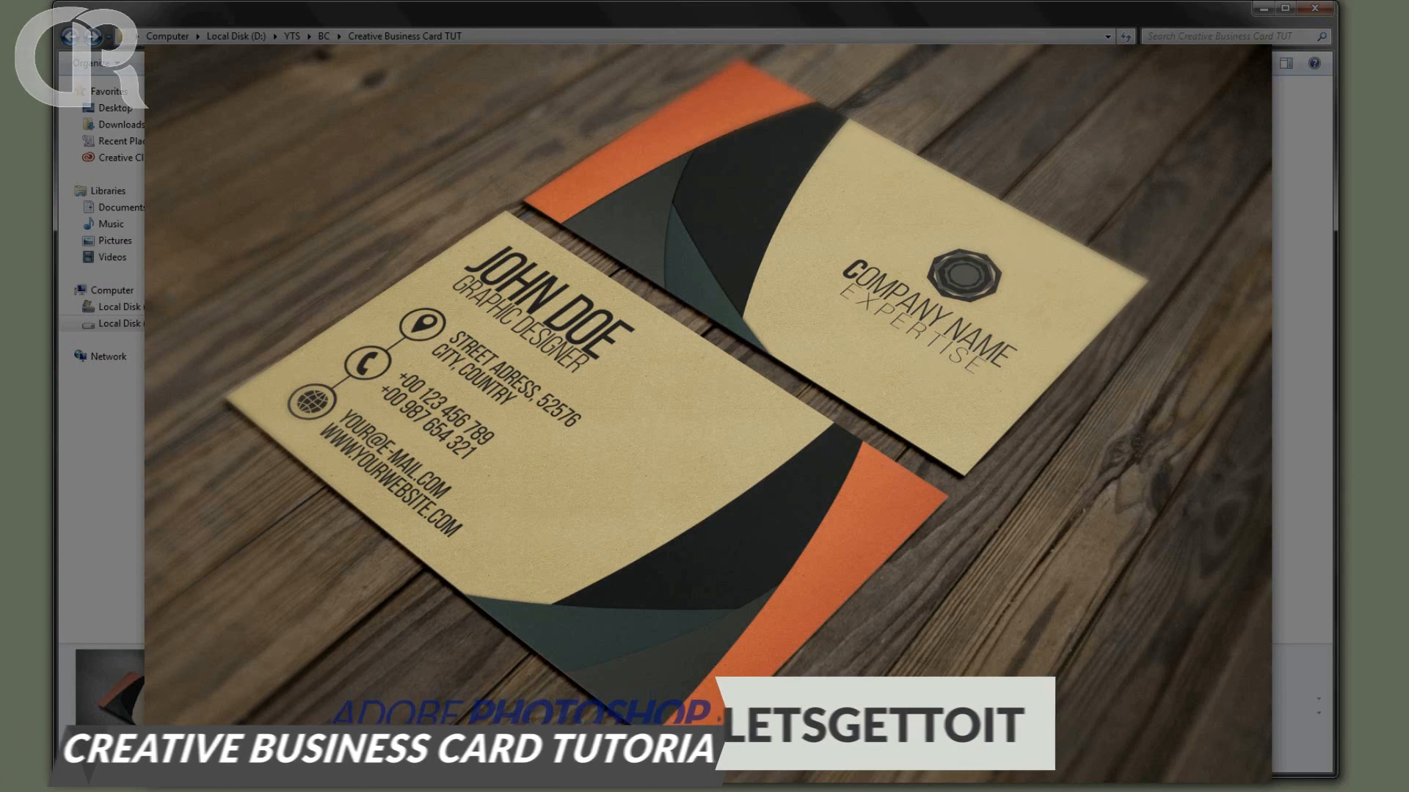
# Bring up Photoshop and open BC_Template.psd from the Creative Business Card TUT folder.
pyautogui.click(1325, 17)
pyautogui.click(1262, 7)
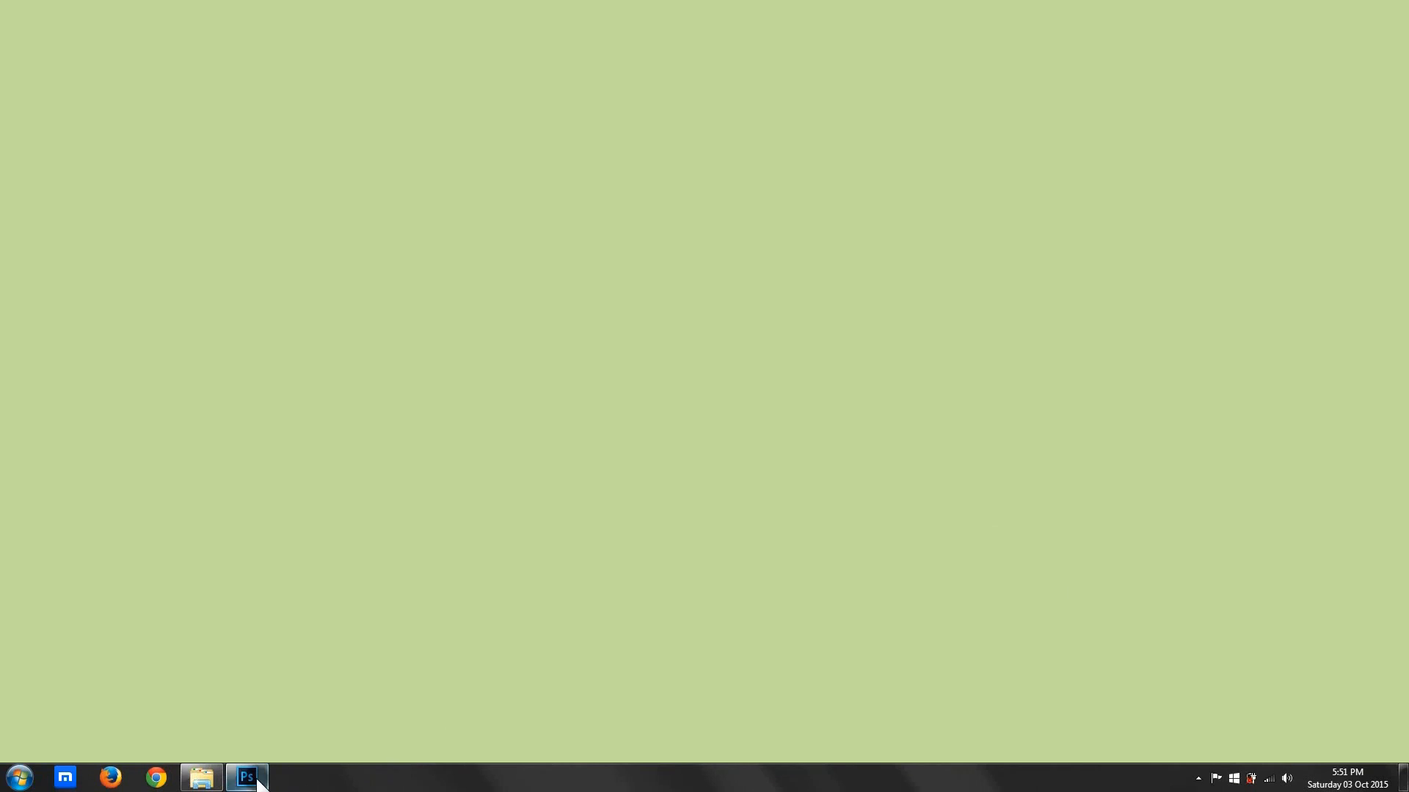
pyautogui.click(233, 780)
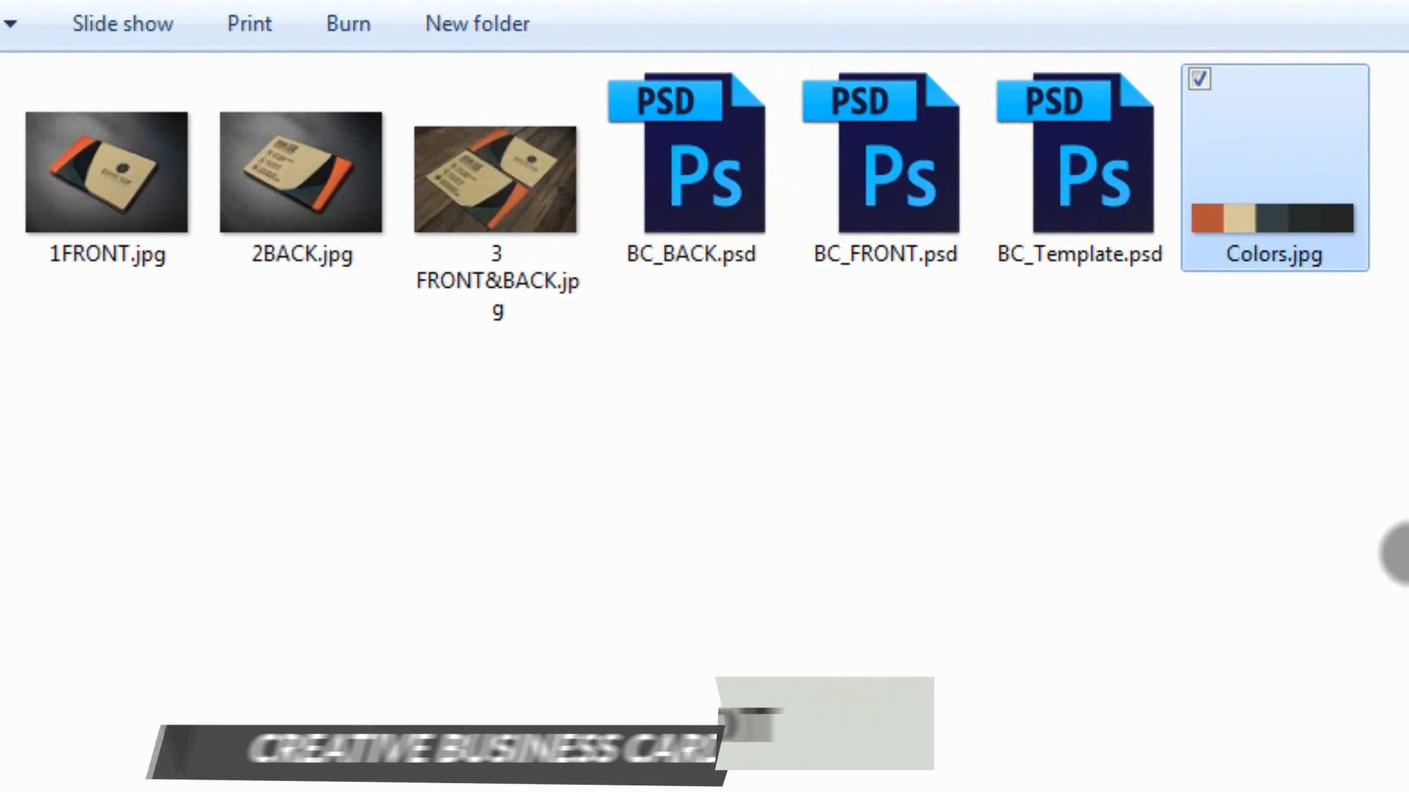
pyautogui.click(1097, 249)
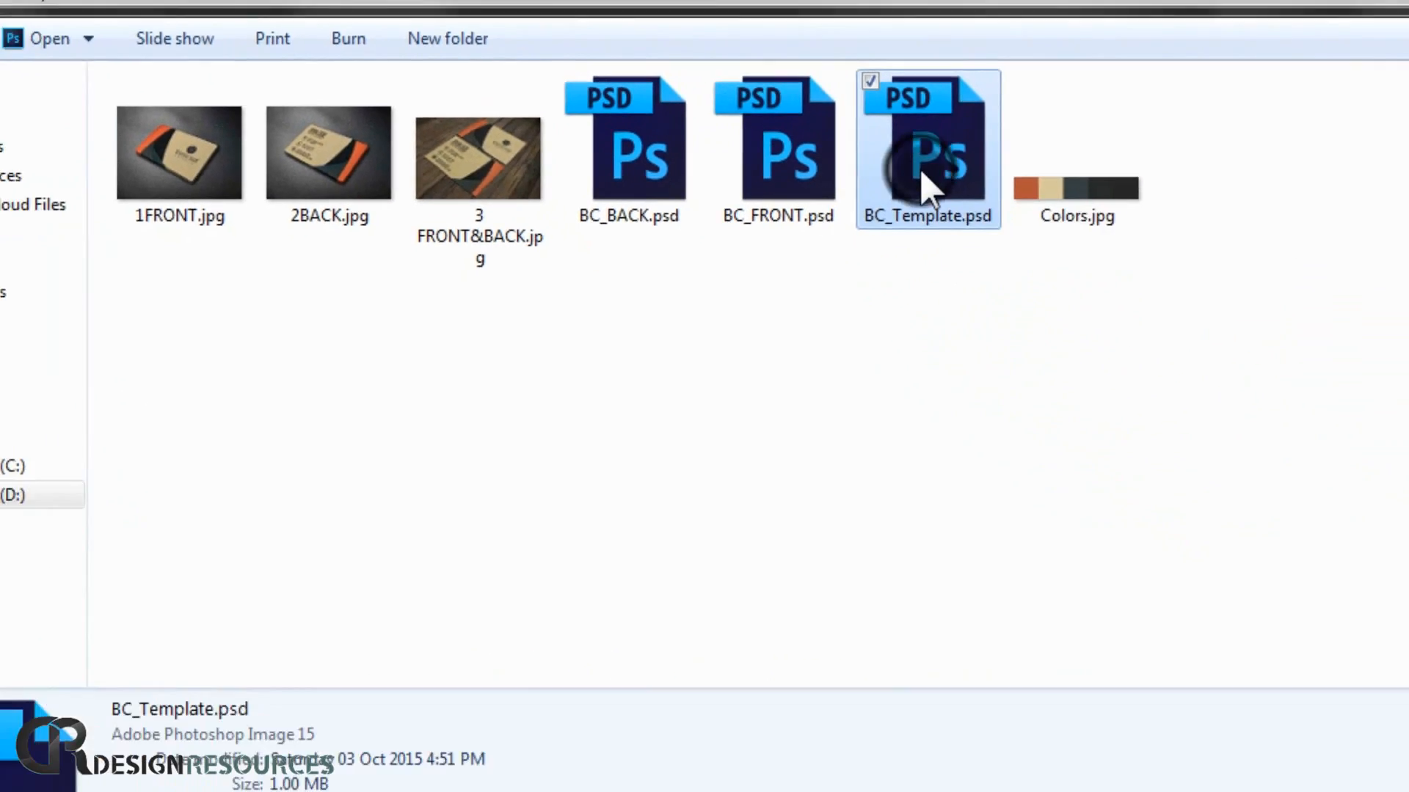
pyautogui.doubleClick(1101, 220)
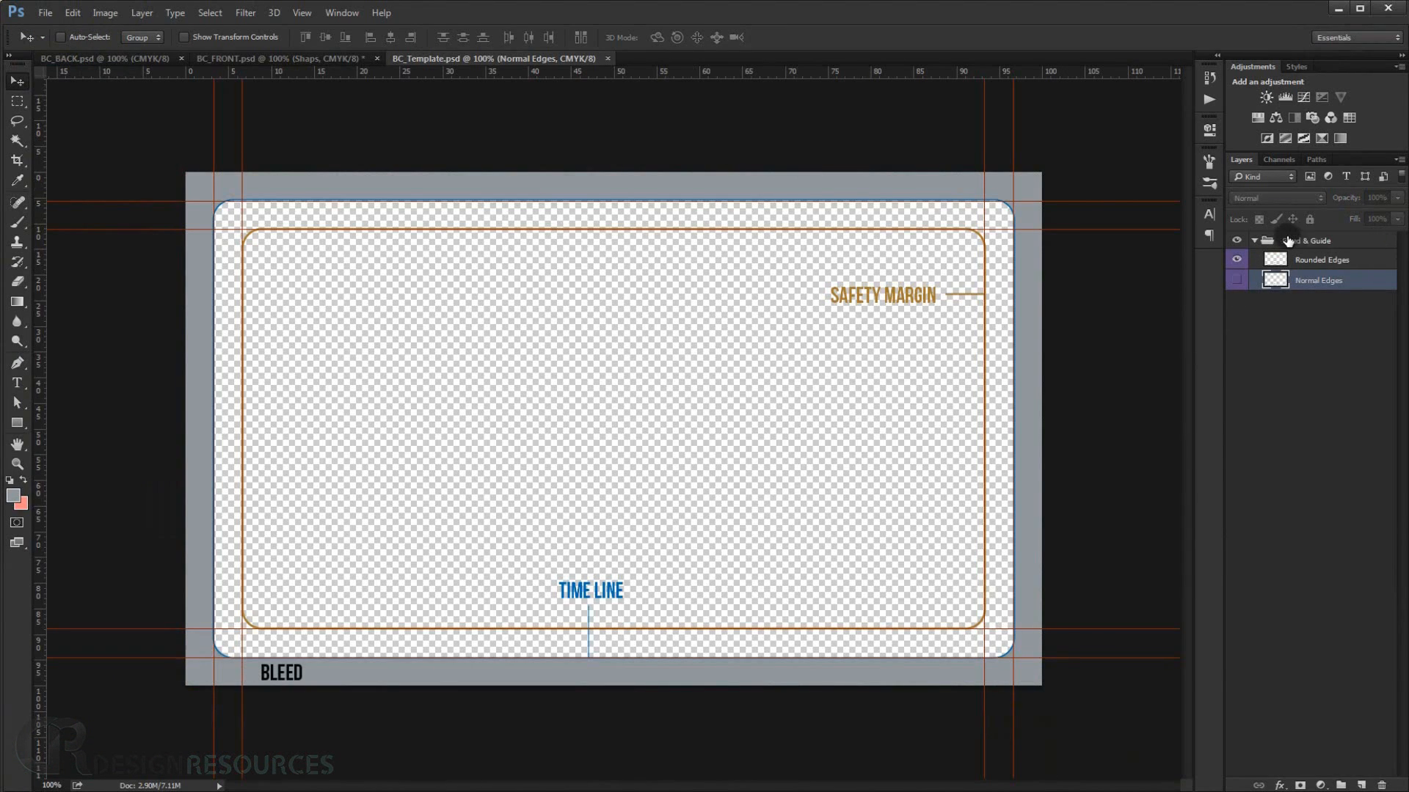
# Compare the Rounded Edges and Normal Edges guide layers, hide both, and collapse the Bleed & Guide group.
pyautogui.click(1320, 262)
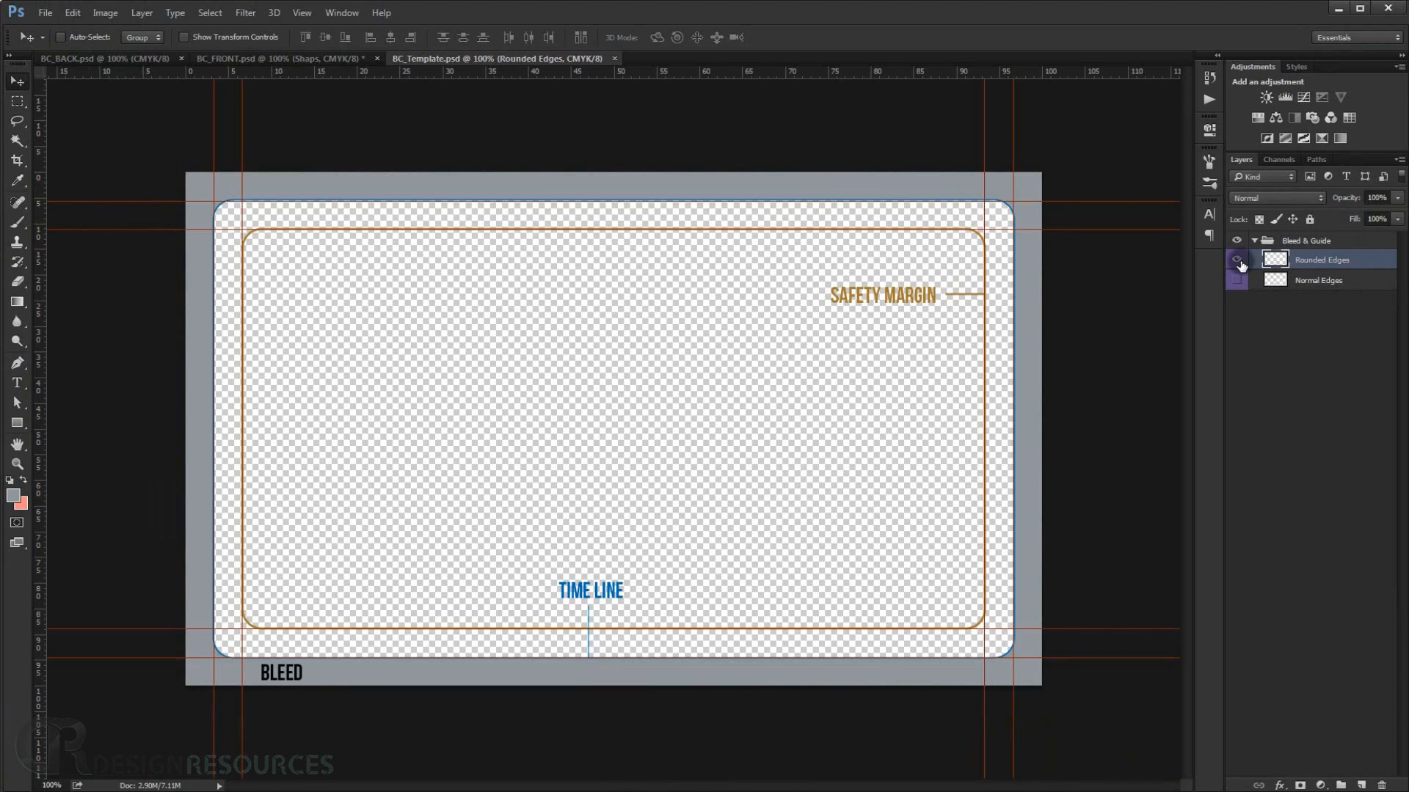
pyautogui.click(1237, 260)
pyautogui.click(1320, 281)
pyautogui.click(1237, 280)
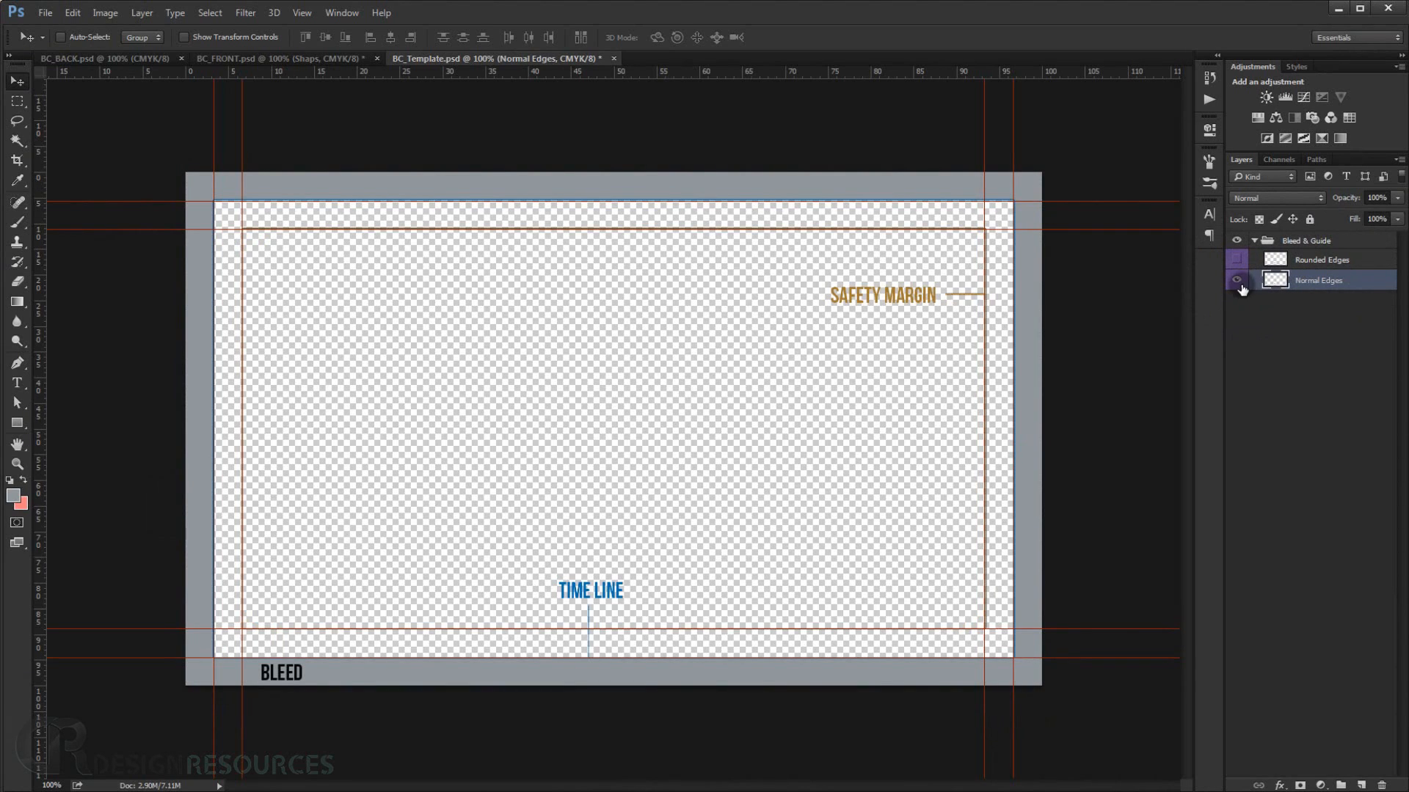
pyautogui.click(1238, 282)
pyautogui.click(1254, 241)
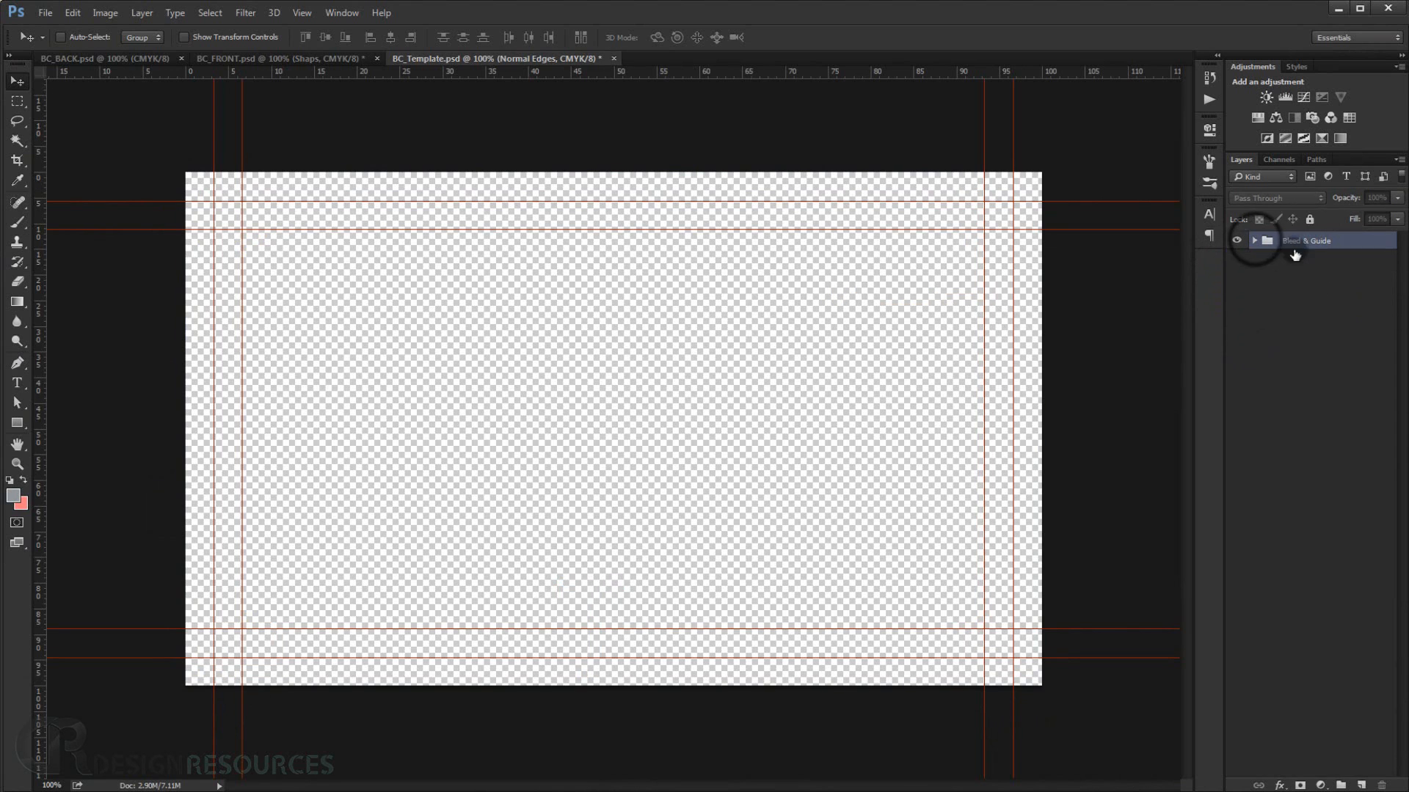
# Create a rectangle shape 3.75 in wide and 2.25 in high, drawn from its center.
pyautogui.click(1370, 248)
pyautogui.click(22, 421)
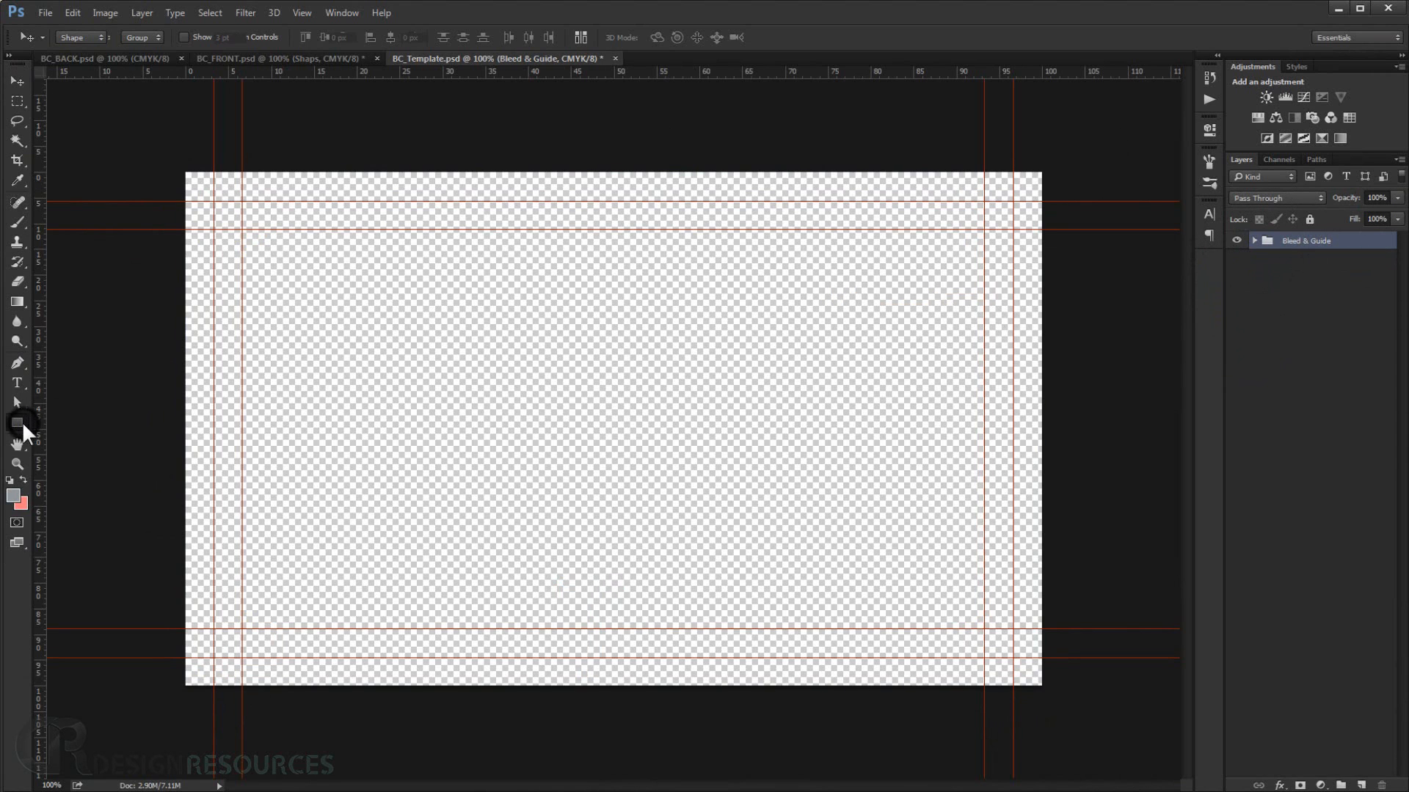
pyautogui.click(48, 419)
pyautogui.click(552, 368)
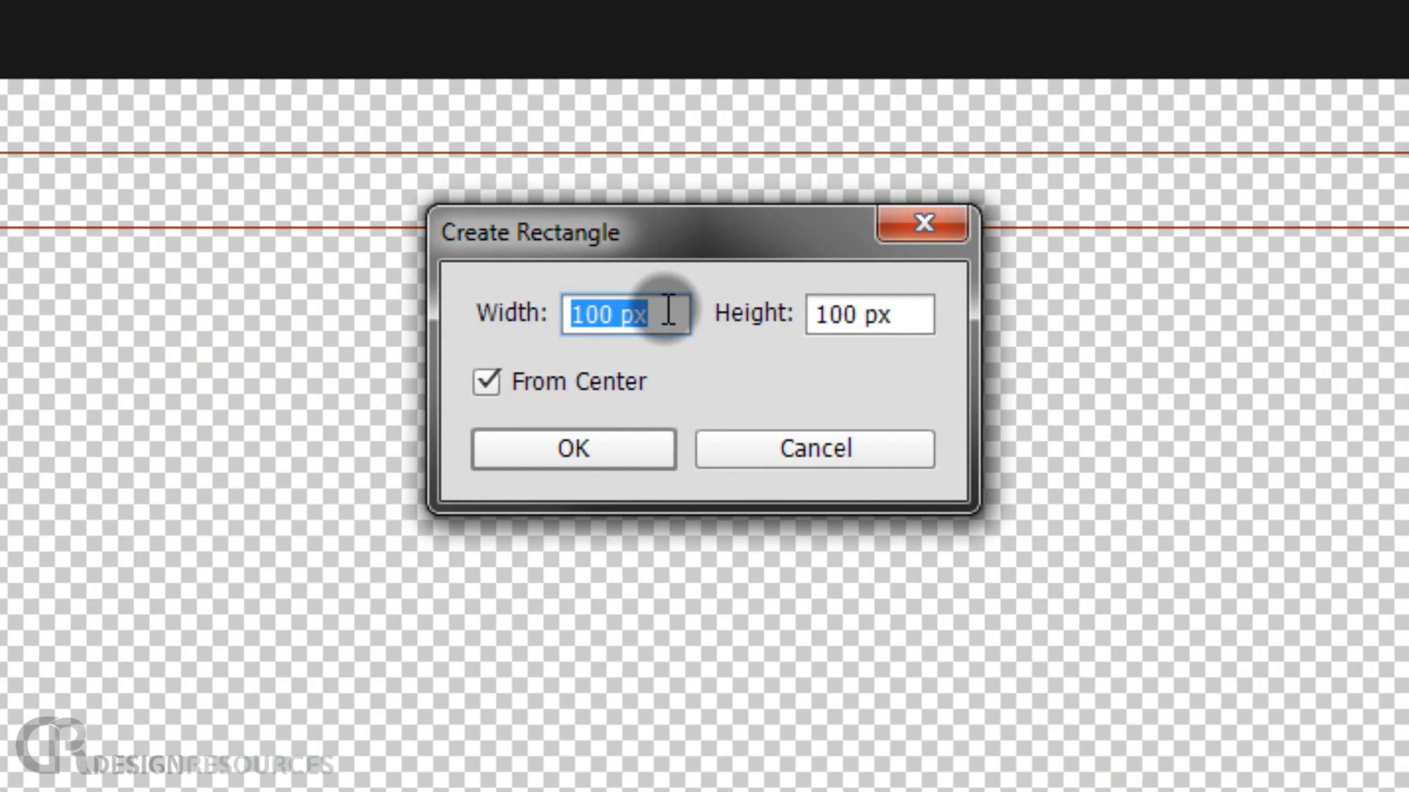
pyautogui.write('3.')
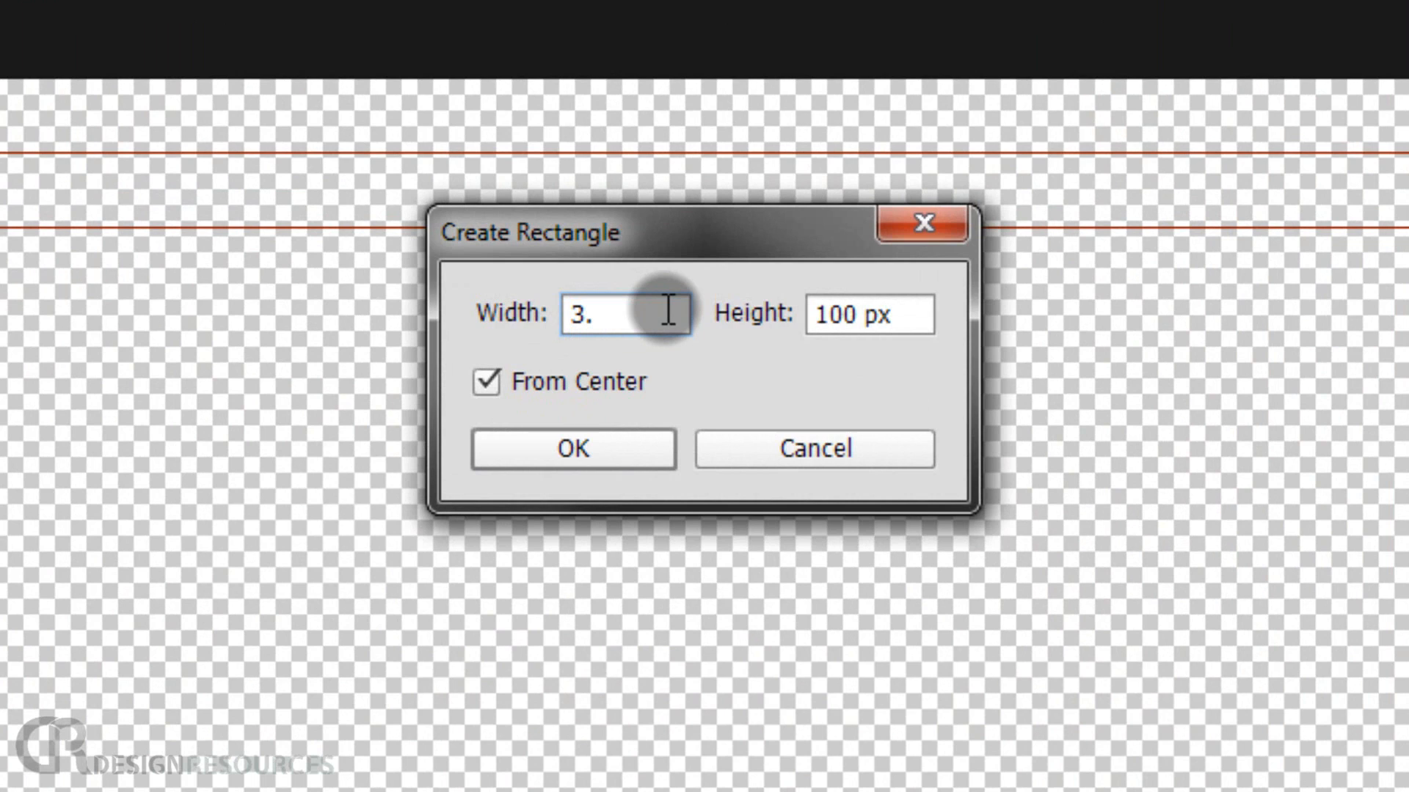
pyautogui.write('75 in')
pyautogui.press('Tab')
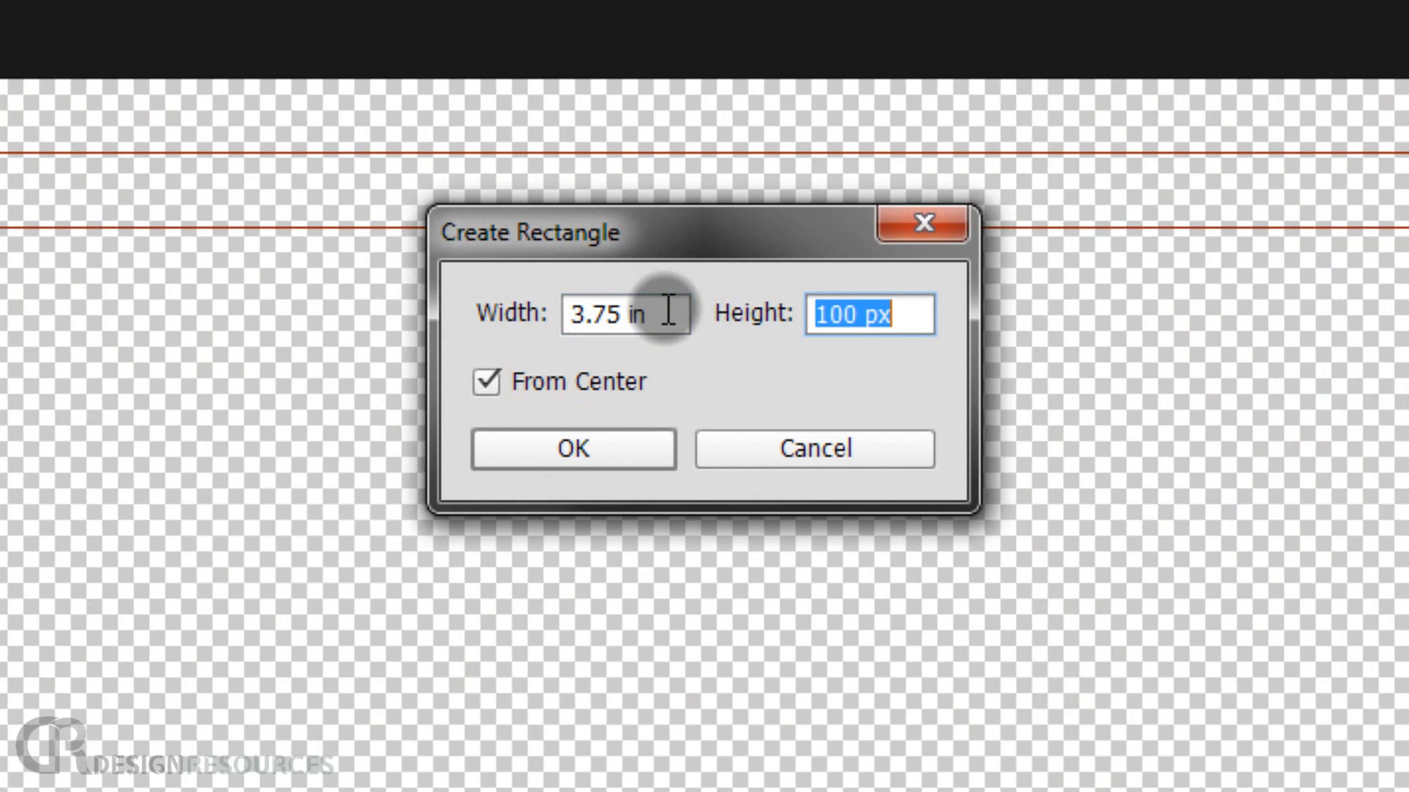
pyautogui.write('2.25')
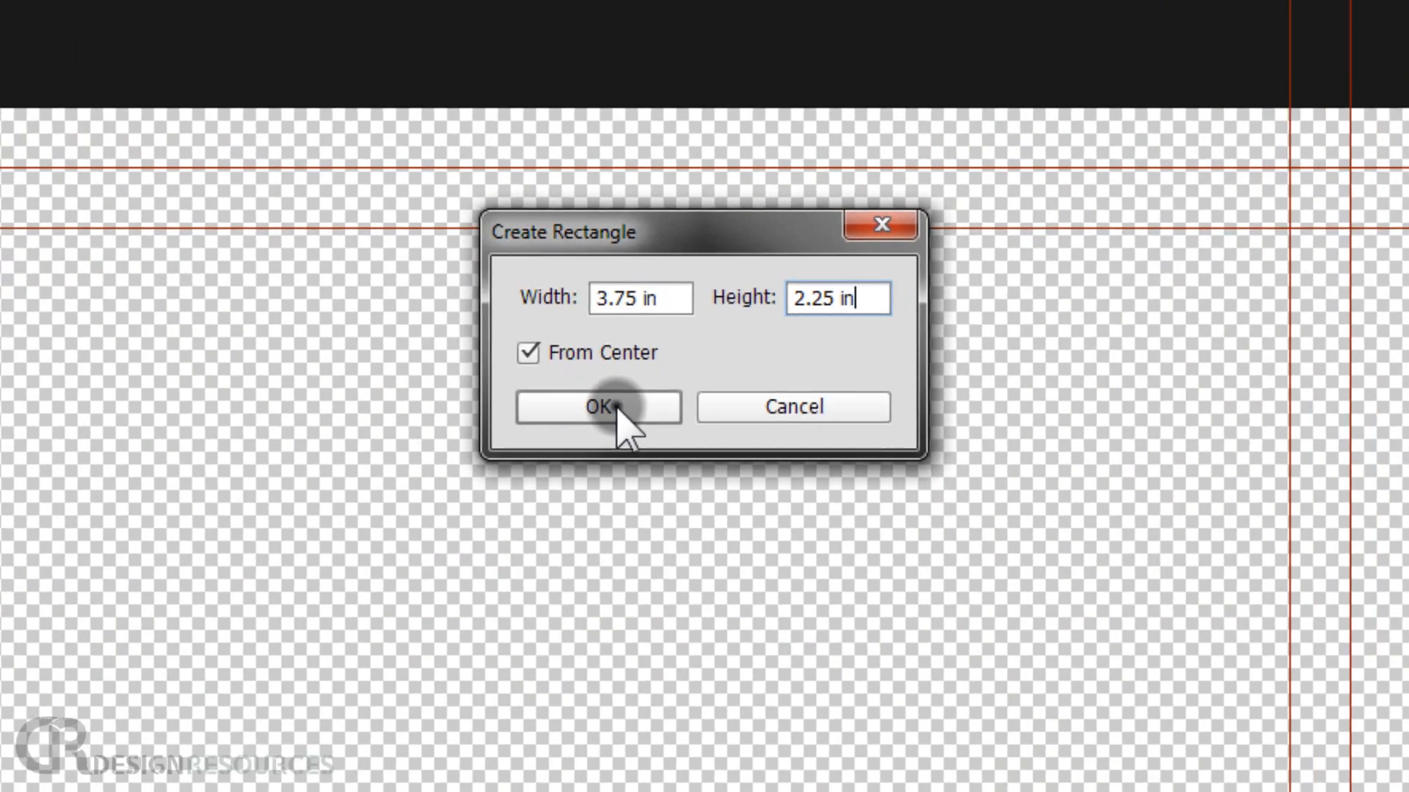
pyautogui.click(573, 448)
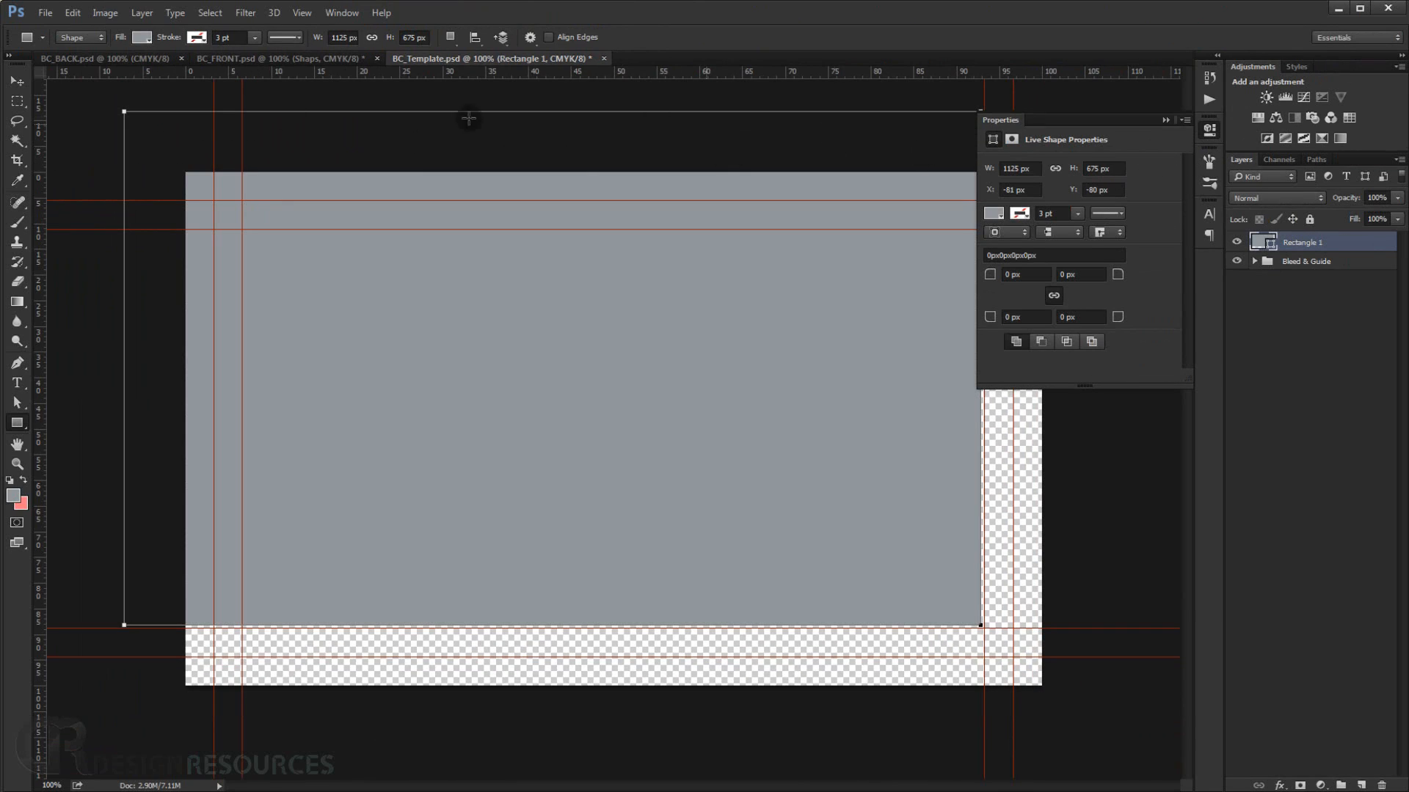
# Move the rectangle to align with the canvas's top-left corner and close the Properties panel.
pyautogui.click(16, 85)
pyautogui.moveTo(397, 210); pyautogui.dragTo(459, 272)
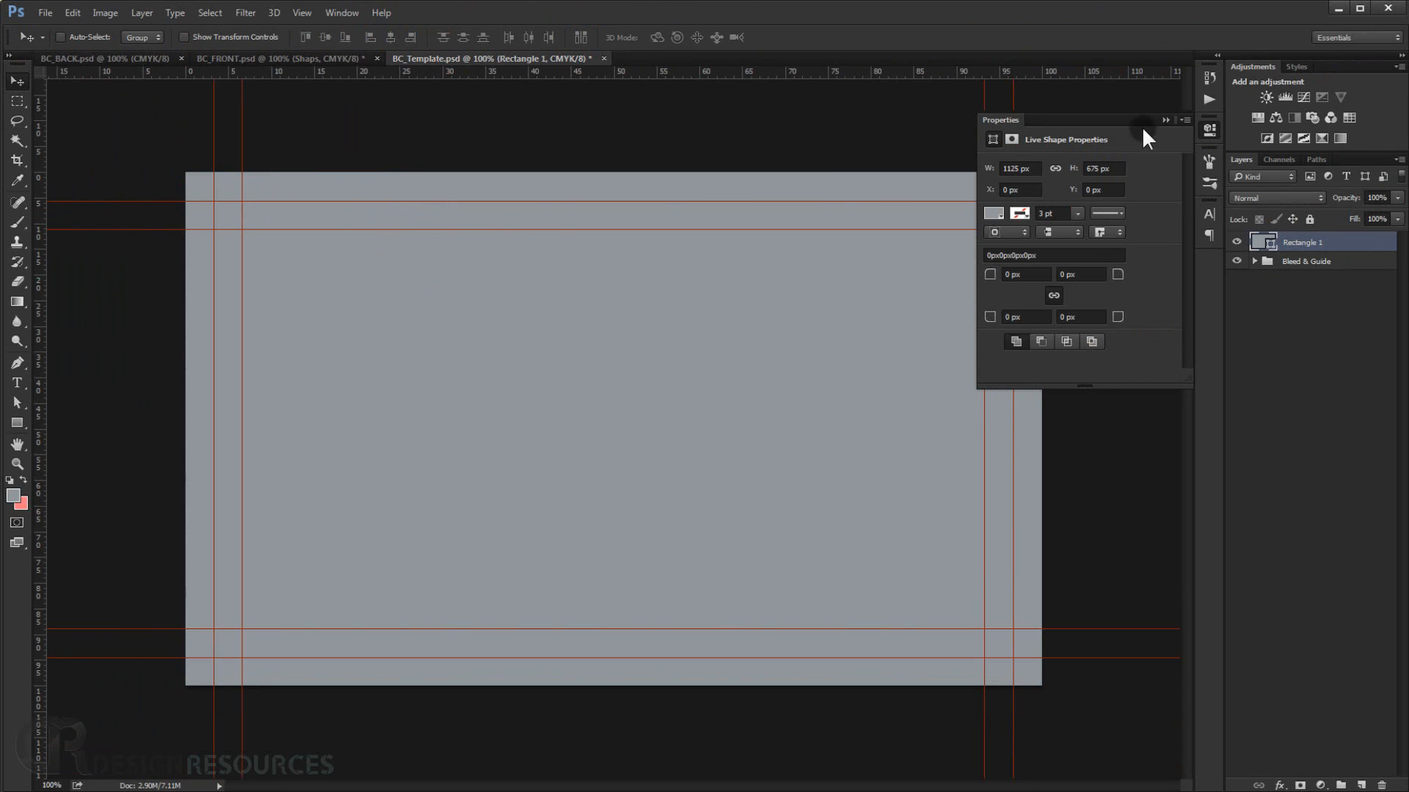
pyautogui.click(1166, 120)
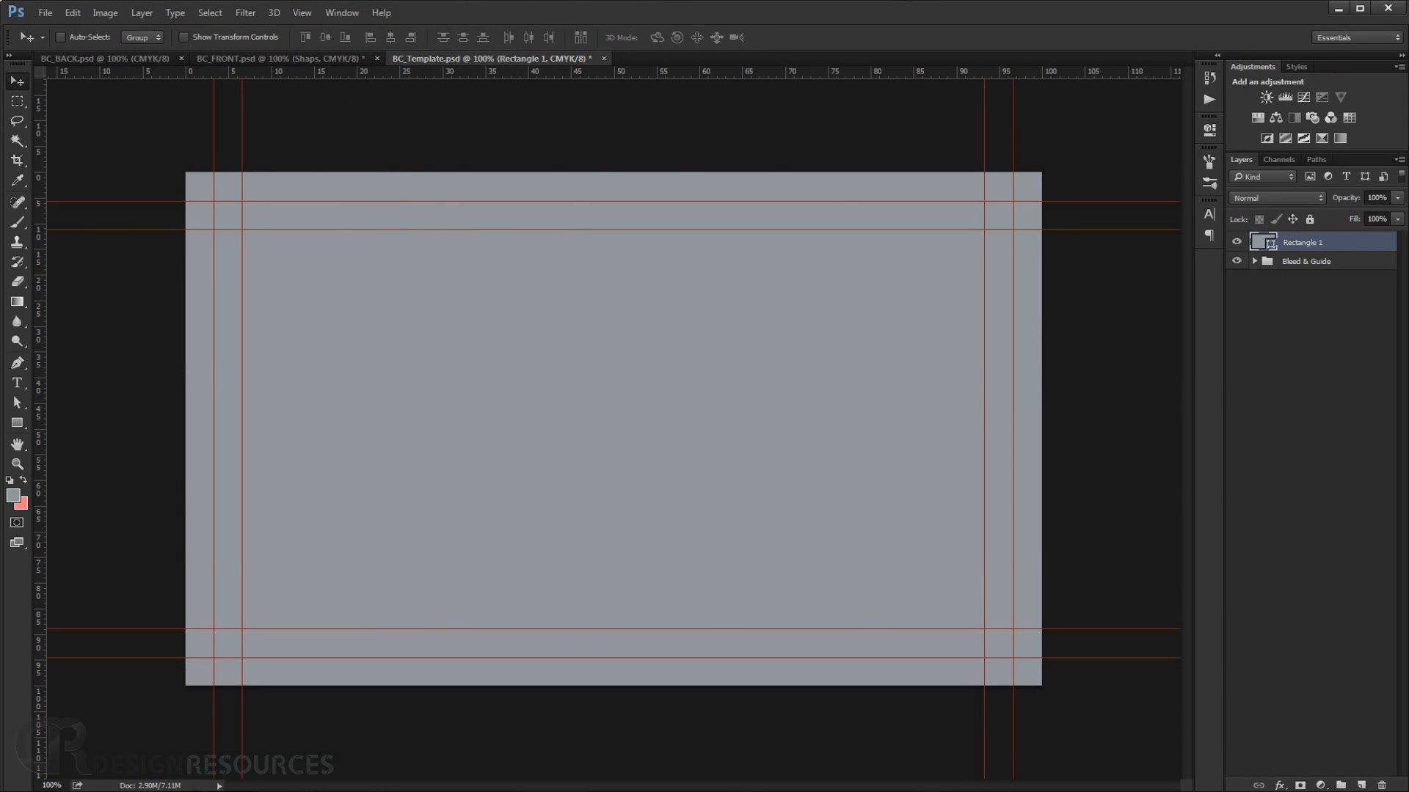
# Place Colors.jpg into the document and position it at the canvas's top-right corner.
pyautogui.click(179, 791)
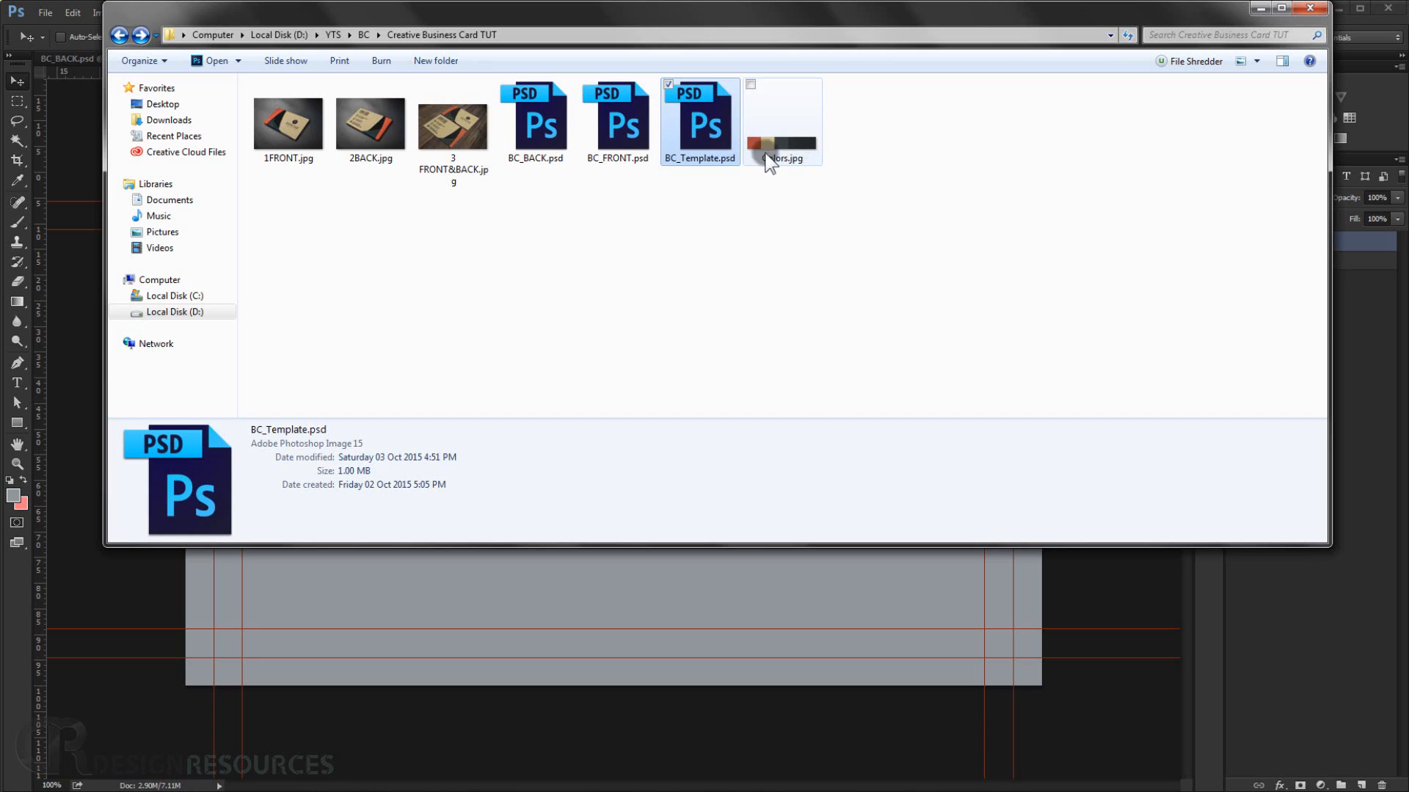
pyautogui.moveTo(782, 103); pyautogui.dragTo(829, 567)
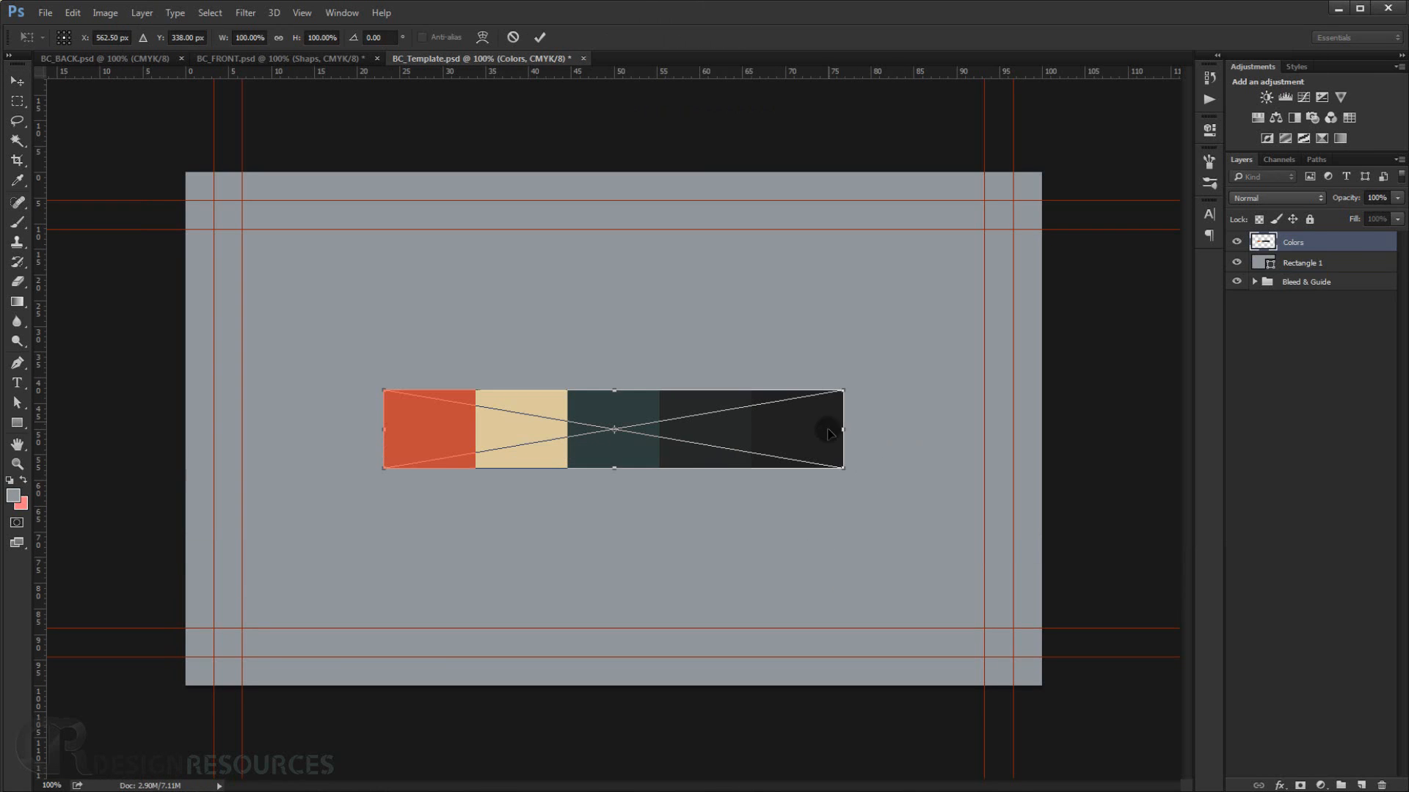
pyautogui.moveTo(767, 422); pyautogui.dragTo(970, 213)
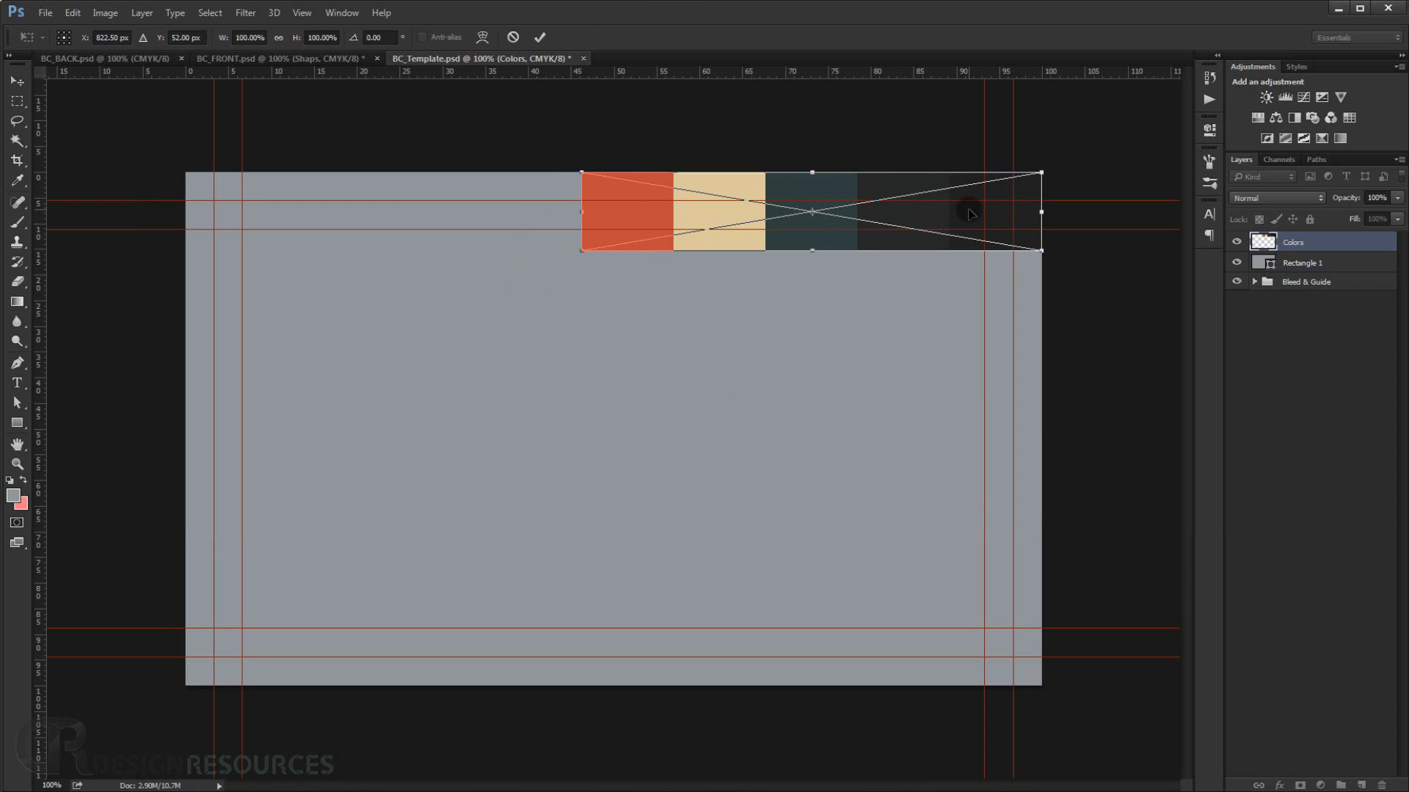
pyautogui.press('Return')
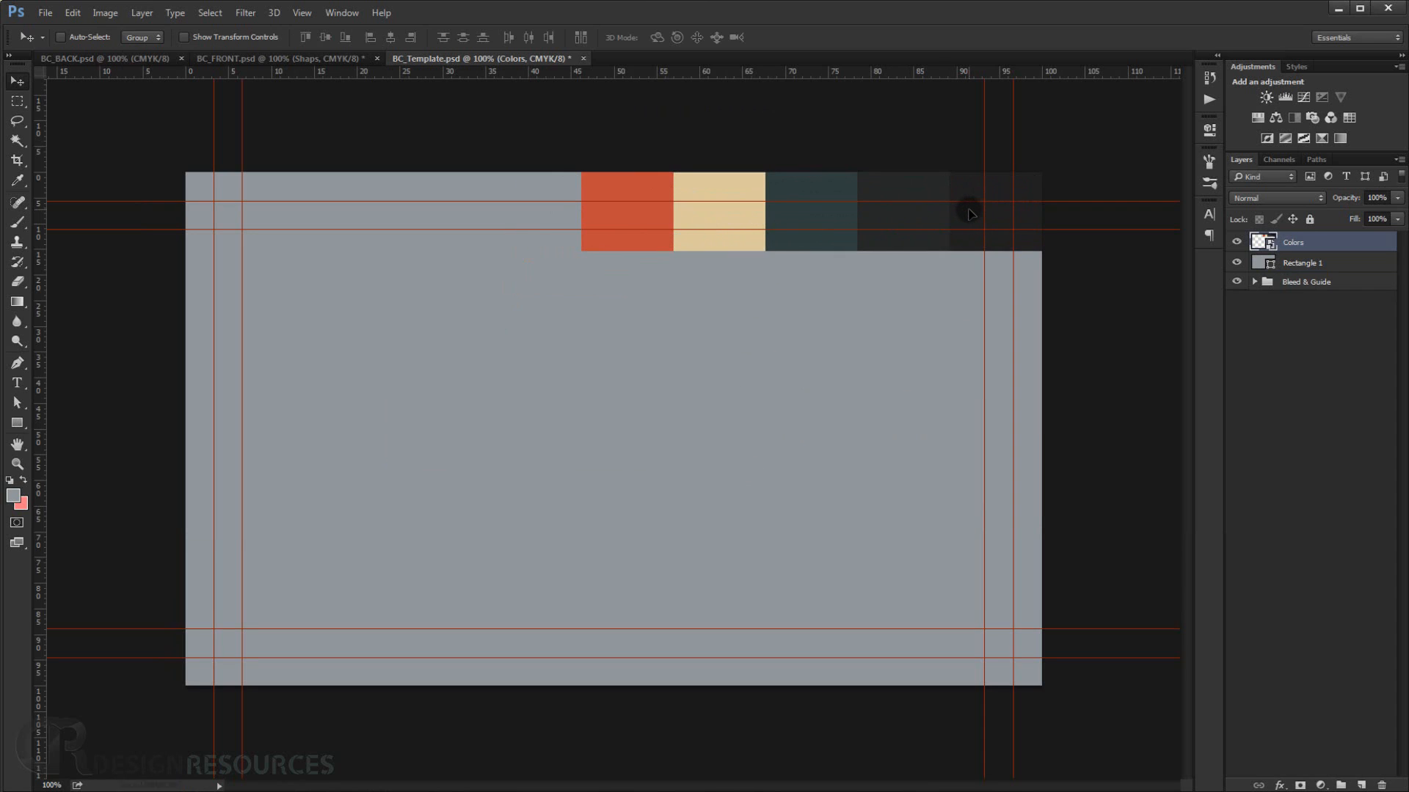
# Rename the rectangle layer as BG and move it below the Bleed & Guide group.
pyautogui.click(1304, 264)
pyautogui.doubleClick(1306, 264)
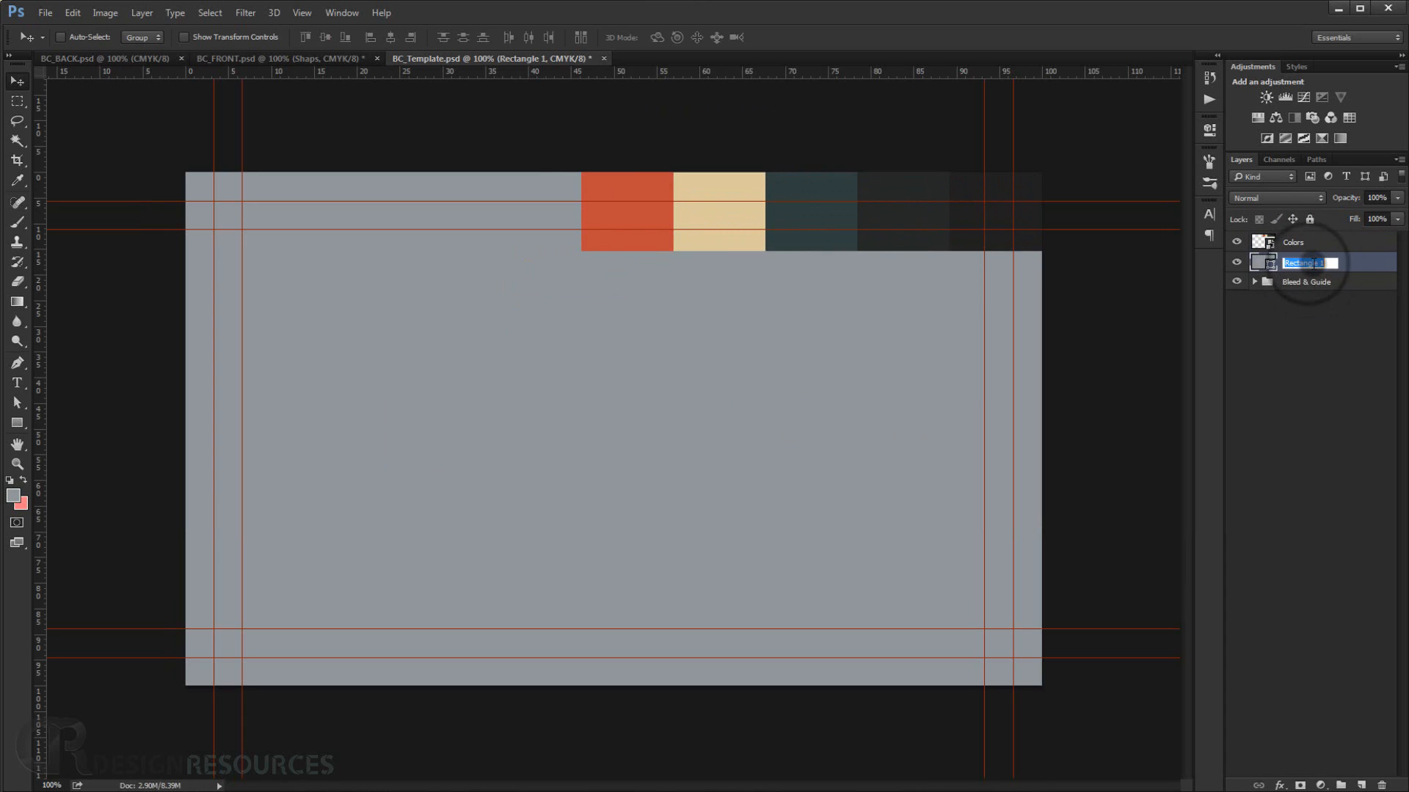
pyautogui.press('Return')
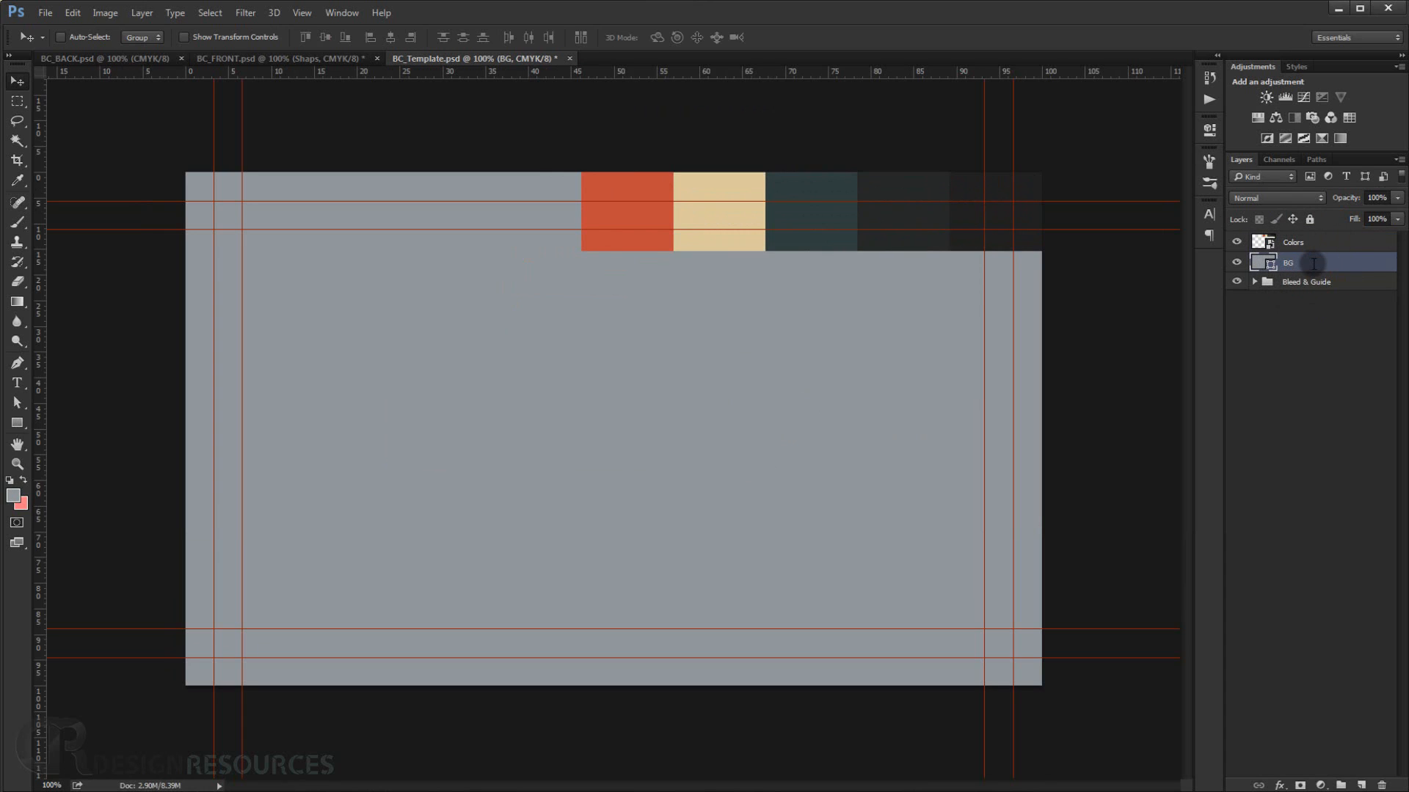
pyautogui.moveTo(1310, 262); pyautogui.dragTo(1296, 292)
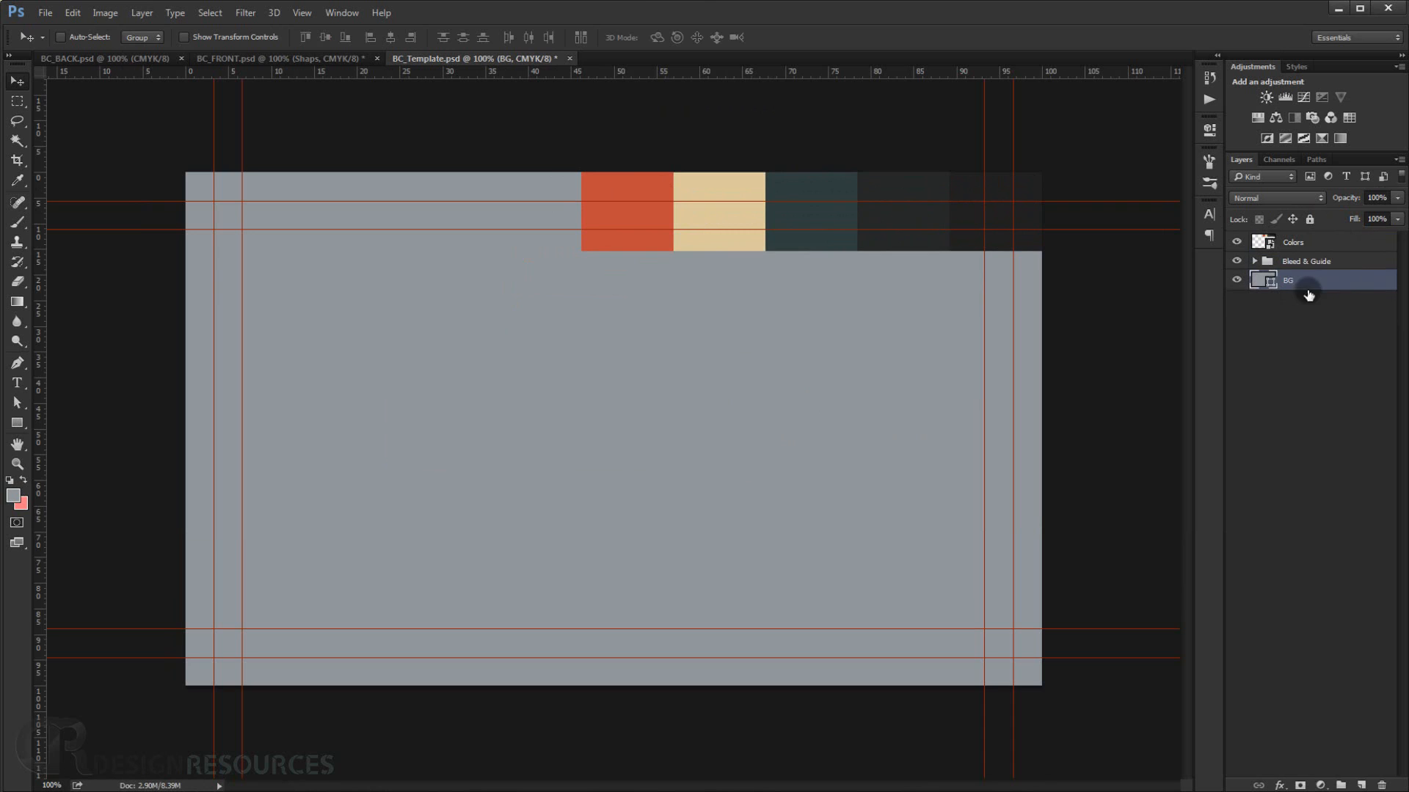
# Set the BG shape's fill to the beige sampled from the color swatch strip (d6c89c).
pyautogui.click(1304, 243)
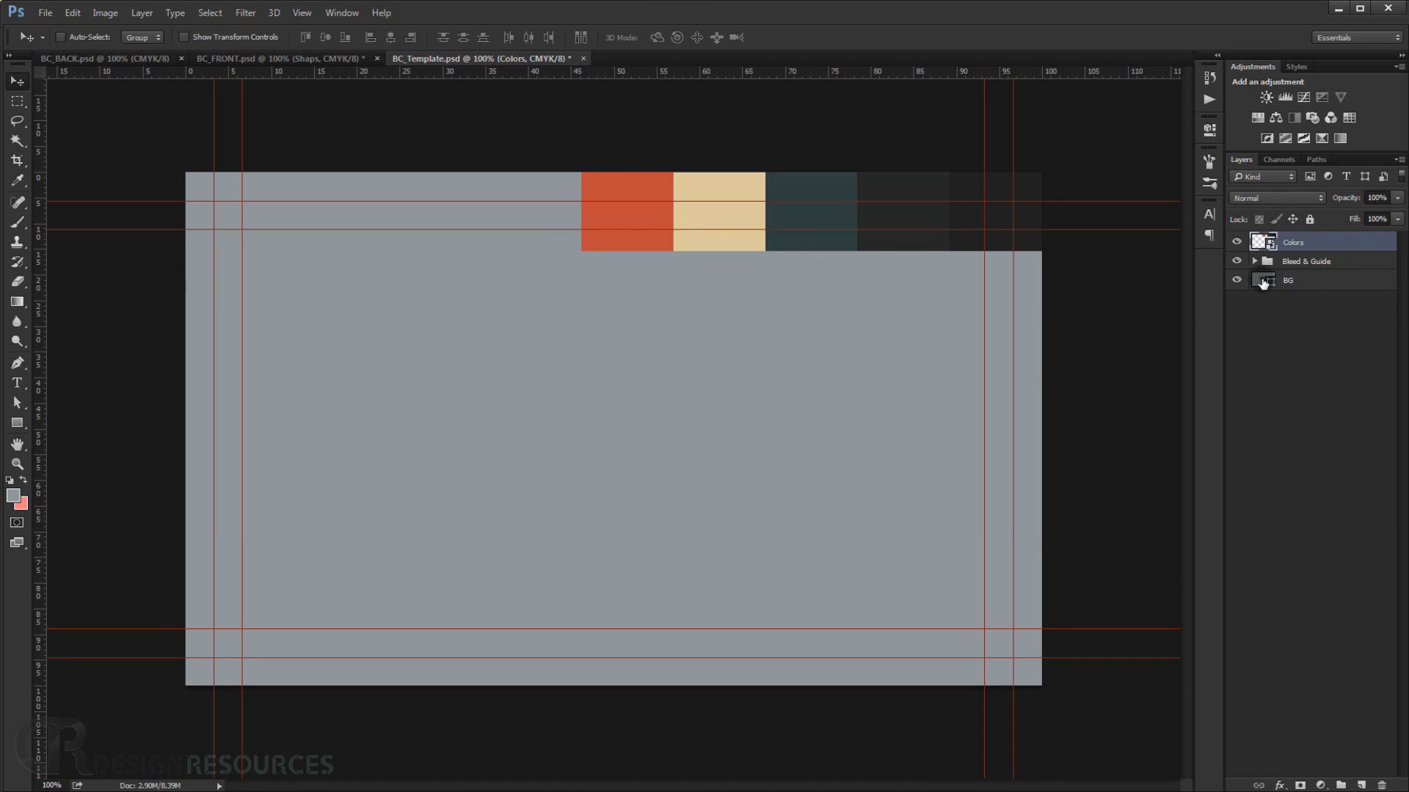
pyautogui.doubleClick(1262, 282)
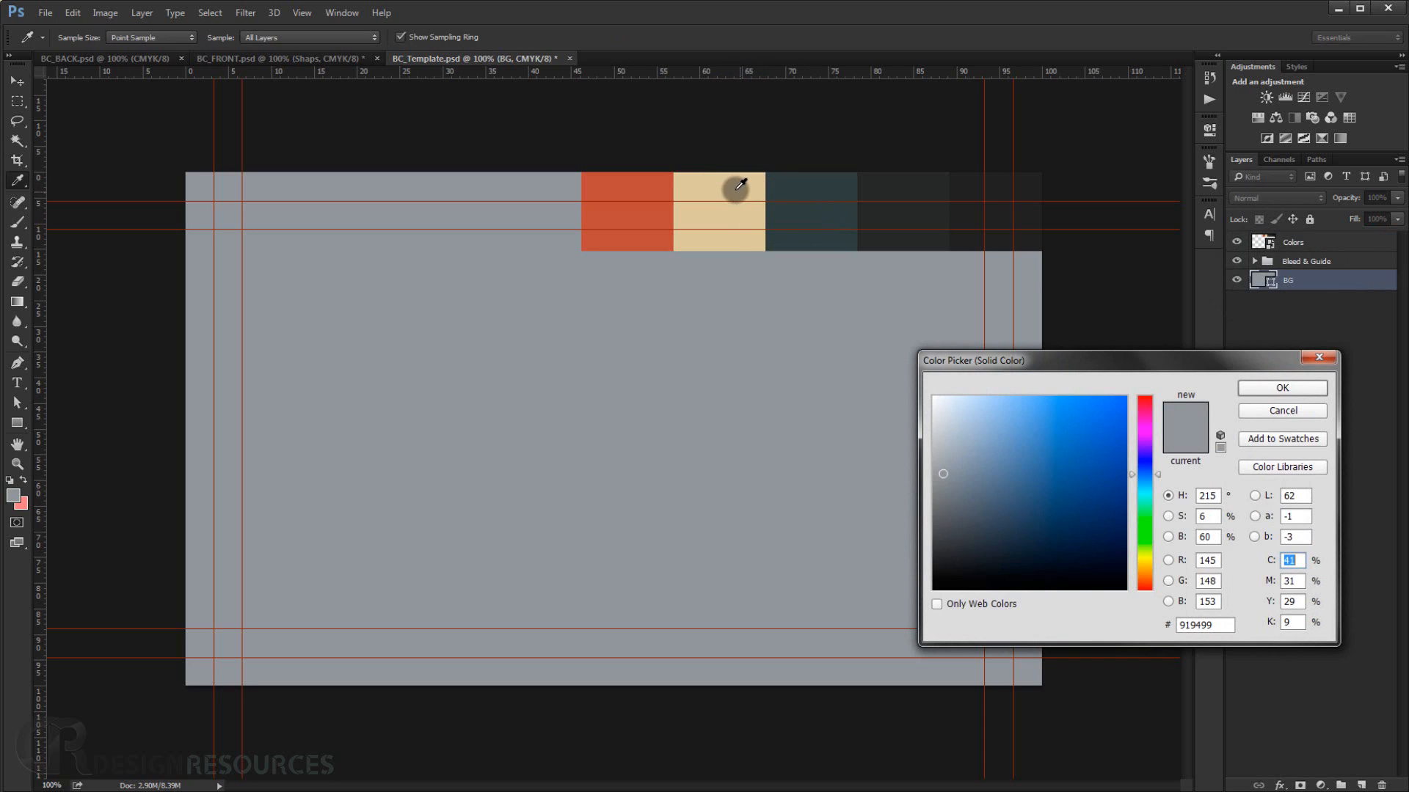
pyautogui.click(731, 191)
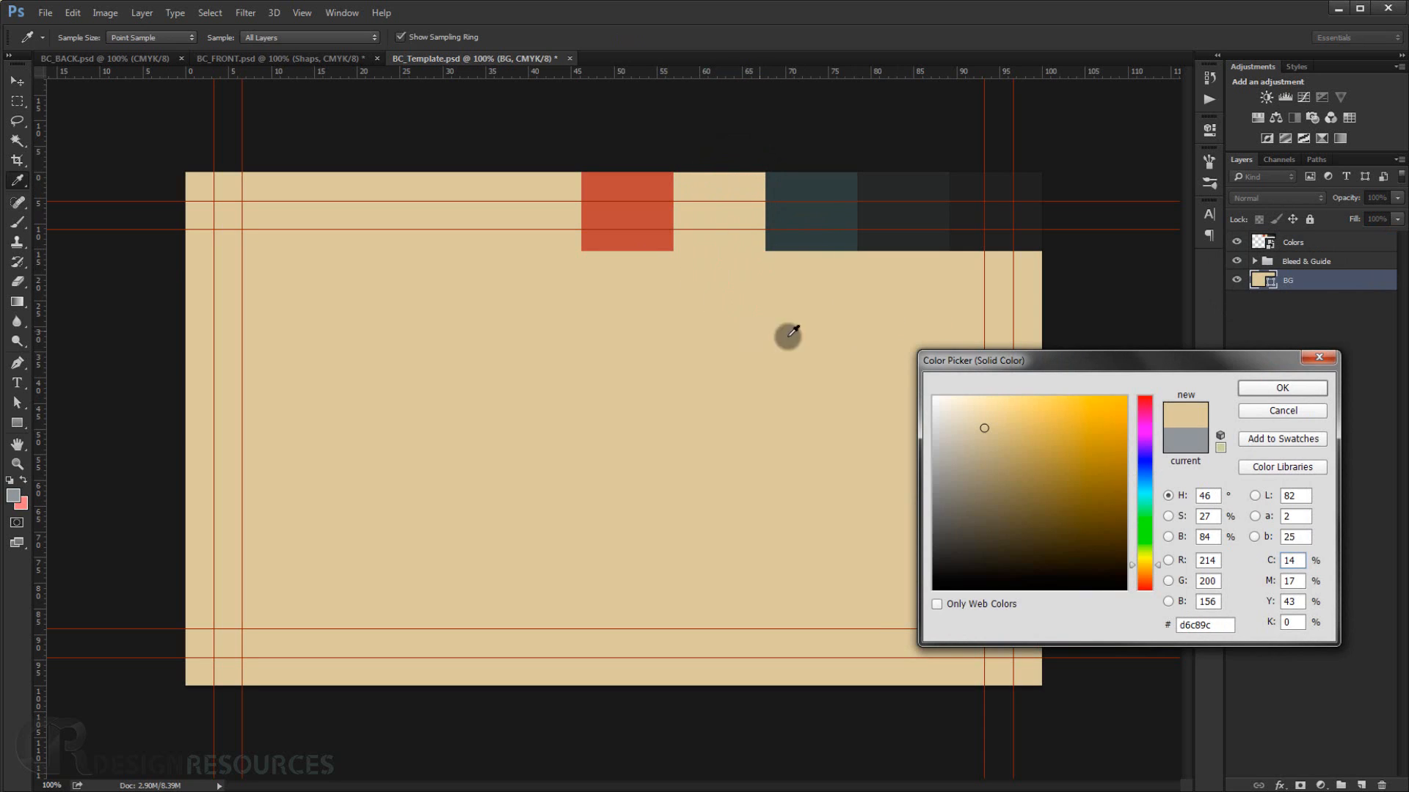
pyautogui.click(1270, 387)
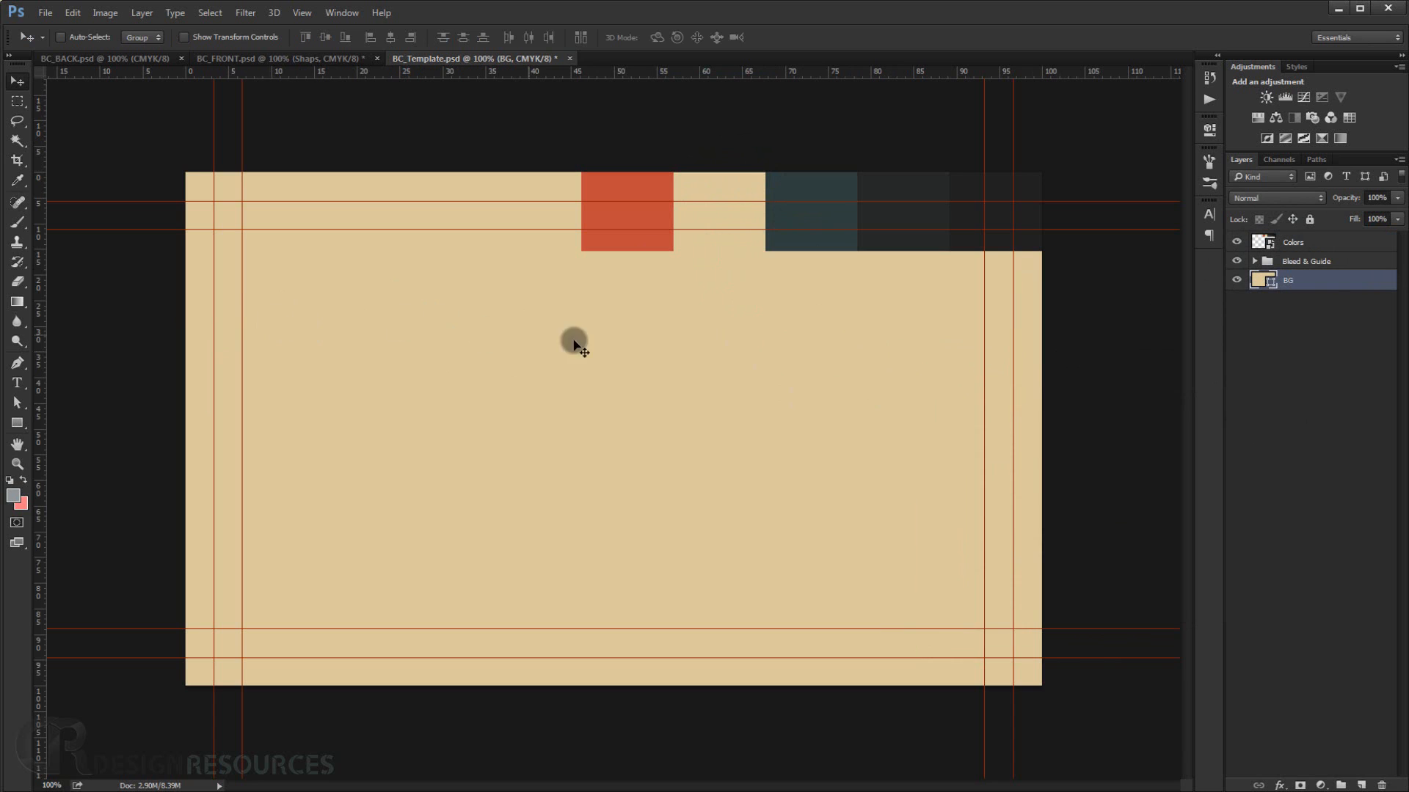
# Add a Pattern Overlay to the BG layer using the light noise pattern at 50% scale.
pyautogui.doubleClick(1376, 283)
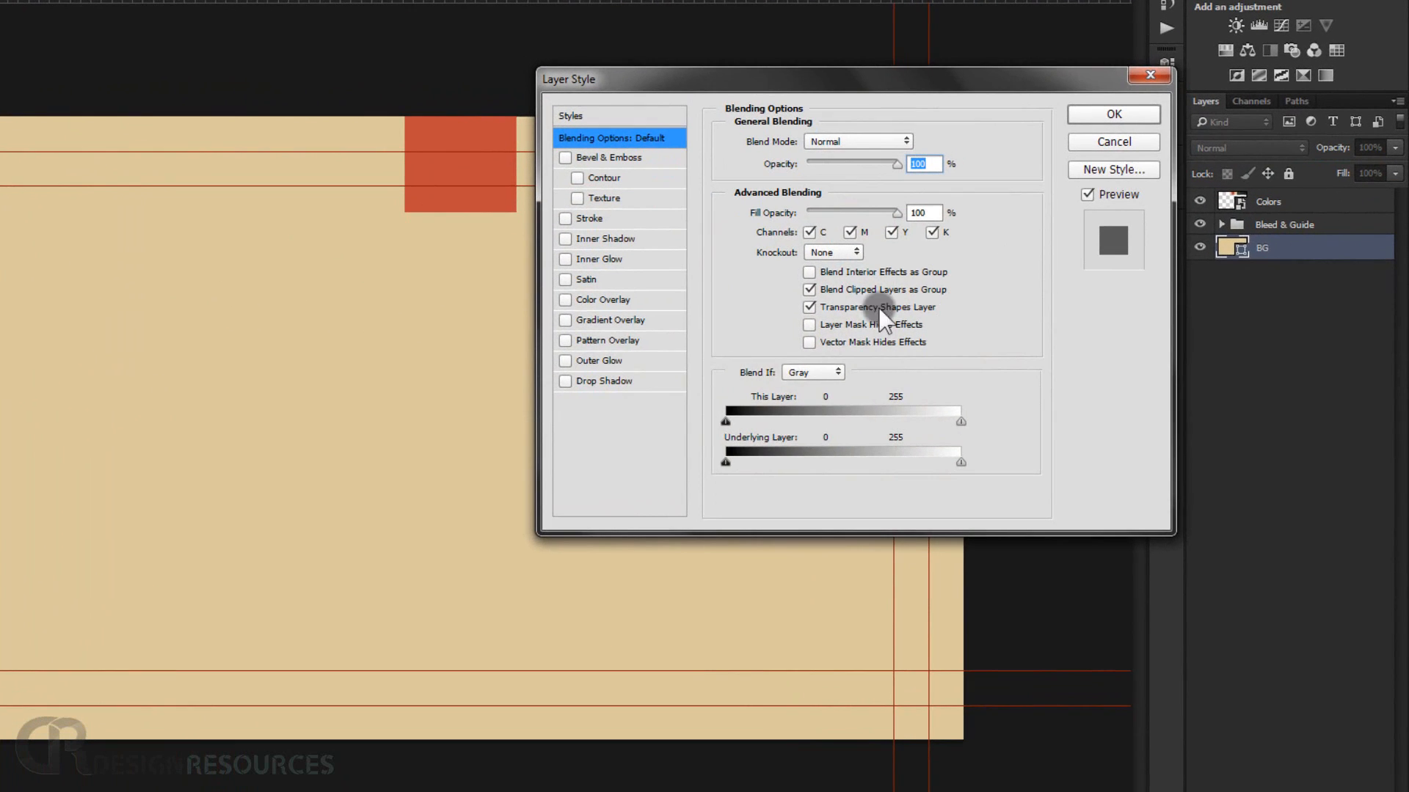
pyautogui.click(622, 341)
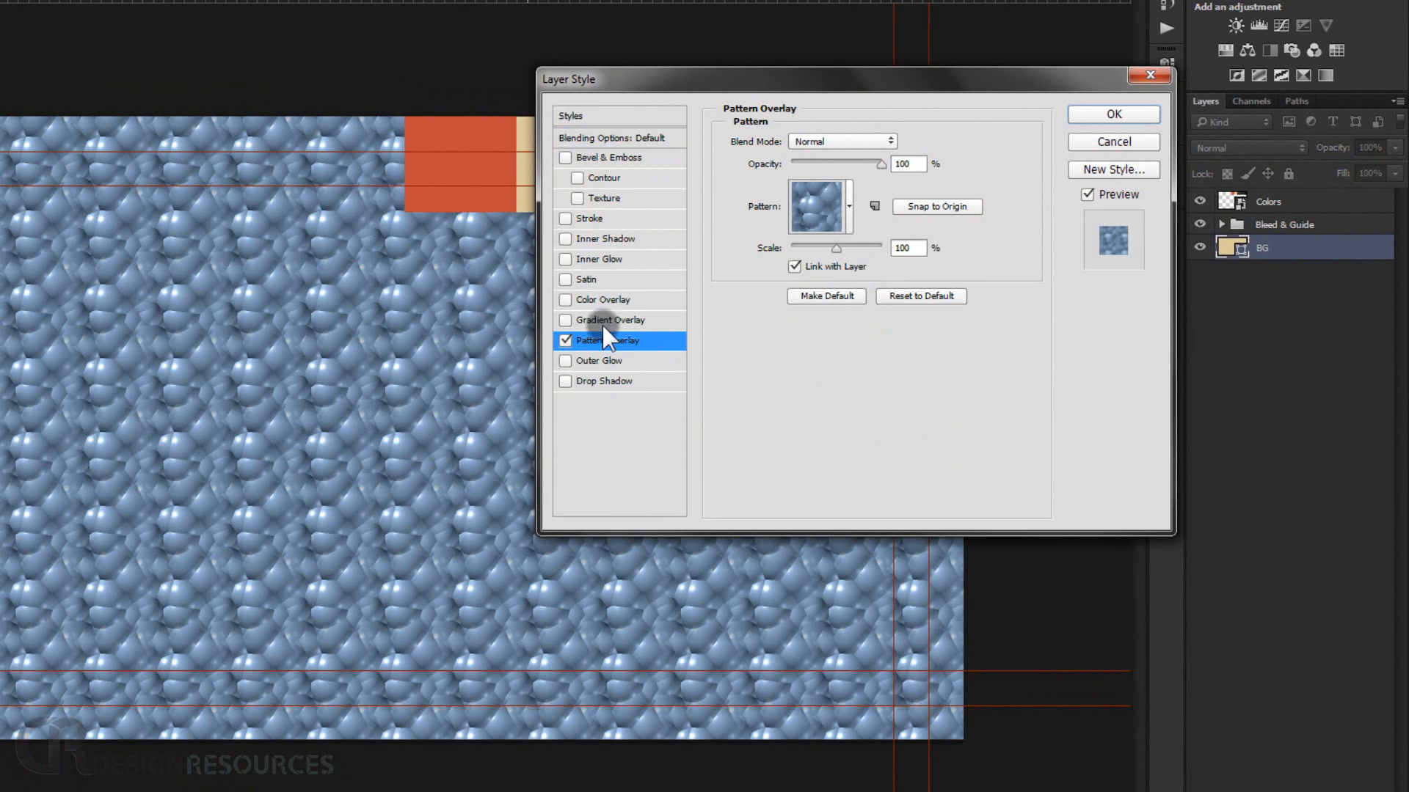
pyautogui.click(849, 202)
pyautogui.click(822, 332)
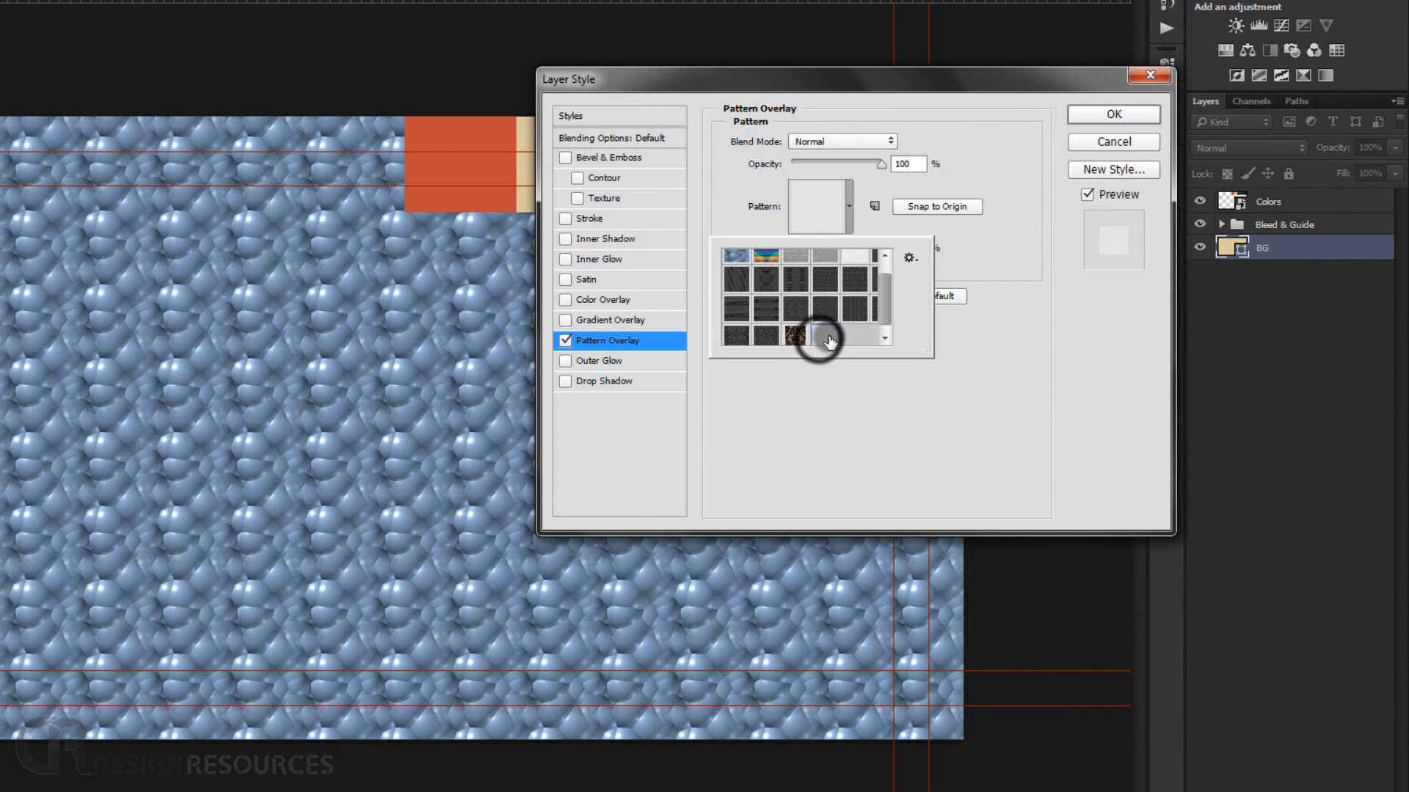
pyautogui.click(974, 370)
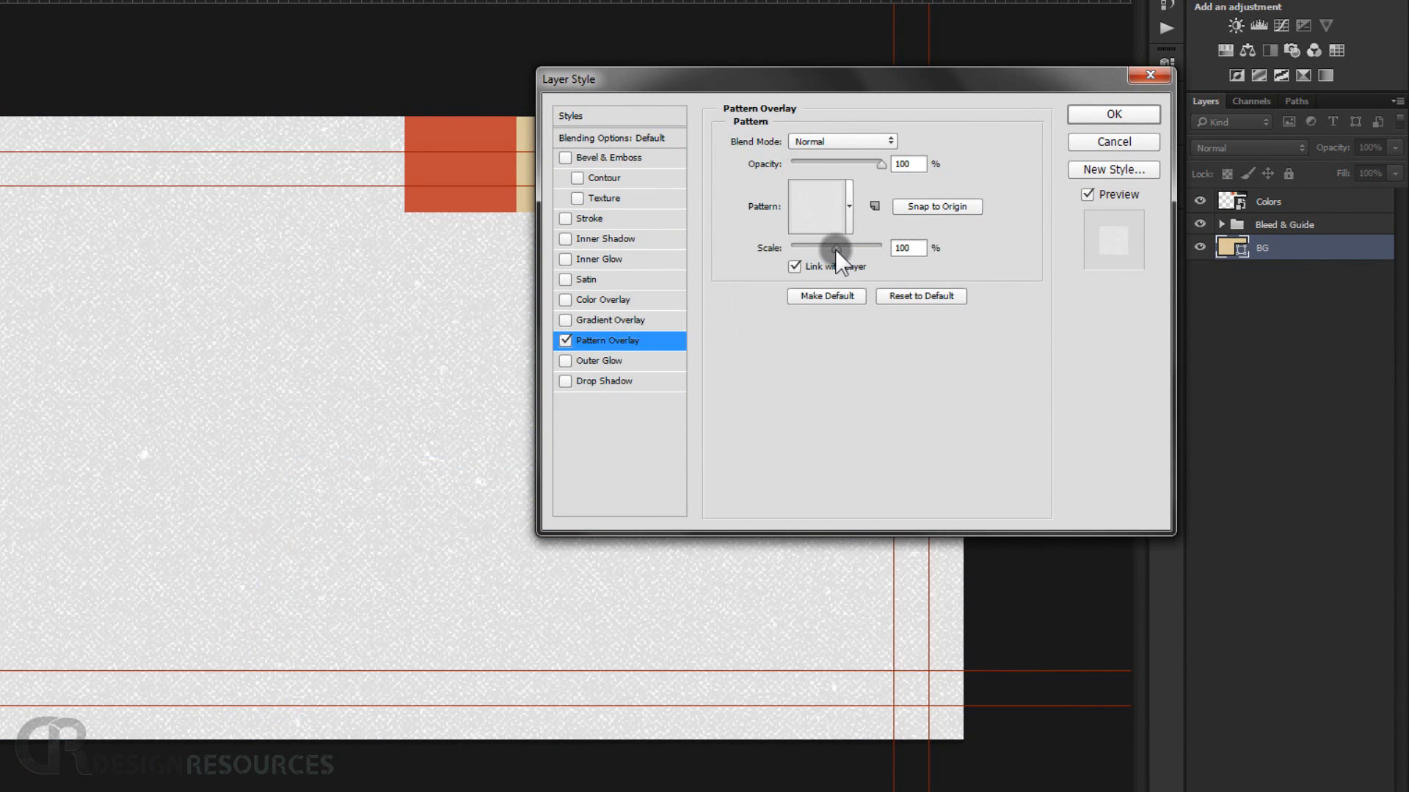
pyautogui.moveTo(835, 250); pyautogui.dragTo(830, 250)
pyautogui.write('50')
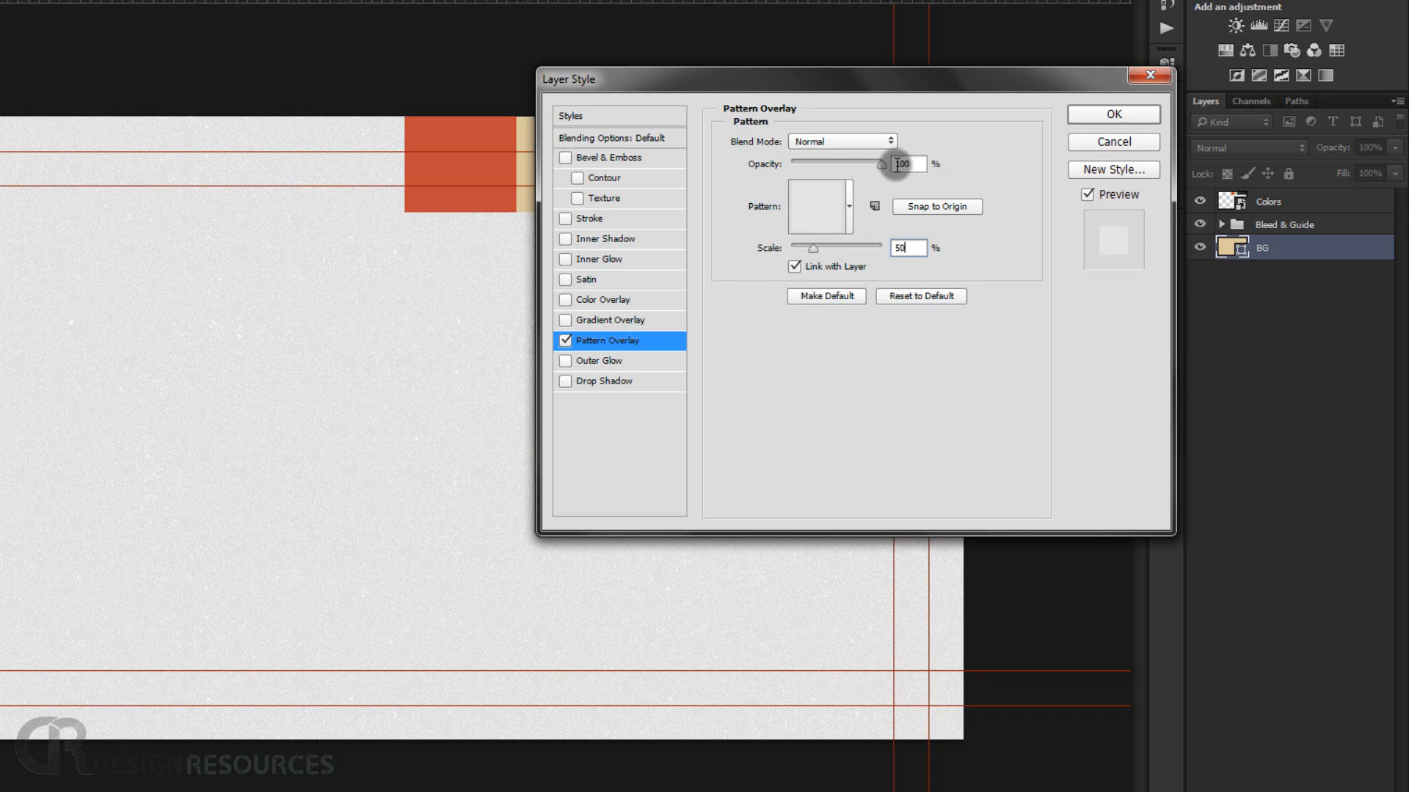
# Set the pattern overlay's blend mode to Linear Burn and apply the layer style.
pyautogui.click(852, 139)
pyautogui.click(818, 210)
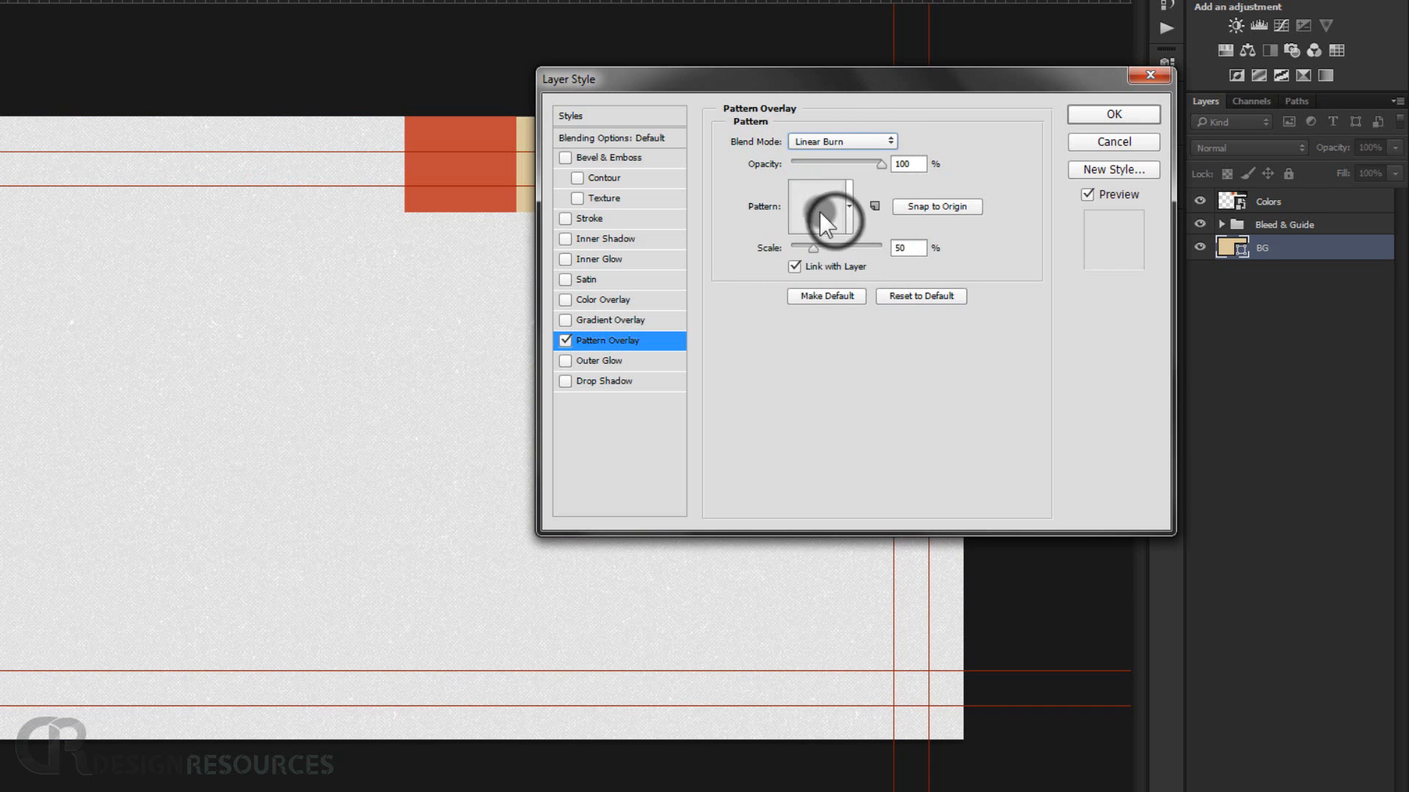
pyautogui.click(1113, 113)
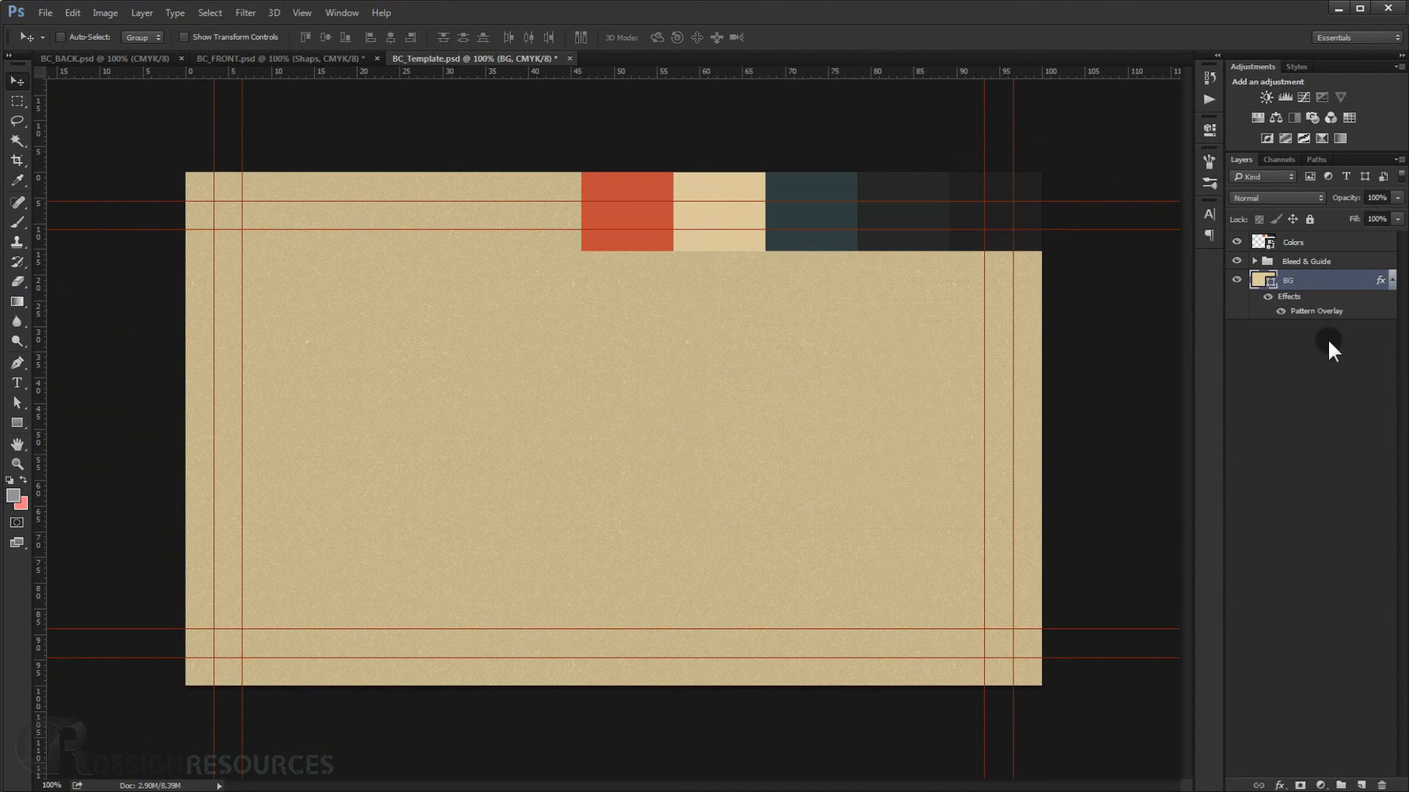
# Switch to the BC_FRONT.psd document to compare it with the template.
pyautogui.click(1331, 342)
pyautogui.click(1391, 272)
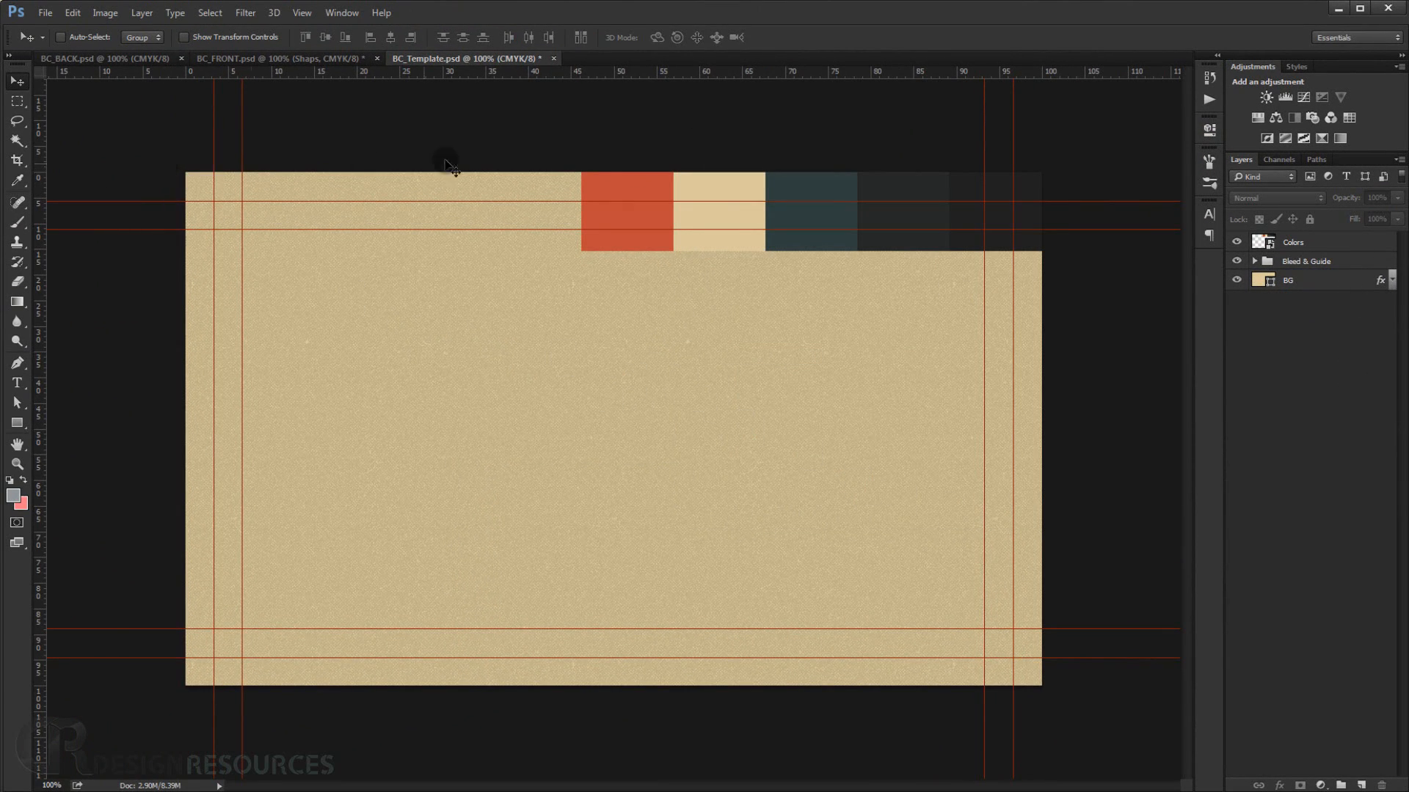
pyautogui.click(319, 58)
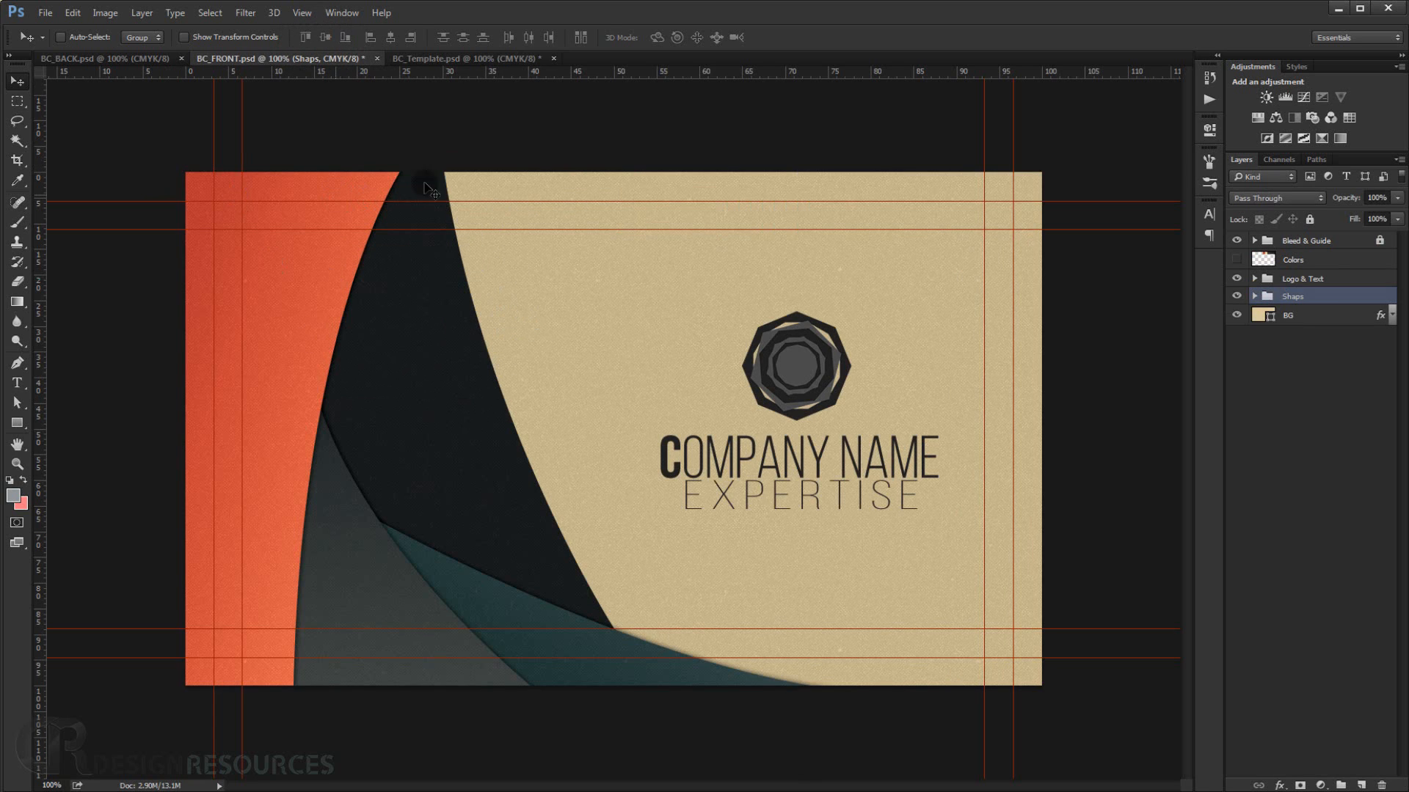
# Switch between the BC_FRONT.psd reference and BC_Template.psd documents to compare the shape layout.
pyautogui.click(458, 54)
pyautogui.click(329, 57)
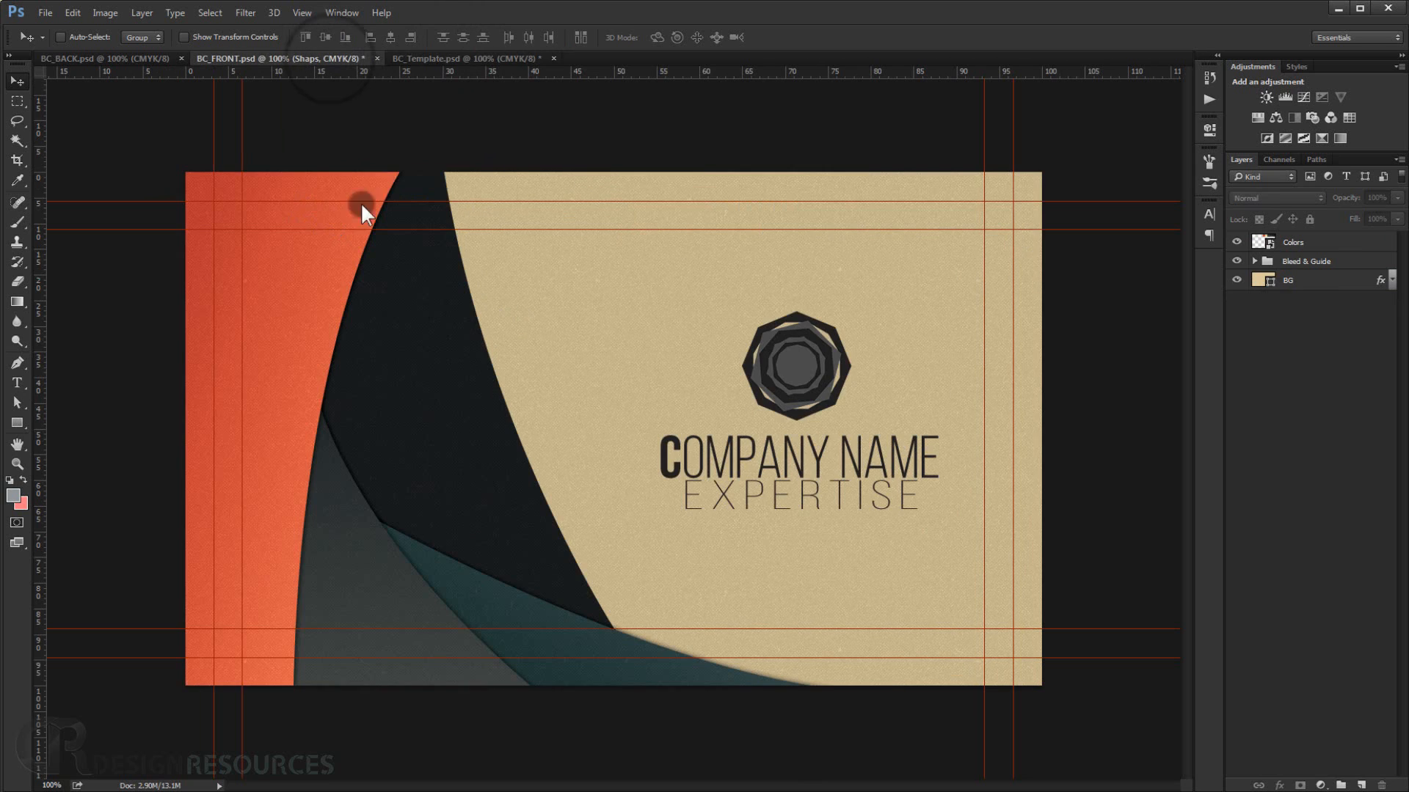
pyautogui.click(442, 56)
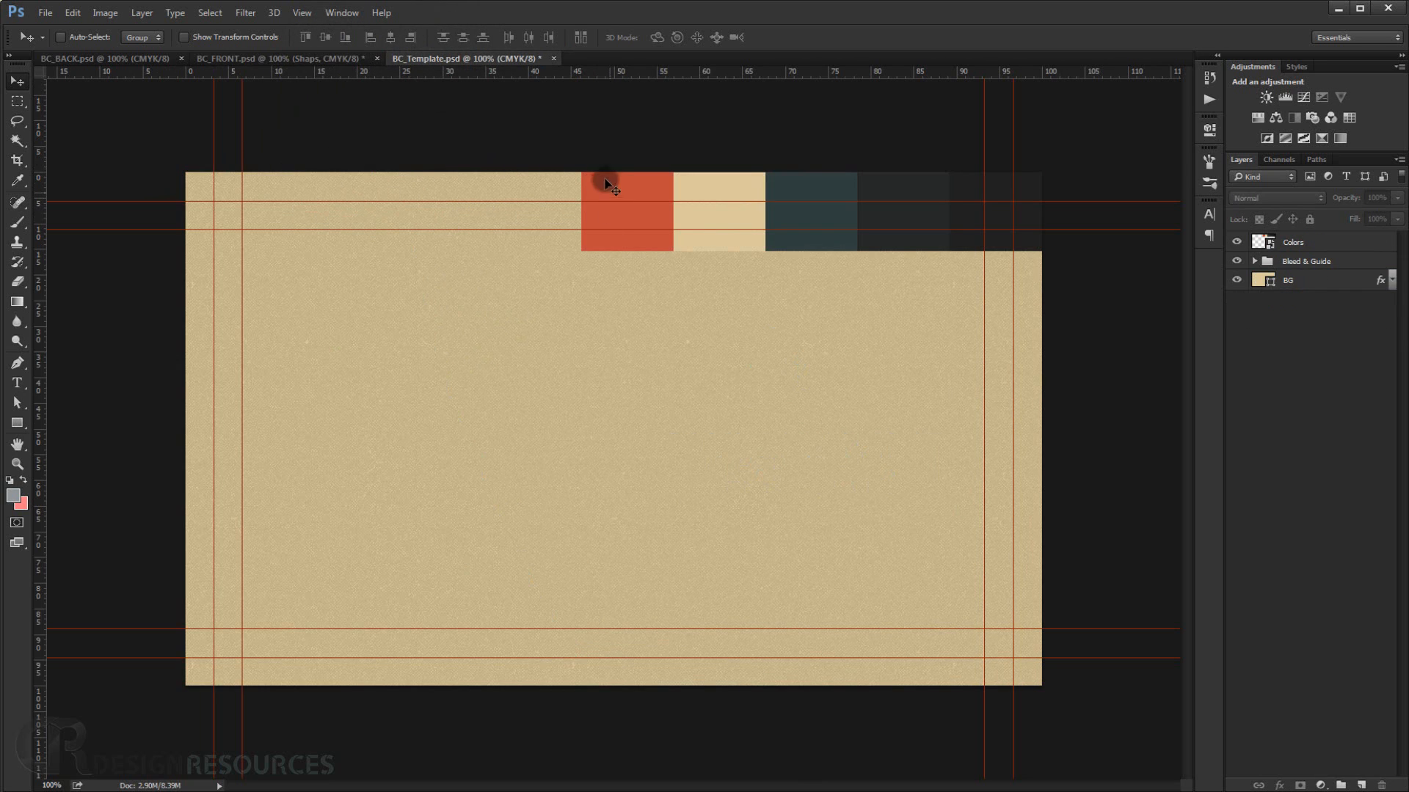
# With the Pen tool in shape mode, draw a shape covering the card's left edge with a curved right side.
pyautogui.click(22, 359)
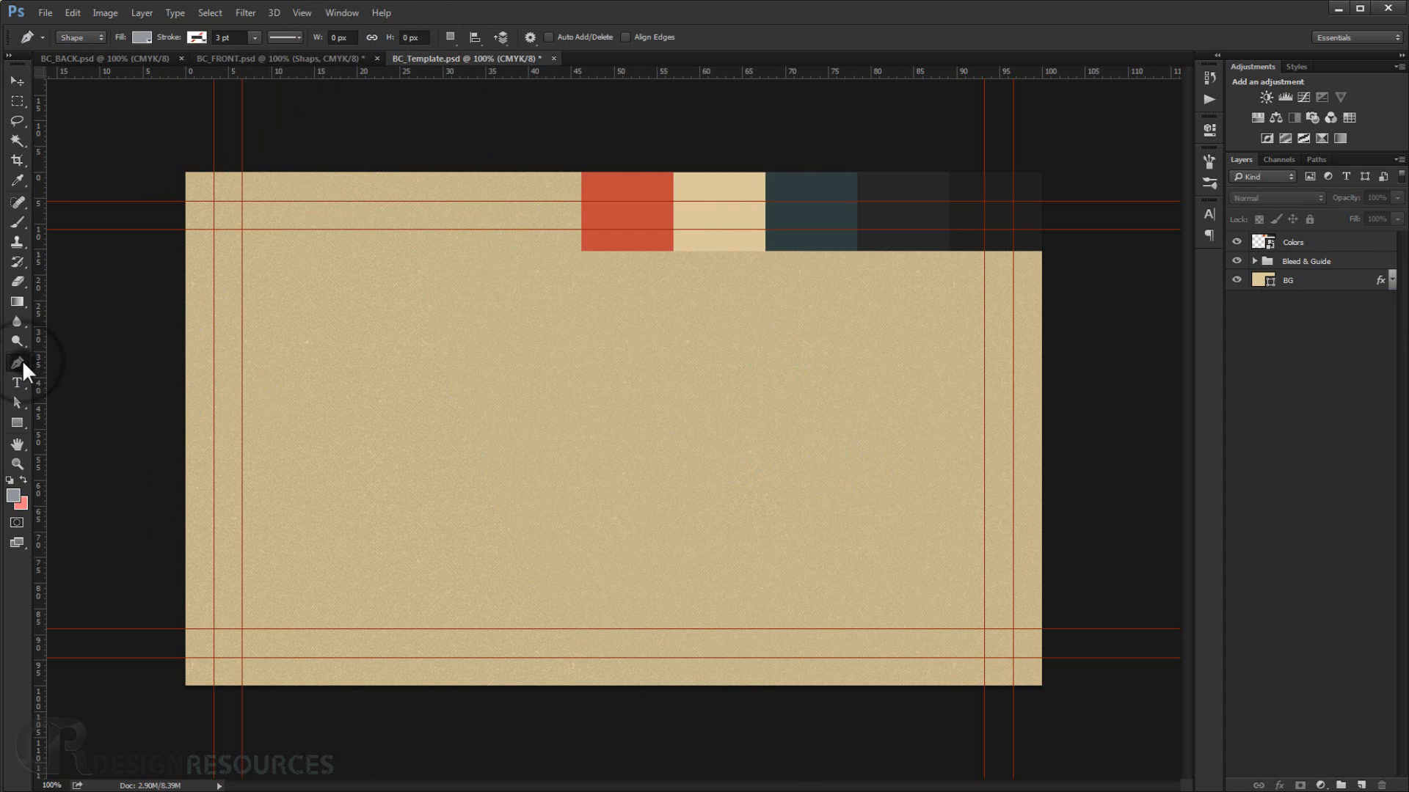
pyautogui.click(52, 358)
pyautogui.click(420, 173)
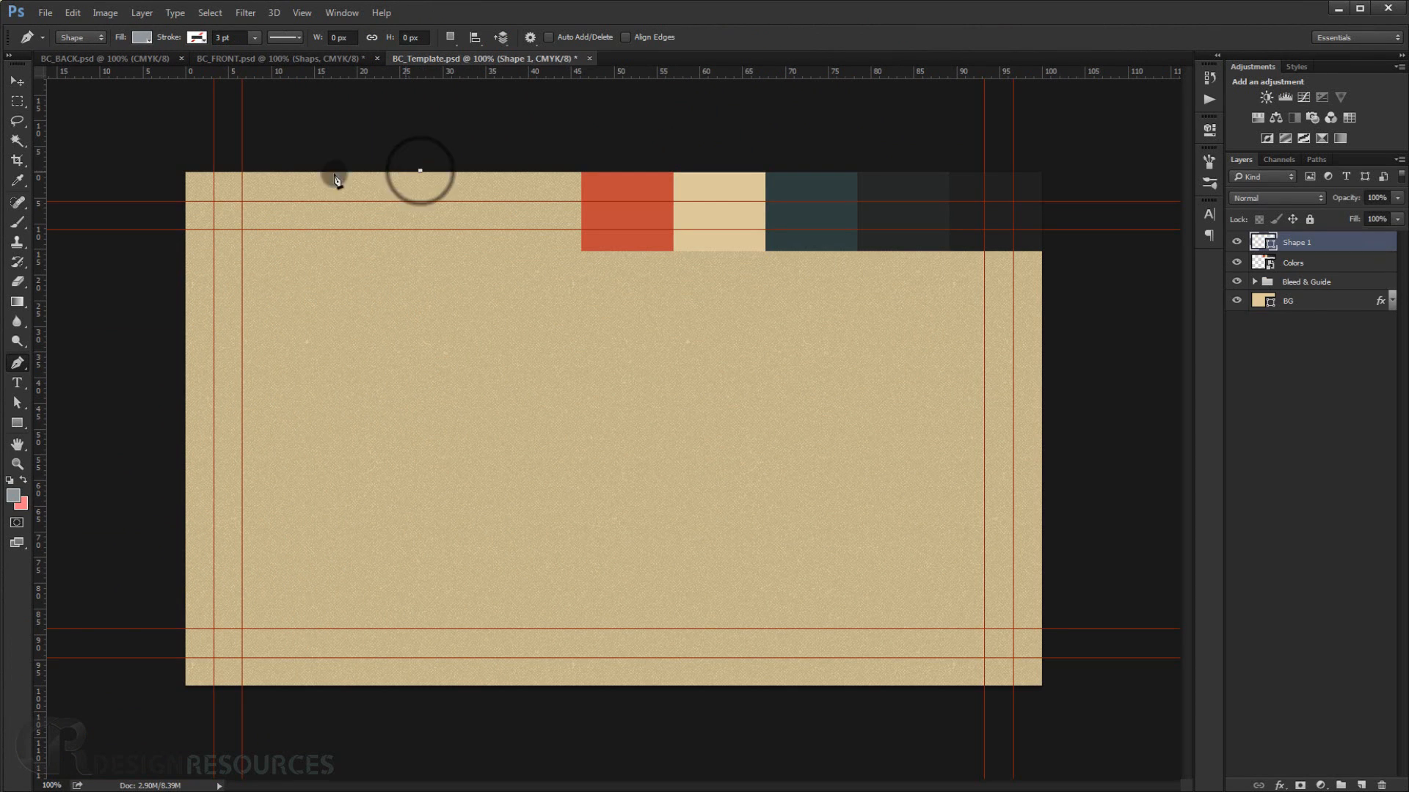
pyautogui.click(184, 173)
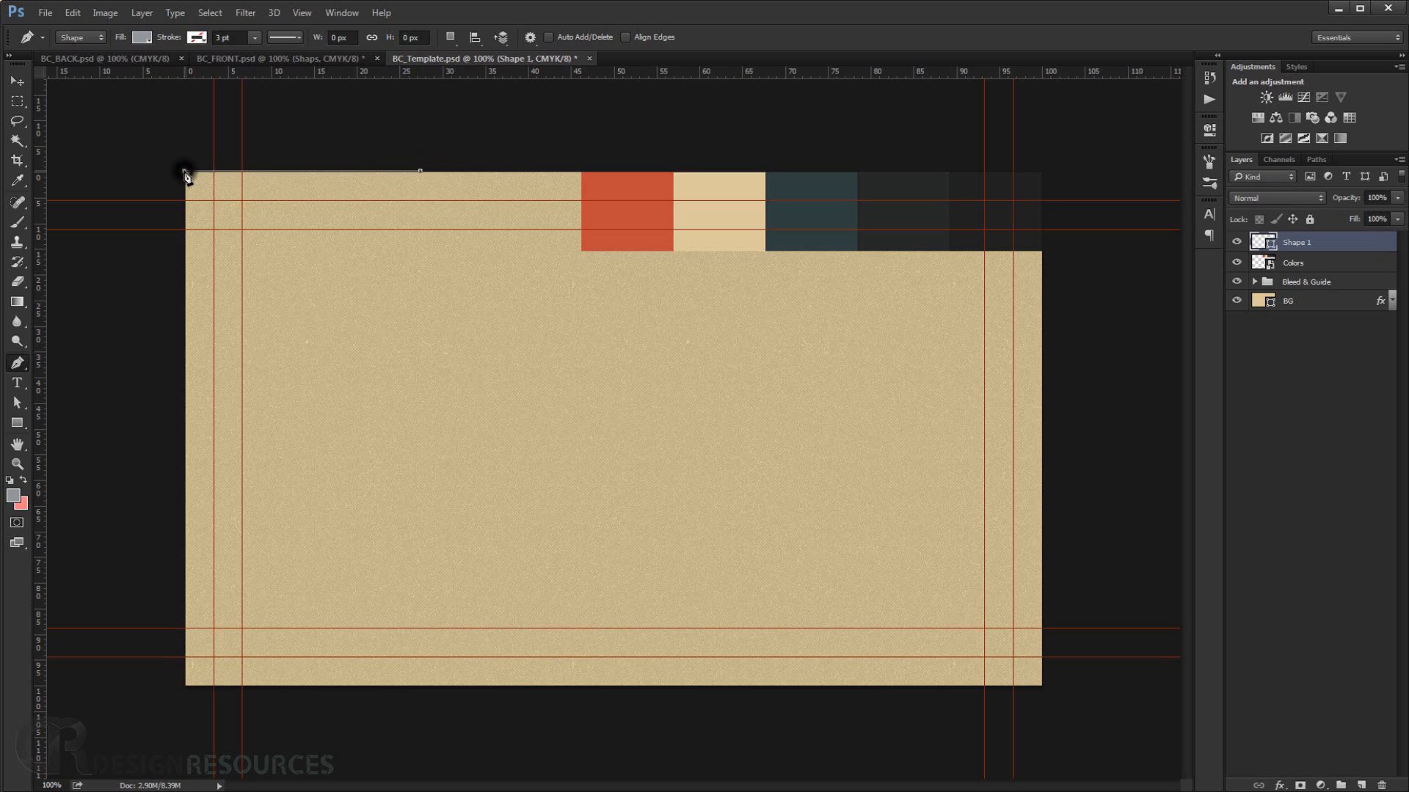
pyautogui.click(184, 687)
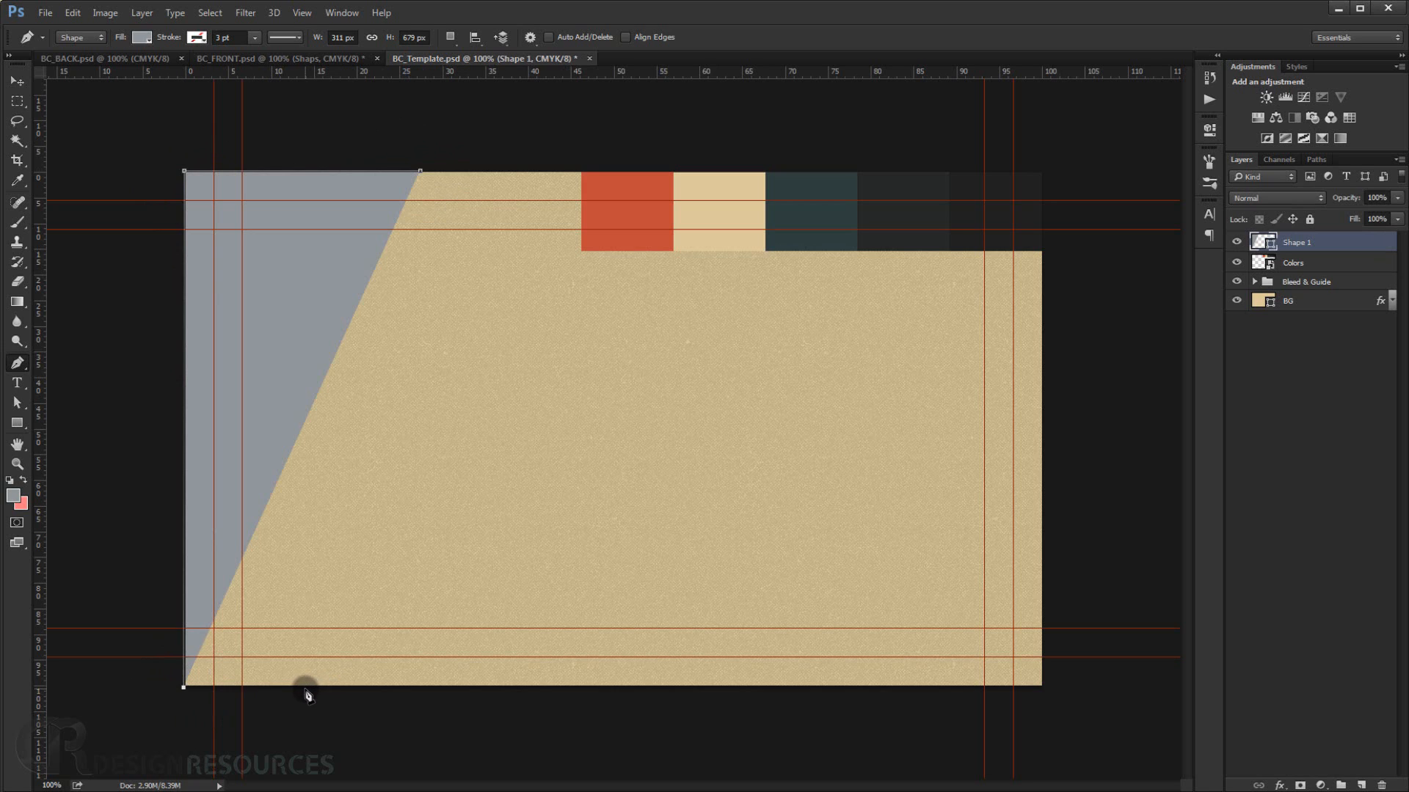
pyautogui.click(307, 688)
pyautogui.scroll(-4, 318, 651)
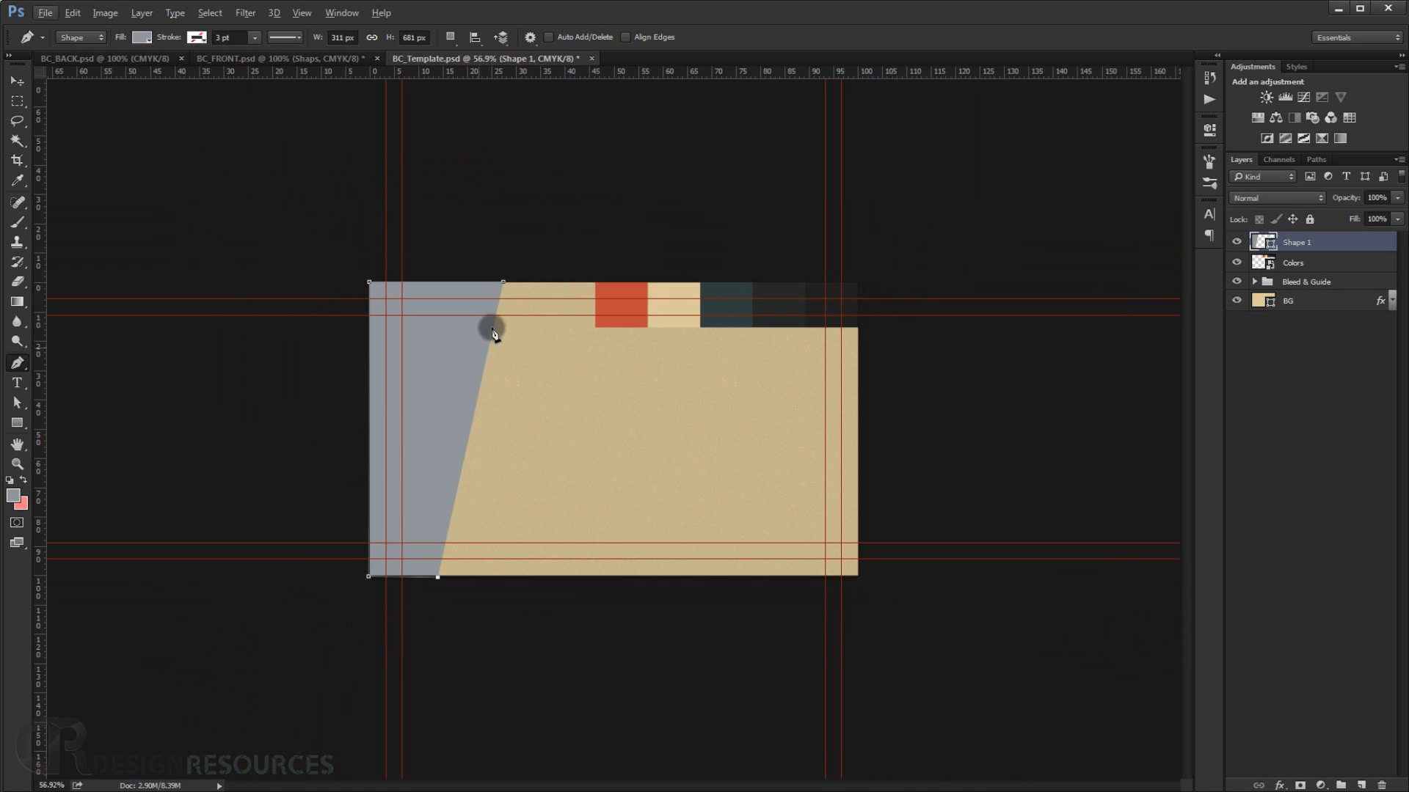
pyautogui.click(502, 283)
pyautogui.moveTo(581, 151); pyautogui.dragTo(581, 154)
pyautogui.scroll(2, 424, 428)
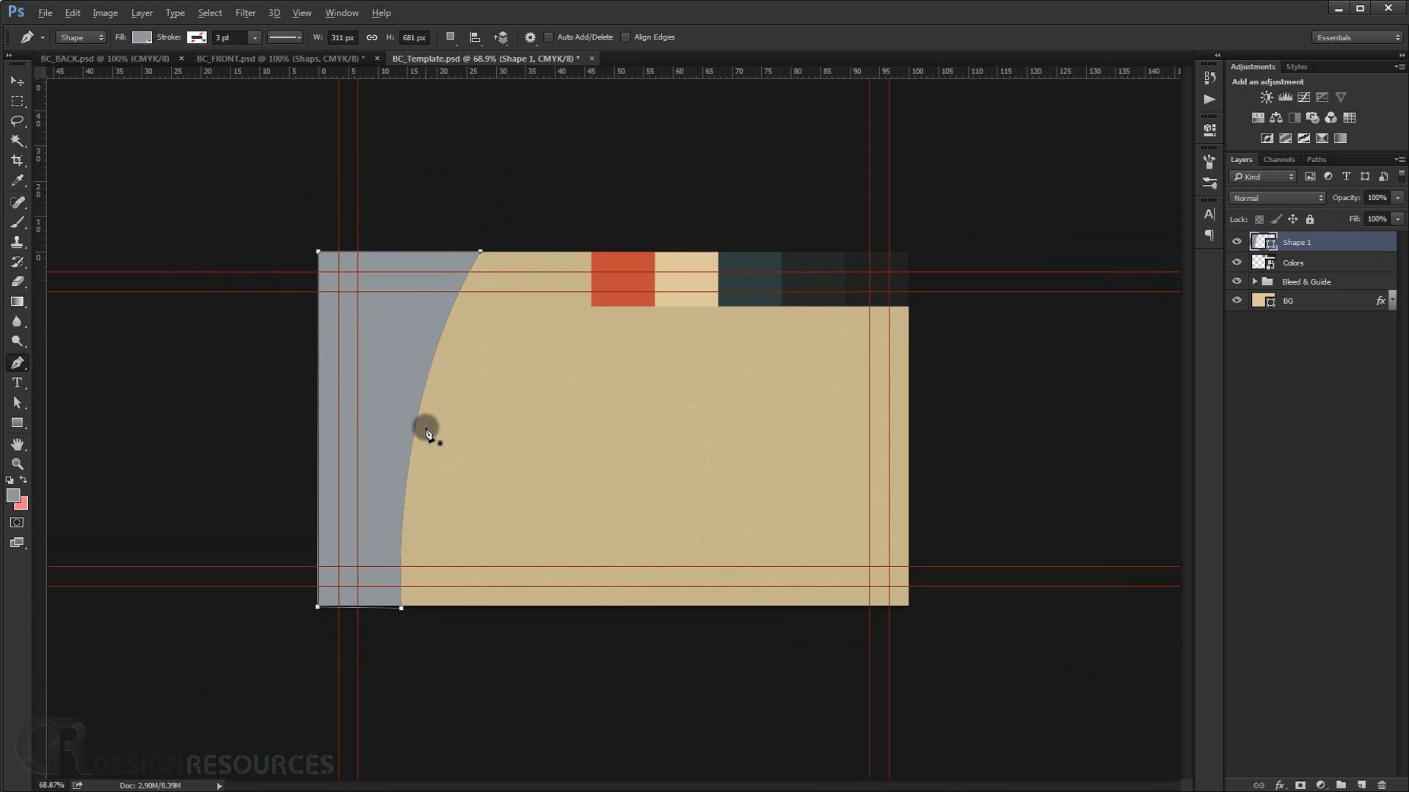
# Fill the new shape with the orange sampled from the color swatch strip (a84a3b).
pyautogui.doubleClick(1259, 243)
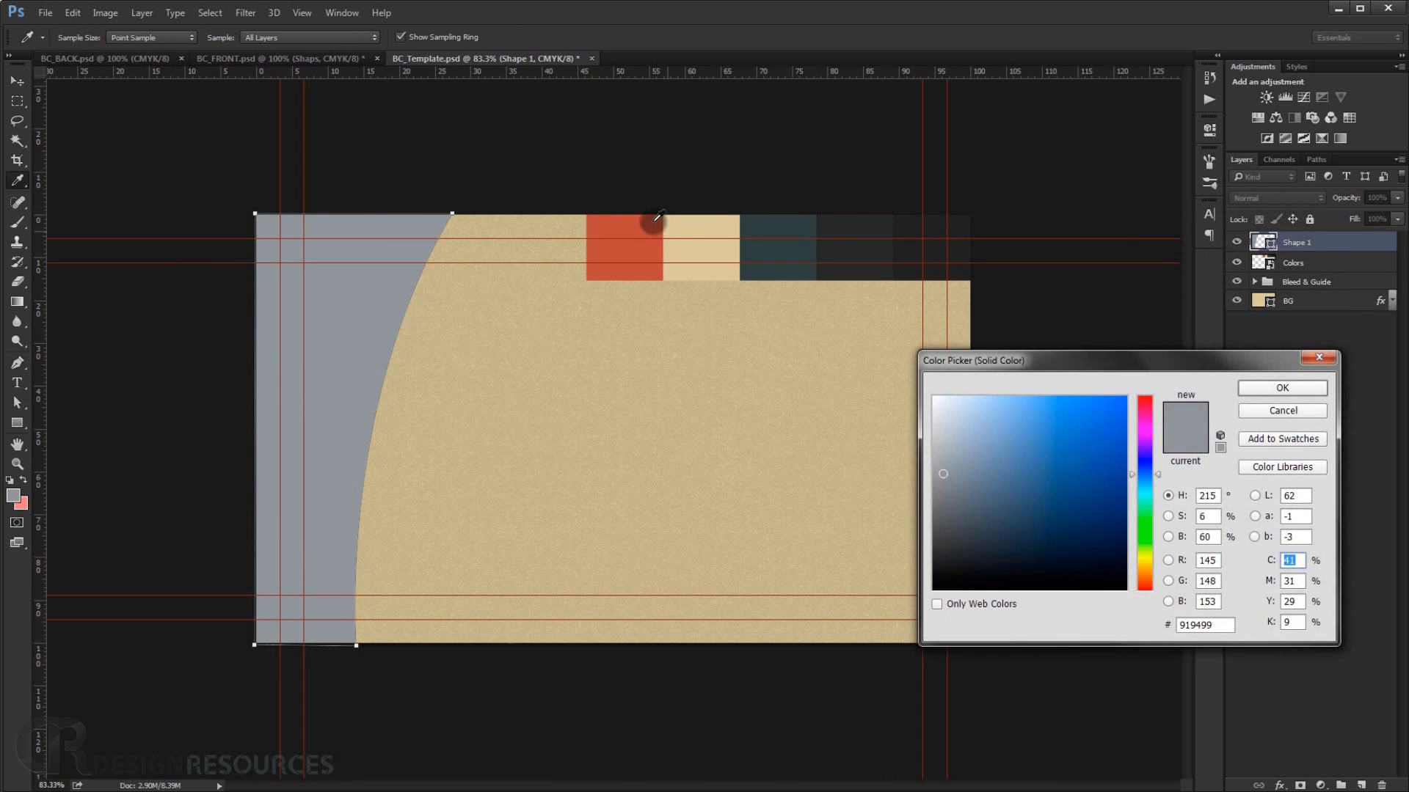
pyautogui.click(647, 223)
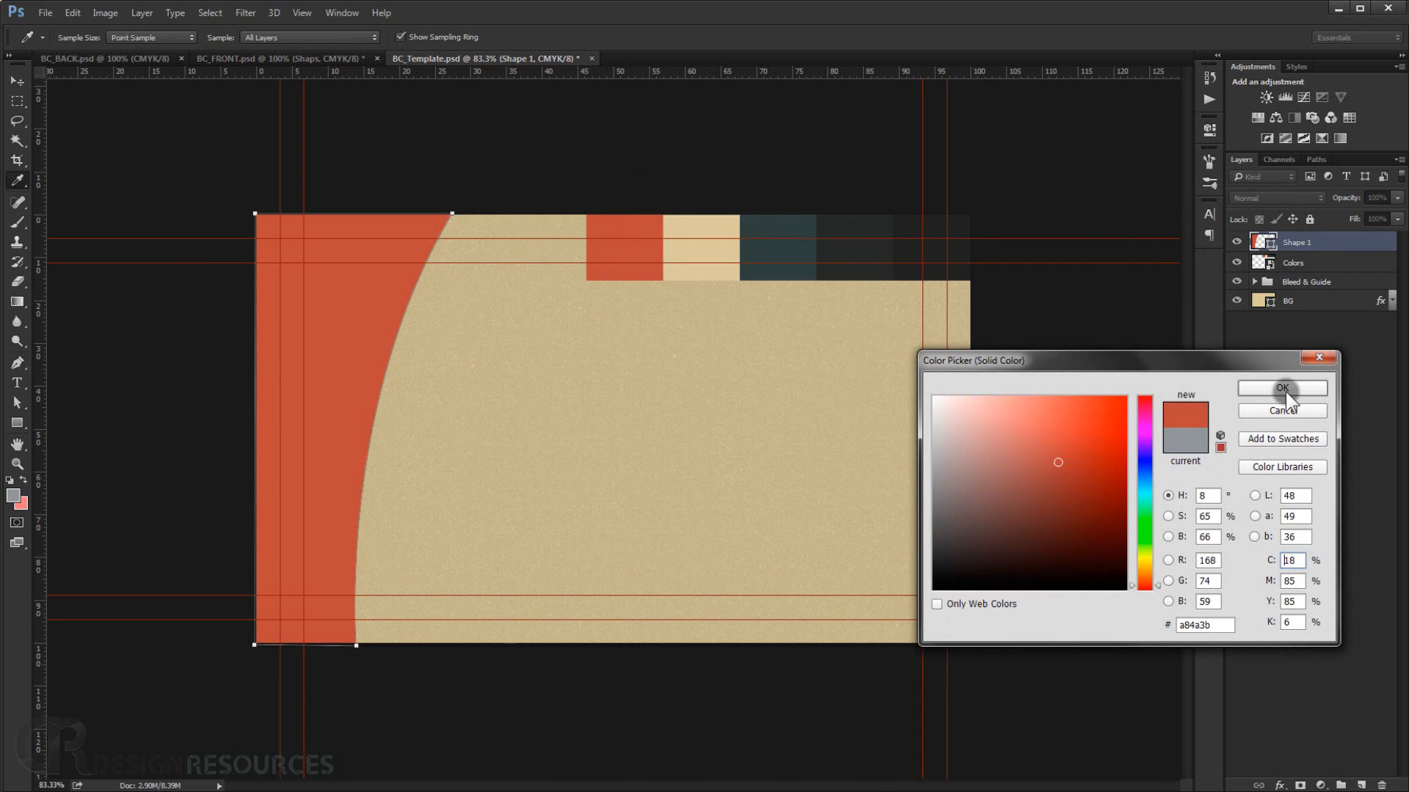
pyautogui.click(1284, 389)
pyautogui.click(1316, 478)
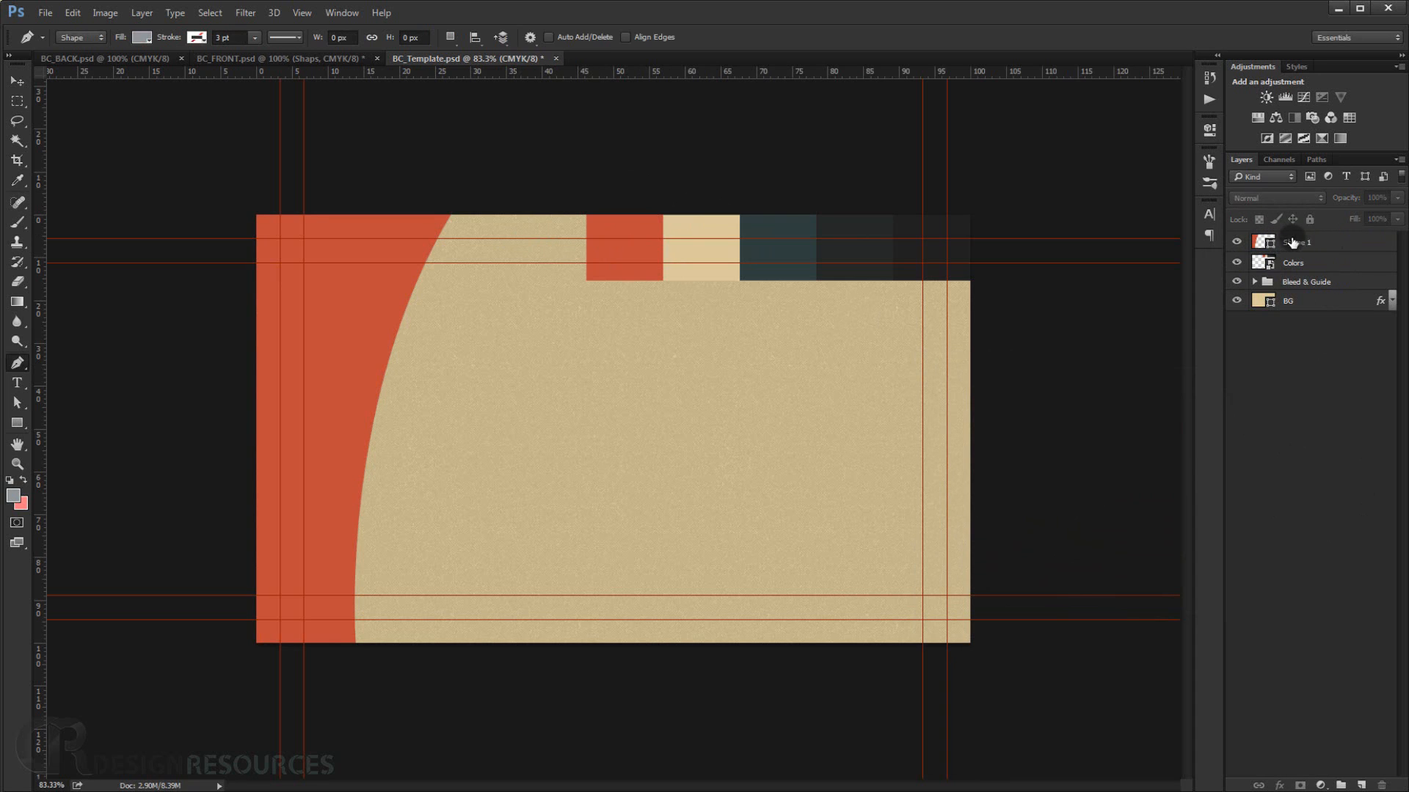
# Draw a second curved shape from the orange edge down to the card's bottom and move its layer below the orange shape.
pyautogui.click(302, 59)
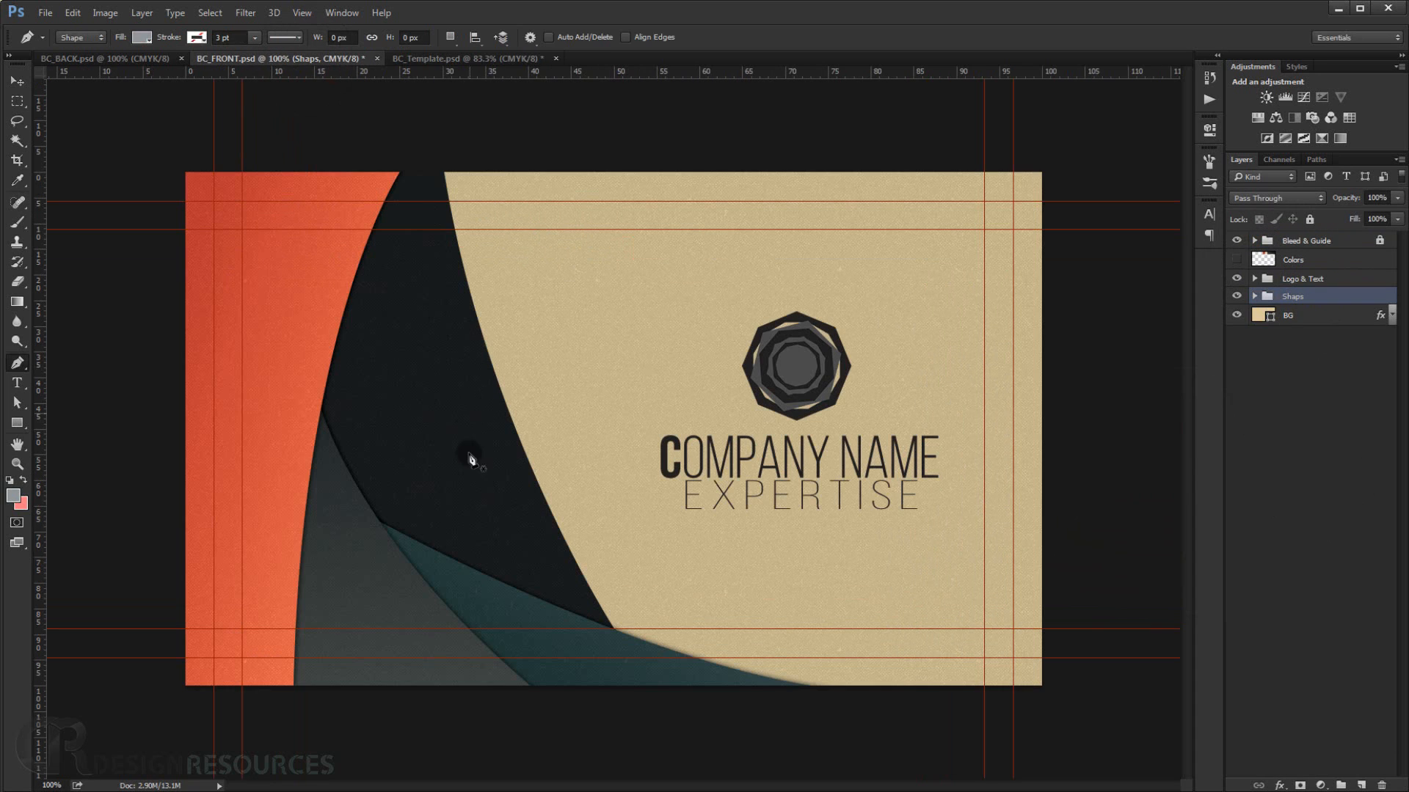
pyautogui.click(470, 58)
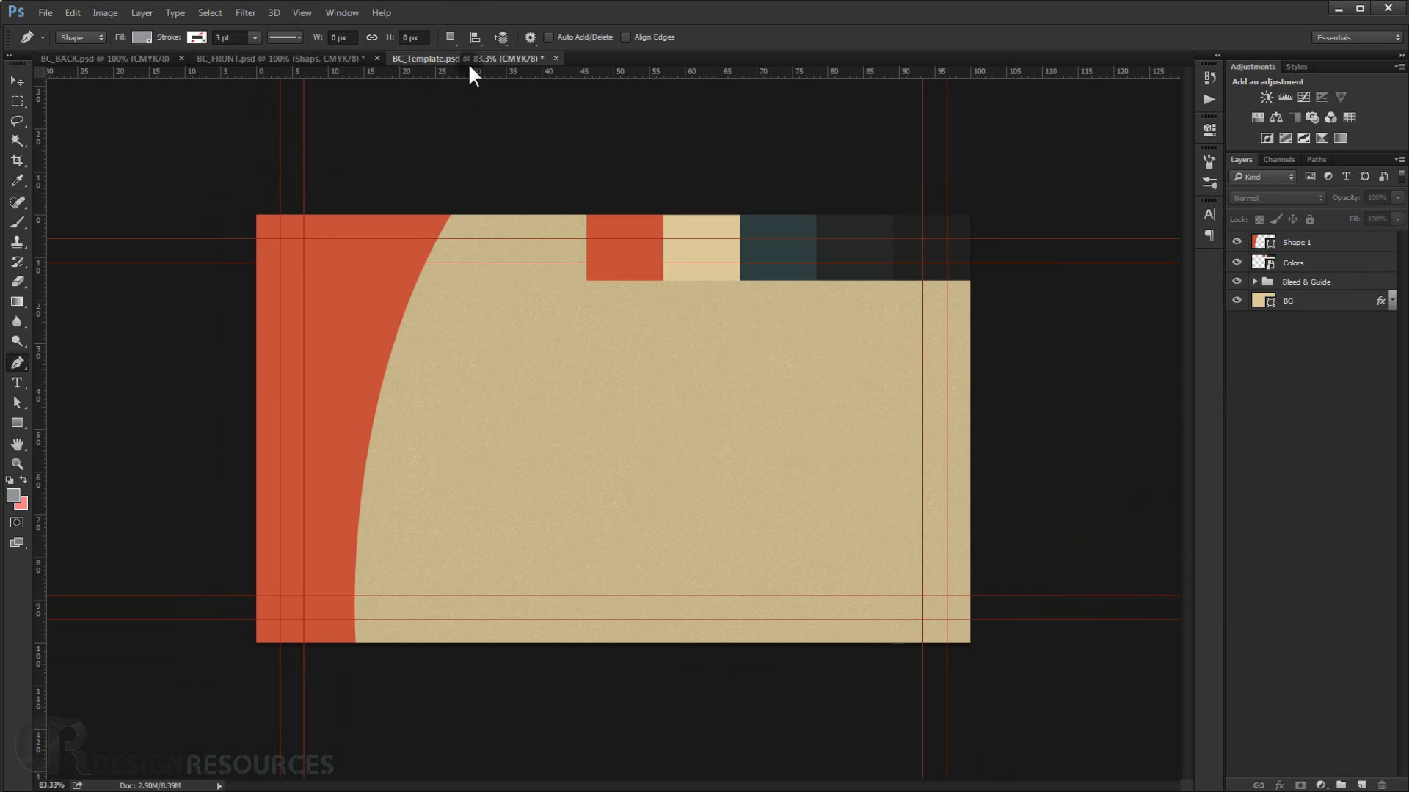
pyautogui.click(374, 372)
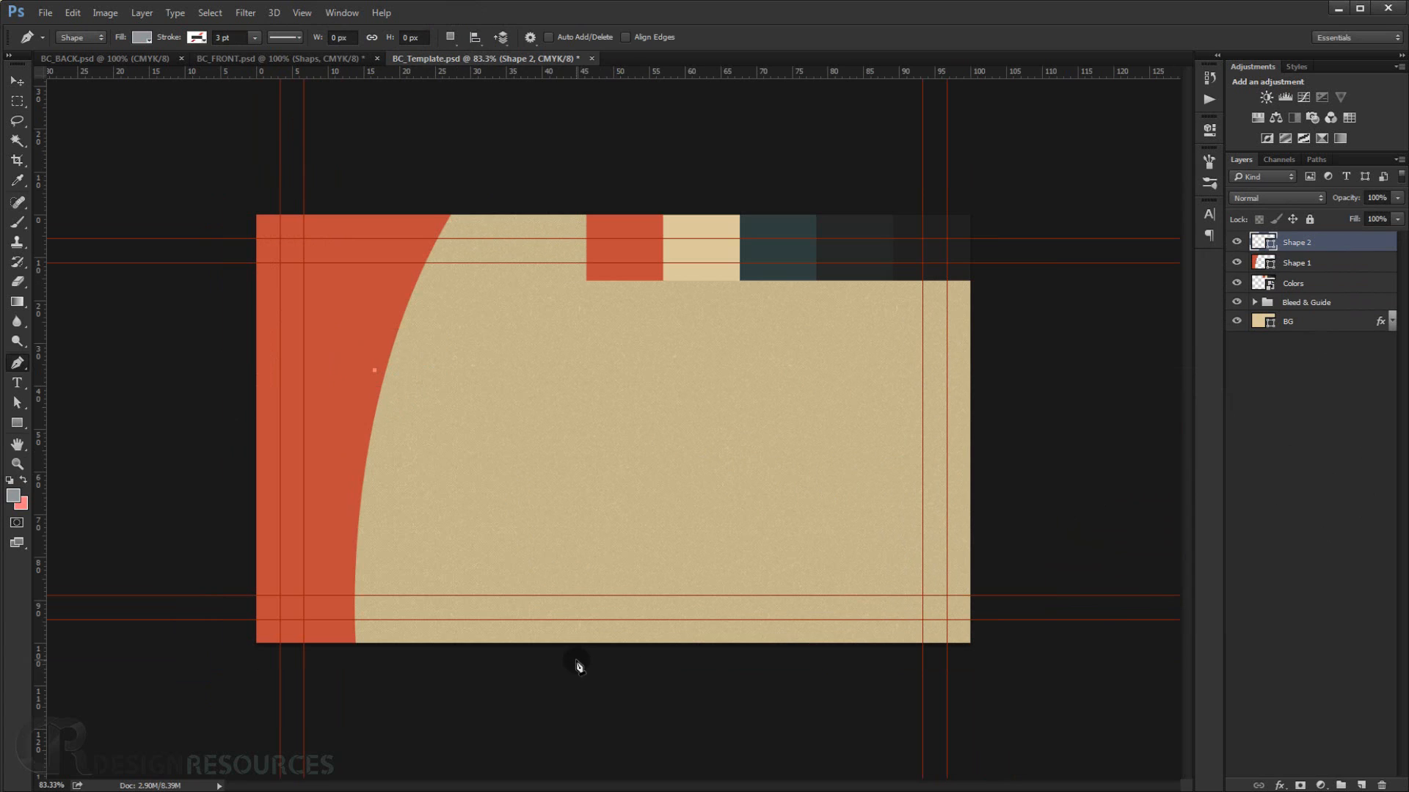
pyautogui.moveTo(565, 653); pyautogui.dragTo(477, 653)
pyautogui.click(246, 646)
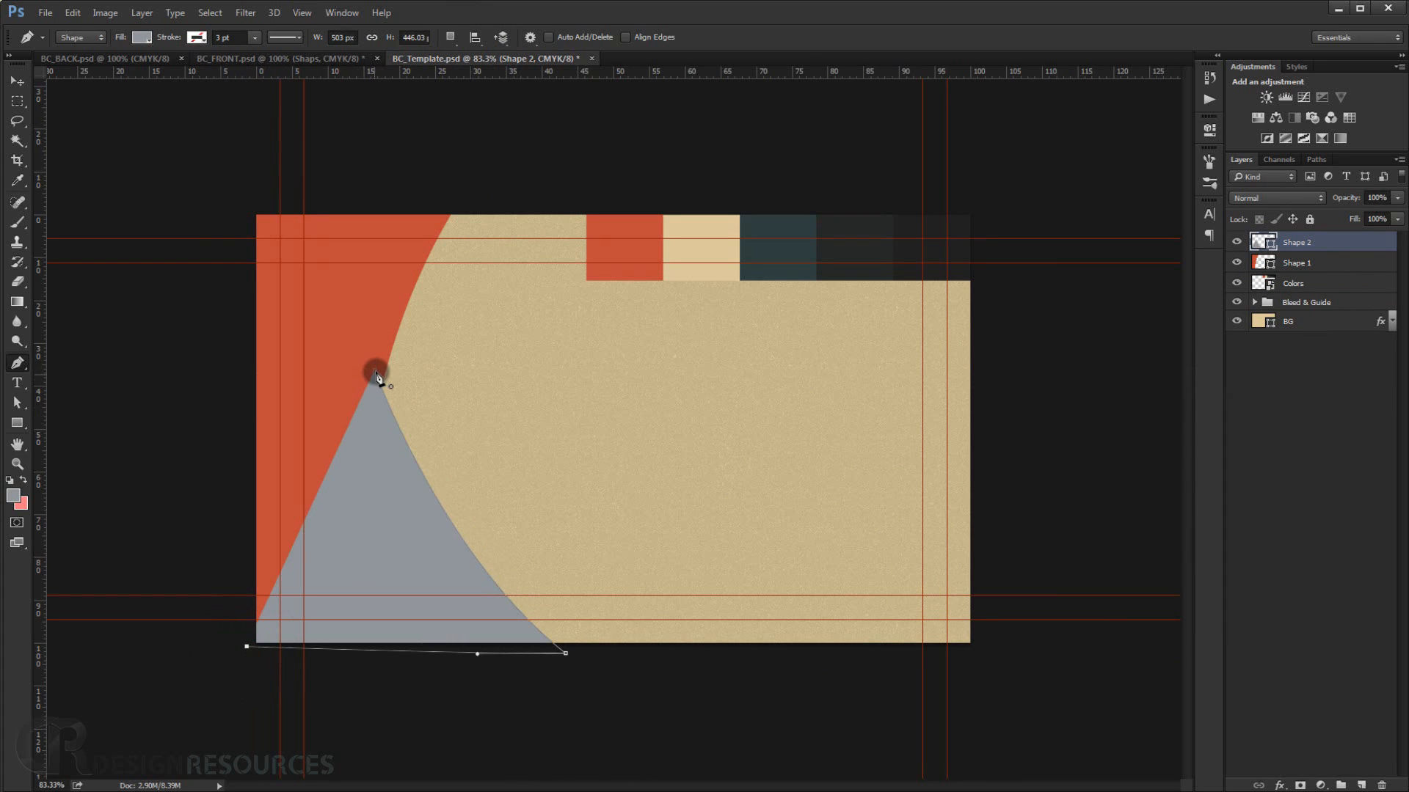
pyautogui.click(375, 375)
pyautogui.moveTo(1312, 246); pyautogui.dragTo(1271, 260)
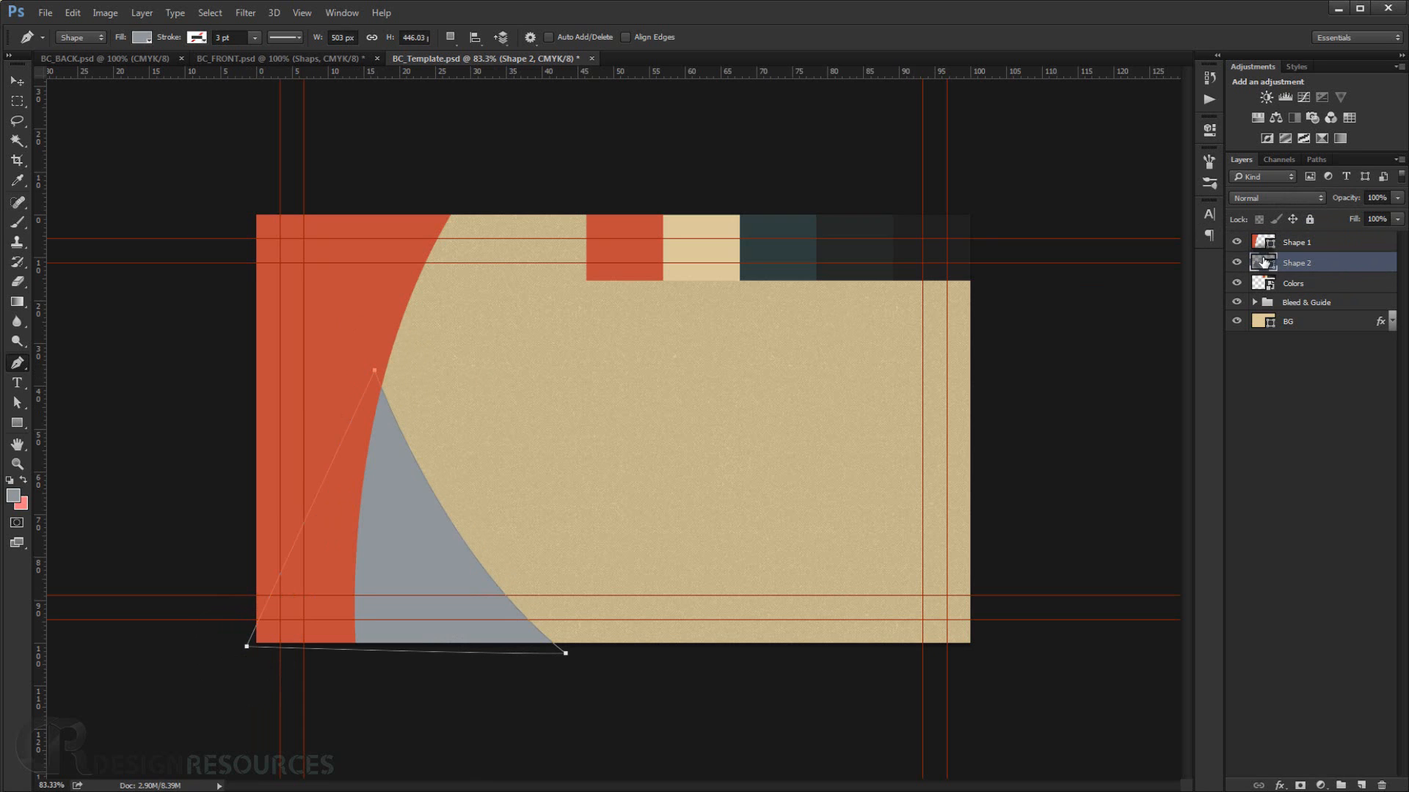
# Fill the second shape with the dark grey sampled from the swatch strip (2a2b2a).
pyautogui.doubleClick(1263, 261)
pyautogui.click(875, 220)
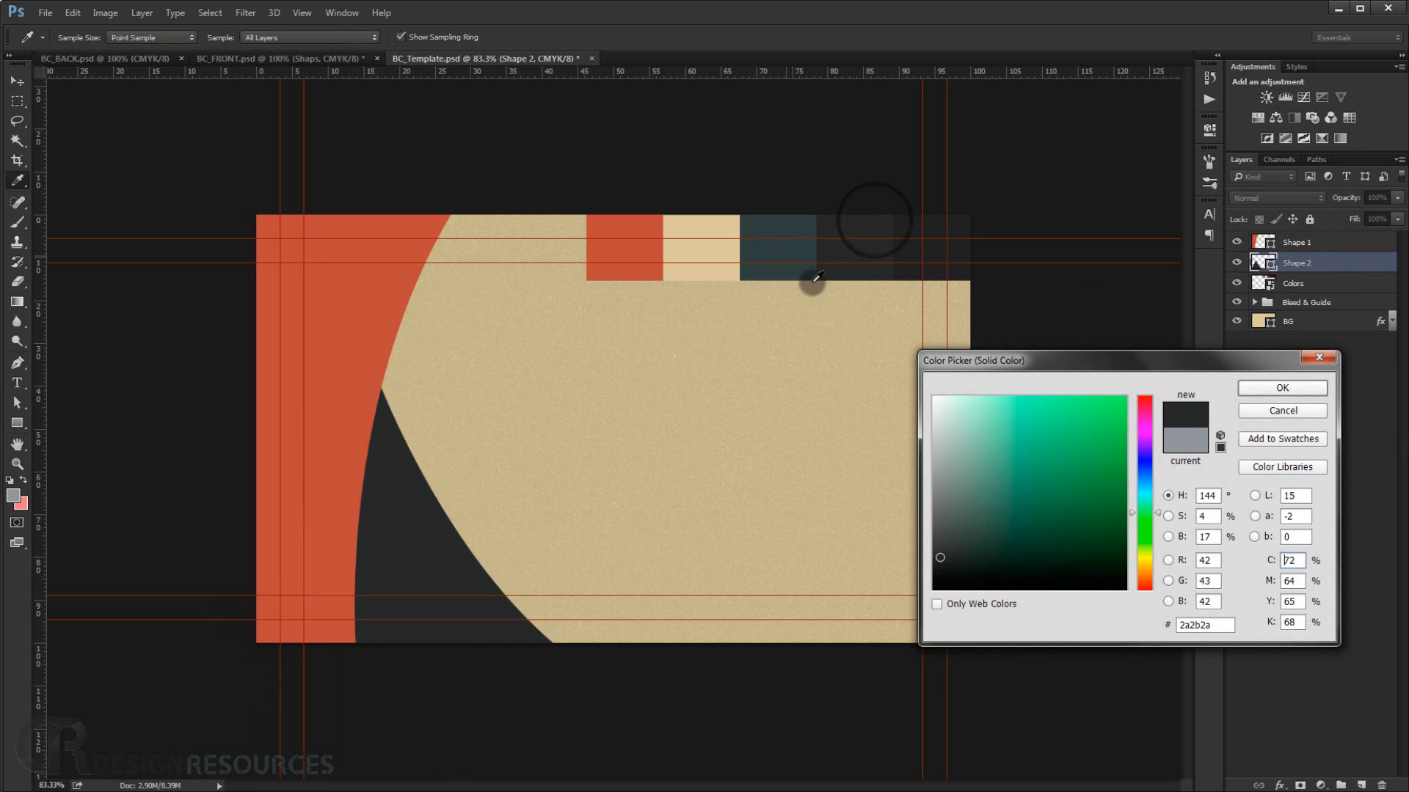
pyautogui.click(1284, 387)
pyautogui.press('p')
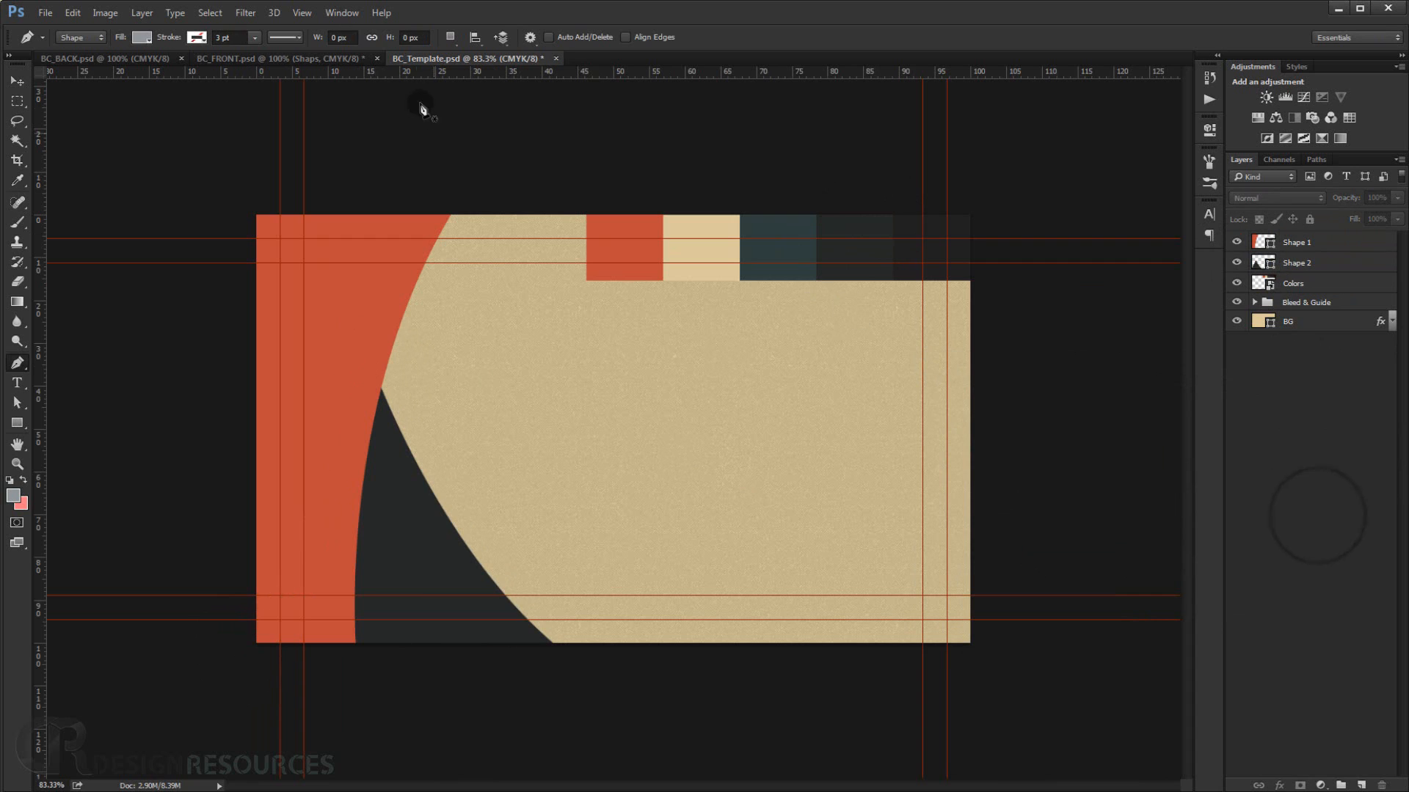
# Draw a third angled shape from the dark shape down to the card's bottom edge and place its layer below the dark shape.
pyautogui.click(351, 59)
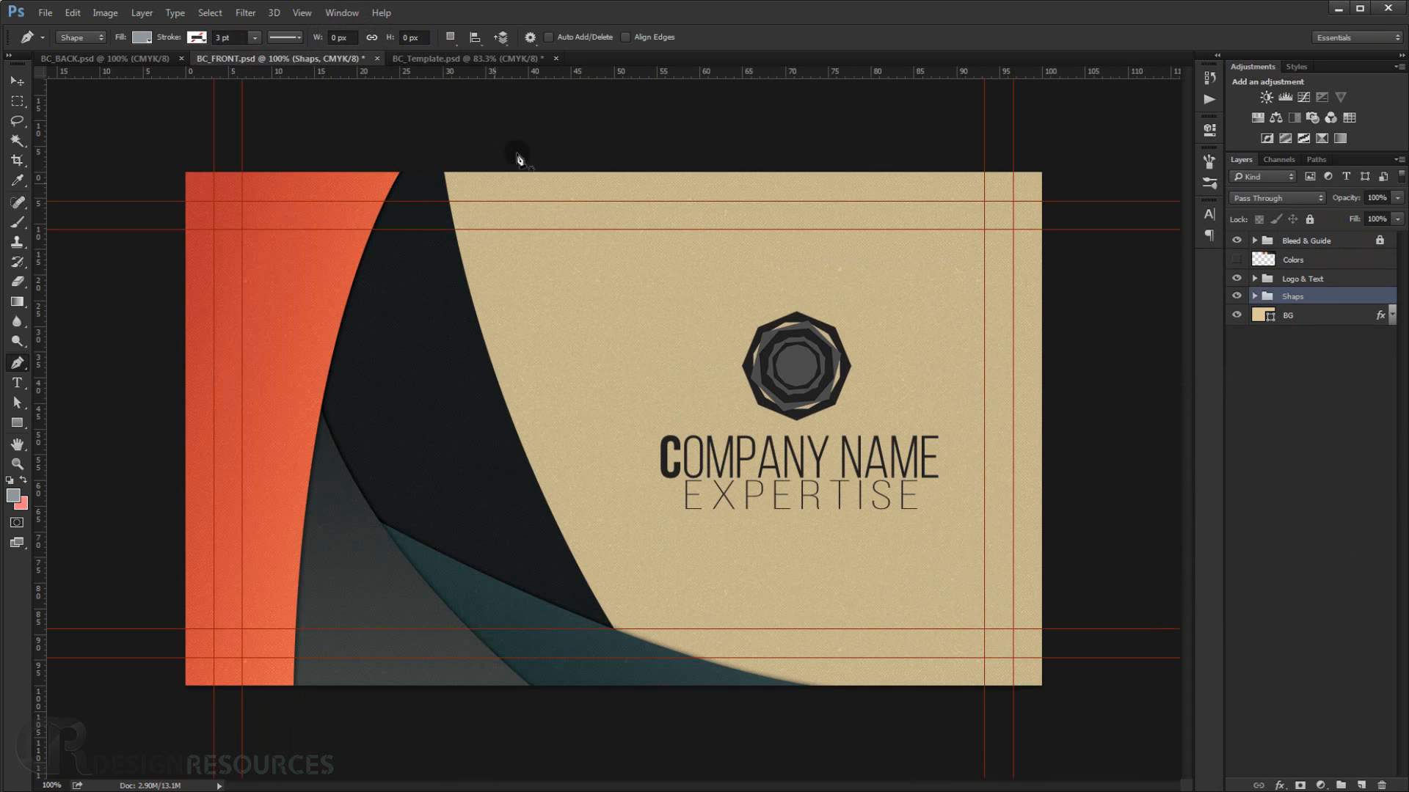
pyautogui.click(458, 60)
pyautogui.click(414, 466)
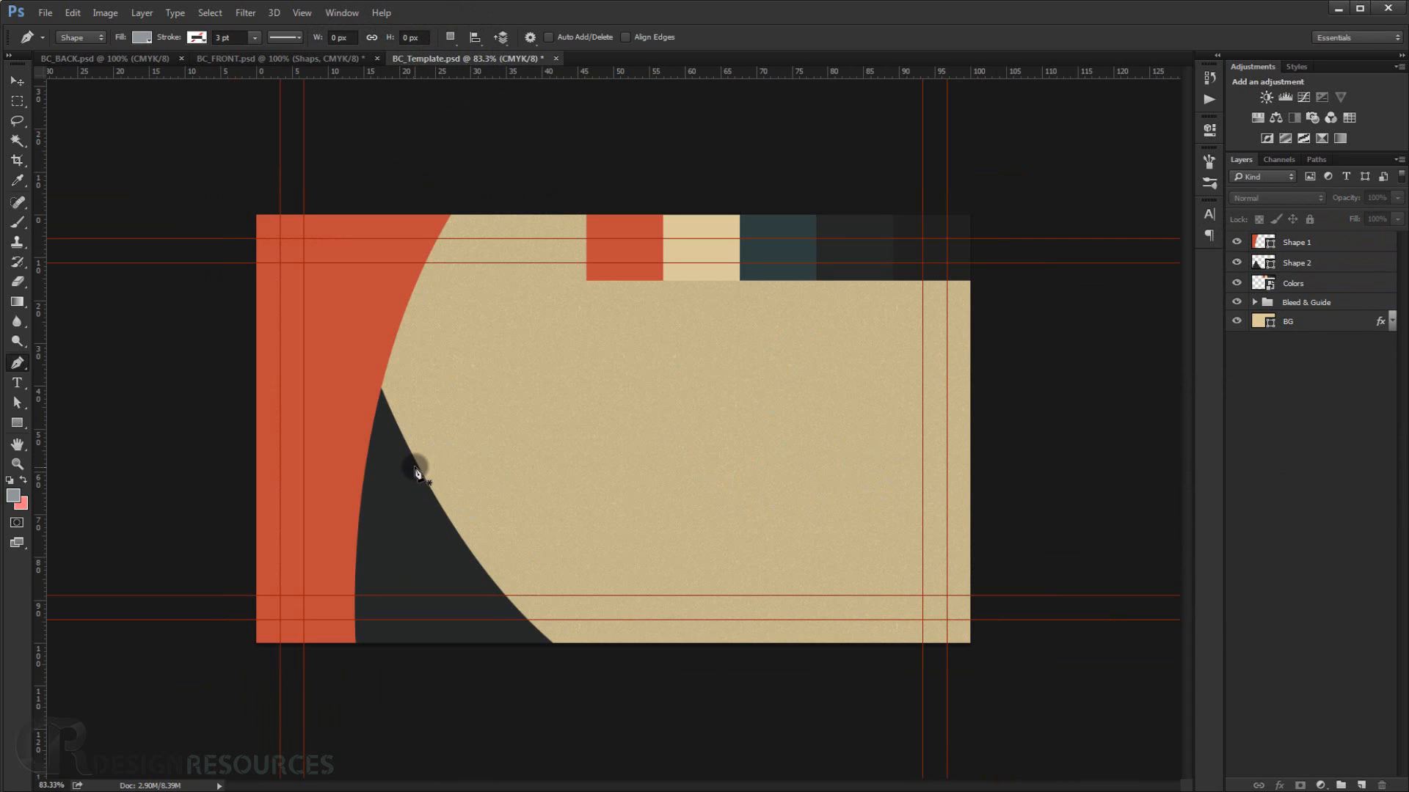
pyautogui.moveTo(768, 659); pyautogui.dragTo(634, 656)
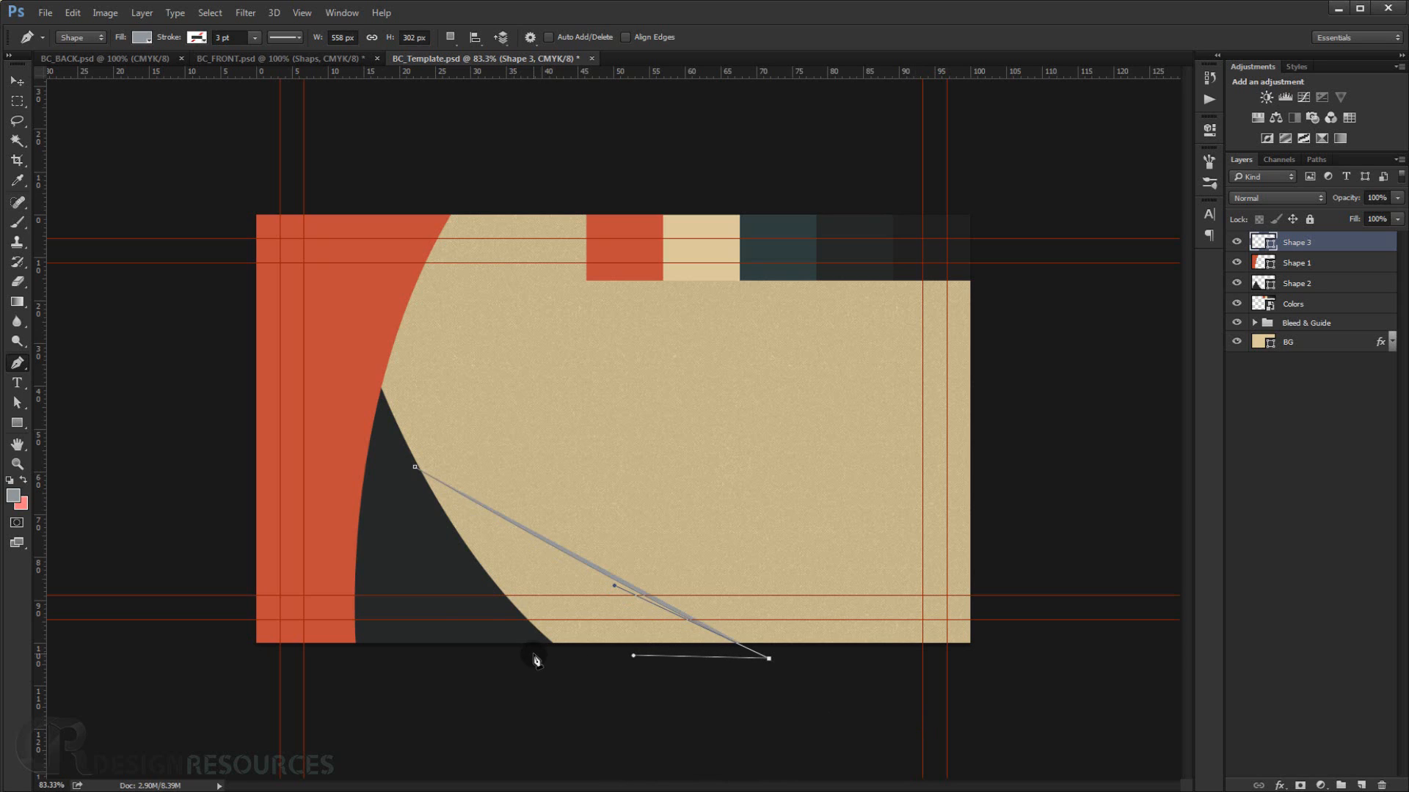
pyautogui.click(529, 654)
pyautogui.click(416, 469)
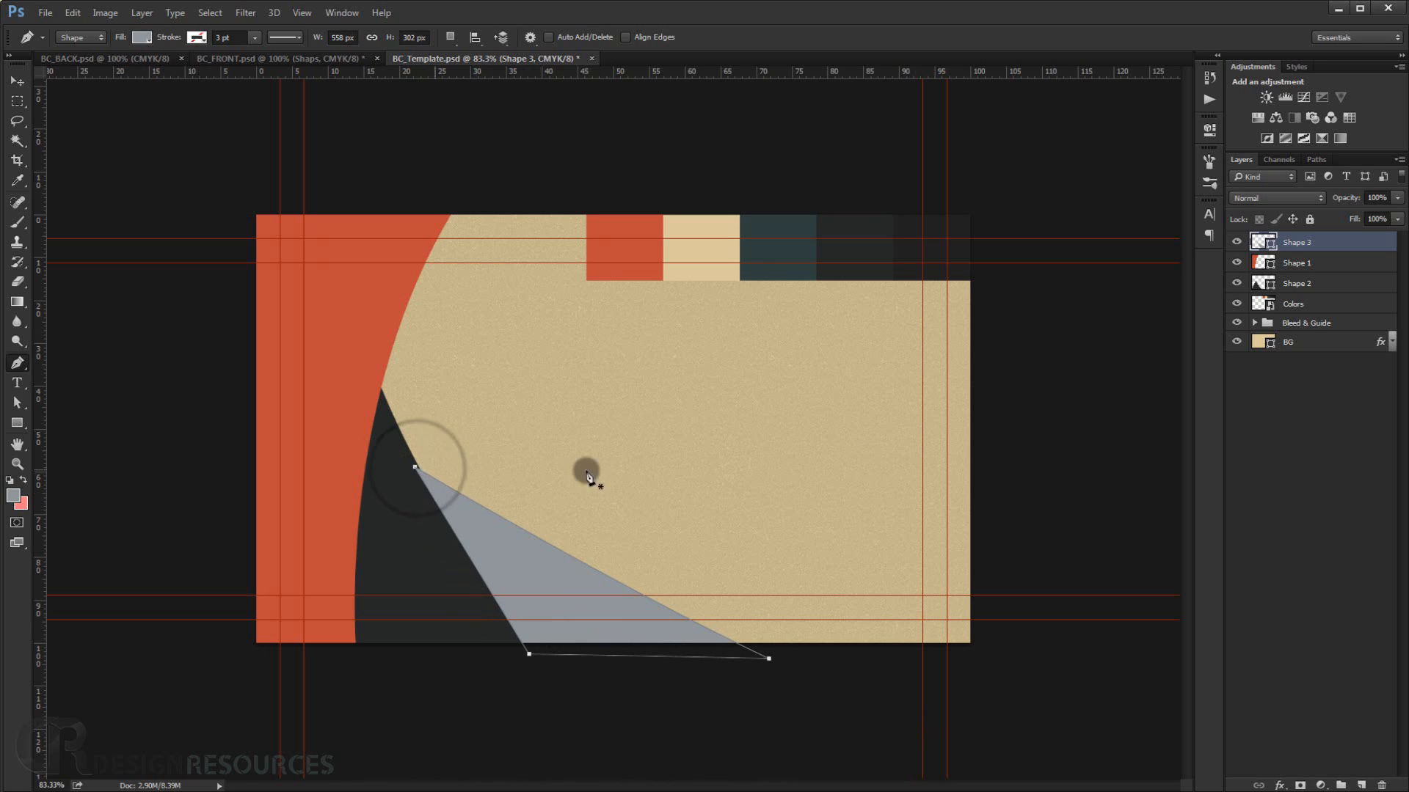
pyautogui.moveTo(1306, 242); pyautogui.dragTo(1312, 290)
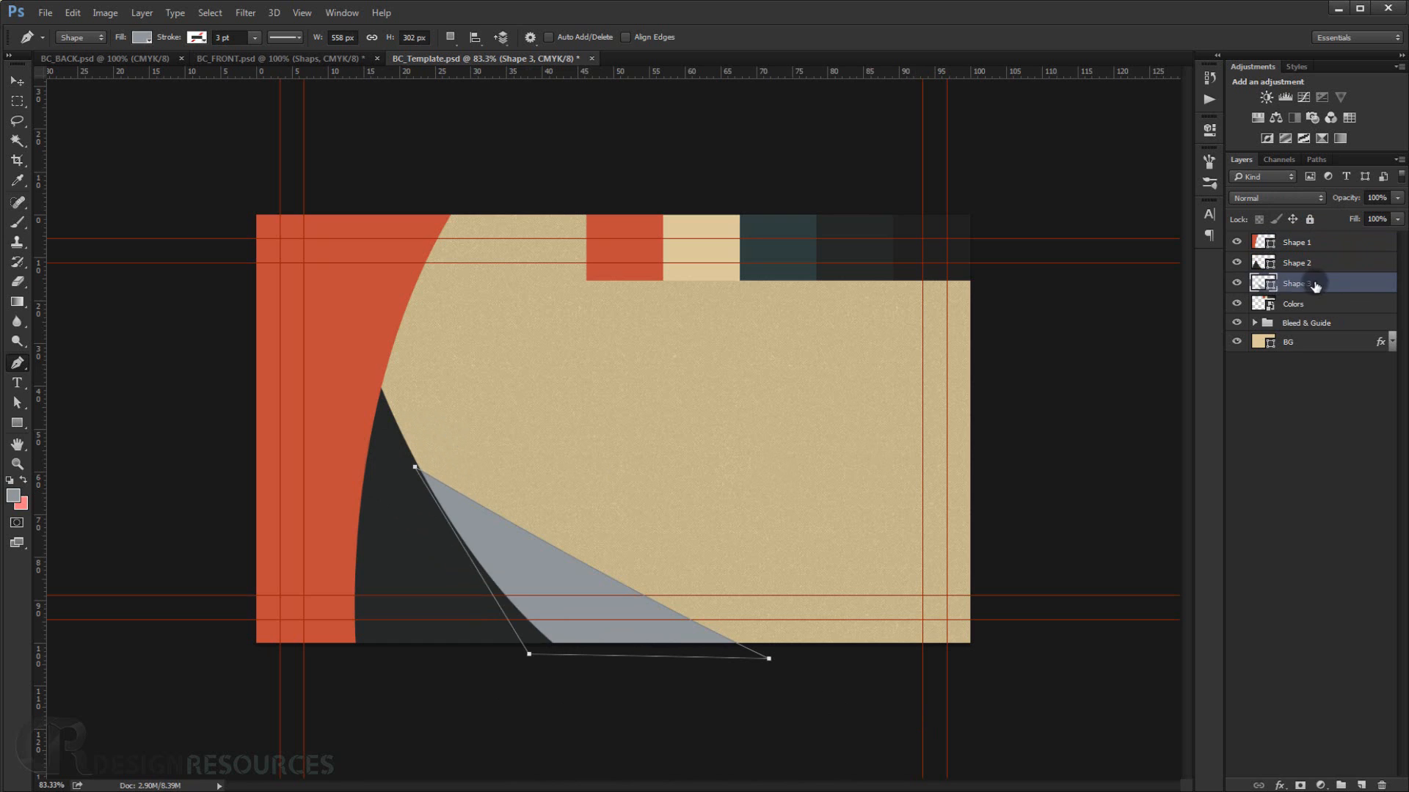
# Fill the third shape with the dark teal sampled from the swatch strip (36403f).
pyautogui.doubleClick(1263, 285)
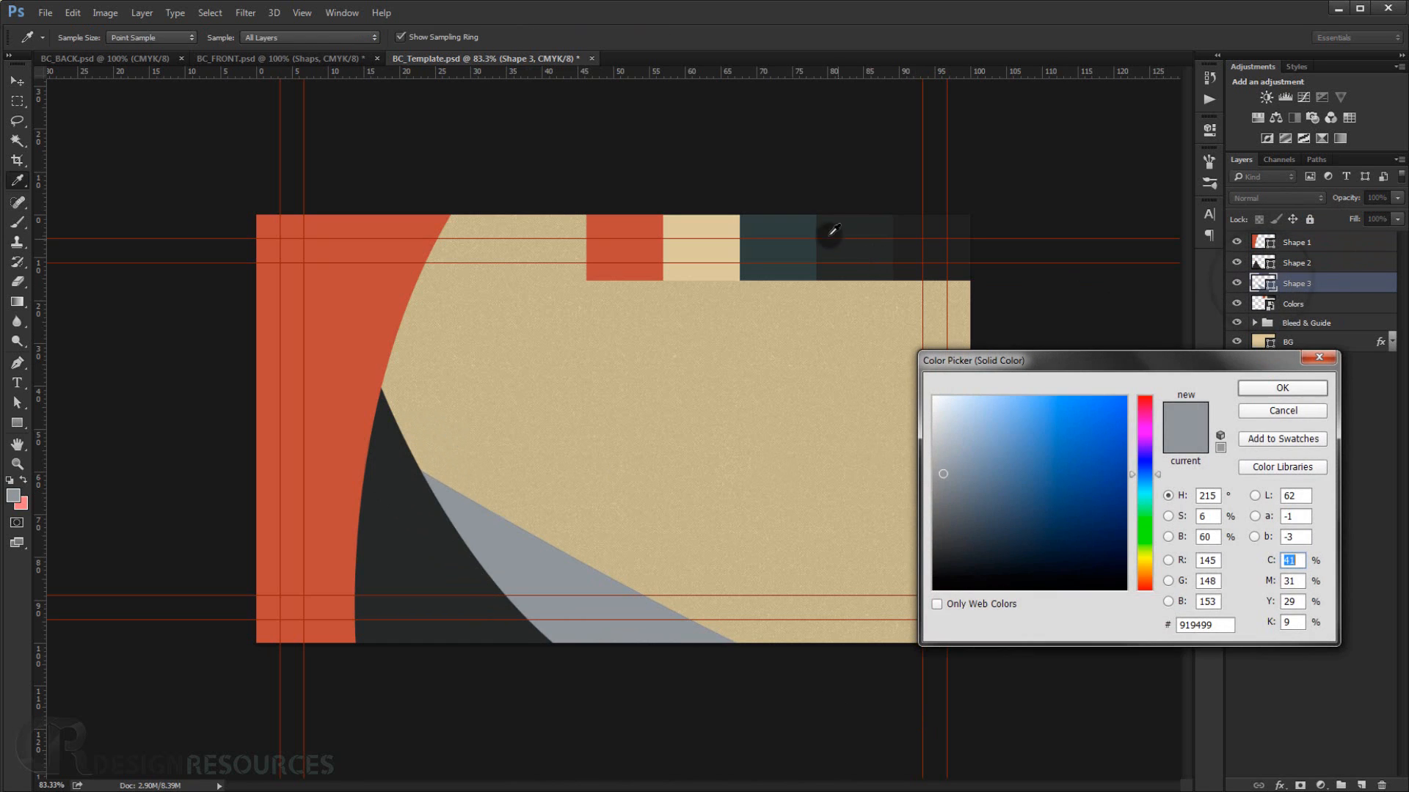
pyautogui.click(805, 224)
pyautogui.click(1282, 387)
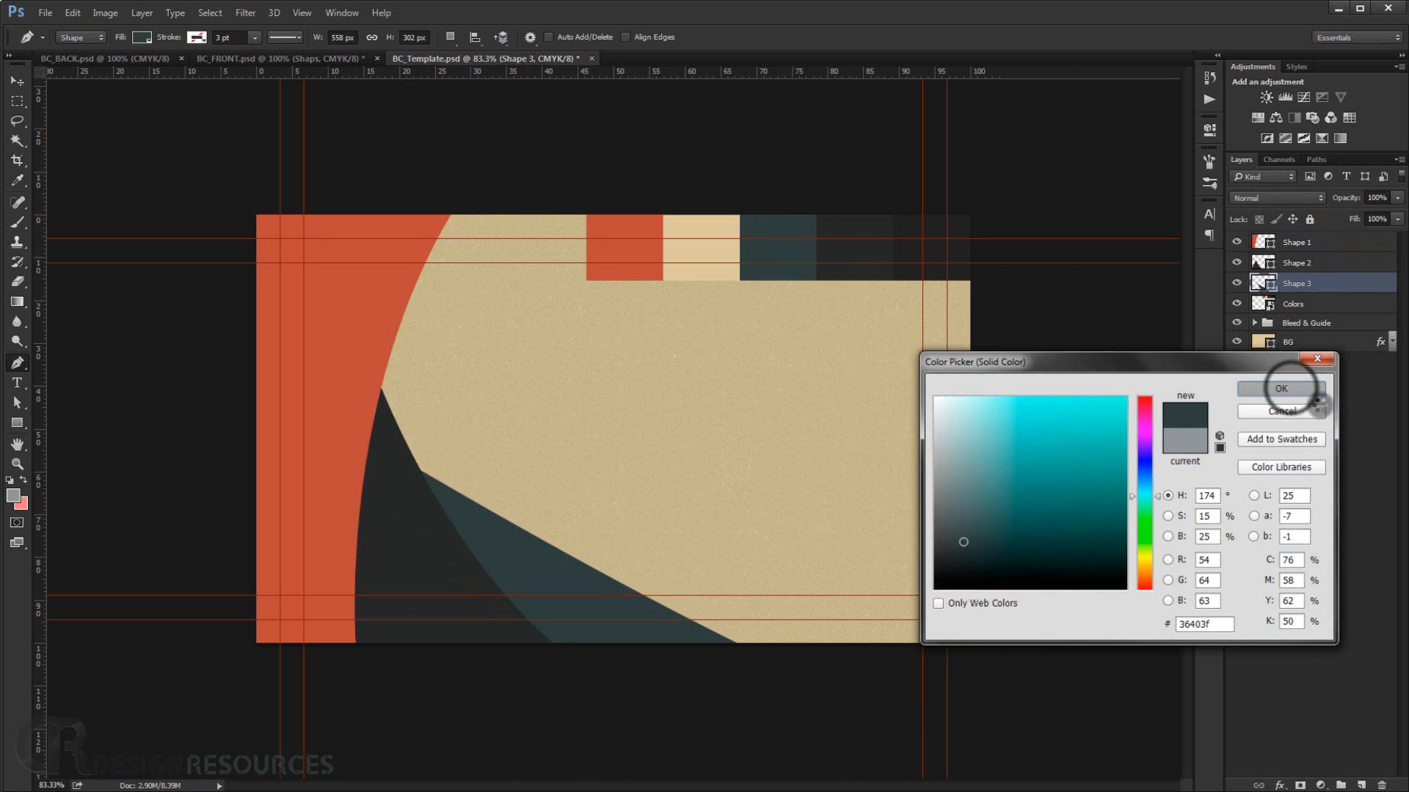
pyautogui.click(559, 443)
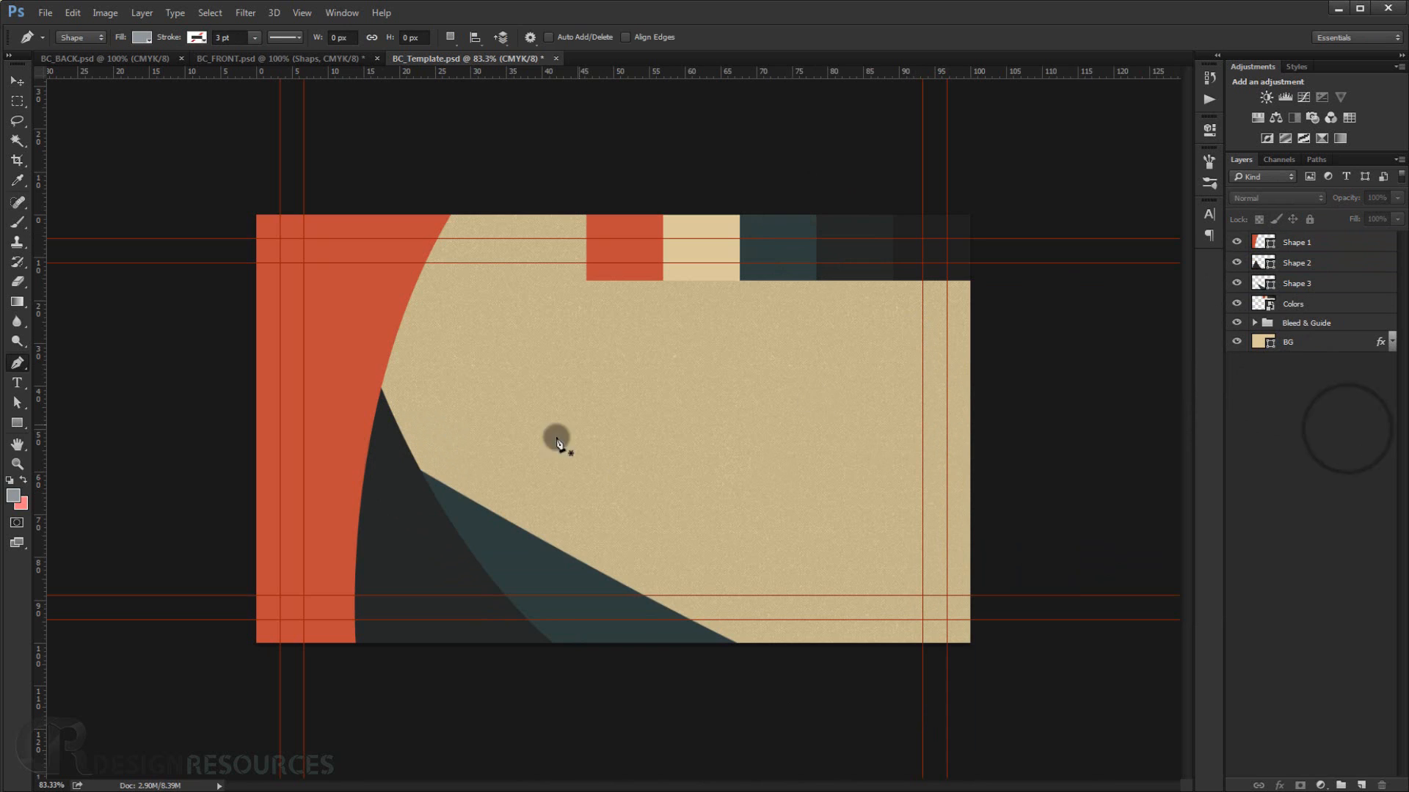
# Draw a fourth curved shape from the card's top edge to its bottom-left corner and move its layer below the teal shape.
pyautogui.click(308, 58)
pyautogui.click(446, 59)
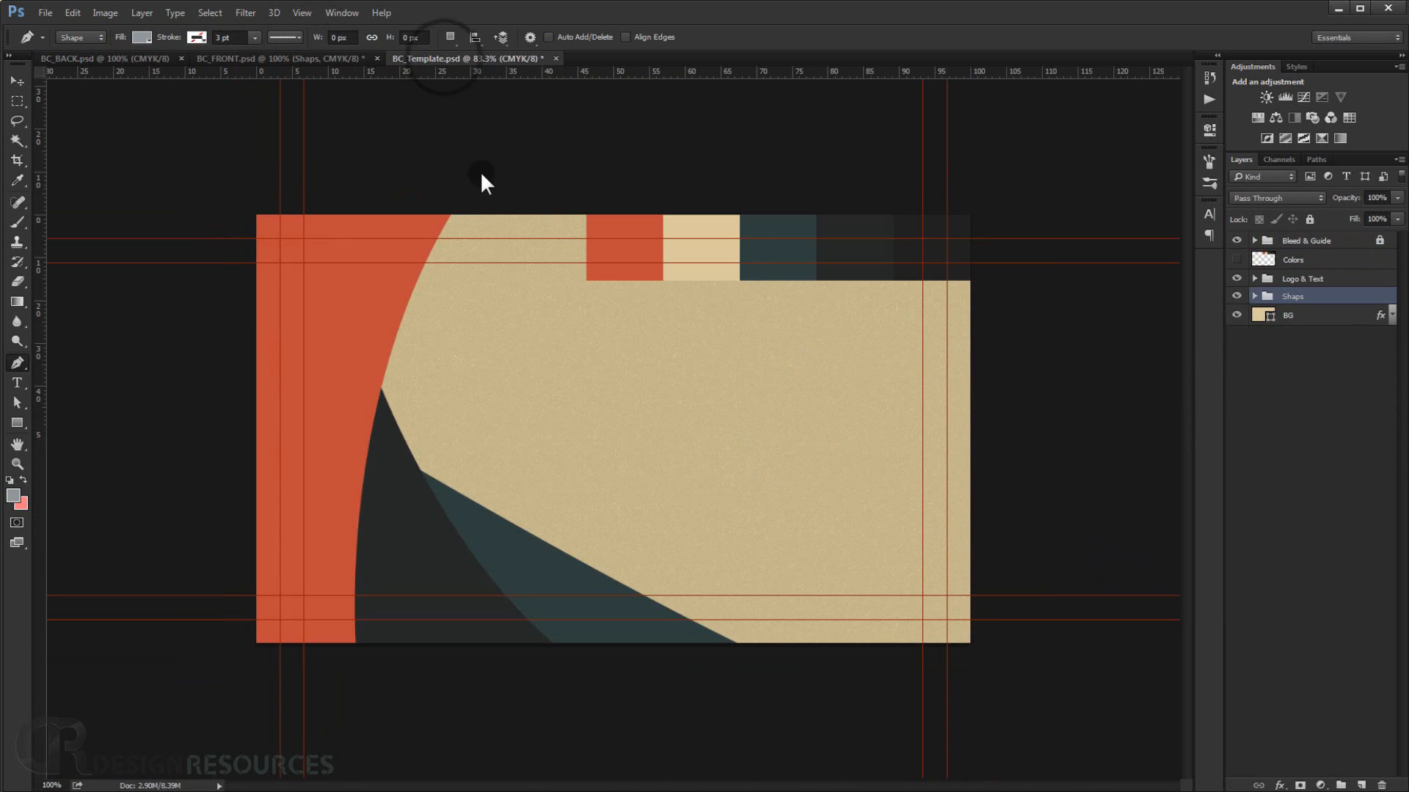
pyautogui.click(485, 203)
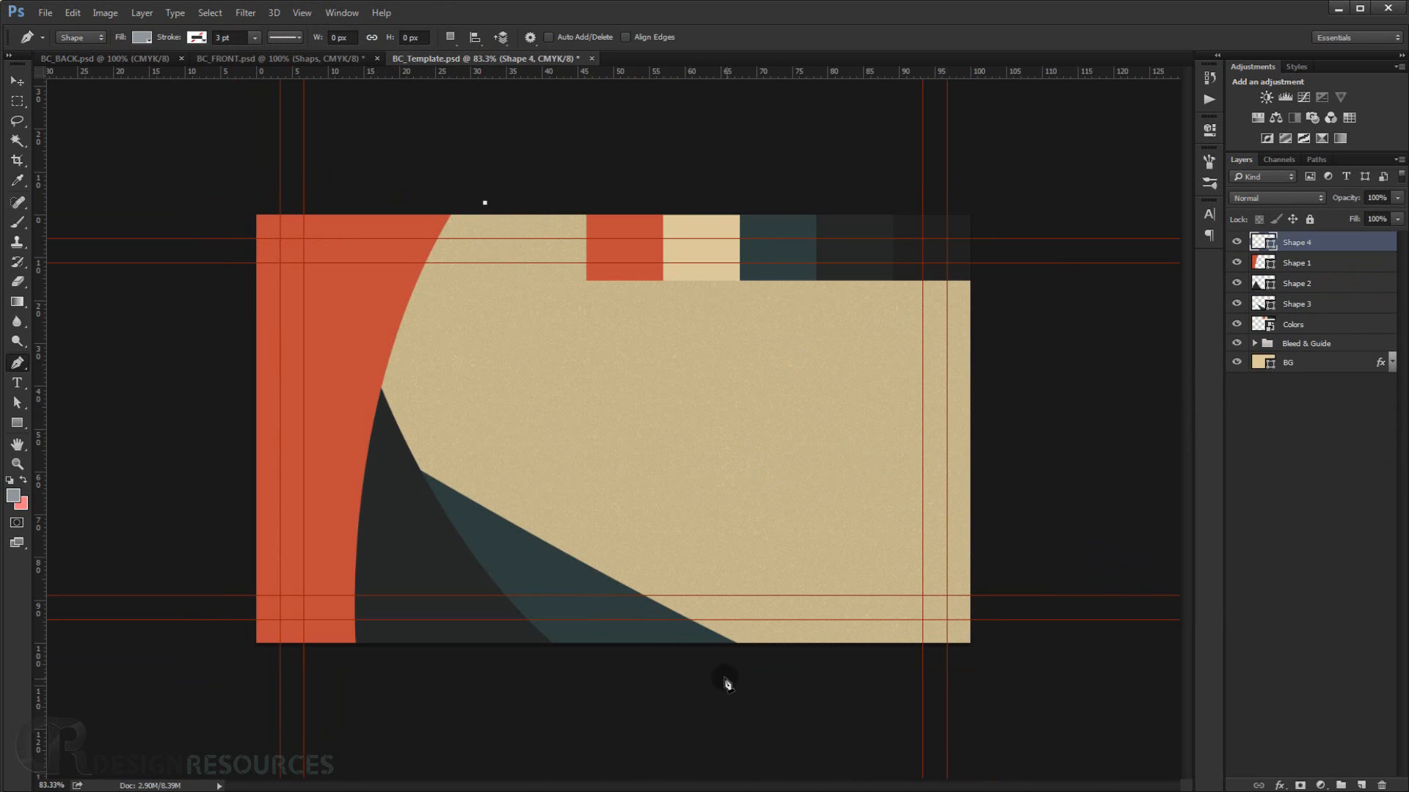
pyautogui.moveTo(685, 664); pyautogui.dragTo(519, 664)
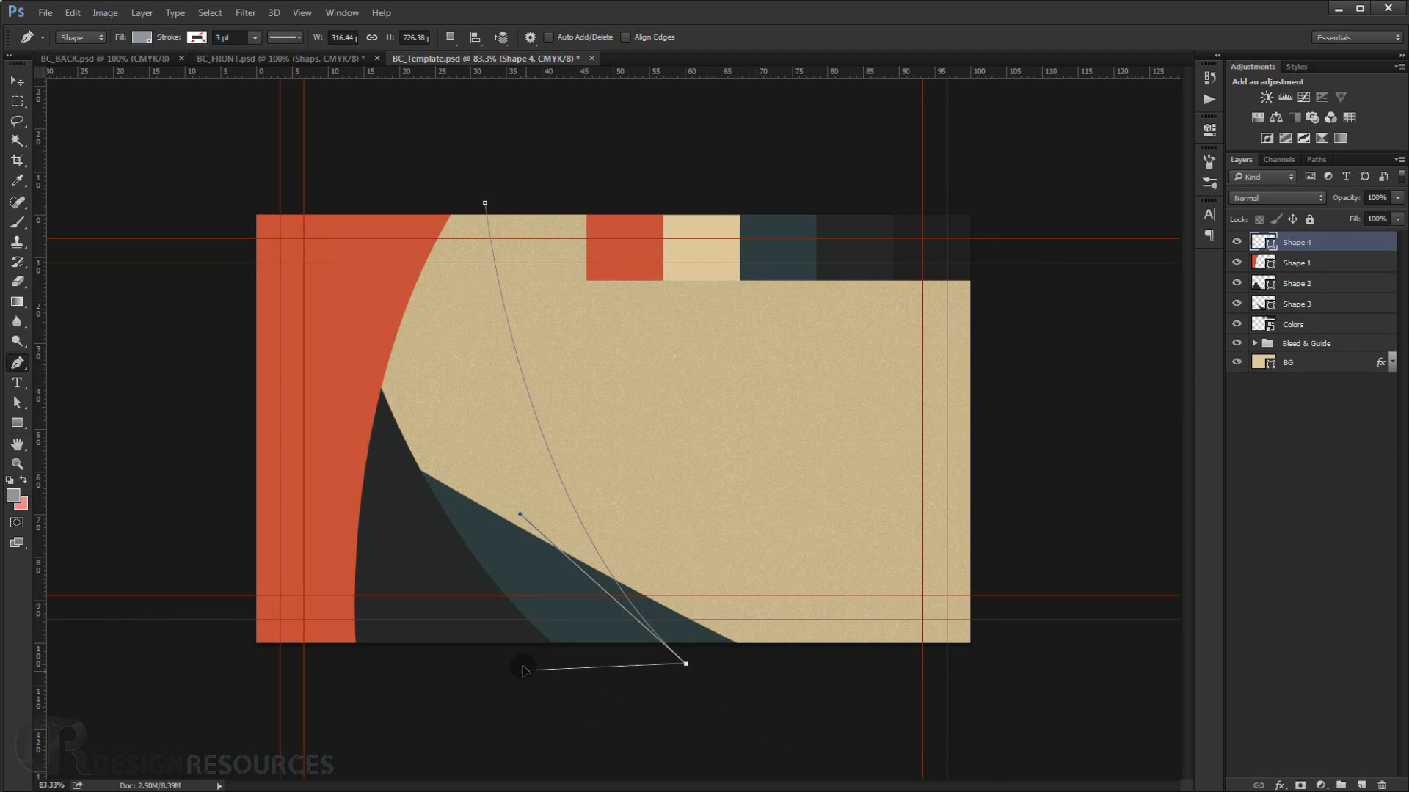
pyautogui.click(261, 648)
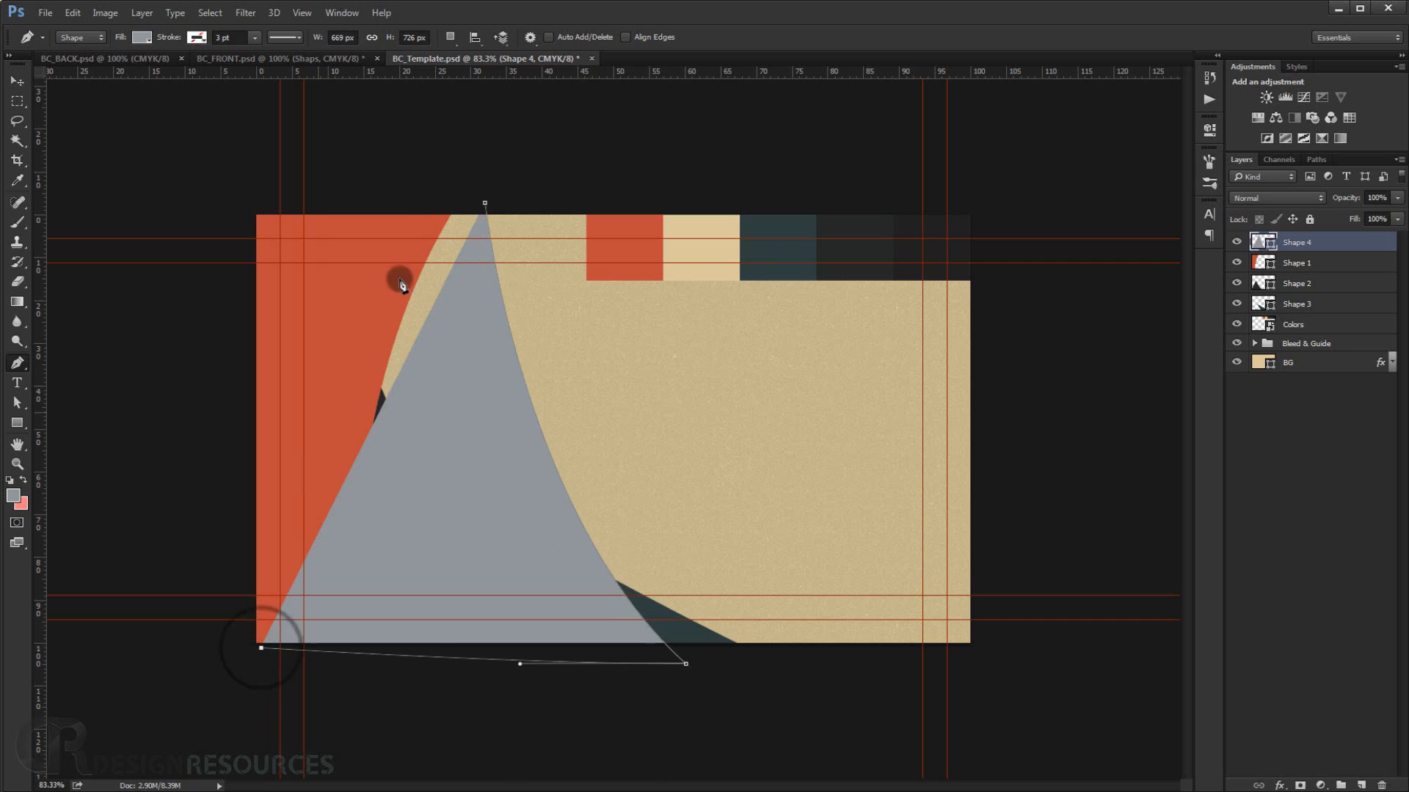
pyautogui.click(394, 215)
pyautogui.click(484, 204)
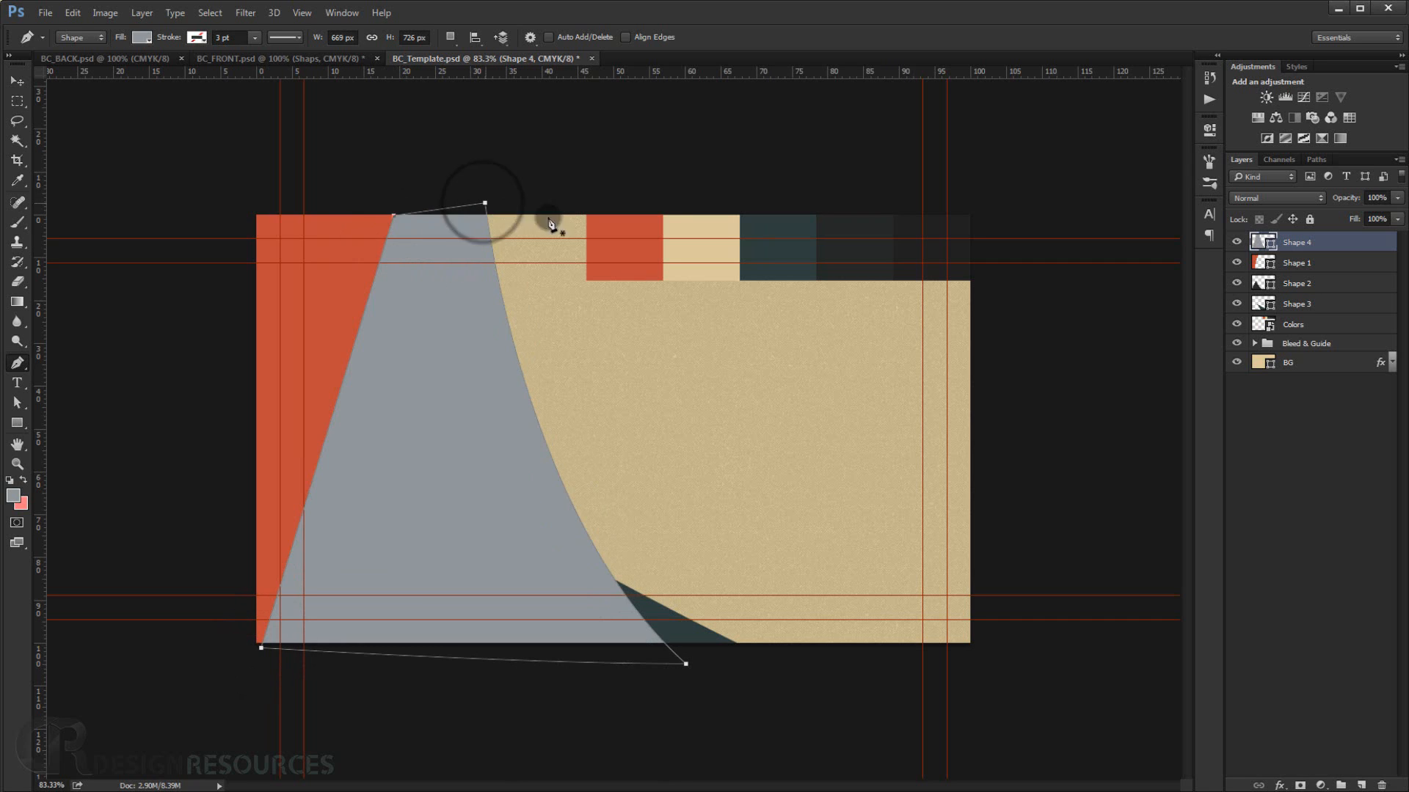
pyautogui.moveTo(1318, 244); pyautogui.dragTo(1315, 313)
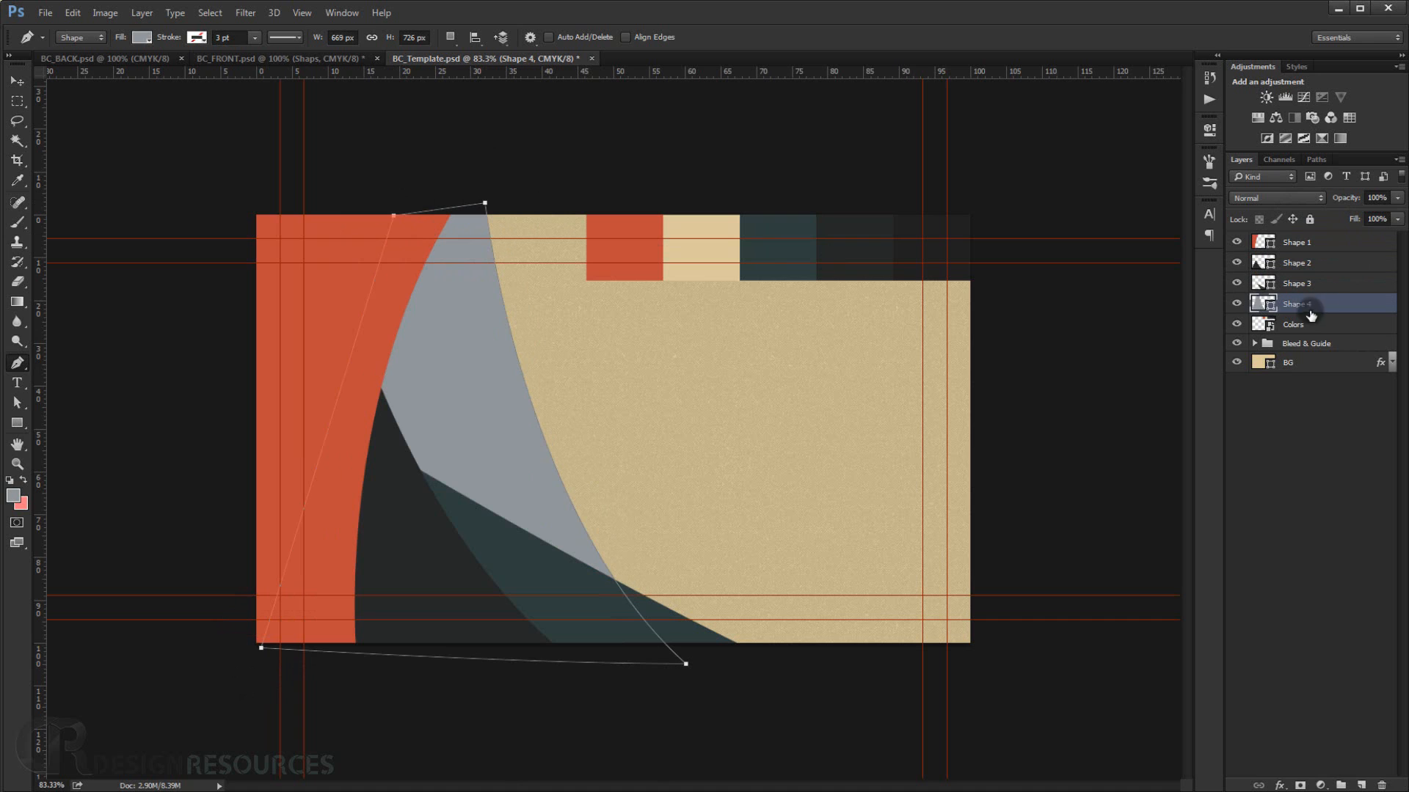
# Fill the fourth shape with the near-black sampled from the swatch strip (252525).
pyautogui.doubleClick(1265, 303)
pyautogui.click(959, 227)
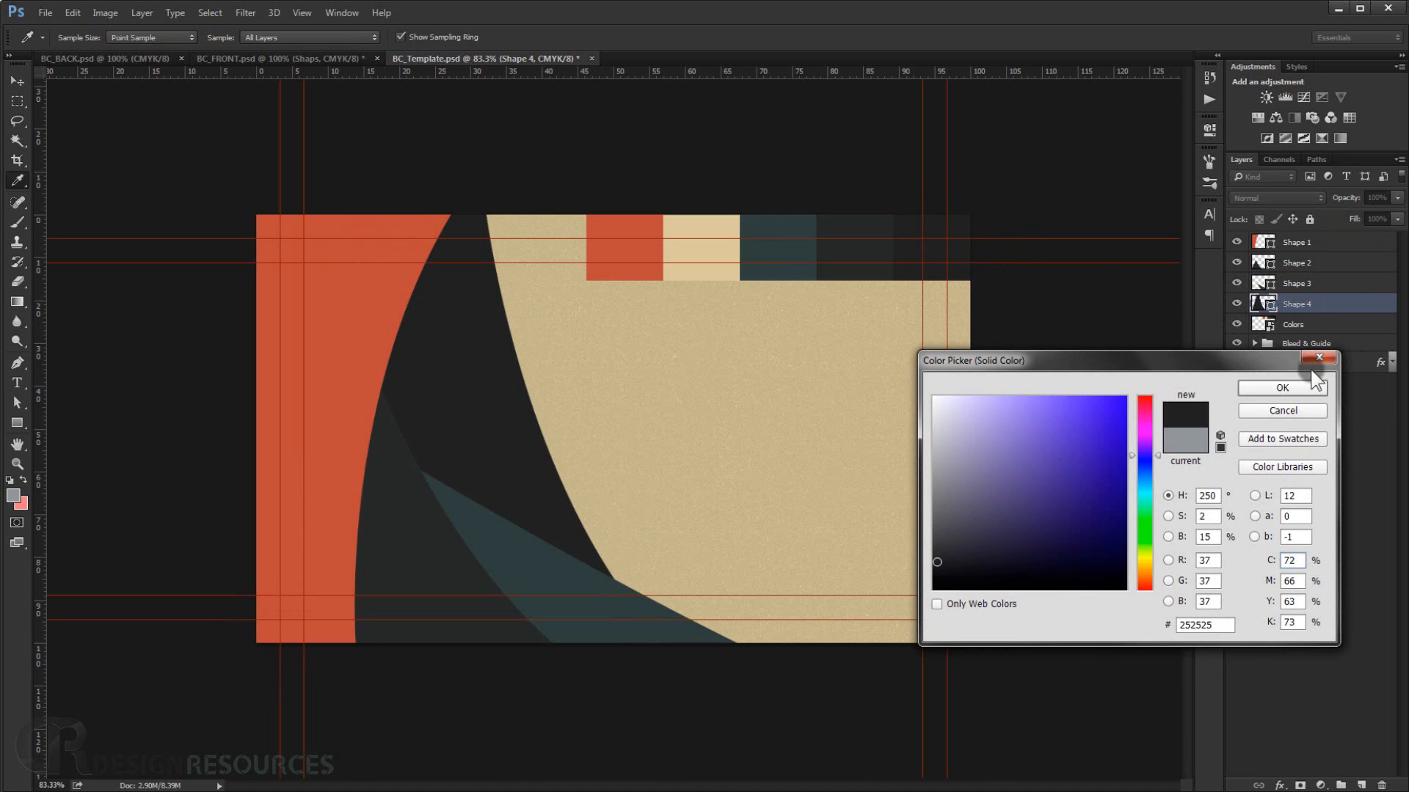
pyautogui.click(1285, 388)
pyautogui.press('p')
pyautogui.click(1321, 517)
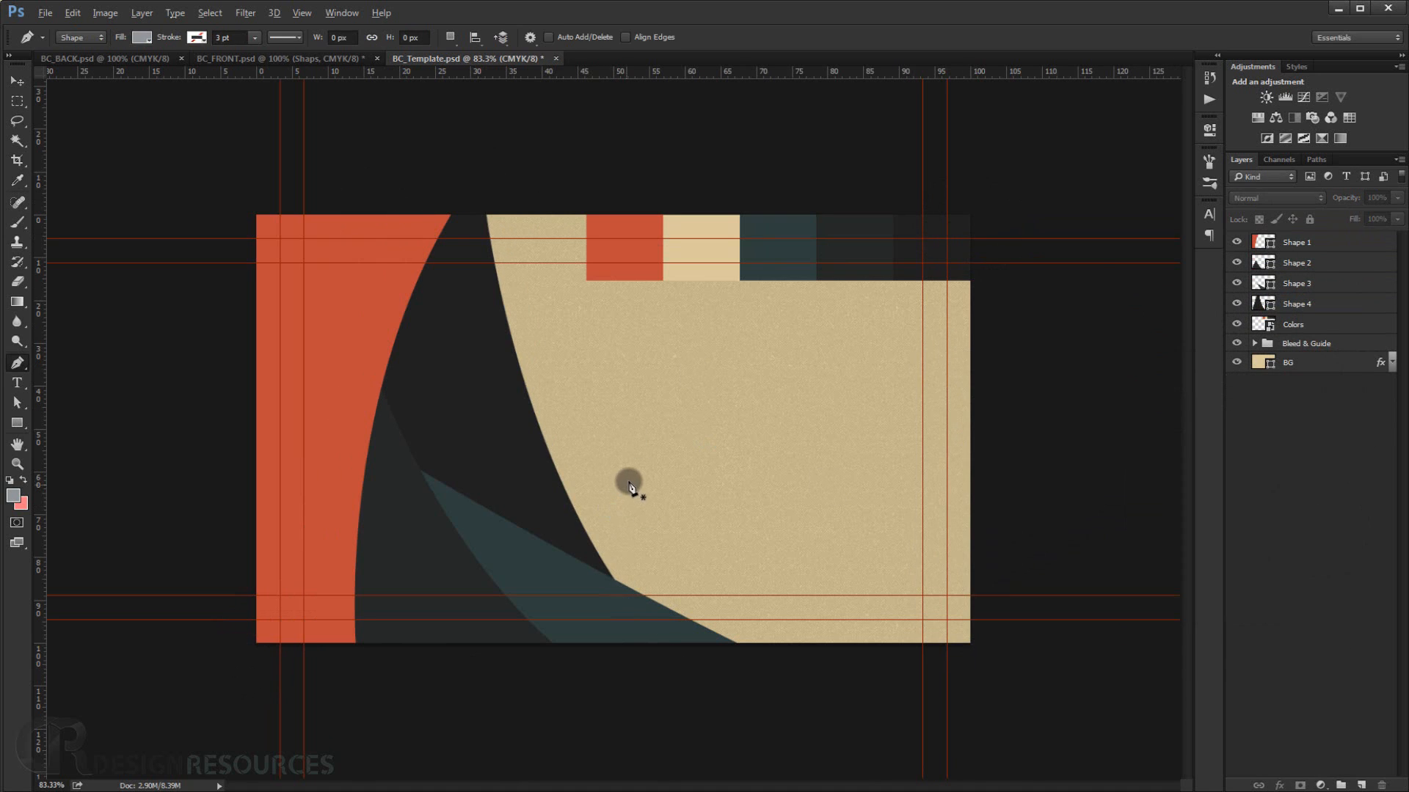
# Zoom in to examine the layered curved shapes on the template.
pyautogui.scroll(-2, 633, 481)
pyautogui.scroll(2, 575, 452)
pyautogui.click(532, 457)
pyautogui.scroll(2, 526, 464)
pyautogui.click(1337, 295)
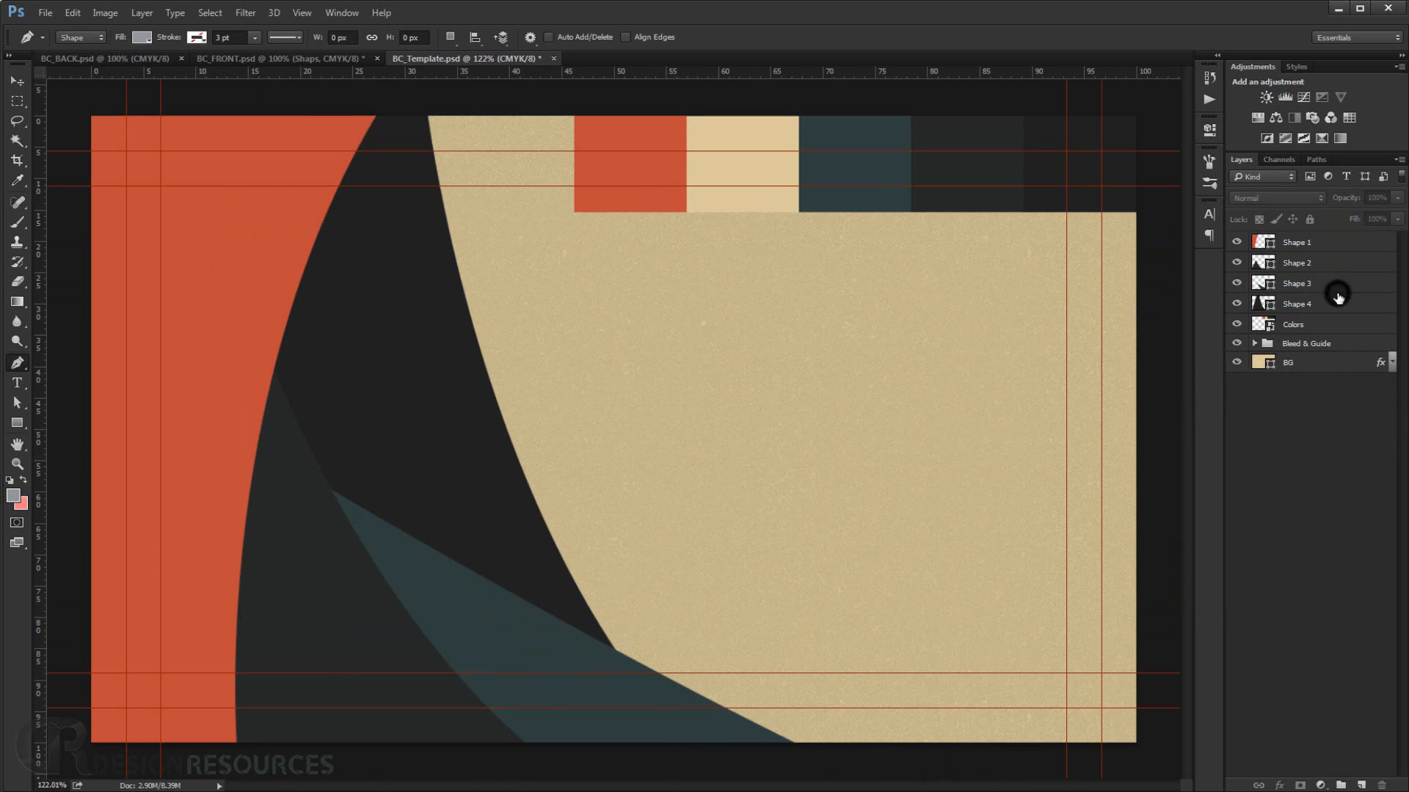
# Select the four shape layers, move them below the Bleed & Guide group, and group them together.
pyautogui.keyDown('shift'); pyautogui.click(1324, 245); pyautogui.keyUp('shift')
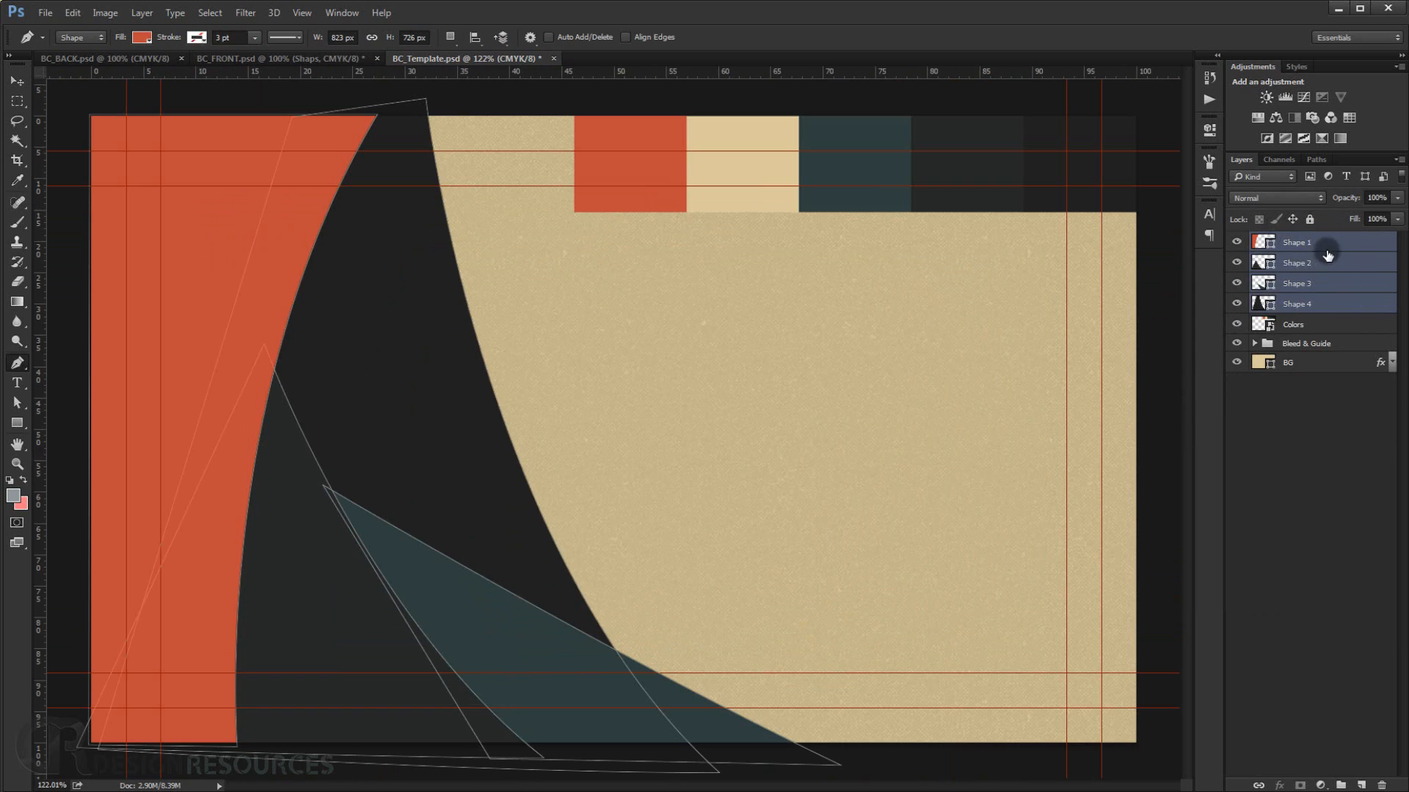
pyautogui.moveTo(1328, 255); pyautogui.dragTo(1310, 367)
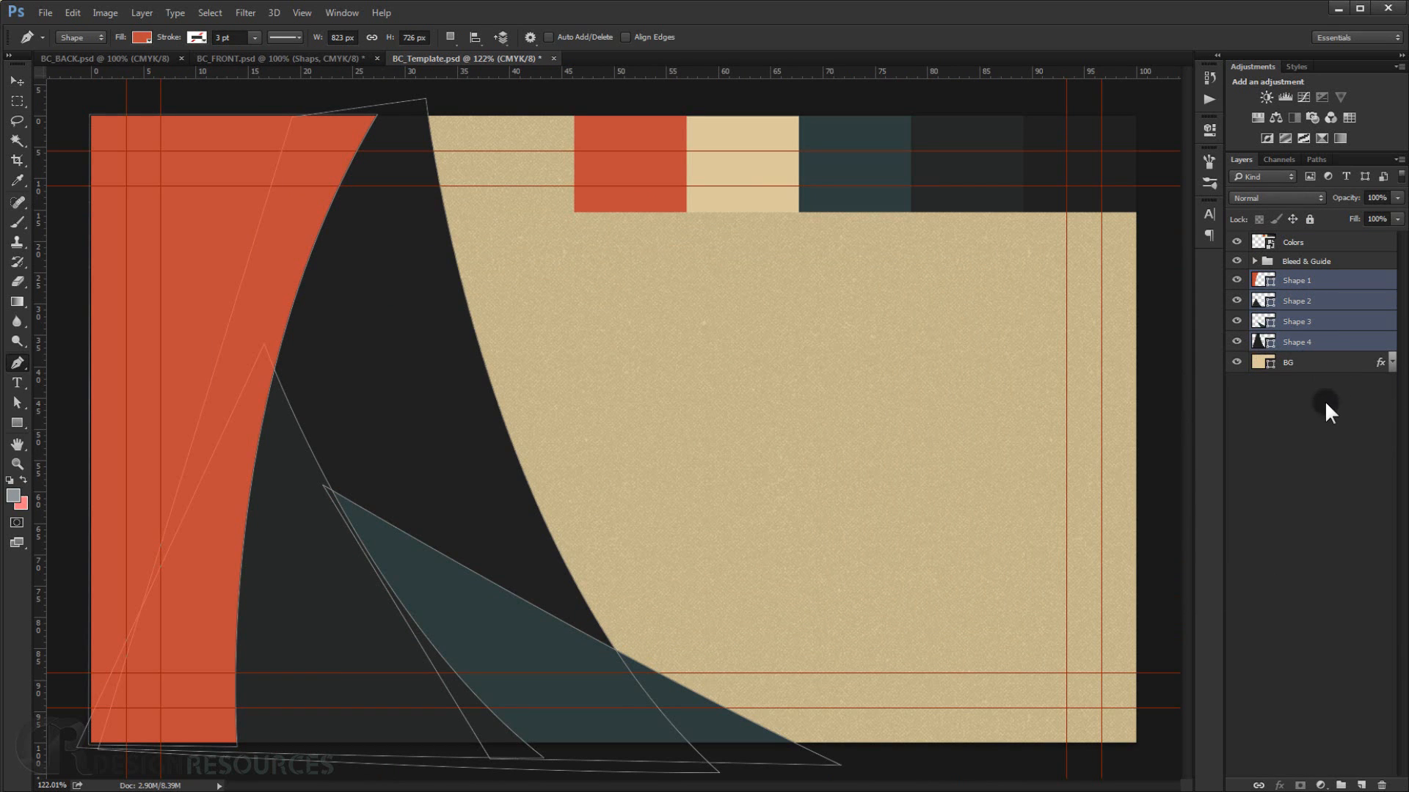
pyautogui.hotkey('ctrl', 'g')
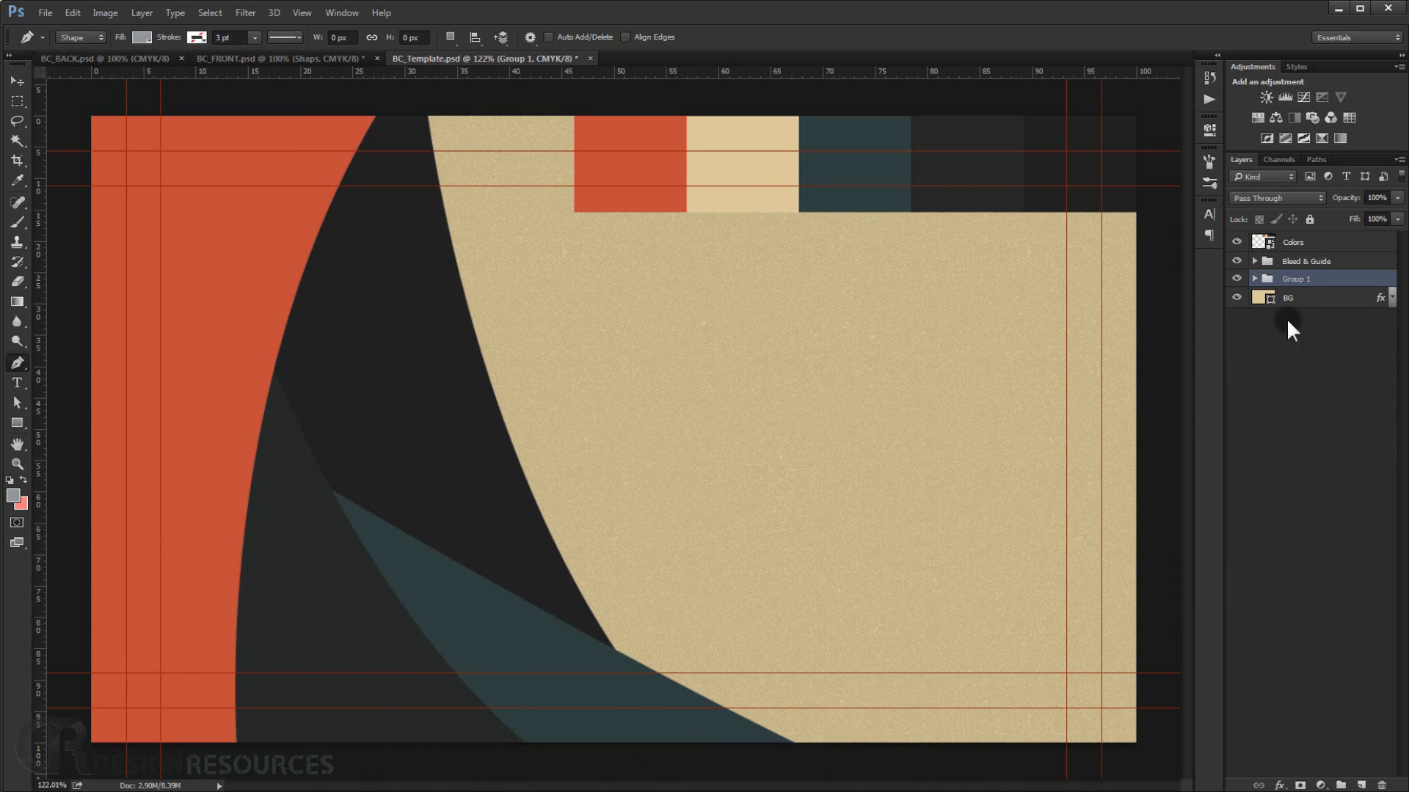
# Rename the new group to SHAPES and expand it.
pyautogui.doubleClick(1294, 279)
pyautogui.write('SHAPS')
pyautogui.press('Return')
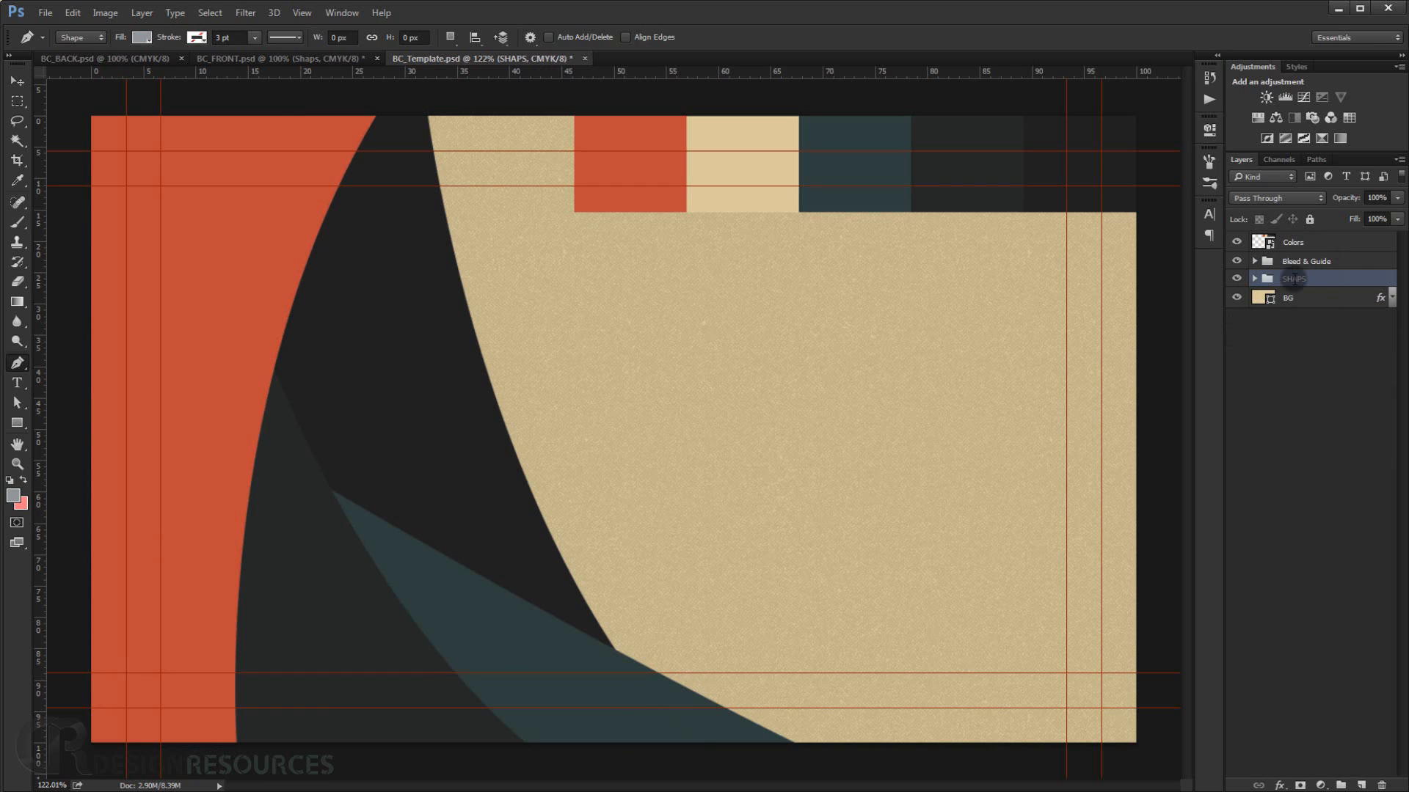
pyautogui.click(1255, 279)
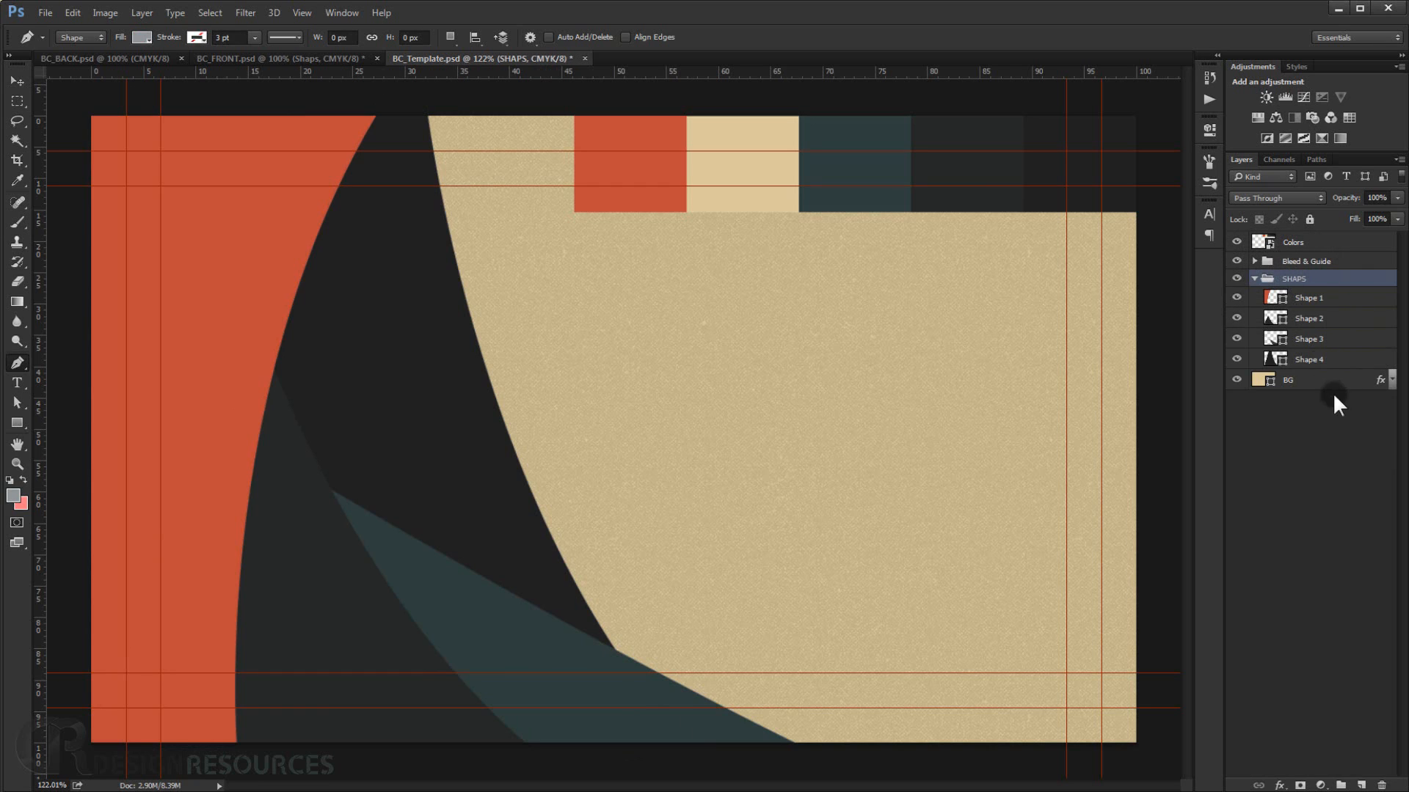
pyautogui.doubleClick(1299, 280)
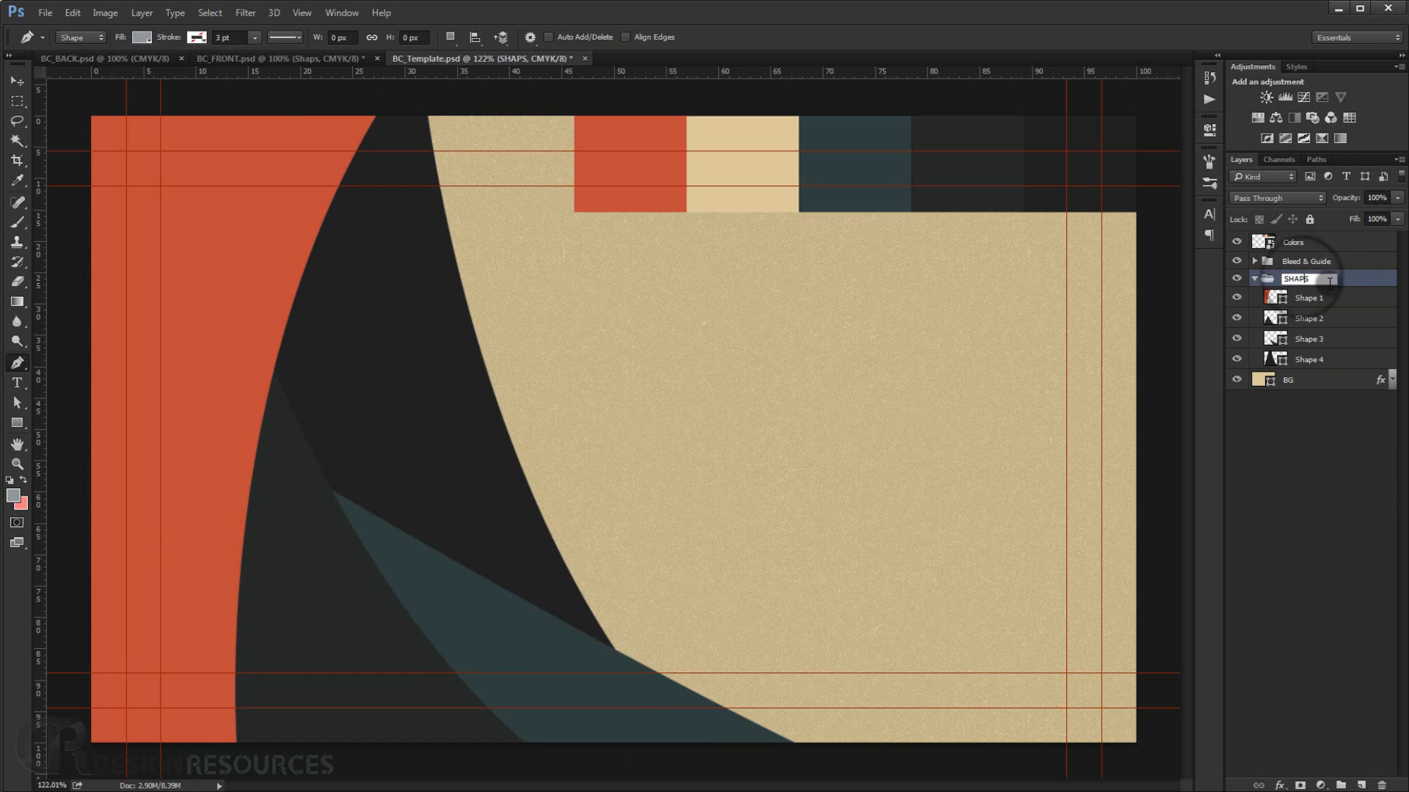
pyautogui.press('Return')
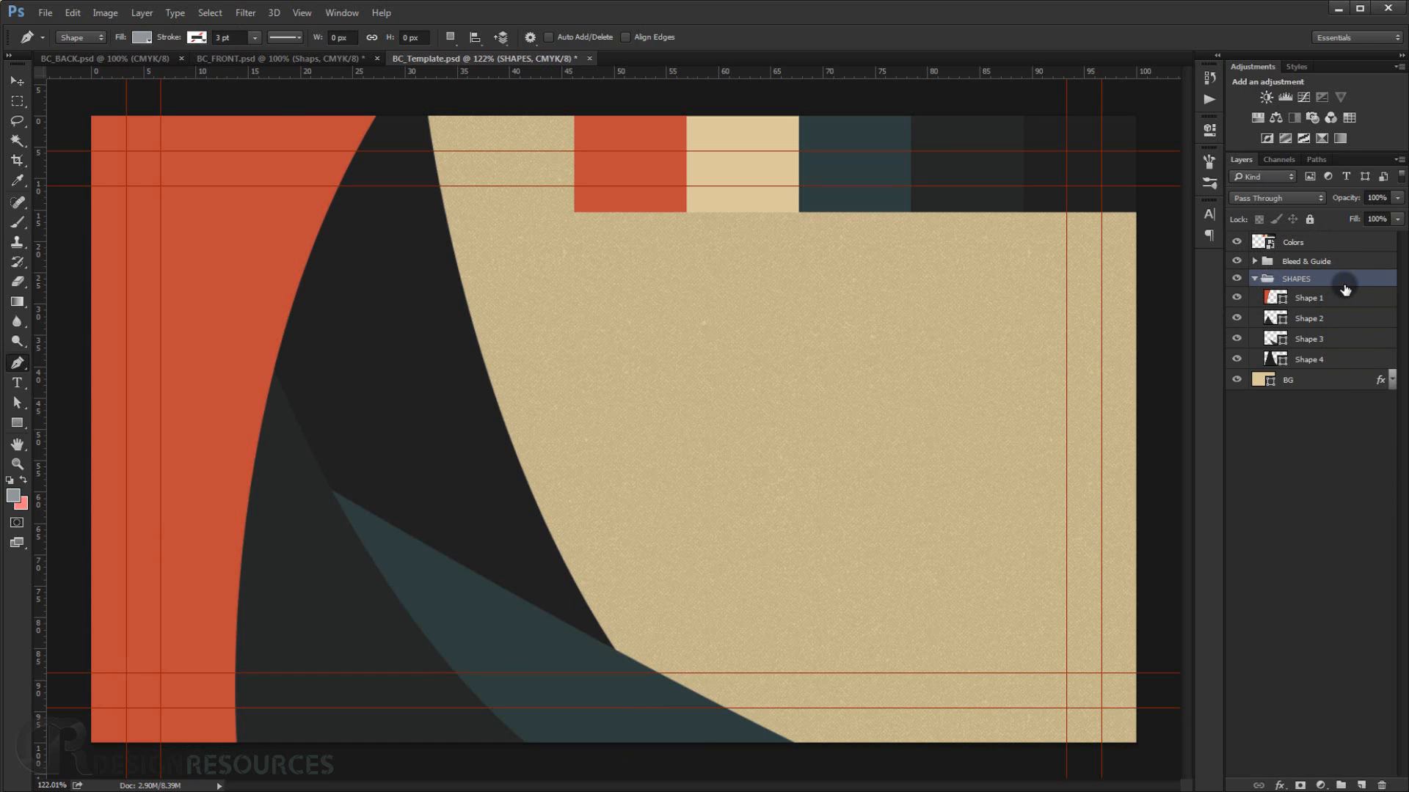
# Open Shape 1's layer style and add a Pattern Overlay using a light grainy texture pattern.
pyautogui.click(1373, 299)
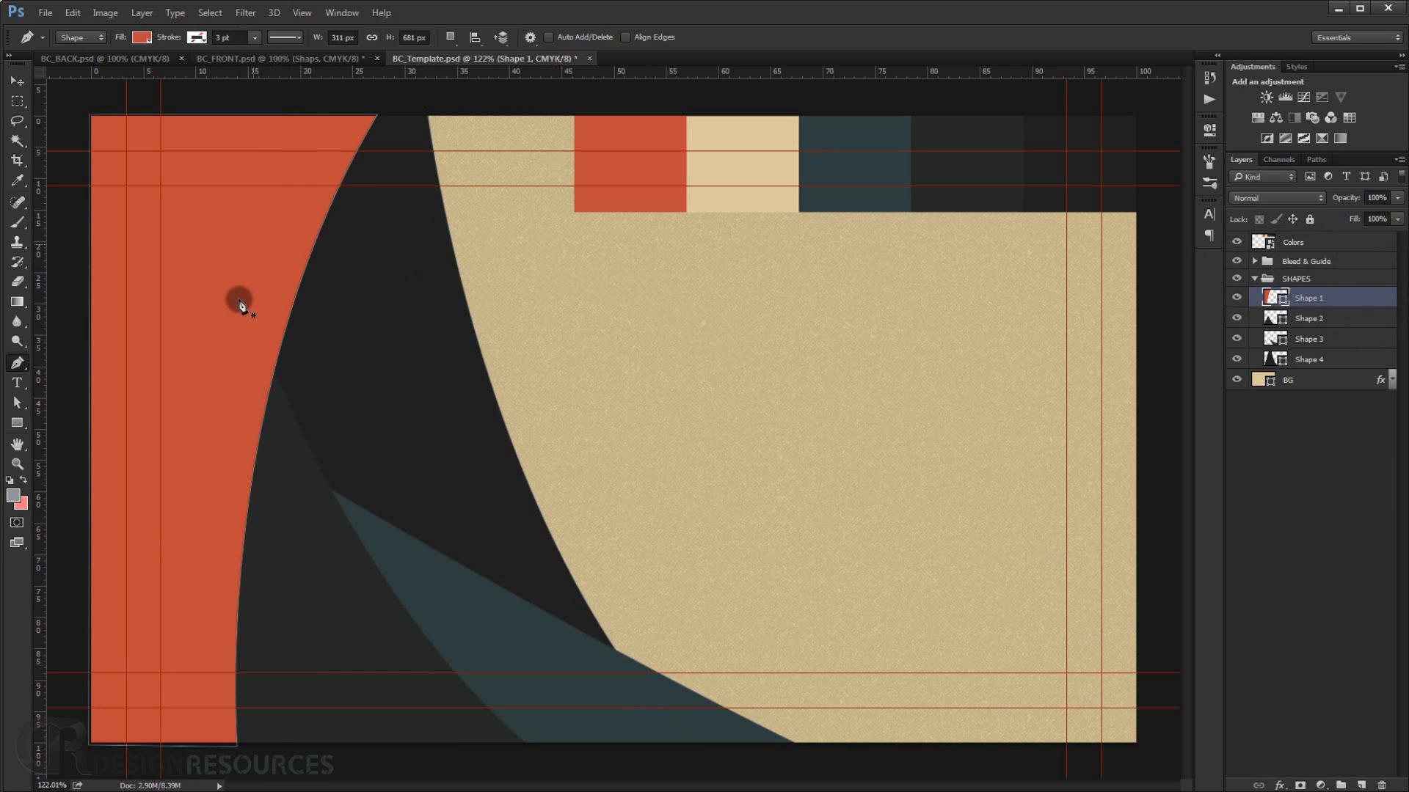
pyautogui.doubleClick(1371, 301)
pyautogui.moveTo(956, 151); pyautogui.dragTo(1120, 144)
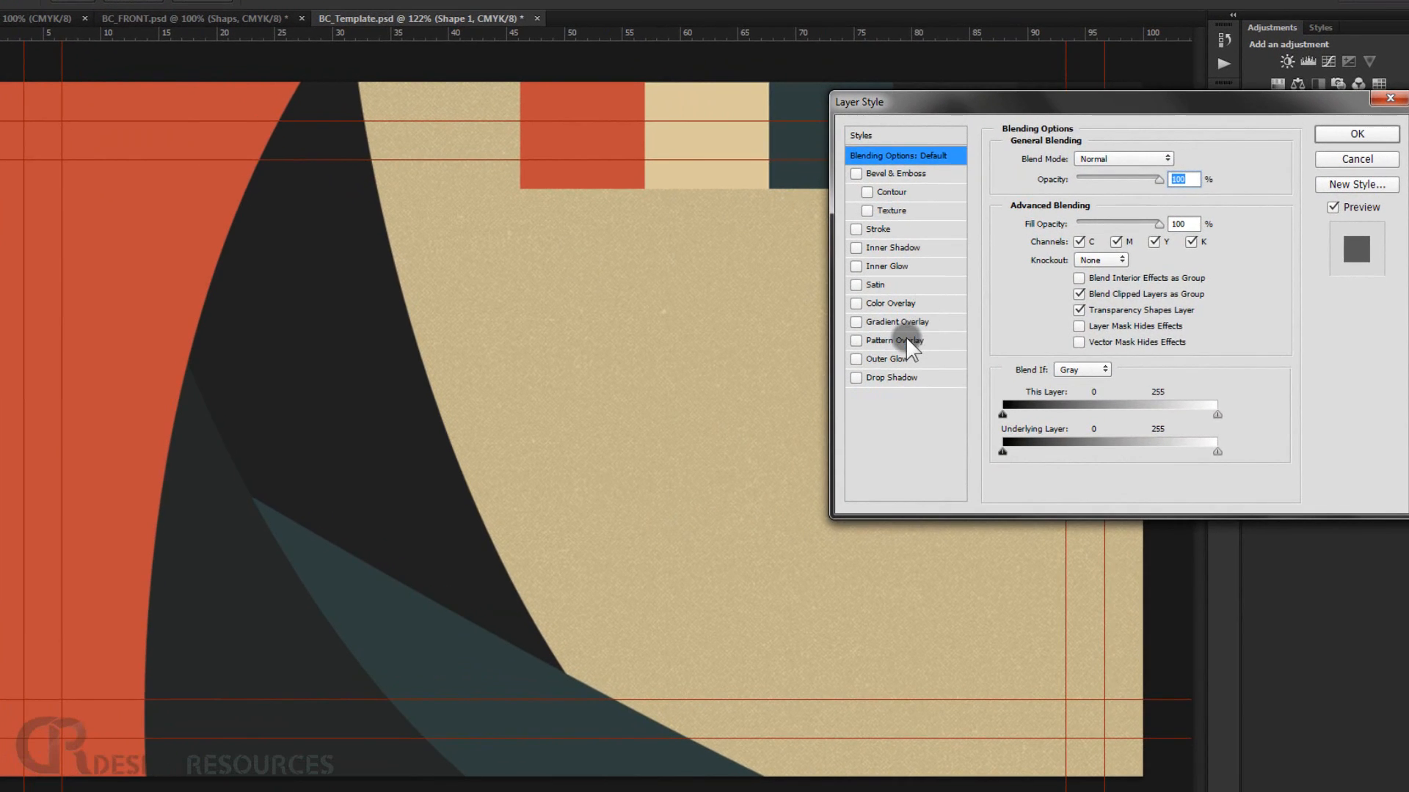
pyautogui.click(905, 338)
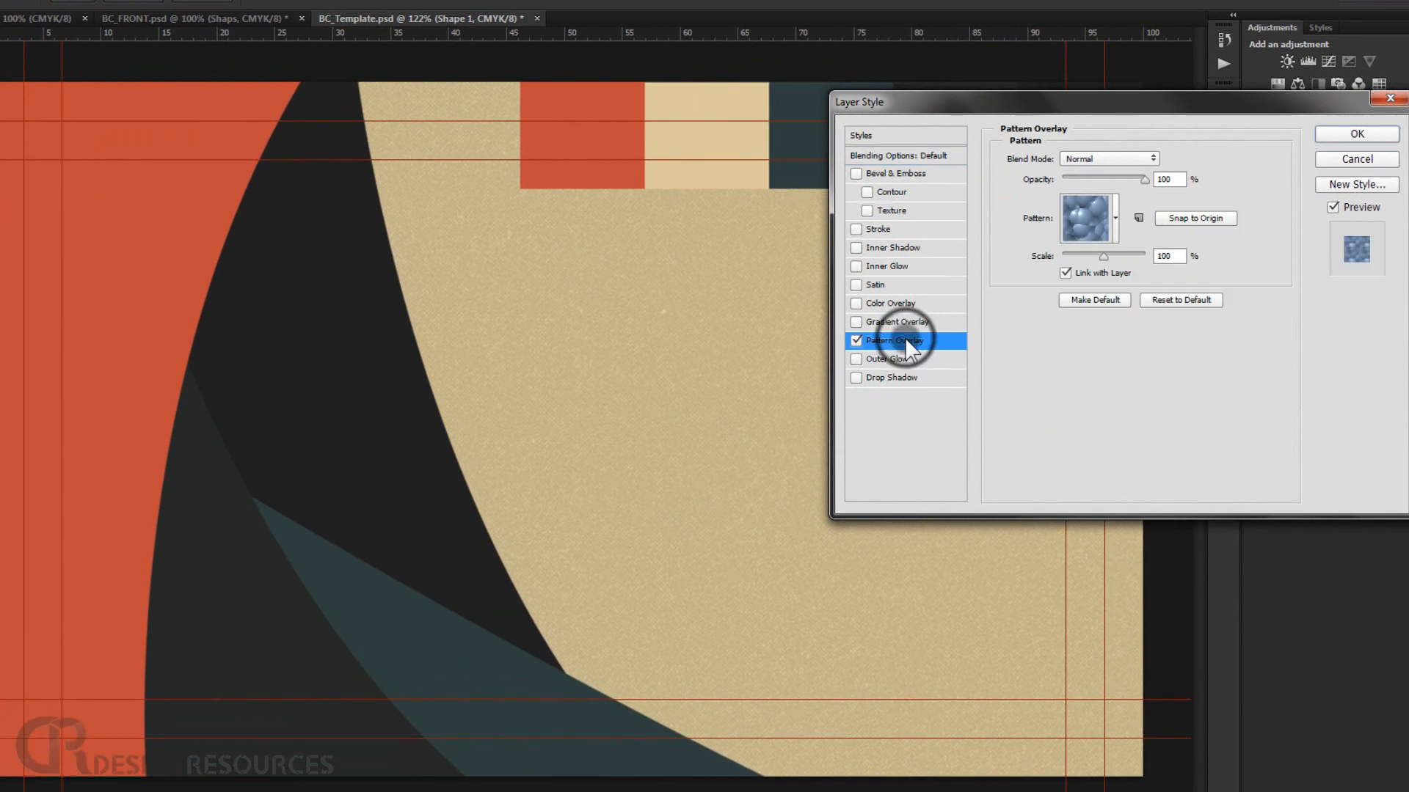
pyautogui.click(1115, 214)
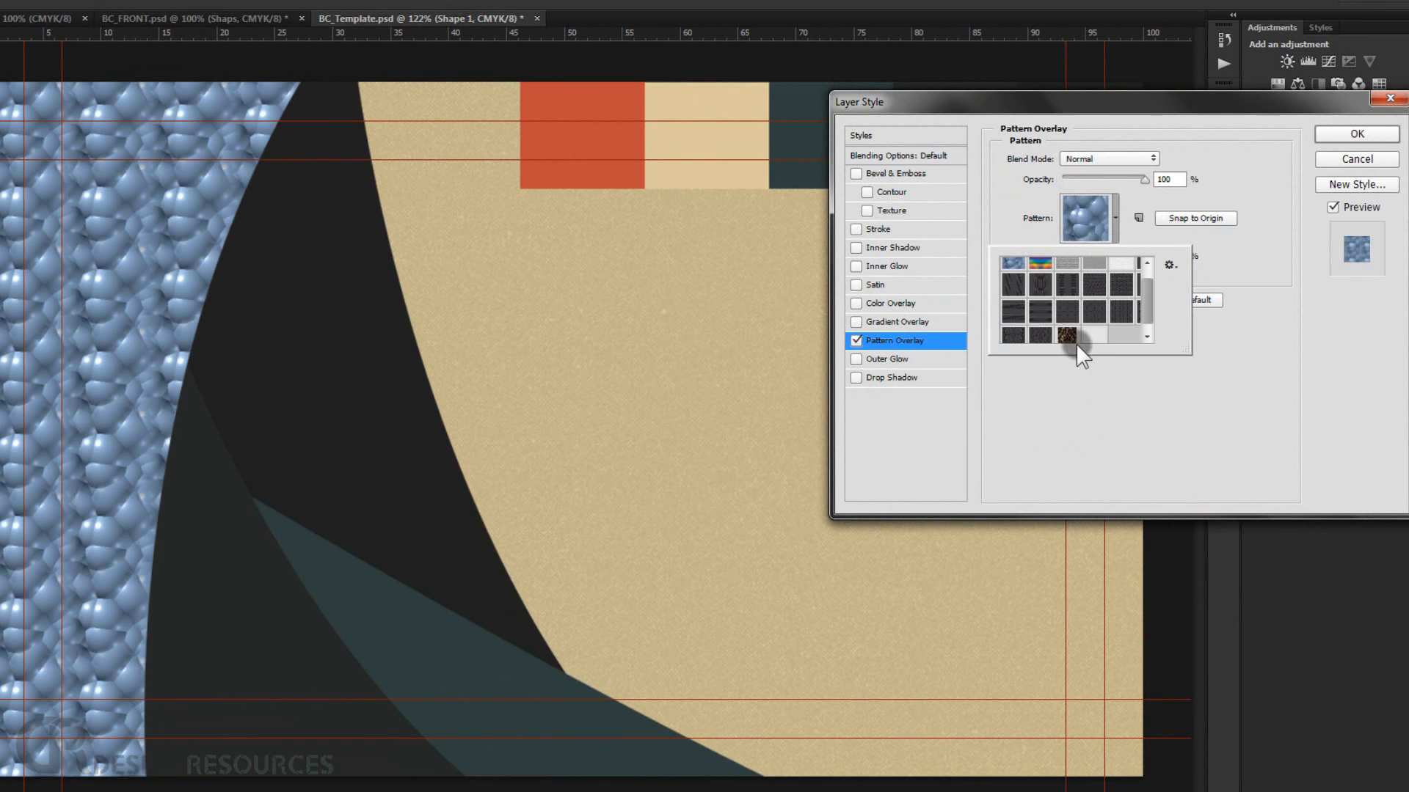
pyautogui.click(1087, 332)
pyautogui.click(1238, 351)
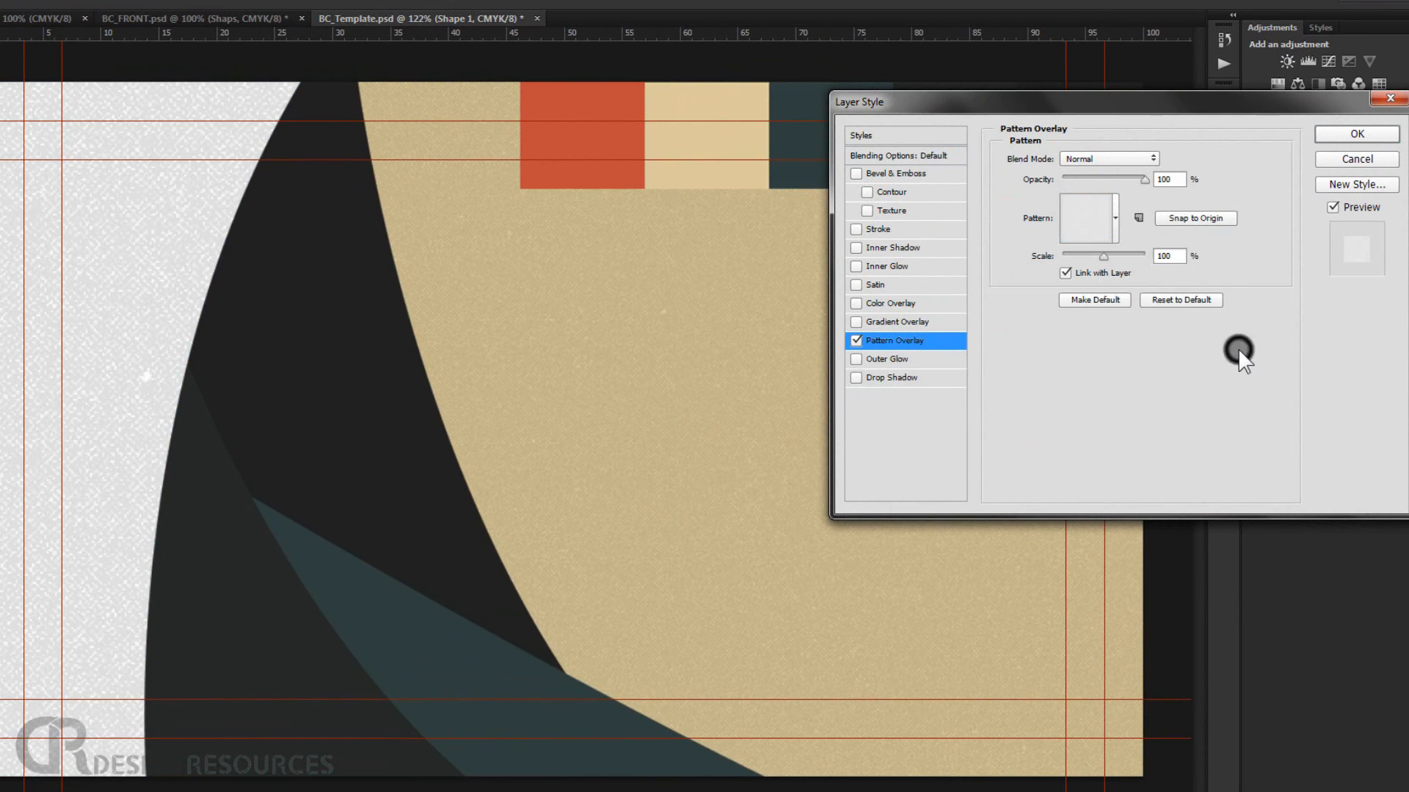
# Set the pattern overlay's scale to 50% and its blend mode to Linear Burn.
pyautogui.doubleClick(1171, 258)
pyautogui.write('50')
pyautogui.click(1110, 160)
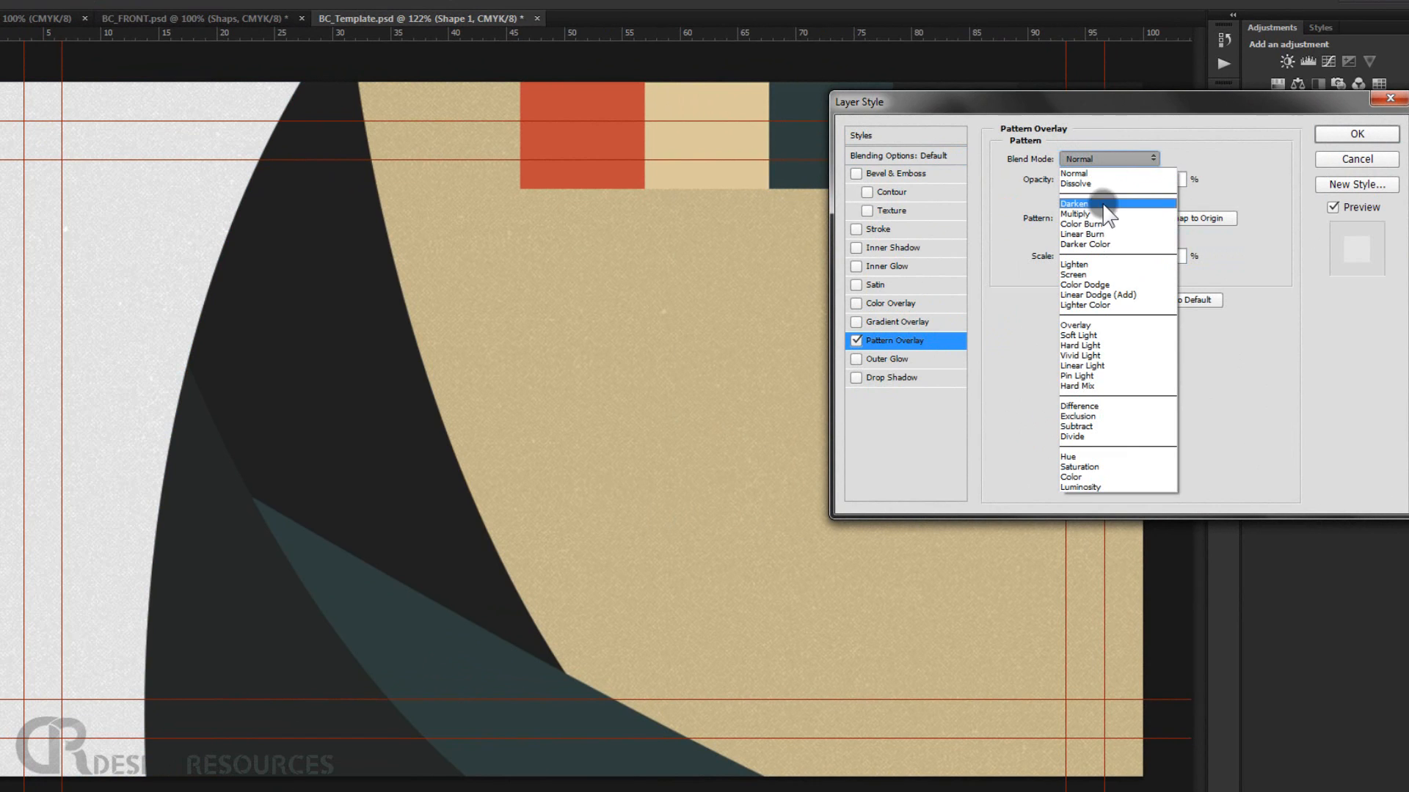
pyautogui.click(1108, 234)
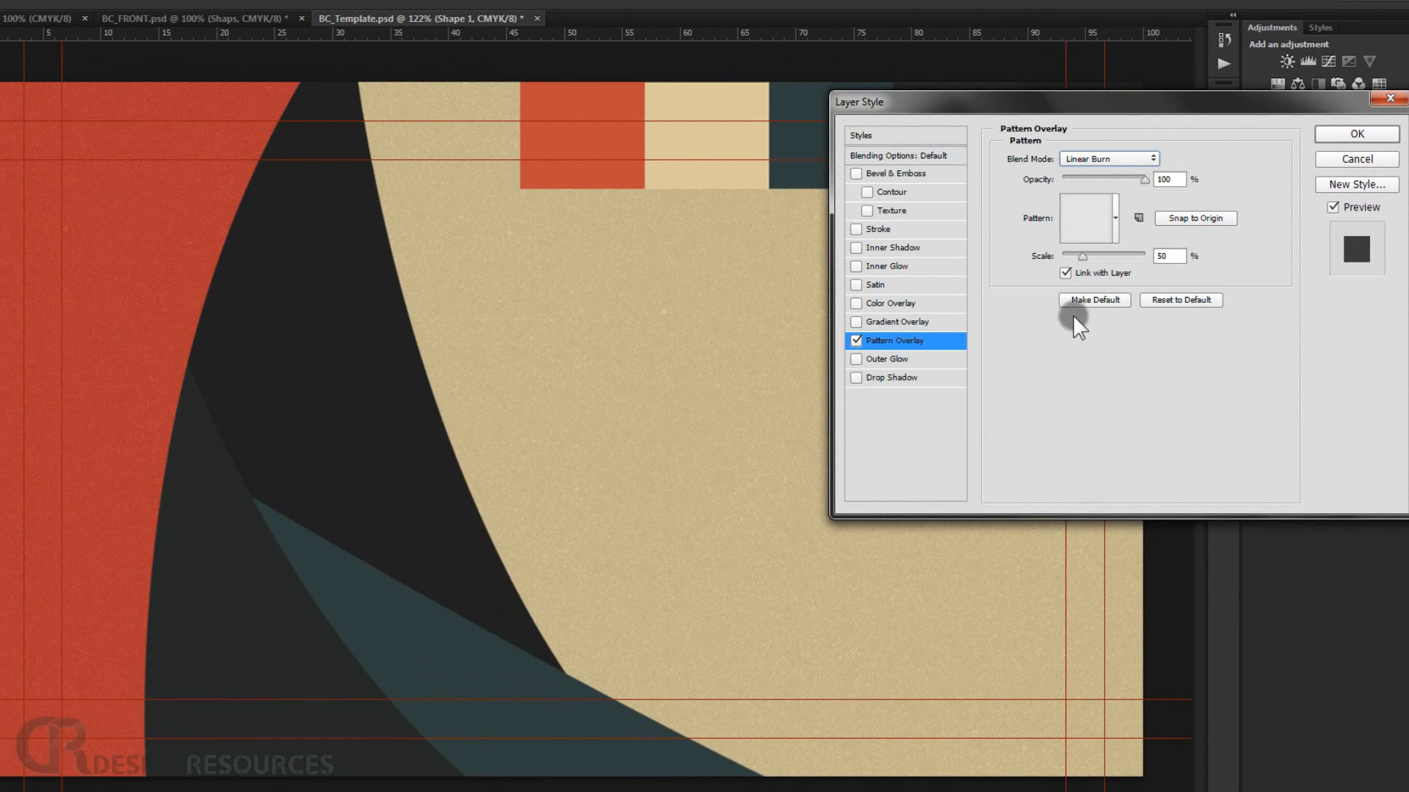
# Enable a Gradient Overlay and set the gradient's starting color stop to white.
pyautogui.click(856, 341)
pyautogui.click(887, 323)
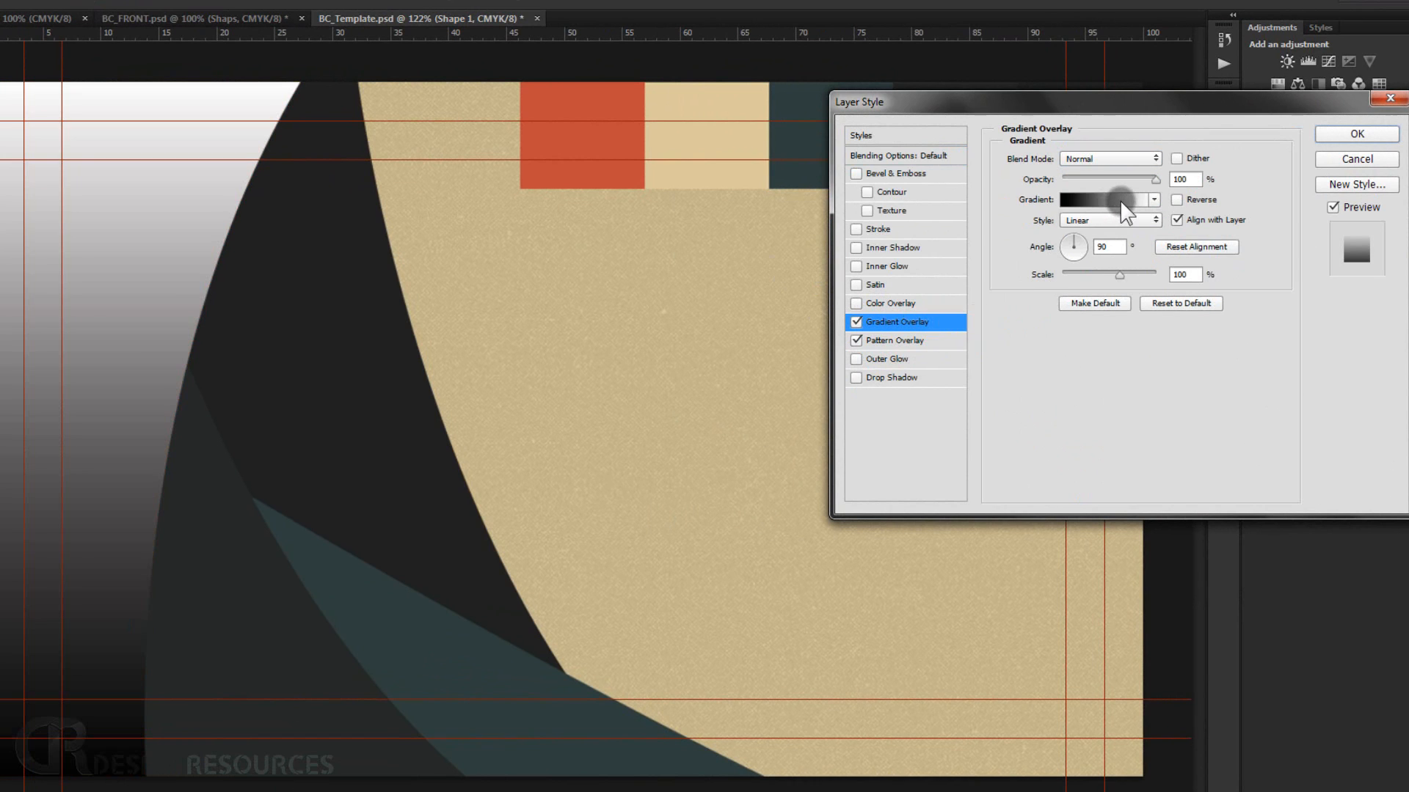
pyautogui.click(1113, 204)
pyautogui.click(1112, 198)
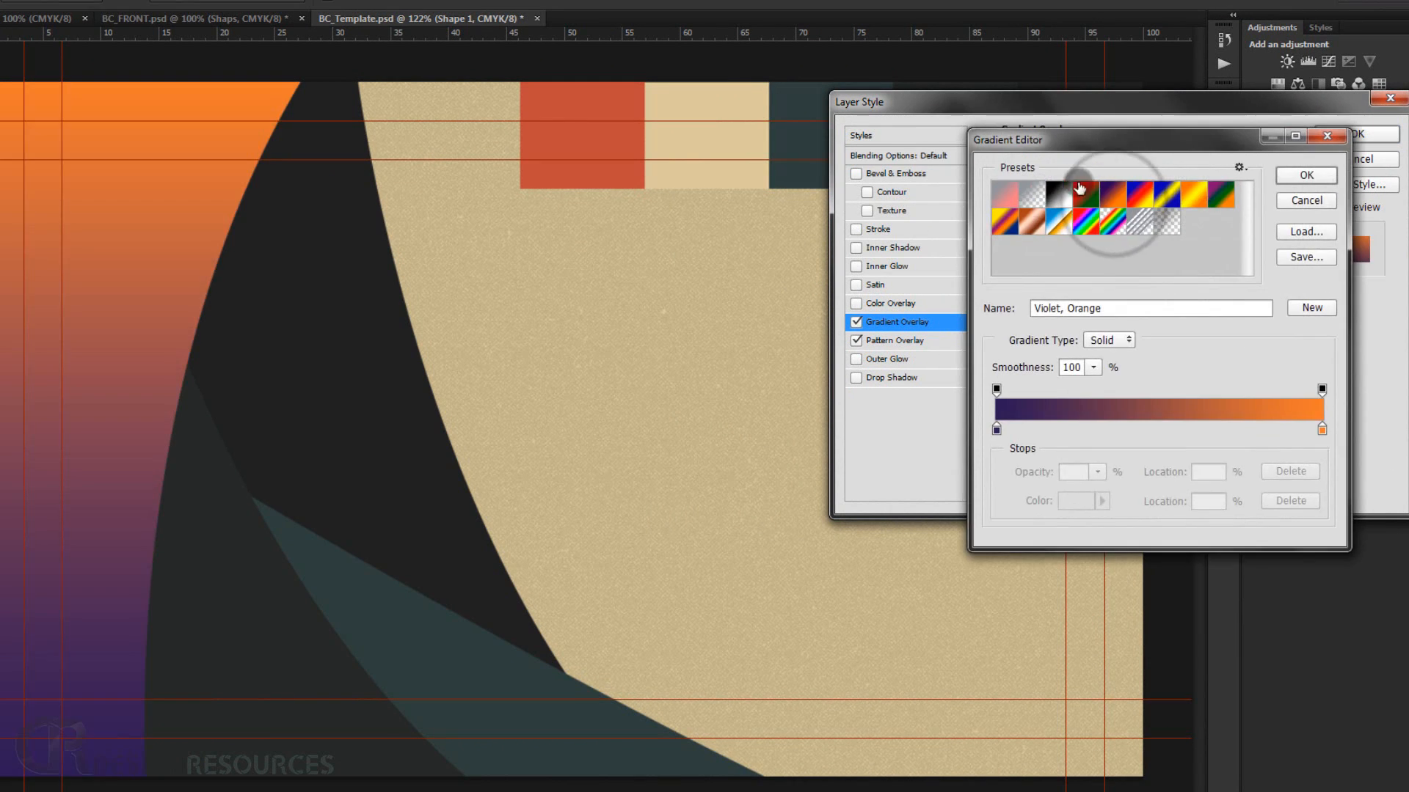
pyautogui.click(1032, 194)
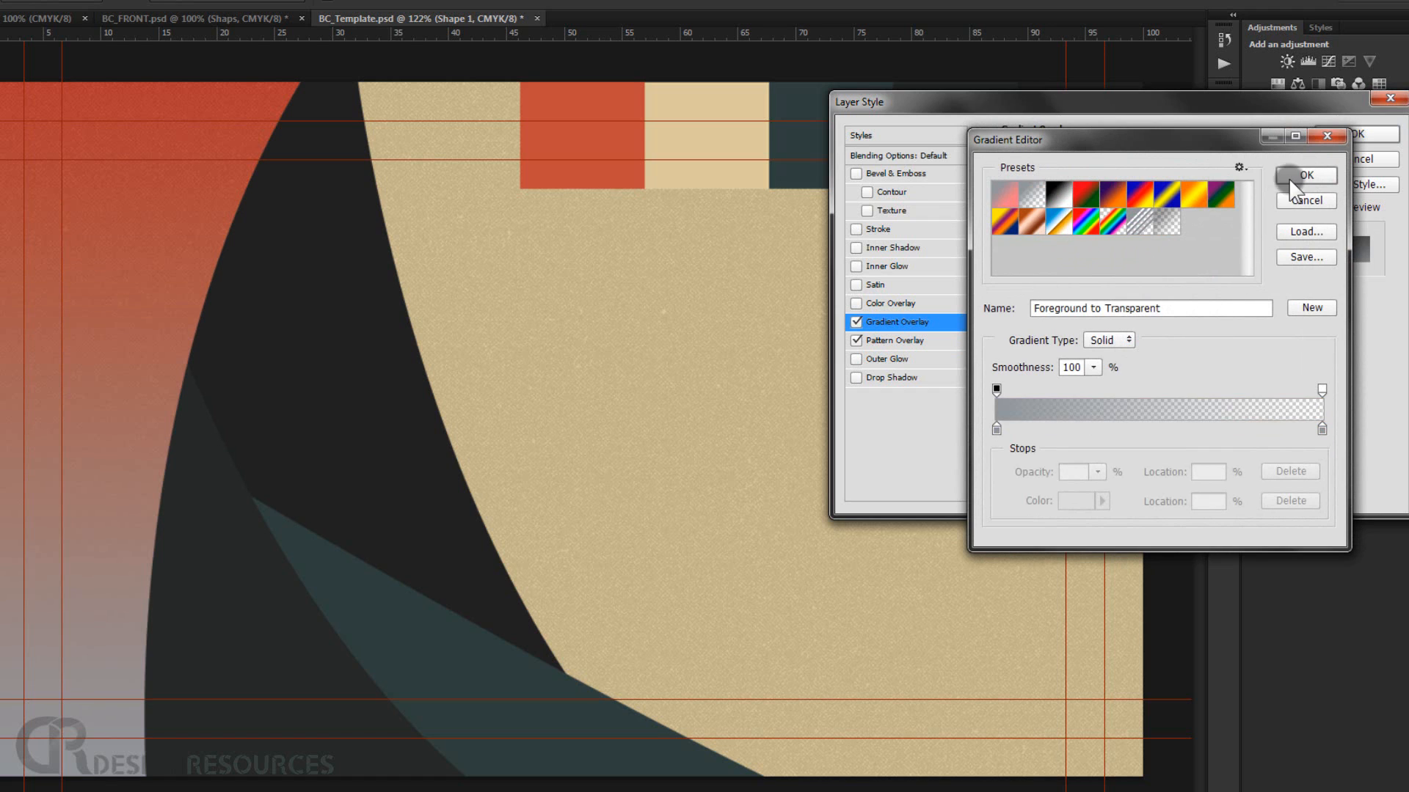
pyautogui.click(1305, 202)
pyautogui.click(1109, 200)
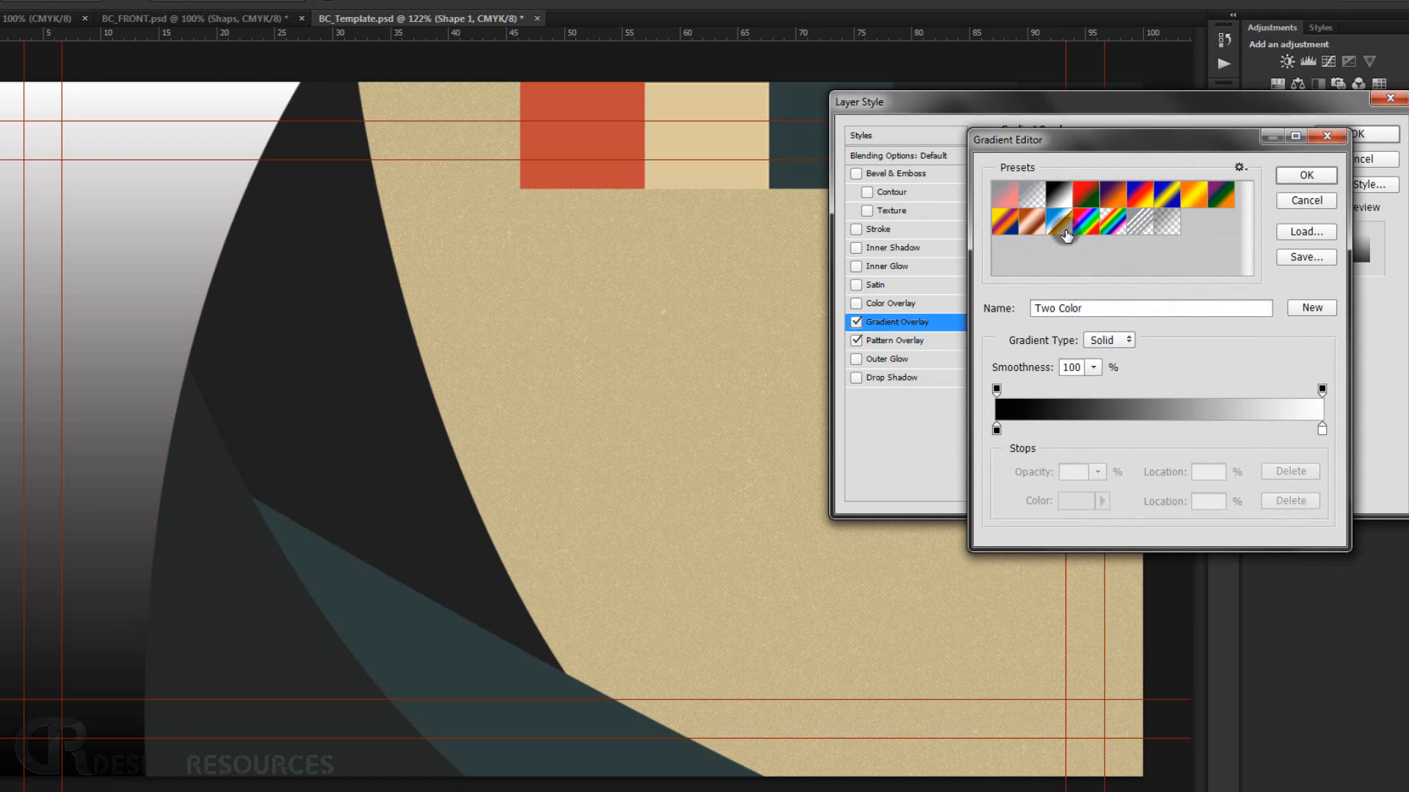
pyautogui.click(996, 429)
pyautogui.click(1060, 501)
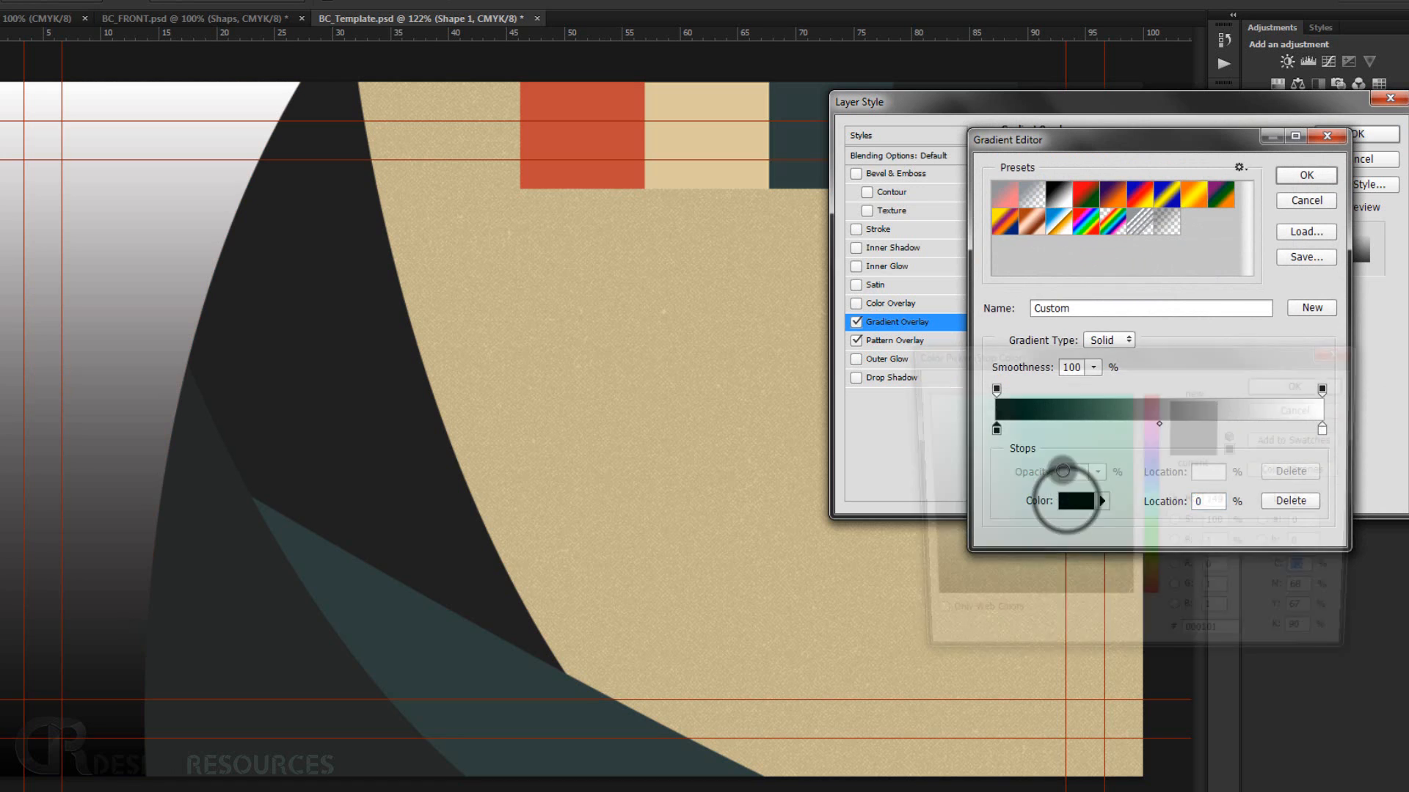
pyautogui.moveTo(959, 418); pyautogui.dragTo(880, 366)
pyautogui.click(1348, 386)
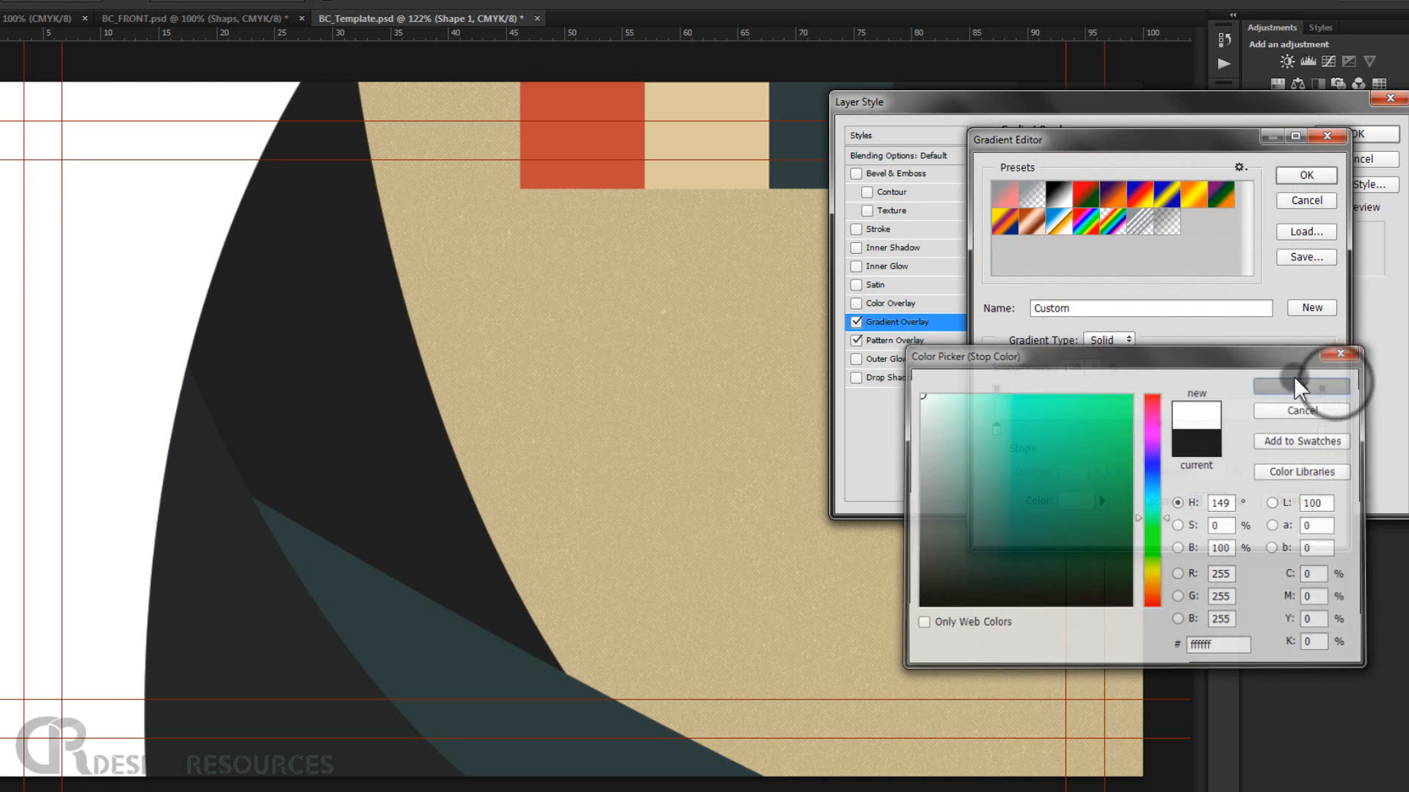
# Set the gradient's end opacity stop to 0% and confirm the gradient.
pyautogui.click(1322, 388)
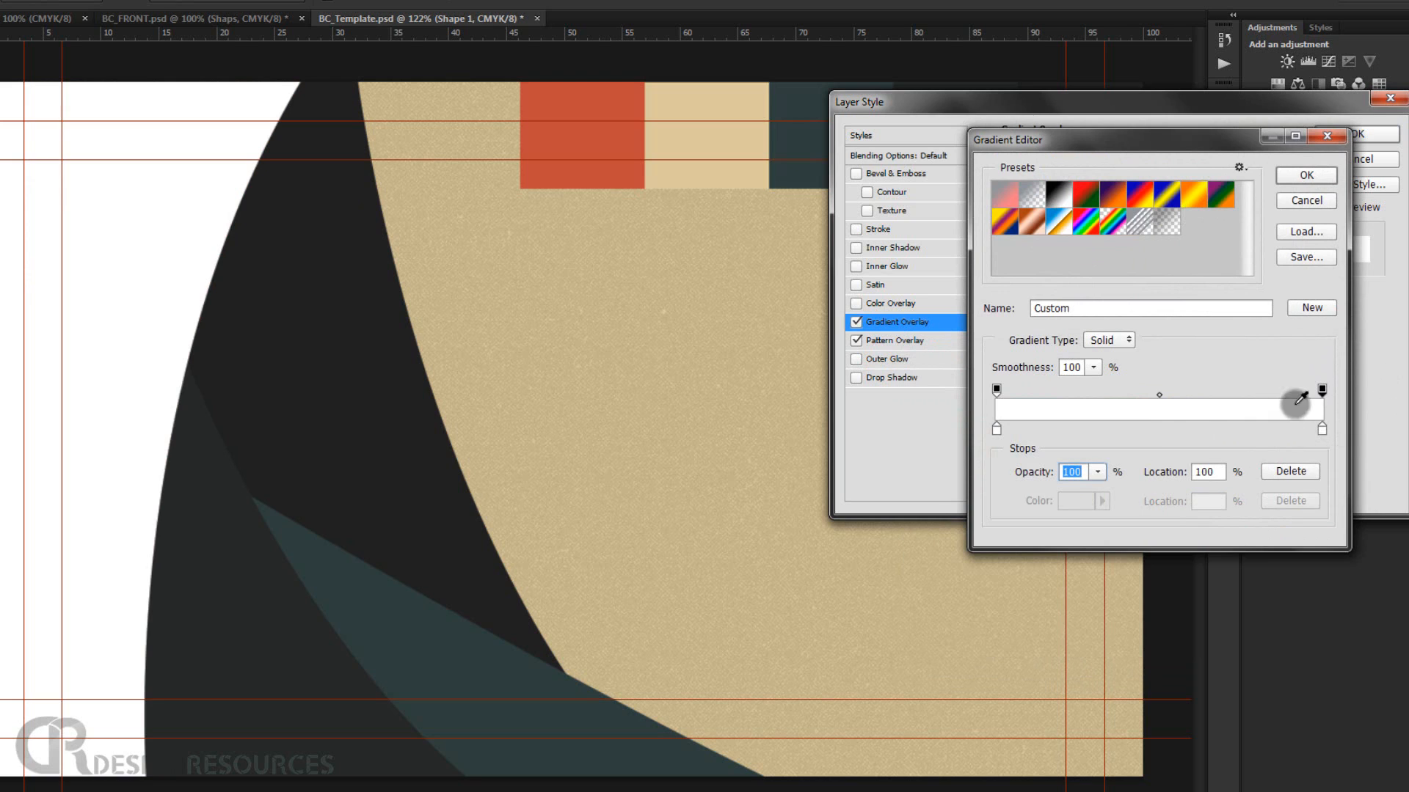
pyautogui.click(1097, 471)
pyautogui.moveTo(1095, 490); pyautogui.dragTo(1003, 491)
pyautogui.click(1209, 147)
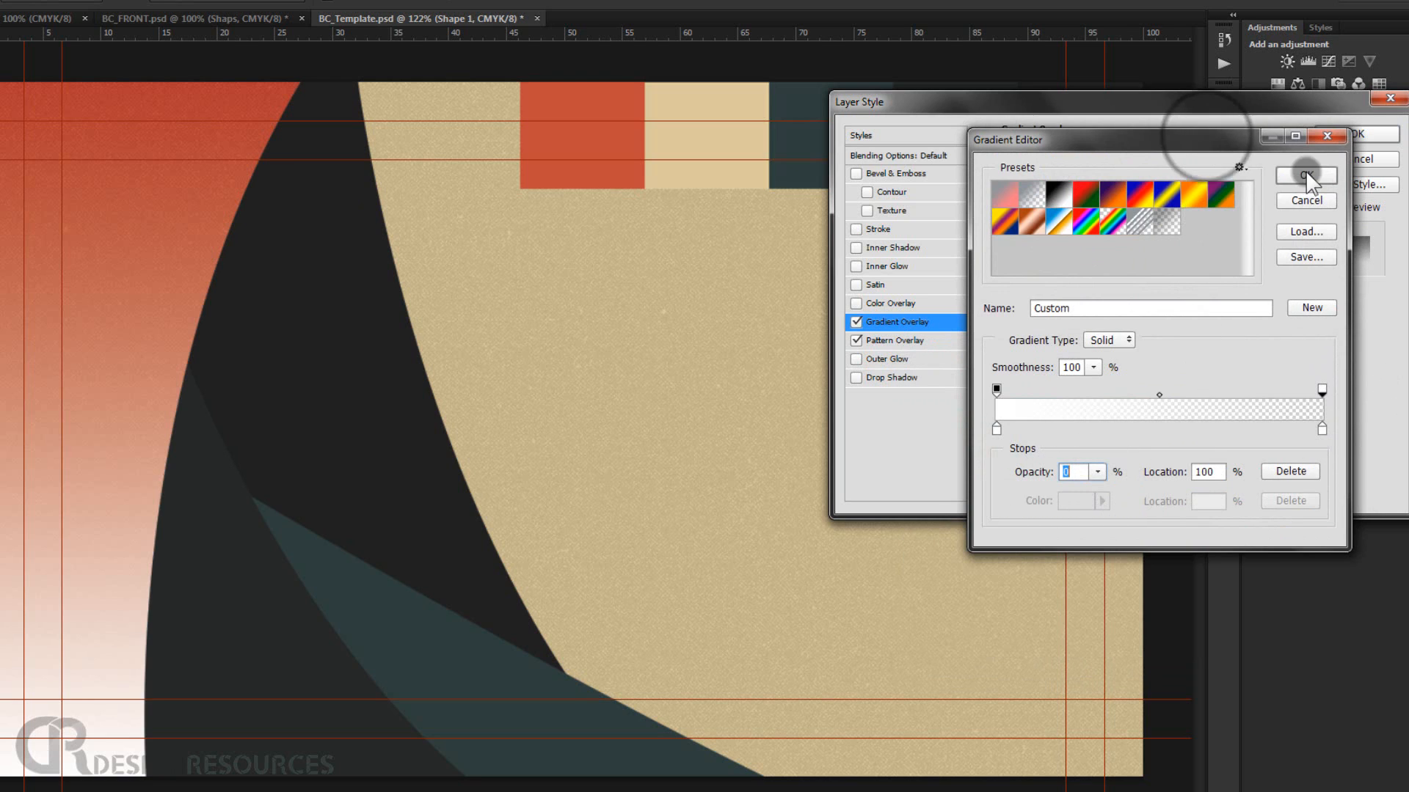
pyautogui.click(1307, 174)
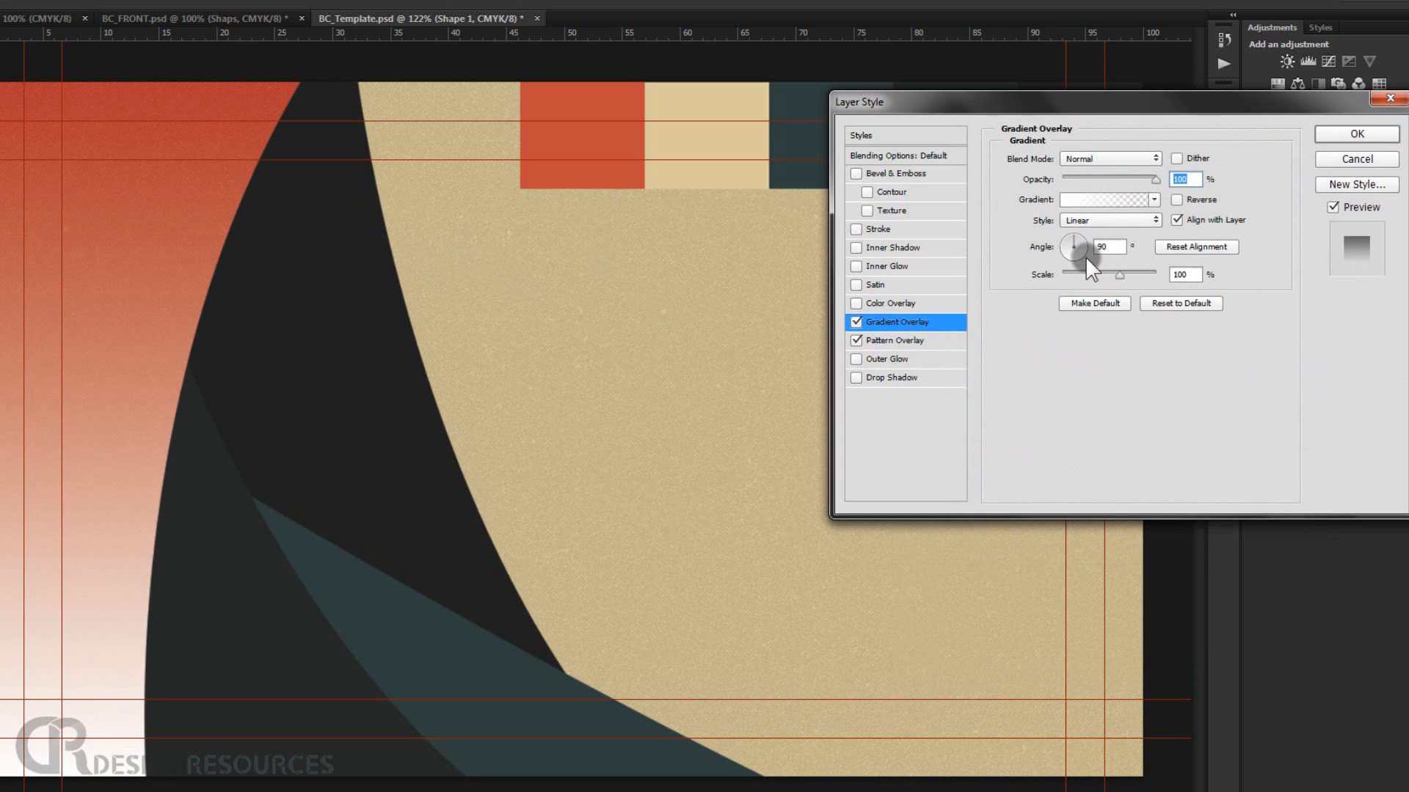
# Set the gradient overlay's angle to 166° and its scale to 131%.
pyautogui.moveTo(1073, 235)
pyautogui.mouseDown()
pyautogui.moveTo(1080, 254)
pyautogui.moveTo(1059, 253)
pyautogui.moveTo(1068, 236)
pyautogui.moveTo(1063, 248)
pyautogui.mouseUp()
pyautogui.click(1058, 241)
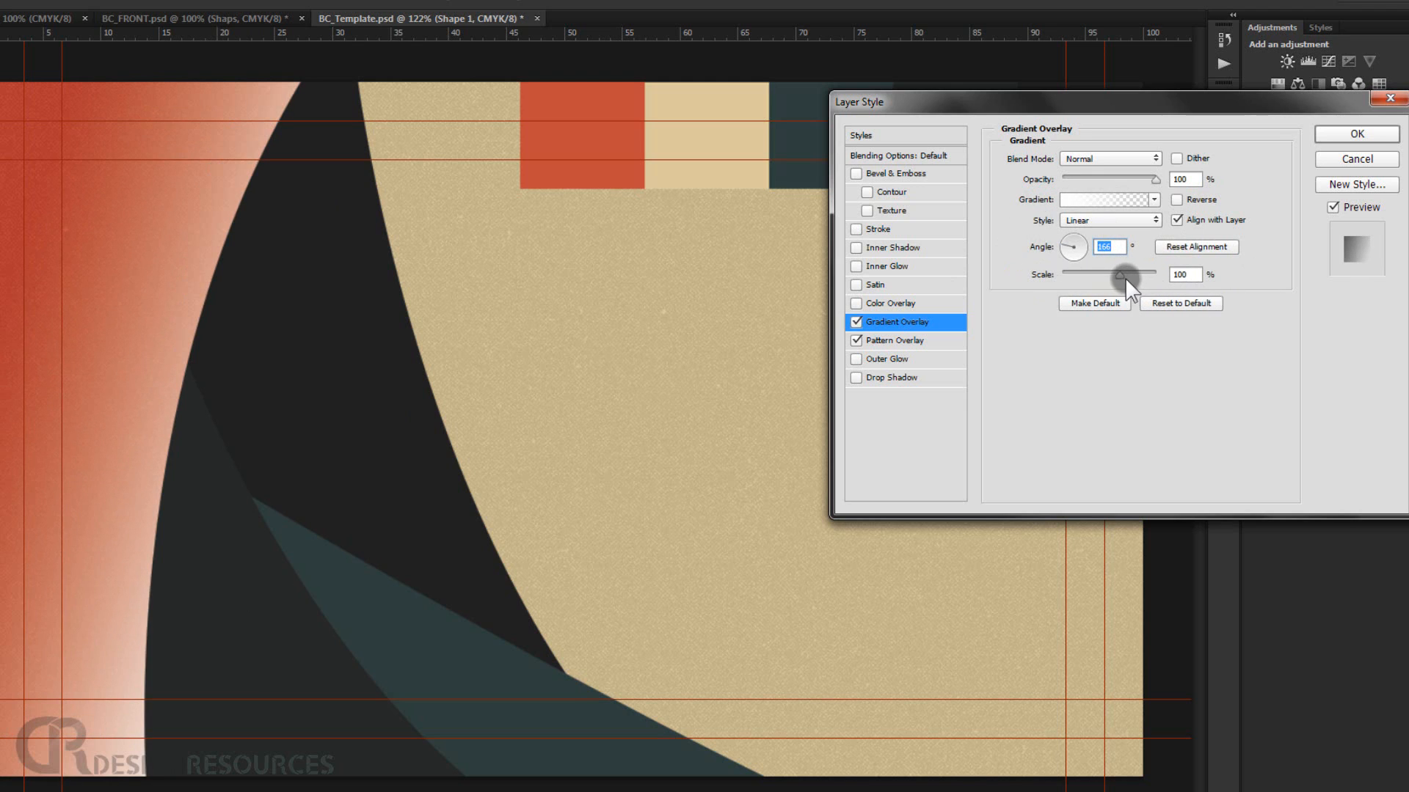
pyautogui.moveTo(1124, 278); pyautogui.dragTo(1142, 279)
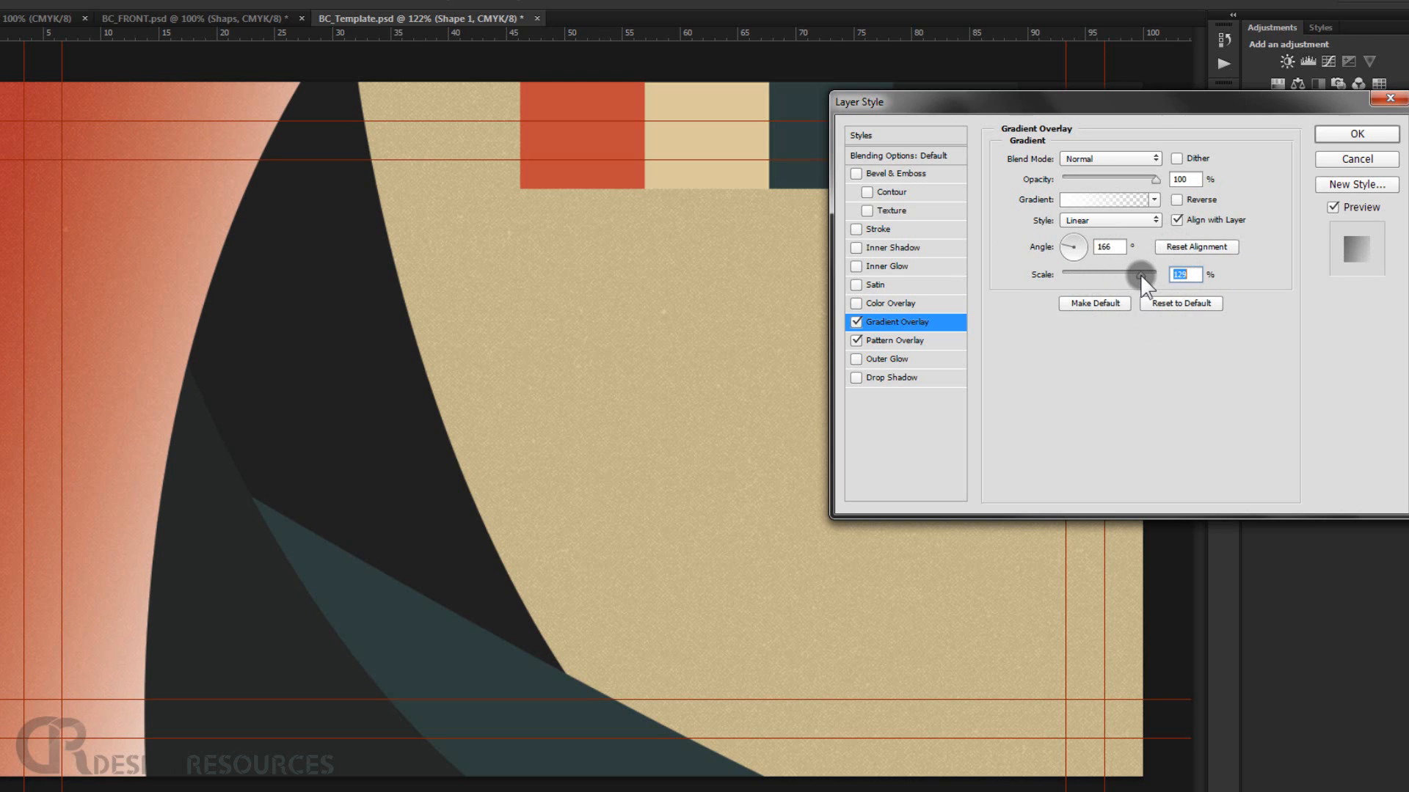
# Set the gradient overlay's blend mode to Linear Dodge (Add) with opacity 31% and apply the style.
pyautogui.click(1112, 159)
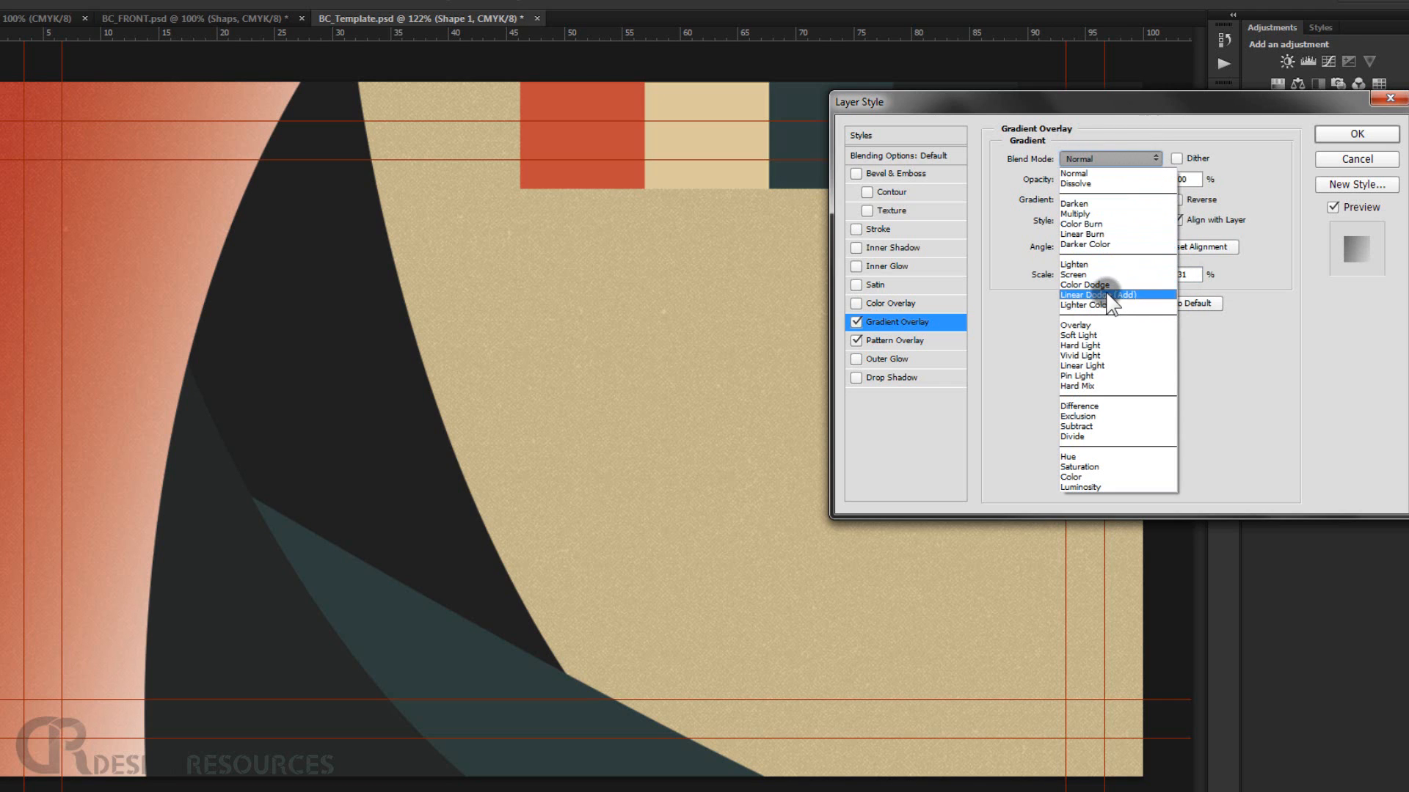
pyautogui.click(1107, 294)
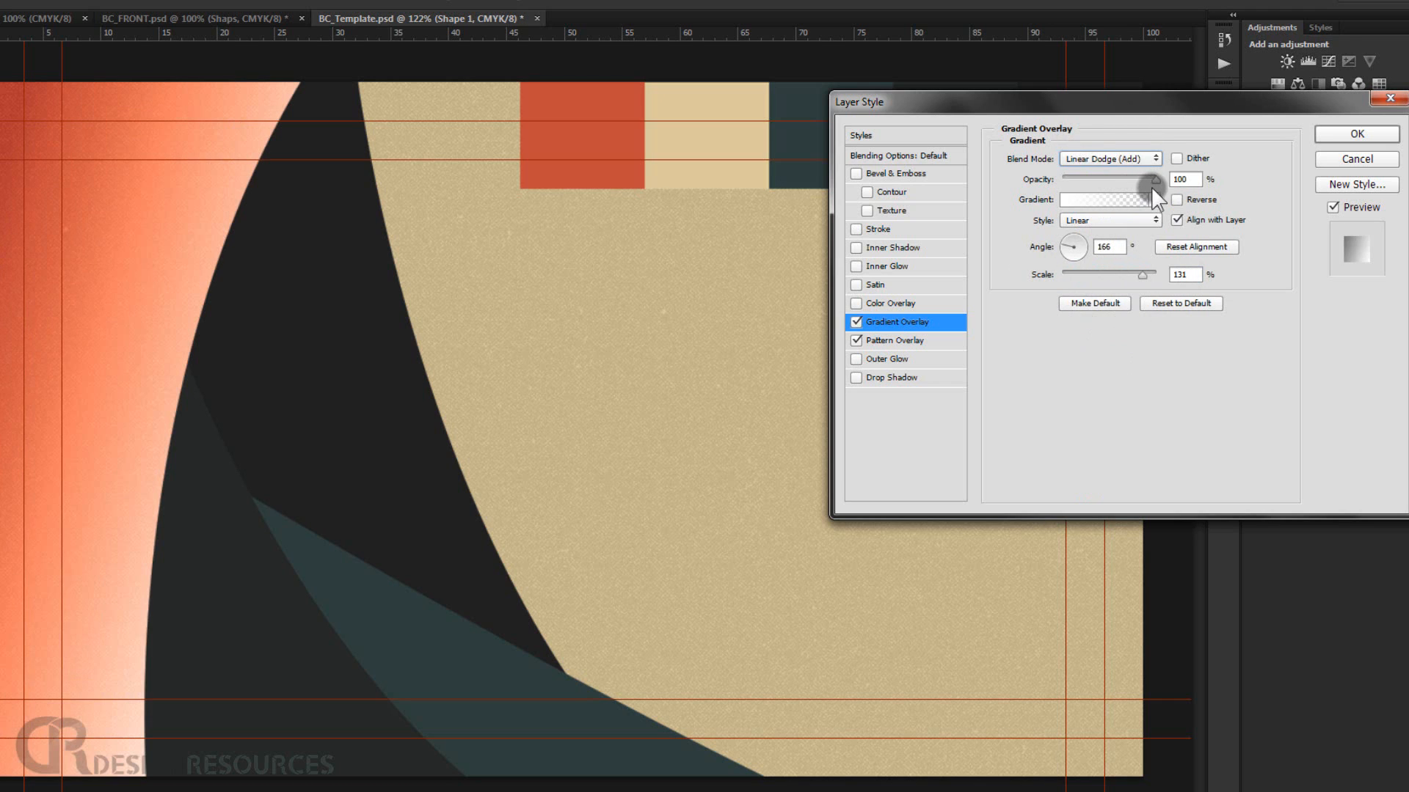
pyautogui.moveTo(1151, 187); pyautogui.dragTo(1082, 185)
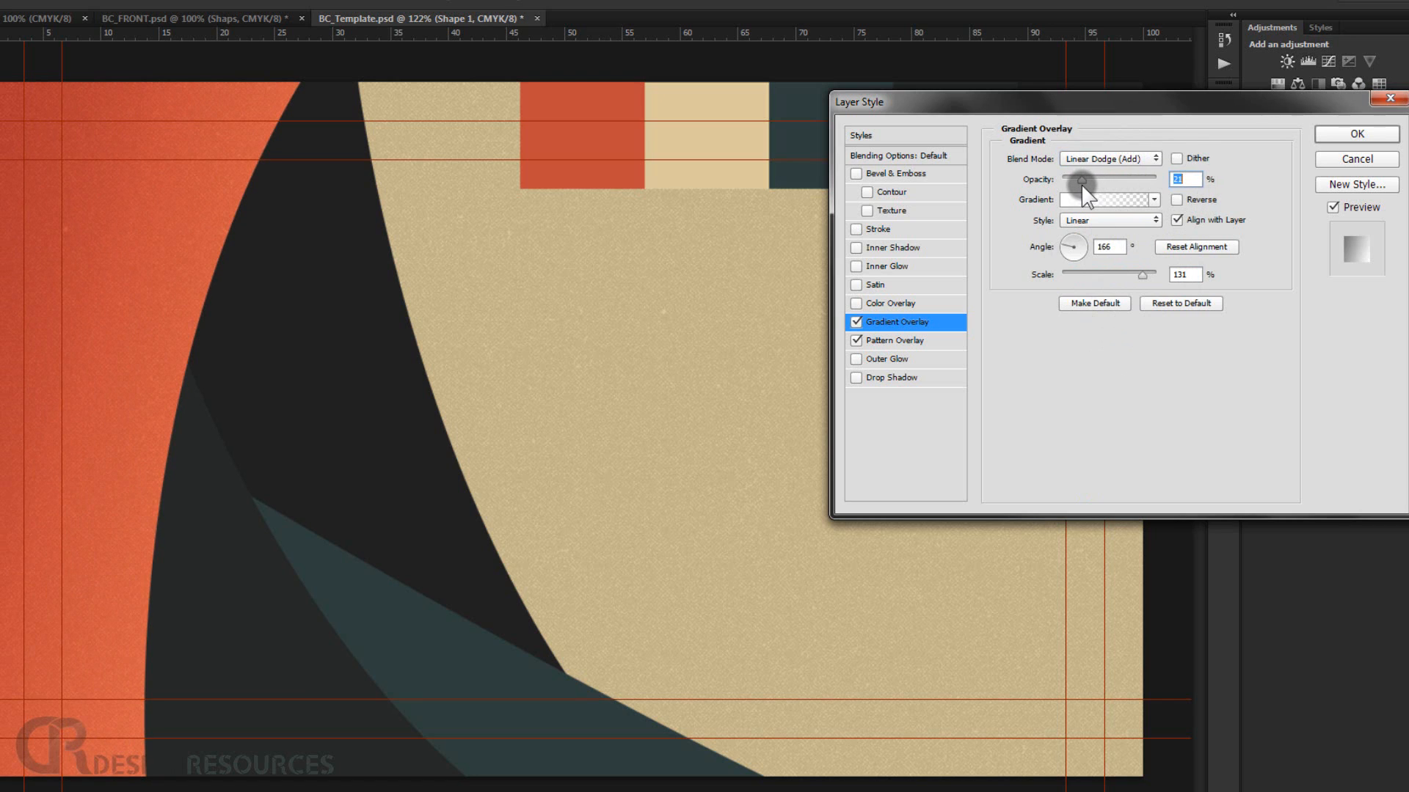
pyautogui.moveTo(1081, 184); pyautogui.dragTo(1080, 185)
pyautogui.click(1332, 135)
# Reopen Shape 1's layer style and enable a Drop Shadow.
pyautogui.click(1383, 503)
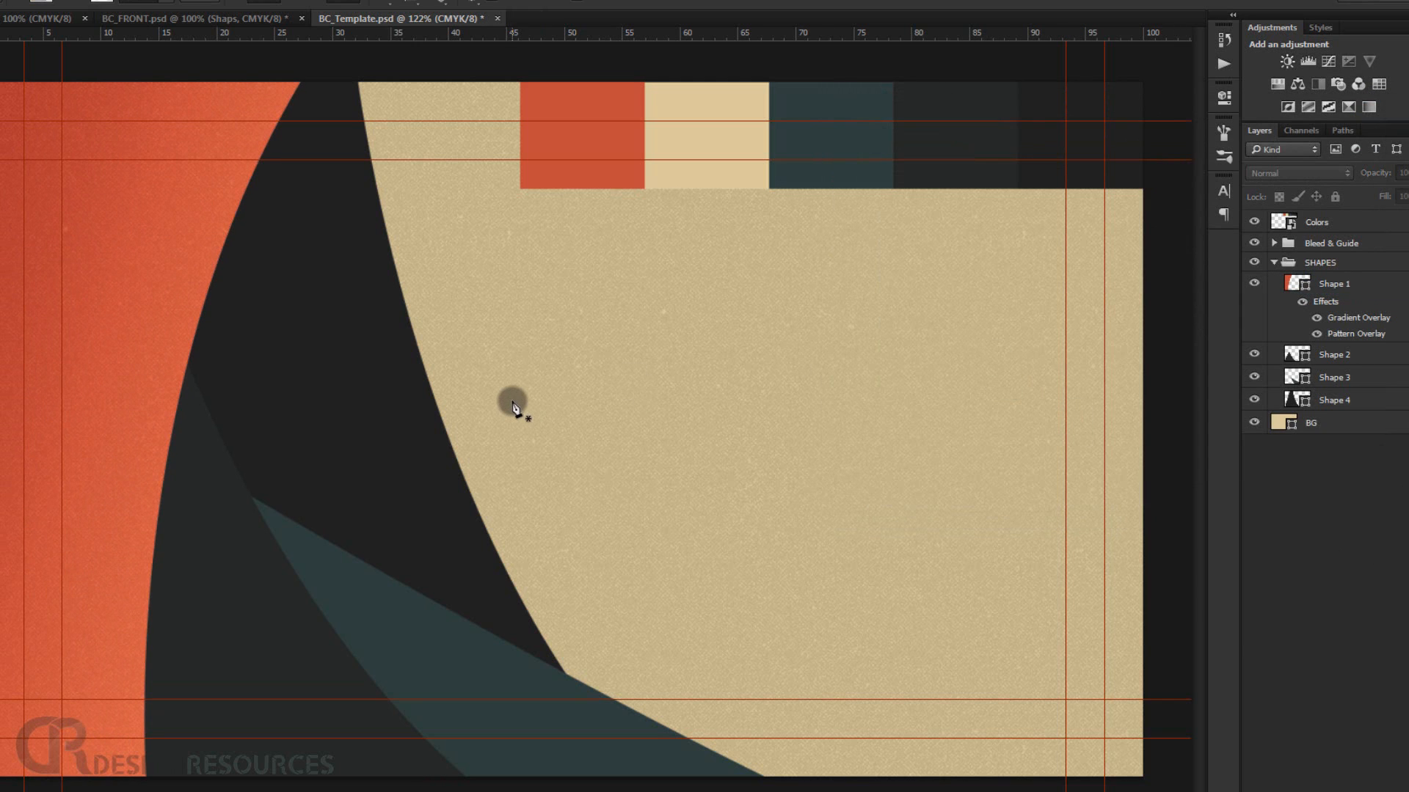
pyautogui.scroll(-3, 514, 403)
pyautogui.scroll(4, 249, 388)
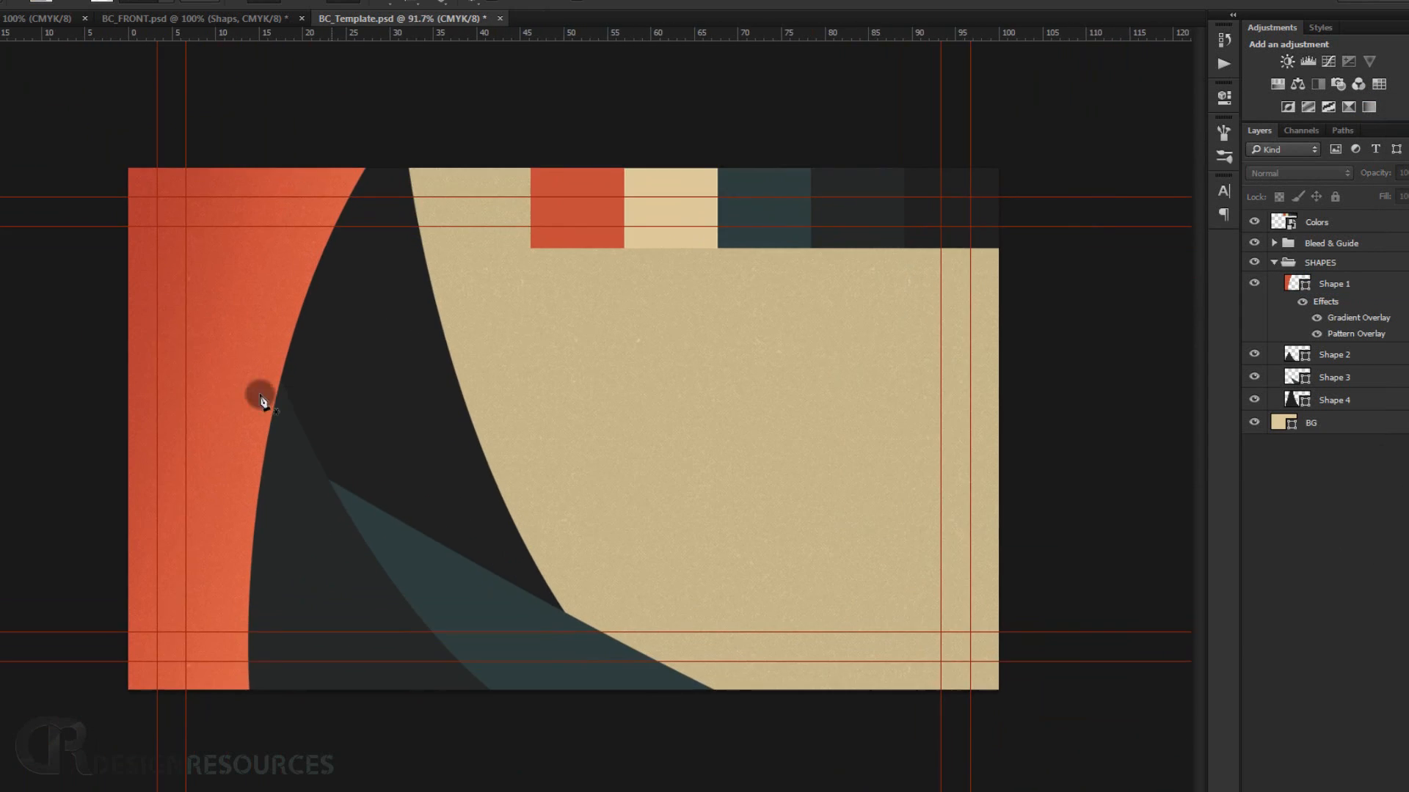
pyautogui.scroll(-3, 218, 353)
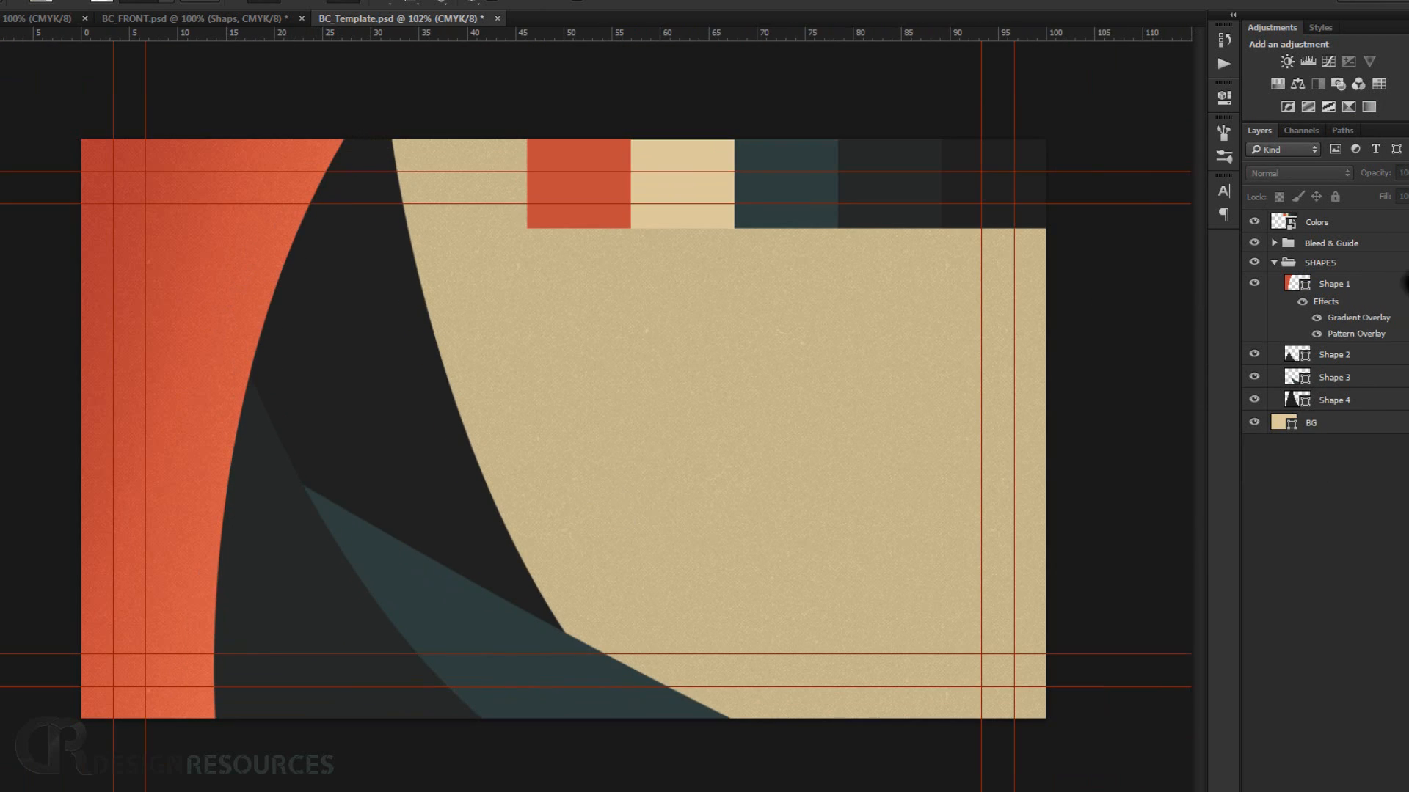
pyautogui.doubleClick(1372, 286)
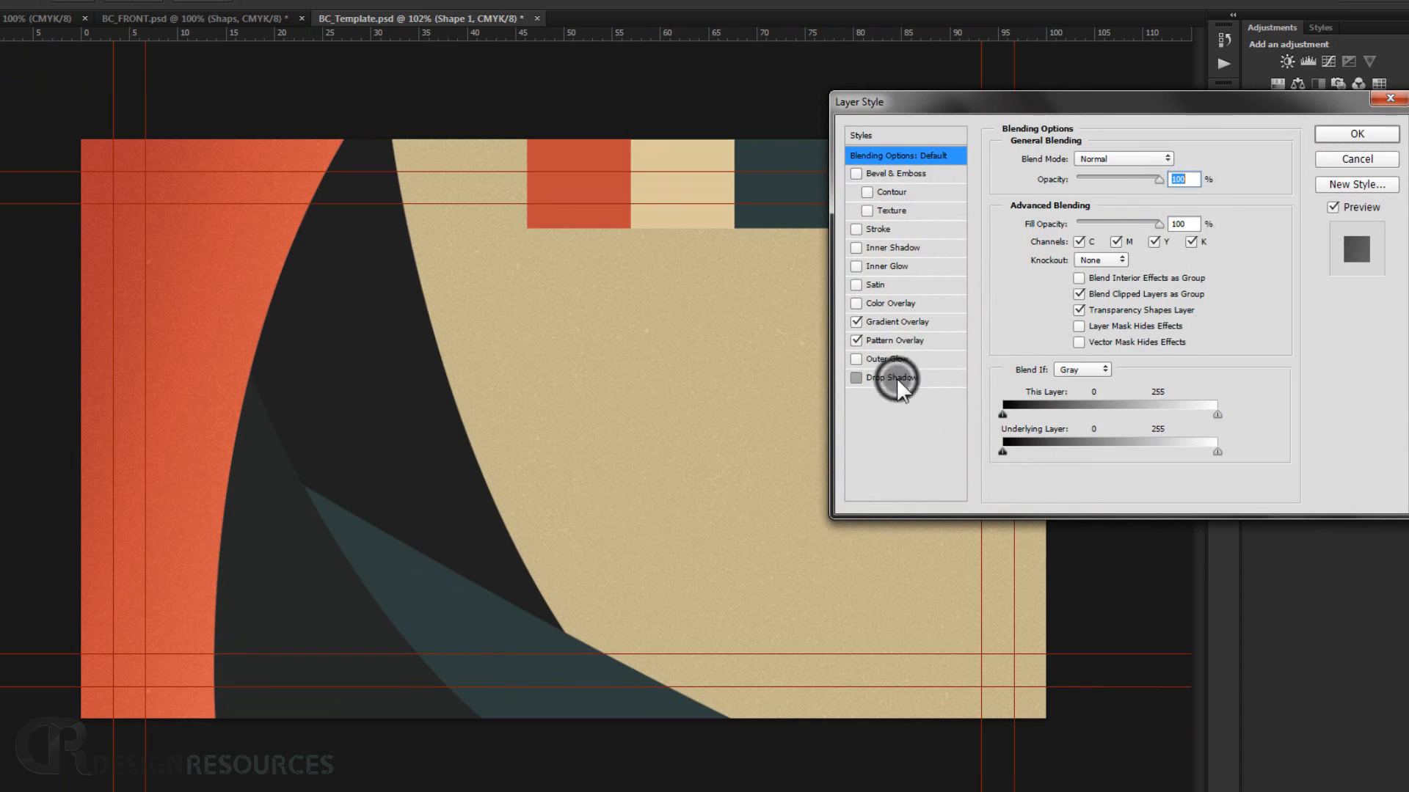
pyautogui.click(896, 377)
pyautogui.click(1167, 234)
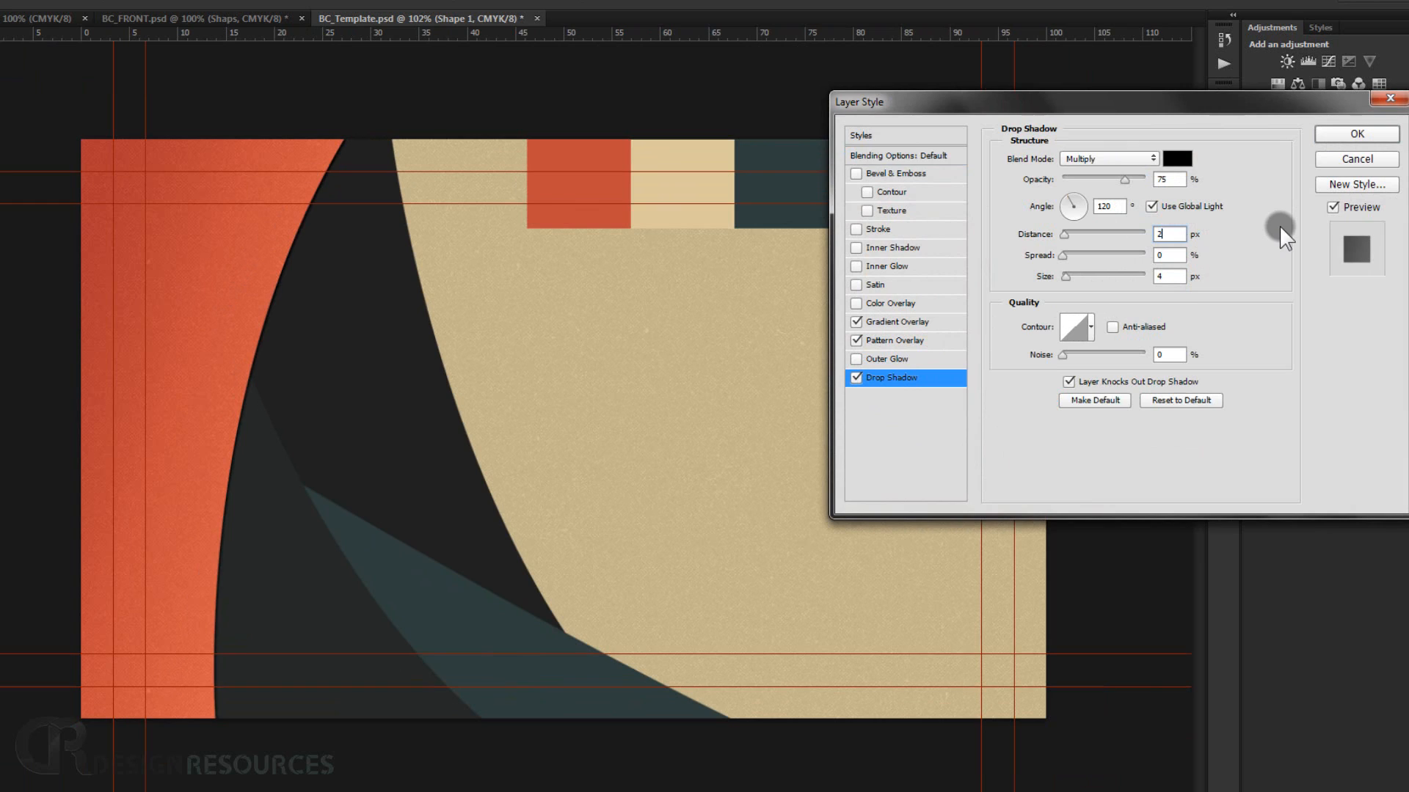
# Set the drop shadow size to 7 px, adjust its opacity and angle, and apply the style.
pyautogui.click(1183, 275)
pyautogui.write('7')
pyautogui.moveTo(1129, 182); pyautogui.dragTo(1108, 183)
pyautogui.write('5')
pyautogui.moveTo(1068, 199); pyautogui.dragTo(1061, 202)
pyautogui.click(1063, 204)
pyautogui.click(1359, 134)
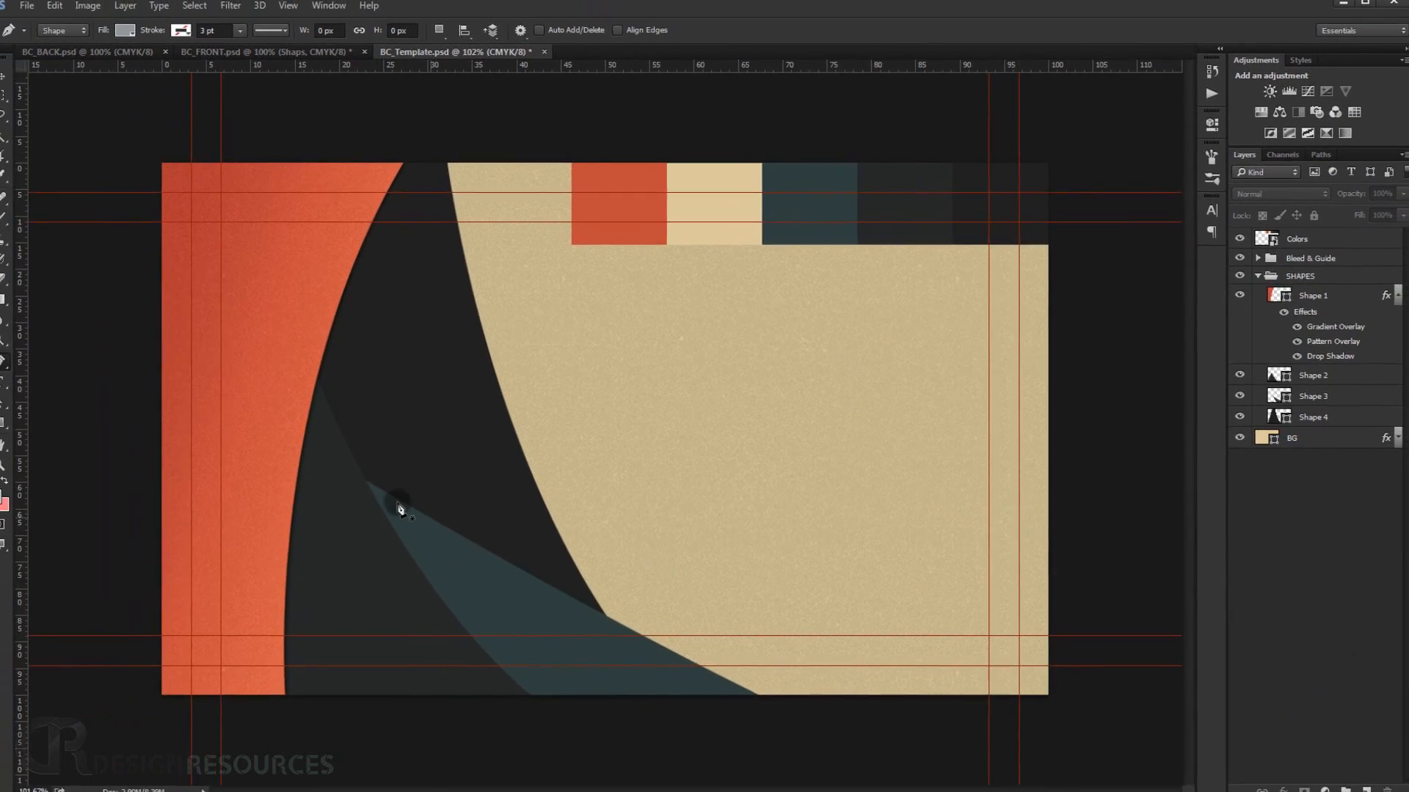
pyautogui.scroll(-3, 391, 583)
pyautogui.scroll(3, 399, 471)
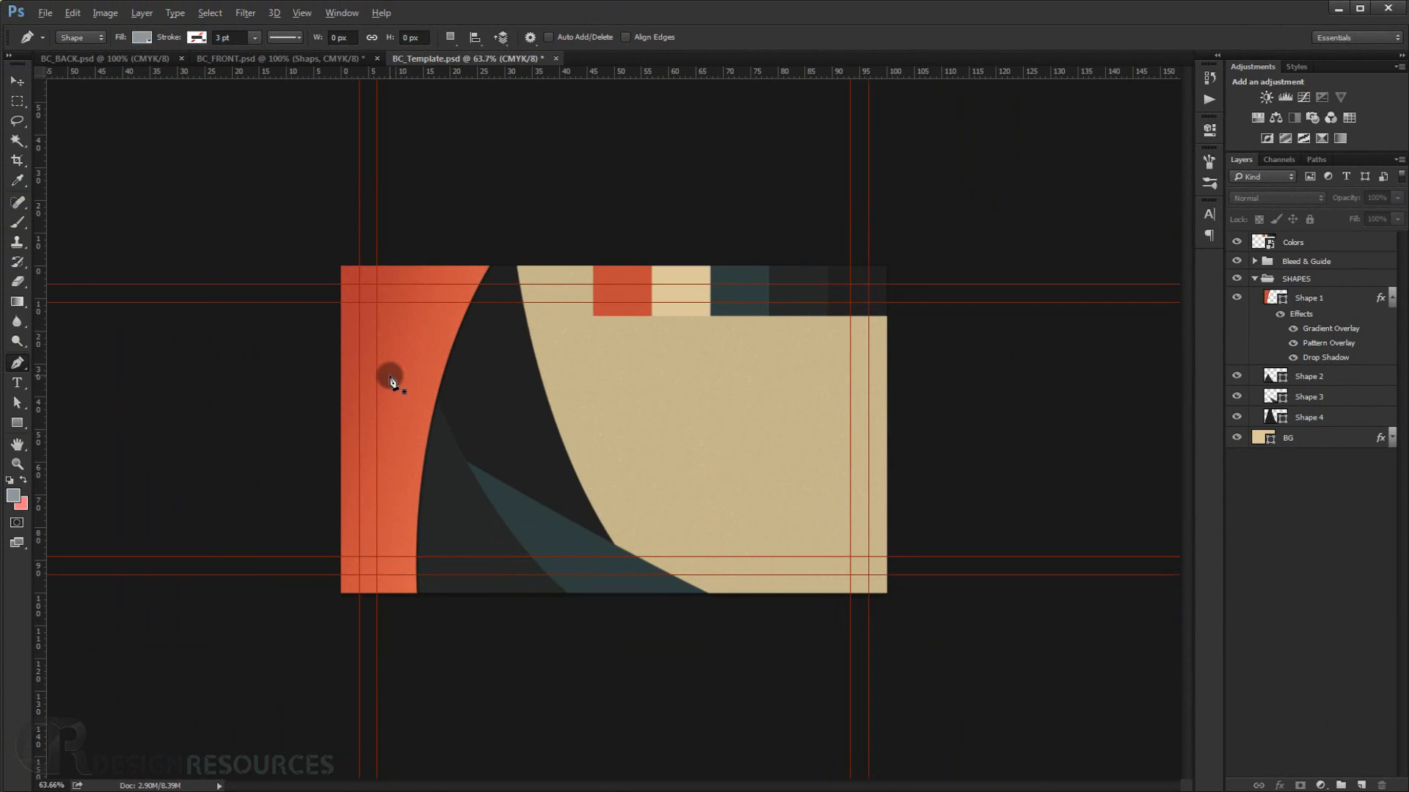
pyautogui.click(1392, 298)
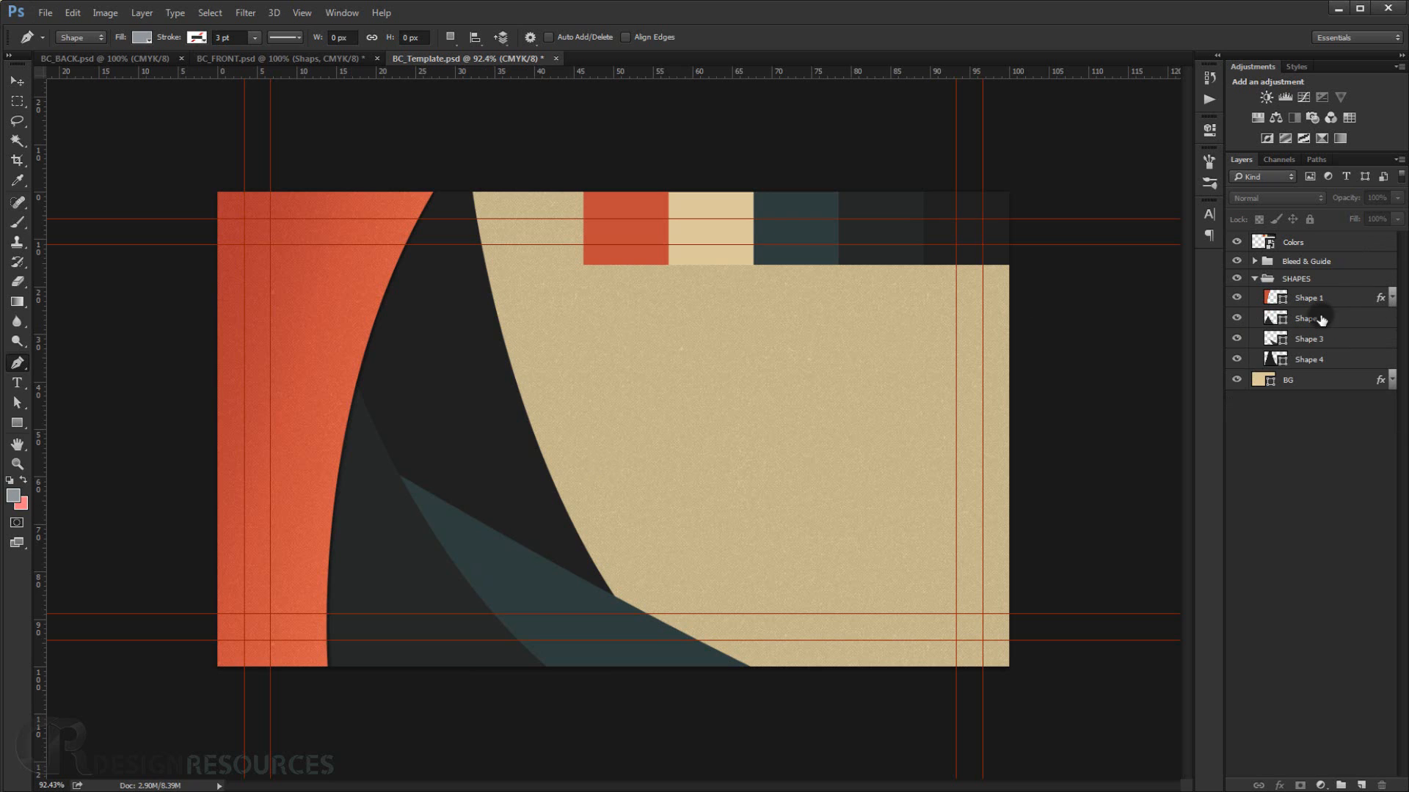
# Copy Shape 1's layer effects onto Shape 2.
pyautogui.moveTo(1379, 298); pyautogui.dragTo(1382, 321)
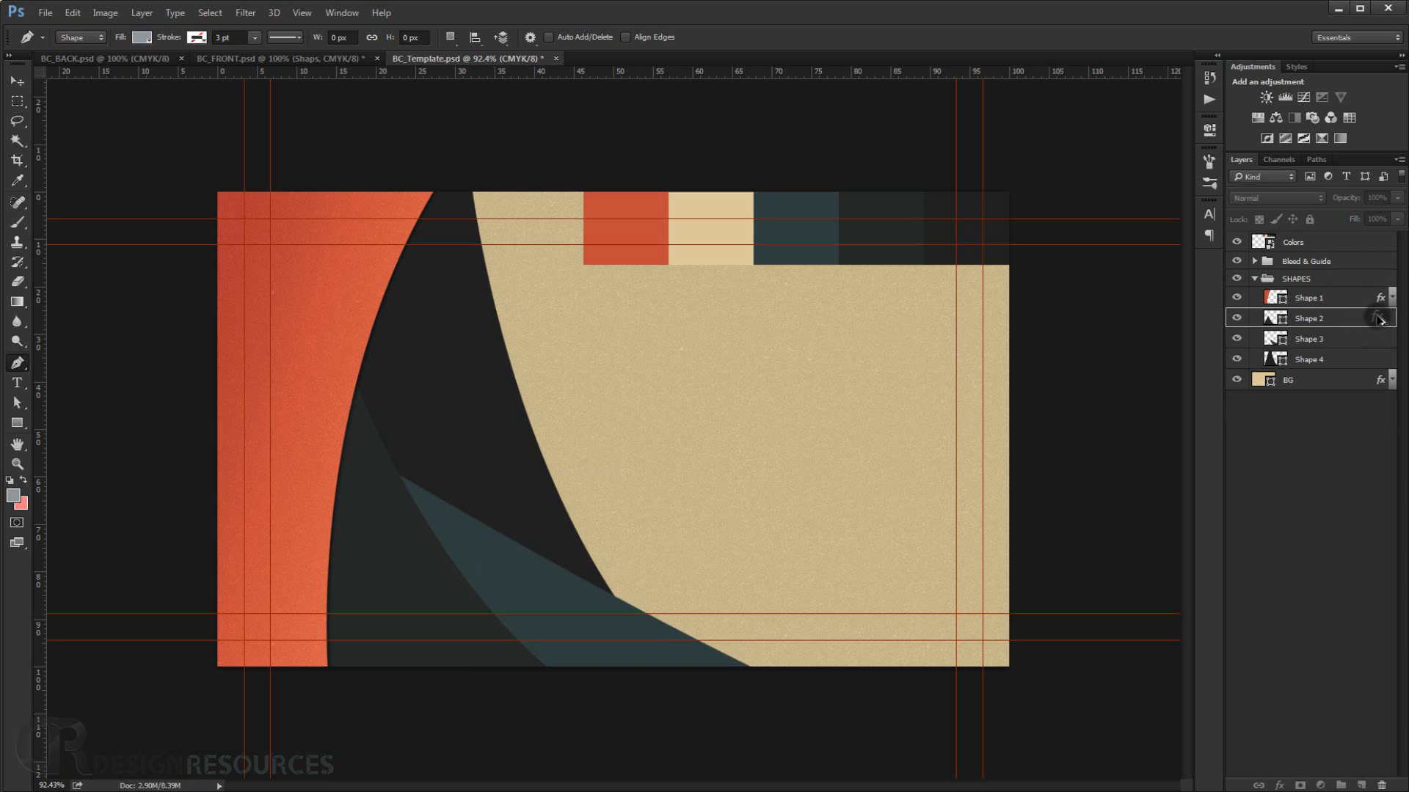
pyautogui.press('alt')
pyautogui.moveTo(1379, 319); pyautogui.dragTo(1380, 320)
pyautogui.scroll(4, 337, 546)
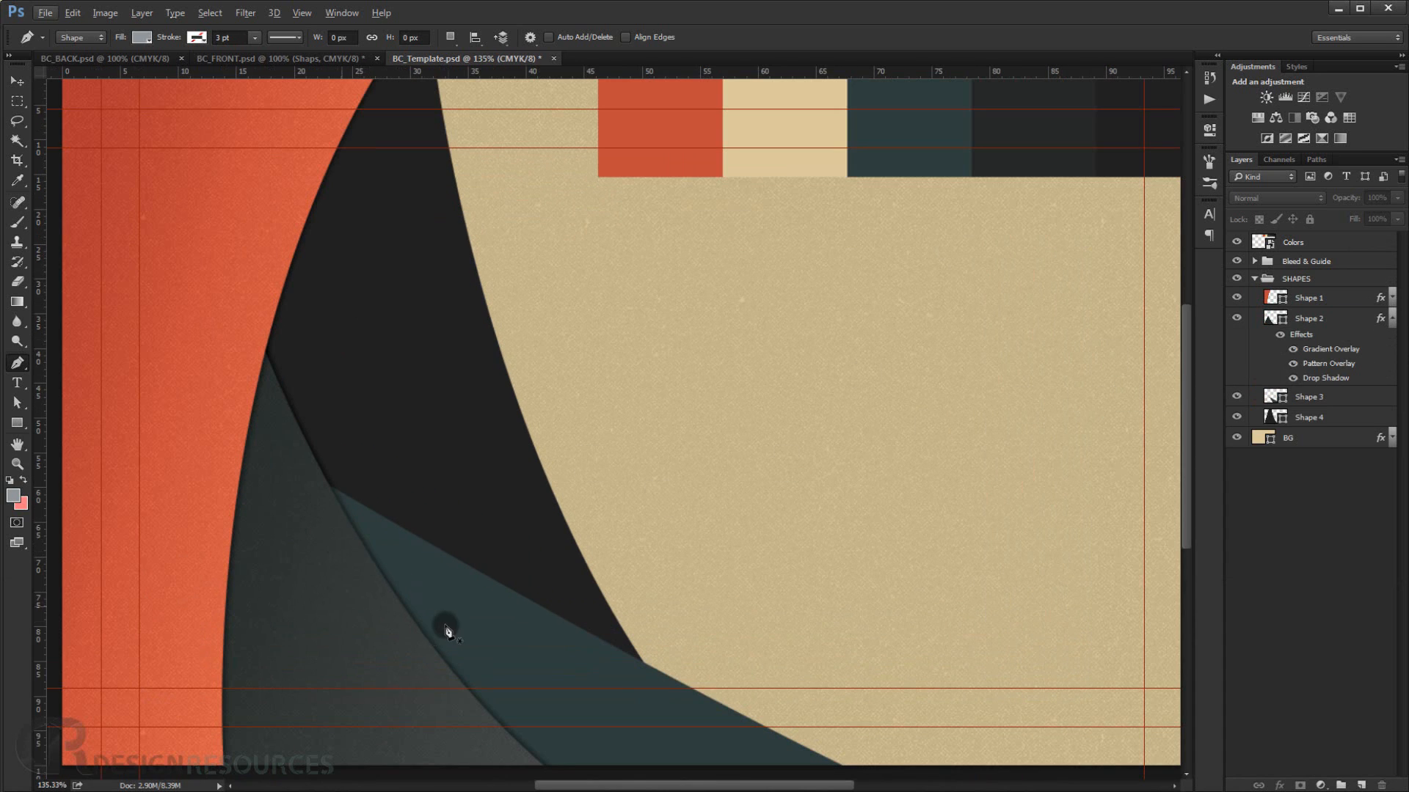
# Edit Shape 2's gradient overlay, reducing its scale and setting its angle to 180°.
pyautogui.click(1339, 350)
pyautogui.doubleClick(1339, 350)
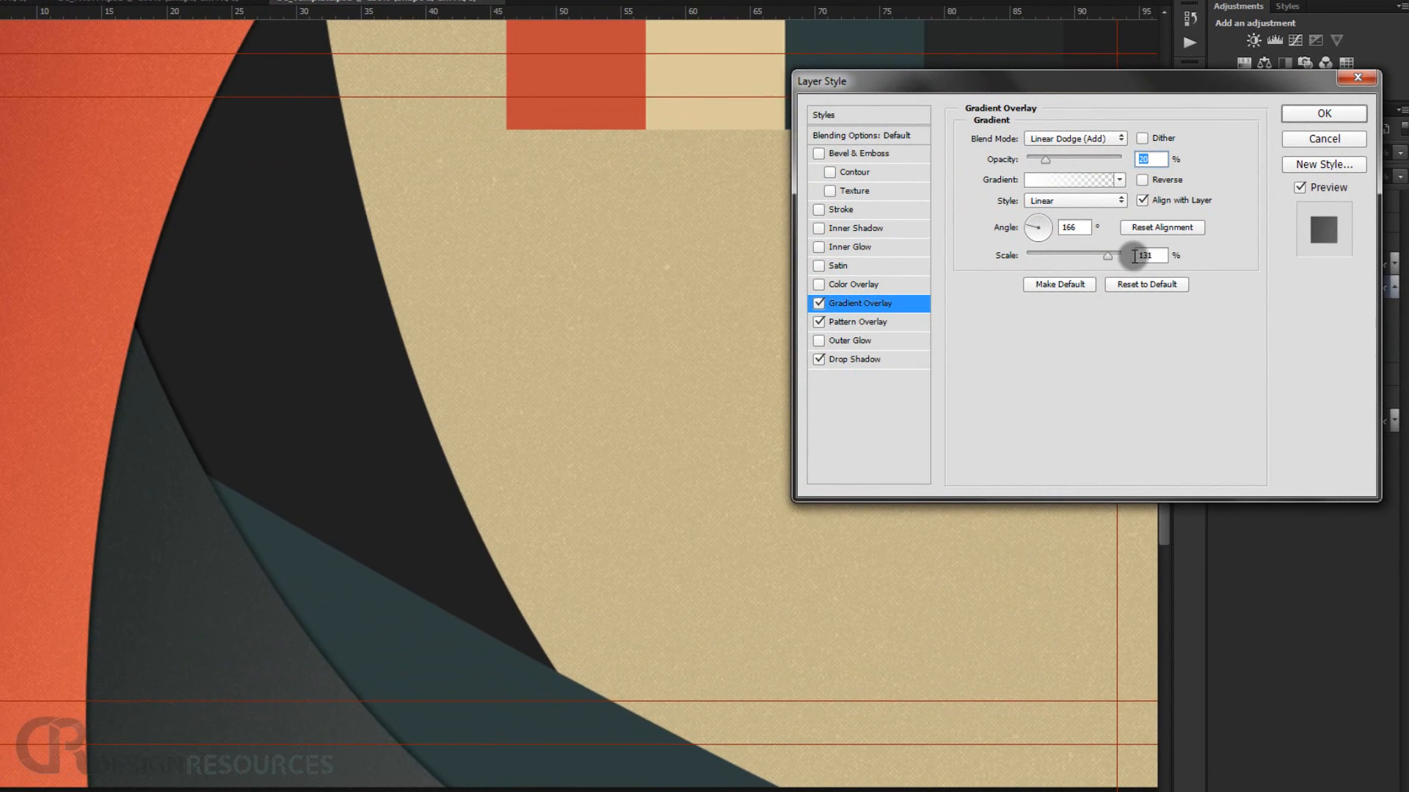
pyautogui.moveTo(1108, 257); pyautogui.dragTo(1072, 257)
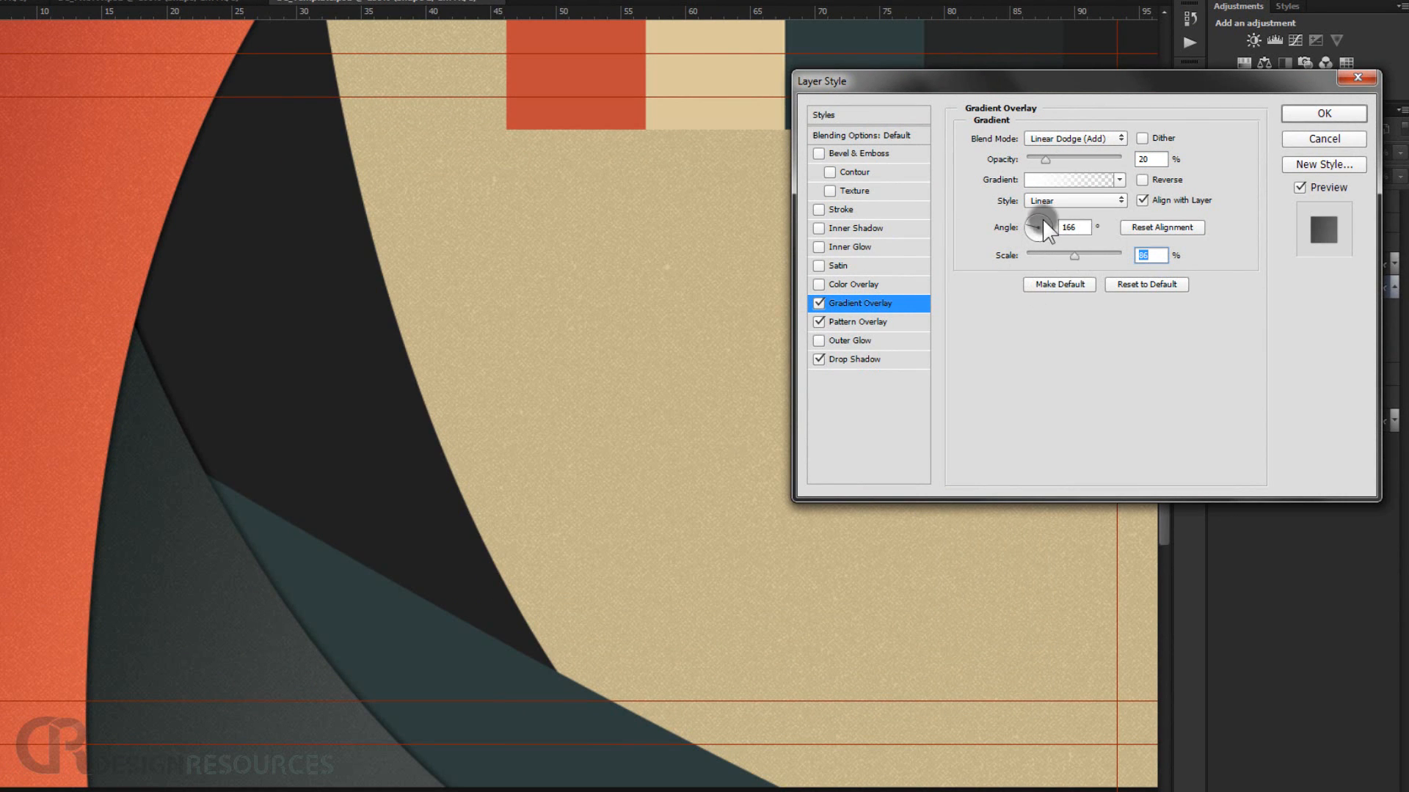
pyautogui.click(1024, 227)
pyautogui.click(1339, 114)
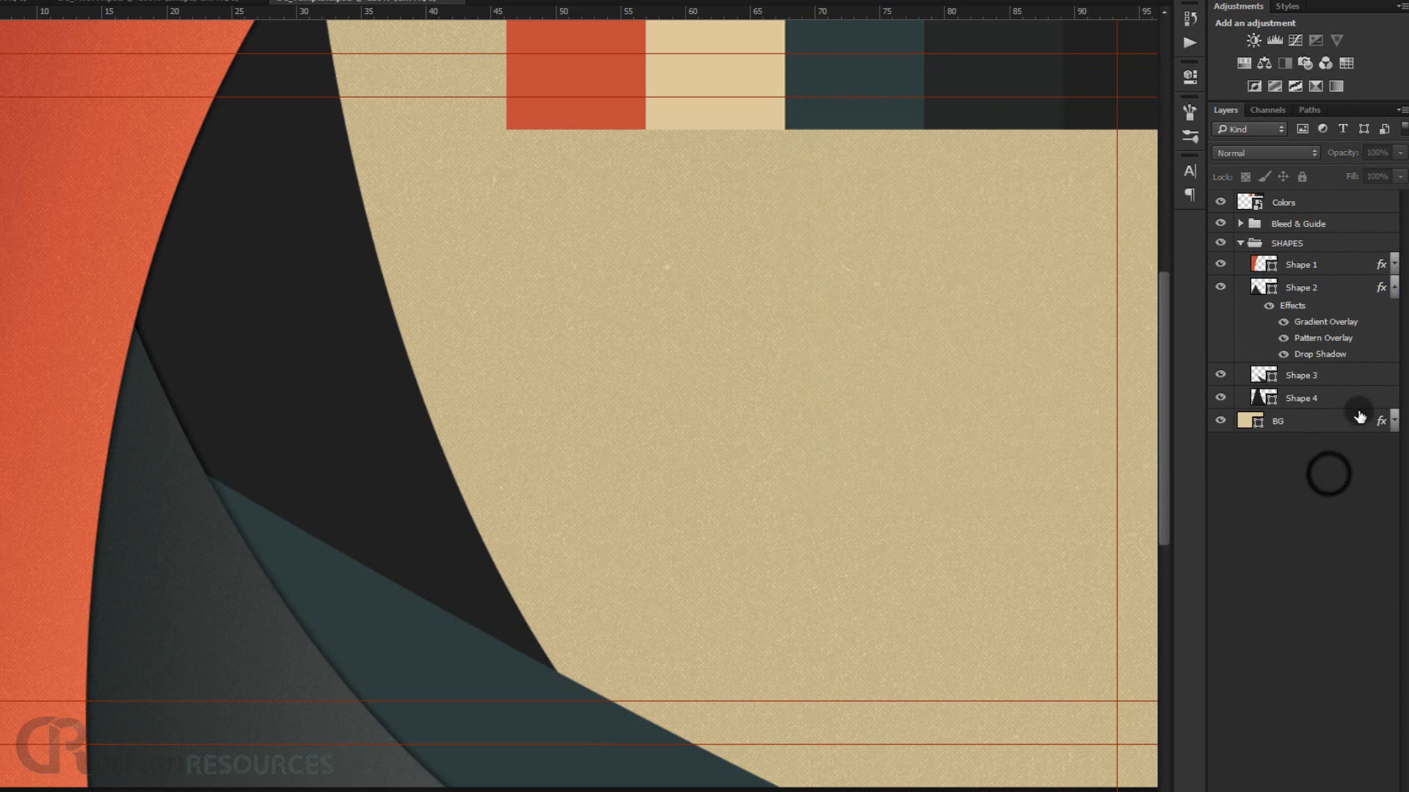
# Copy Shape 2's layer effects onto Shape 3.
pyautogui.click(1386, 288)
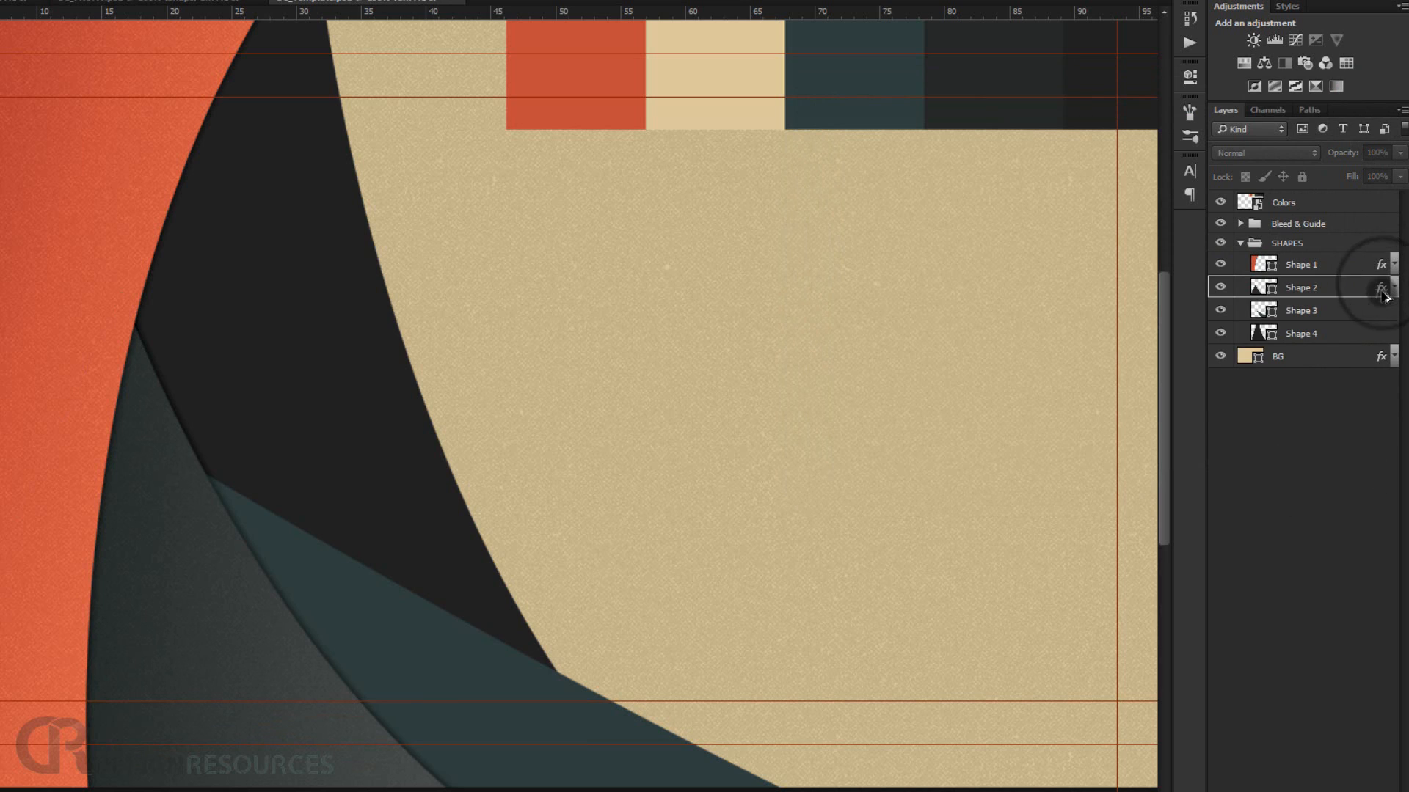
pyautogui.click(1383, 311)
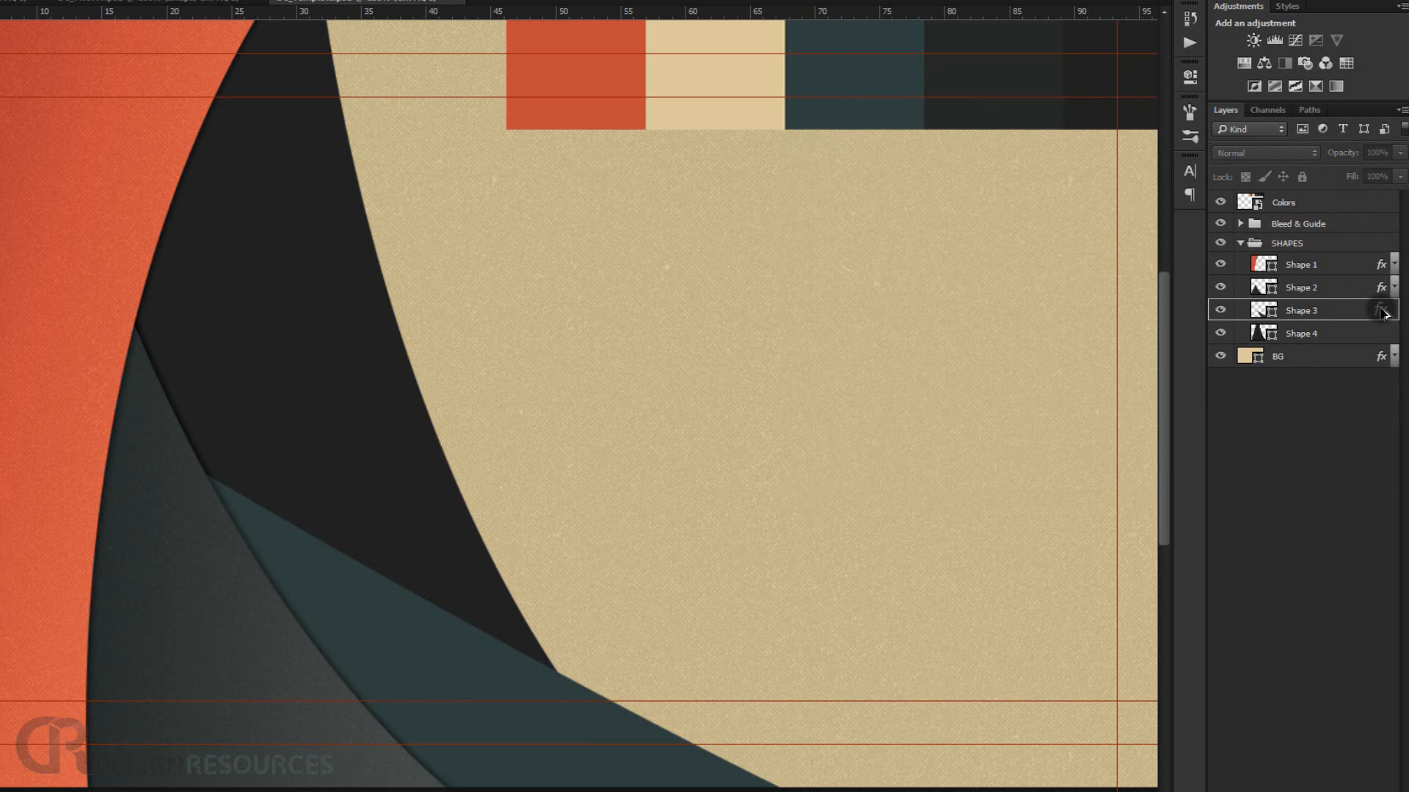
pyautogui.moveTo(1383, 314); pyautogui.dragTo(1385, 317)
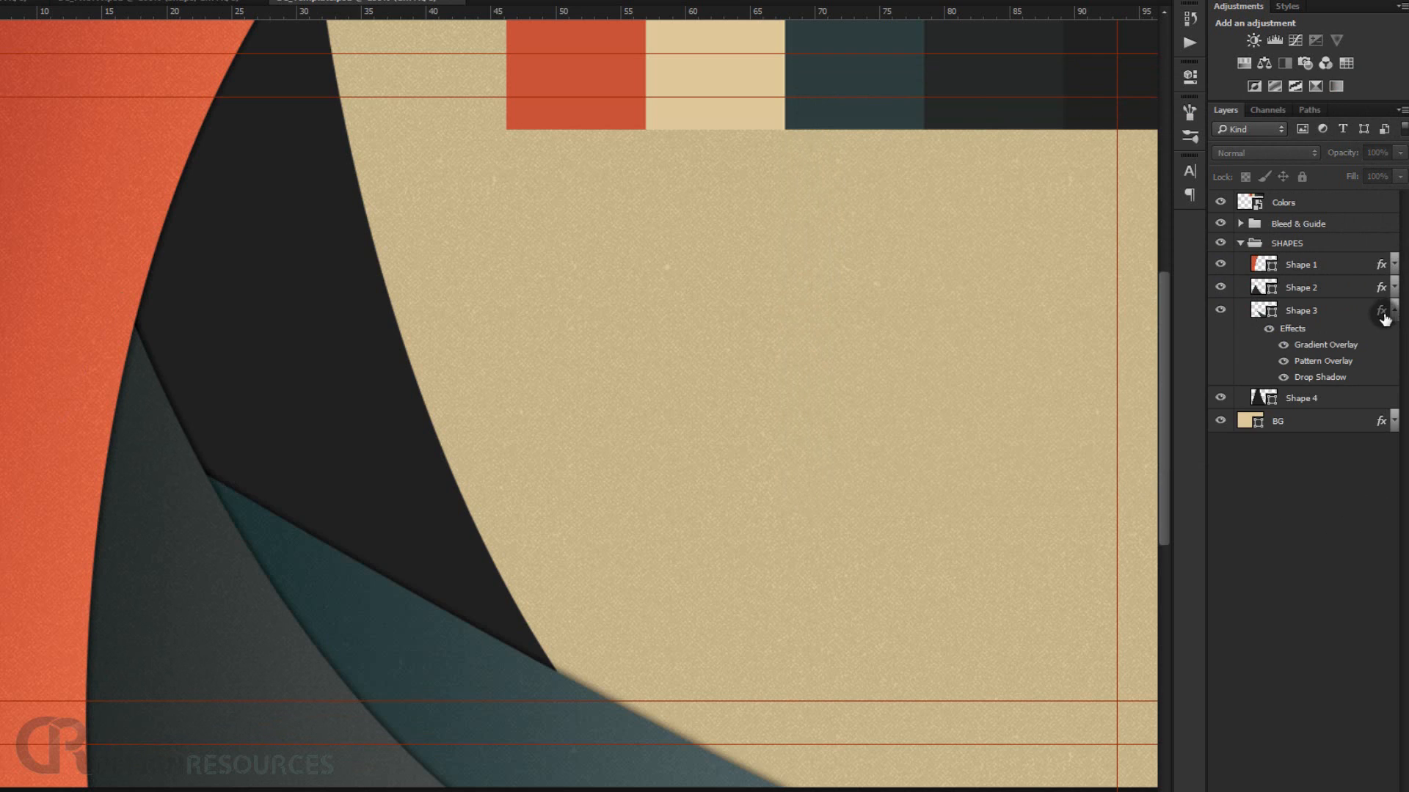
# Set Shape 3's gradient overlay scale to 108% and adjust its angle, then apply the style.
pyautogui.doubleClick(1336, 350)
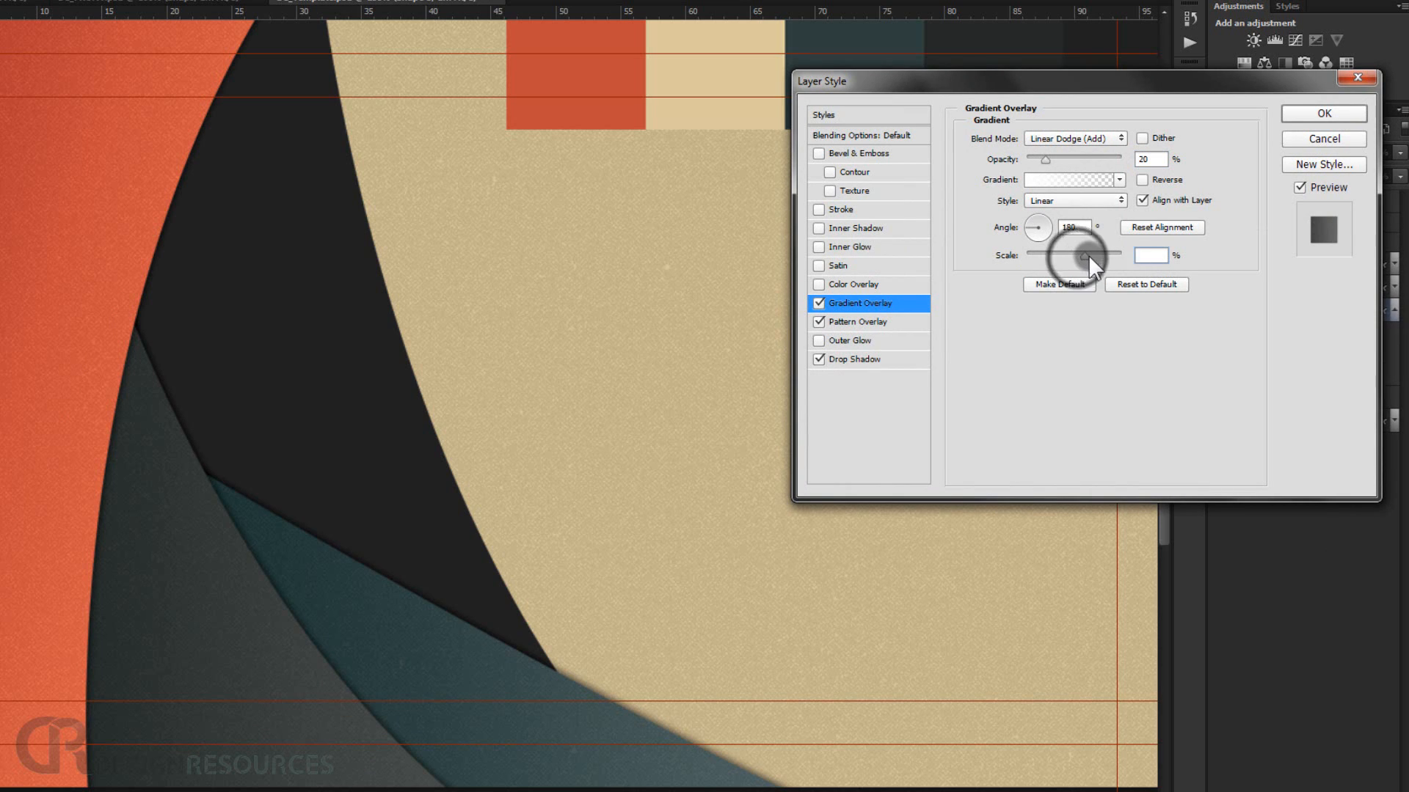
pyautogui.moveTo(1089, 254); pyautogui.dragTo(1052, 218)
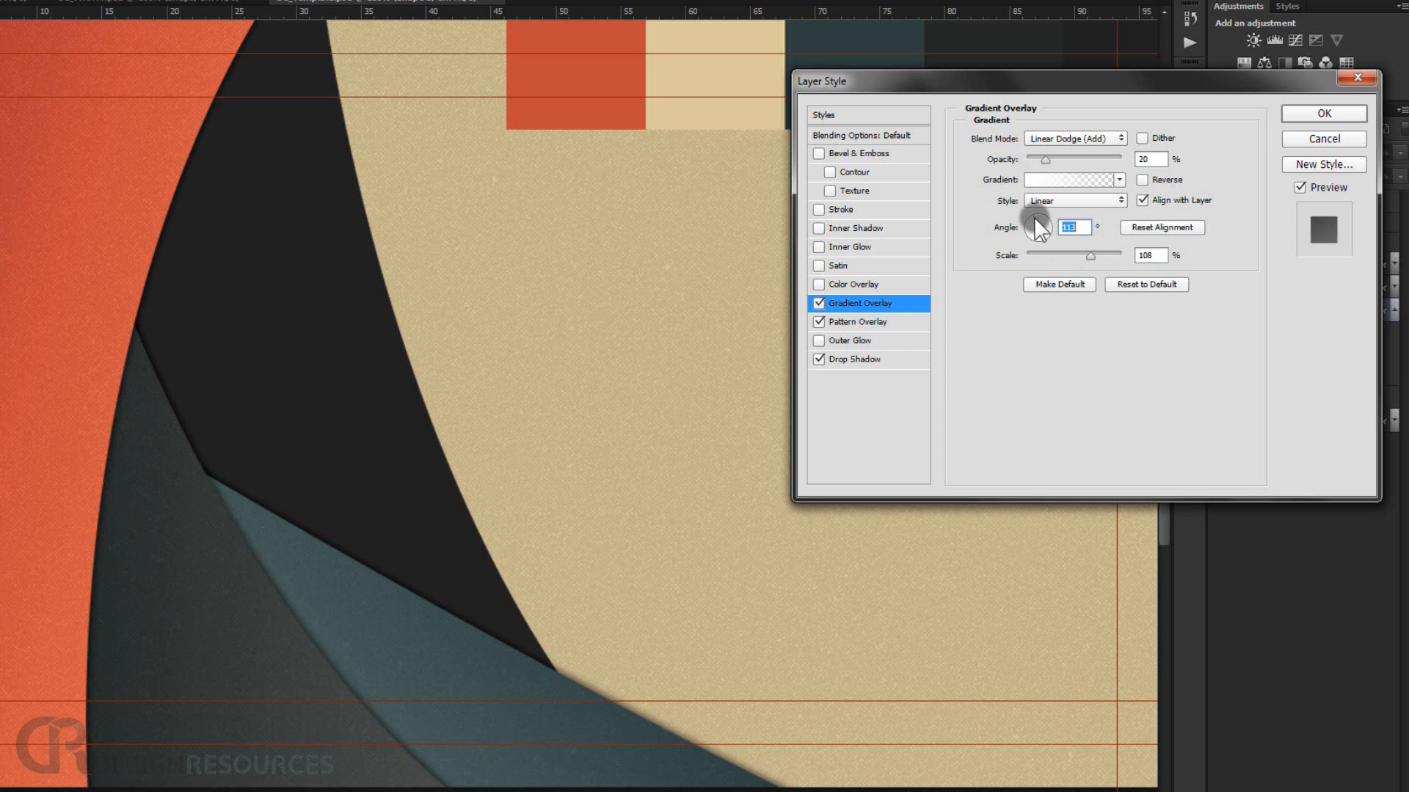
pyautogui.moveTo(1035, 218); pyautogui.dragTo(1029, 225)
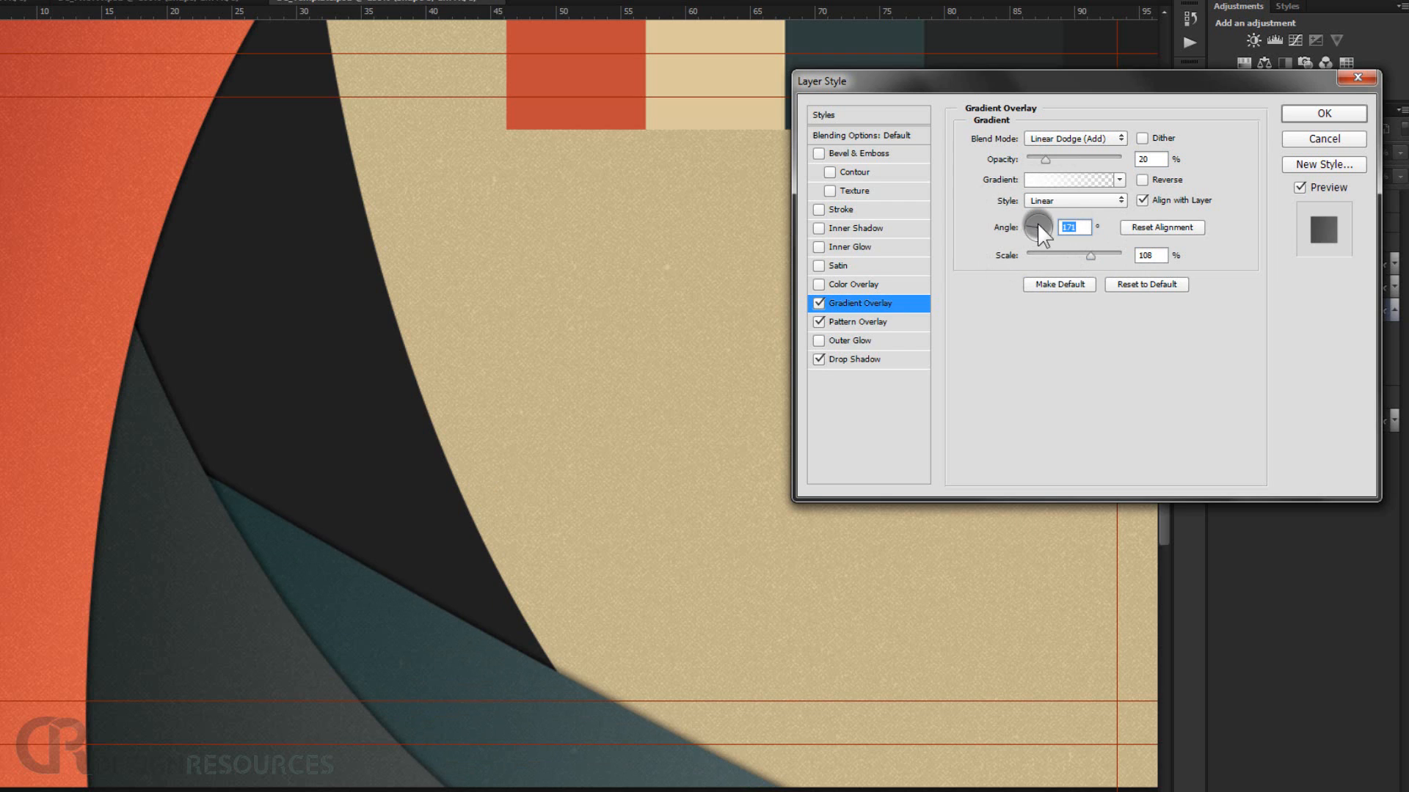
pyautogui.click(1325, 114)
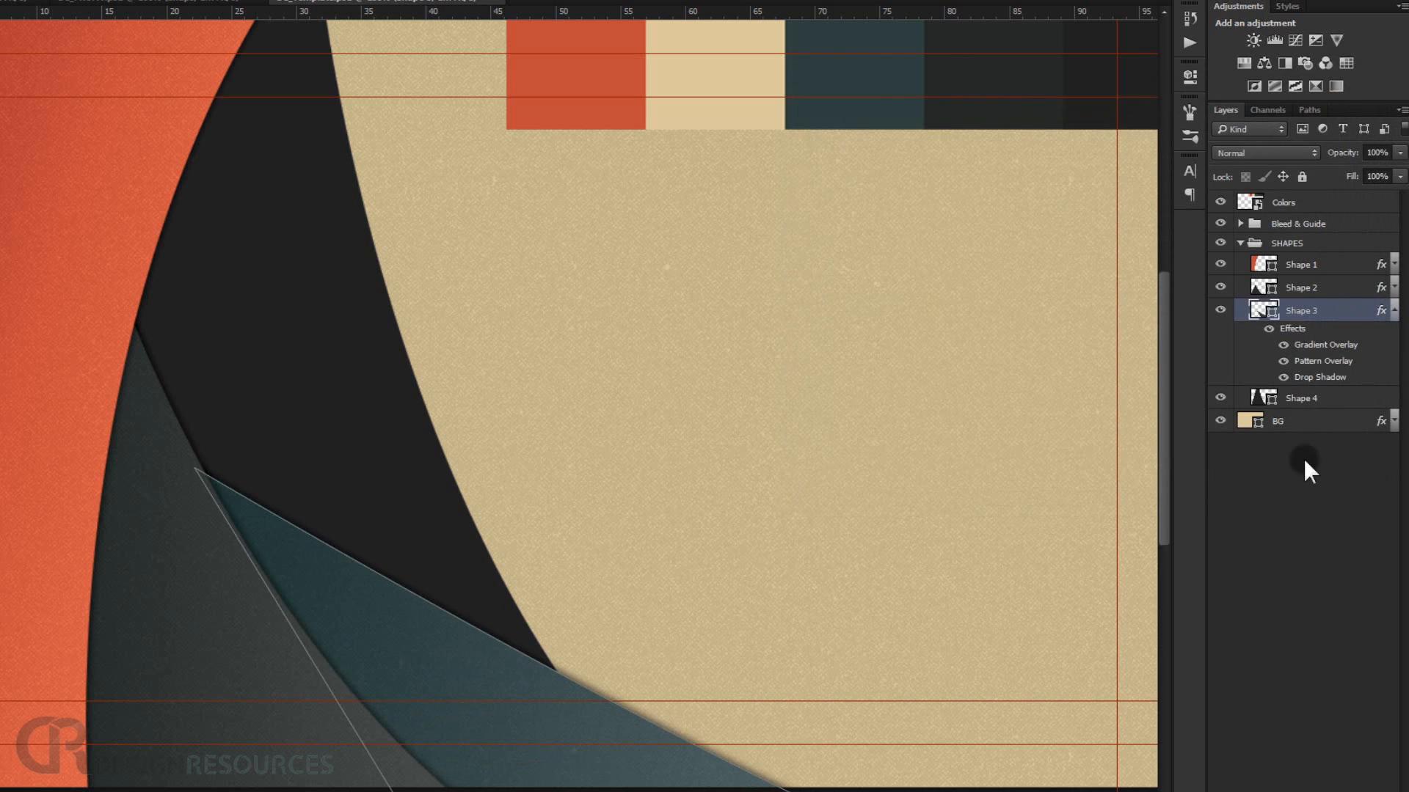
pyautogui.click(1313, 521)
pyautogui.click(1393, 310)
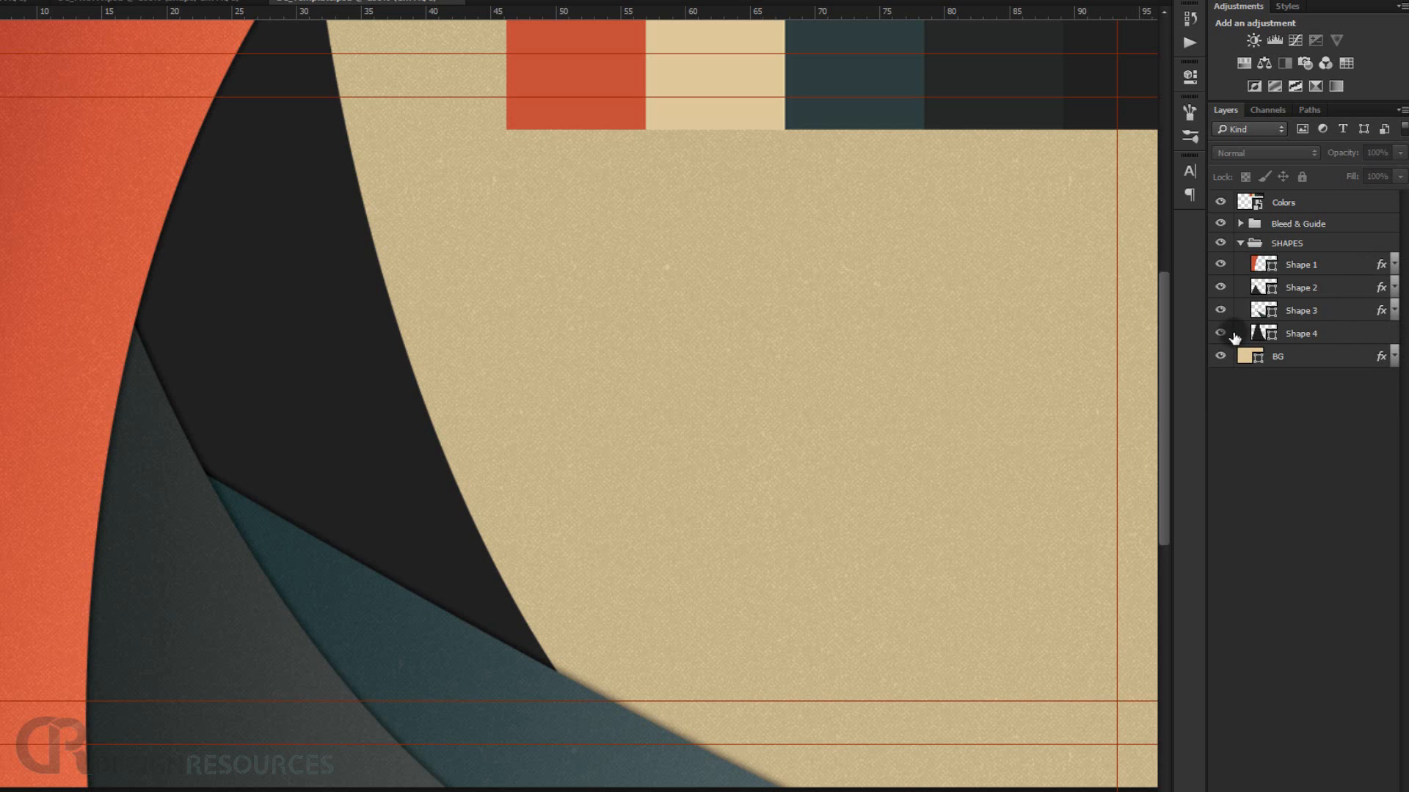
# Add a pattern overlay to Shape 4 using a light grey pattern at 50% scale.
pyautogui.doubleClick(1368, 337)
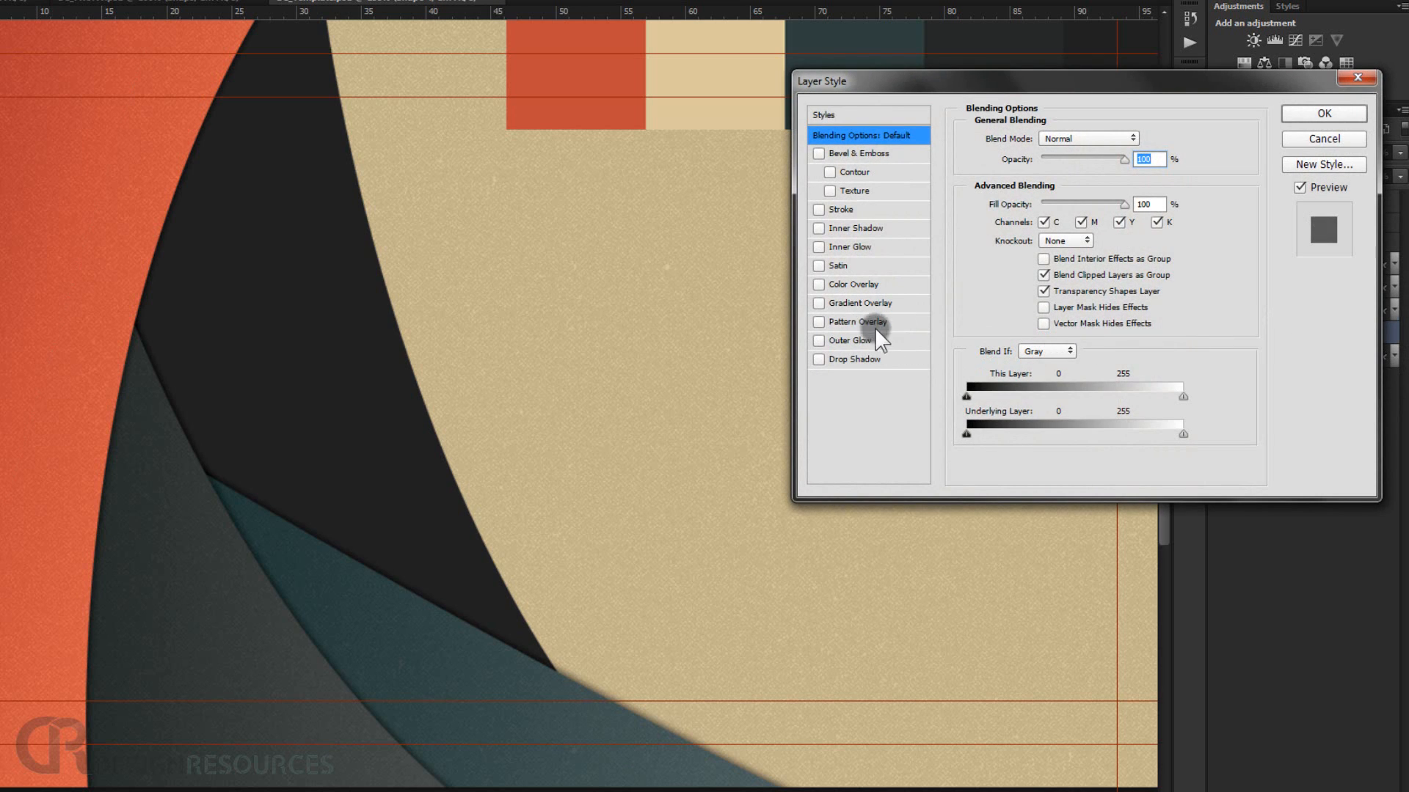
pyautogui.click(866, 321)
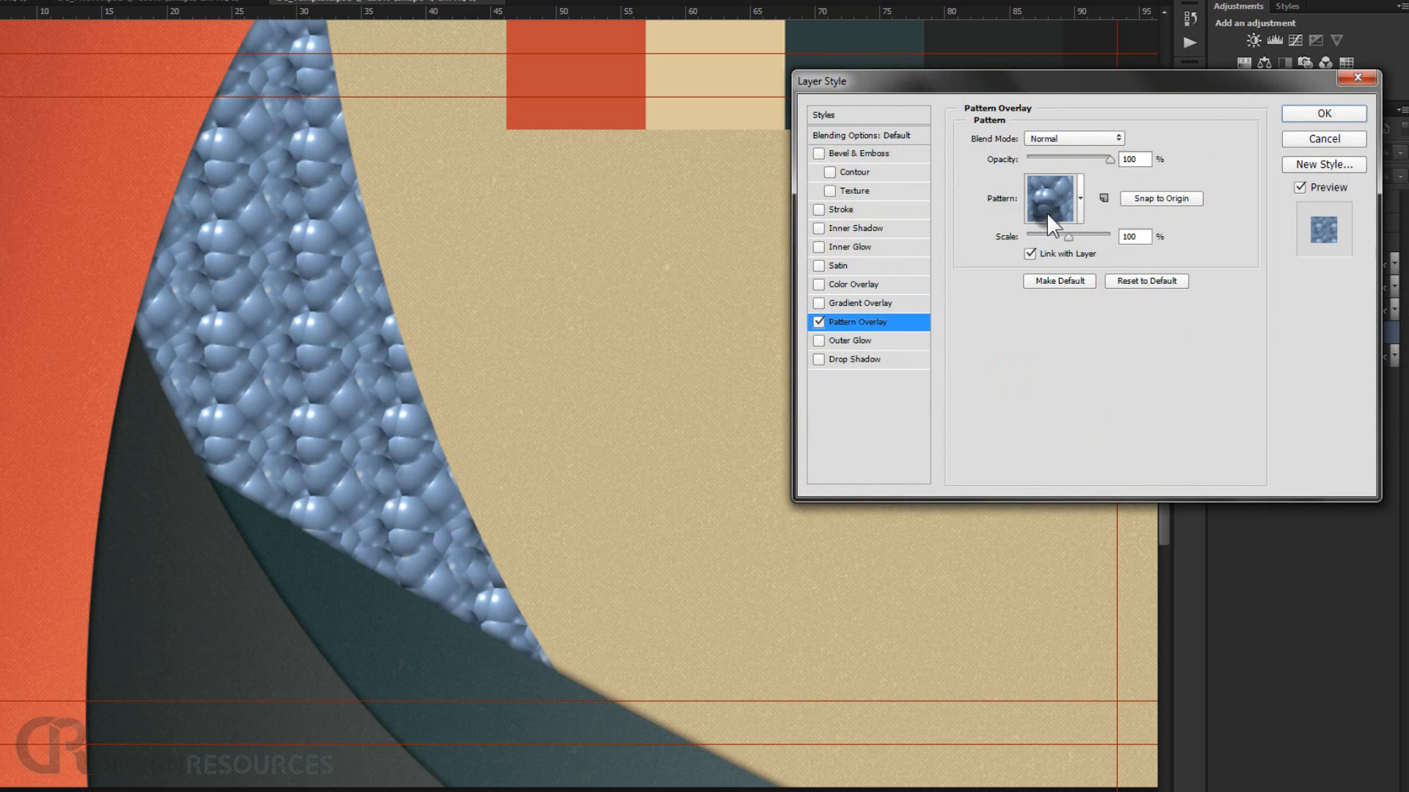
pyautogui.click(1080, 196)
pyautogui.click(1058, 316)
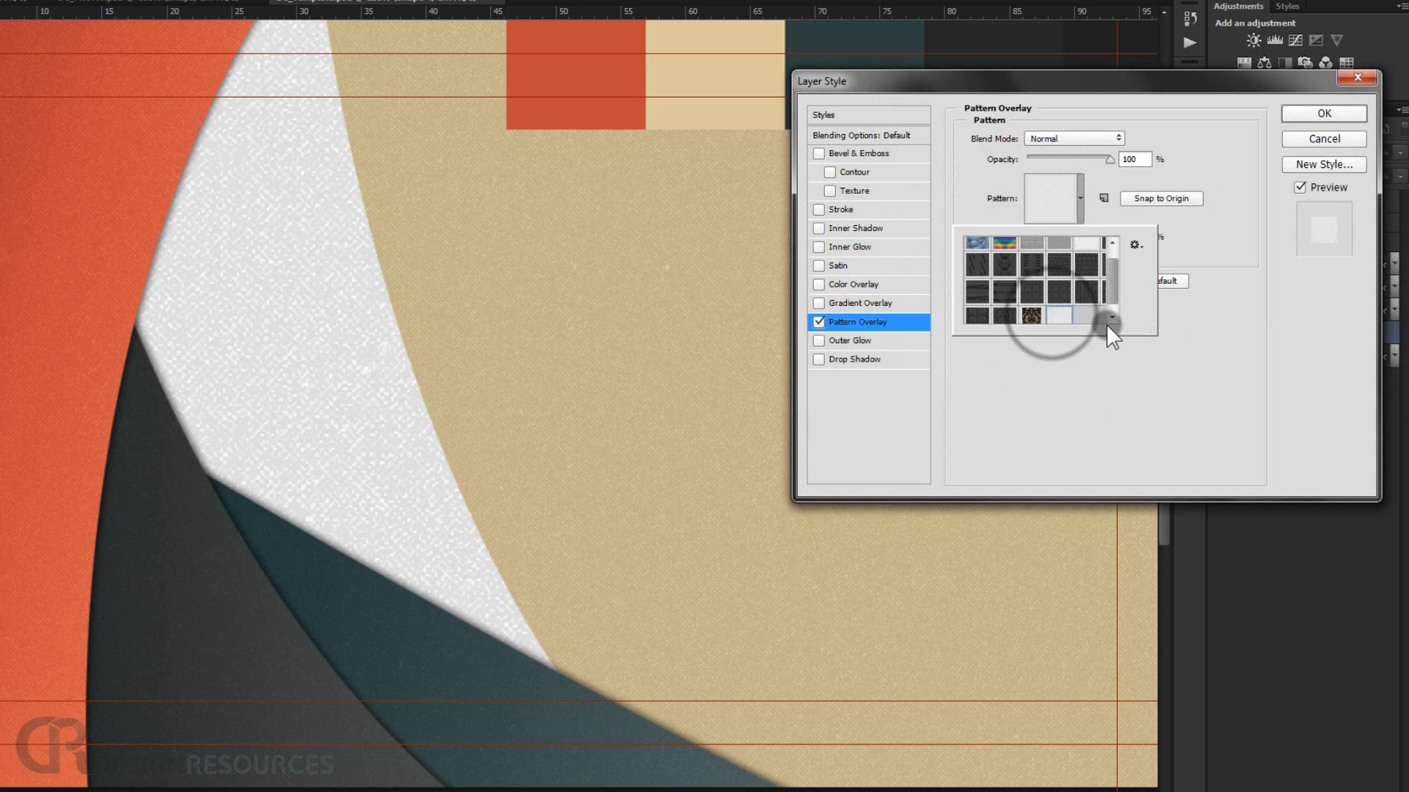
pyautogui.click(1195, 323)
pyautogui.moveTo(1140, 236); pyautogui.dragTo(1114, 237)
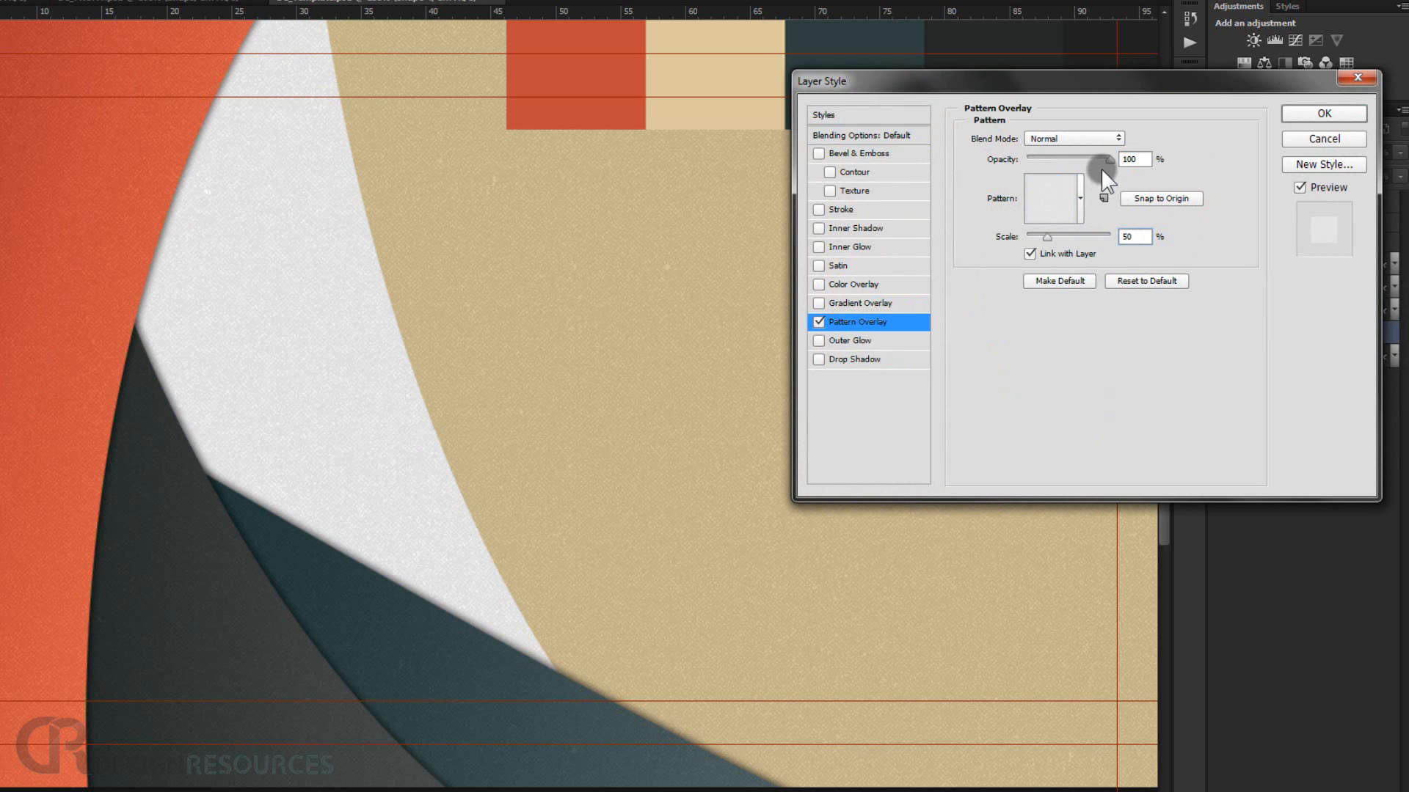
# Set Shape 4's pattern overlay blend mode to Linear Burn and apply the style.
pyautogui.click(1089, 136)
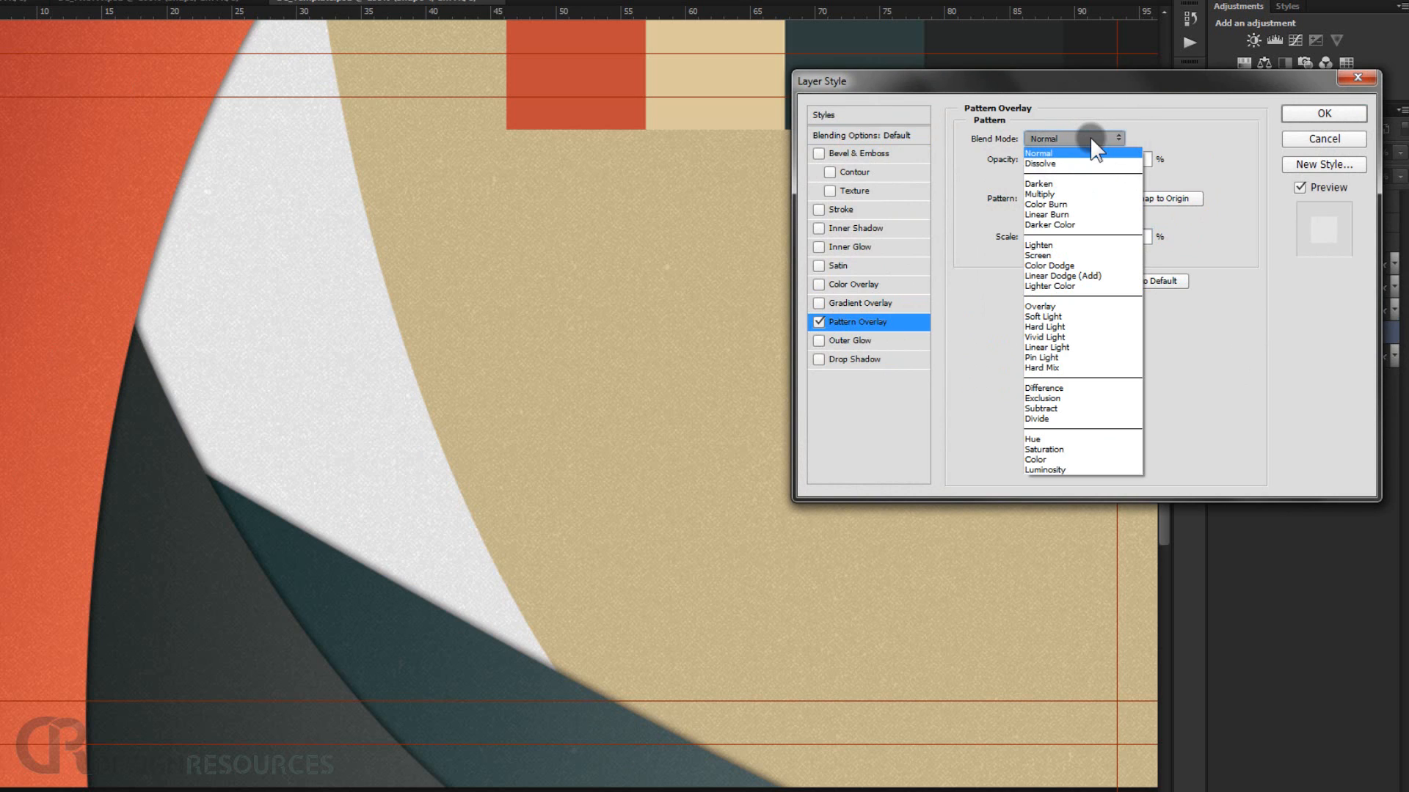
pyautogui.click(1078, 214)
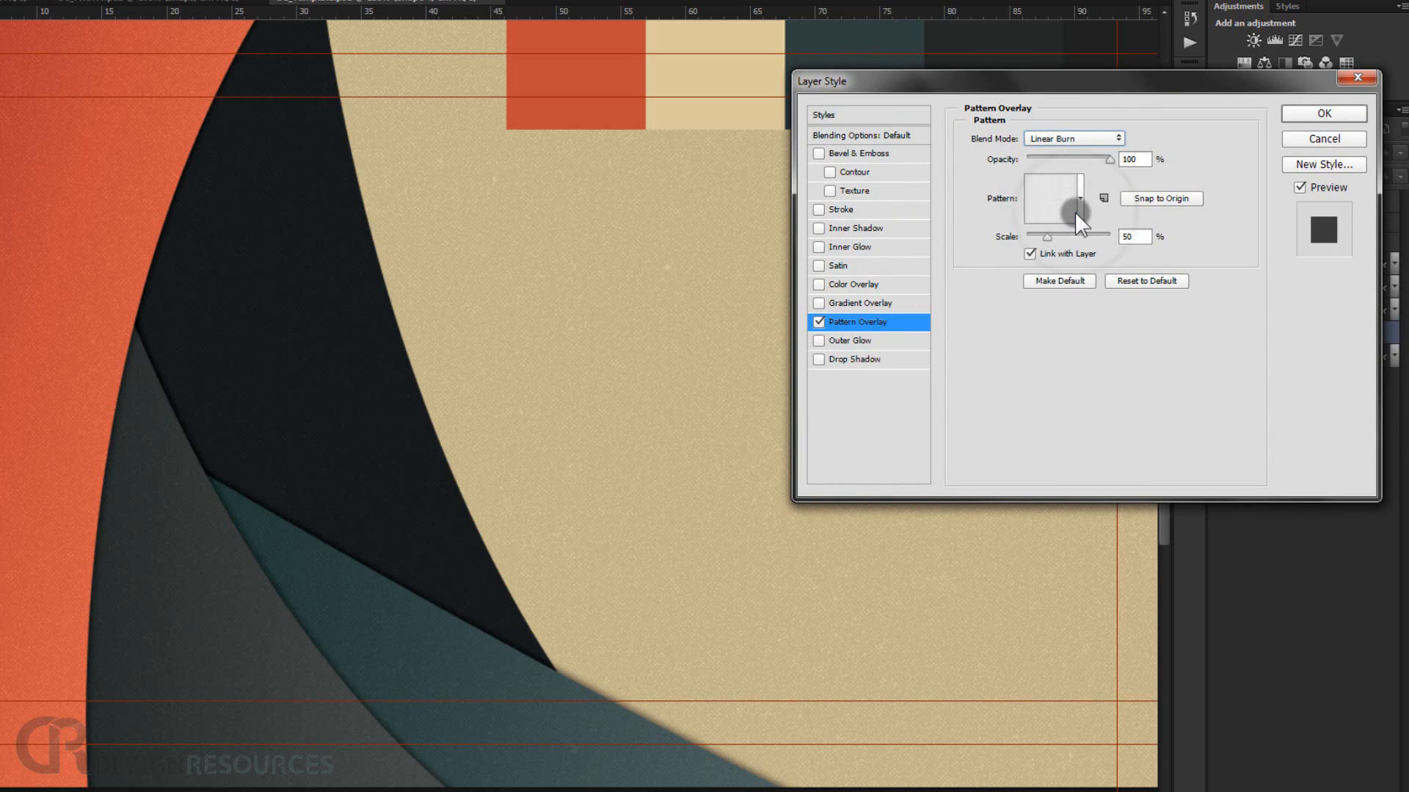
pyautogui.click(1320, 114)
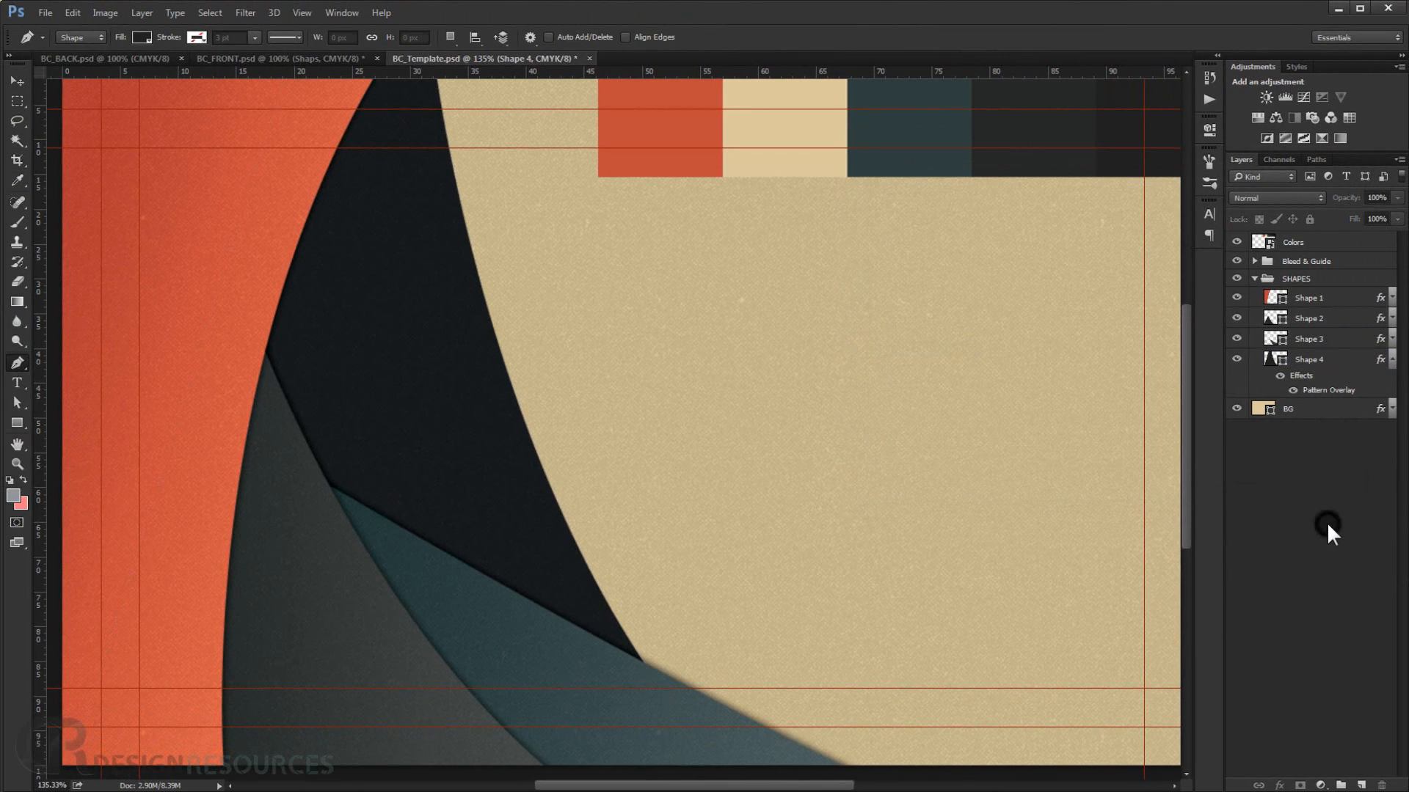
pyautogui.click(1327, 521)
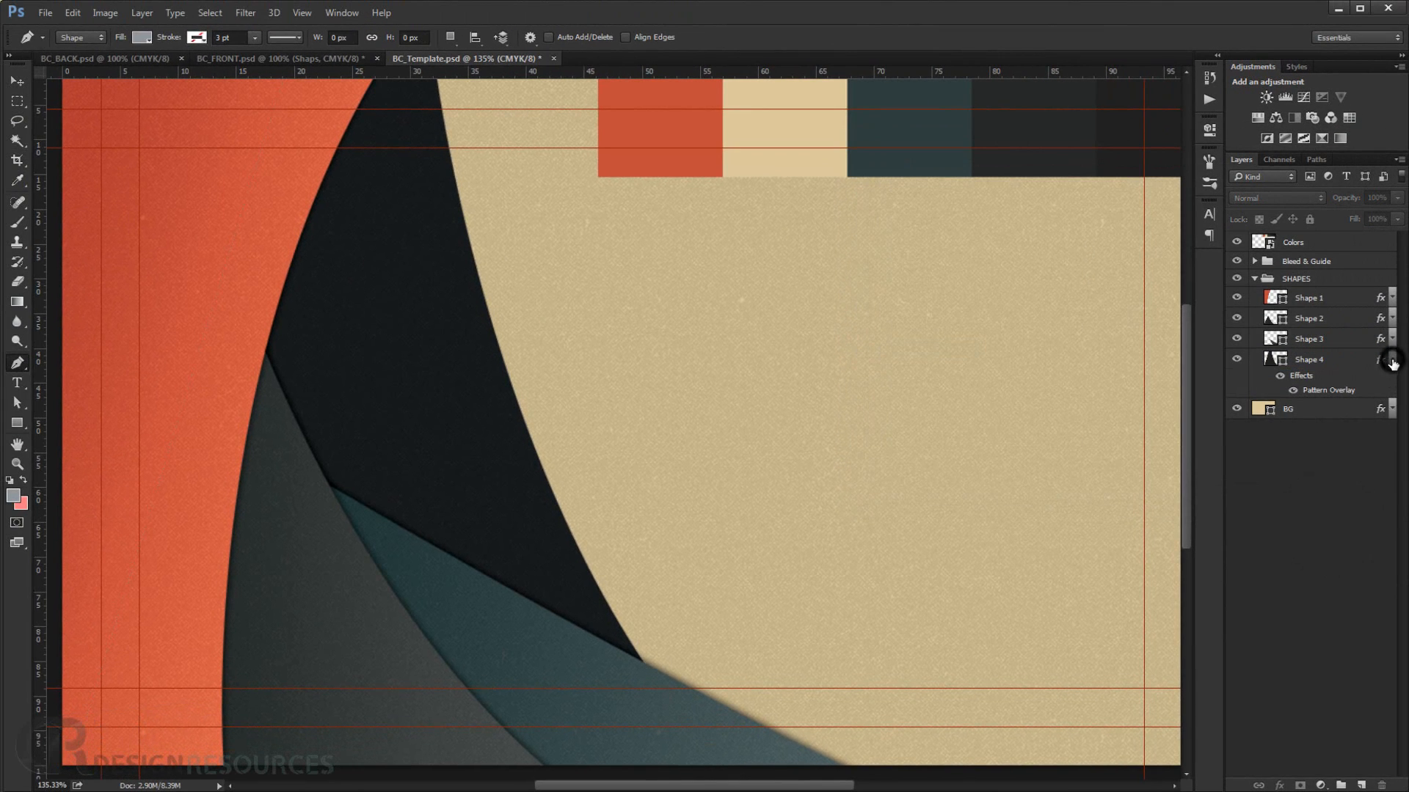
pyautogui.click(1392, 359)
pyautogui.scroll(-3, 757, 467)
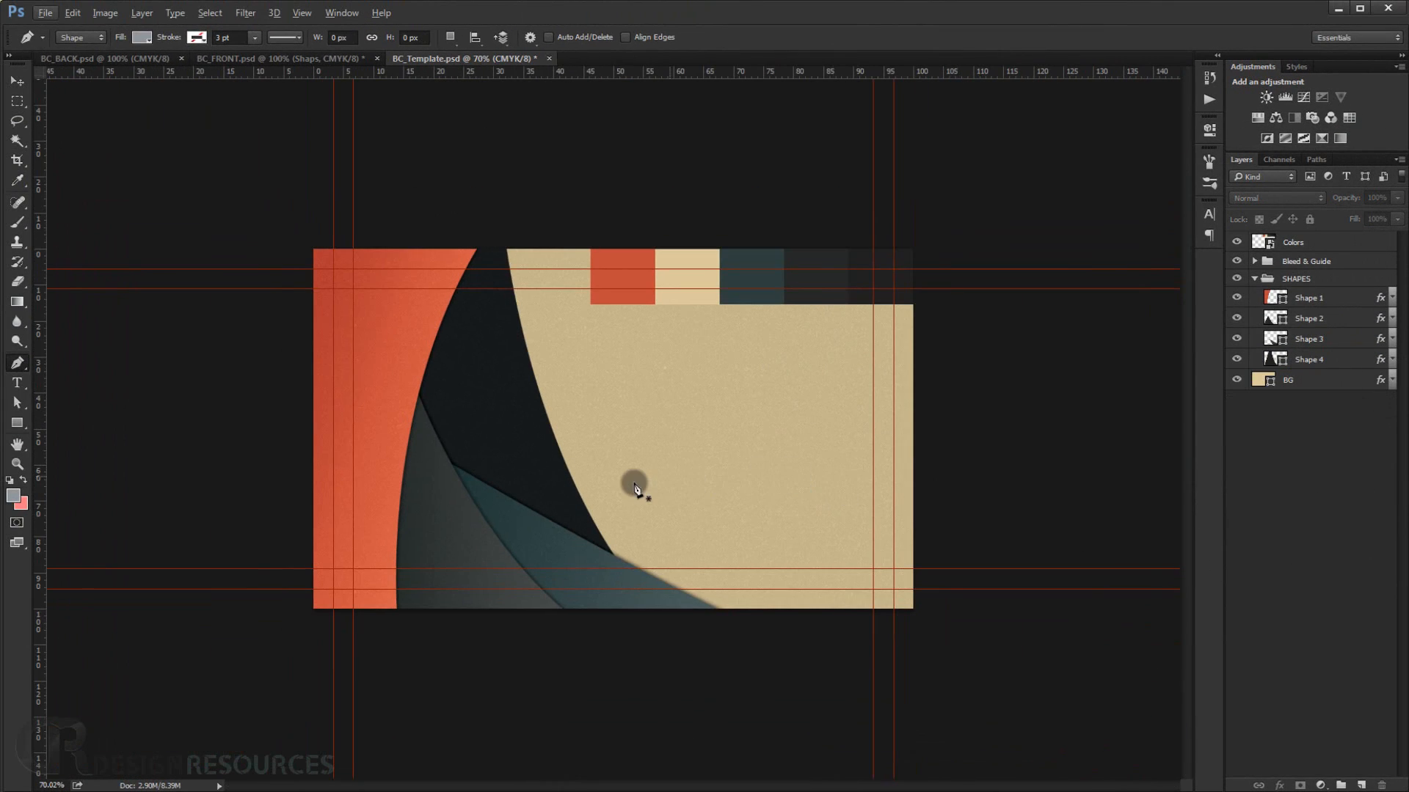
pyautogui.scroll(1, 632, 481)
pyautogui.scroll(2, 713, 473)
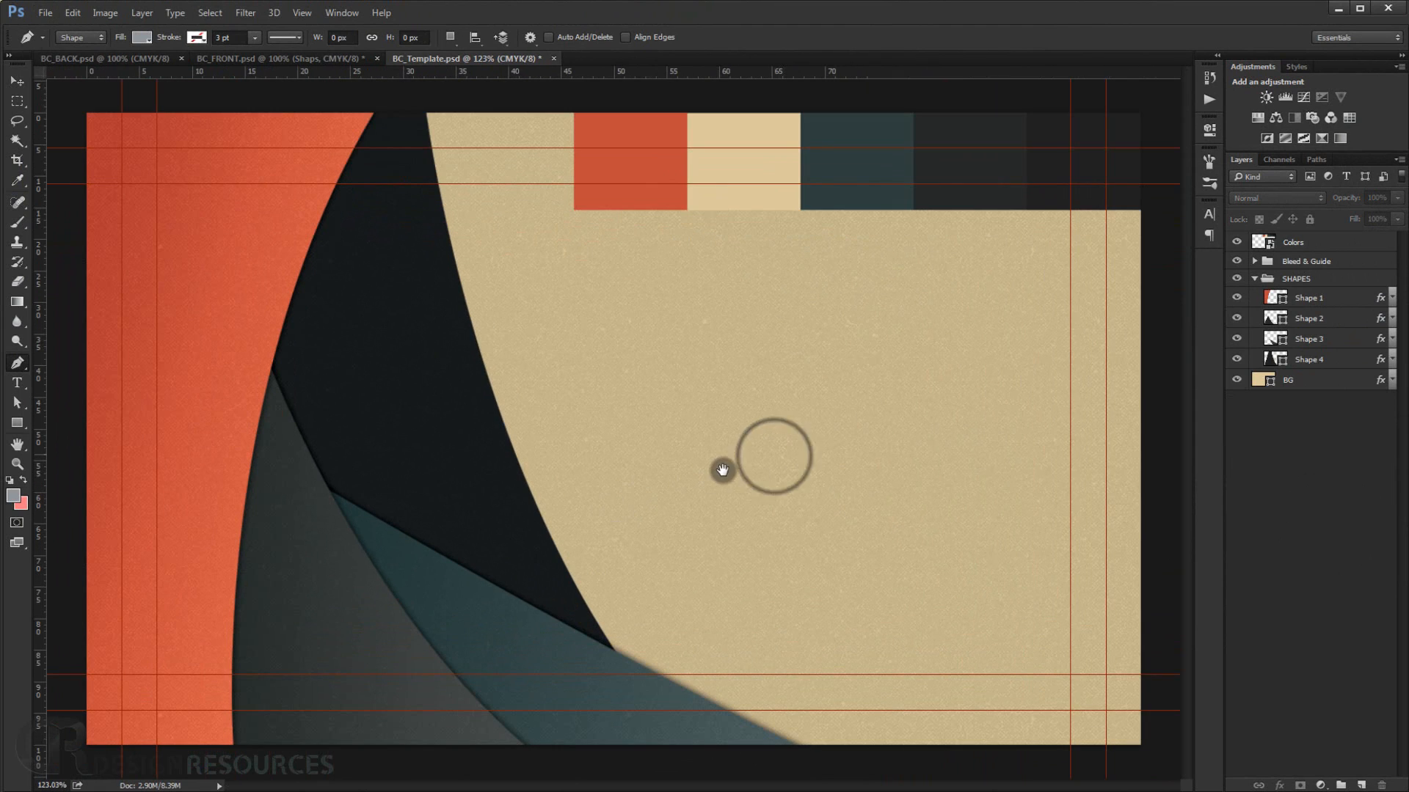
pyautogui.scroll(-3, 720, 464)
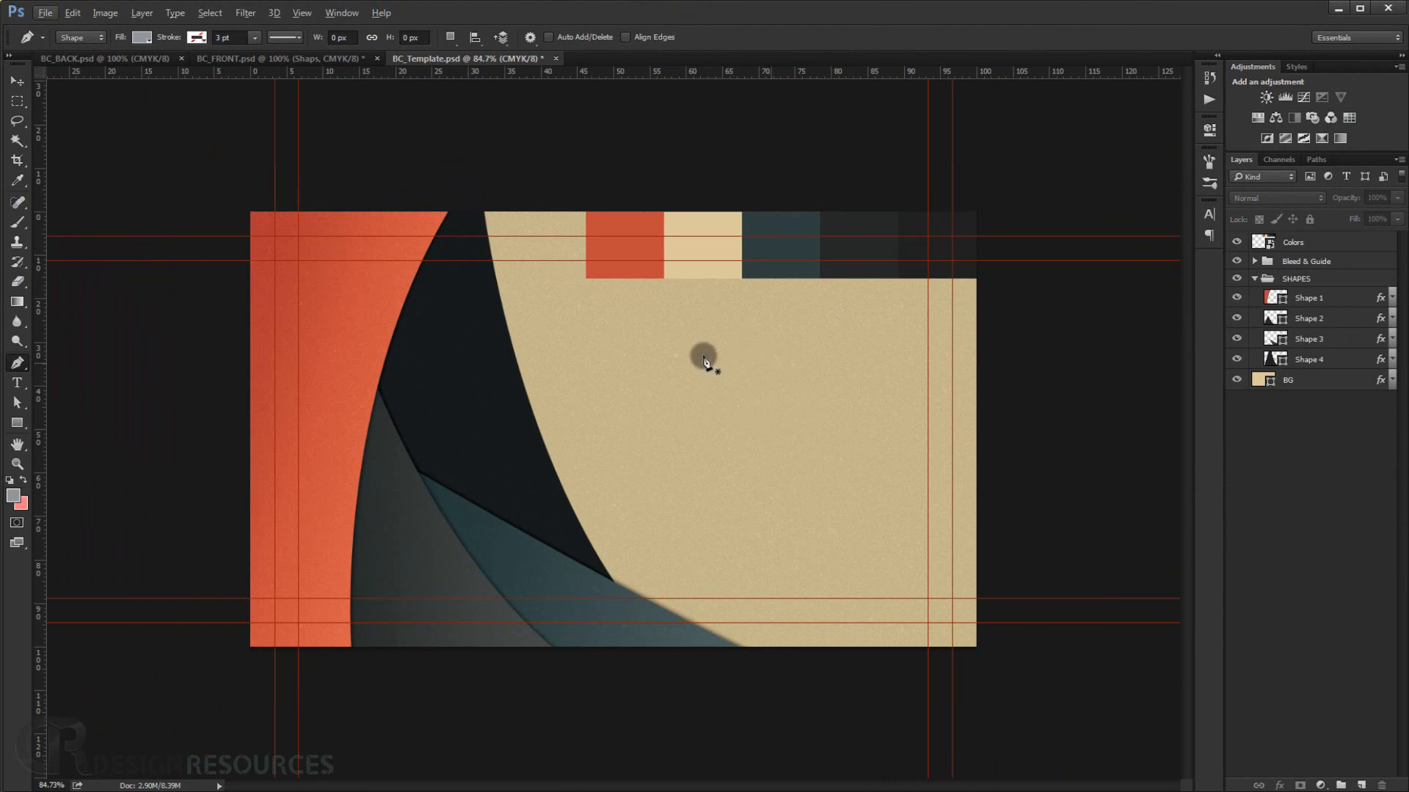
# Copy the LOGO layer from BC_FRONT into the template document.
pyautogui.click(16, 81)
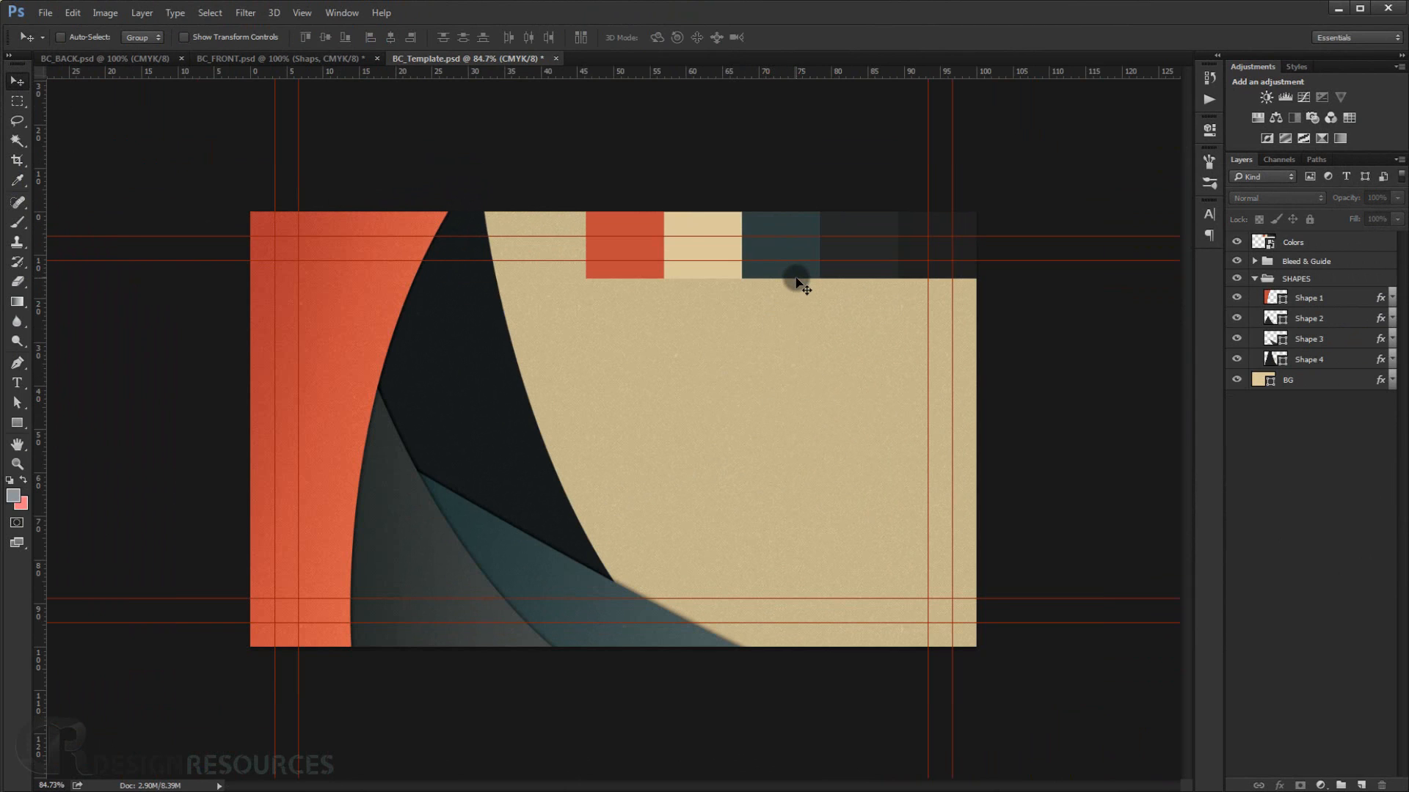
pyautogui.click(325, 55)
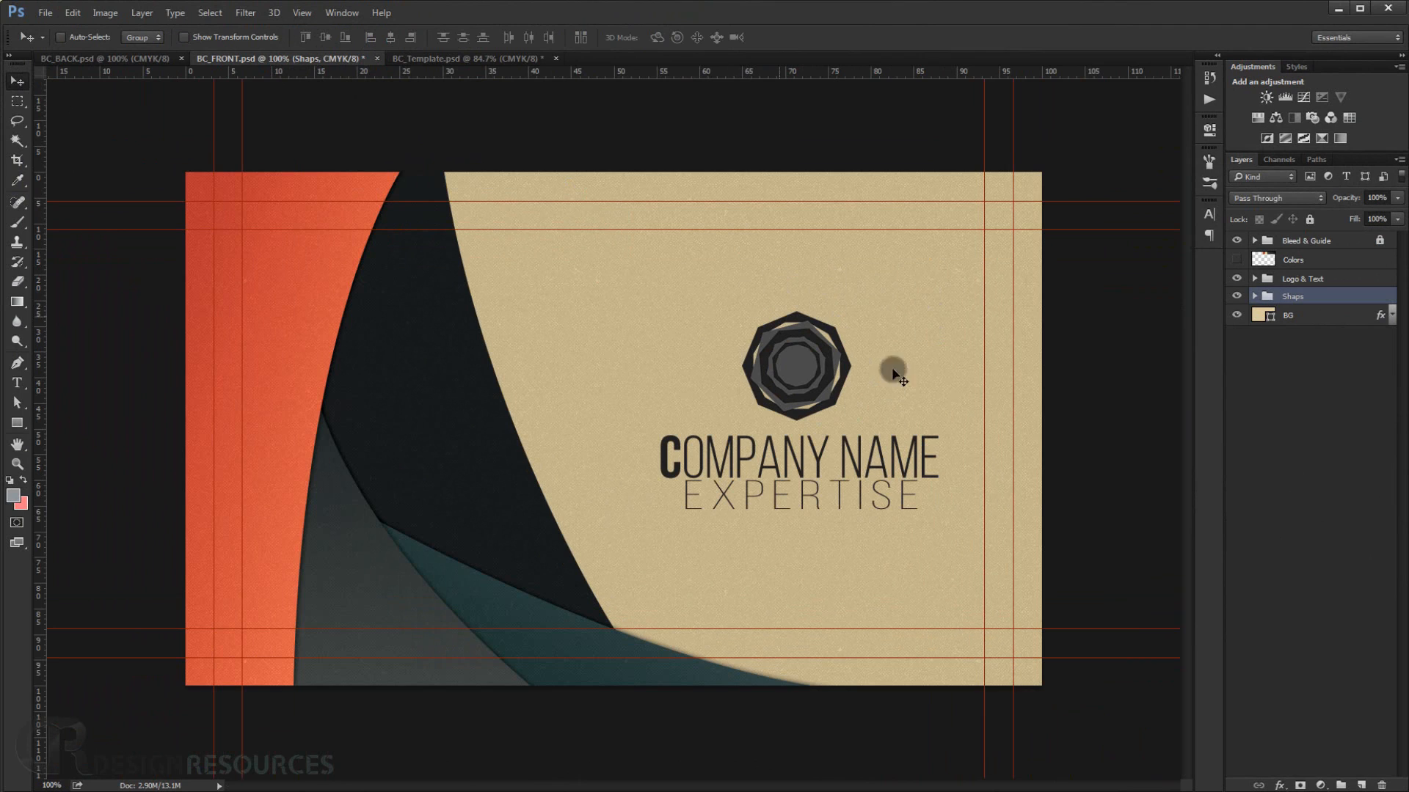
pyautogui.click(1257, 282)
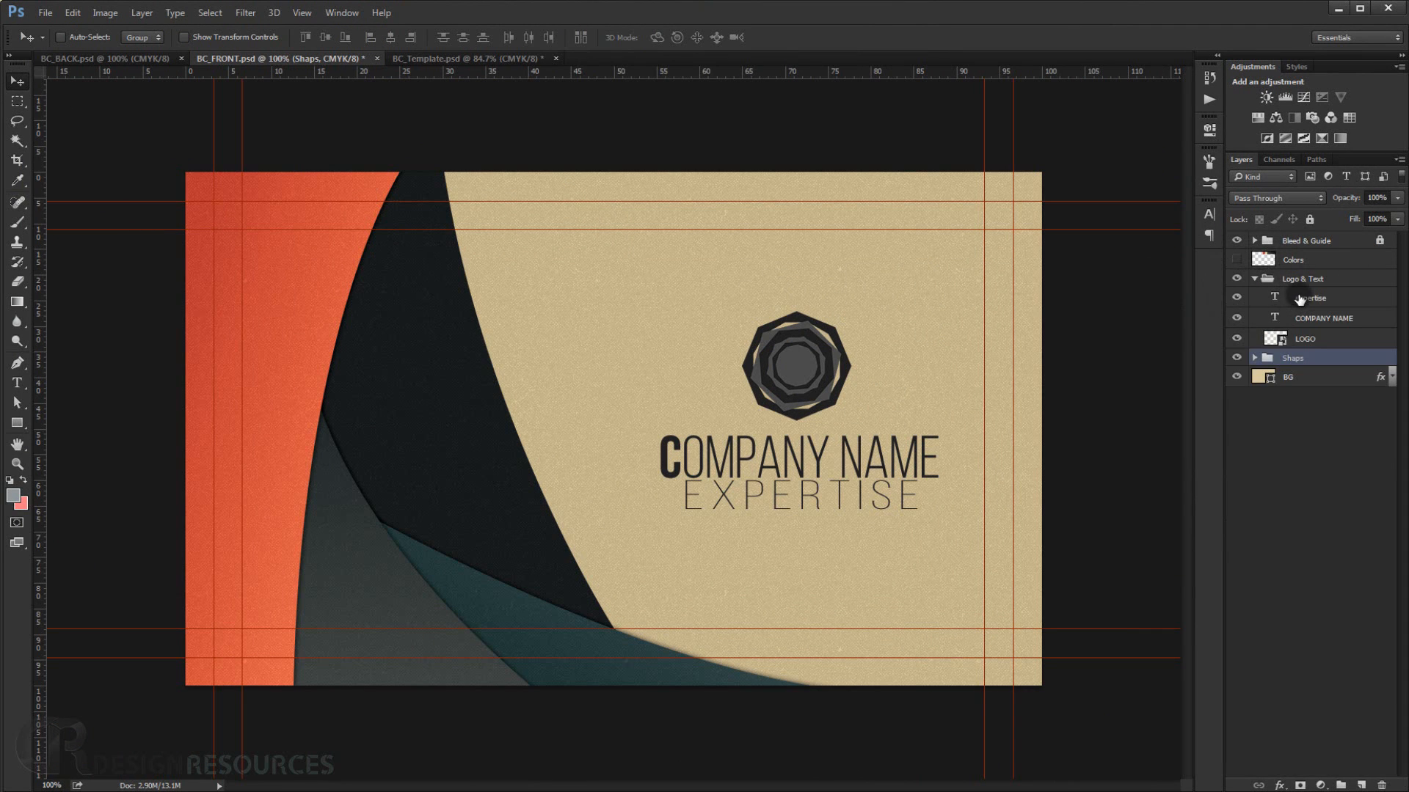
pyautogui.click(1320, 336)
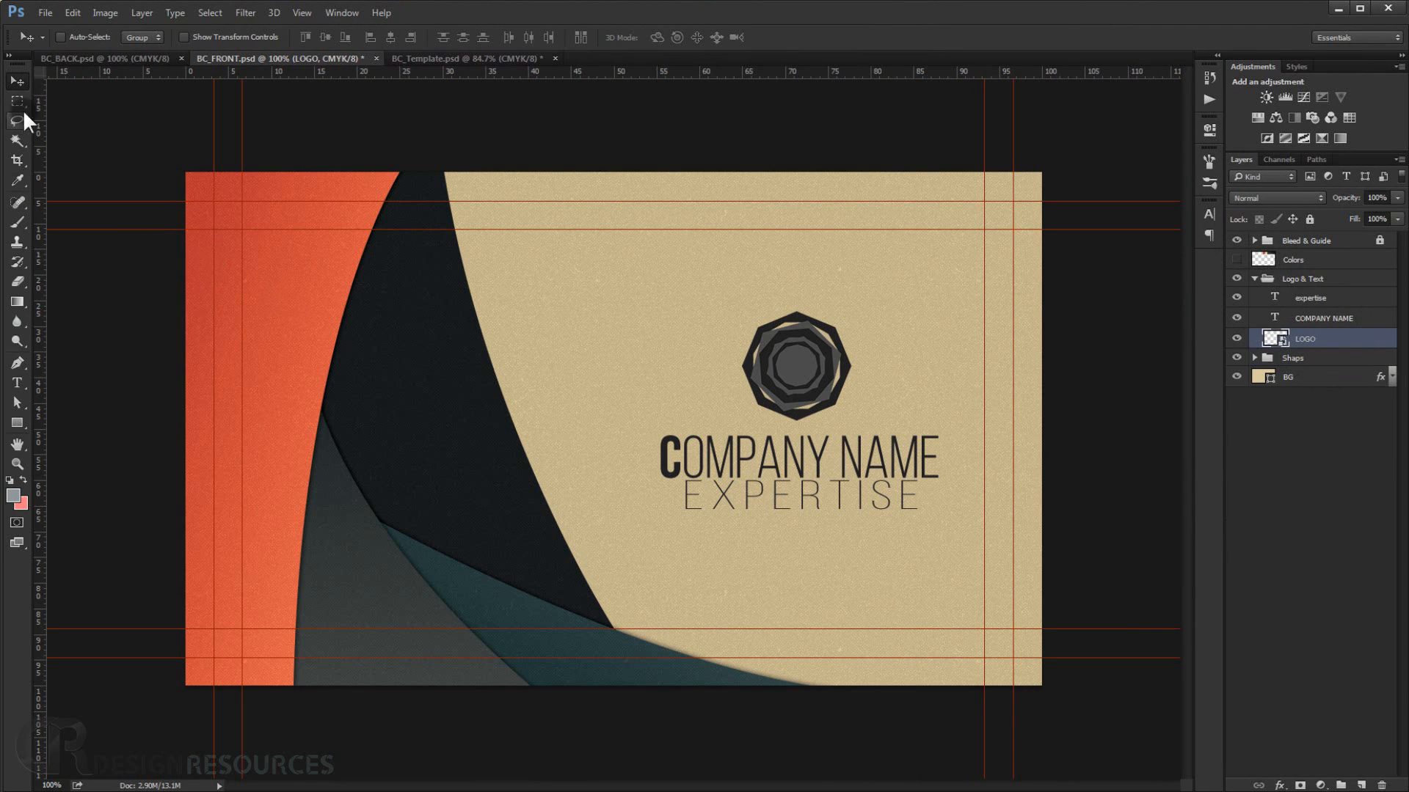
pyautogui.moveTo(814, 364); pyautogui.dragTo(776, 394)
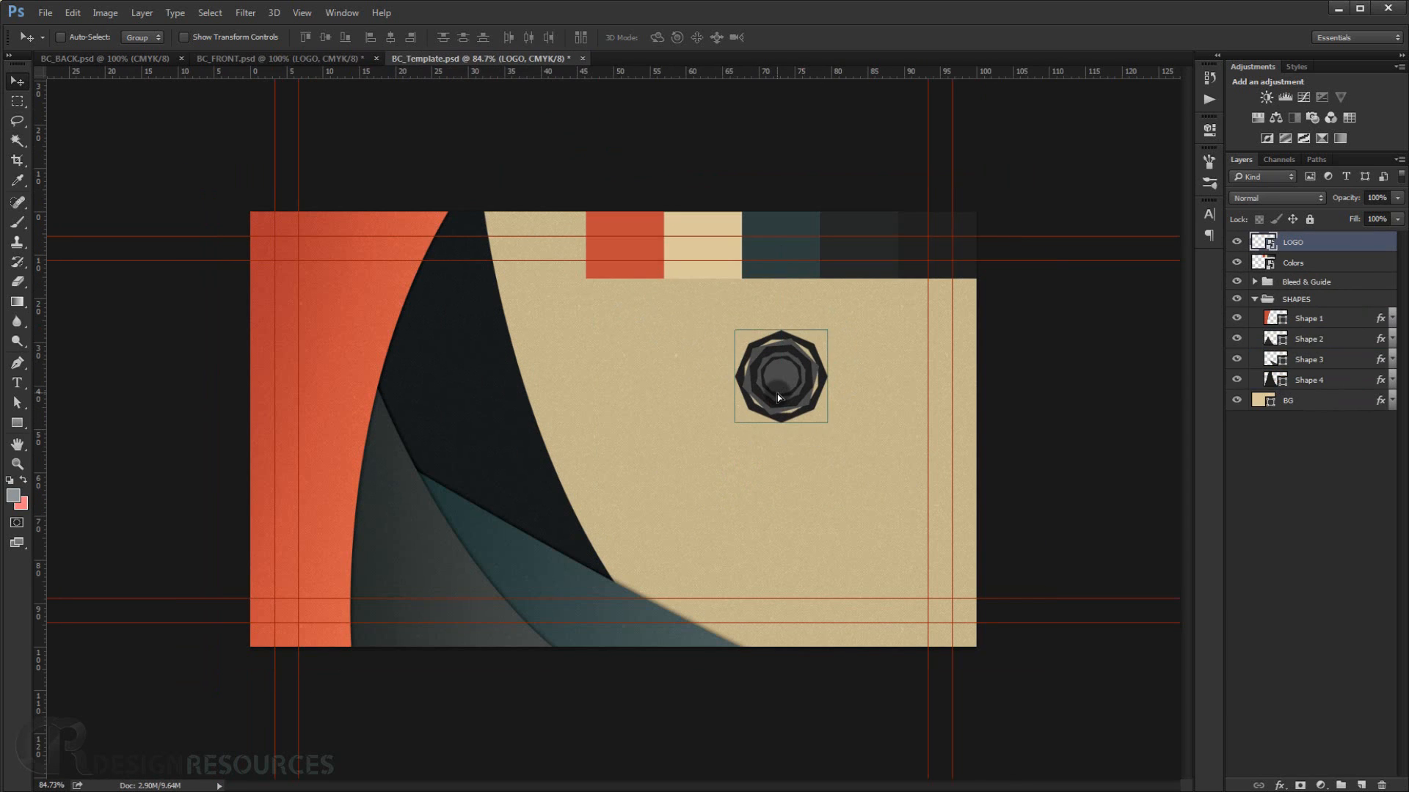
pyautogui.hotkey('ctrl', 'z')
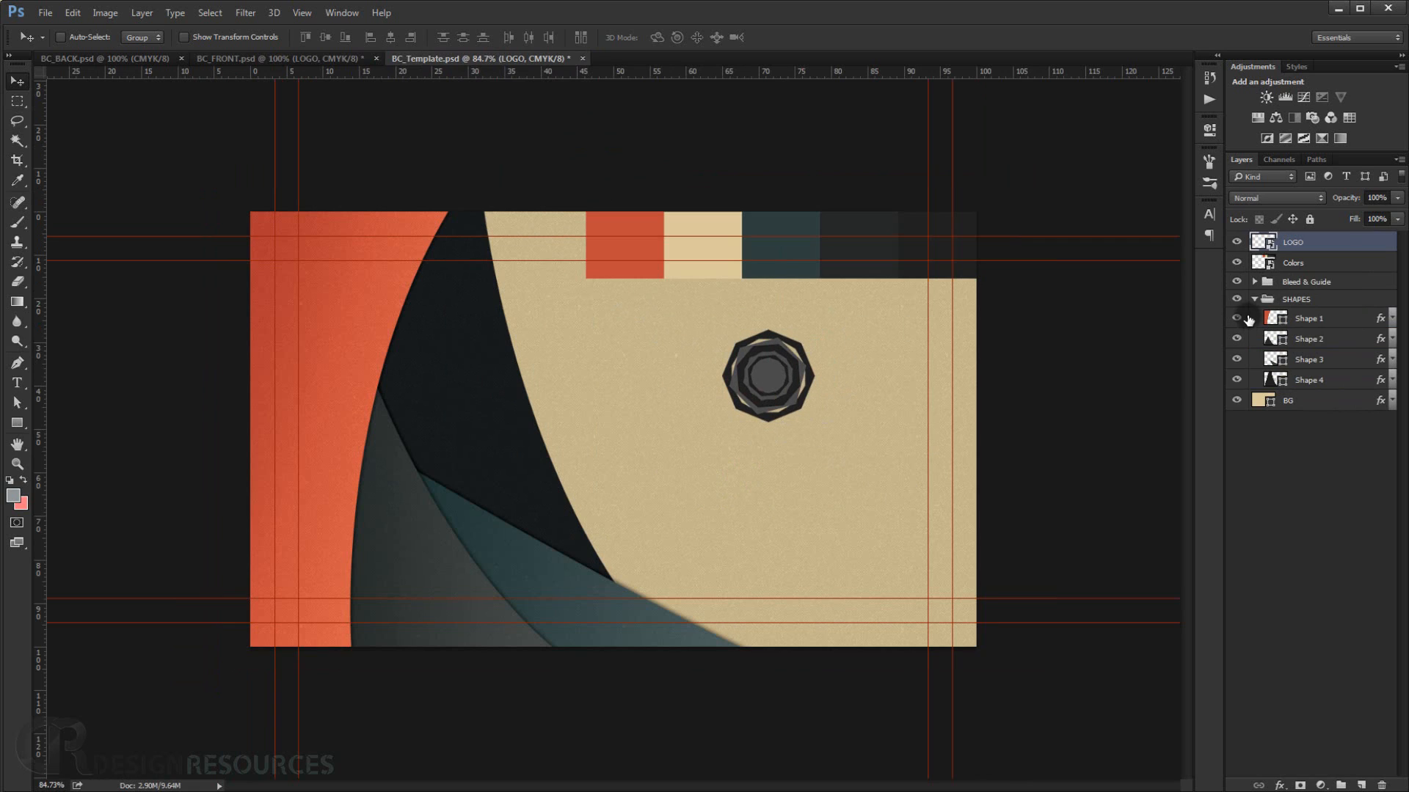
# Hide the Colors layer and move it to the top of the layer stack.
pyautogui.click(1237, 262)
pyautogui.moveTo(1295, 262); pyautogui.dragTo(1295, 237)
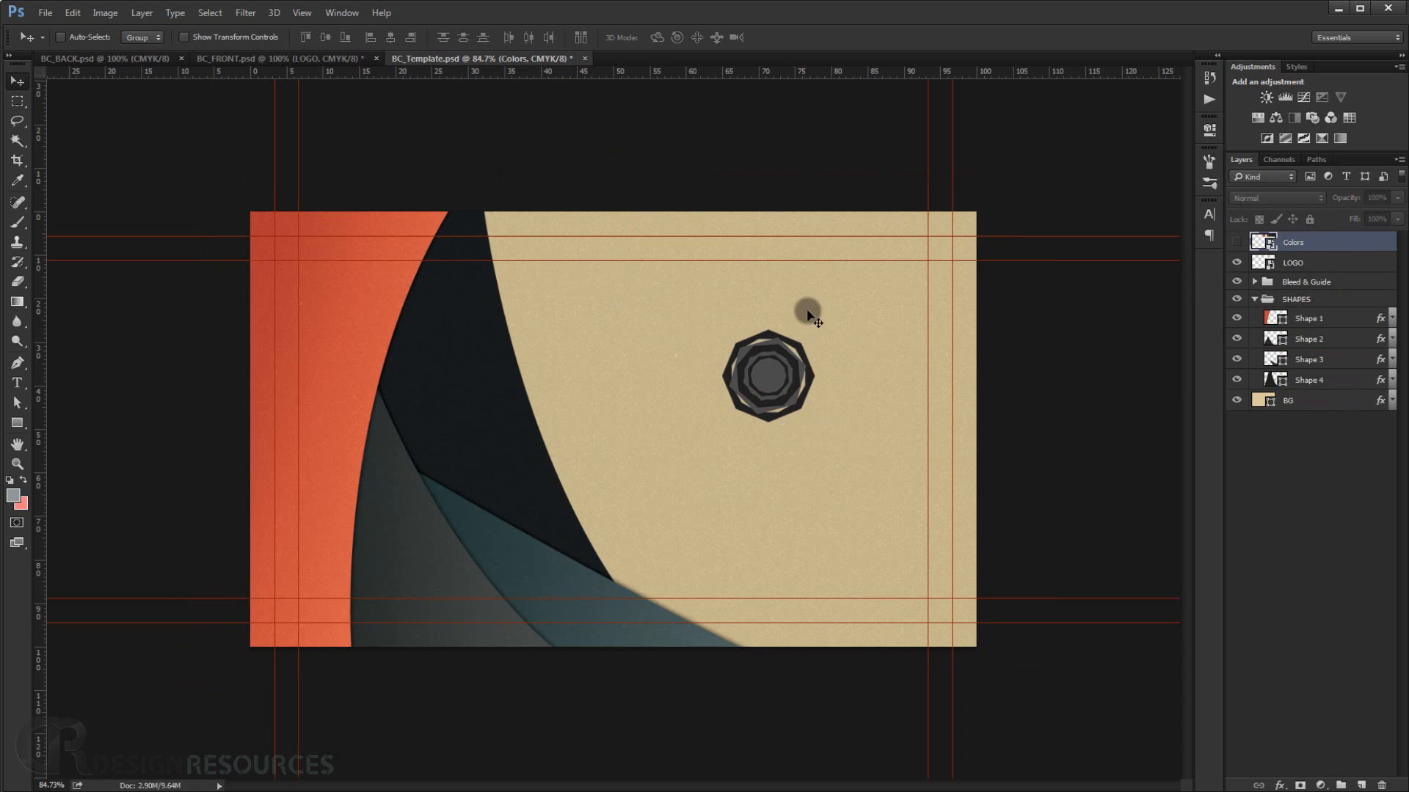
pyautogui.scroll(3, 787, 396)
pyautogui.moveTo(835, 380); pyautogui.dragTo(836, 376)
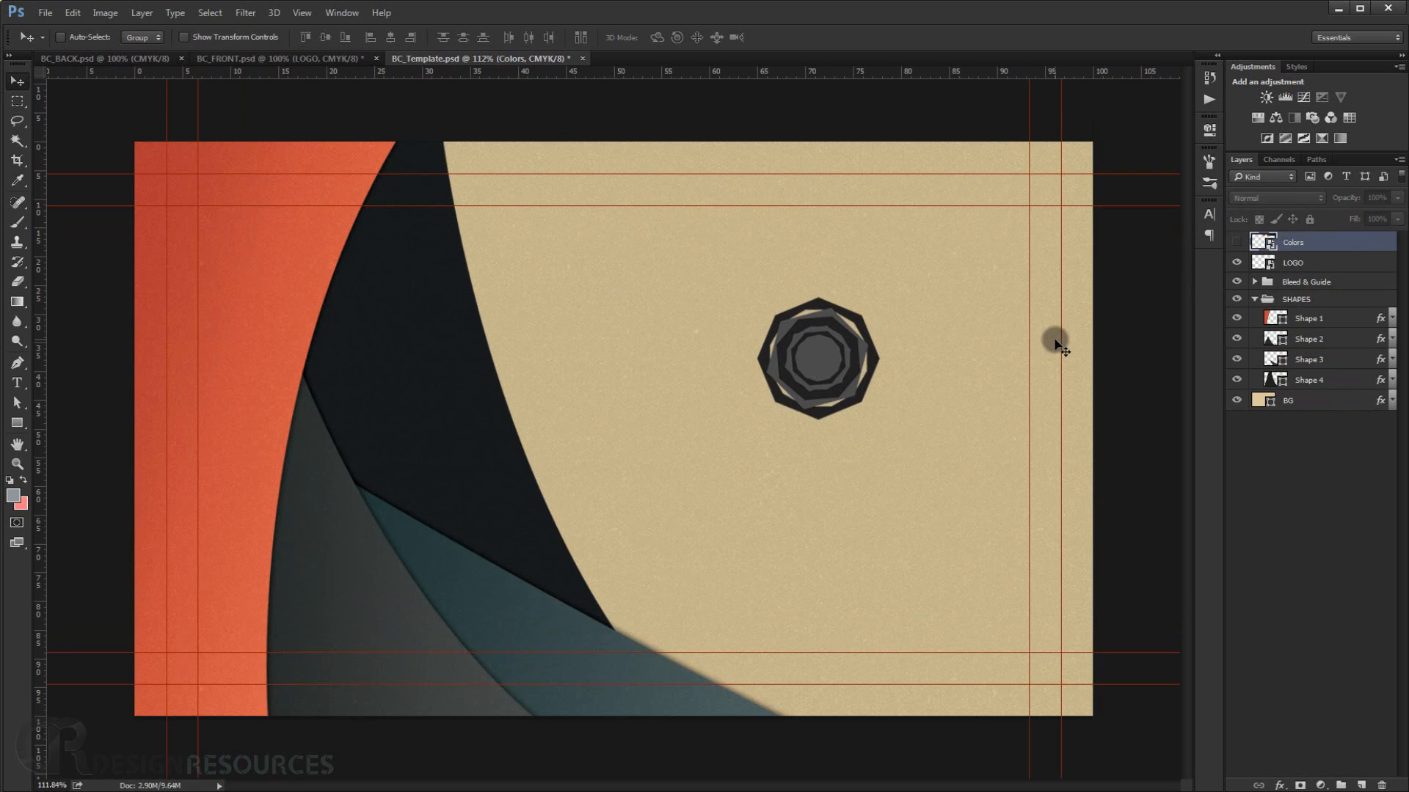
pyautogui.moveTo(1056, 343); pyautogui.dragTo(1091, 337)
# Move the logo up and to the right on the beige area of the card.
pyautogui.click(1291, 263)
pyautogui.moveTo(798, 396); pyautogui.dragTo(831, 355)
pyautogui.scroll(-3, 812, 418)
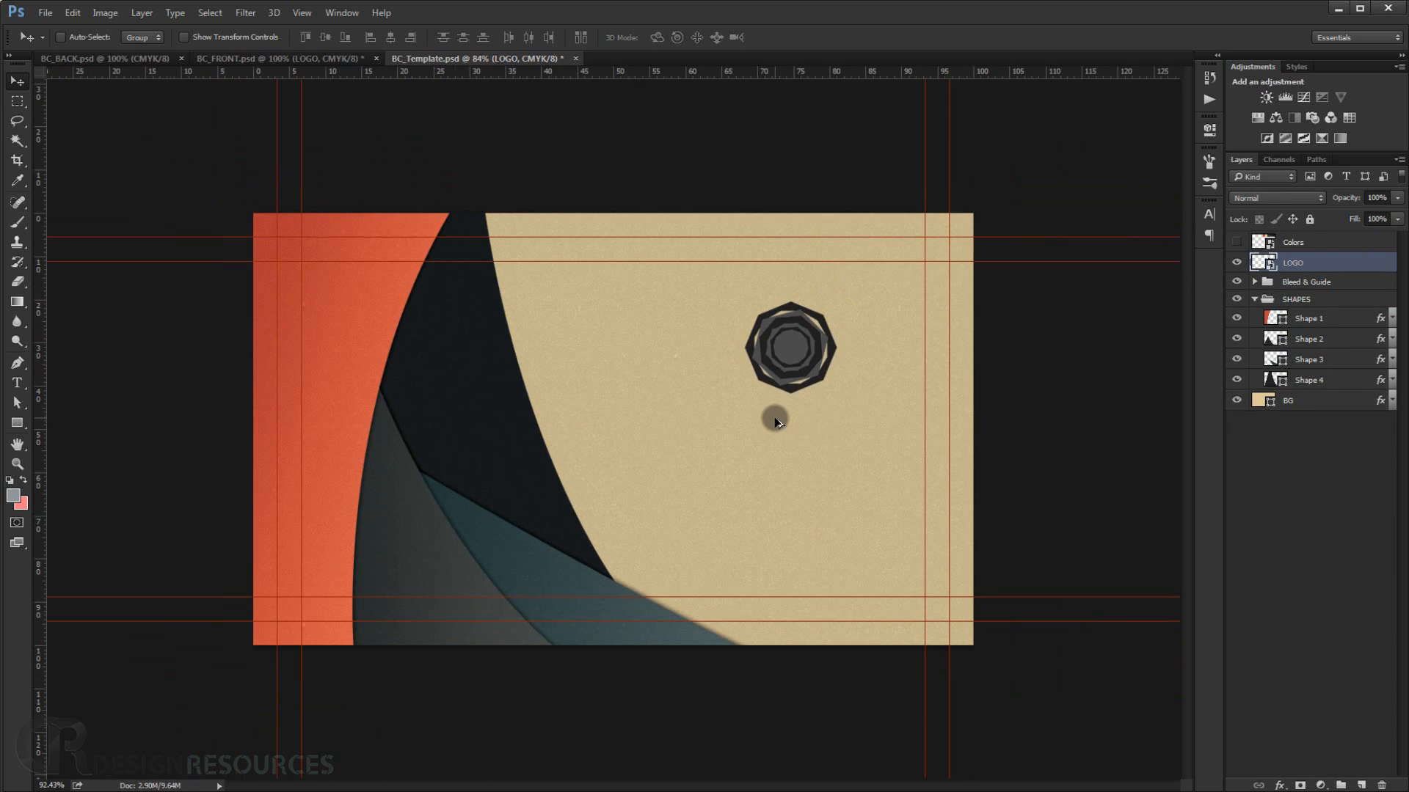
pyautogui.scroll(2, 770, 418)
# Add a text layer reading COMPANY NAME and place it just below the logo.
pyautogui.click(17, 383)
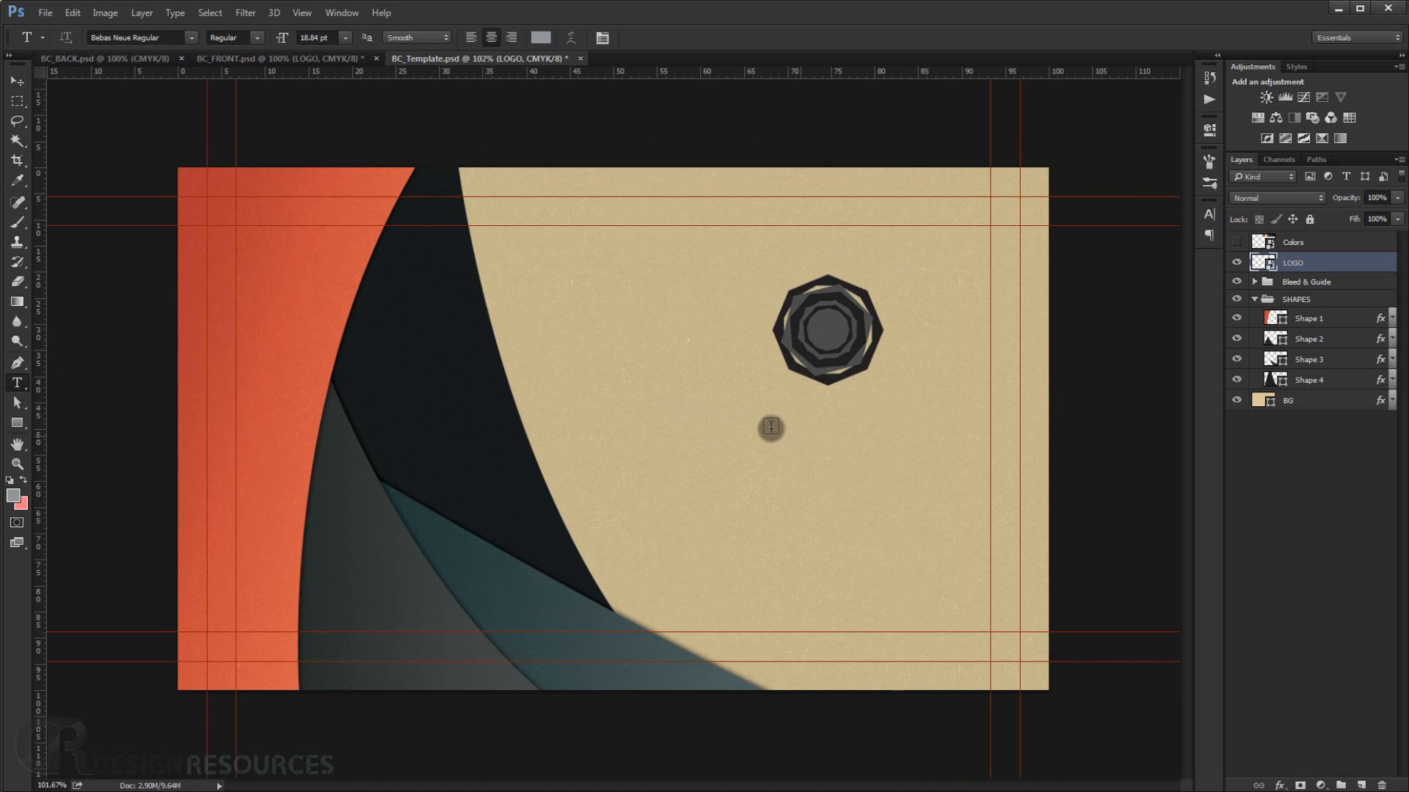
pyautogui.click(682, 441)
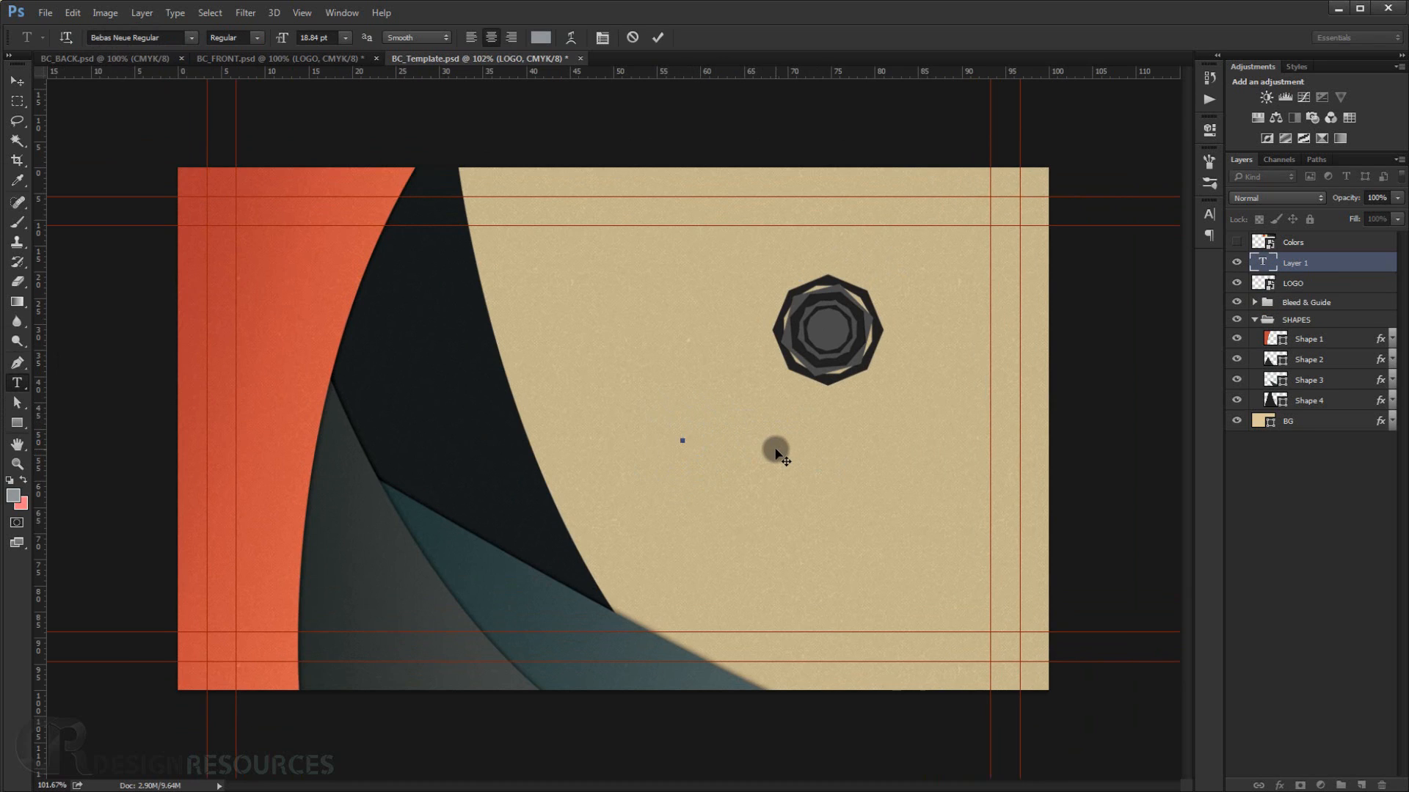
pyautogui.write('COM')
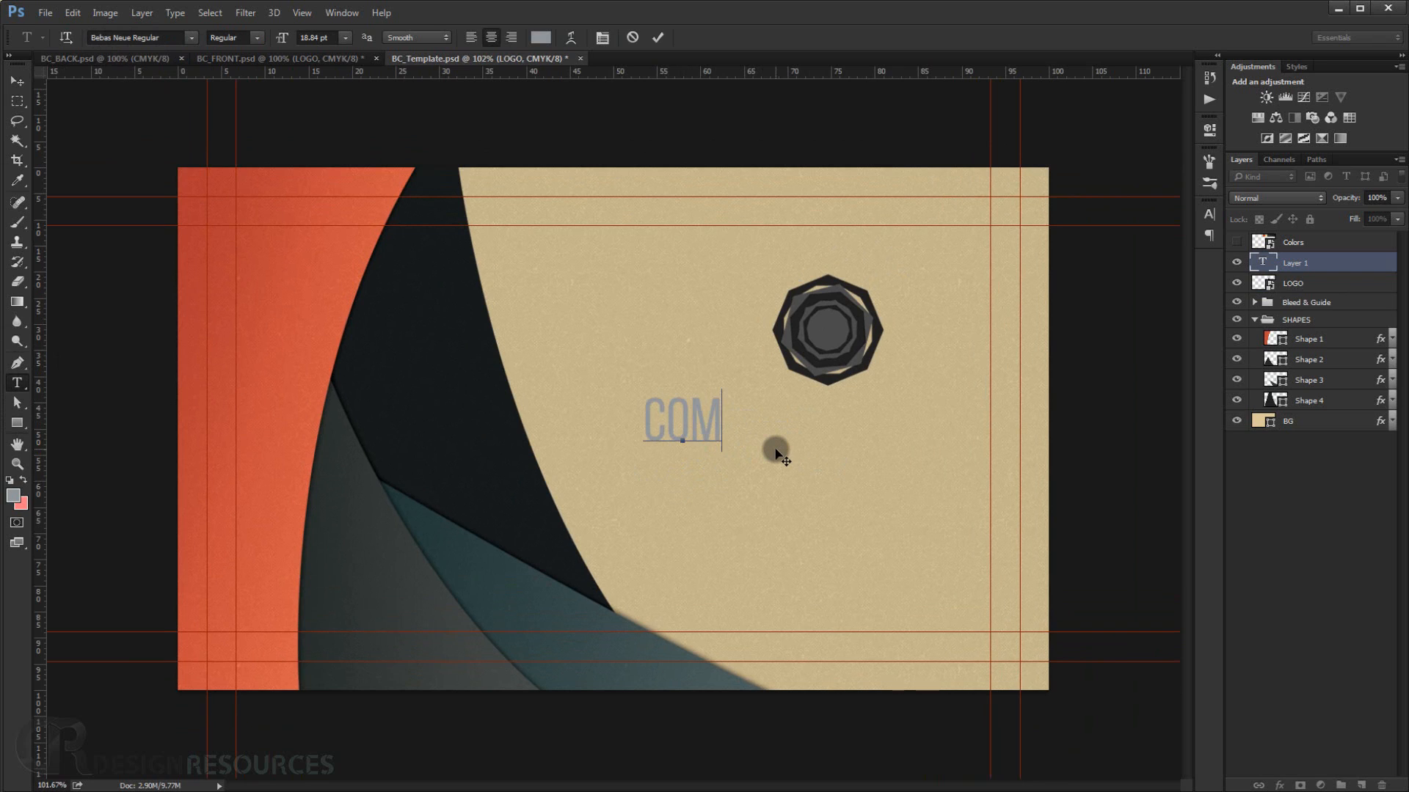
pyautogui.write('PANY')
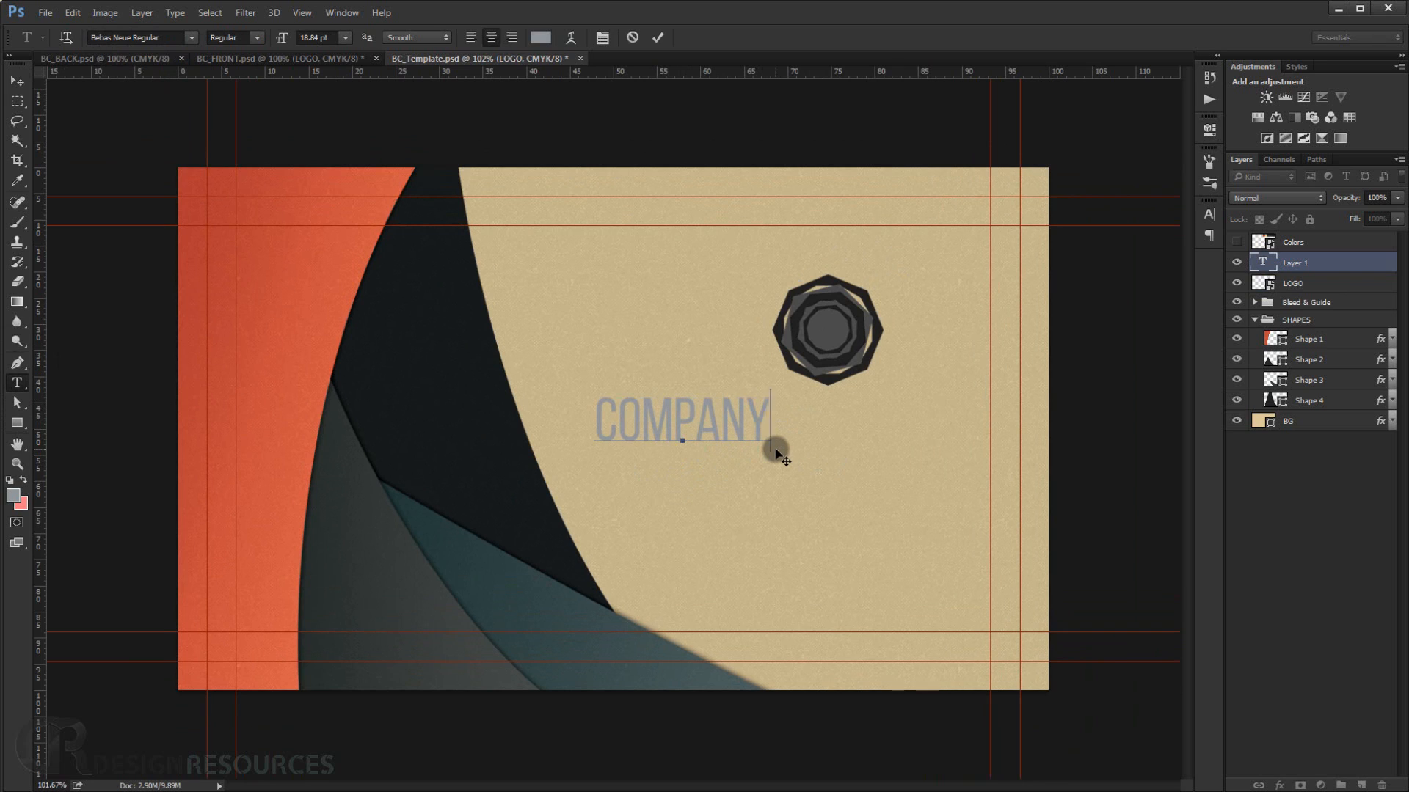
pyautogui.write(' NAME')
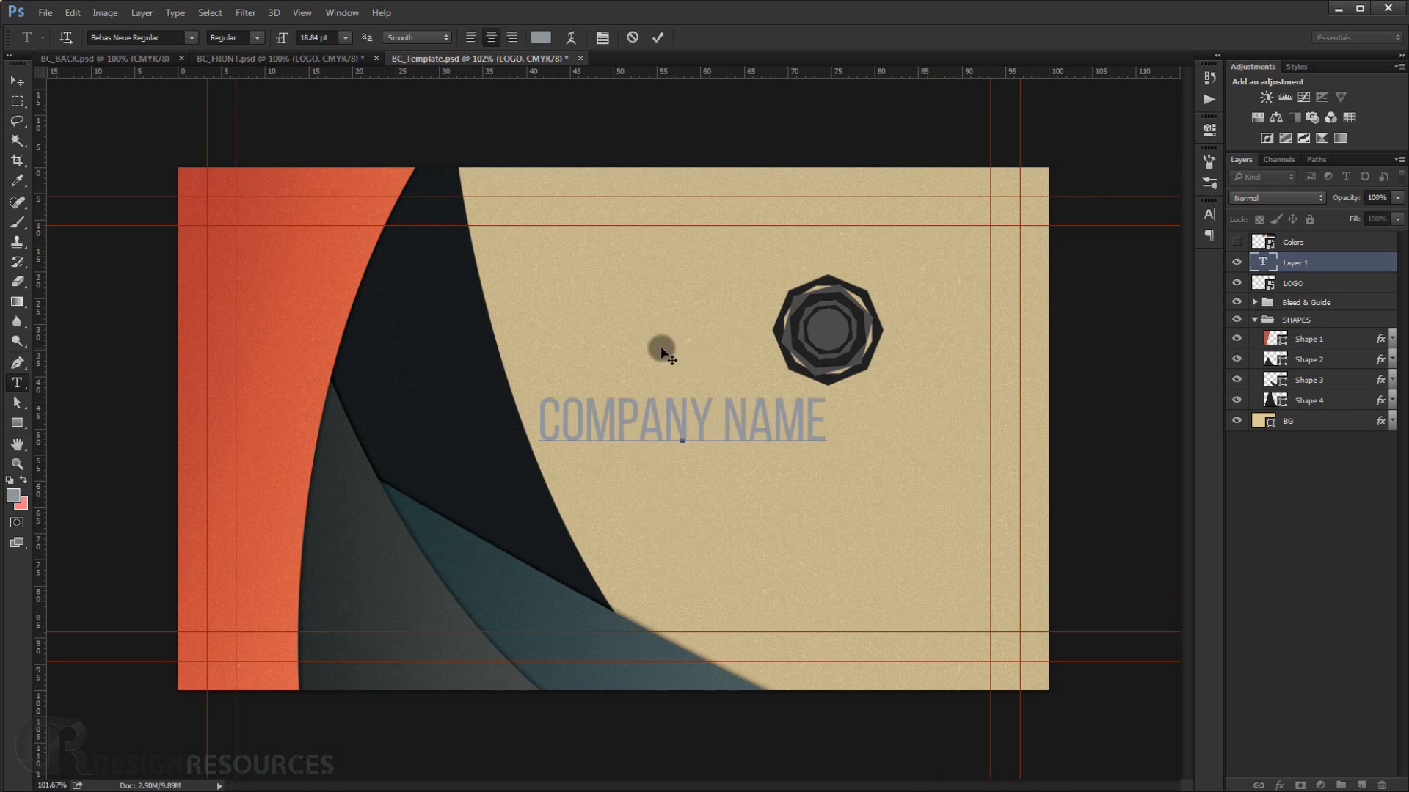
pyautogui.moveTo(657, 349); pyautogui.dragTo(779, 357)
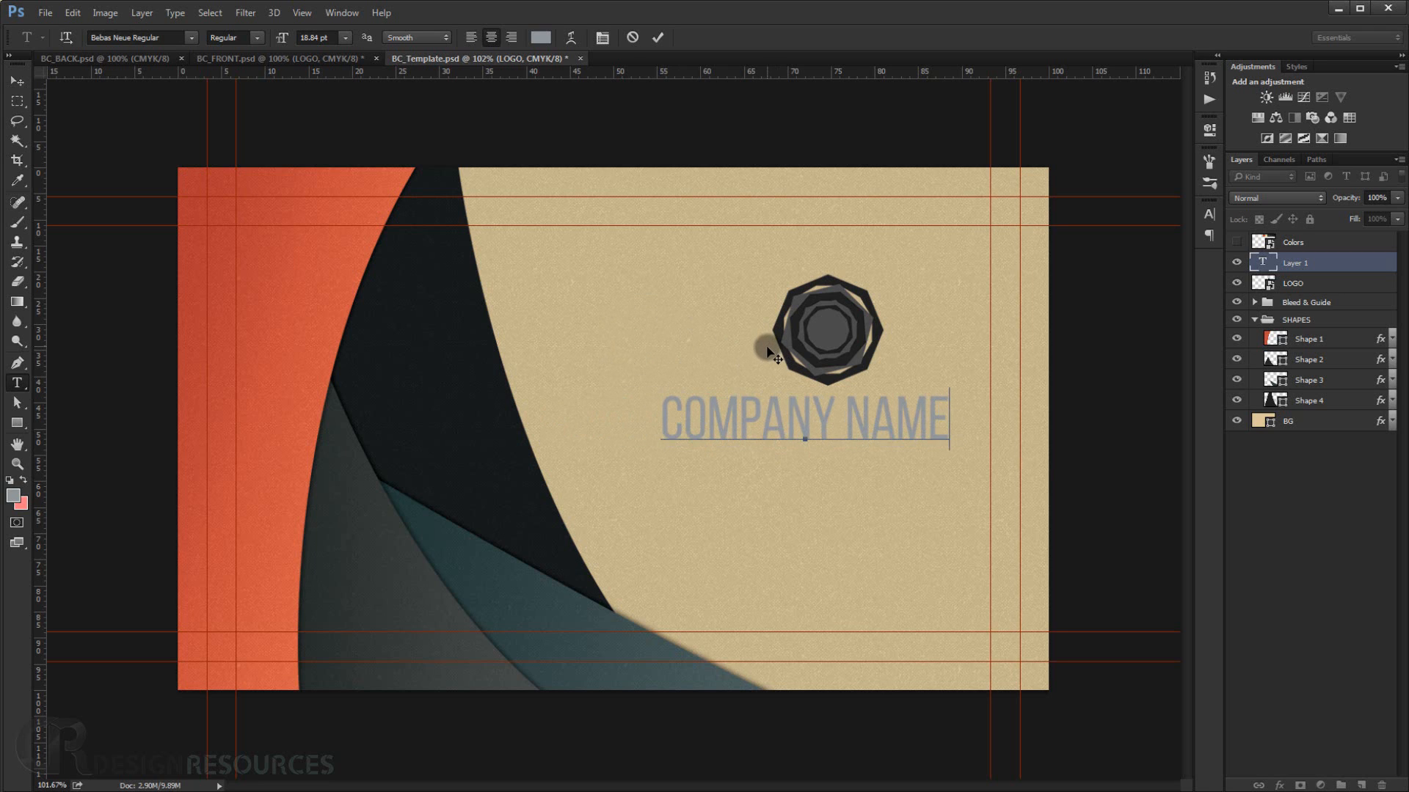
# Set the company name to Bold and colour it with the dark navy sampled from the curved shape.
pyautogui.tripleClick(789, 424)
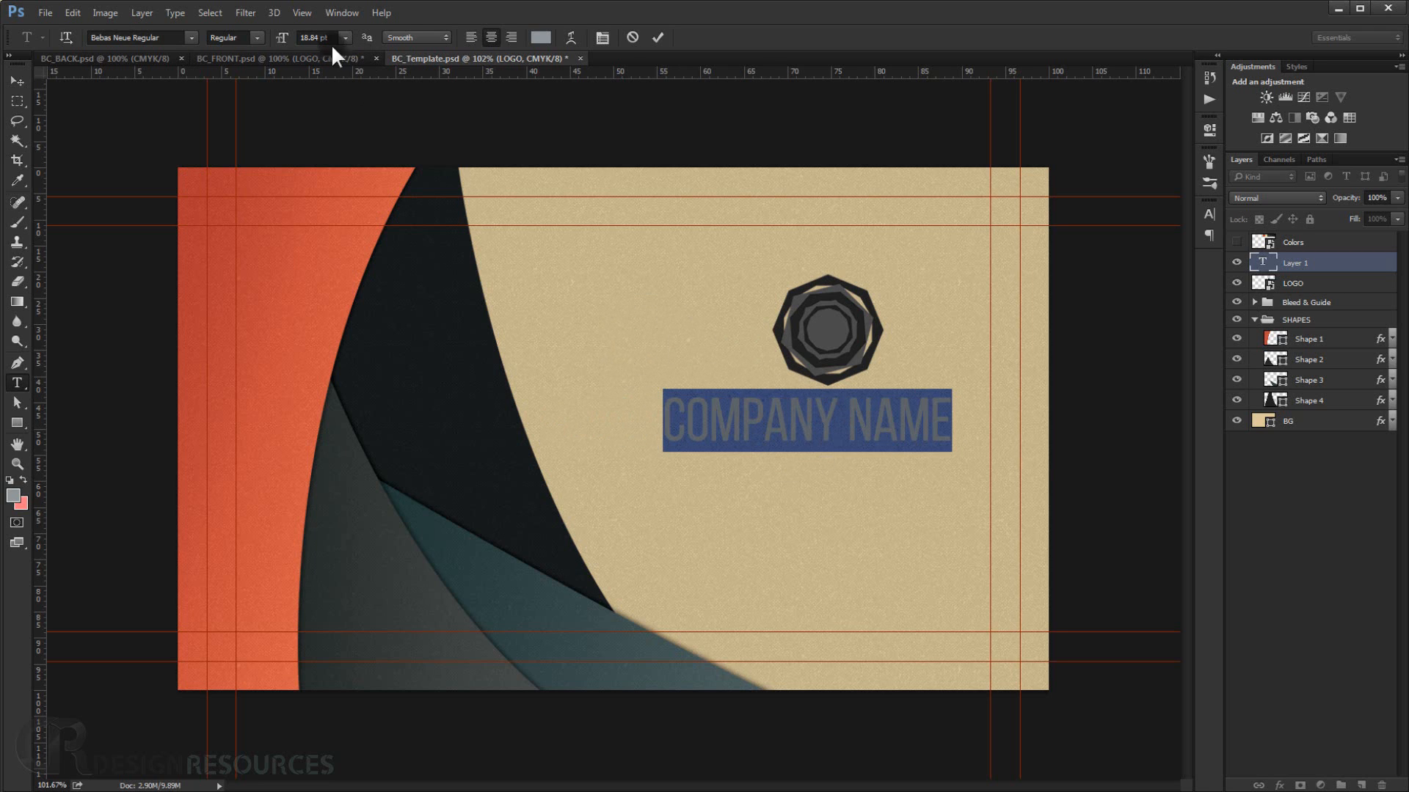
pyautogui.click(256, 37)
pyautogui.click(230, 101)
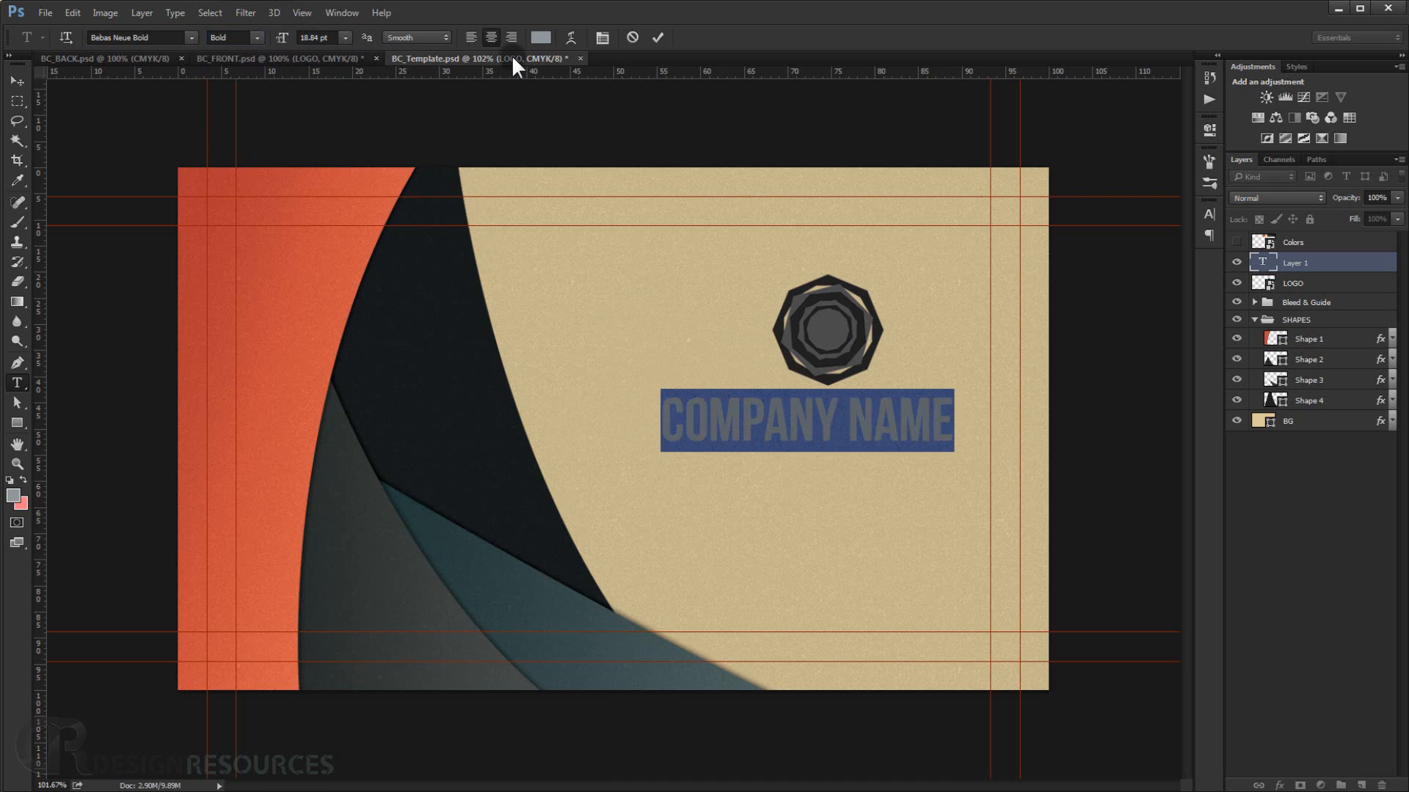
pyautogui.click(540, 37)
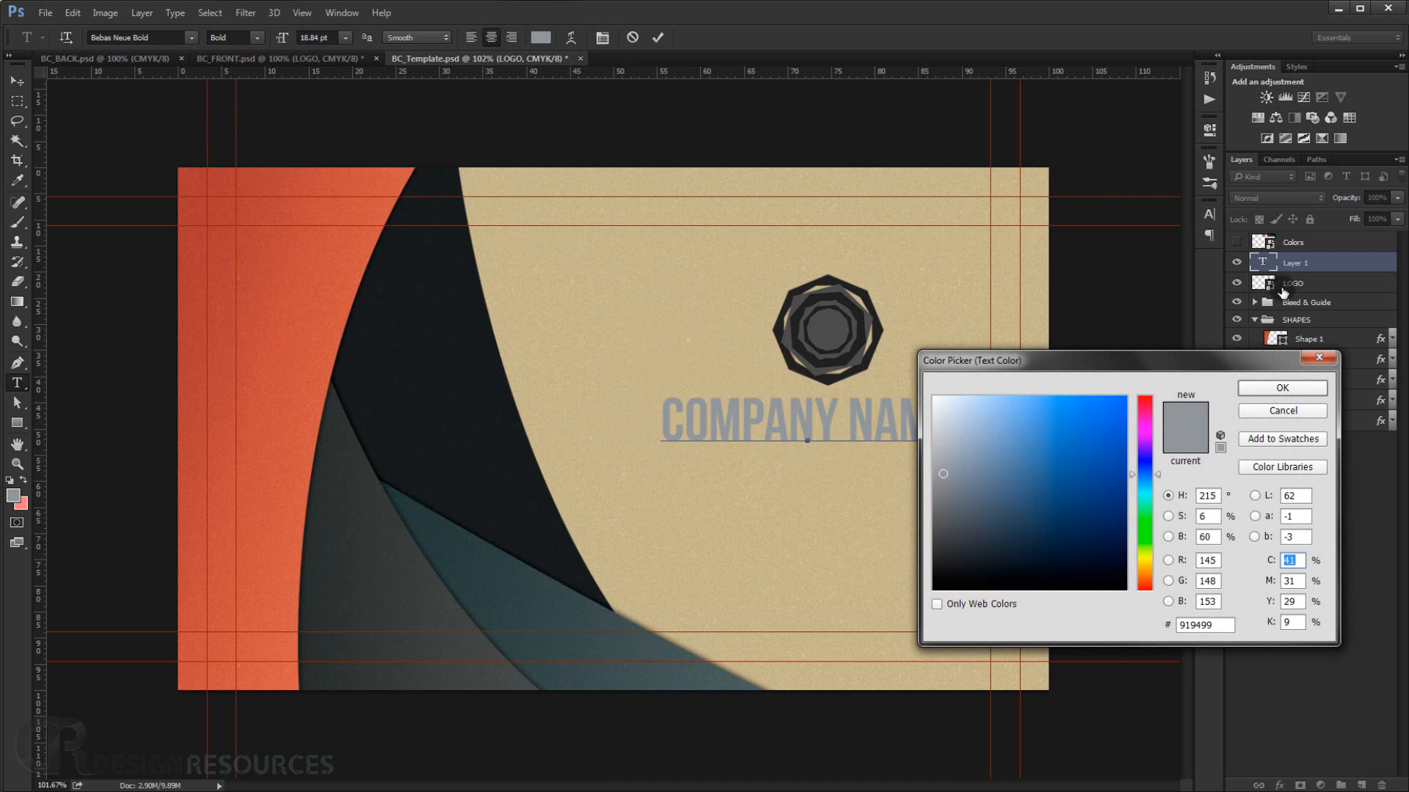
pyautogui.click(425, 289)
pyautogui.click(1303, 387)
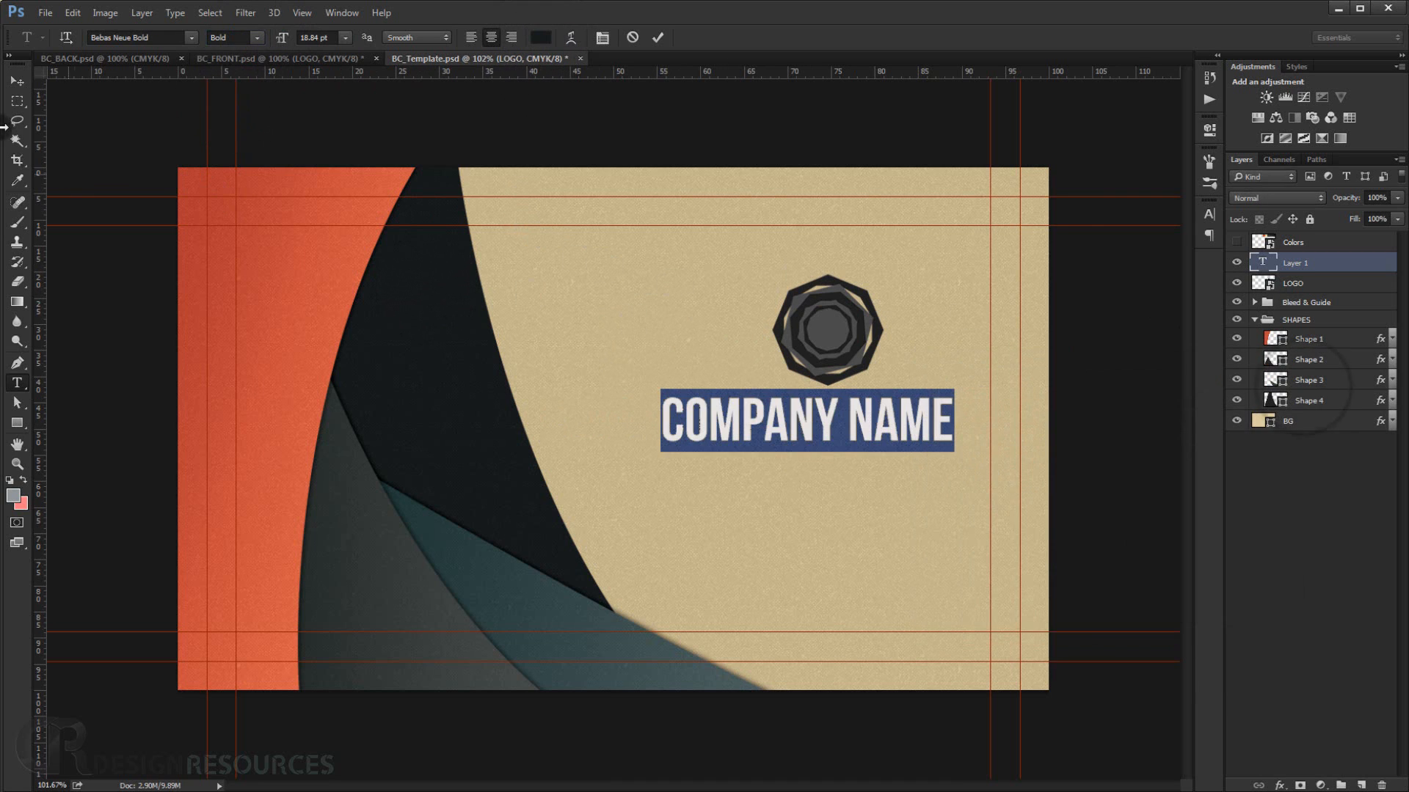
# Move the company name and the logo slightly lower on the beige area.
pyautogui.click(15, 78)
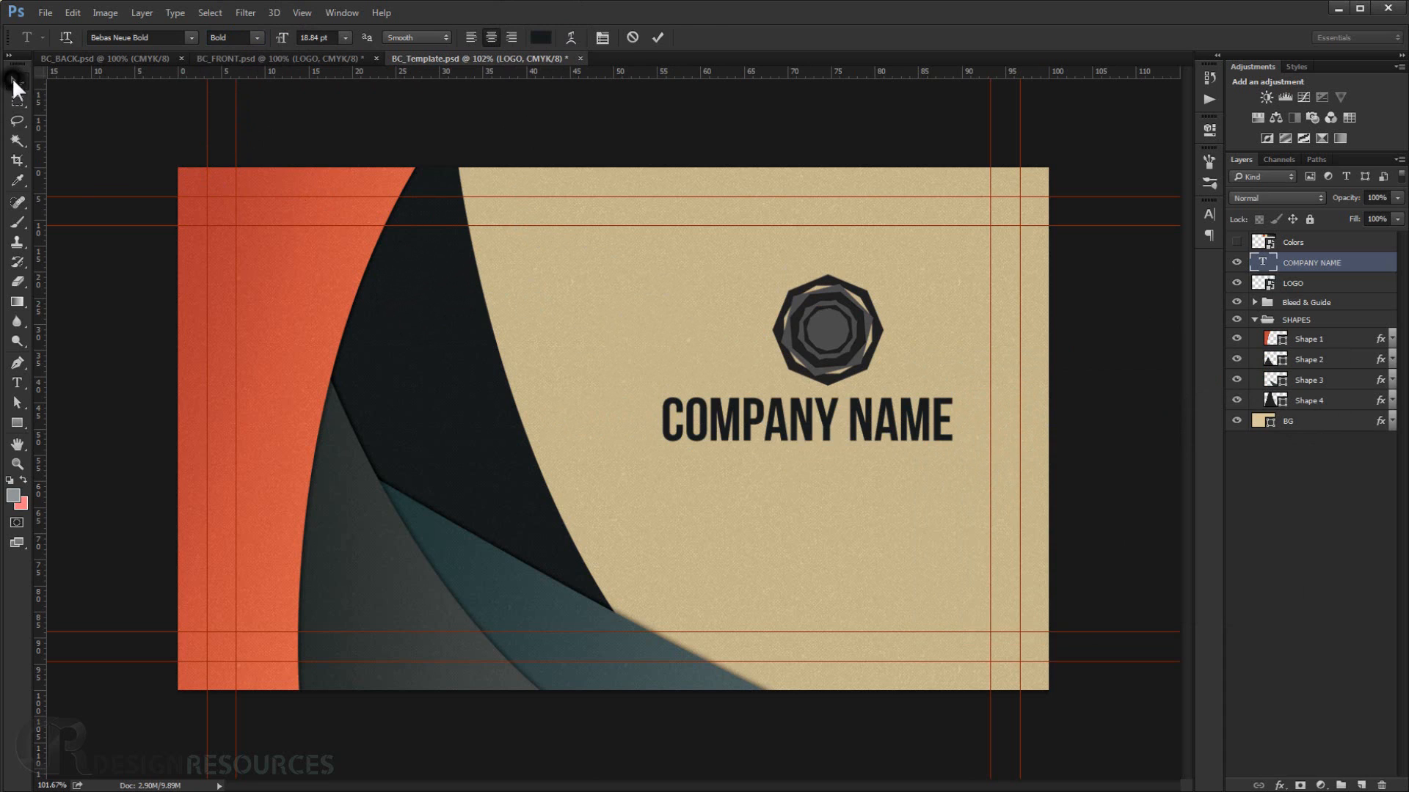
pyautogui.moveTo(798, 428); pyautogui.dragTo(804, 456)
pyautogui.click(1320, 287)
pyautogui.moveTo(846, 341); pyautogui.dragTo(832, 374)
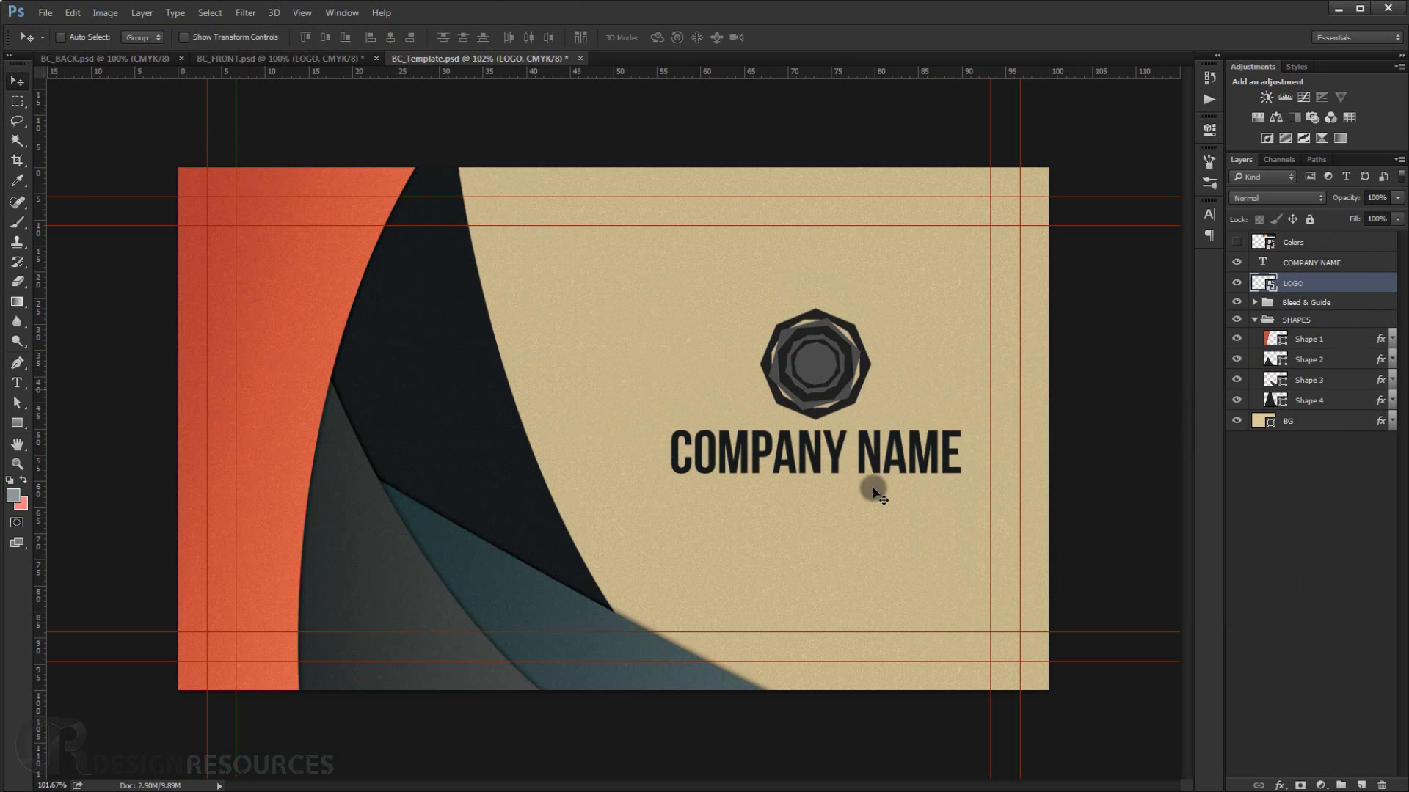
# Inspect the logo and company name layout at different zoom levels.
pyautogui.scroll(-5, 901, 513)
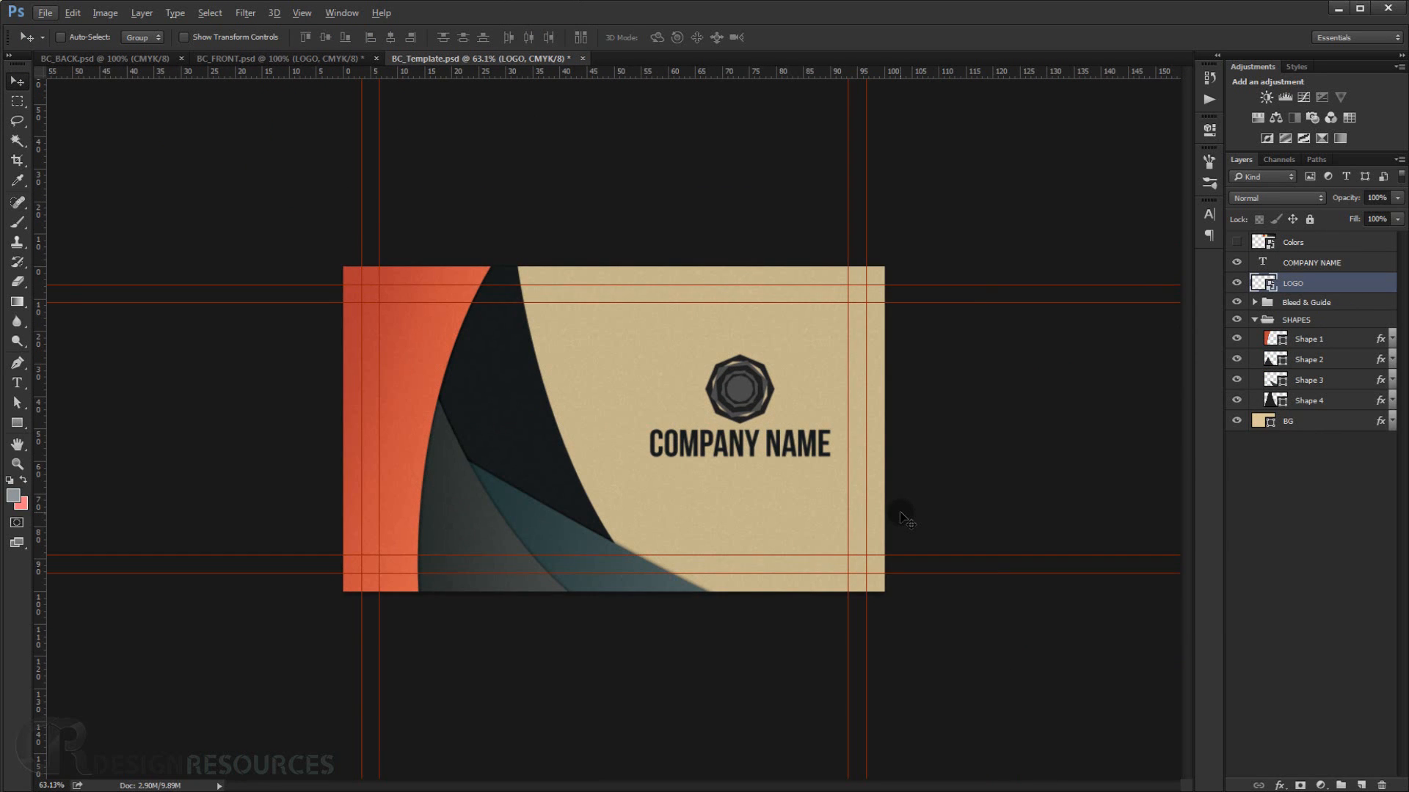
pyautogui.scroll(7, 904, 518)
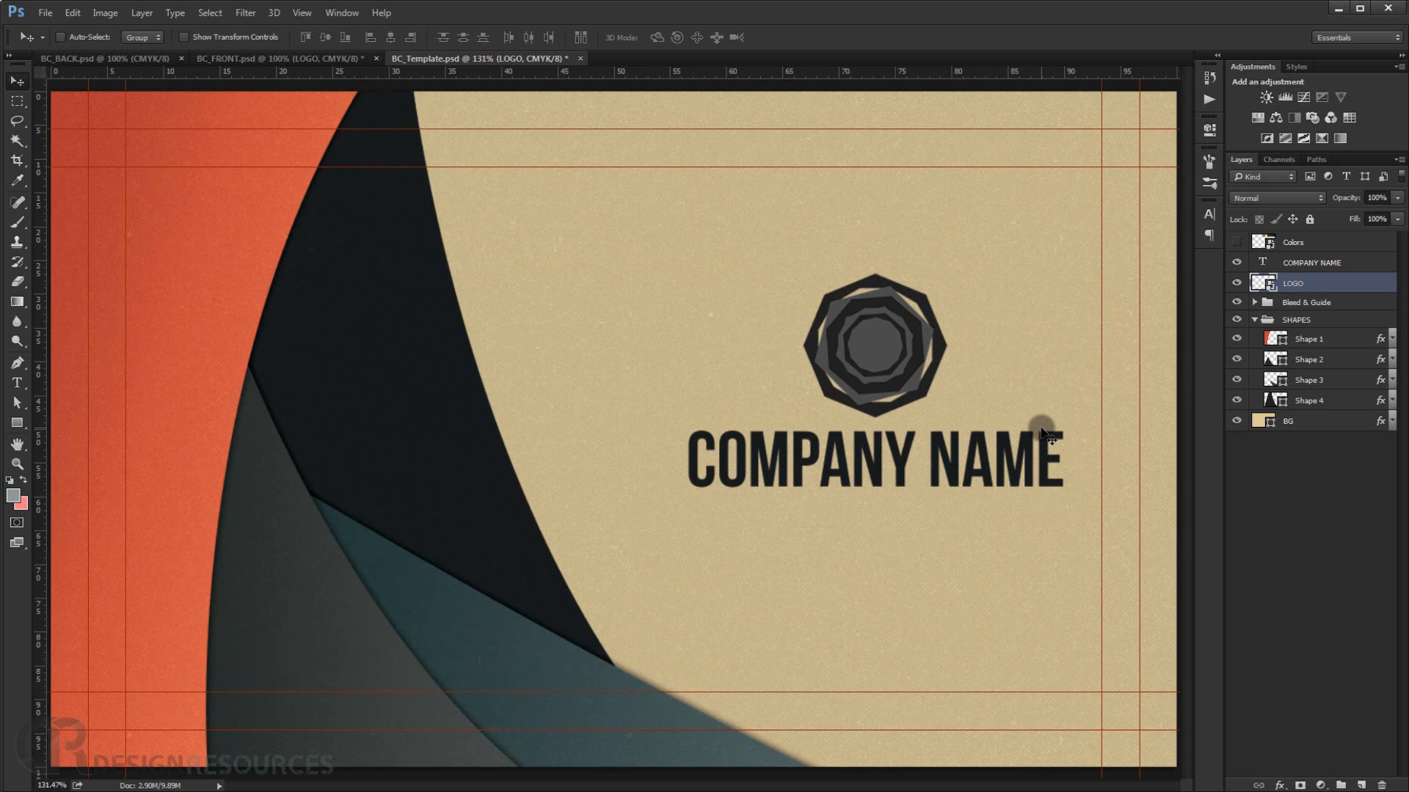
pyautogui.scroll(-3, 1045, 437)
pyautogui.scroll(3, 825, 443)
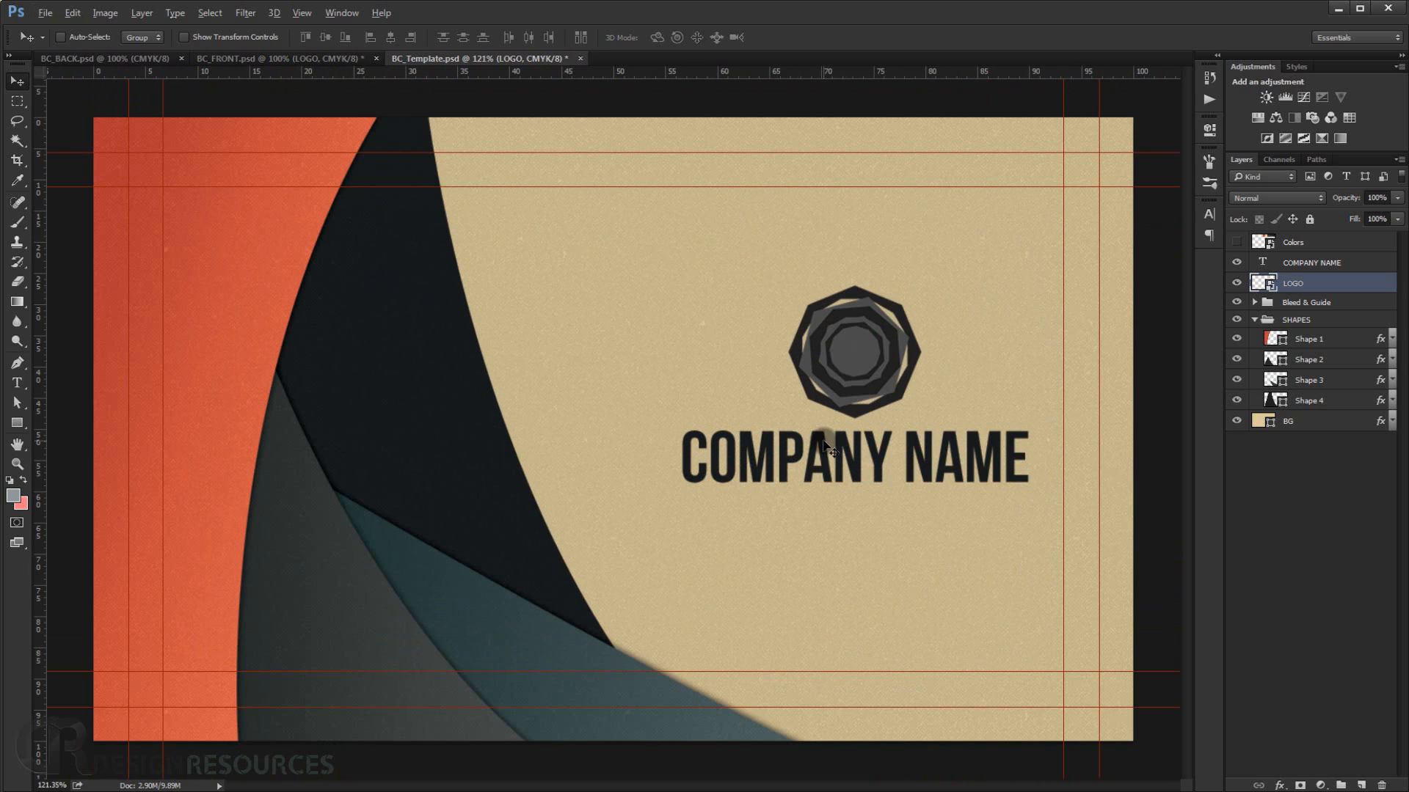
pyautogui.scroll(-2, 818, 456)
pyautogui.scroll(3, 673, 503)
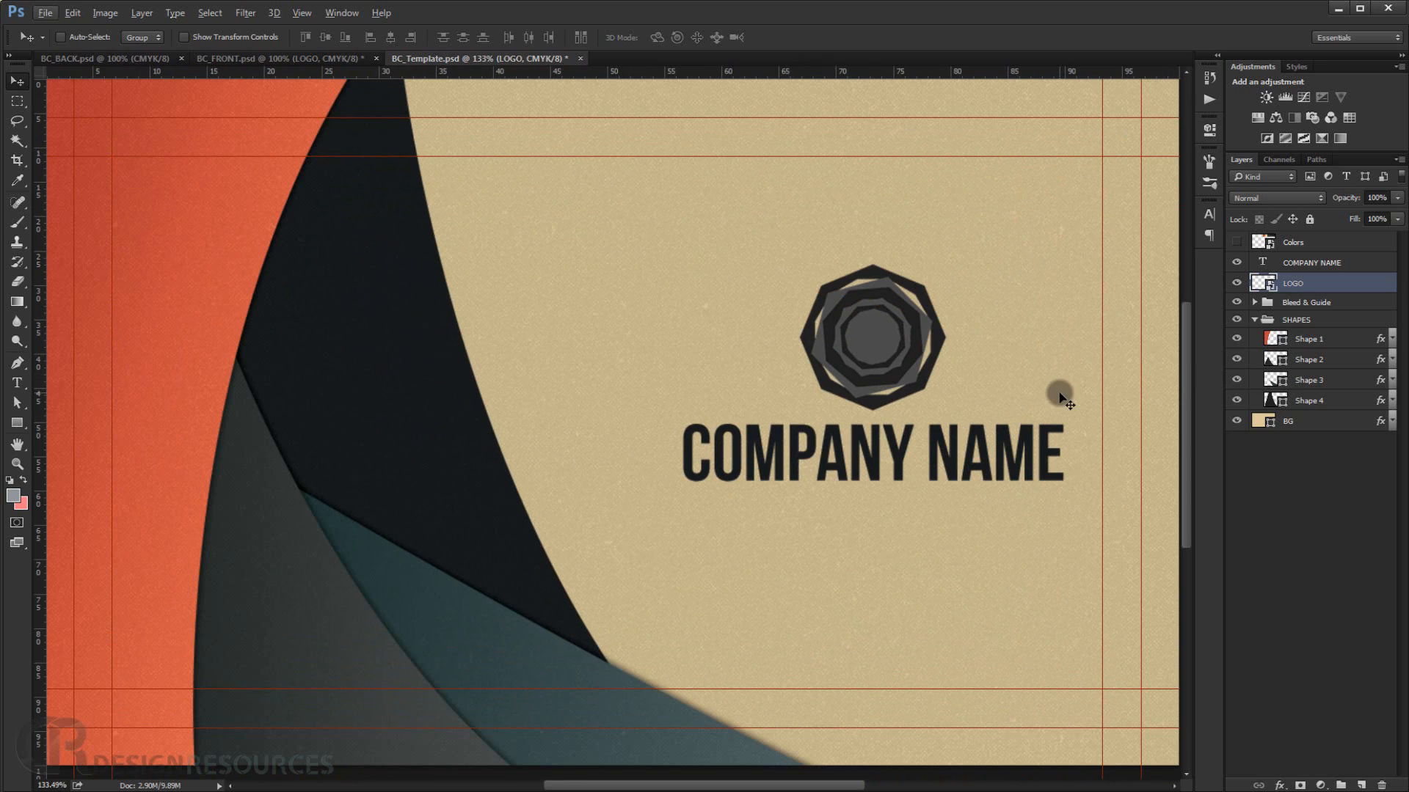
pyautogui.scroll(-2, 1112, 371)
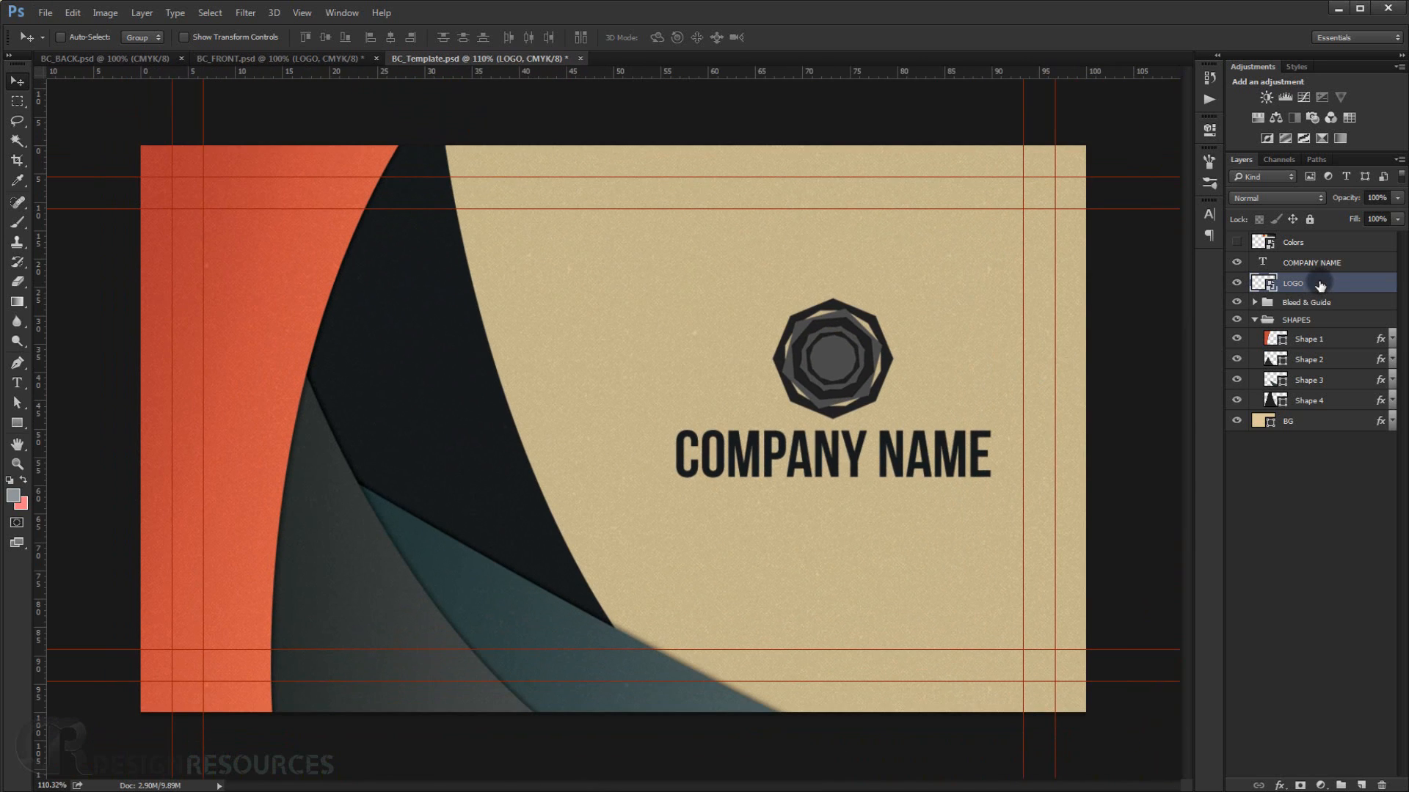
# Change every letter of the company name except the initial C to Regular style.
pyautogui.click(1288, 263)
pyautogui.doubleClick(1263, 265)
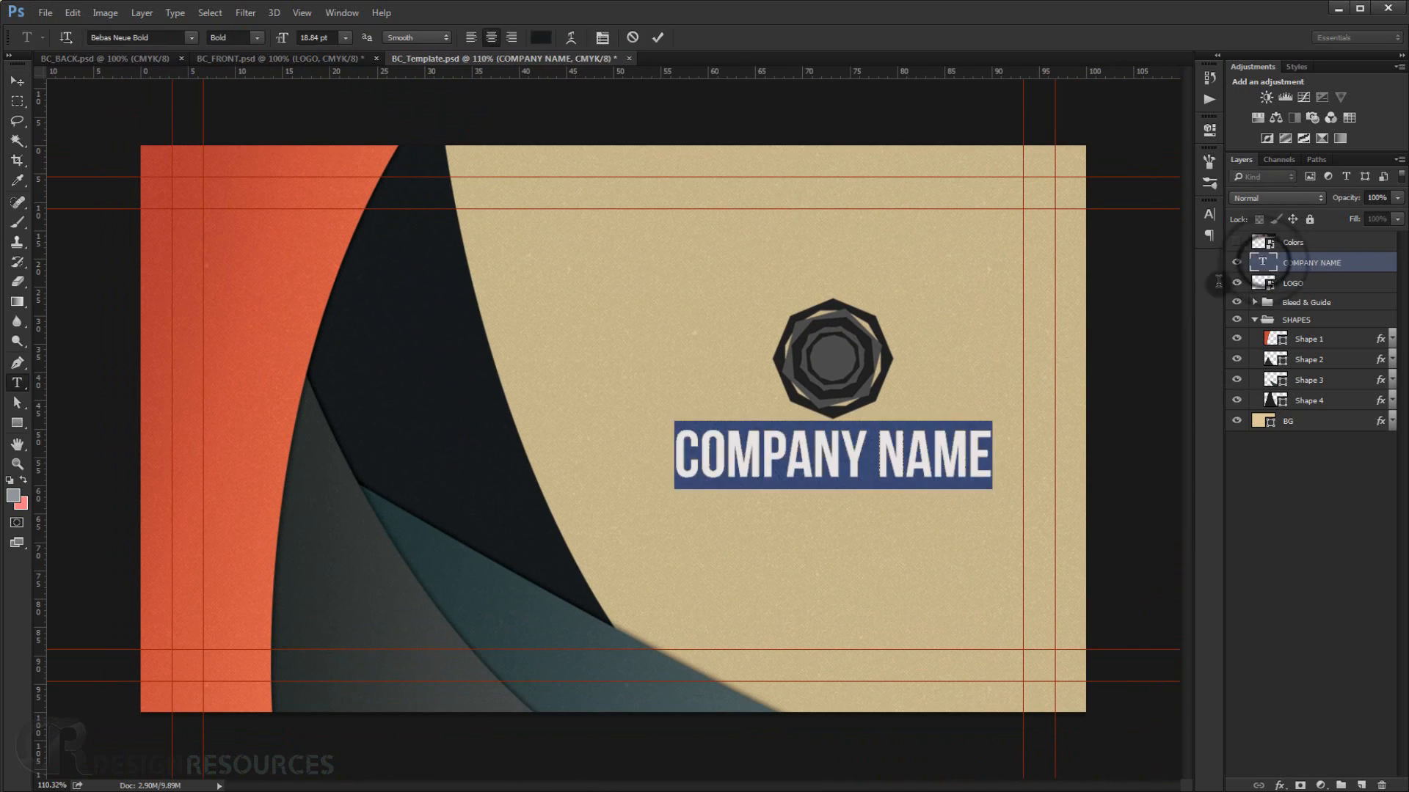
pyautogui.click(701, 451)
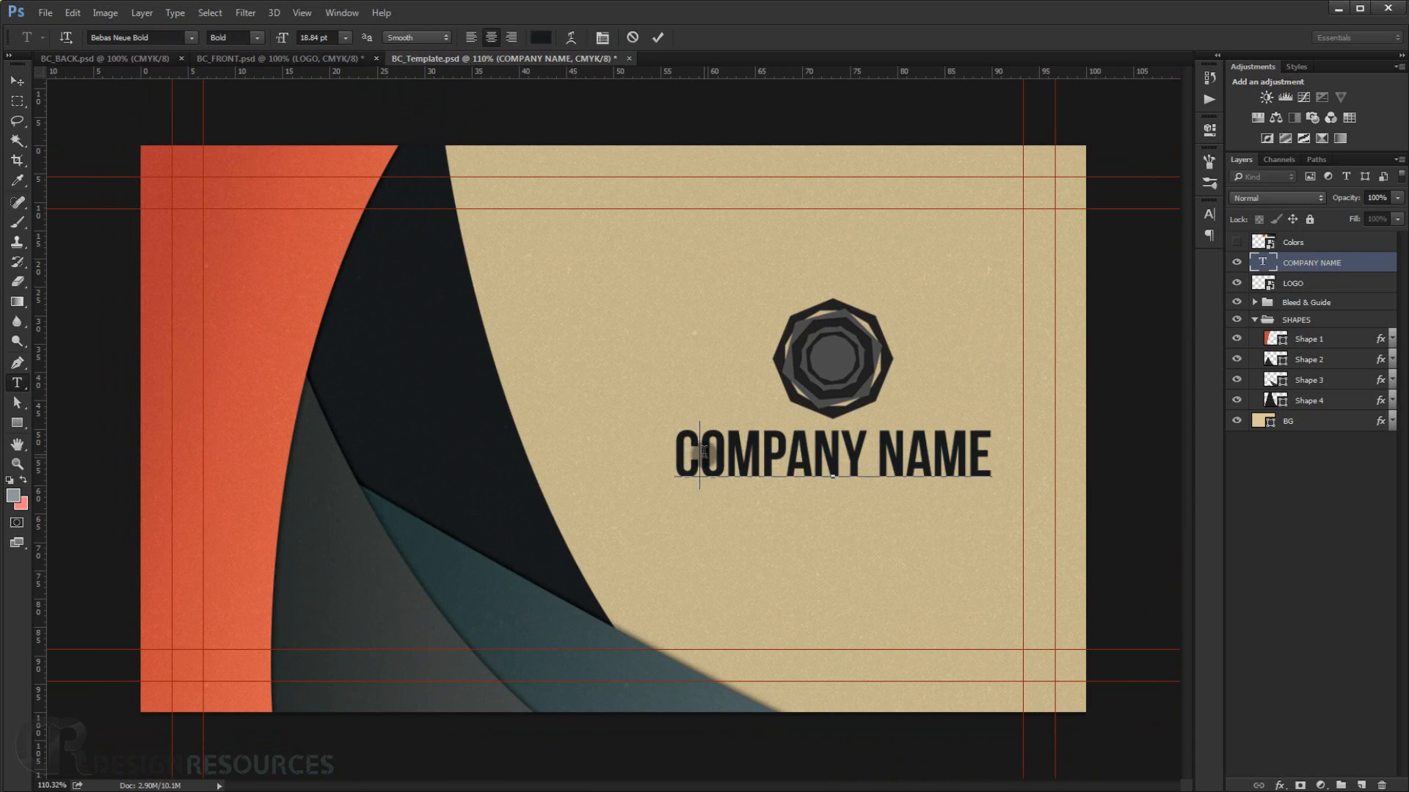
pyautogui.moveTo(701, 451); pyautogui.dragTo(1001, 449)
pyautogui.click(257, 37)
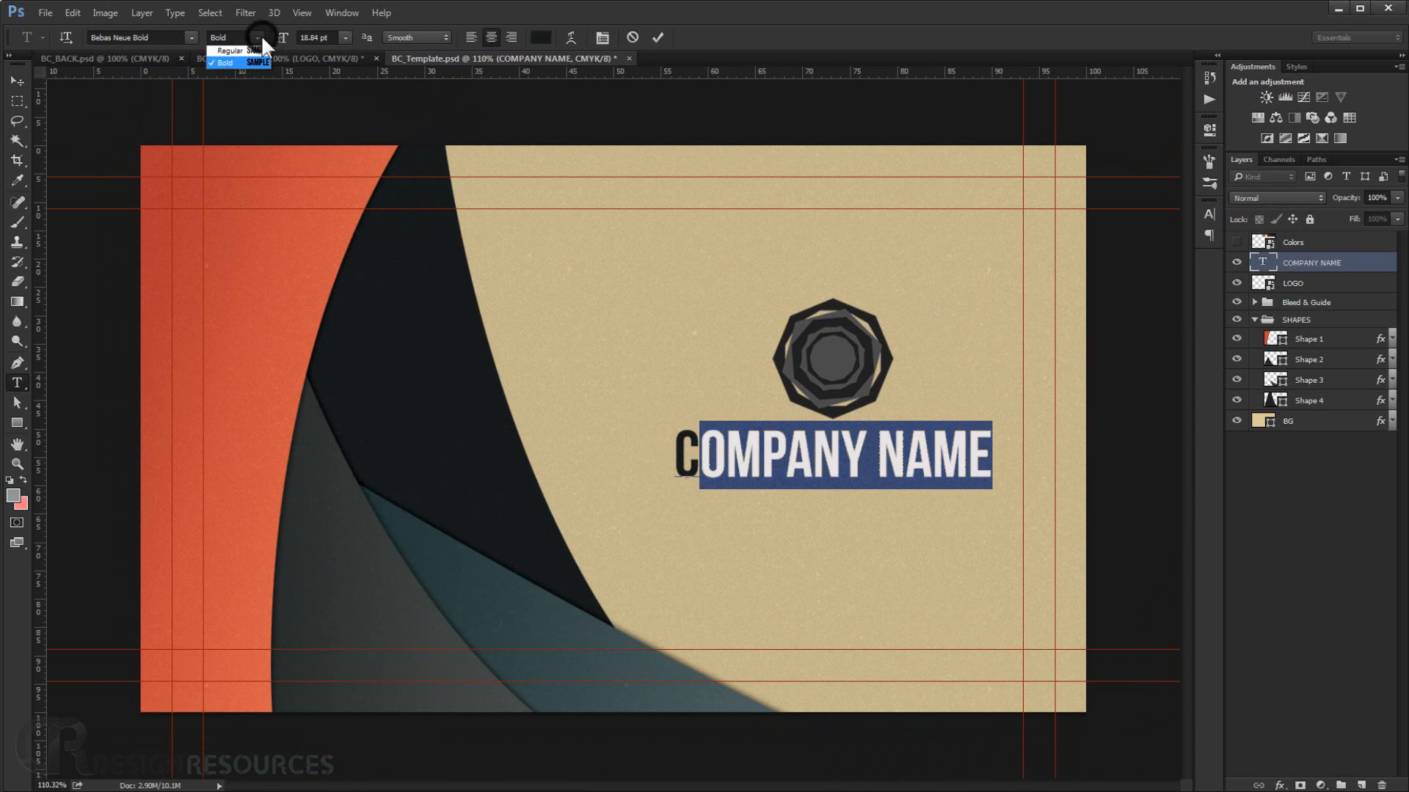
pyautogui.click(229, 88)
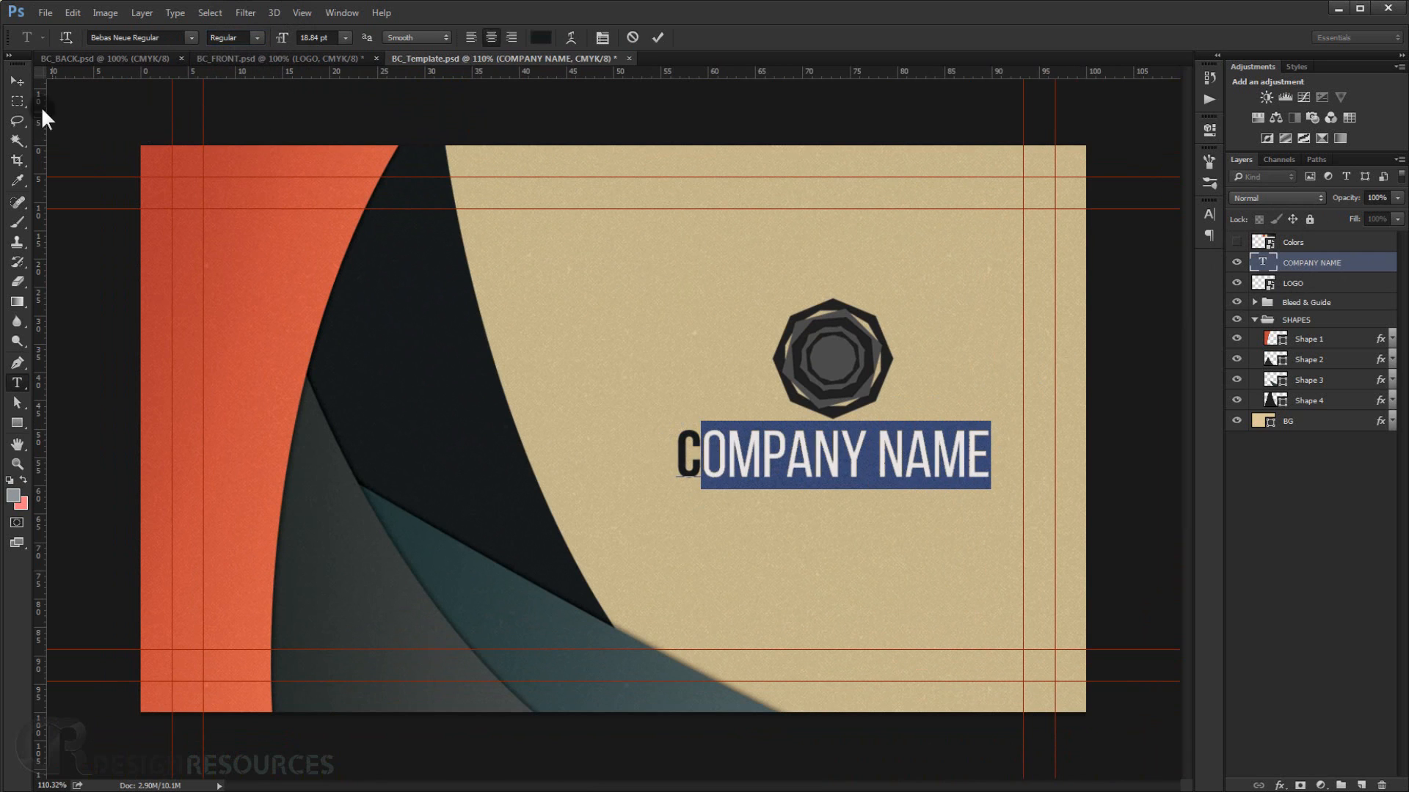
pyautogui.click(17, 80)
# Collapse the SHAPES group and save the document as BC_Template BACK.psd with maximized compatibility.
pyautogui.scroll(-4, 724, 484)
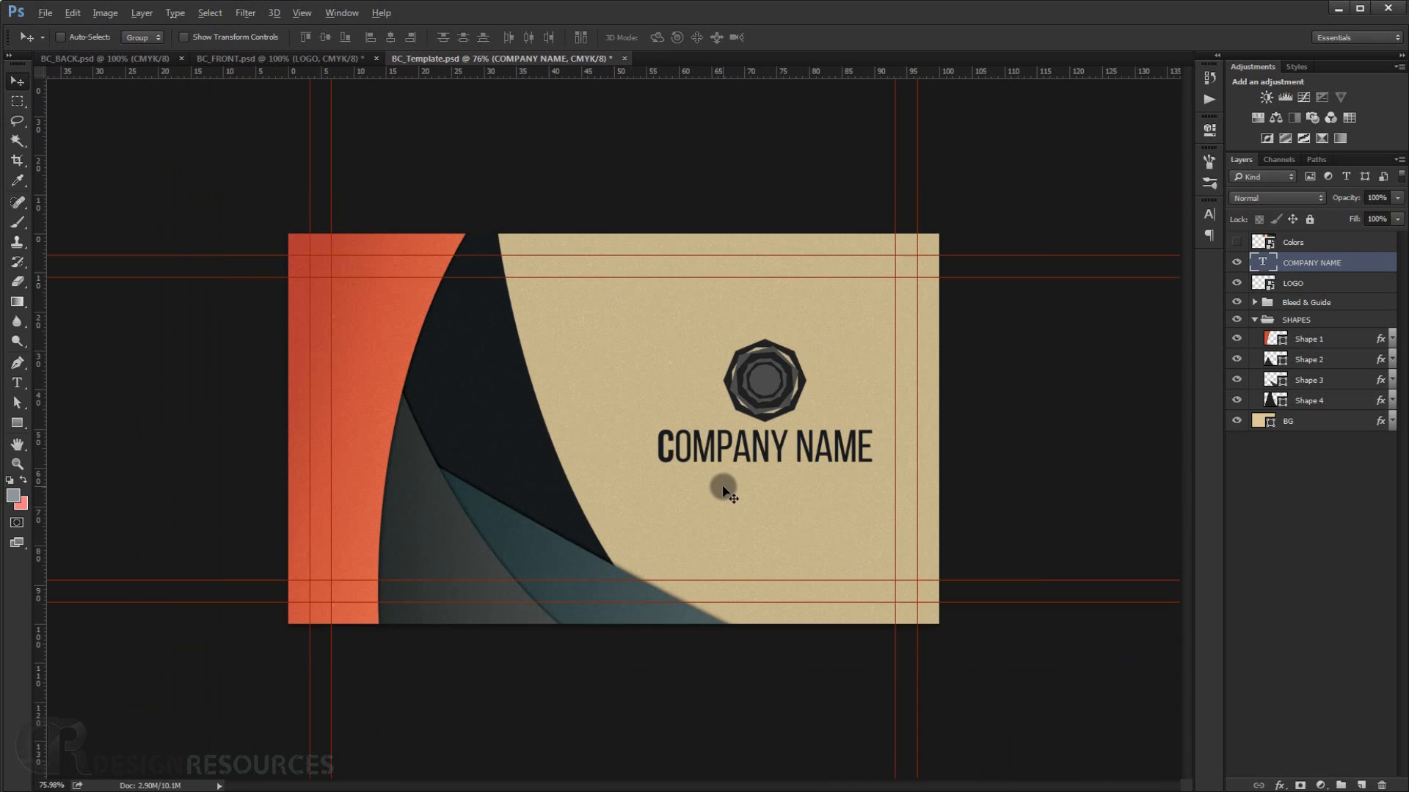
pyautogui.scroll(5, 704, 493)
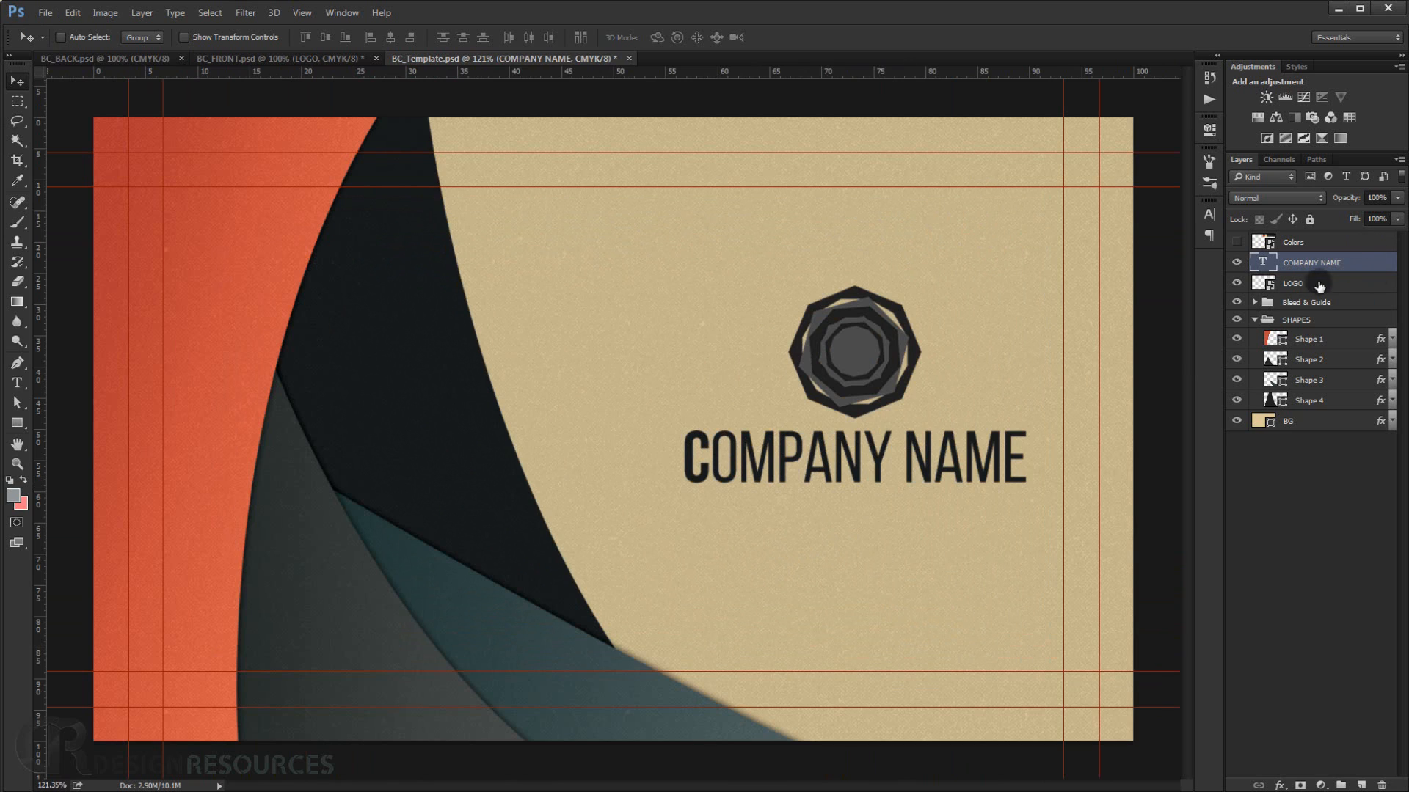
pyautogui.click(1254, 320)
pyautogui.click(47, 12)
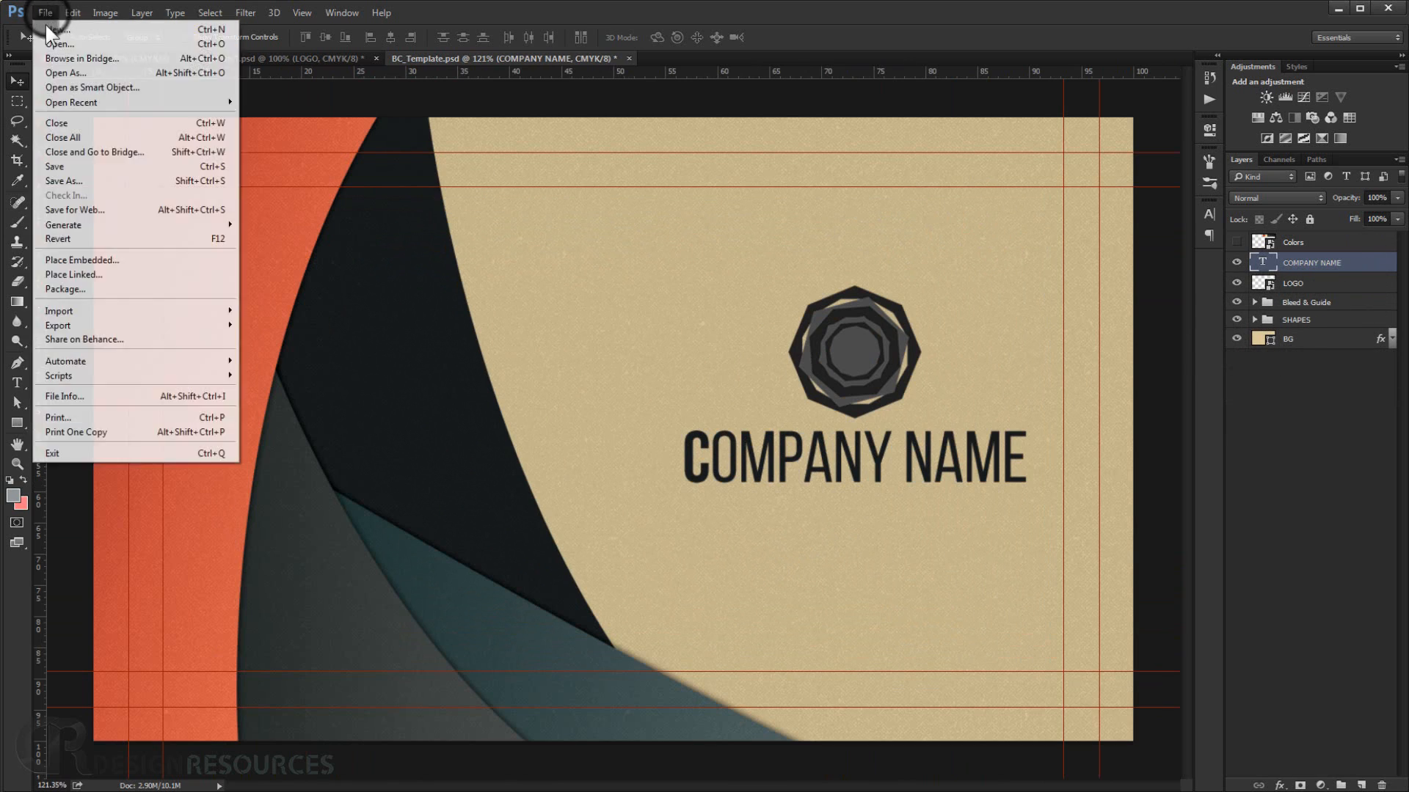
pyautogui.click(83, 173)
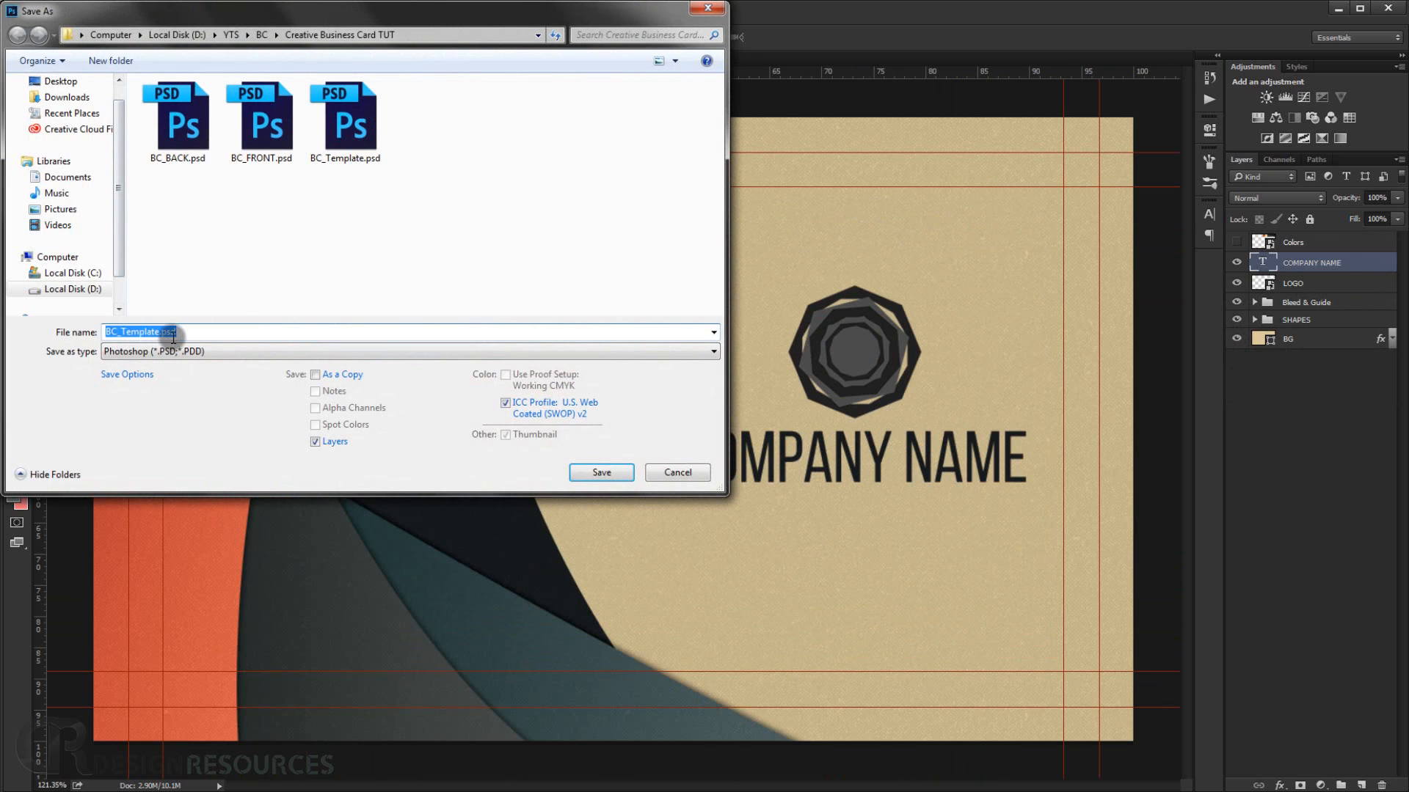
pyautogui.click(160, 329)
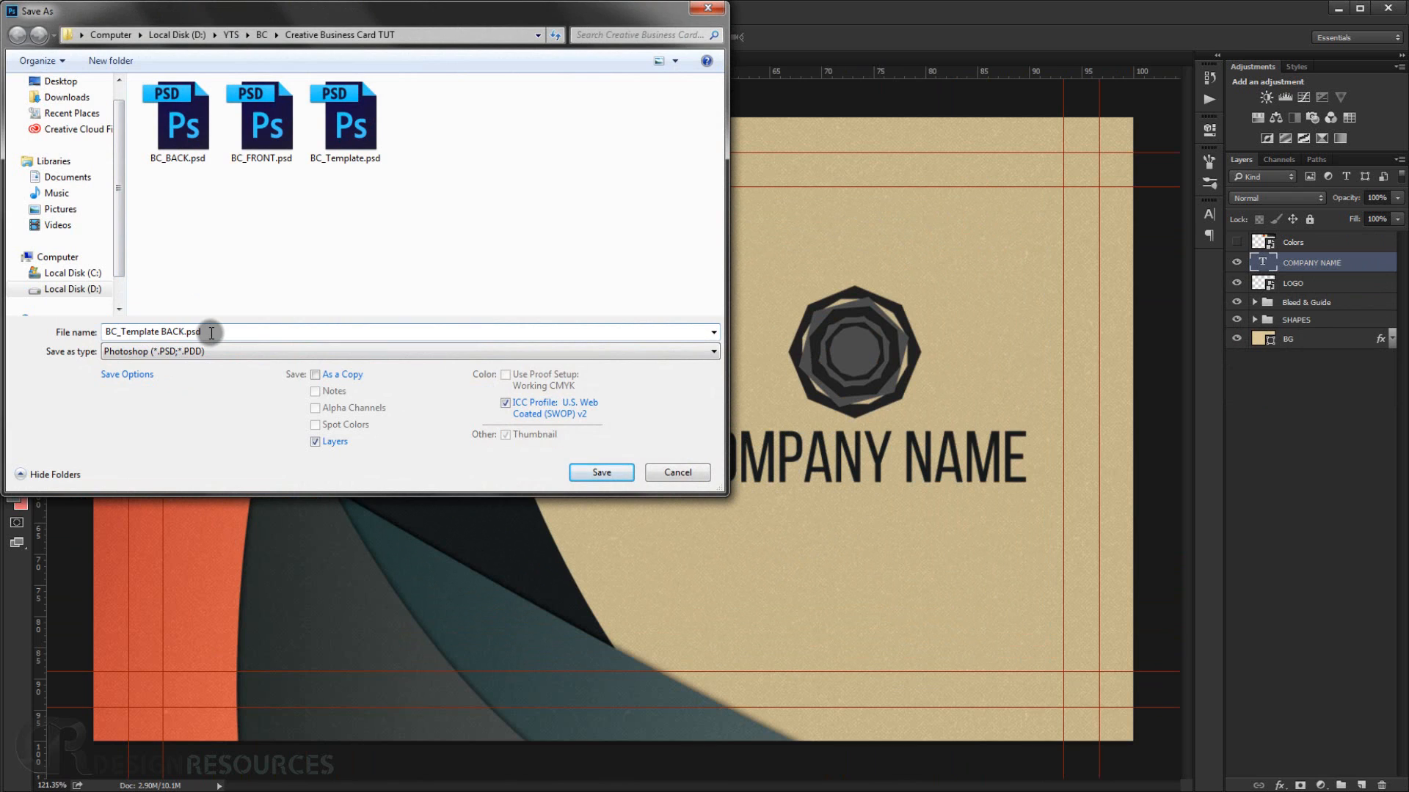
pyautogui.click(596, 477)
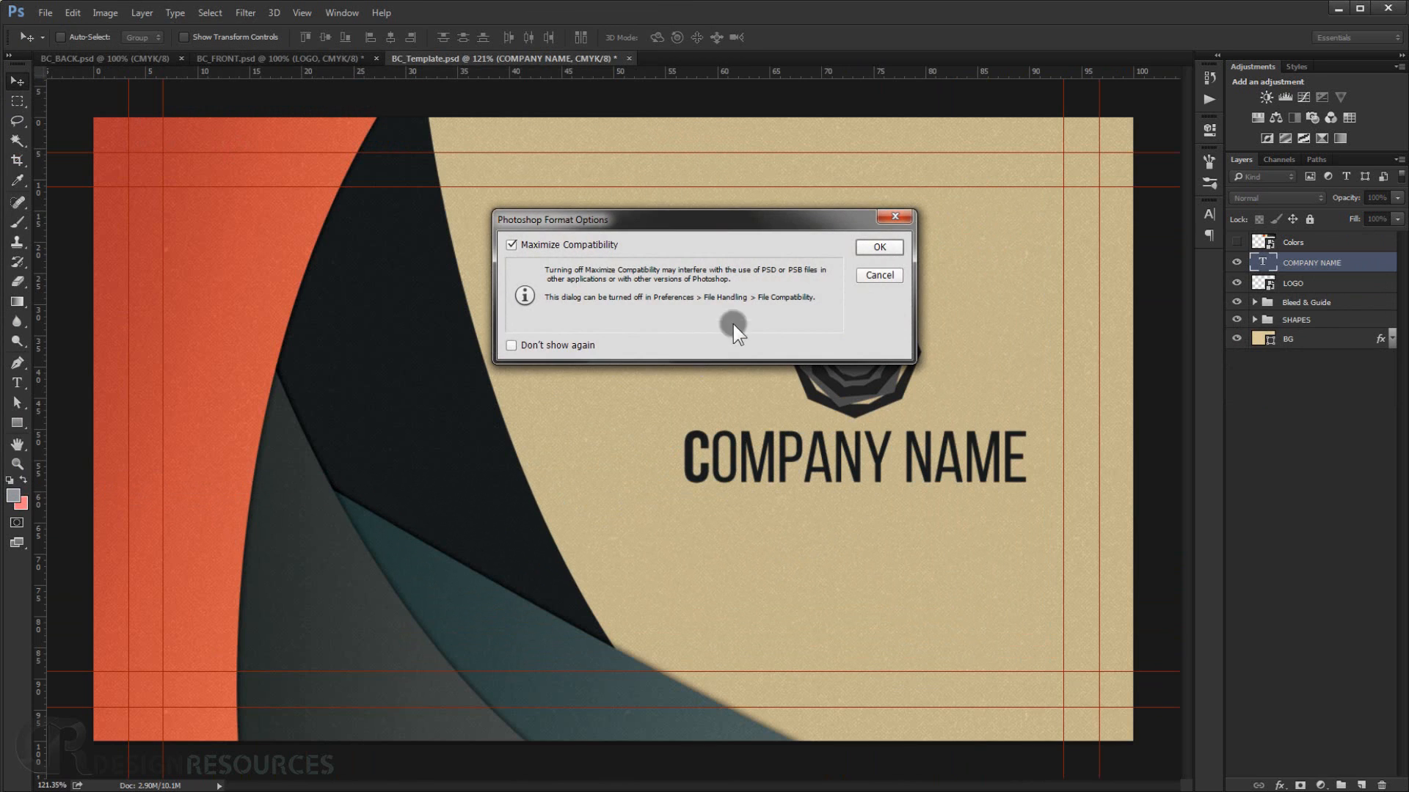
pyautogui.click(878, 248)
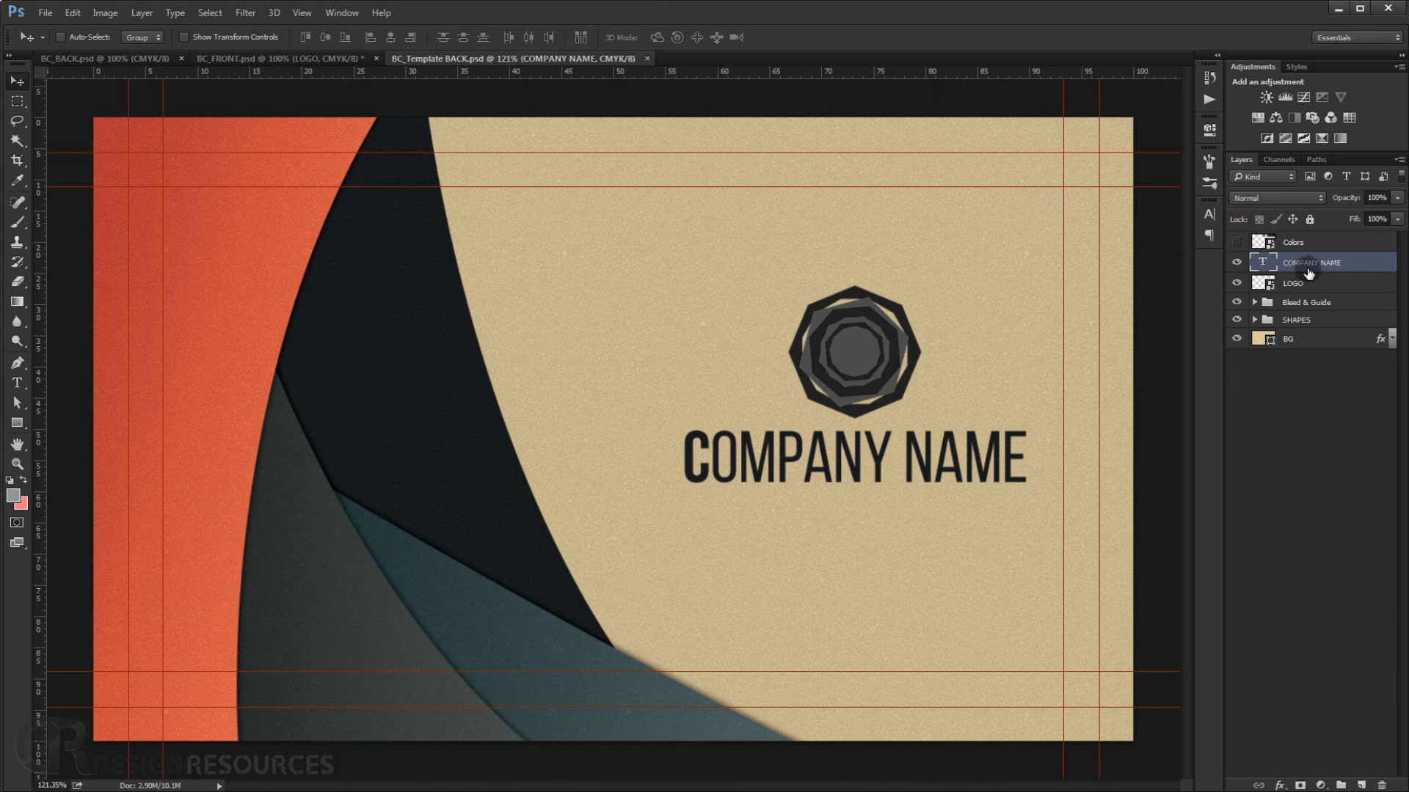
# Delete the COMPANY NAME and LOGO layers.
pyautogui.press('Delete')
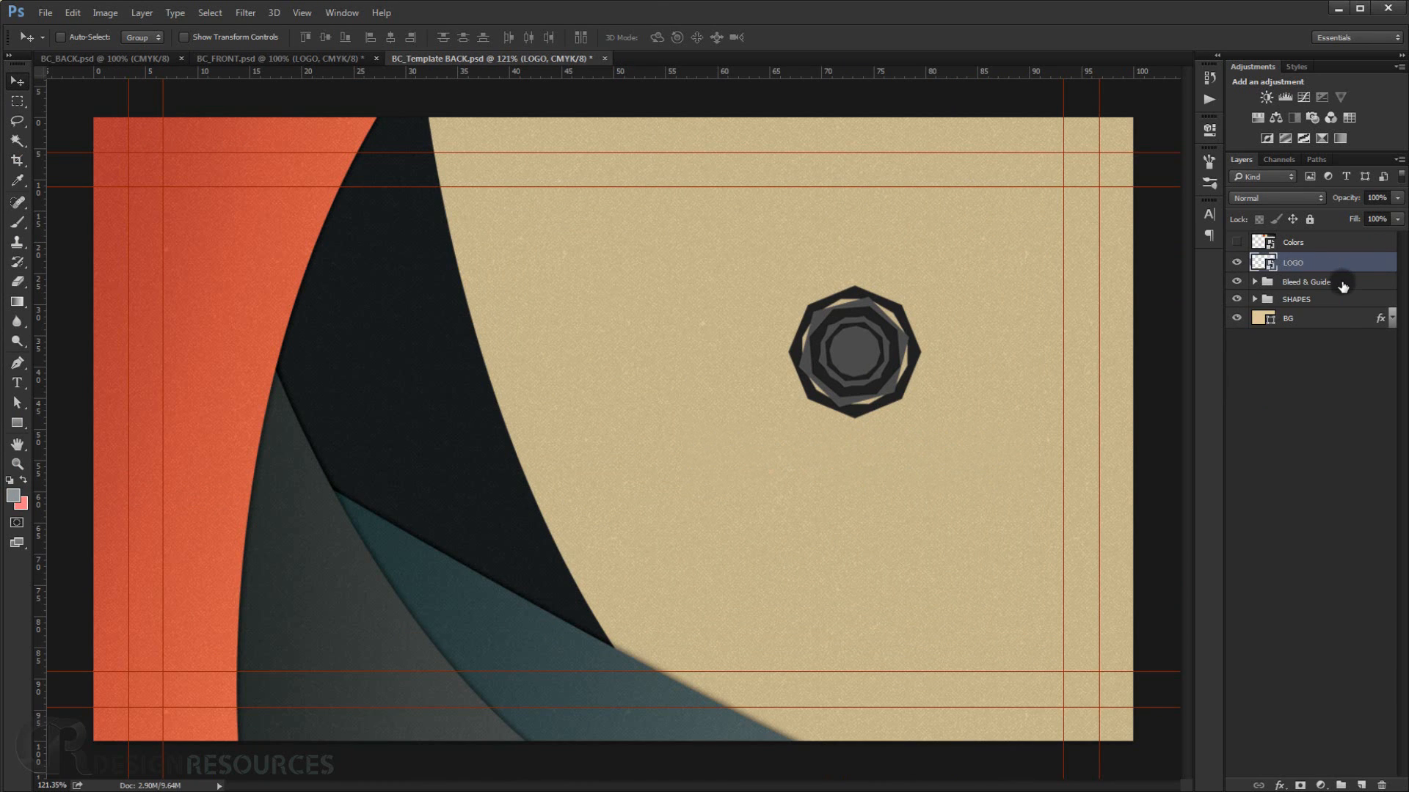
pyautogui.press('Delete')
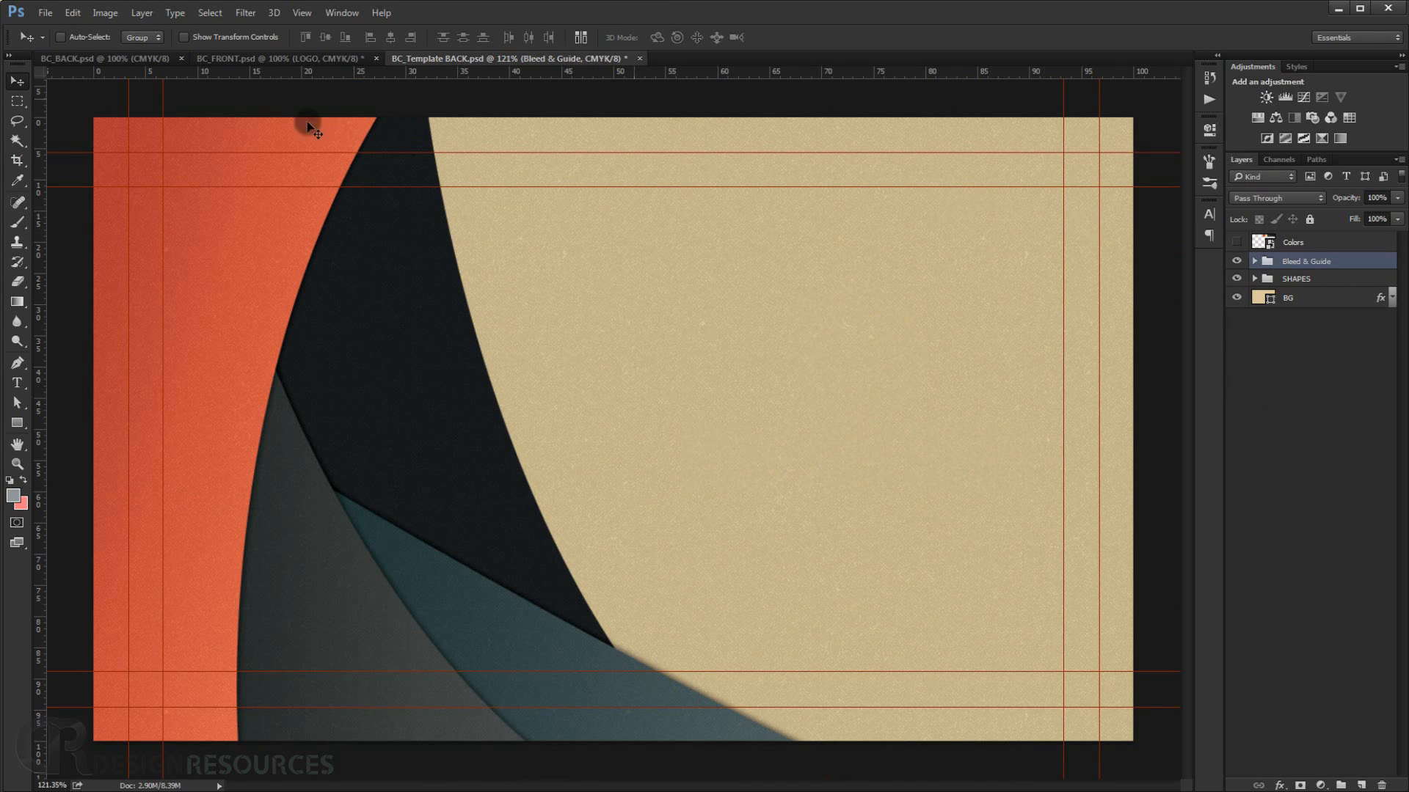
pyautogui.click(45, 12)
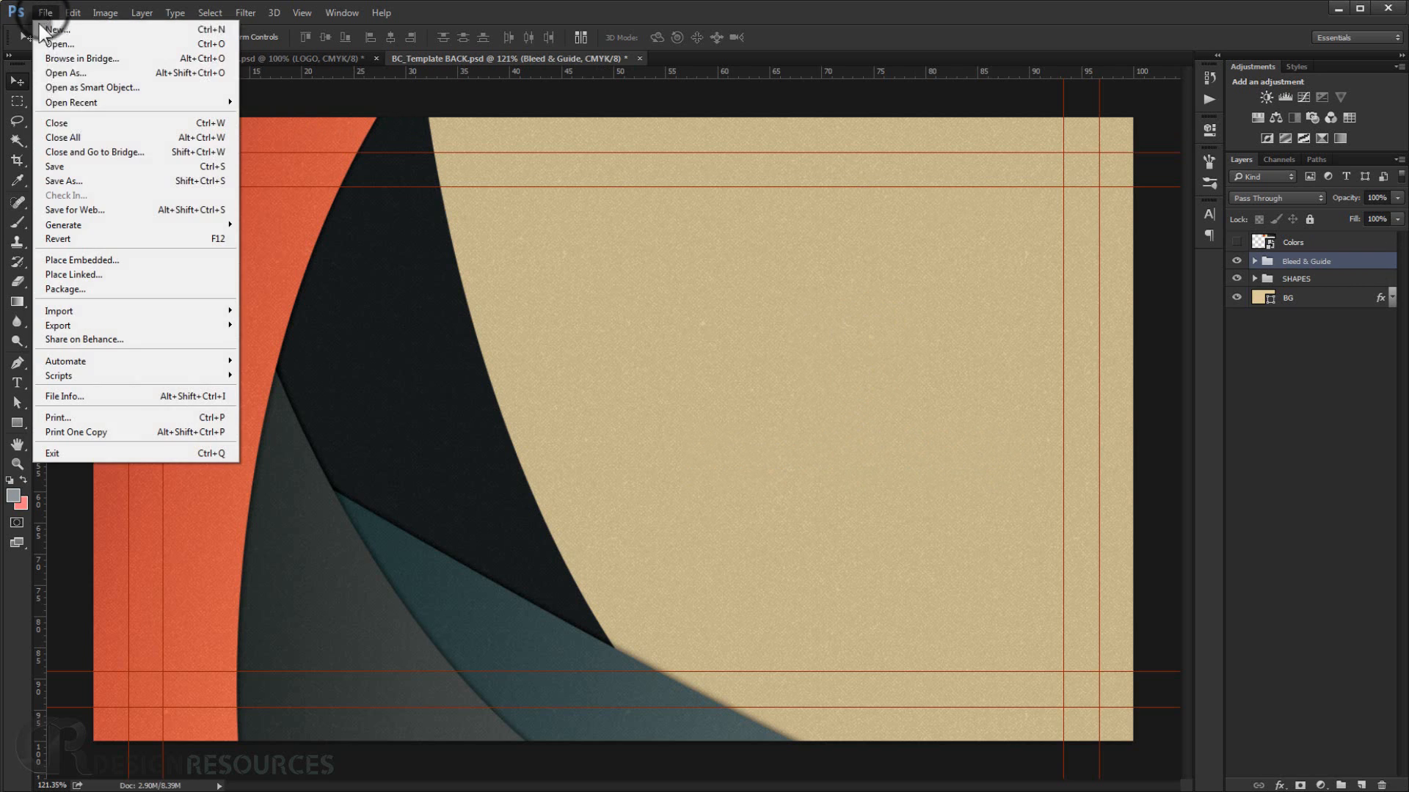
pyautogui.click(75, 181)
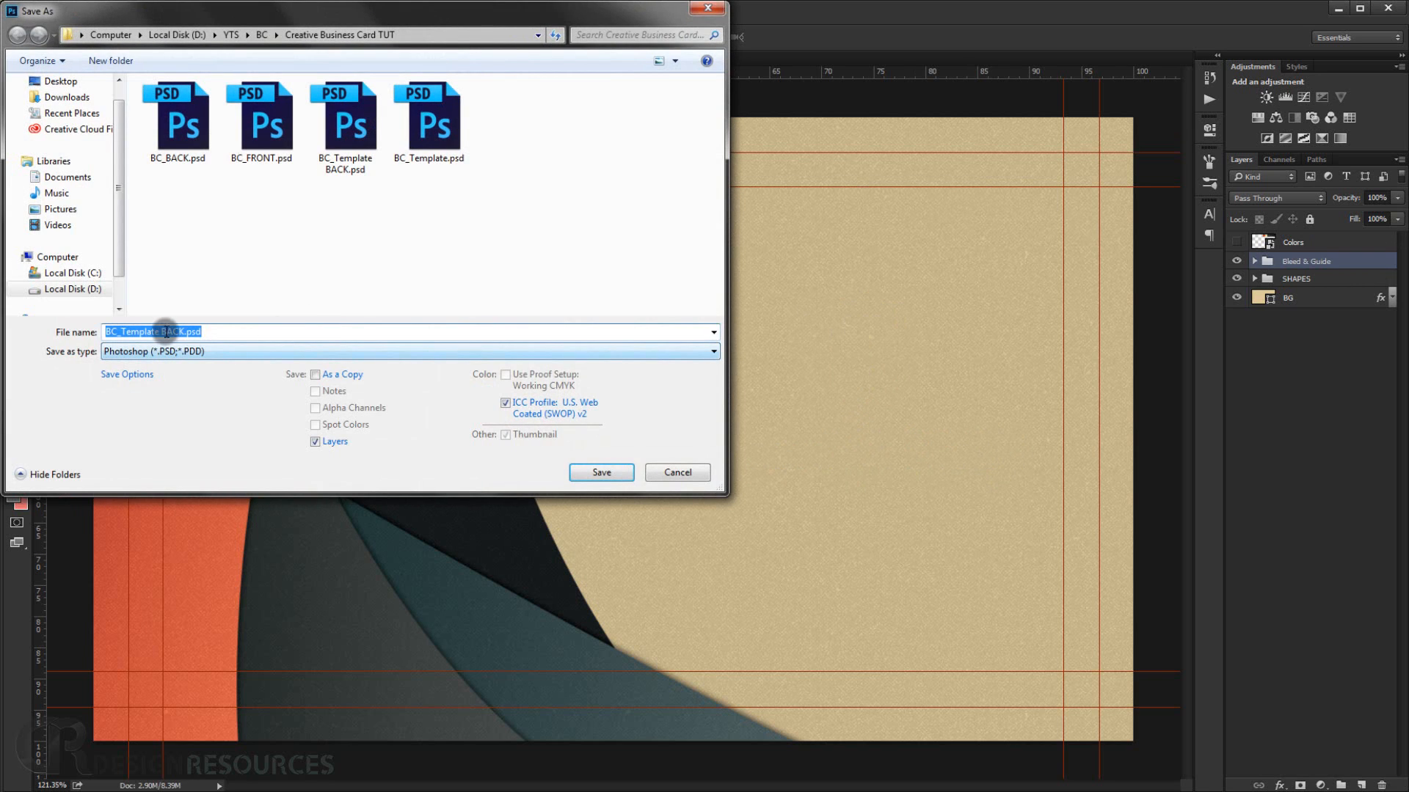
pyautogui.click(180, 332)
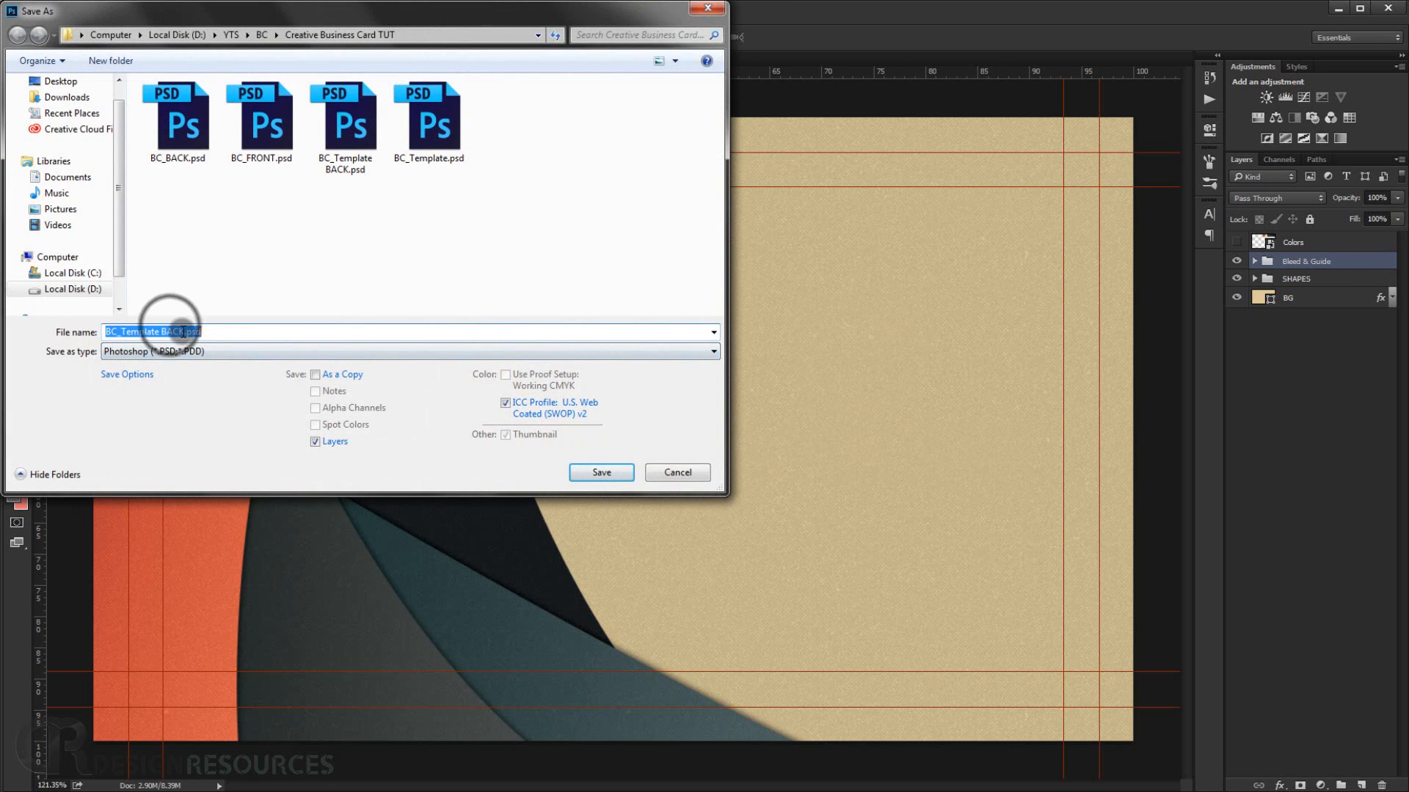
pyautogui.moveTo(184, 332); pyautogui.dragTo(168, 332)
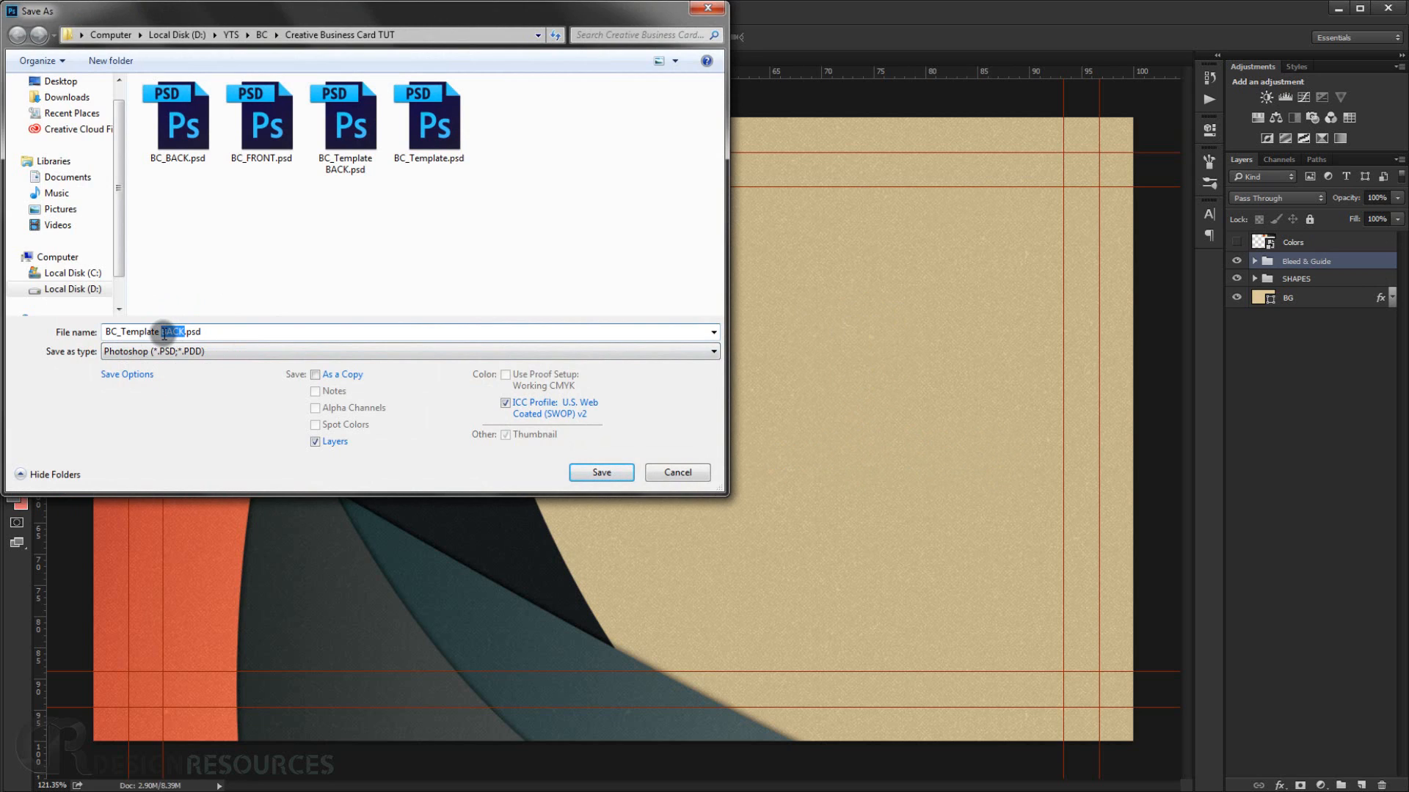
pyautogui.click(593, 473)
pyautogui.click(795, 418)
pyautogui.click(706, 473)
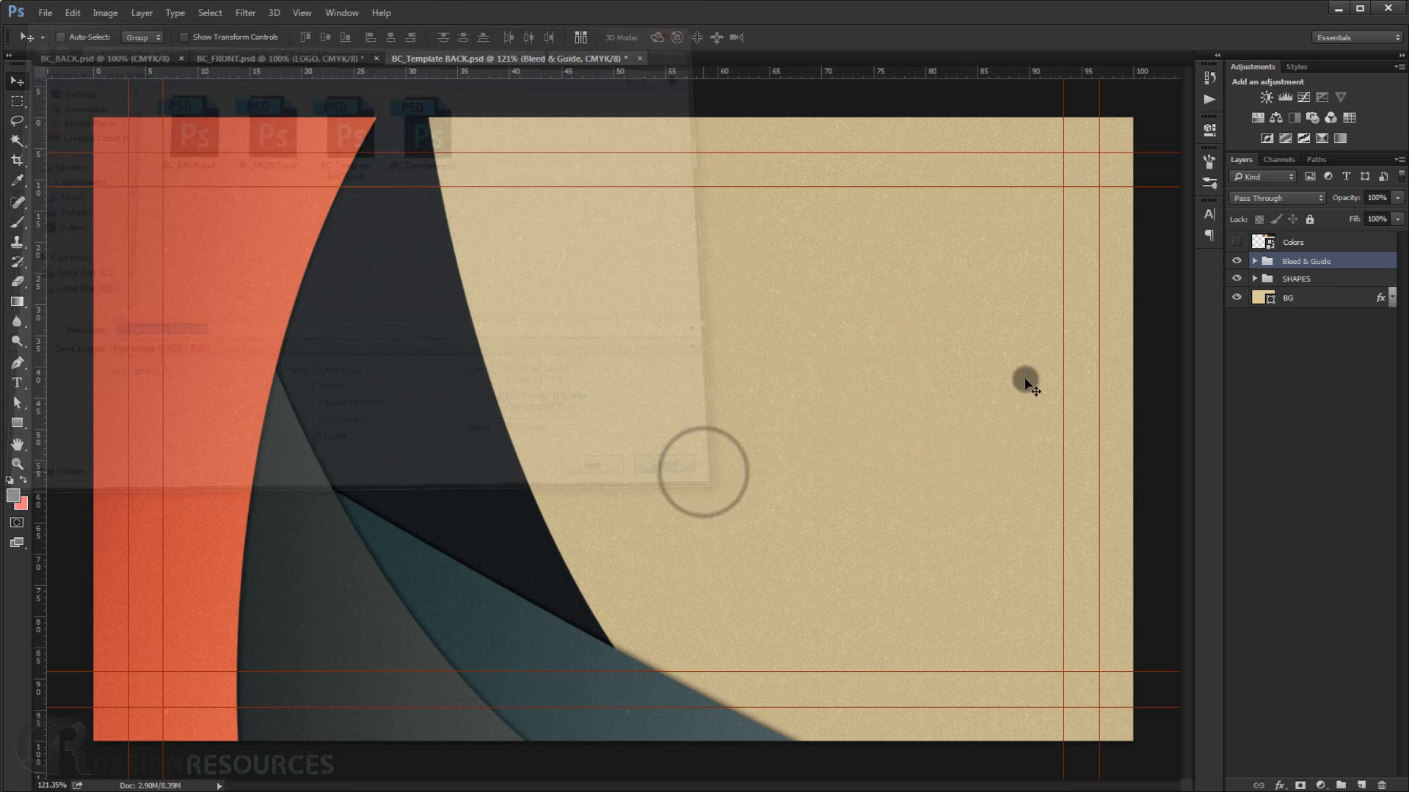
# Paste the logo back into the document.
pyautogui.hotkey('ctrl', 'v')
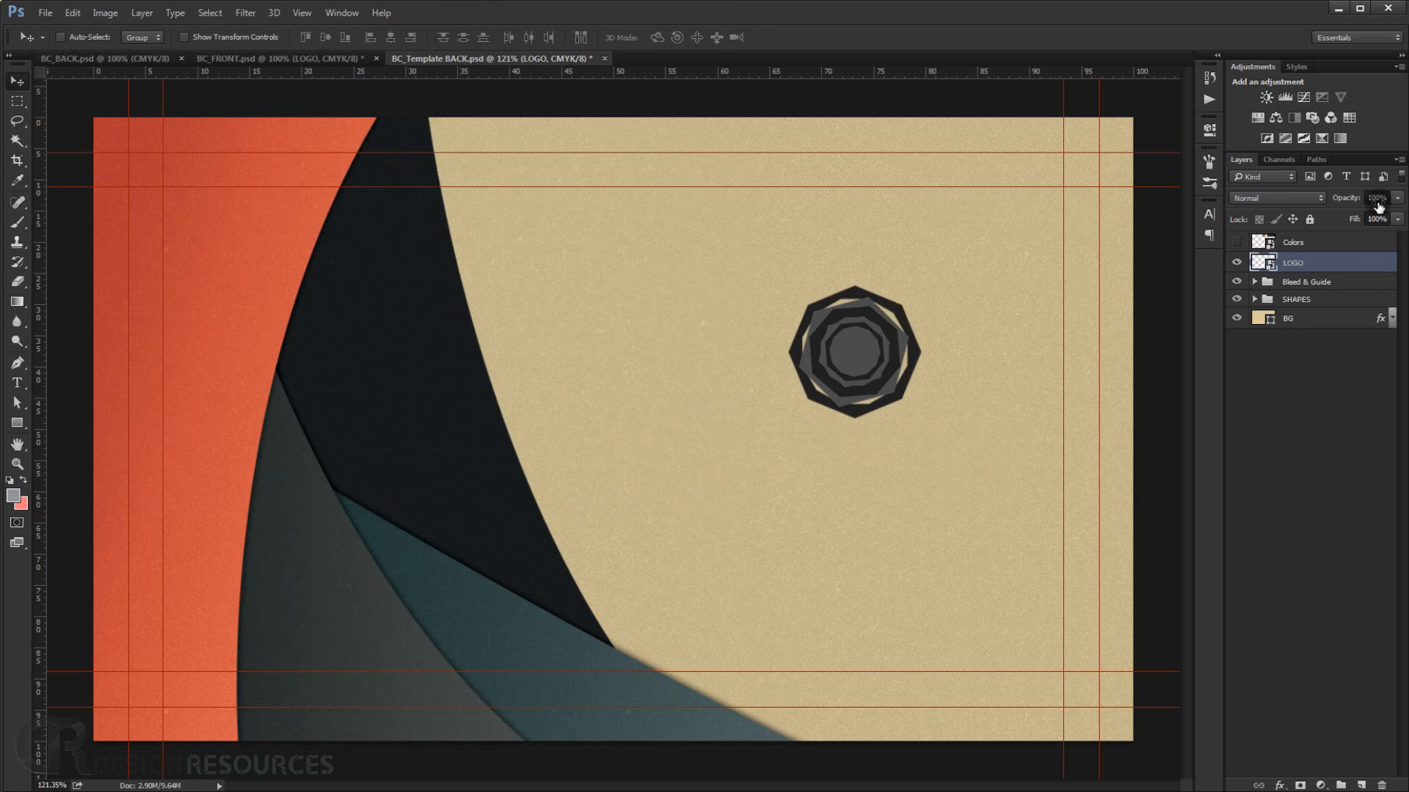
# Paste the company name back and save the document as BC_Template FRONT.psd.
pyautogui.hotkey('ctrl', 'v')
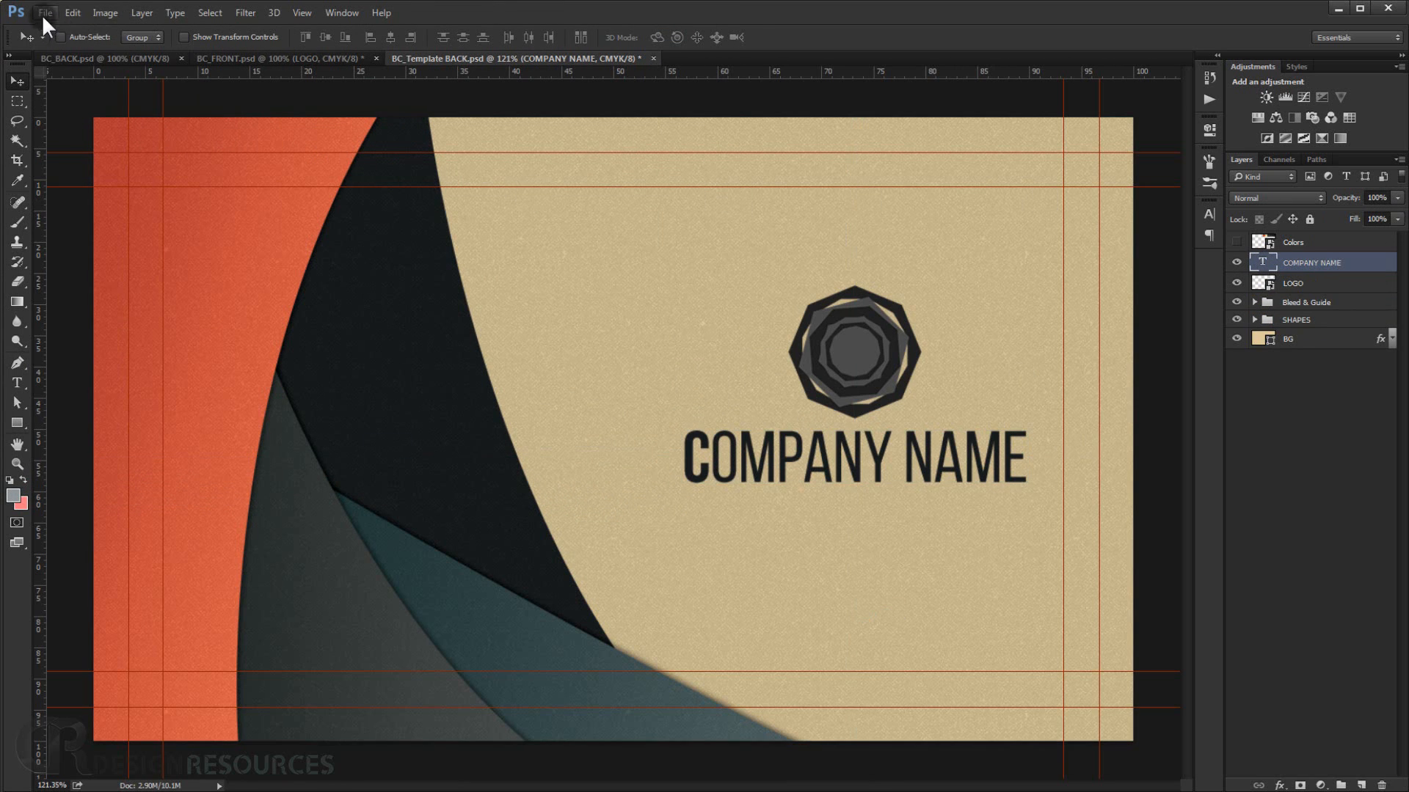
pyautogui.click(42, 15)
pyautogui.click(112, 187)
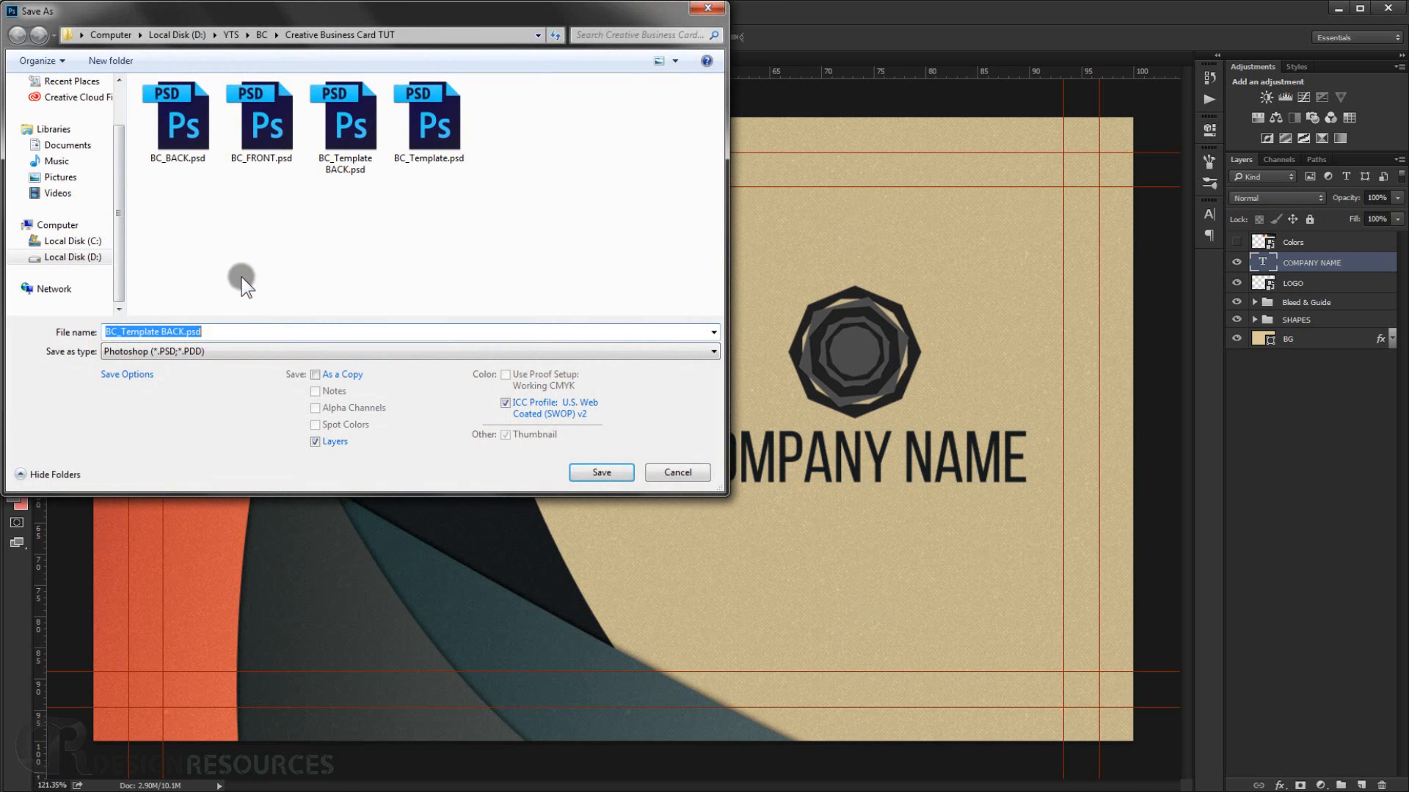
pyautogui.moveTo(184, 332); pyautogui.dragTo(162, 332)
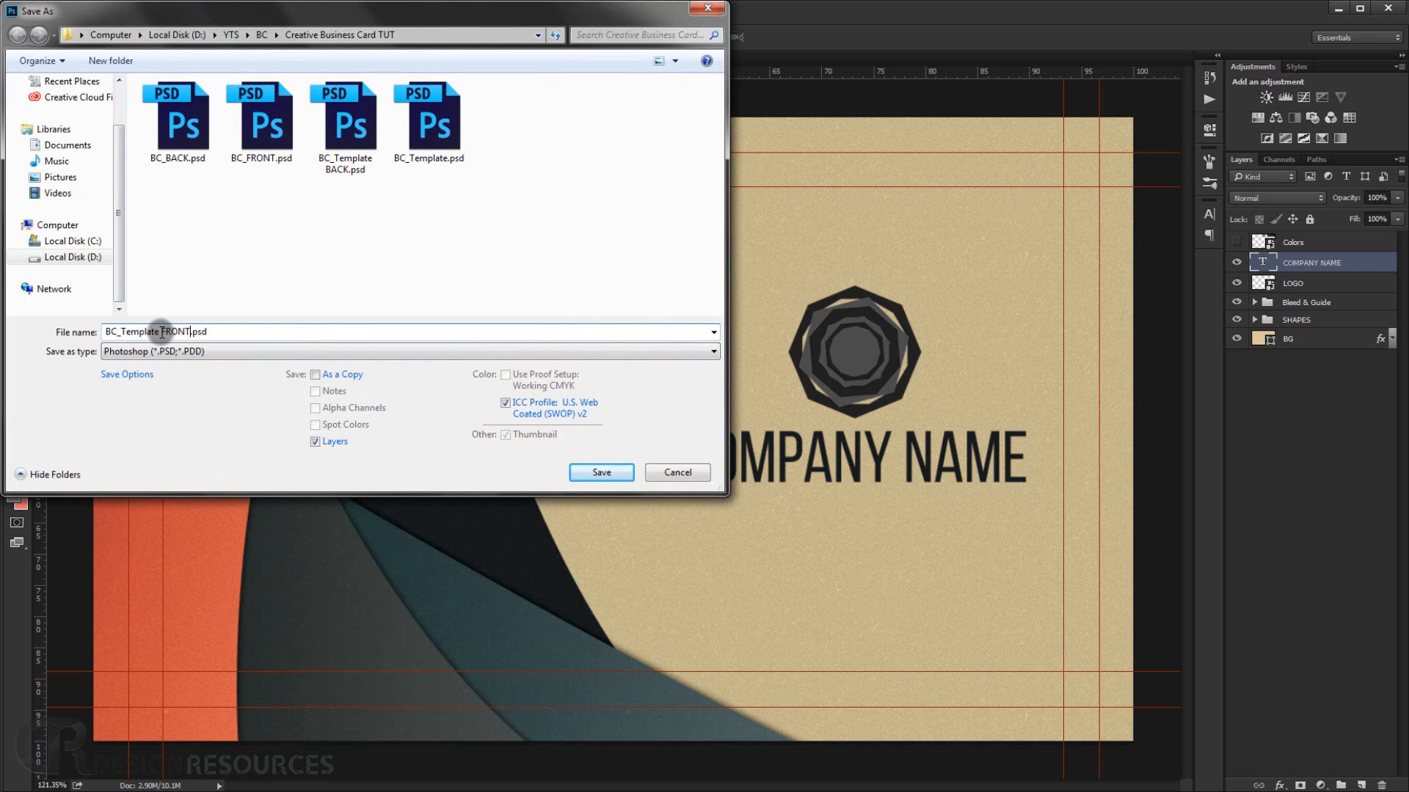
pyautogui.press('Return')
pyautogui.click(890, 245)
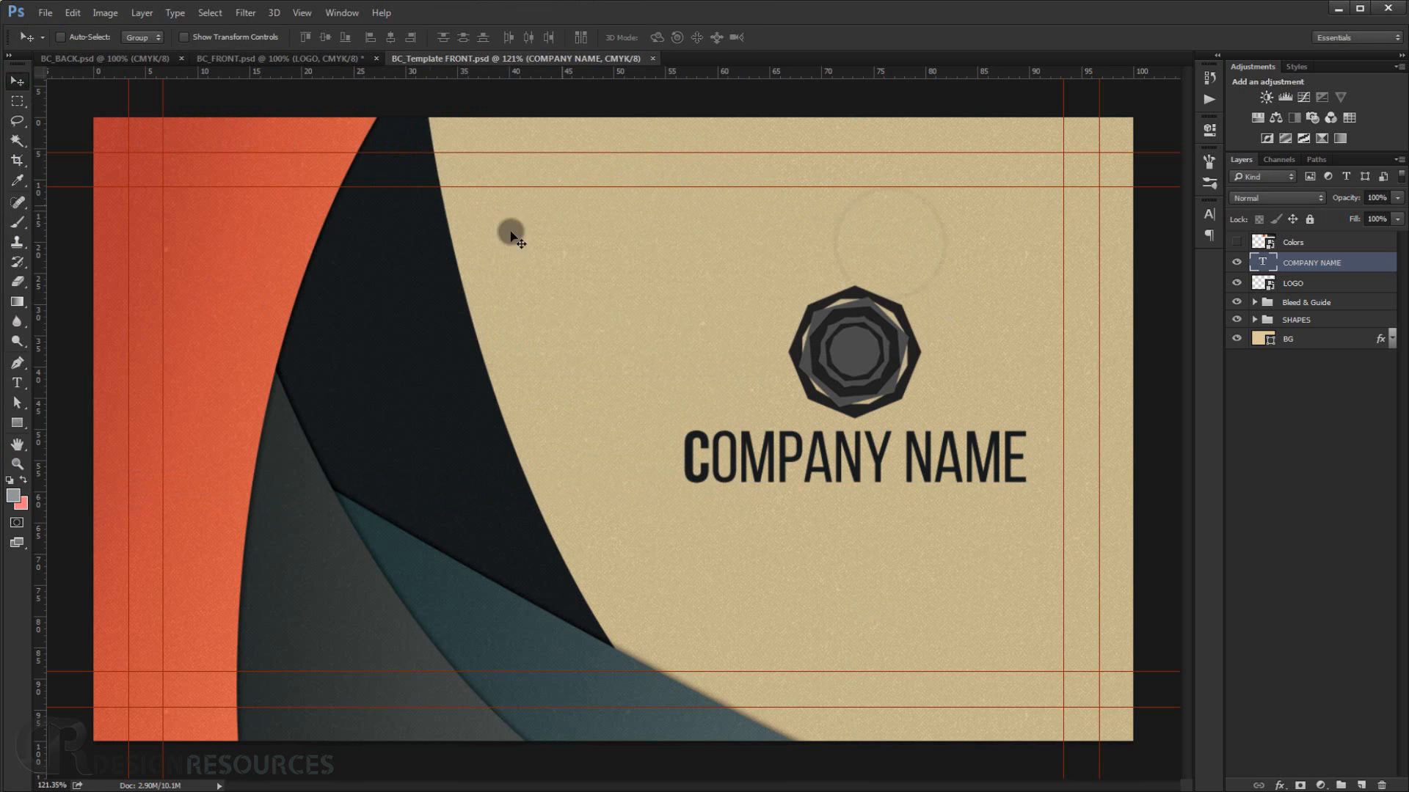
# Save the document over BC_Template BACK.psd, confirming the replacement.
pyautogui.click(46, 12)
pyautogui.click(108, 175)
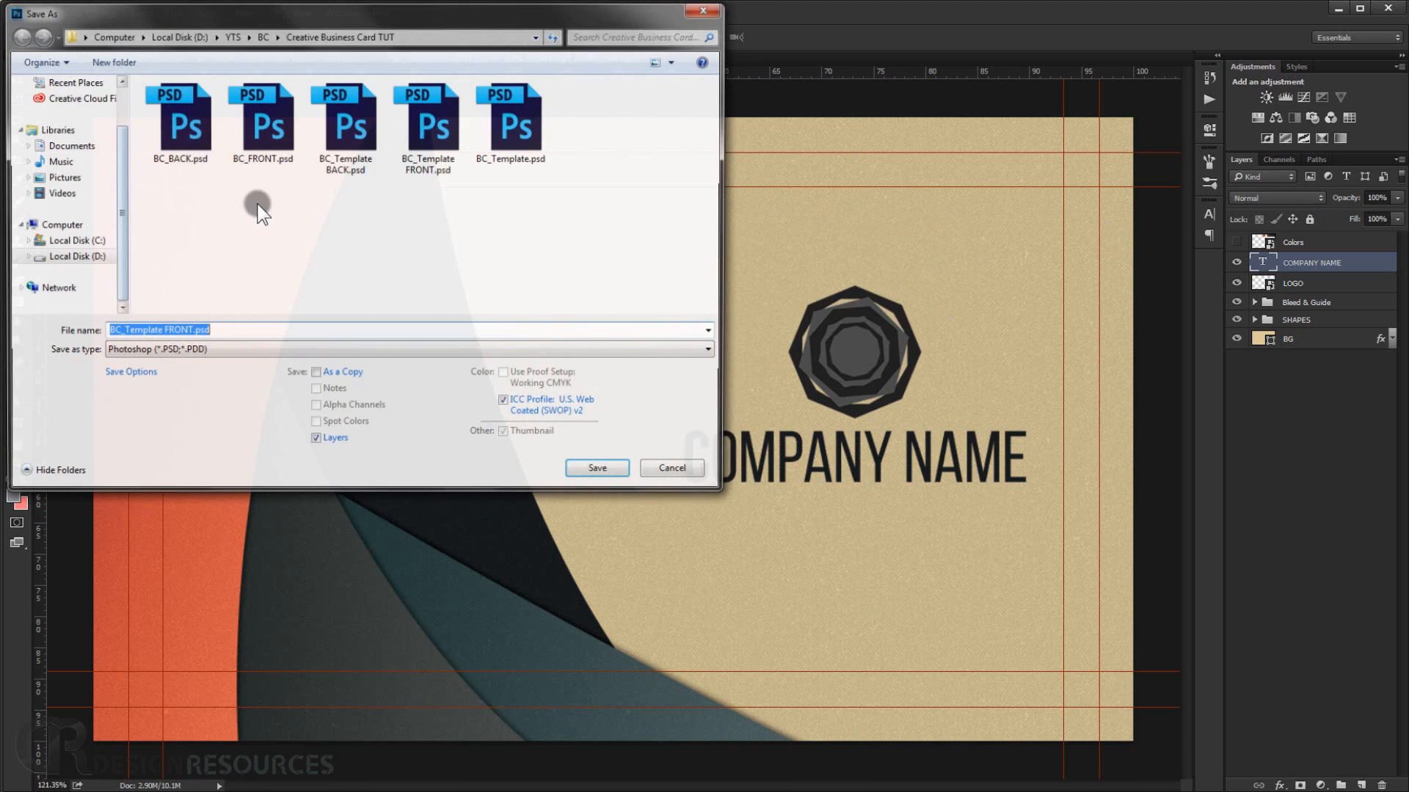
pyautogui.click(352, 143)
pyautogui.click(594, 473)
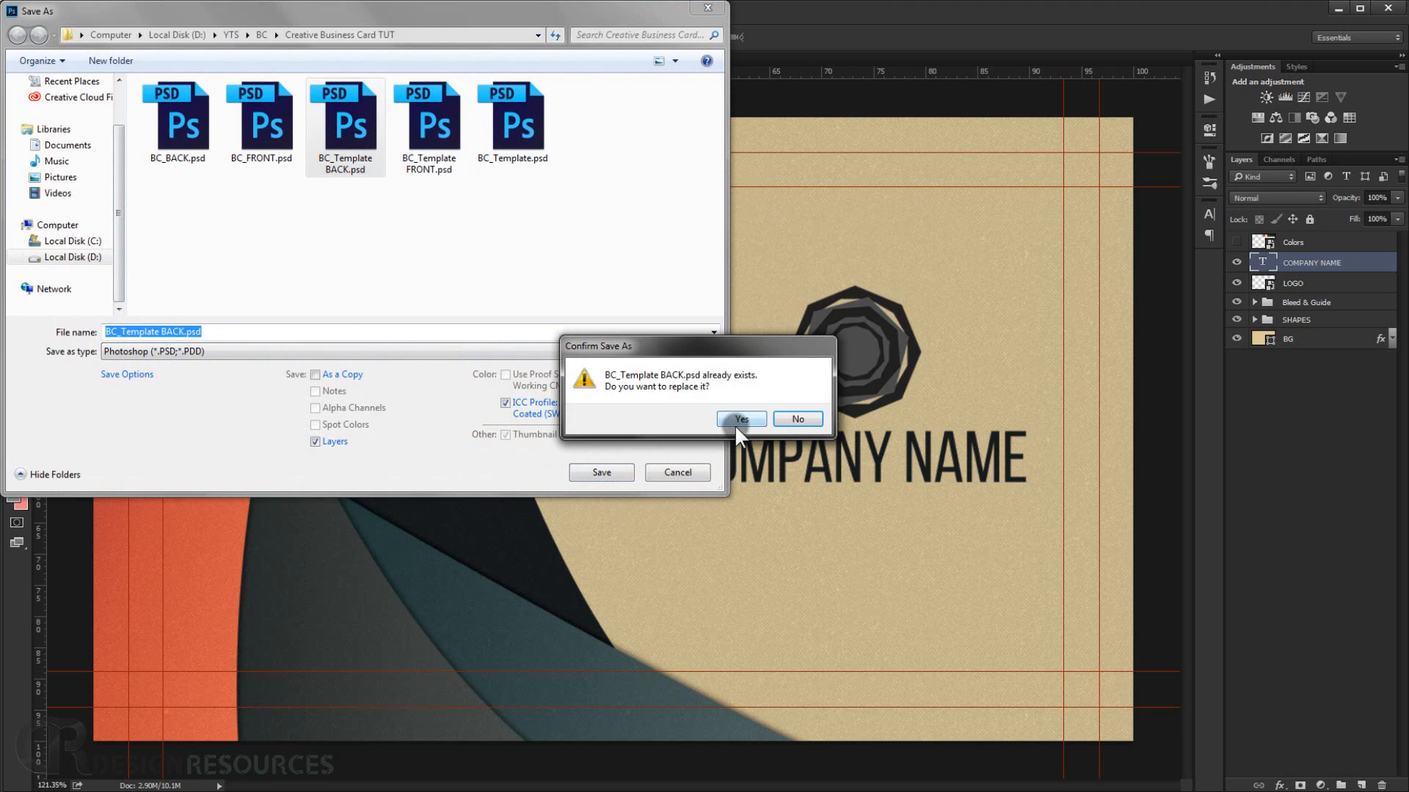
pyautogui.click(741, 419)
pyautogui.click(880, 237)
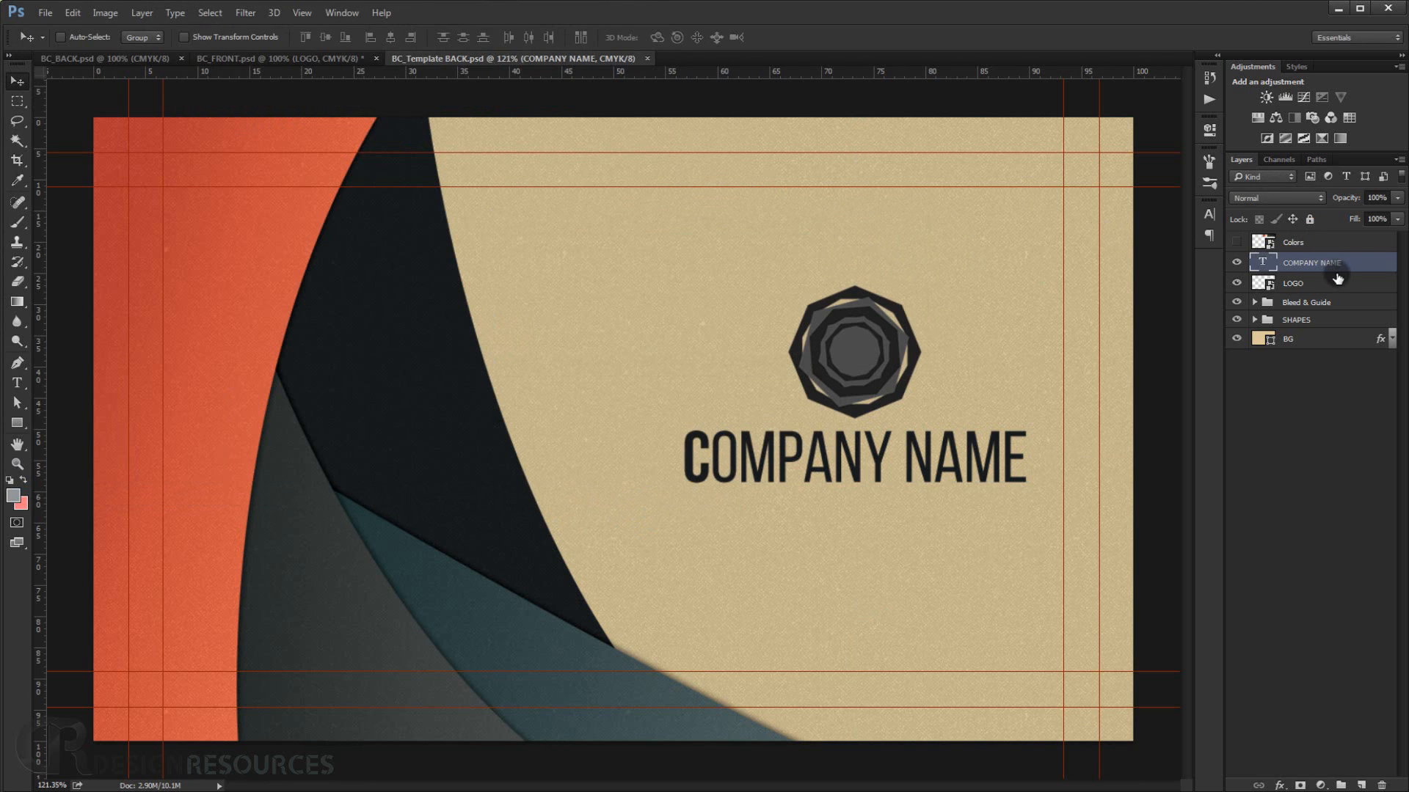
# Delete the COMPANY NAME and LOGO layers again.
pyautogui.press('Delete')
pyautogui.press('Delete')
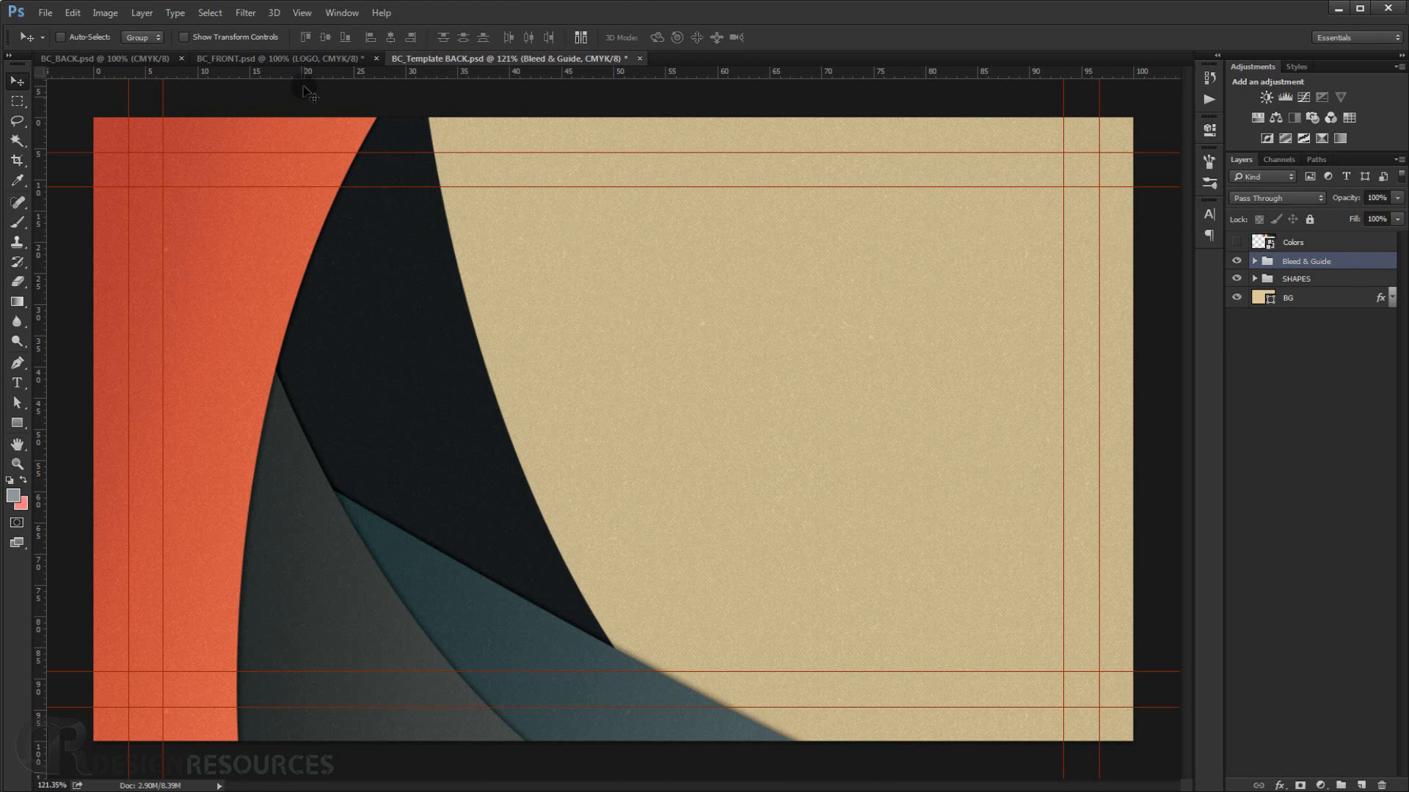
# Flip the SHAPES group horizontally and move it to the card's right side.
pyautogui.scroll(-2, 580, 264)
pyautogui.scroll(3, 561, 195)
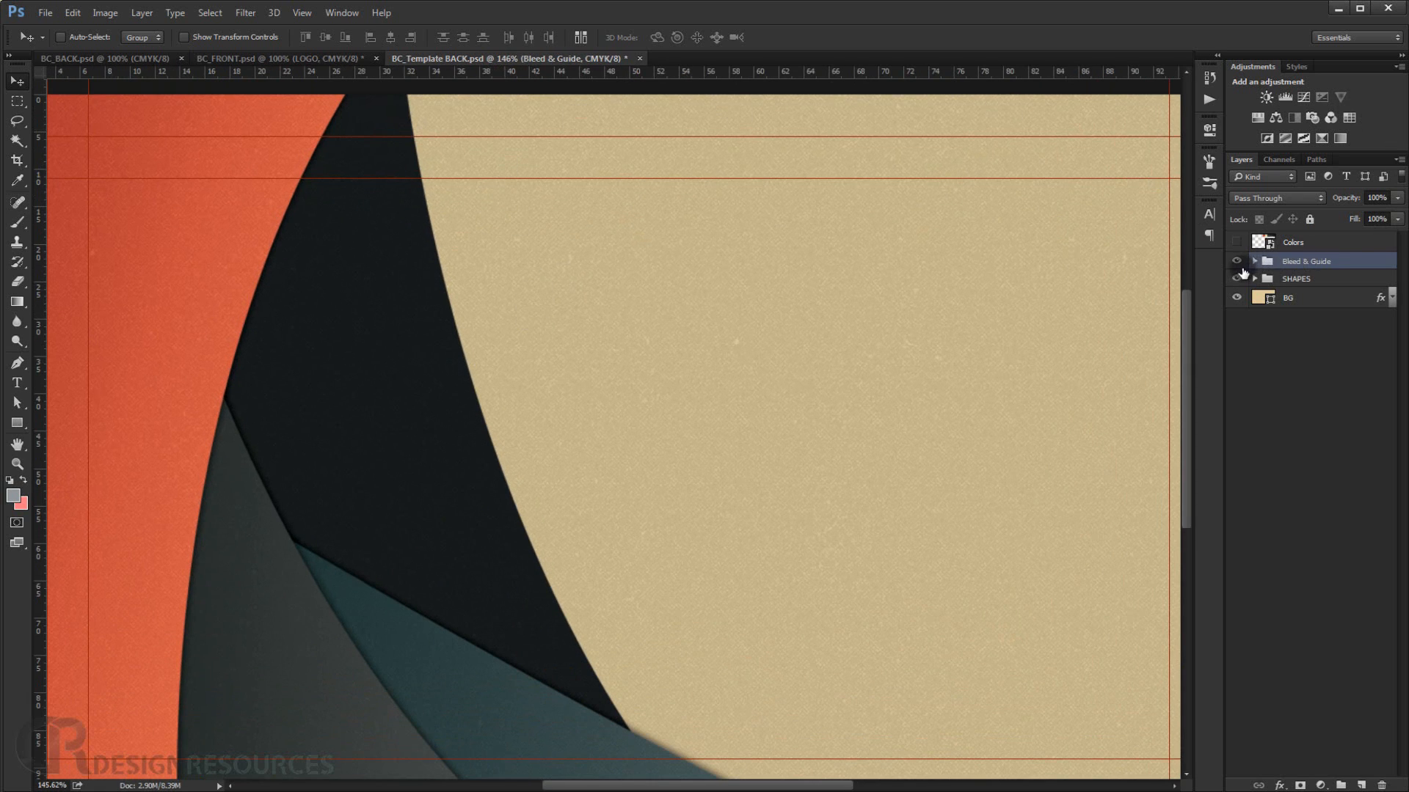
pyautogui.click(1352, 278)
pyautogui.hotkey('ctrl', '0')
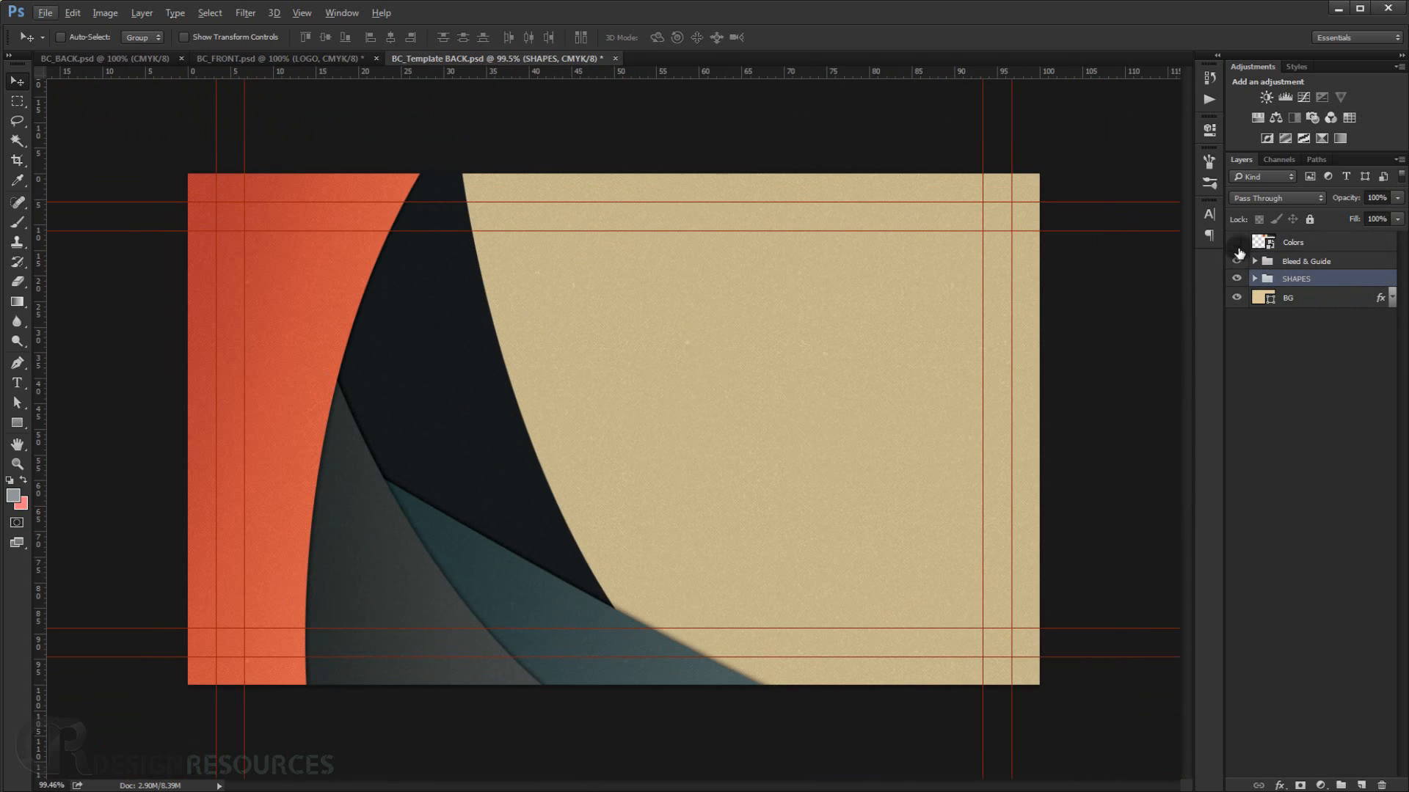
pyautogui.click(1236, 279)
pyautogui.click(1236, 278)
pyautogui.click(308, 350)
pyautogui.hotkey('ctrl', 't')
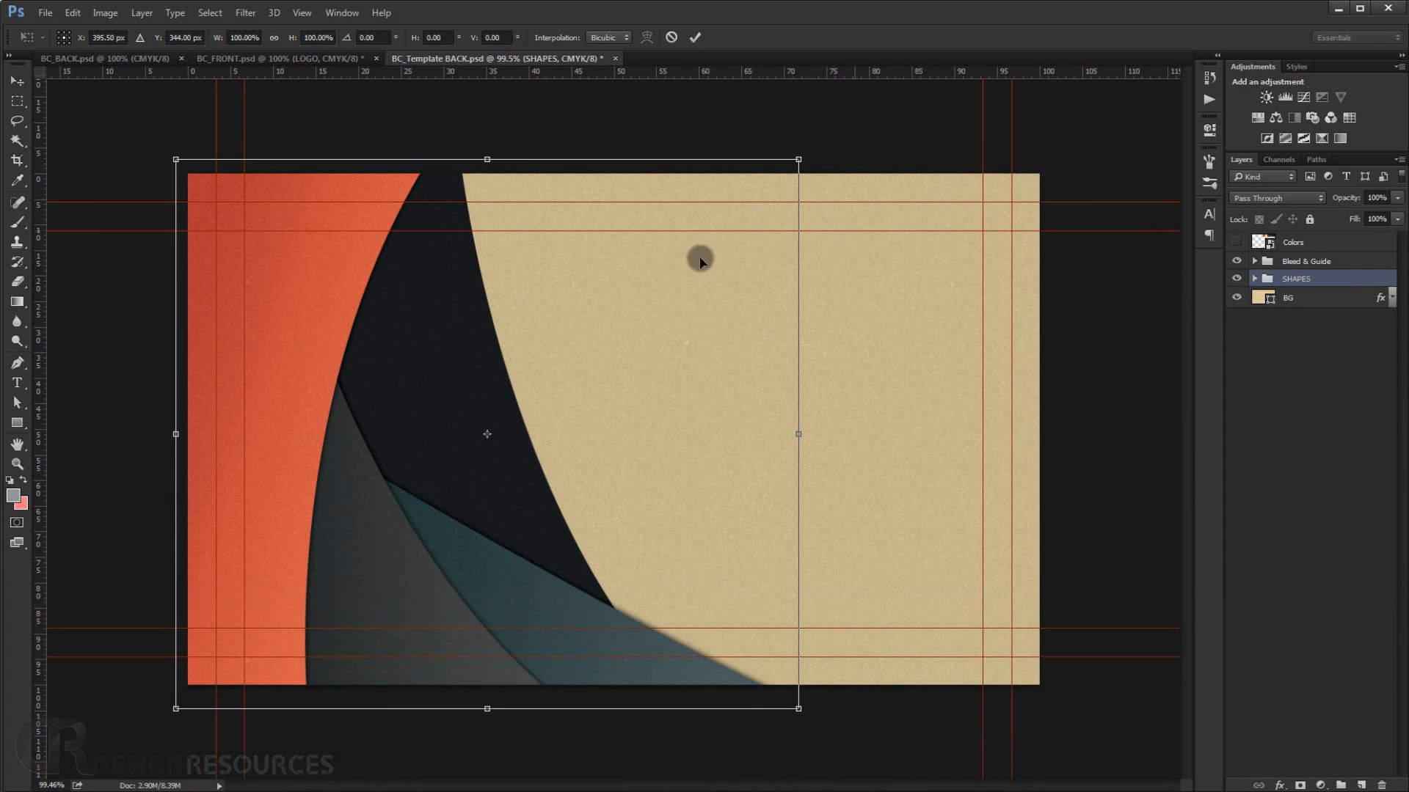
pyautogui.rightClick(603, 259)
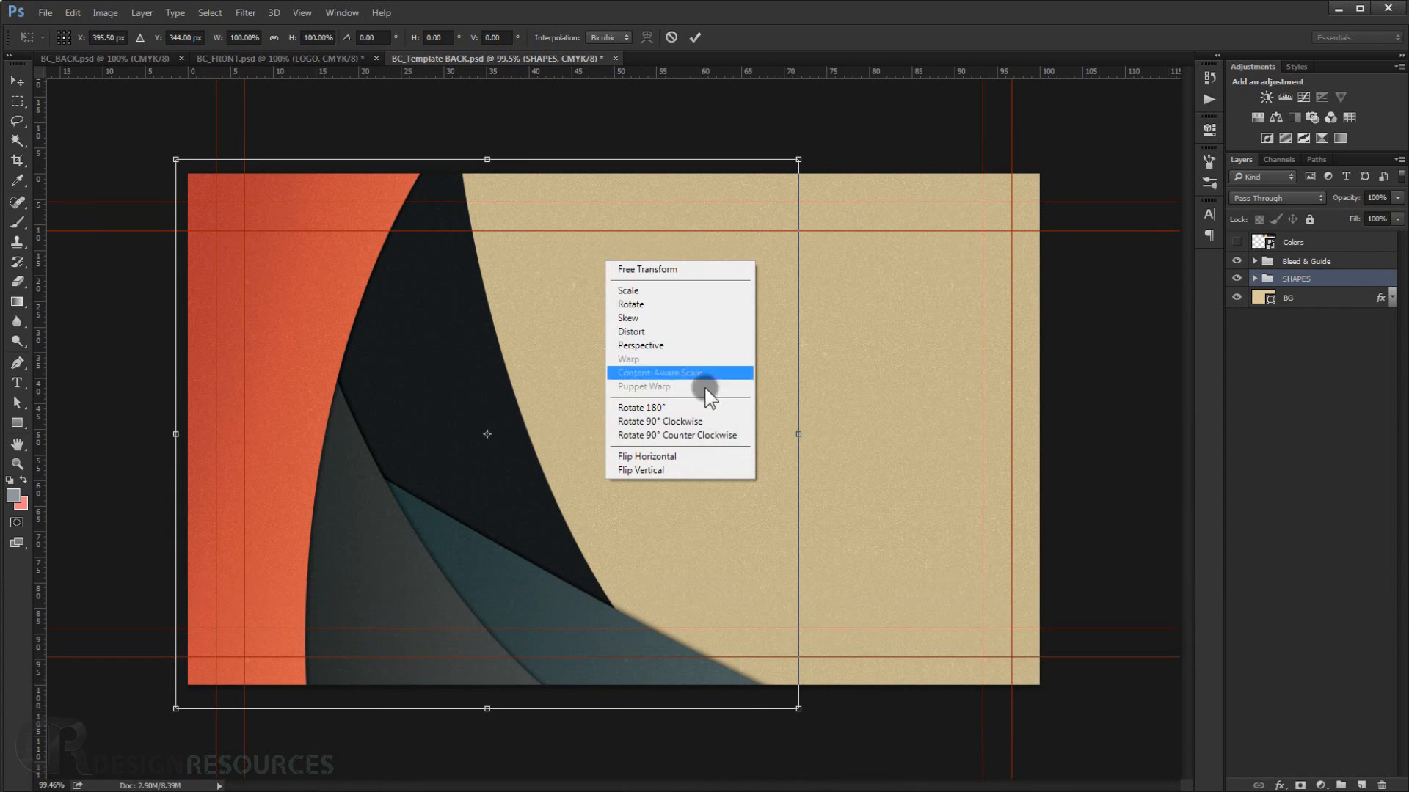
pyautogui.click(677, 458)
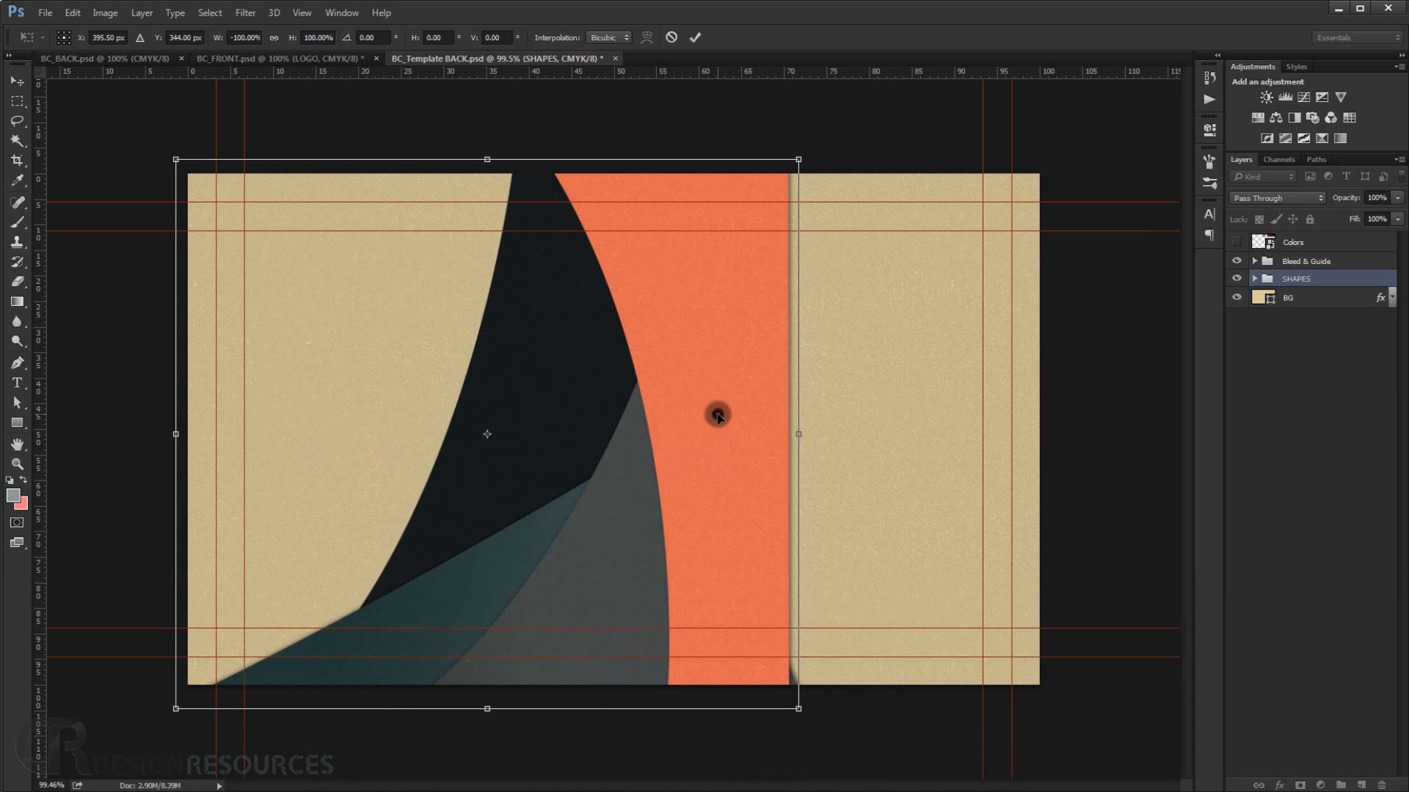
pyautogui.moveTo(717, 416); pyautogui.dragTo(997, 416)
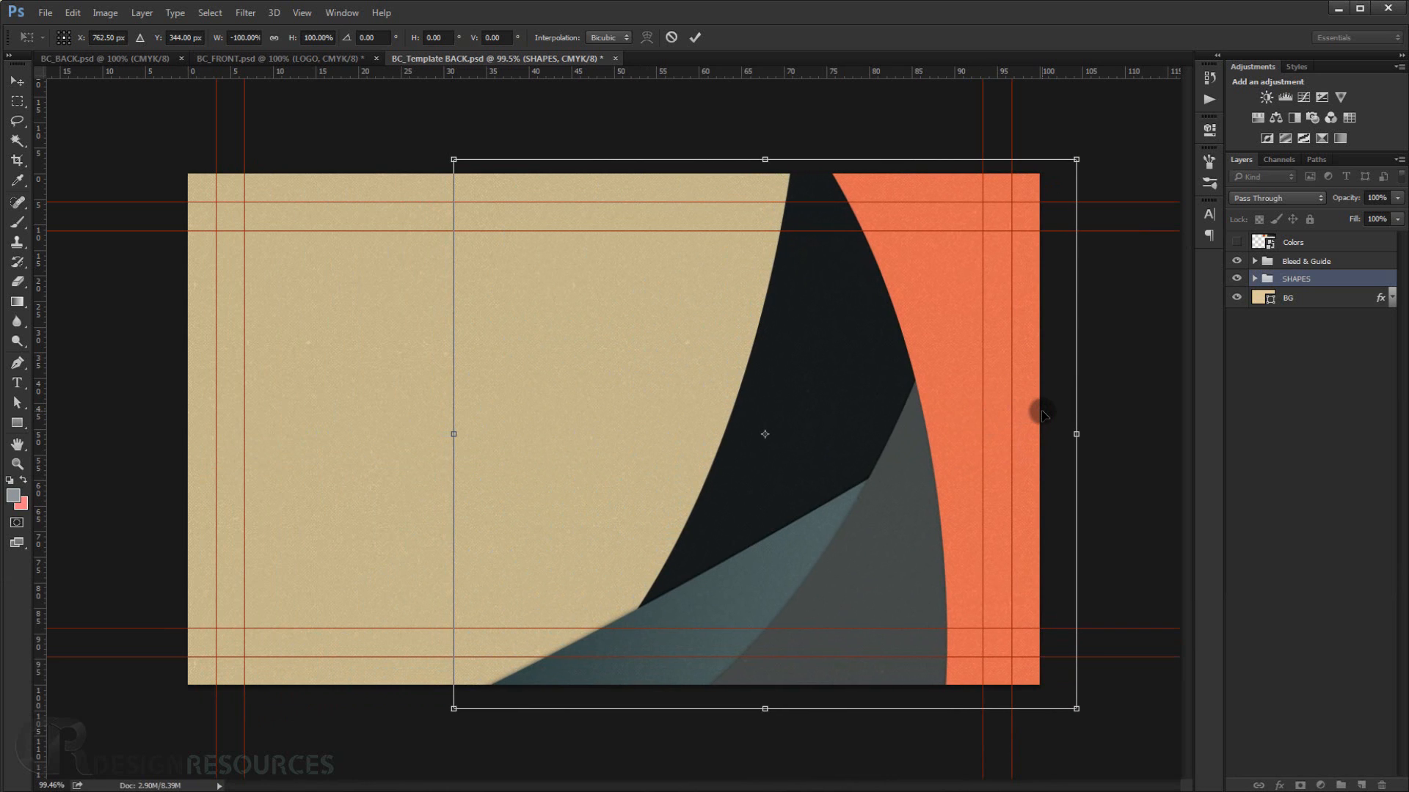
pyautogui.press('Return')
# Adjust the Gradient Overlay angle in Shape 1's layer style.
pyautogui.scroll(2, 953, 453)
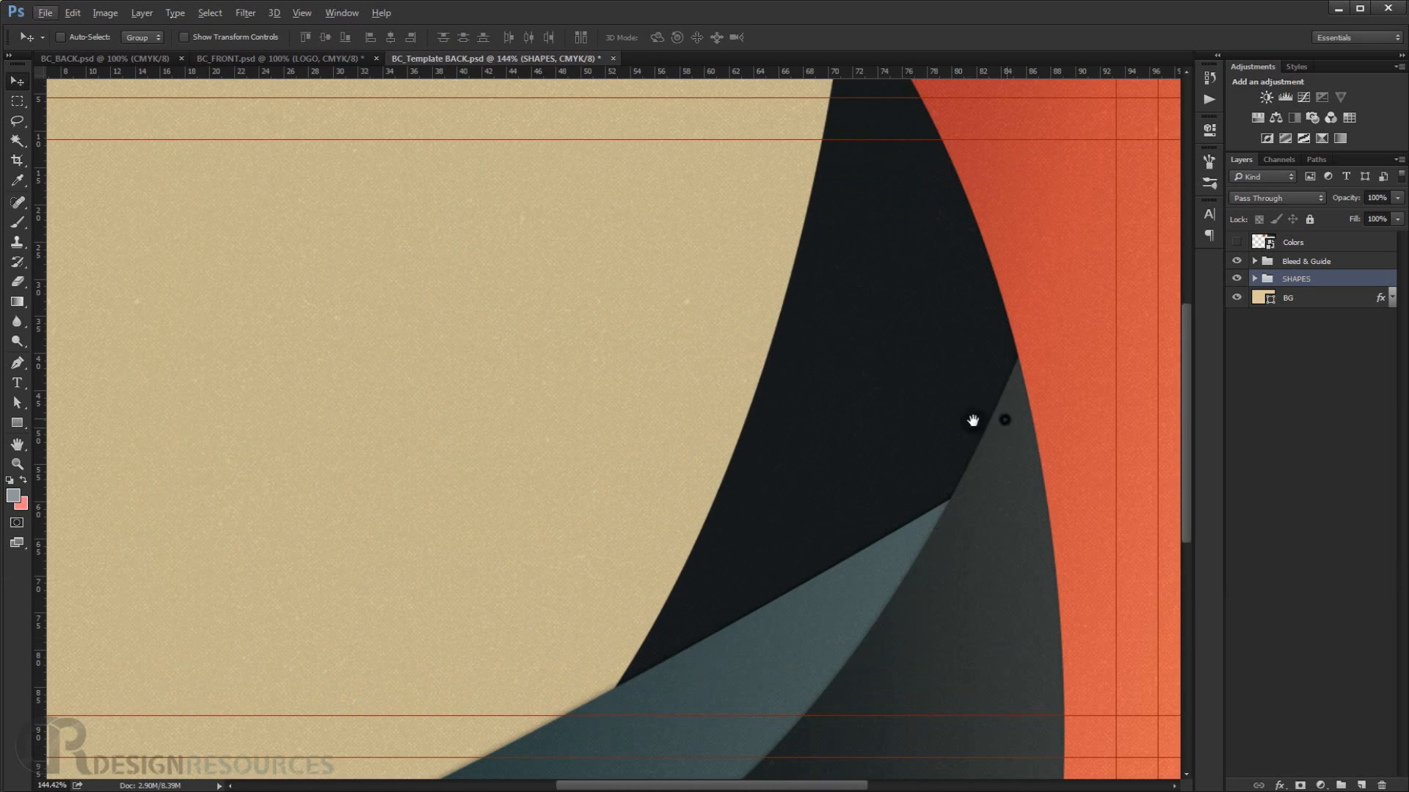
pyautogui.moveTo(1006, 418); pyautogui.dragTo(883, 423)
pyautogui.scroll(-2, 909, 395)
pyautogui.click(1255, 279)
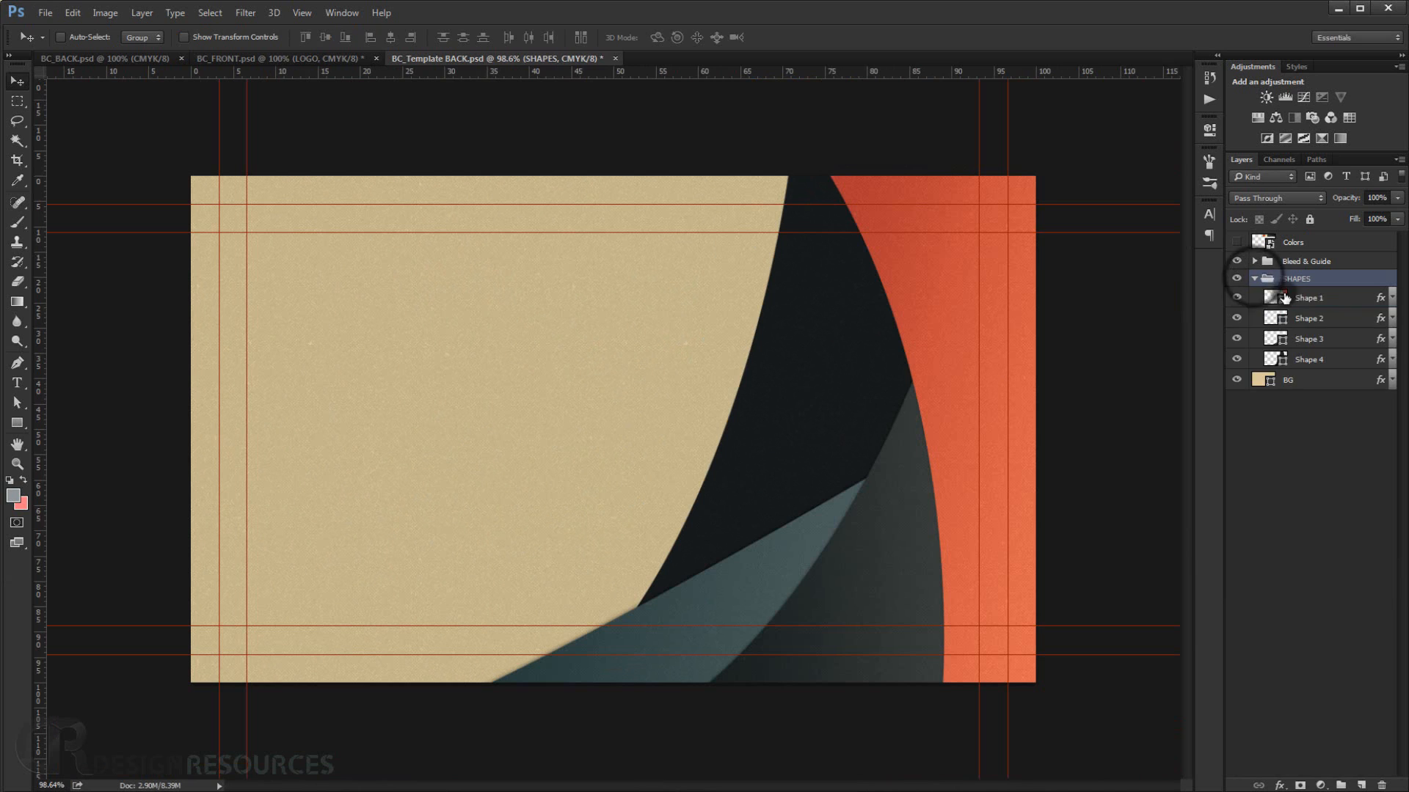
pyautogui.doubleClick(1382, 298)
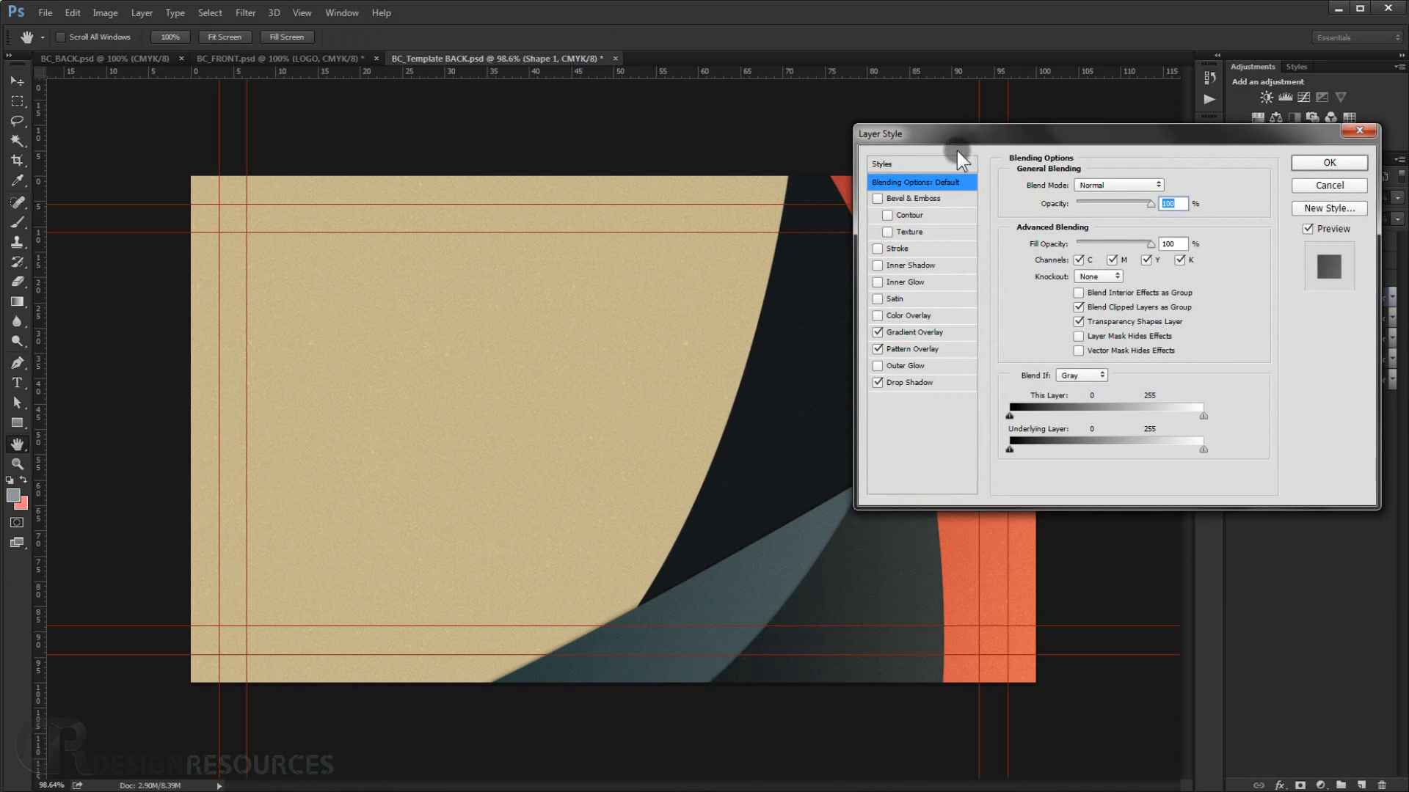
pyautogui.moveTo(951, 140); pyautogui.dragTo(1060, 96)
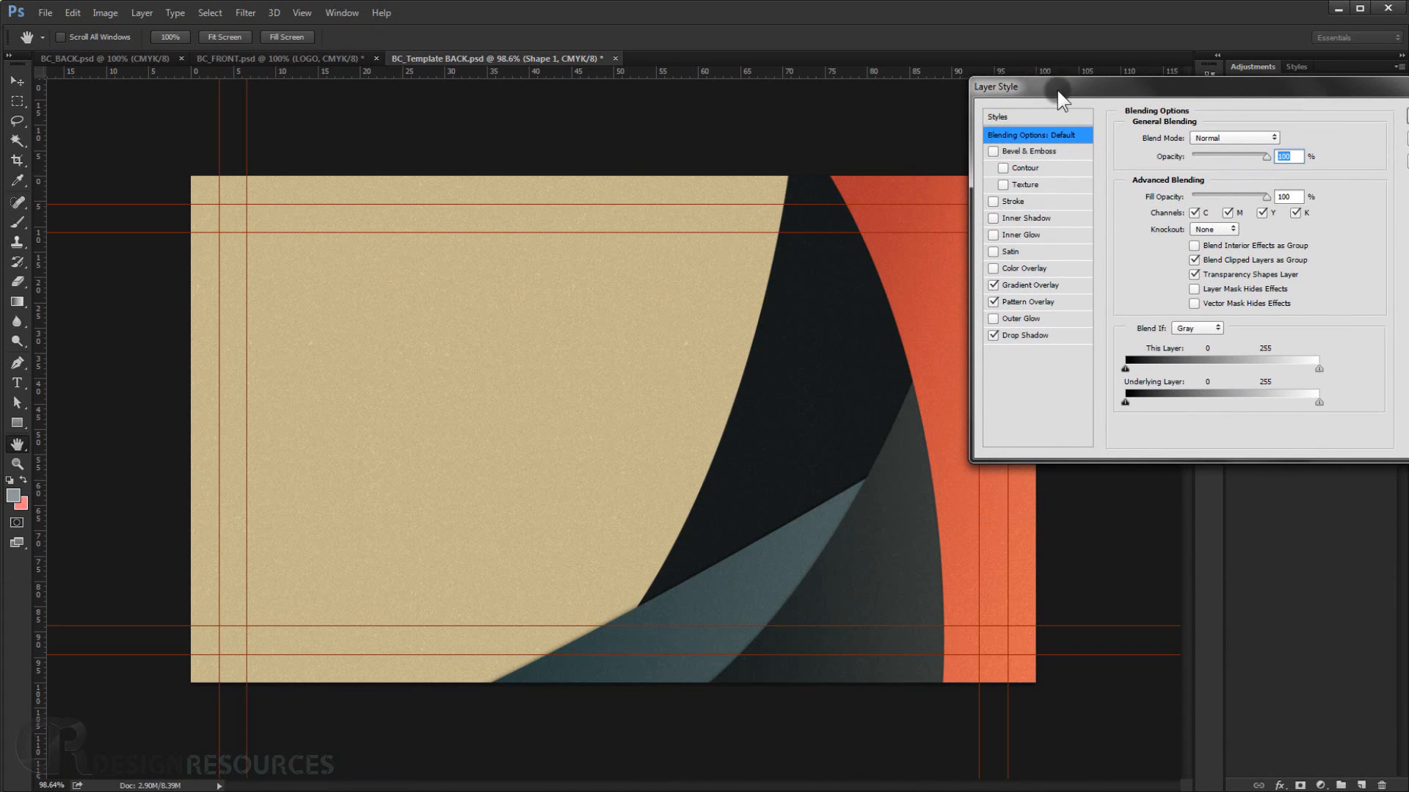
pyautogui.click(1029, 286)
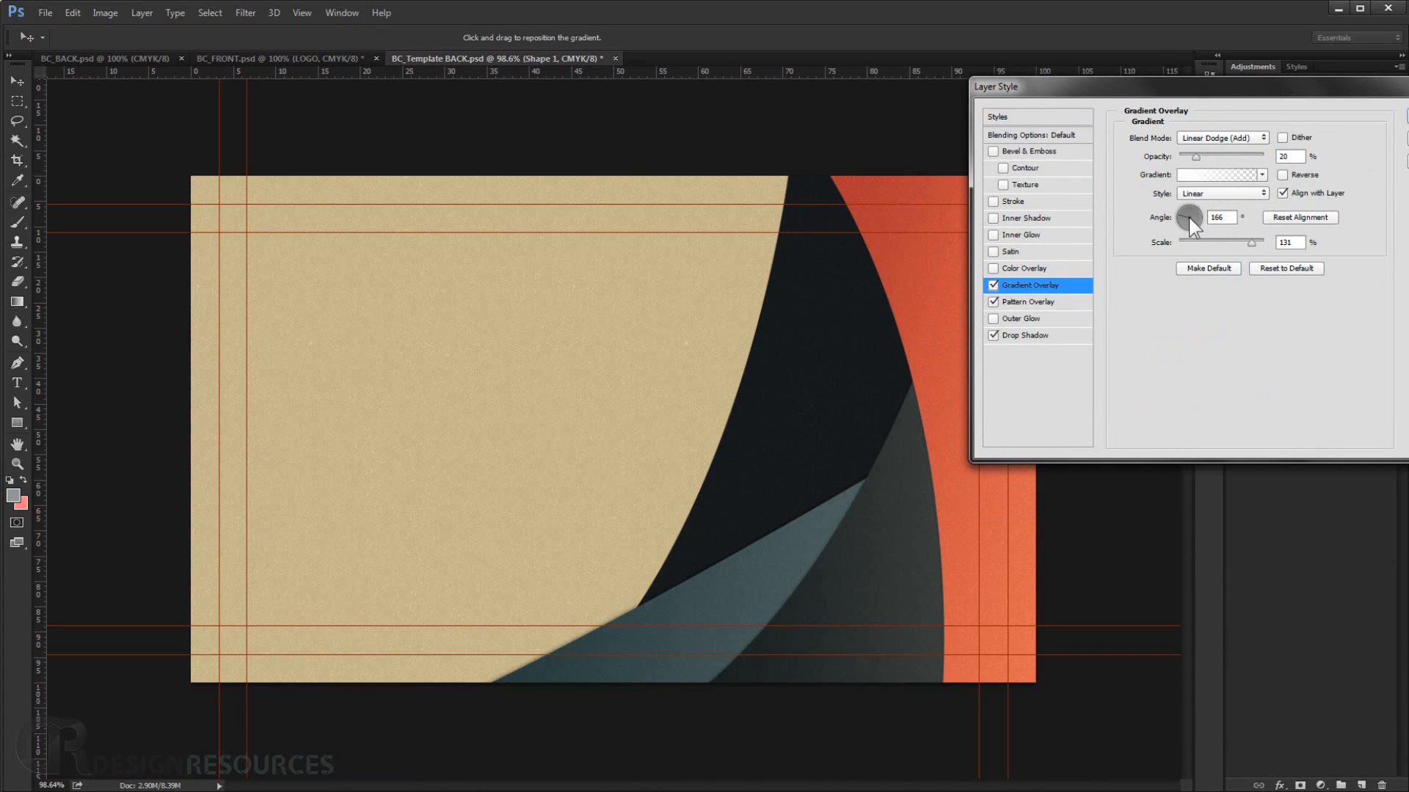
pyautogui.moveTo(1188, 217); pyautogui.dragTo(1204, 217)
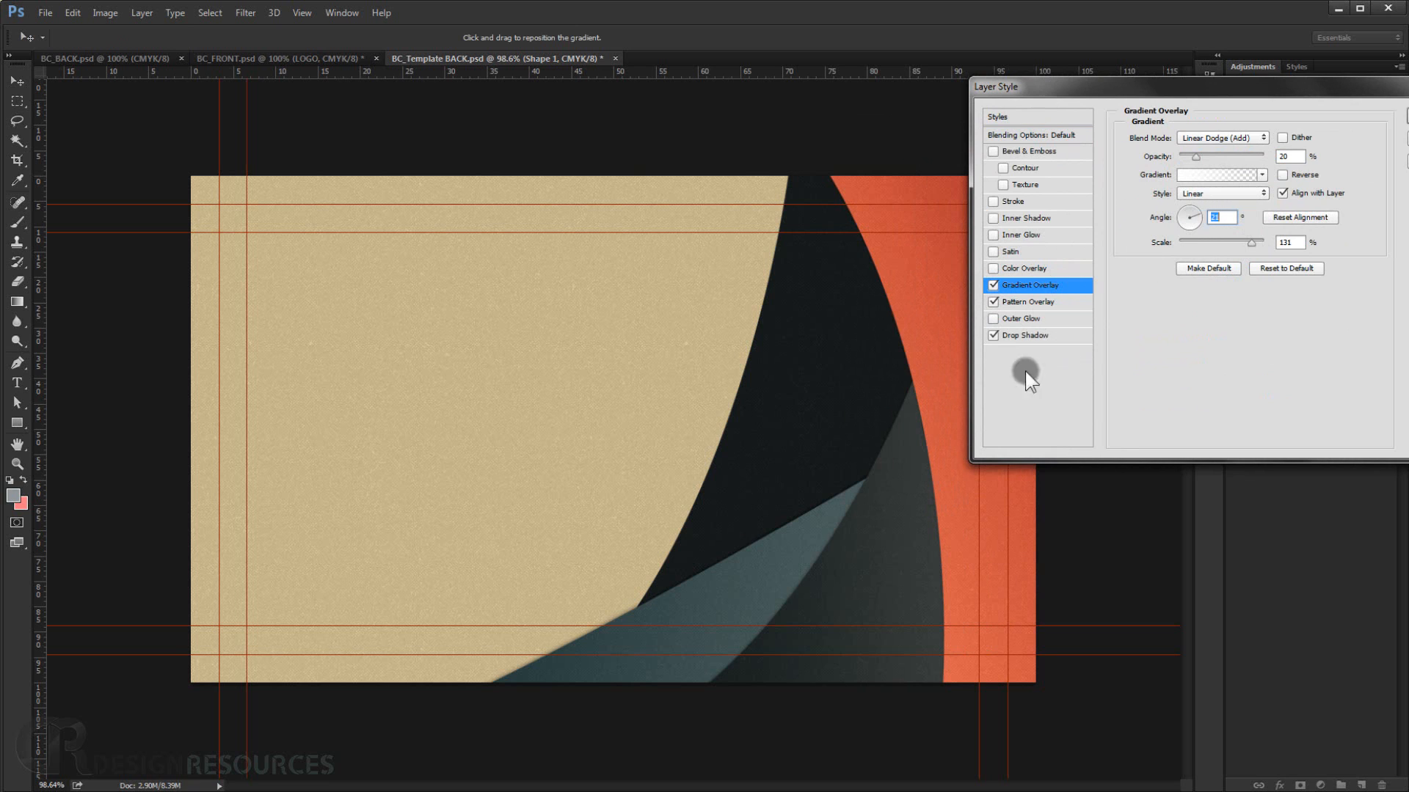
pyautogui.moveTo(1293, 94); pyautogui.dragTo(392, 11)
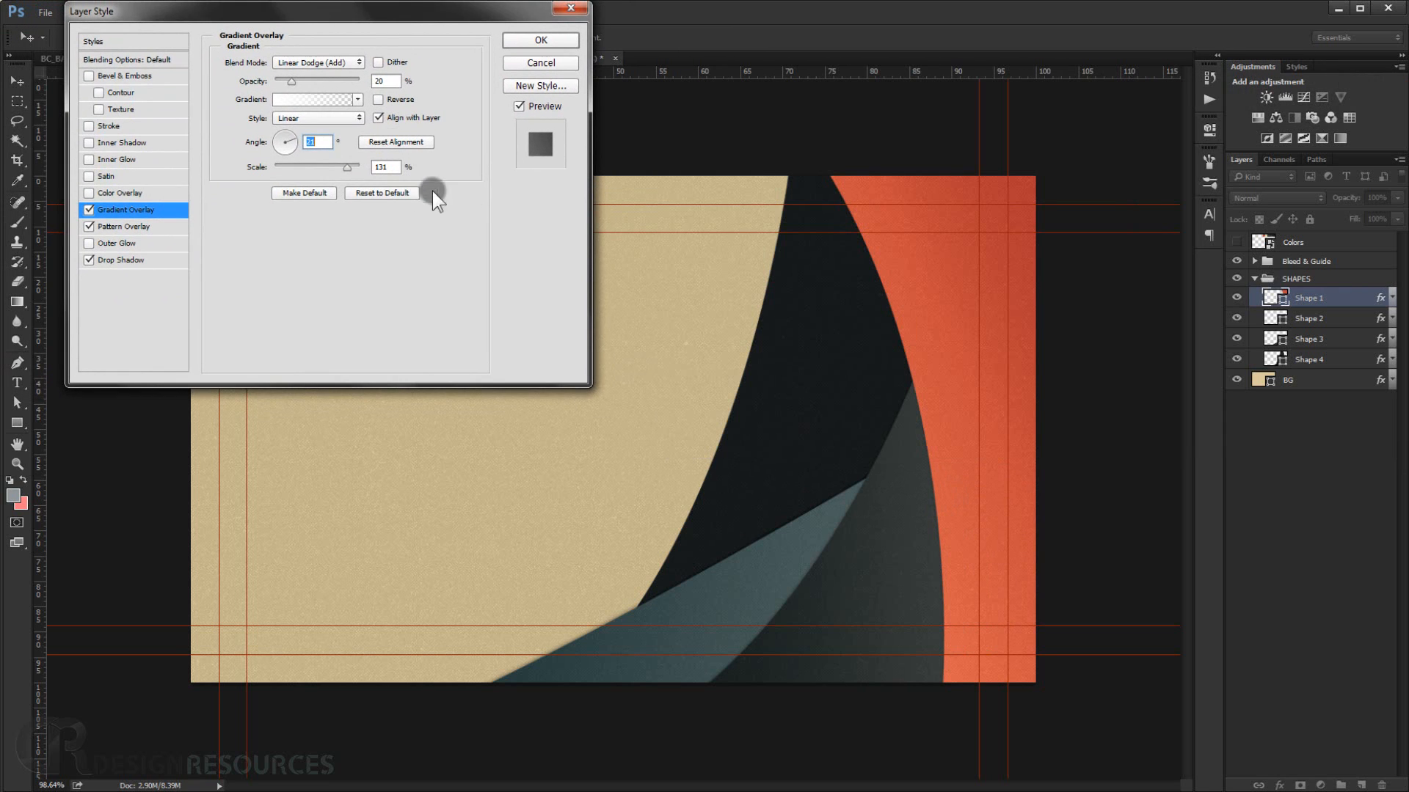
pyautogui.click(540, 40)
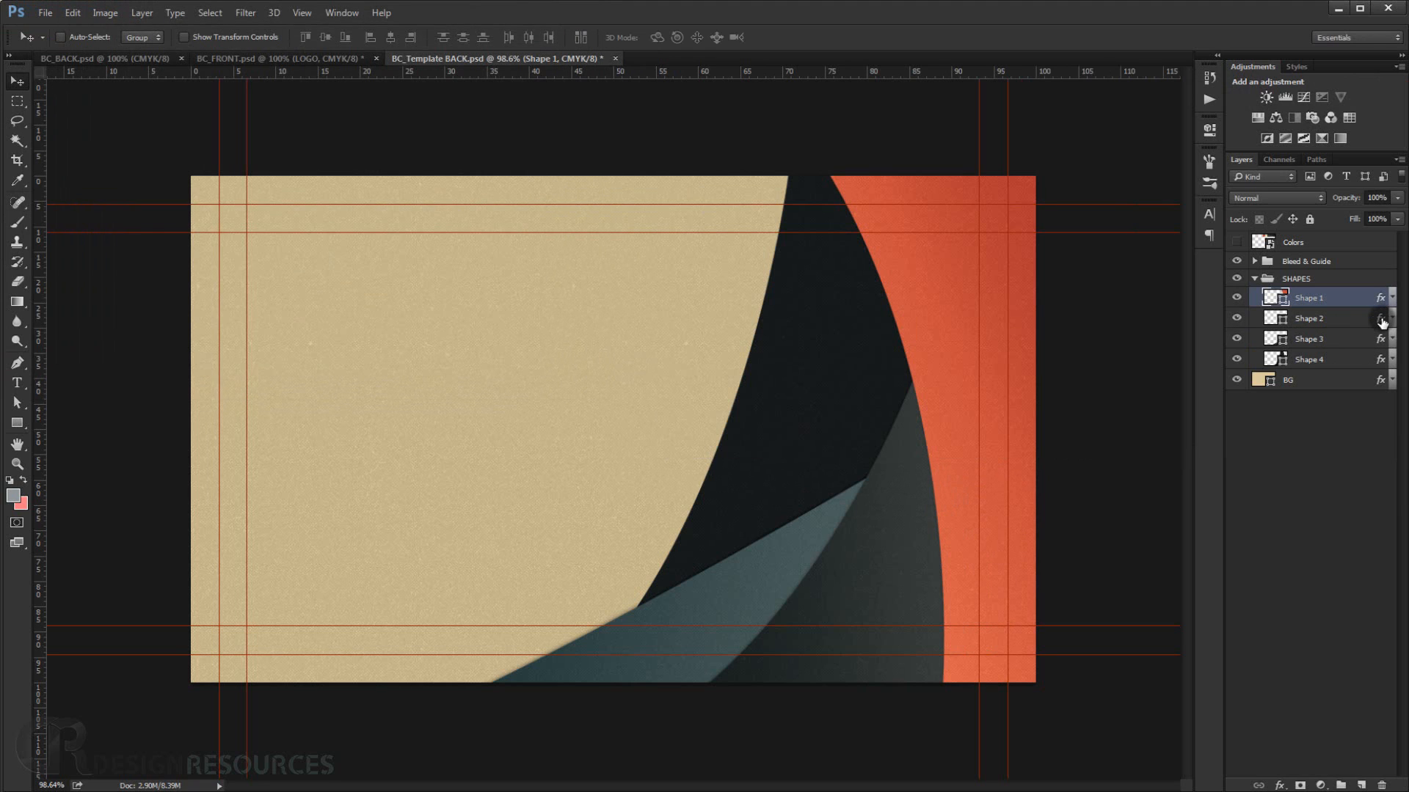
# Rotate Shape 2 about -4.76° and shift it slightly right.
pyautogui.click(1236, 317)
pyautogui.click(1237, 318)
pyautogui.click(1353, 321)
pyautogui.hotkey('ctrl', 't')
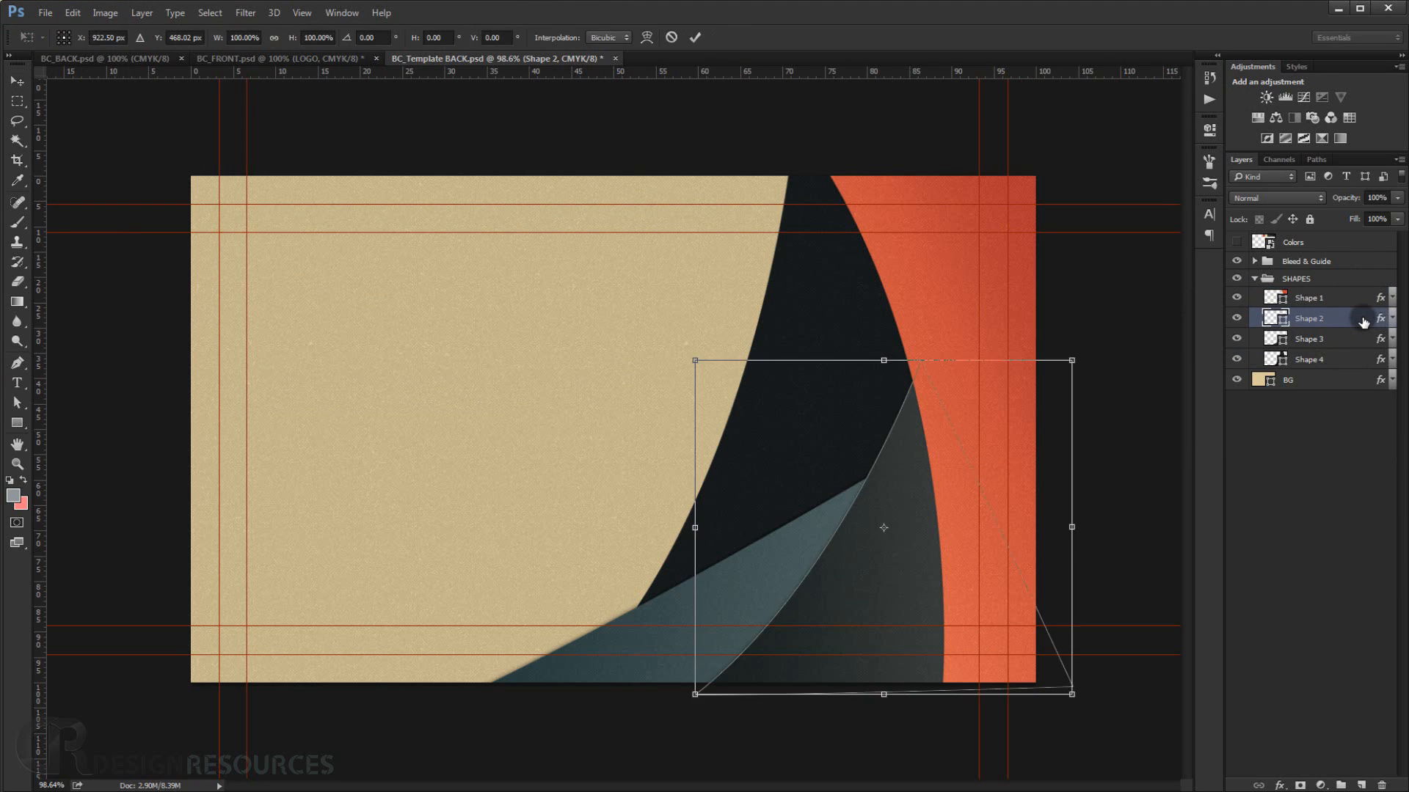
pyautogui.moveTo(1120, 277); pyautogui.dragTo(1126, 220)
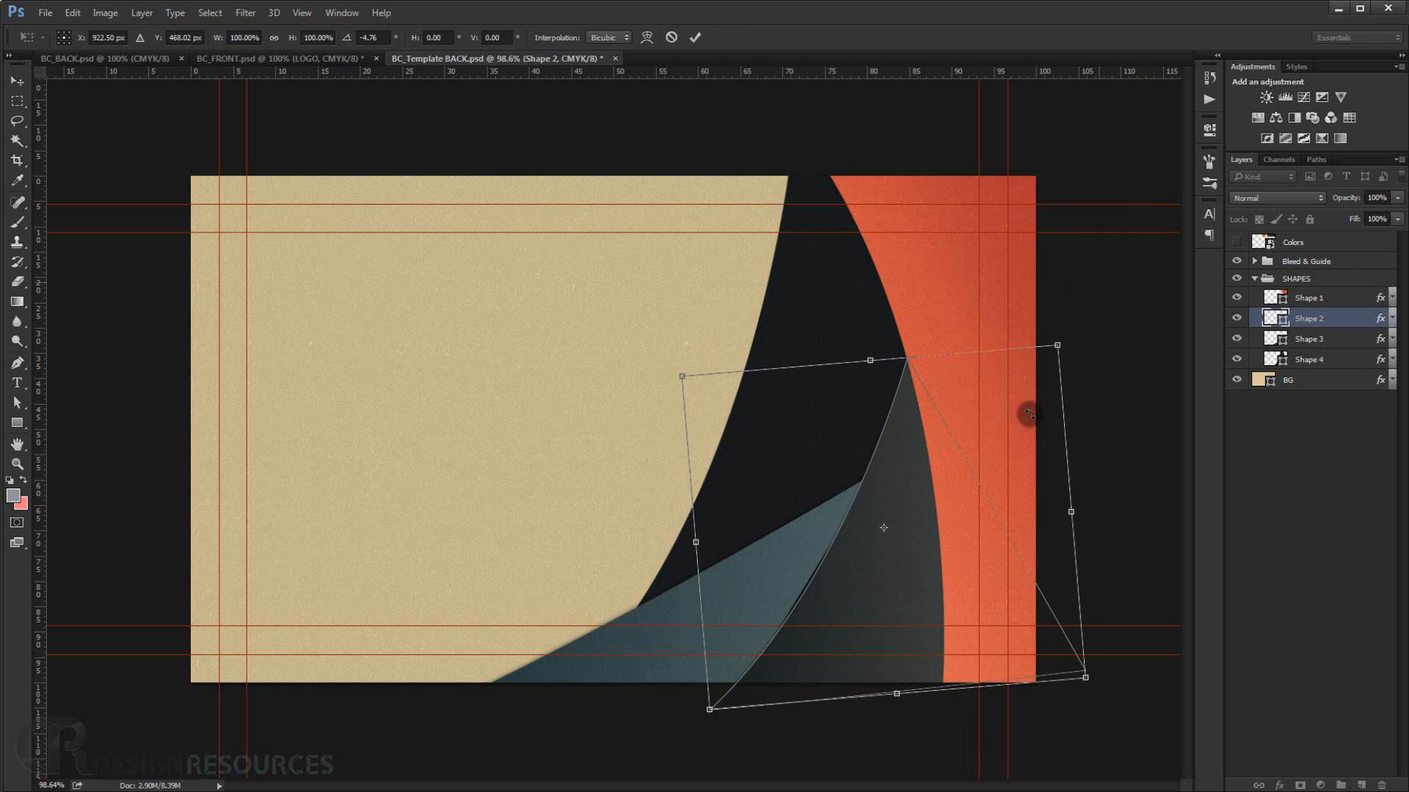
pyautogui.moveTo(1002, 465); pyautogui.dragTo(1023, 473)
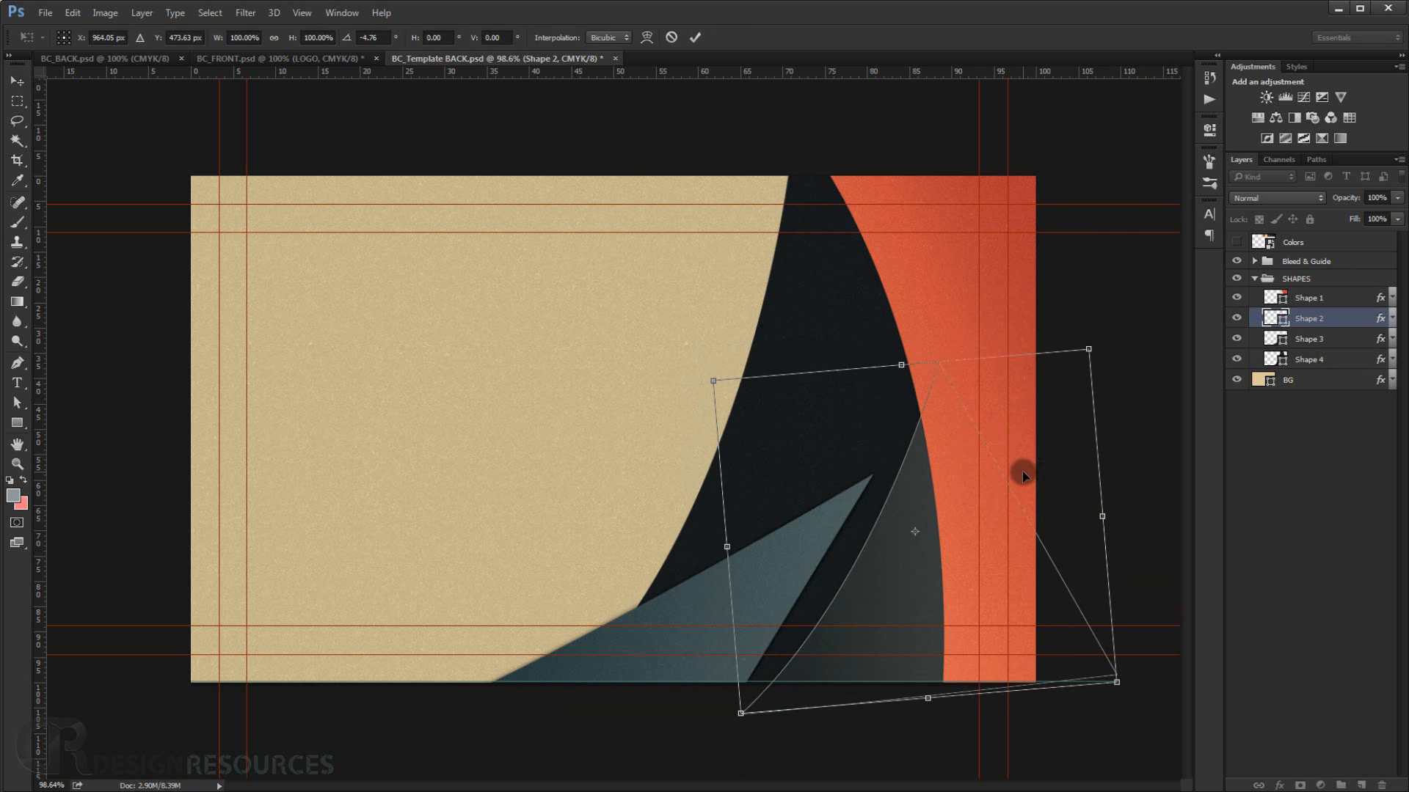
pyautogui.press('Return')
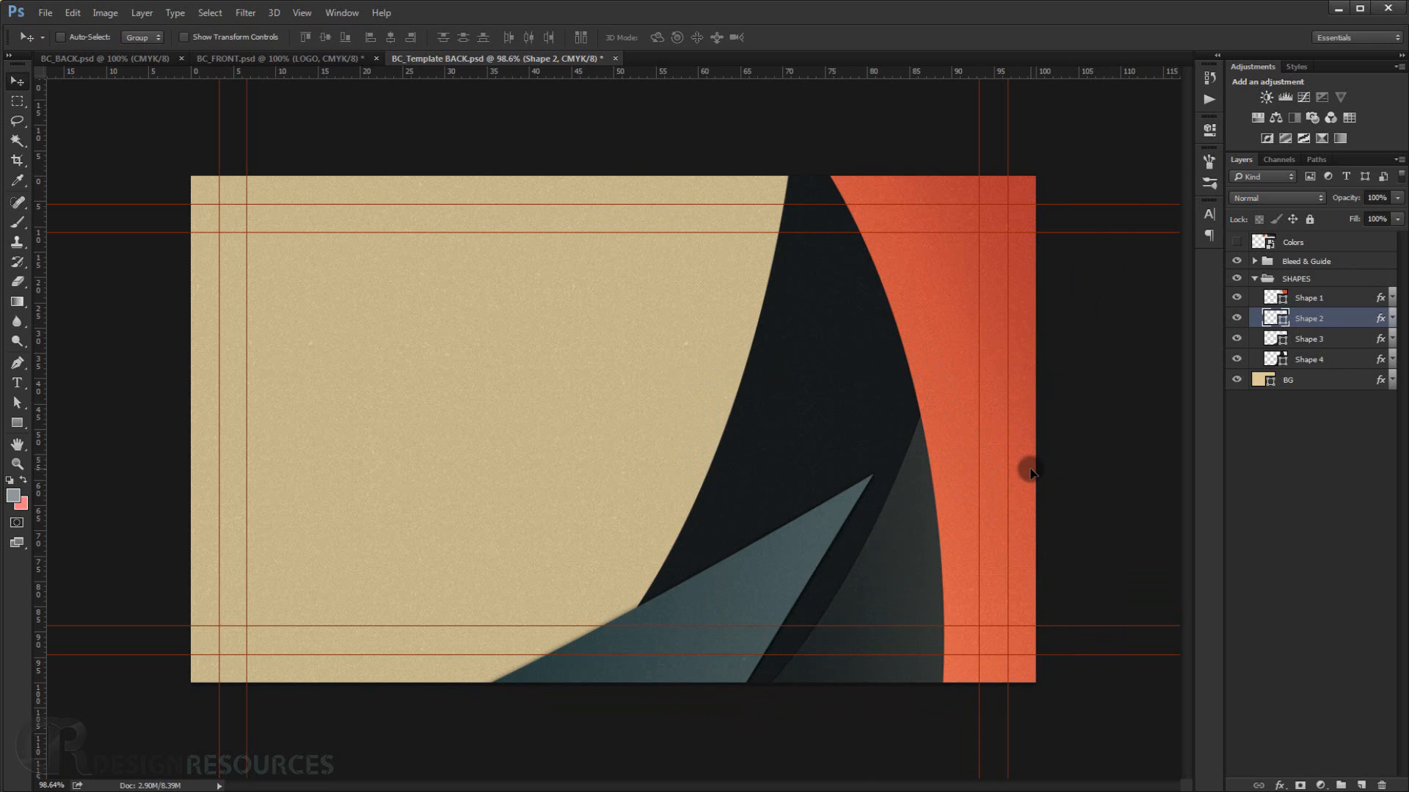
# Adjust Shape 2's Gradient Overlay angle and set its scale to 150%.
pyautogui.doubleClick(1378, 322)
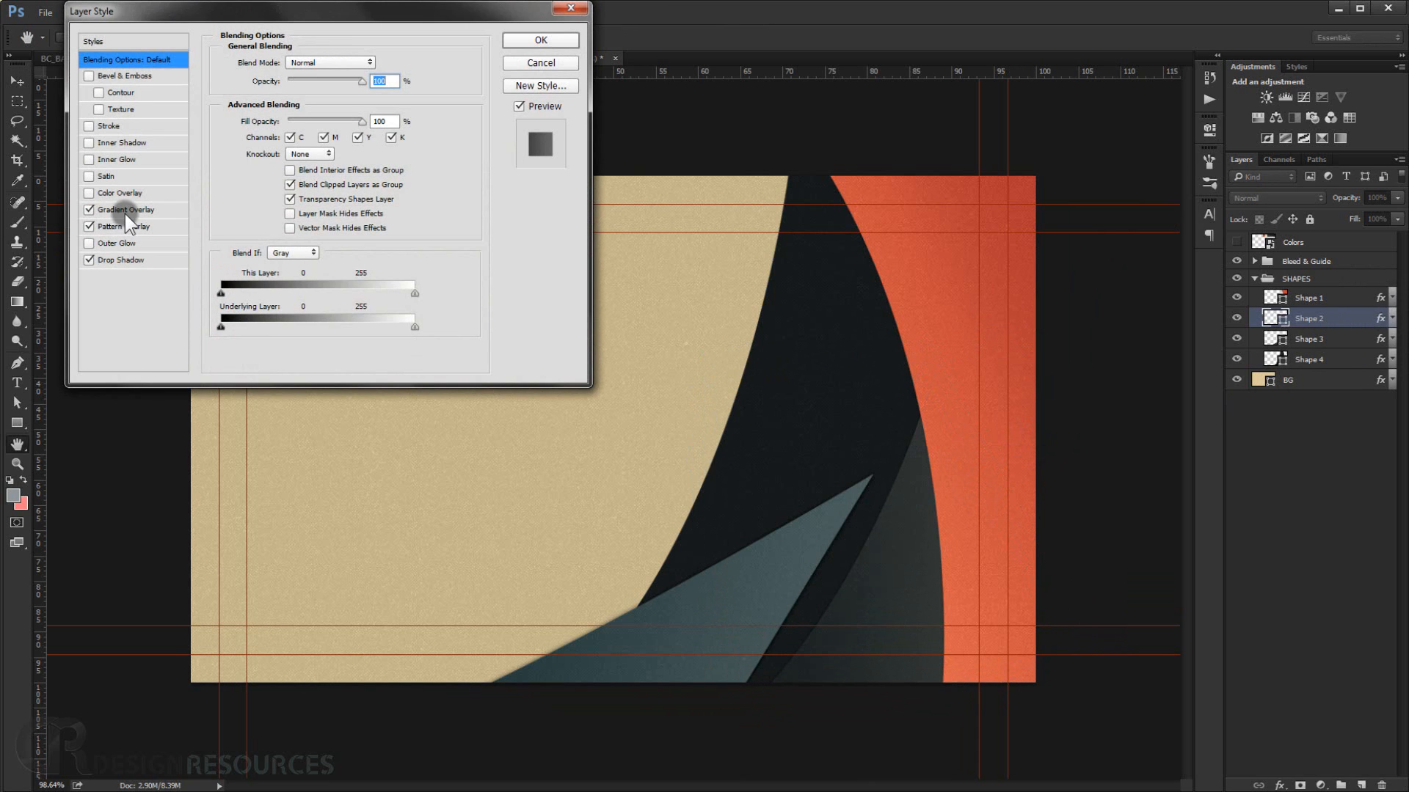
pyautogui.click(127, 211)
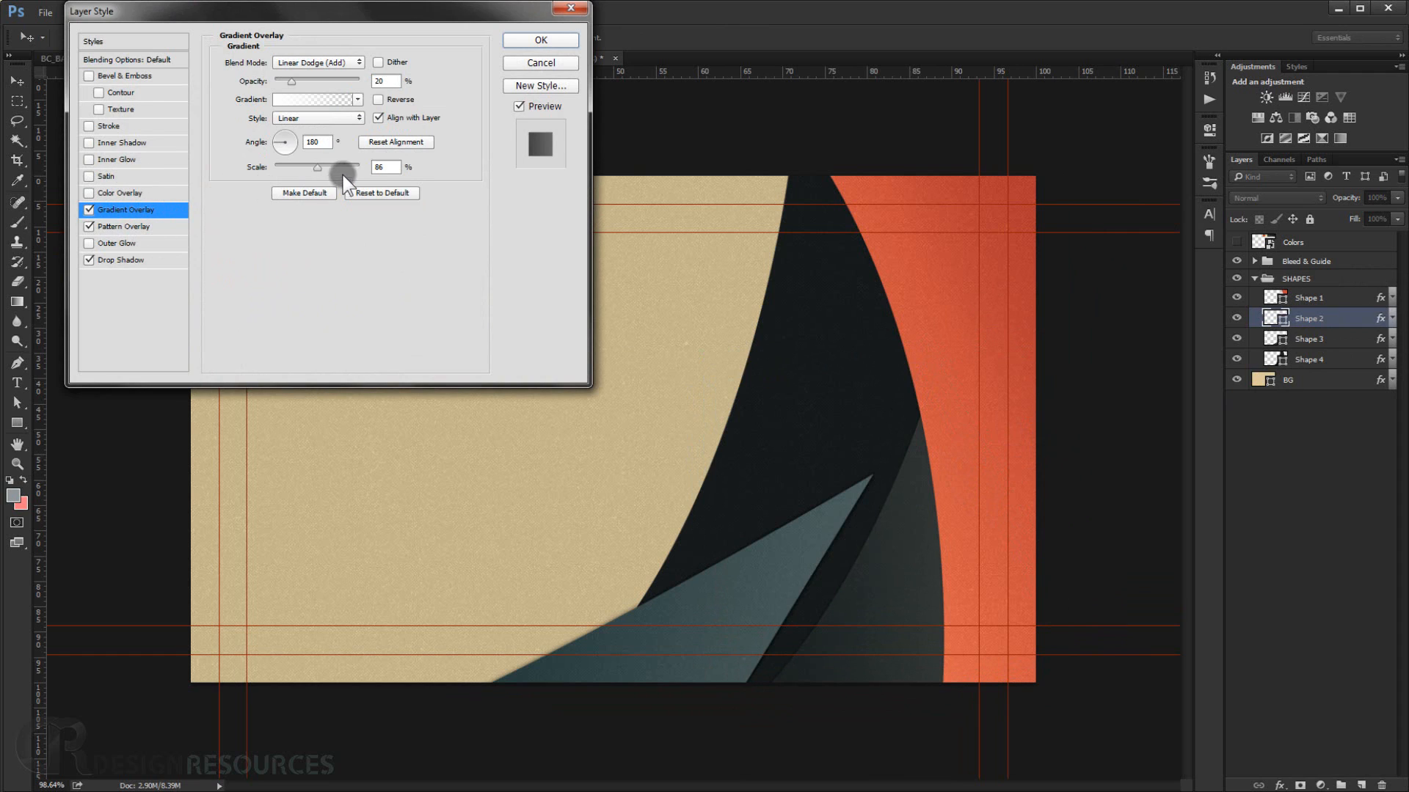
pyautogui.moveTo(279, 145)
pyautogui.mouseDown()
pyautogui.moveTo(373, 165)
pyautogui.moveTo(296, 145)
pyautogui.moveTo(297, 158)
pyautogui.mouseUp()
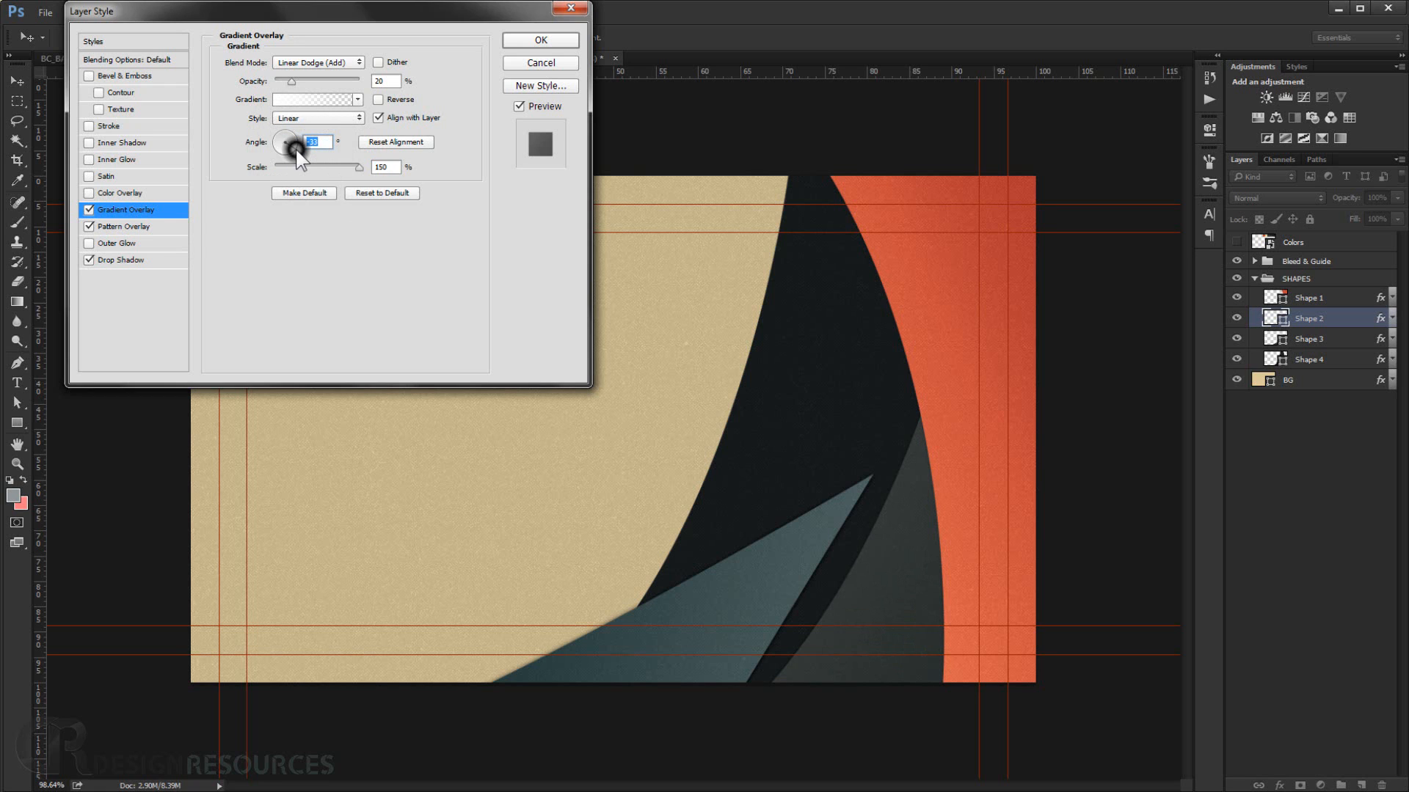
pyautogui.click(537, 40)
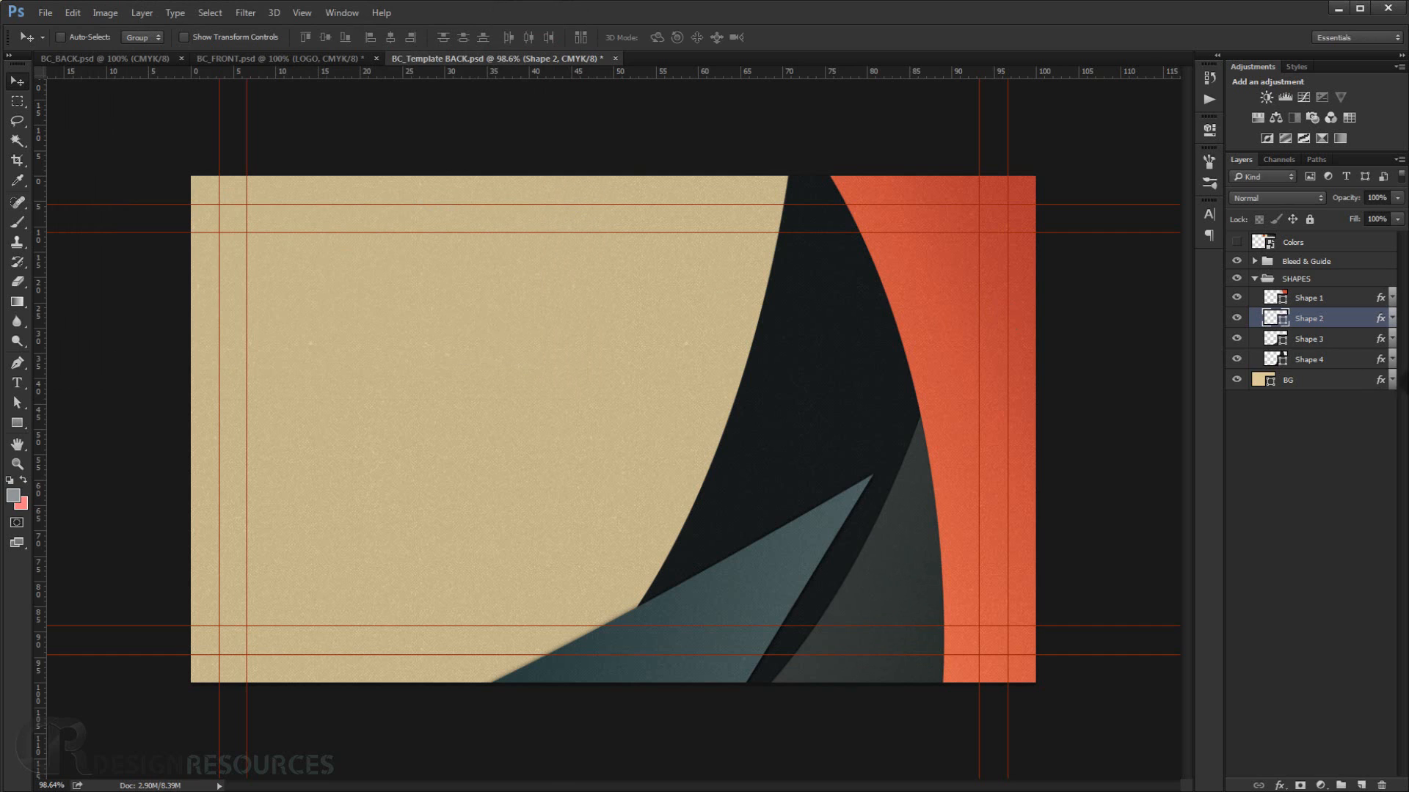
# Move Shape 3 and rotate it about 7° so its tip meets the orange curve on the card's right side.
pyautogui.click(1236, 317)
pyautogui.click(1236, 317)
pyautogui.click(1322, 340)
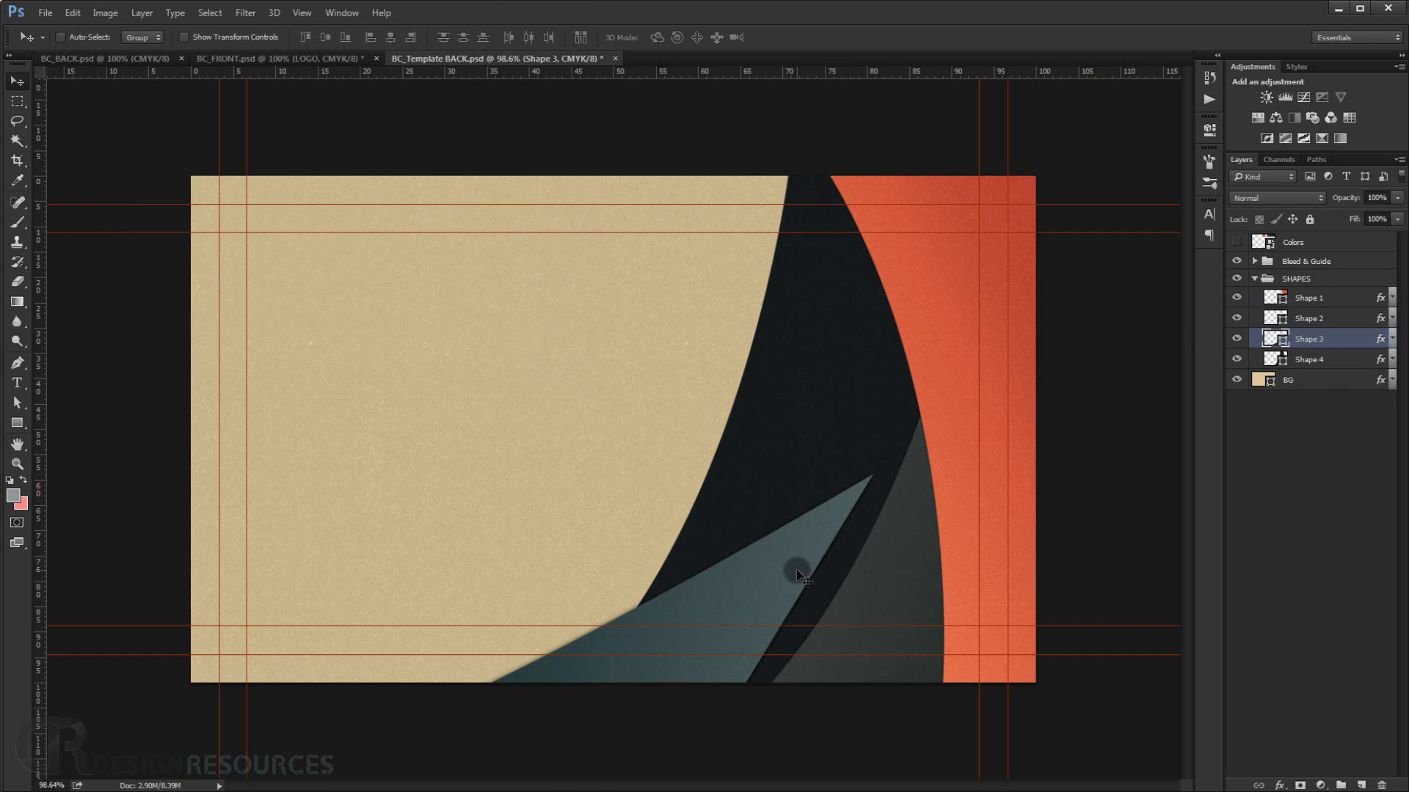
pyautogui.hotkey('ctrl', 't')
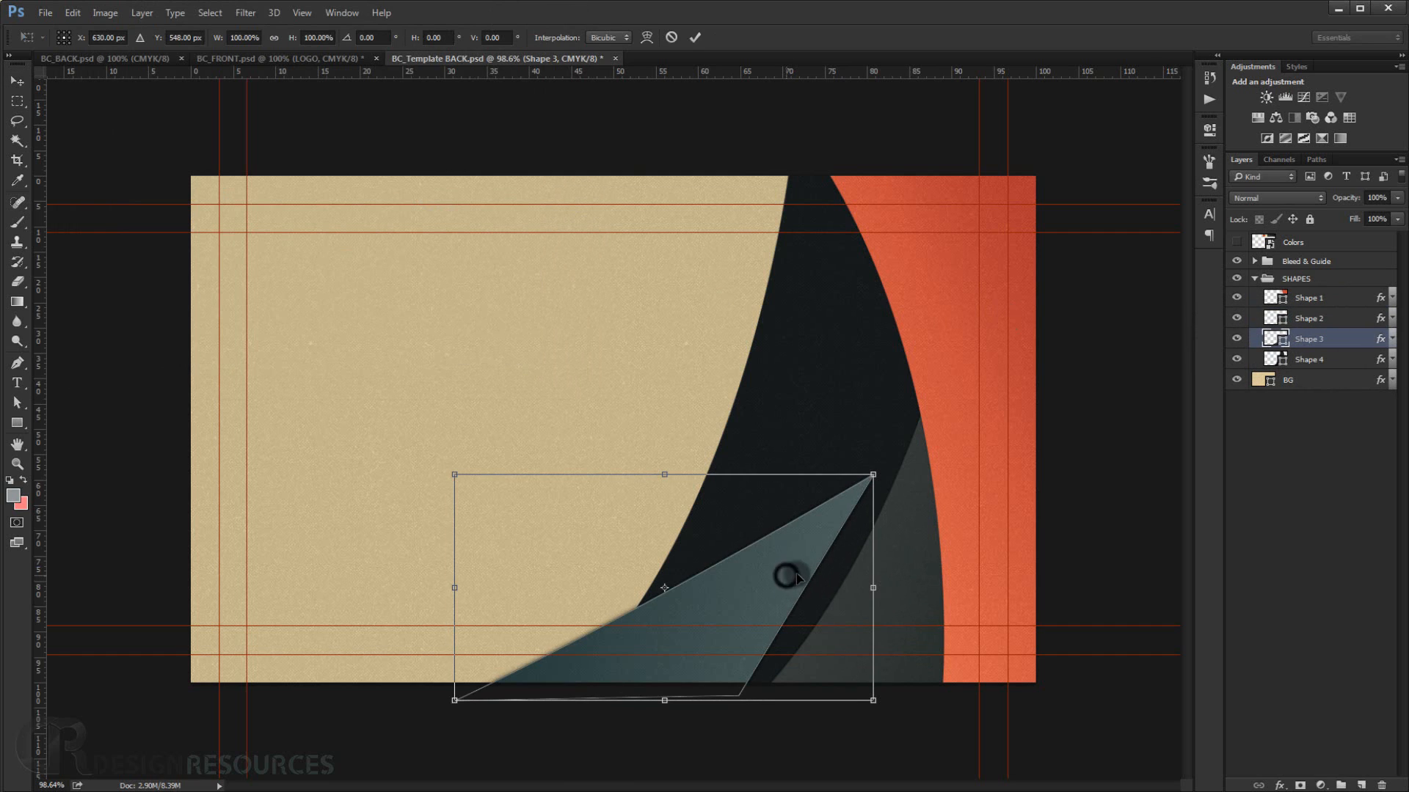
pyautogui.moveTo(790, 578); pyautogui.dragTo(845, 570)
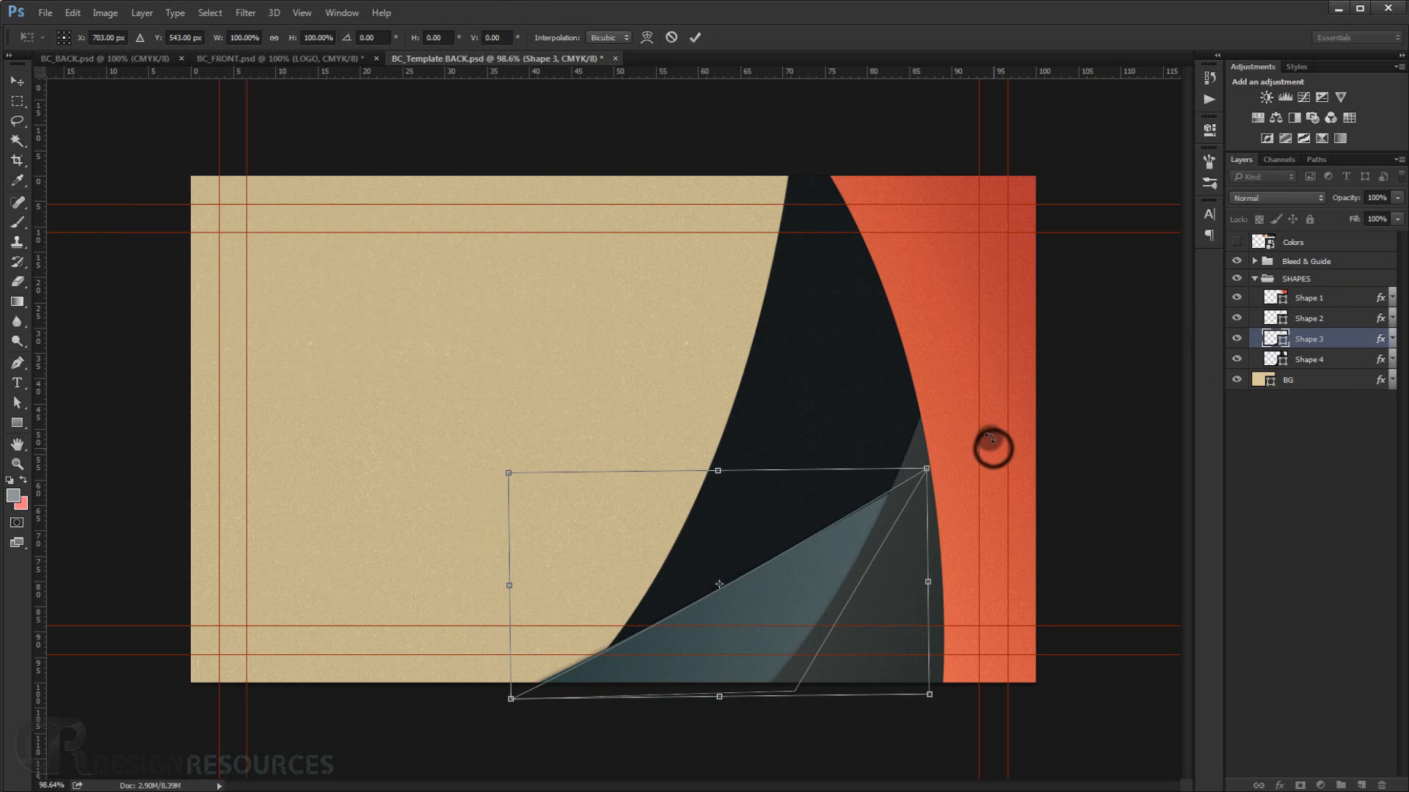
pyautogui.moveTo(993, 450); pyautogui.dragTo(986, 433)
pyautogui.moveTo(873, 566); pyautogui.dragTo(870, 547)
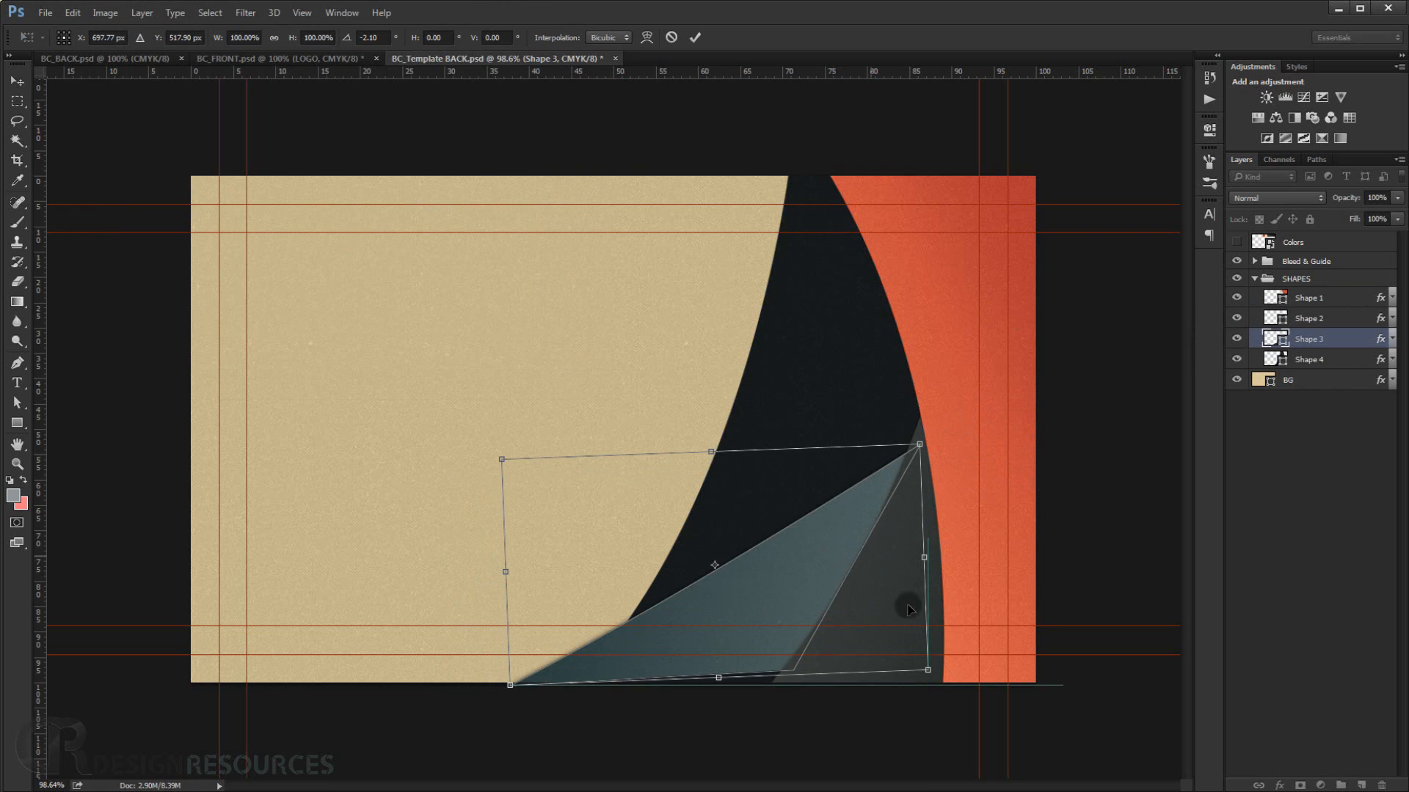
pyautogui.moveTo(862, 618); pyautogui.dragTo(858, 640)
pyautogui.moveTo(990, 438); pyautogui.dragTo(1012, 471)
pyautogui.moveTo(812, 606); pyautogui.dragTo(808, 624)
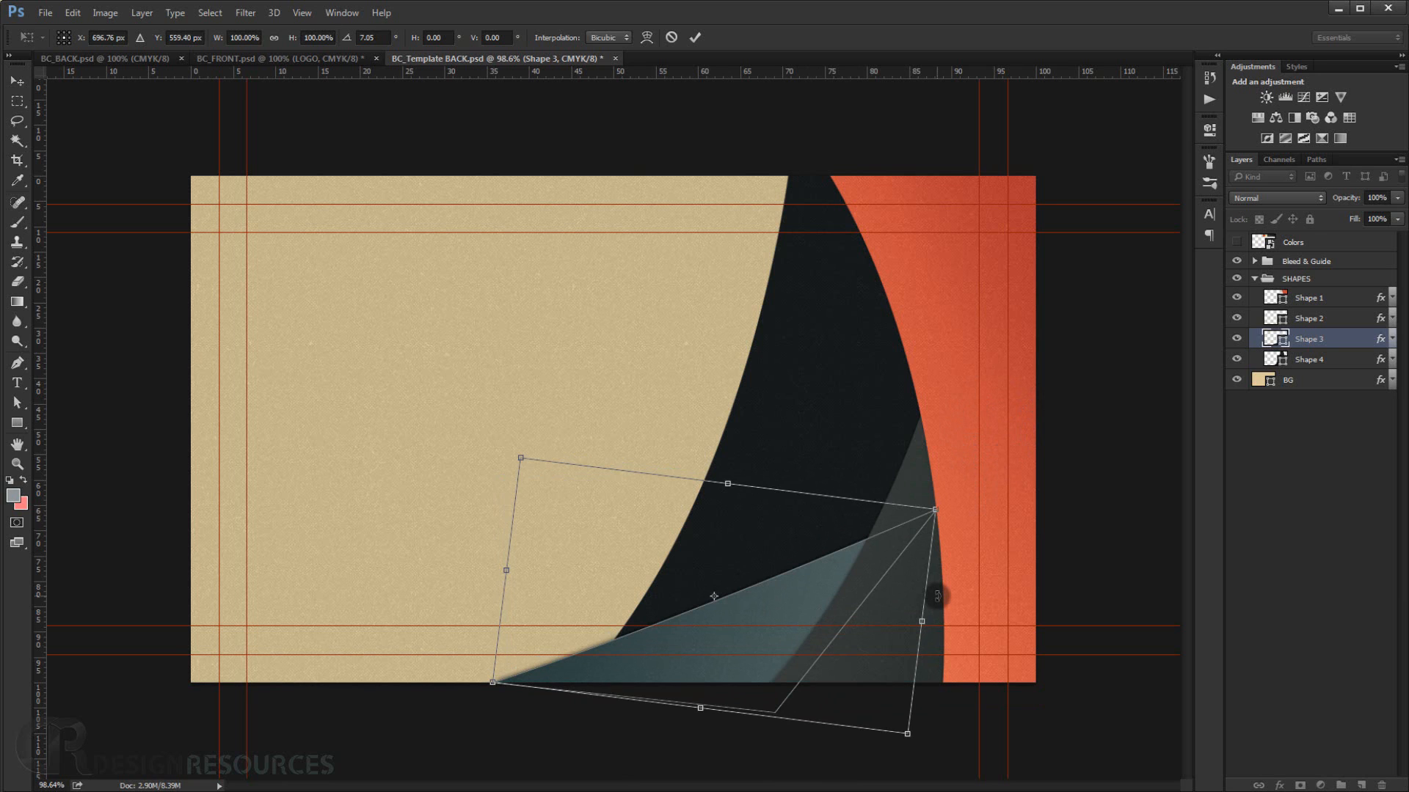
pyautogui.press('Return')
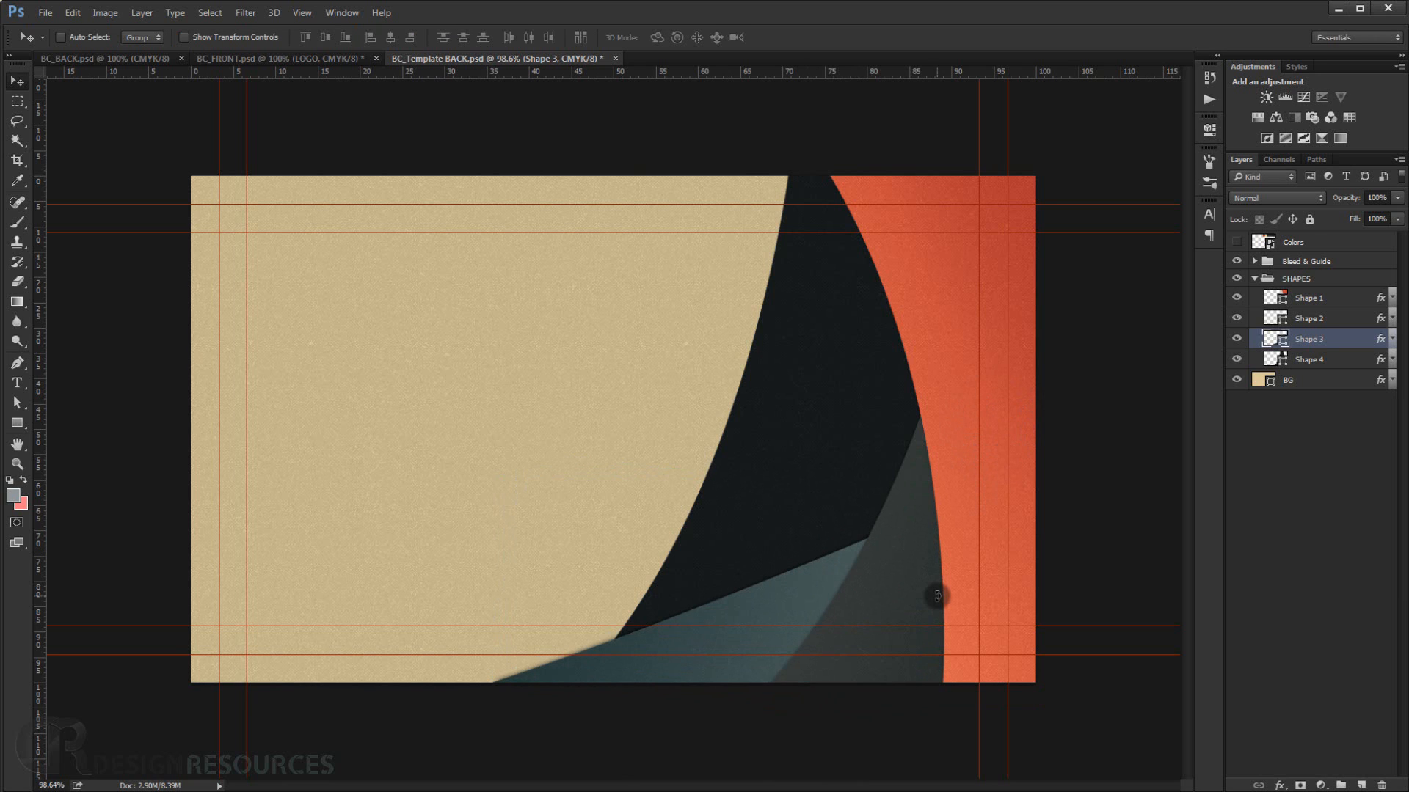
# Set the Gradient Overlay angle in Shape 3's layer style to -61°.
pyautogui.doubleClick(1380, 338)
pyautogui.click(127, 208)
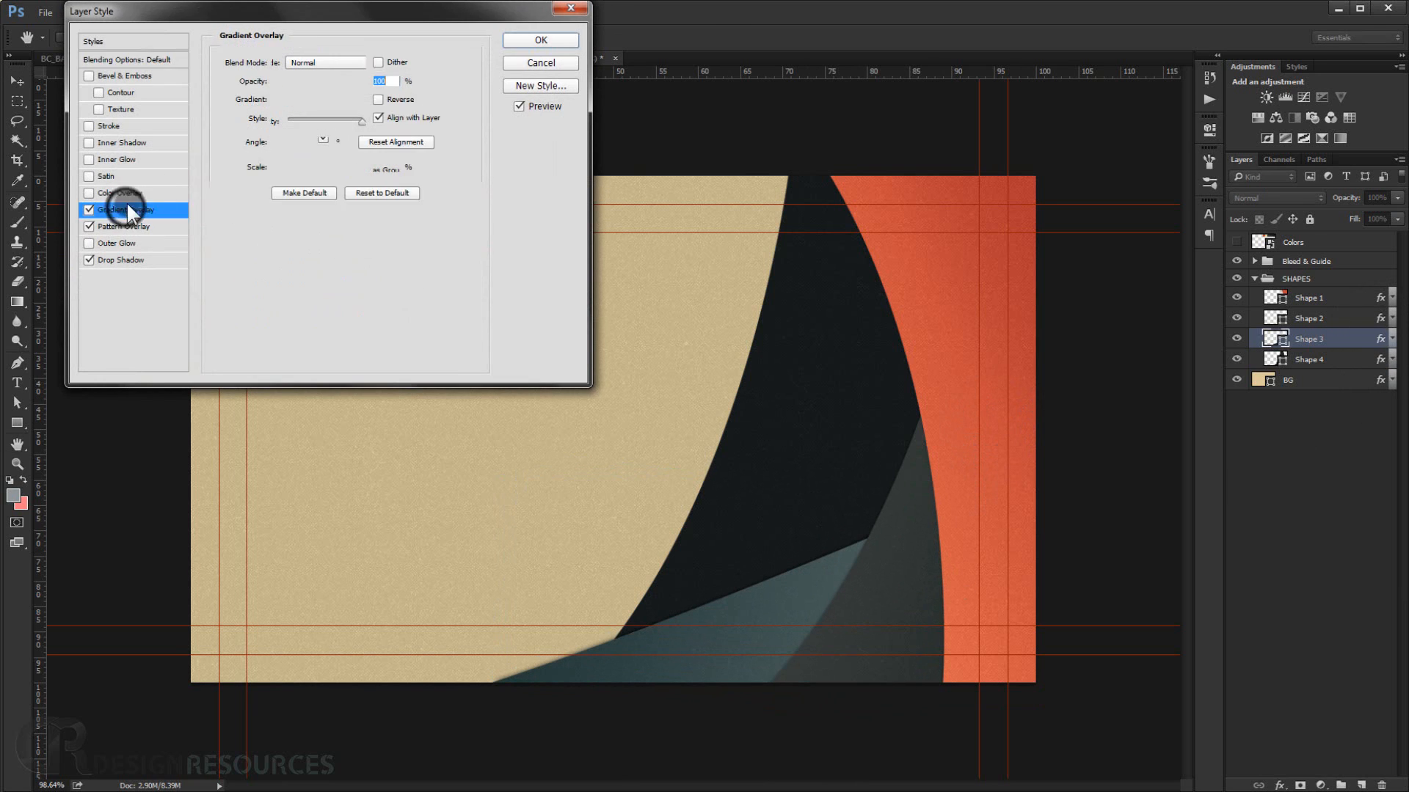
pyautogui.moveTo(274, 140); pyautogui.dragTo(281, 151)
pyautogui.click(285, 151)
pyautogui.click(287, 151)
pyautogui.click(289, 150)
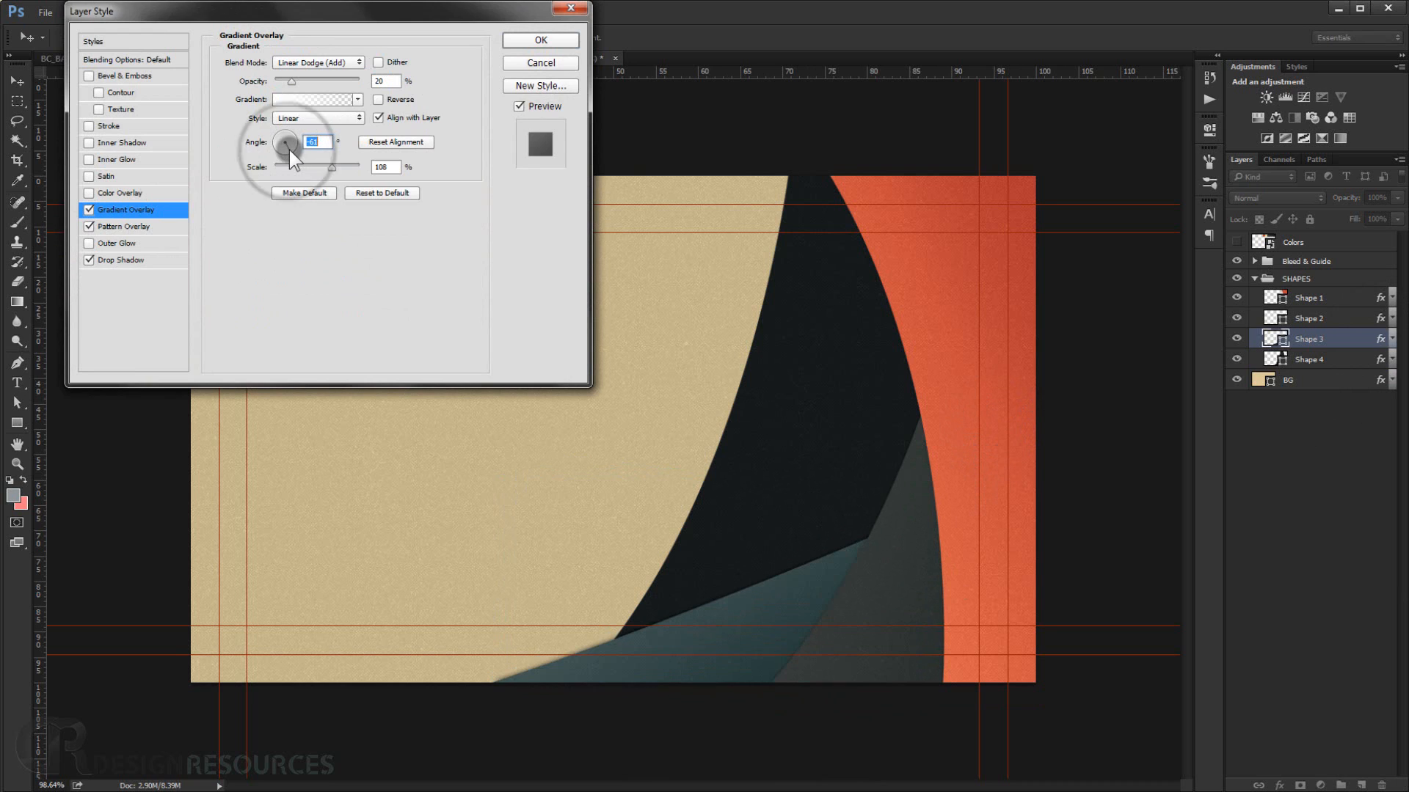
pyautogui.click(552, 45)
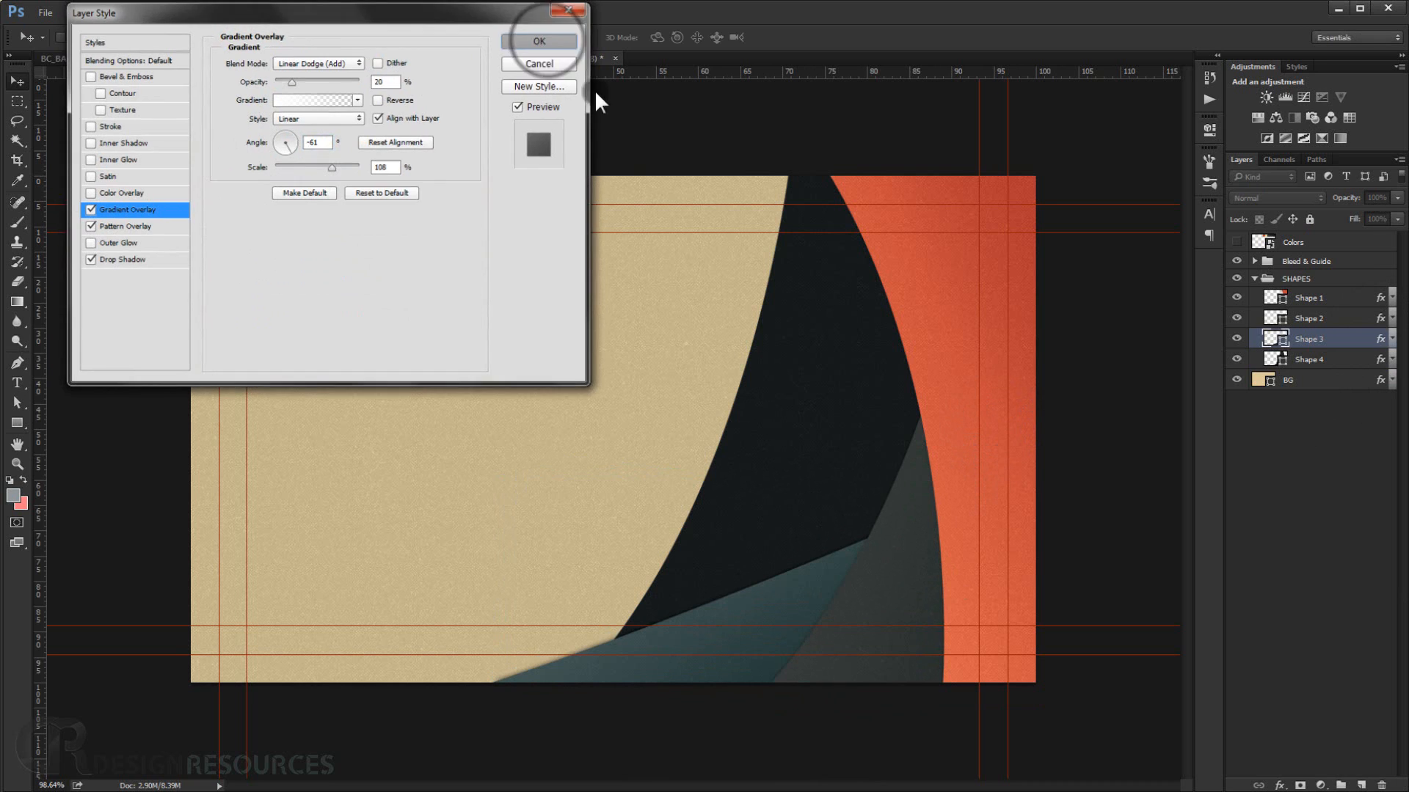
# Rotate Shape 4 about -3° and shift it slightly right.
pyautogui.click(1308, 360)
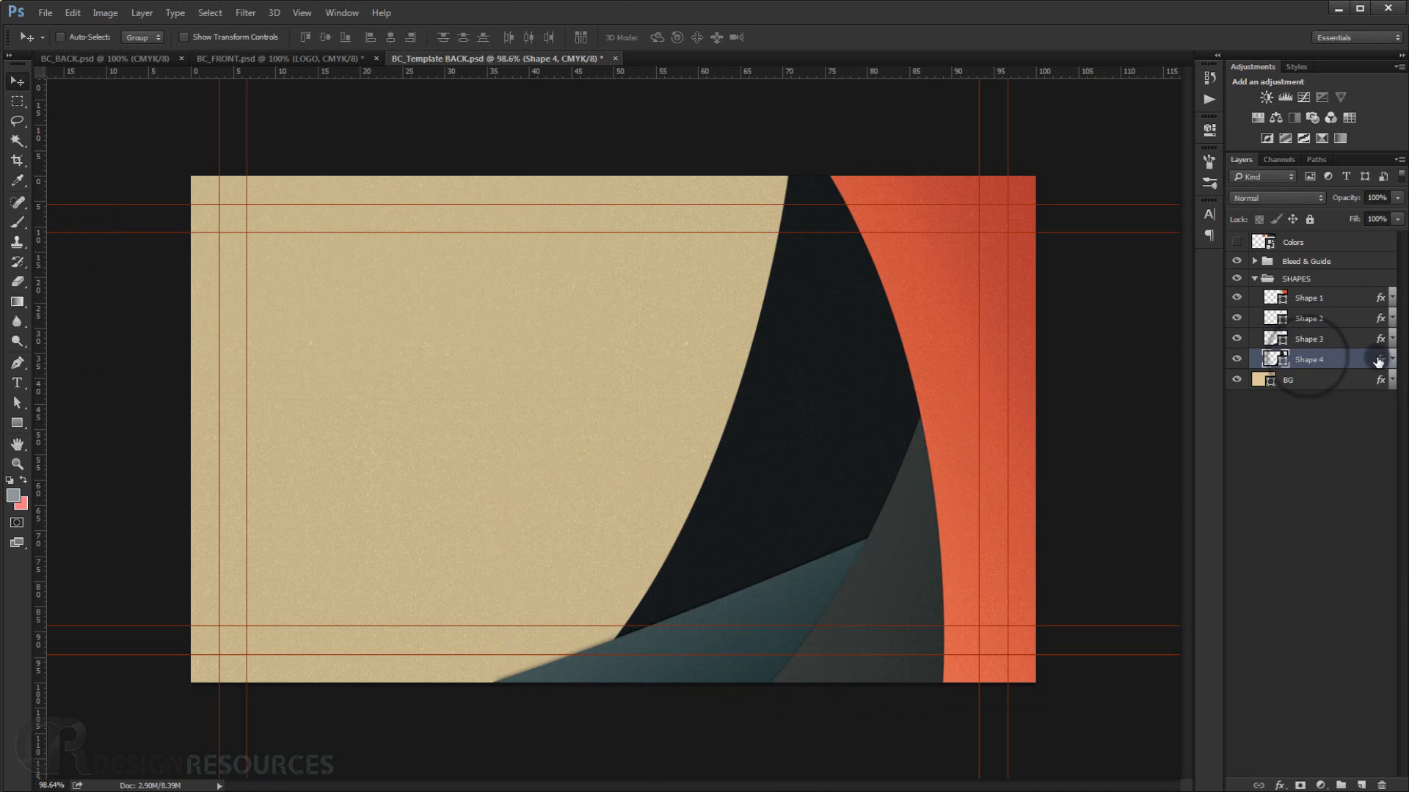
pyautogui.hotkey('ctrl', 't')
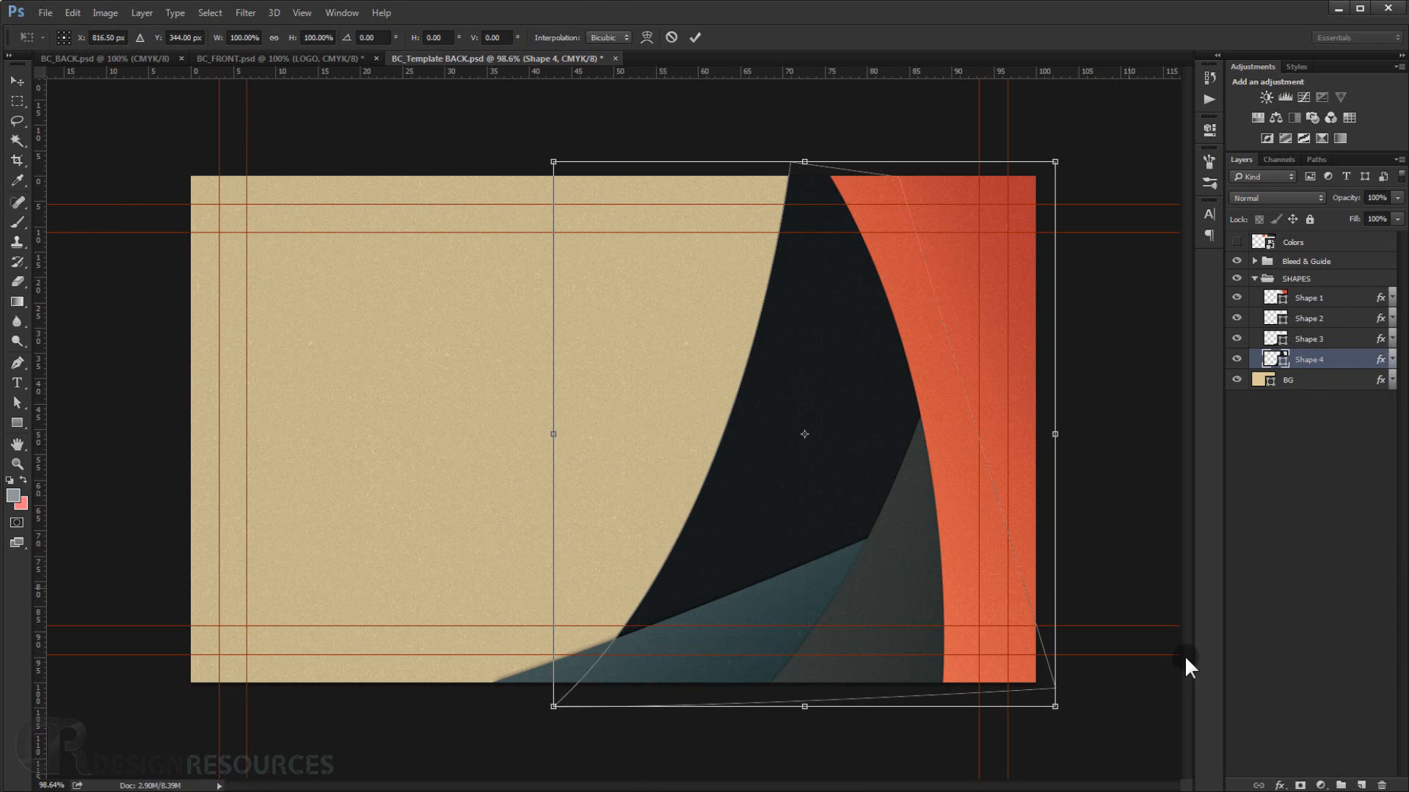
pyautogui.moveTo(1126, 667); pyautogui.dragTo(1151, 654)
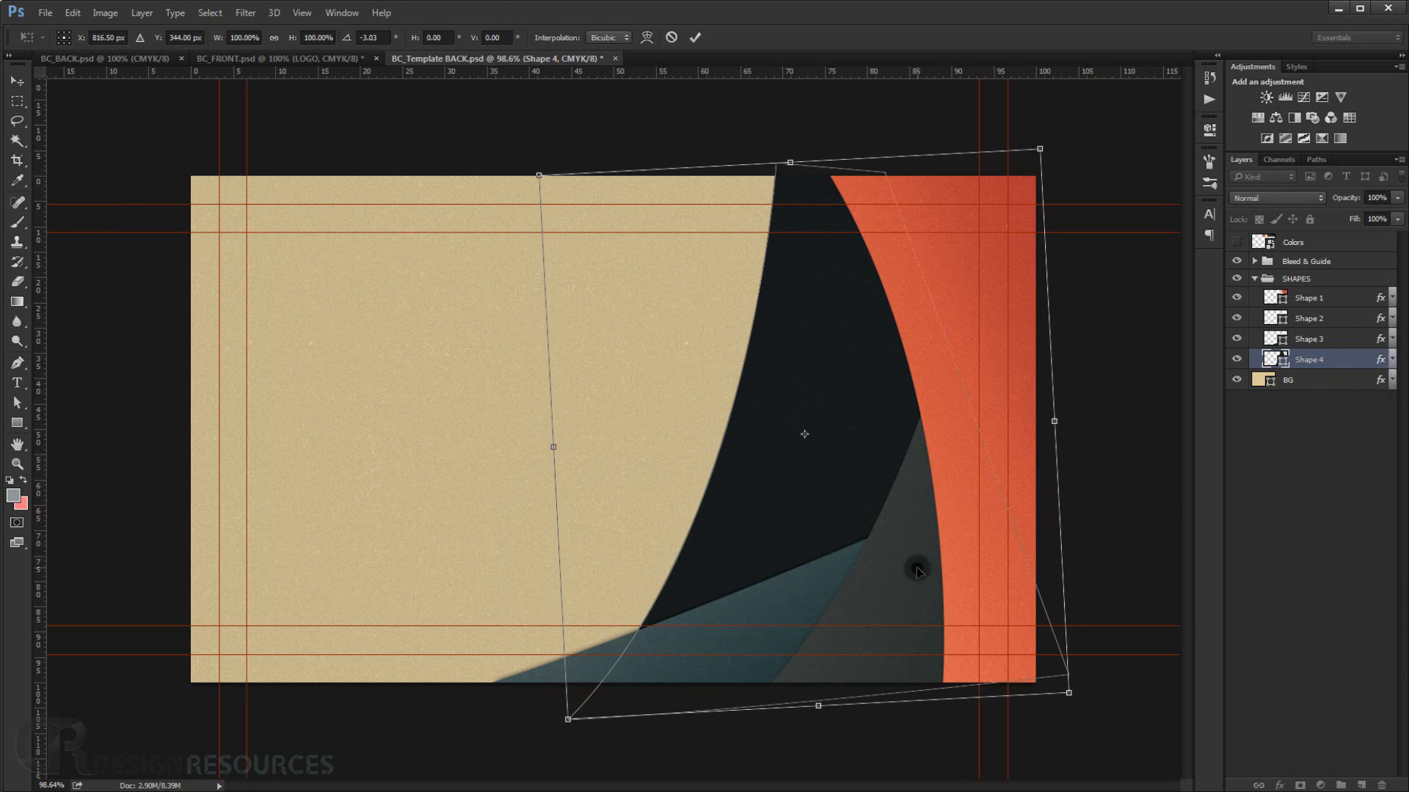
pyautogui.moveTo(912, 567); pyautogui.dragTo(950, 569)
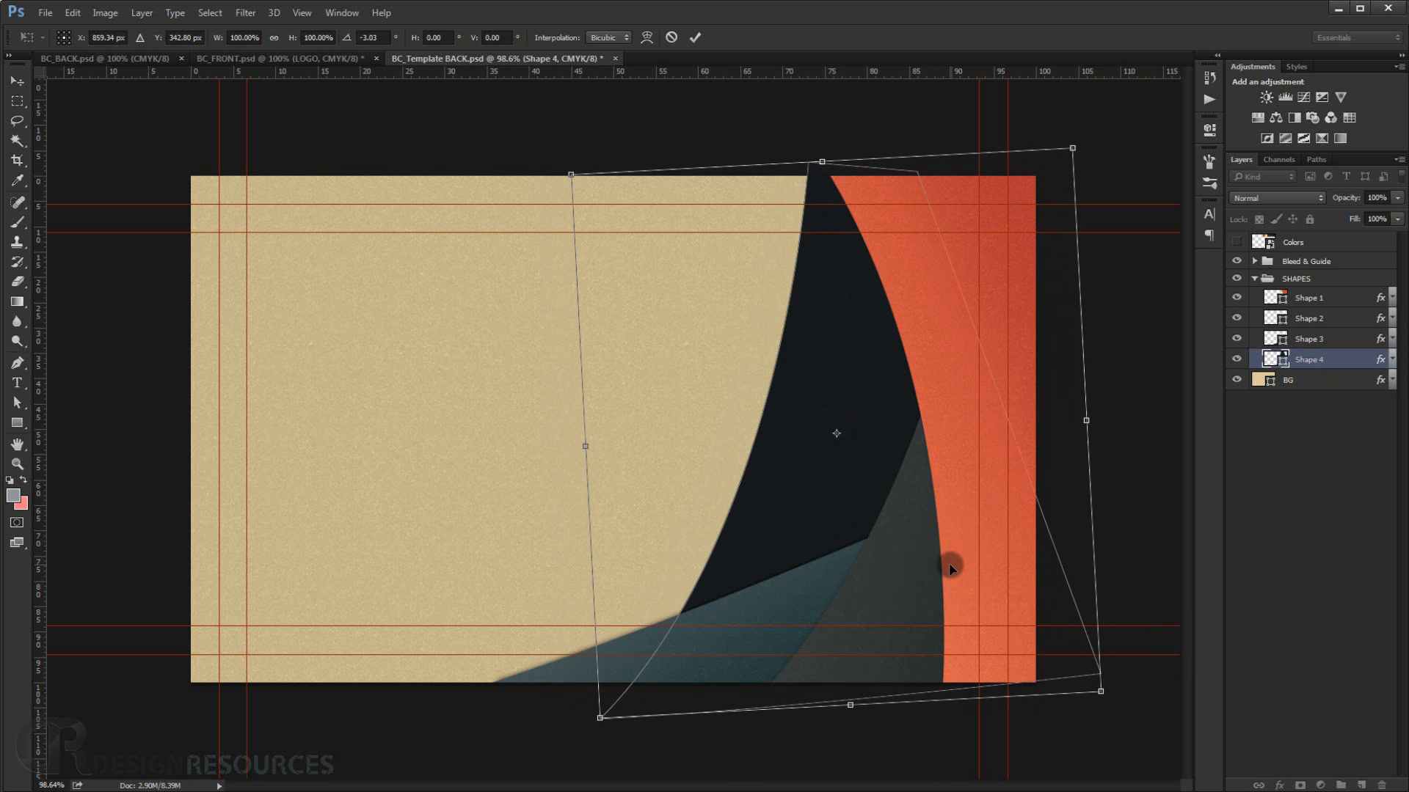
pyautogui.press('Return')
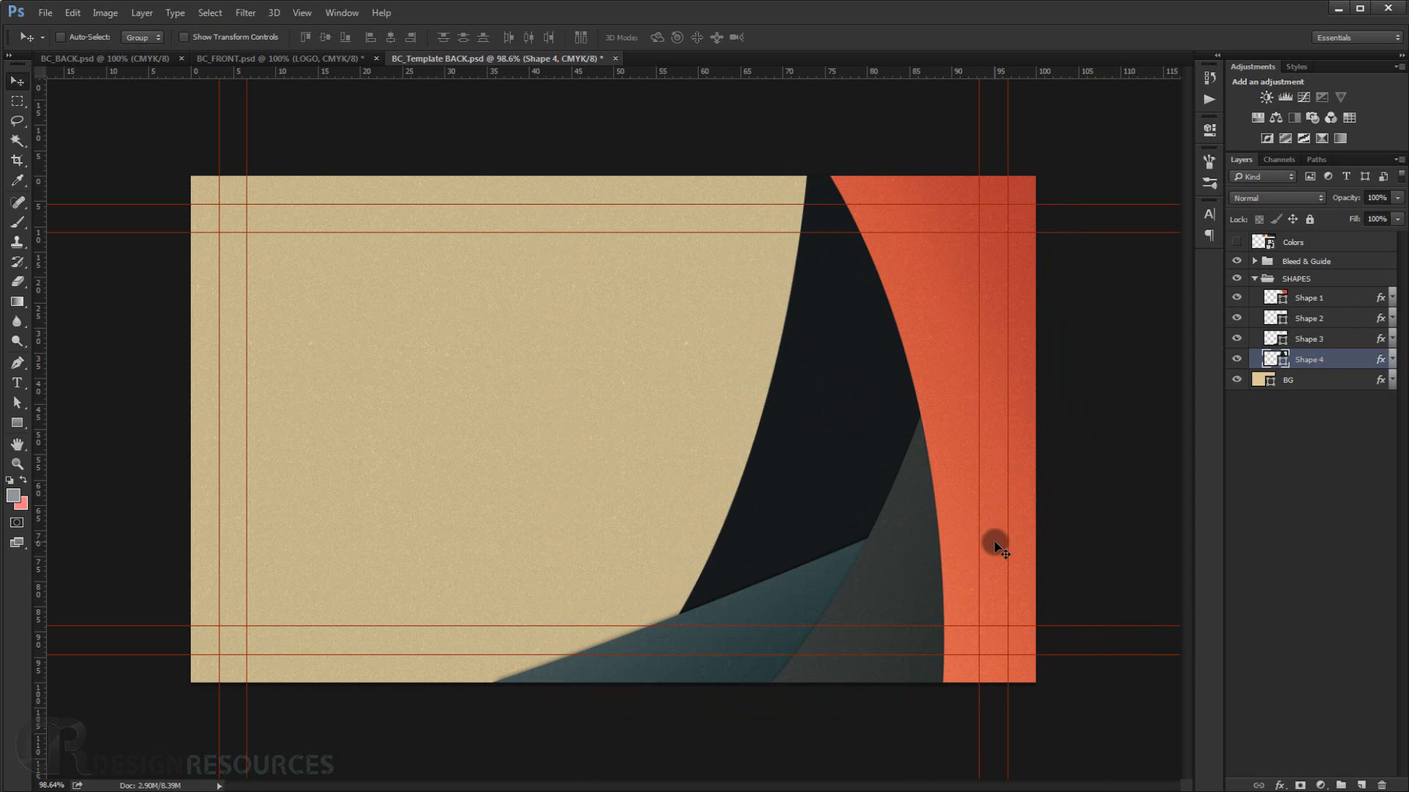
# Open the Drop Shadow settings in Shape 1's layer style.
pyautogui.scroll(2, 969, 464)
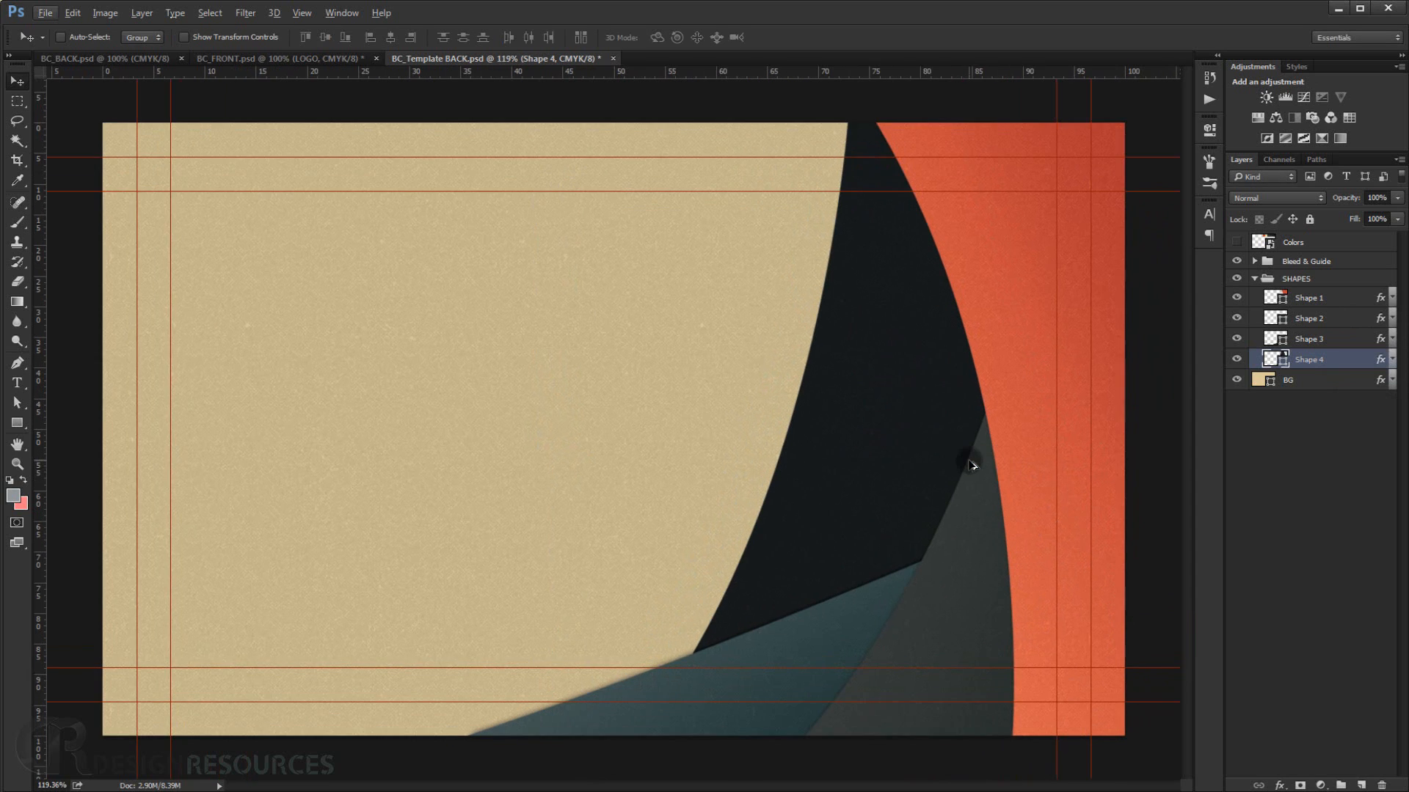
pyautogui.scroll(-2, 969, 463)
pyautogui.click(1315, 297)
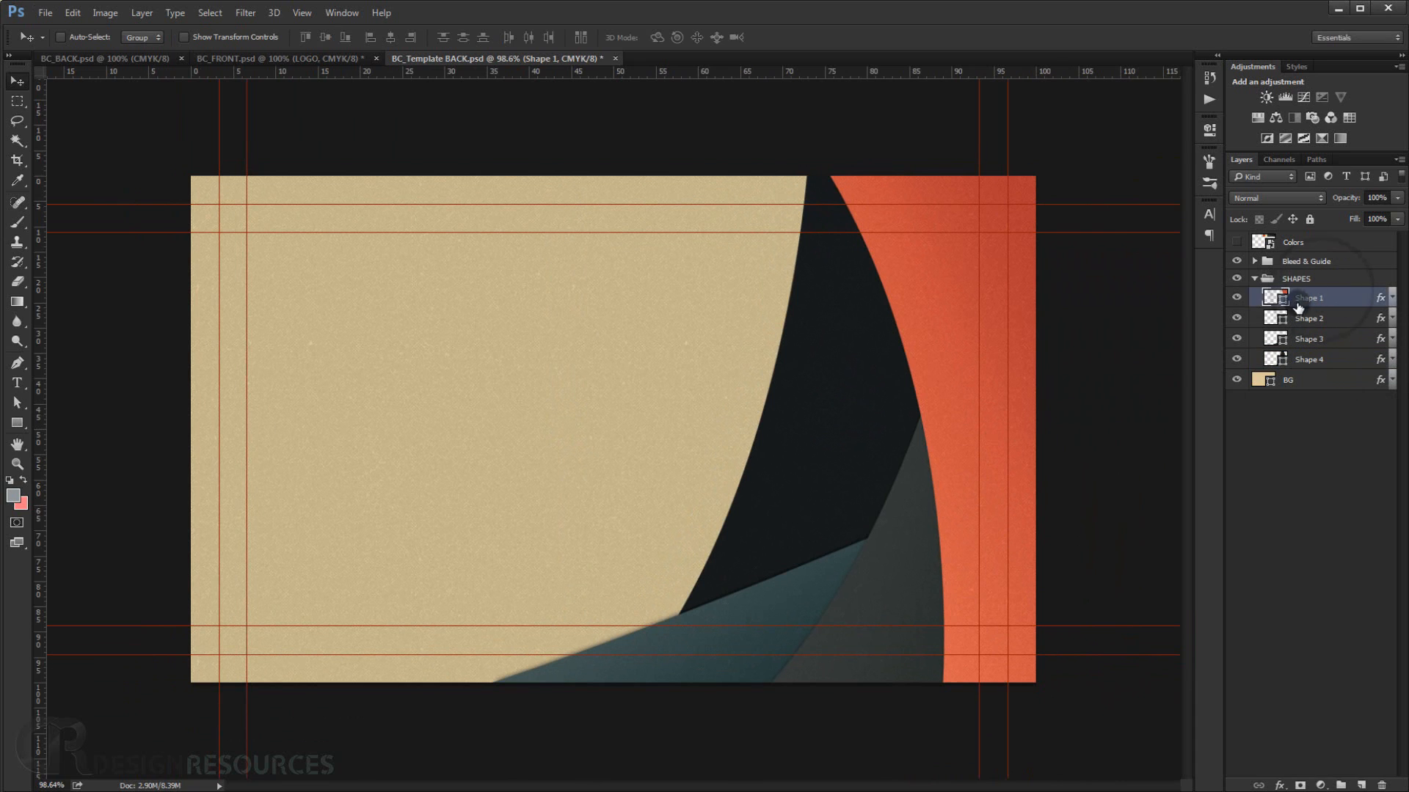
pyautogui.doubleClick(1382, 298)
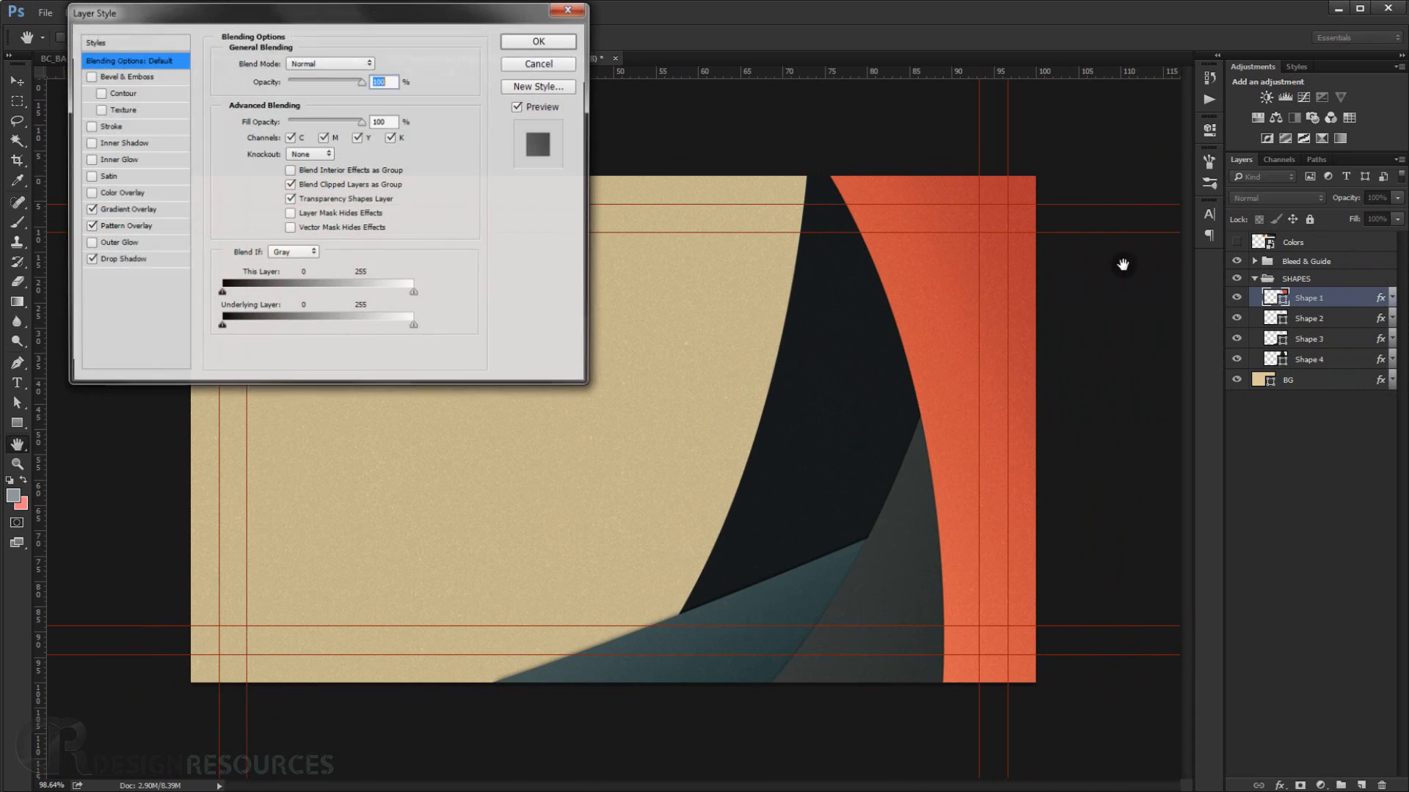
pyautogui.click(124, 258)
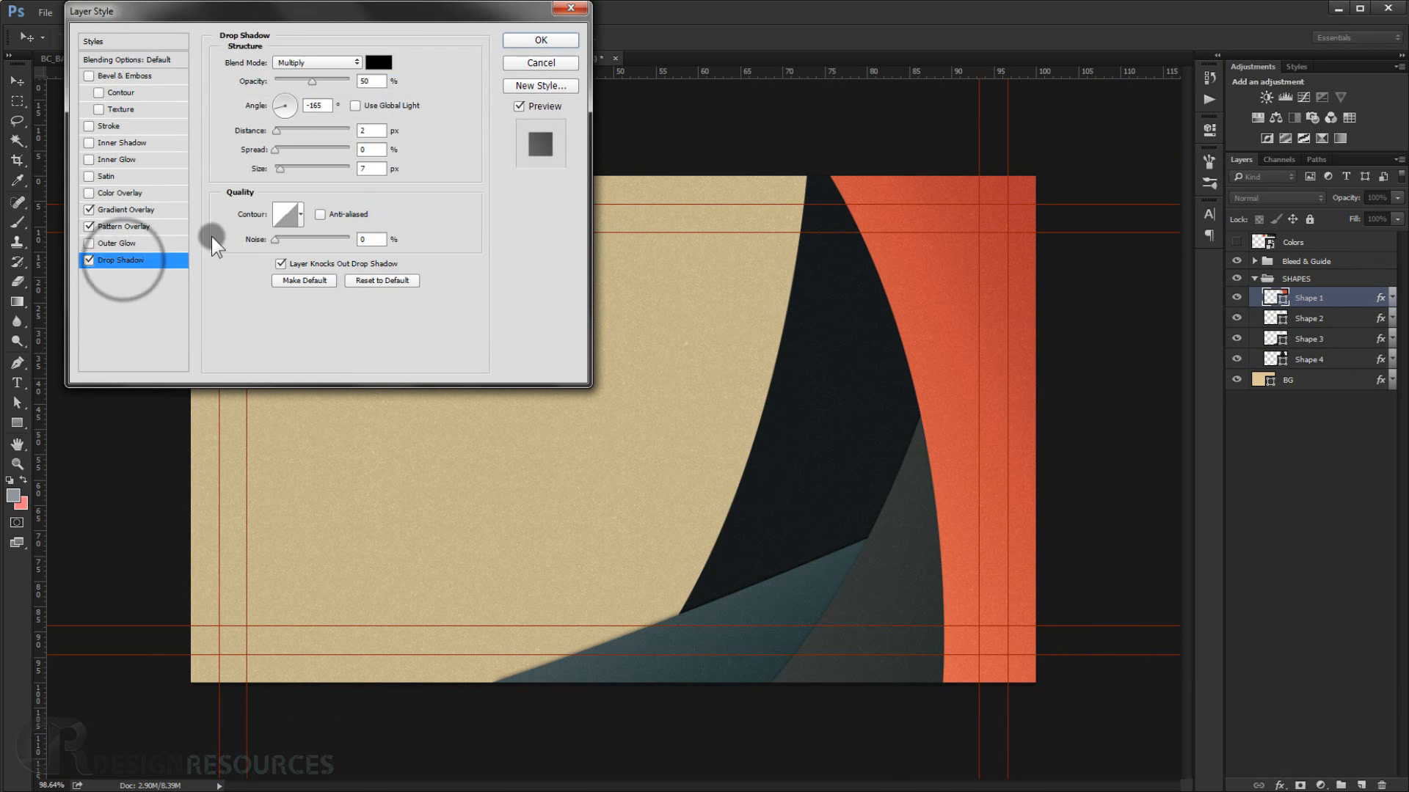
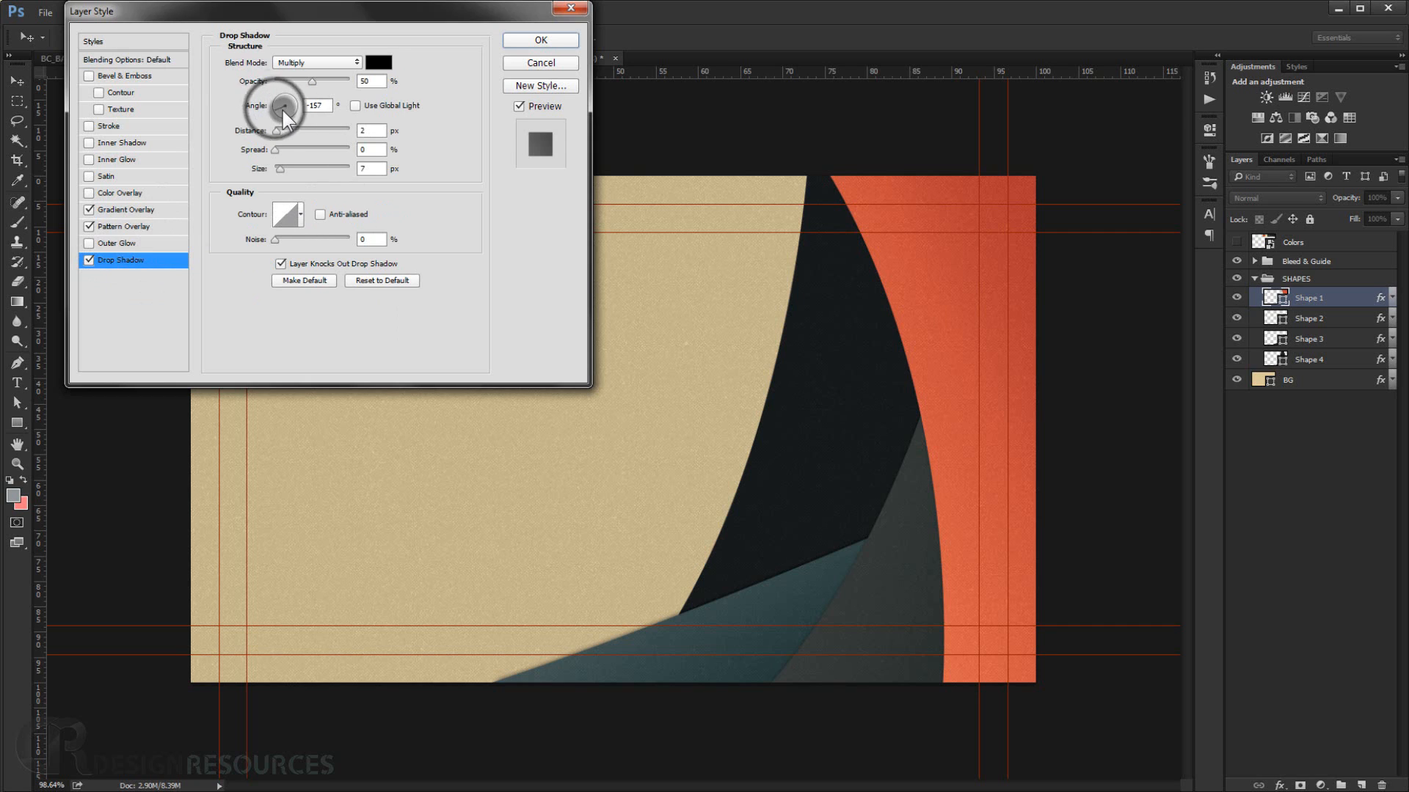
# Adjust the Drop Shadow angle in Shape 1's layer style and apply the style.
pyautogui.moveTo(283, 110); pyautogui.dragTo(292, 107)
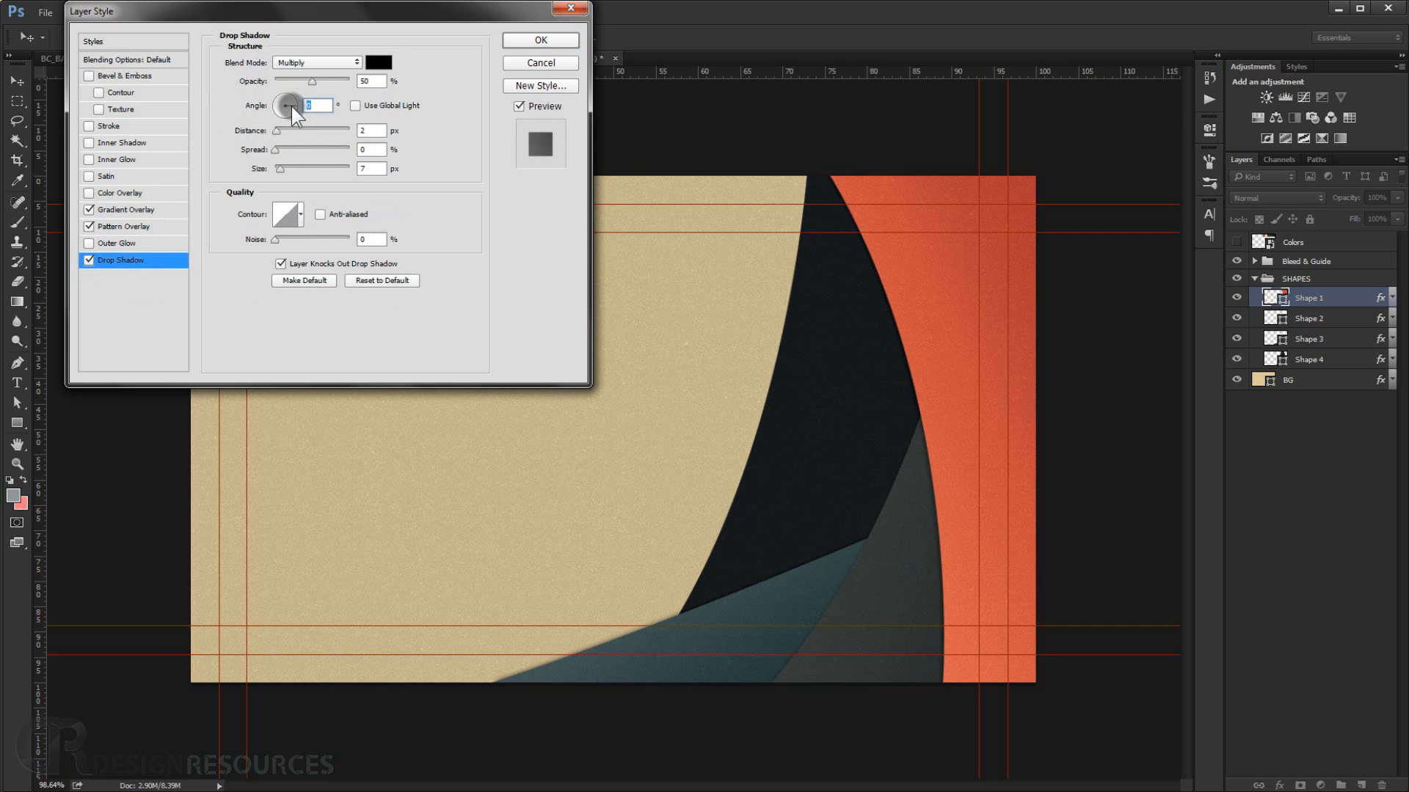
pyautogui.click(297, 104)
pyautogui.click(540, 40)
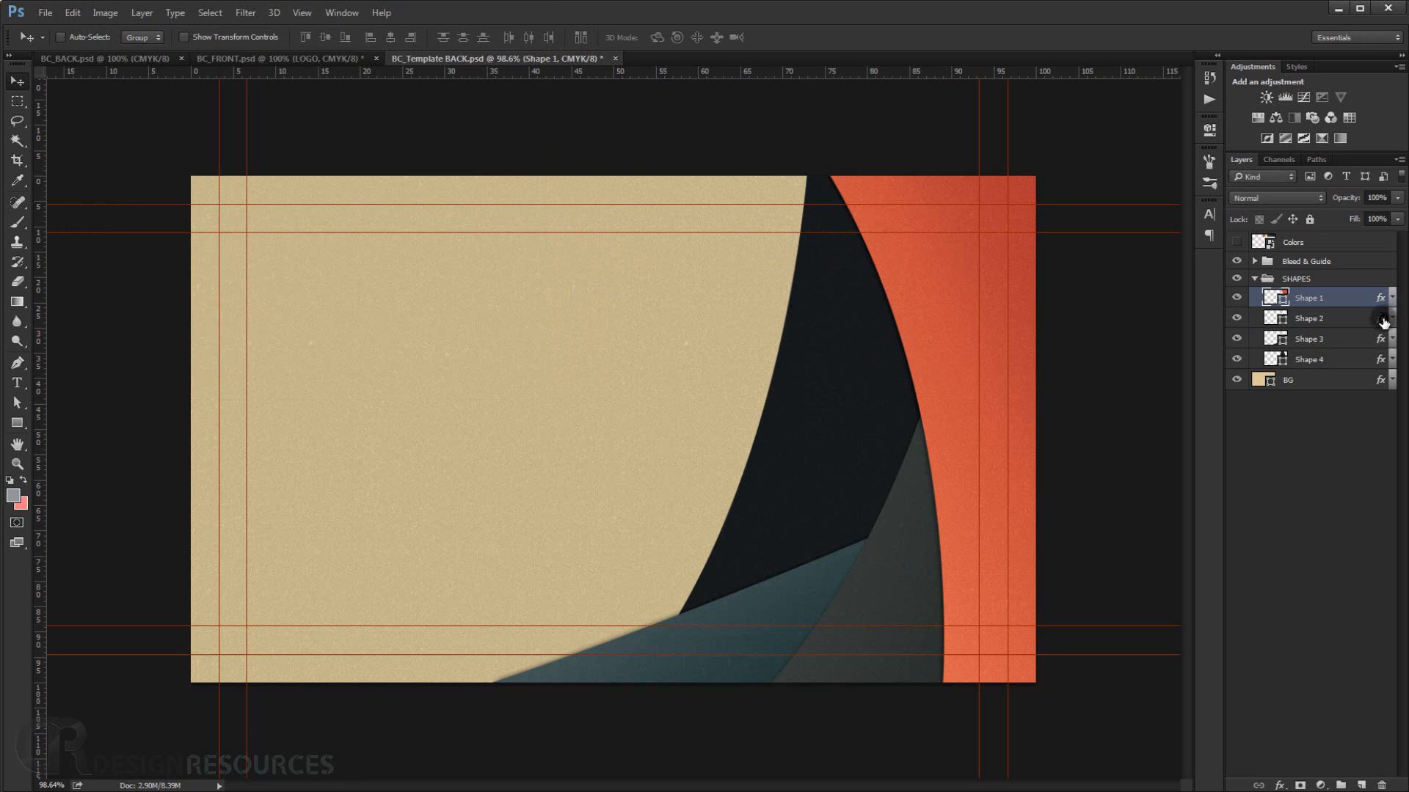
# Set the Drop Shadow angle in Shape 2's layer style to 139° and apply it.
pyautogui.doubleClick(1358, 317)
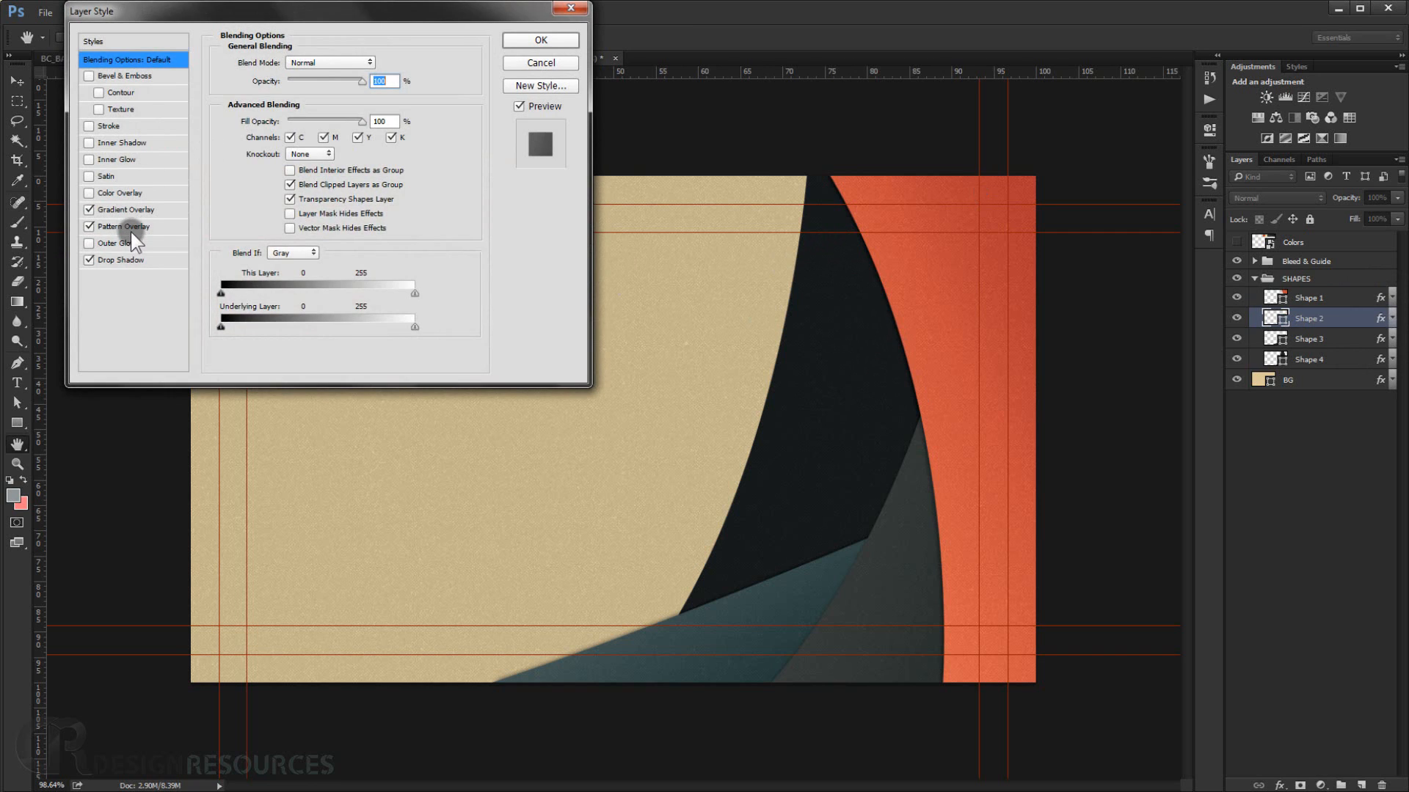
pyautogui.click(126, 258)
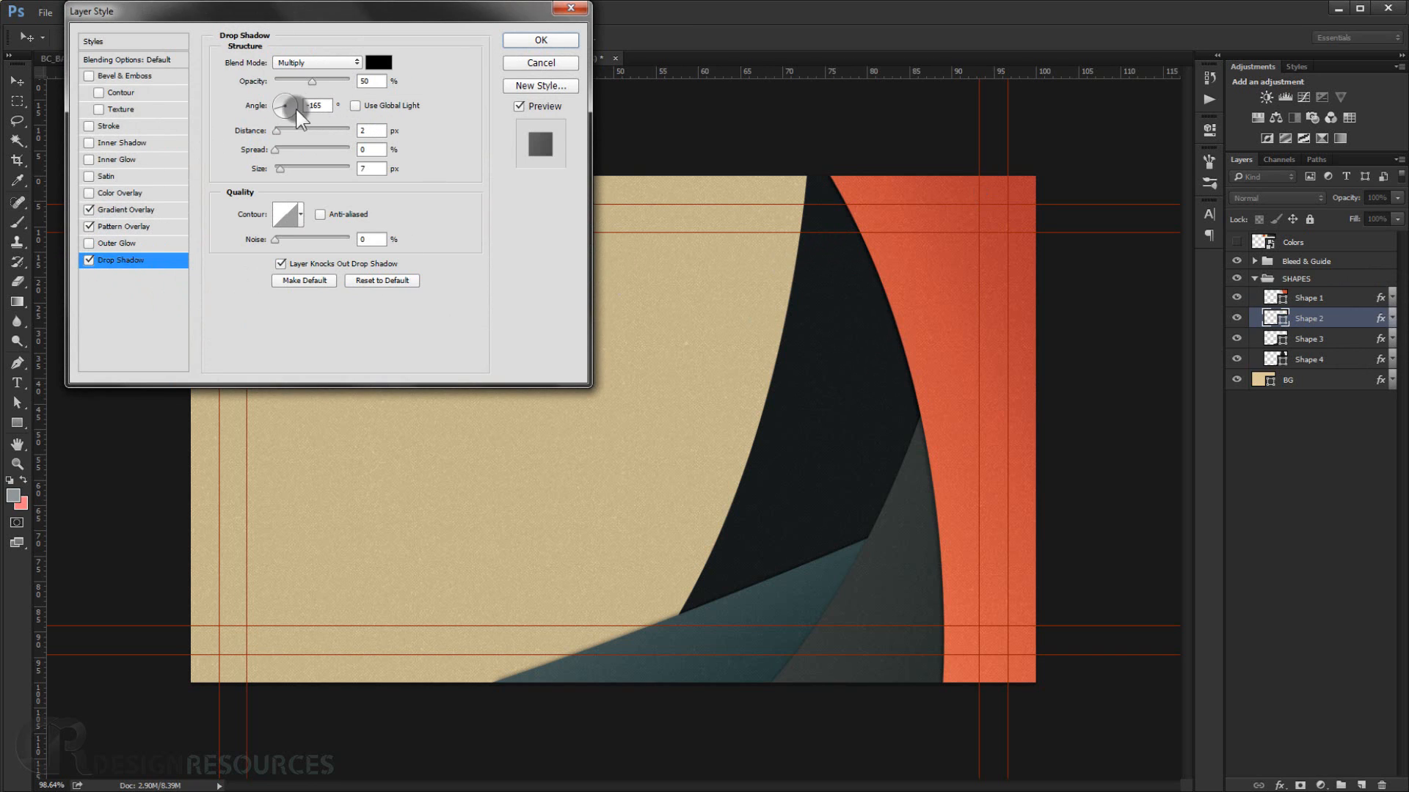
pyautogui.moveTo(277, 110); pyautogui.dragTo(287, 112)
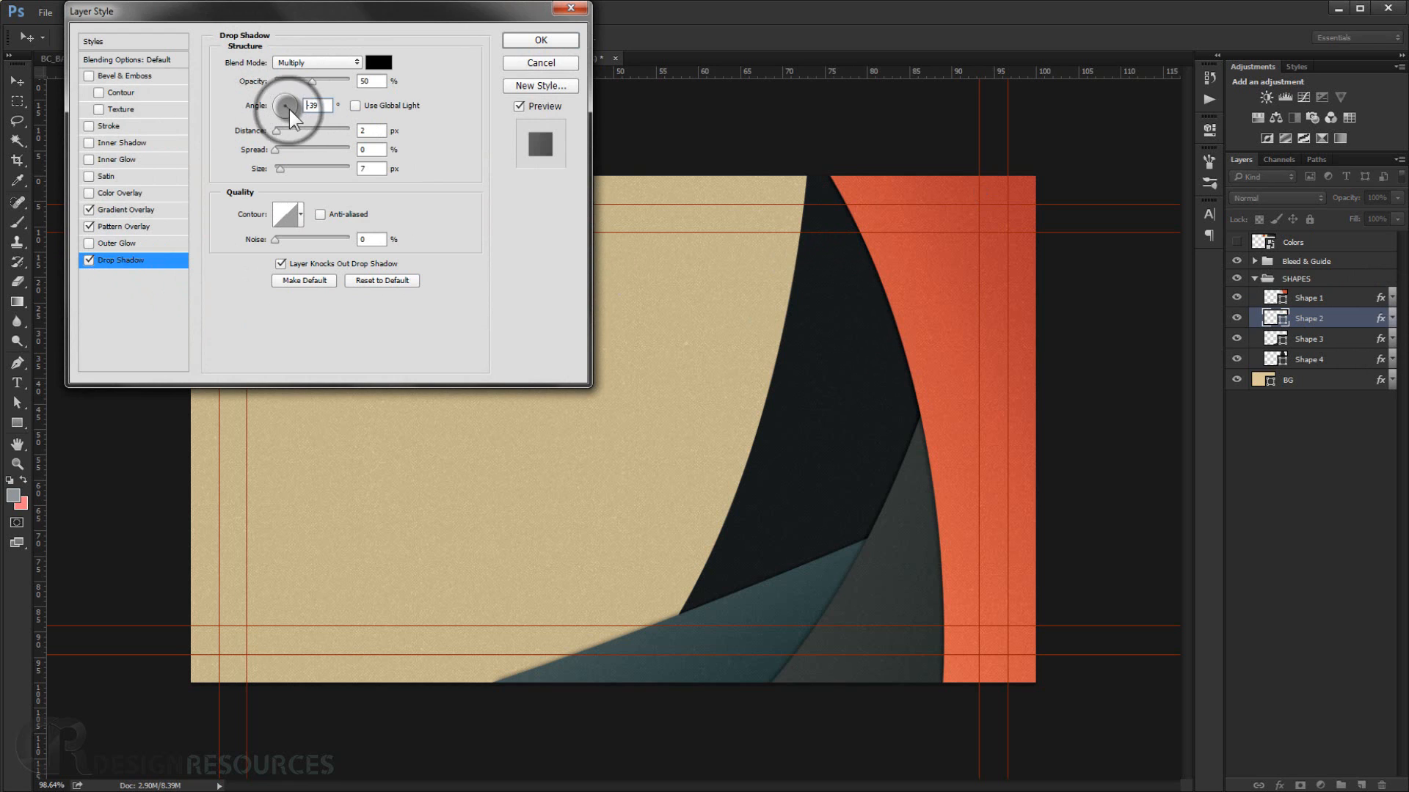
pyautogui.click(540, 40)
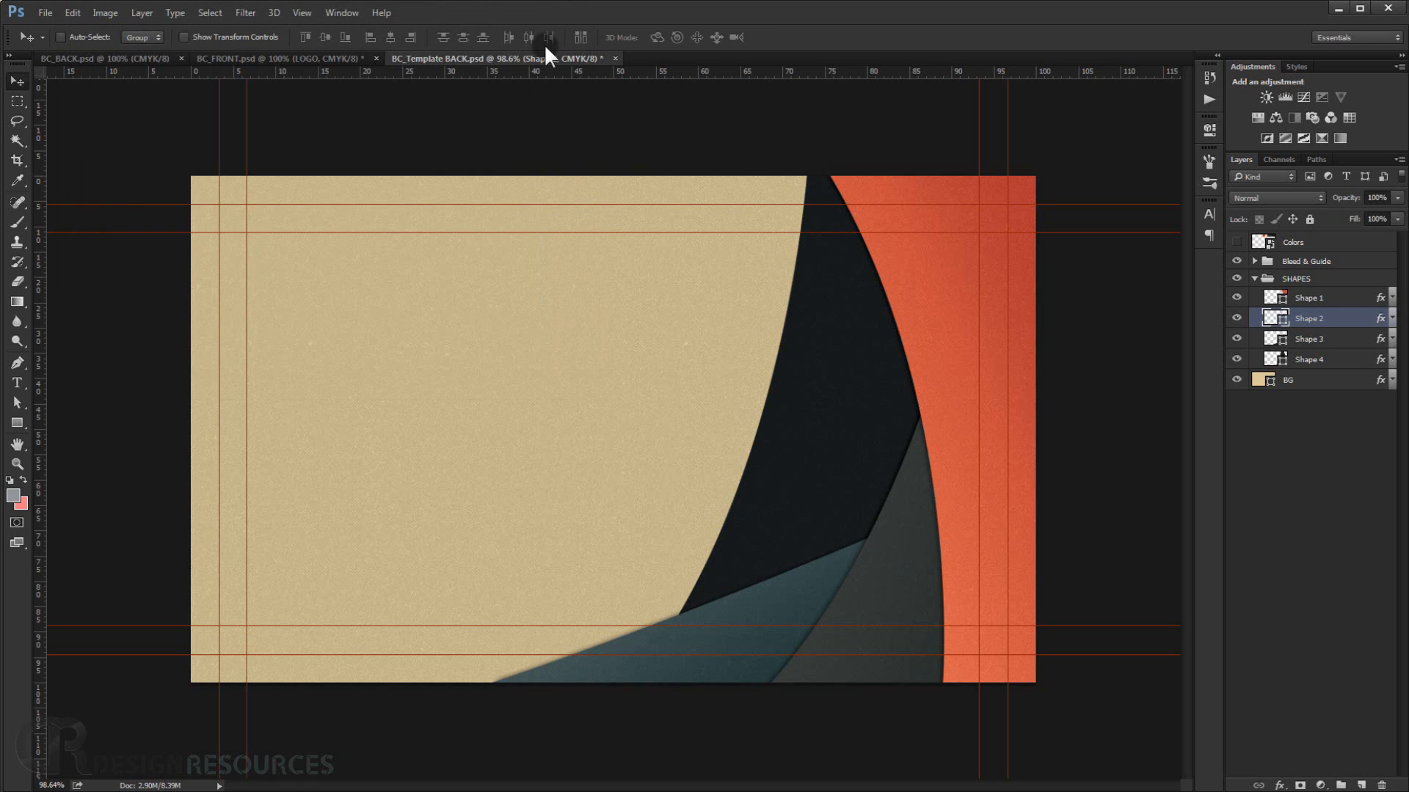
# Change the Drop Shadow angle in Shape 3's layer style and apply it.
pyautogui.doubleClick(1382, 340)
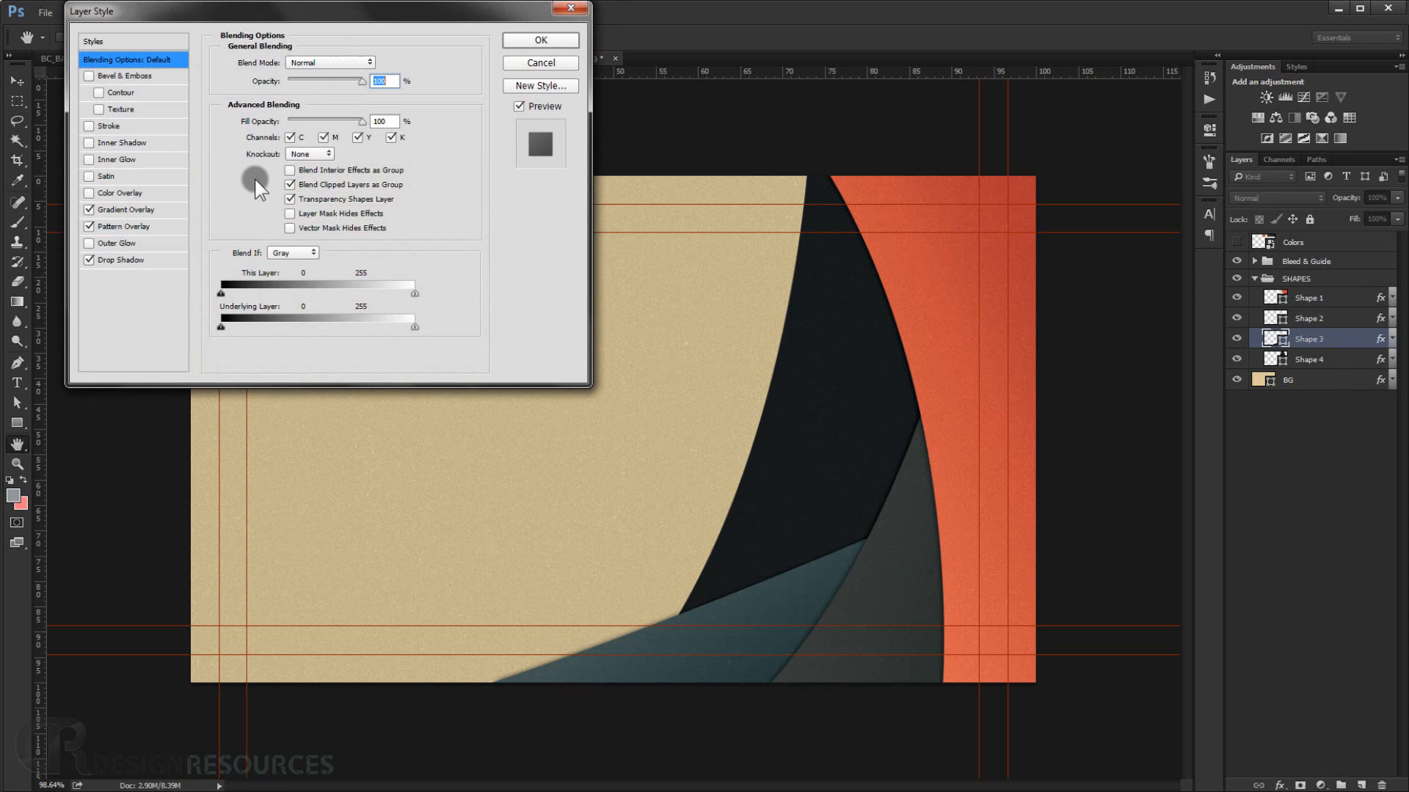
pyautogui.click(123, 260)
pyautogui.click(283, 213)
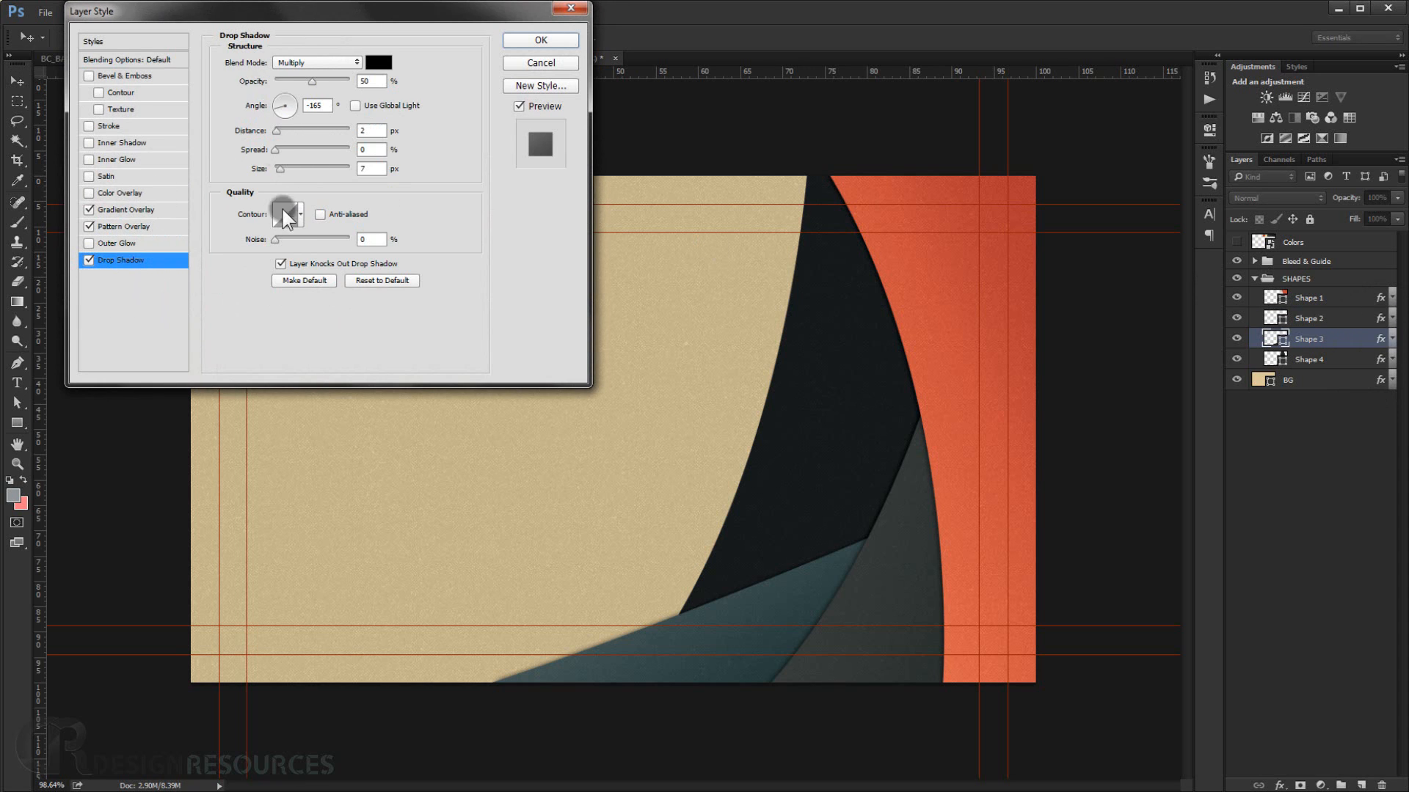
pyautogui.click(275, 101)
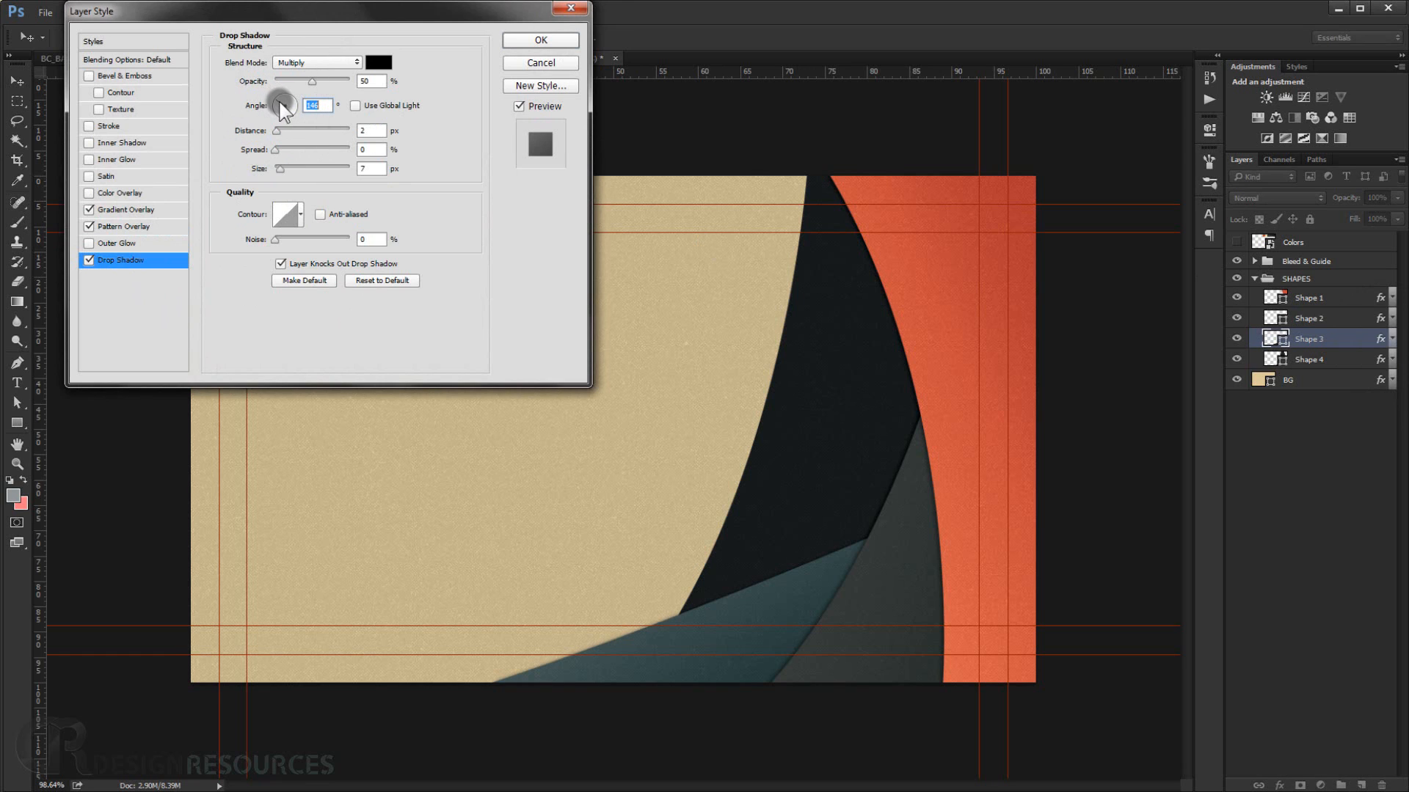
pyautogui.click(299, 104)
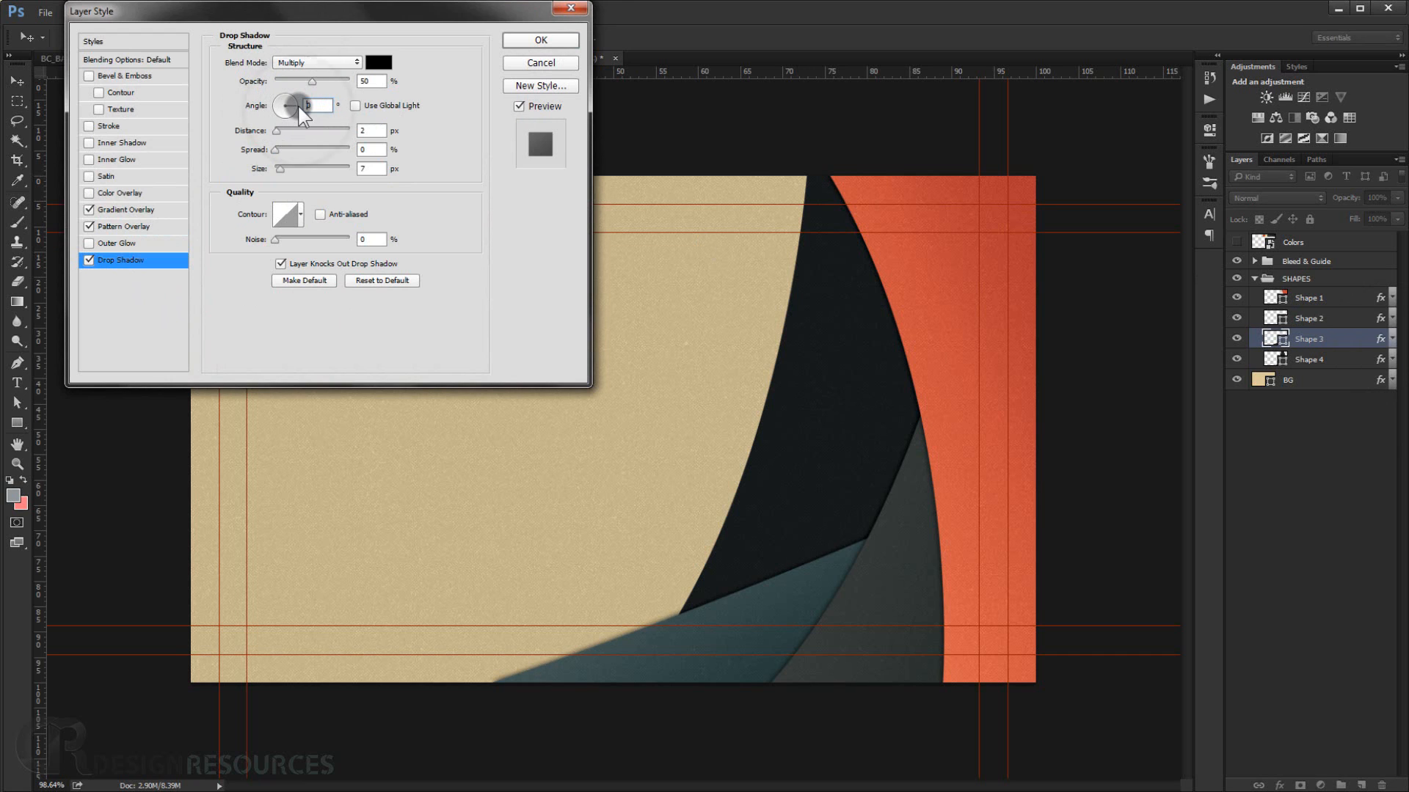
pyautogui.click(558, 33)
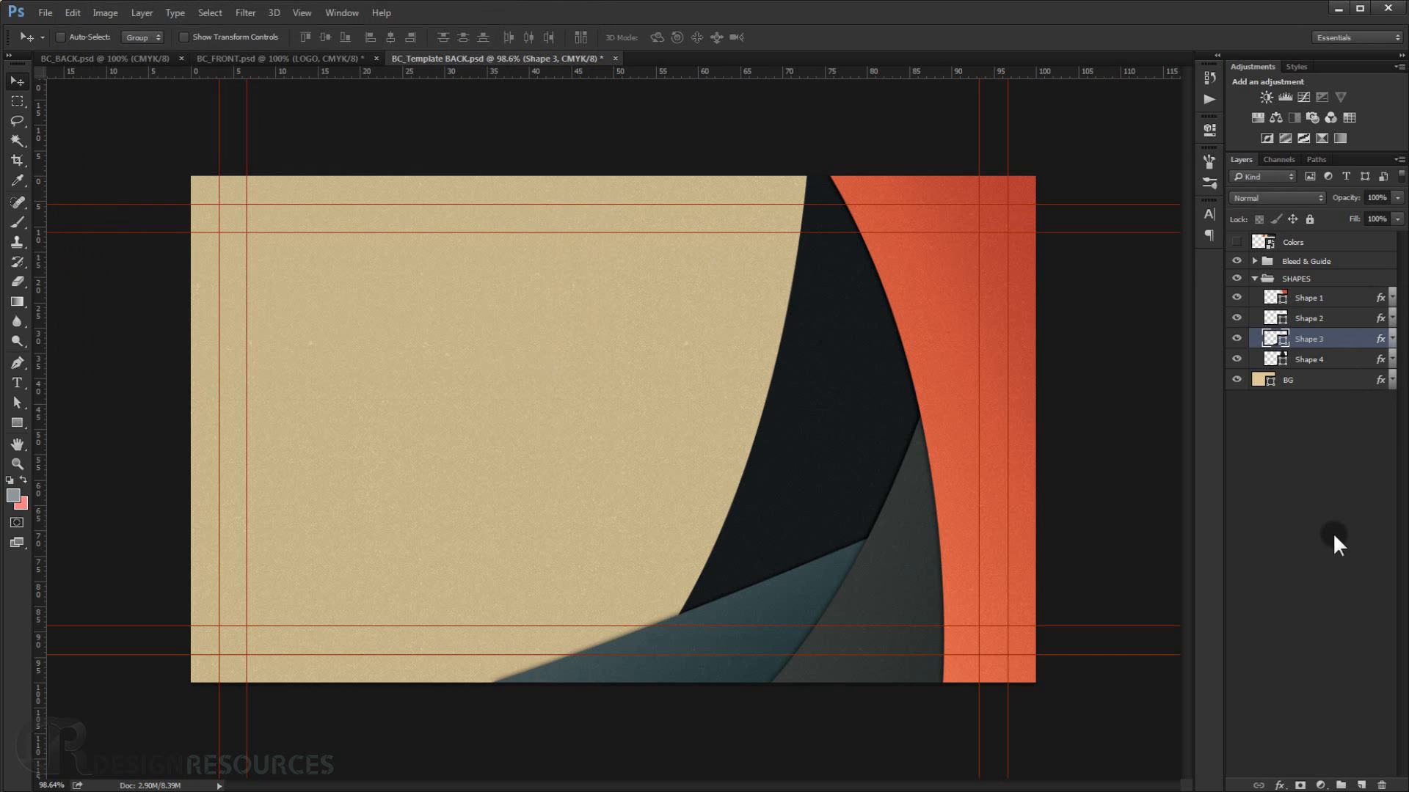
# Deselect the shapes, collapse the SHAPES group and select the Bleed & Guide layer.
pyautogui.click(1332, 533)
pyautogui.click(1112, 468)
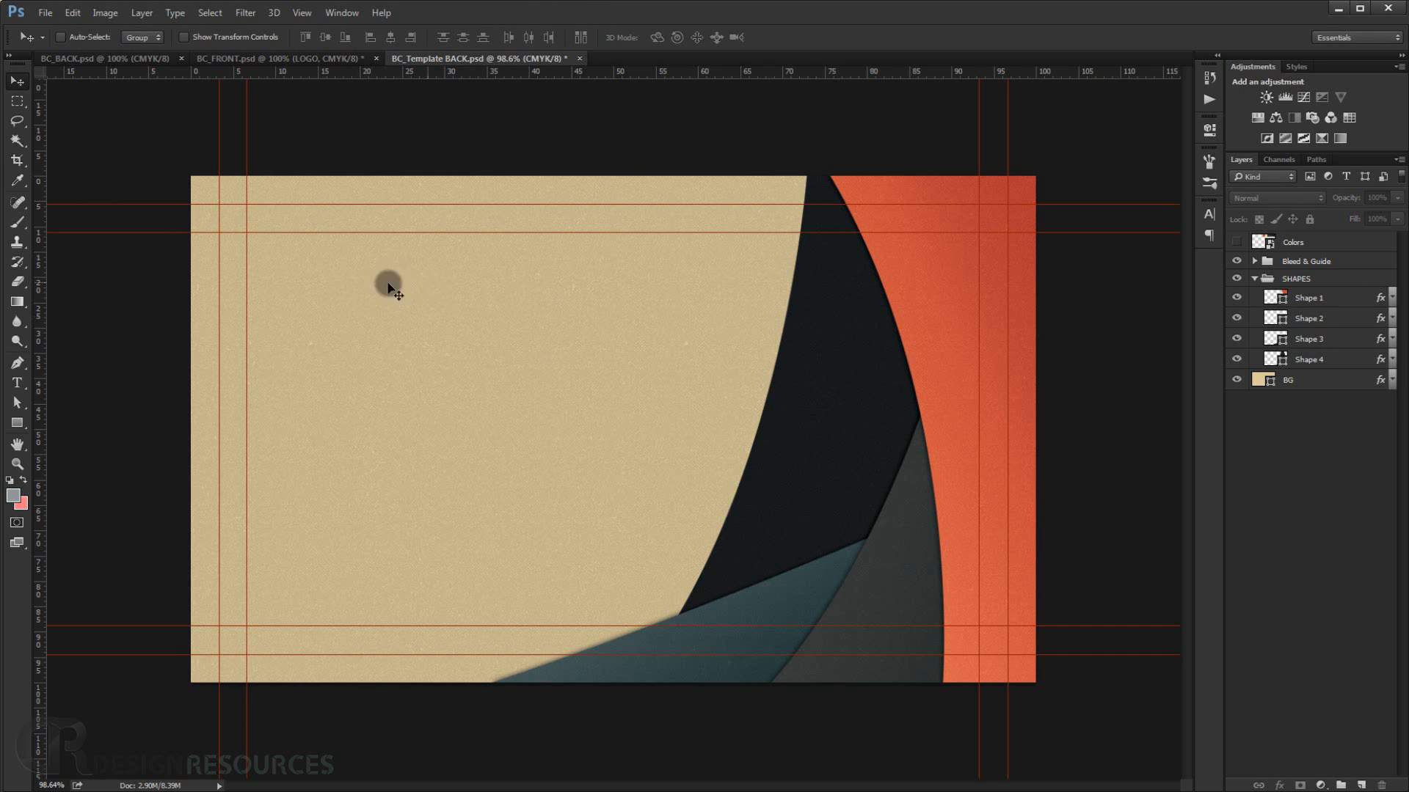
pyautogui.click(1254, 280)
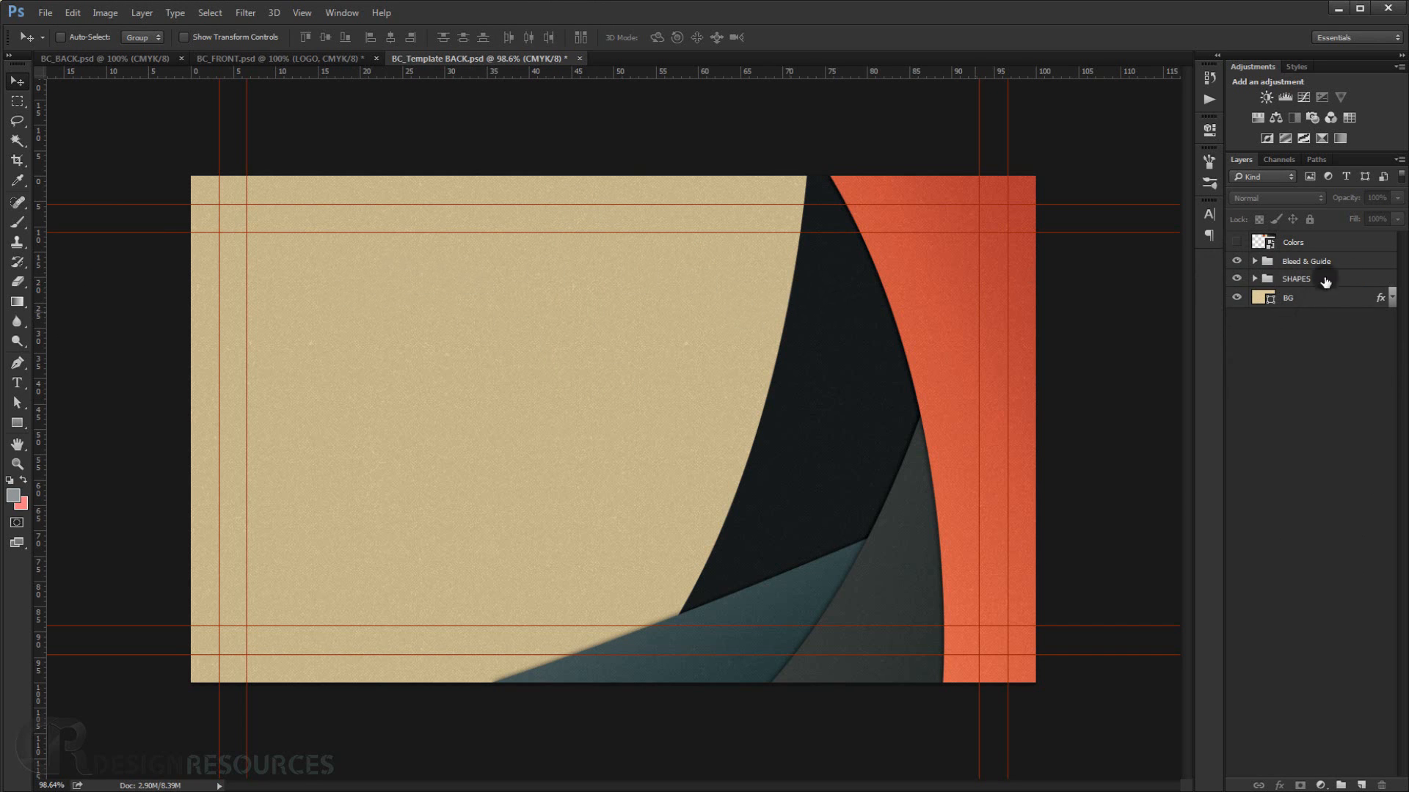
pyautogui.click(1350, 261)
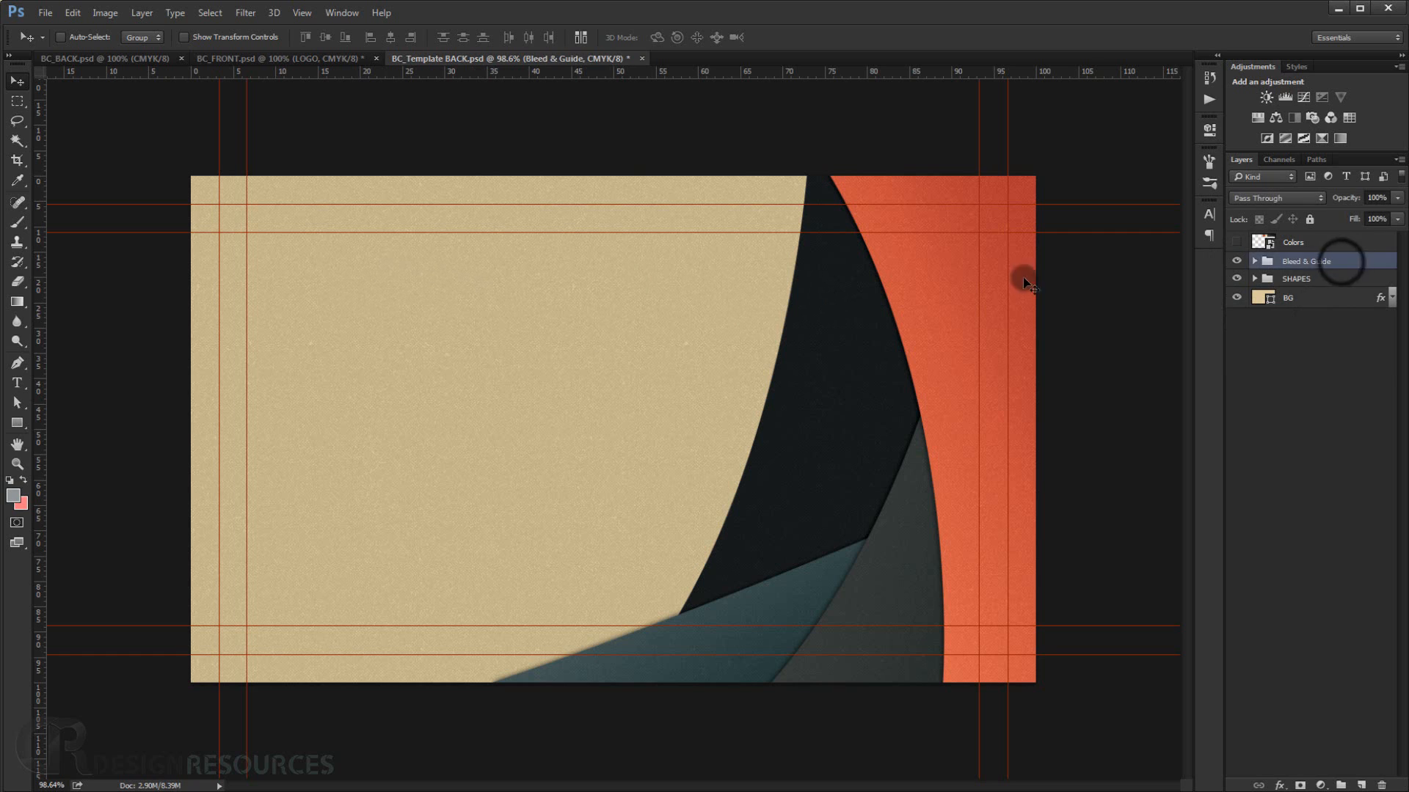
# With the Type tool set to Bebas Neue Bold, type the cardholder's name in capitals near the card's upper left.
pyautogui.click(26, 380)
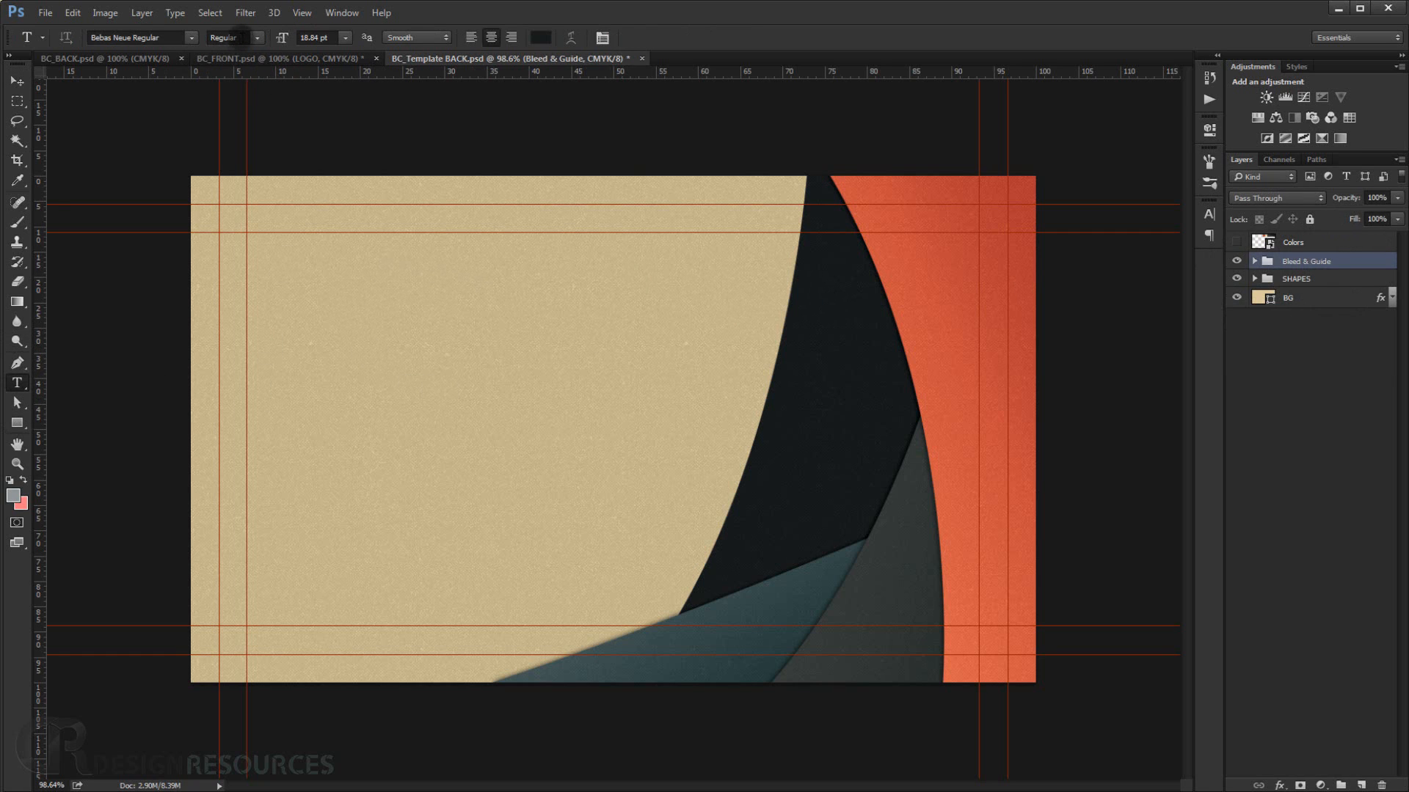
pyautogui.click(255, 35)
pyautogui.click(227, 95)
pyautogui.click(282, 289)
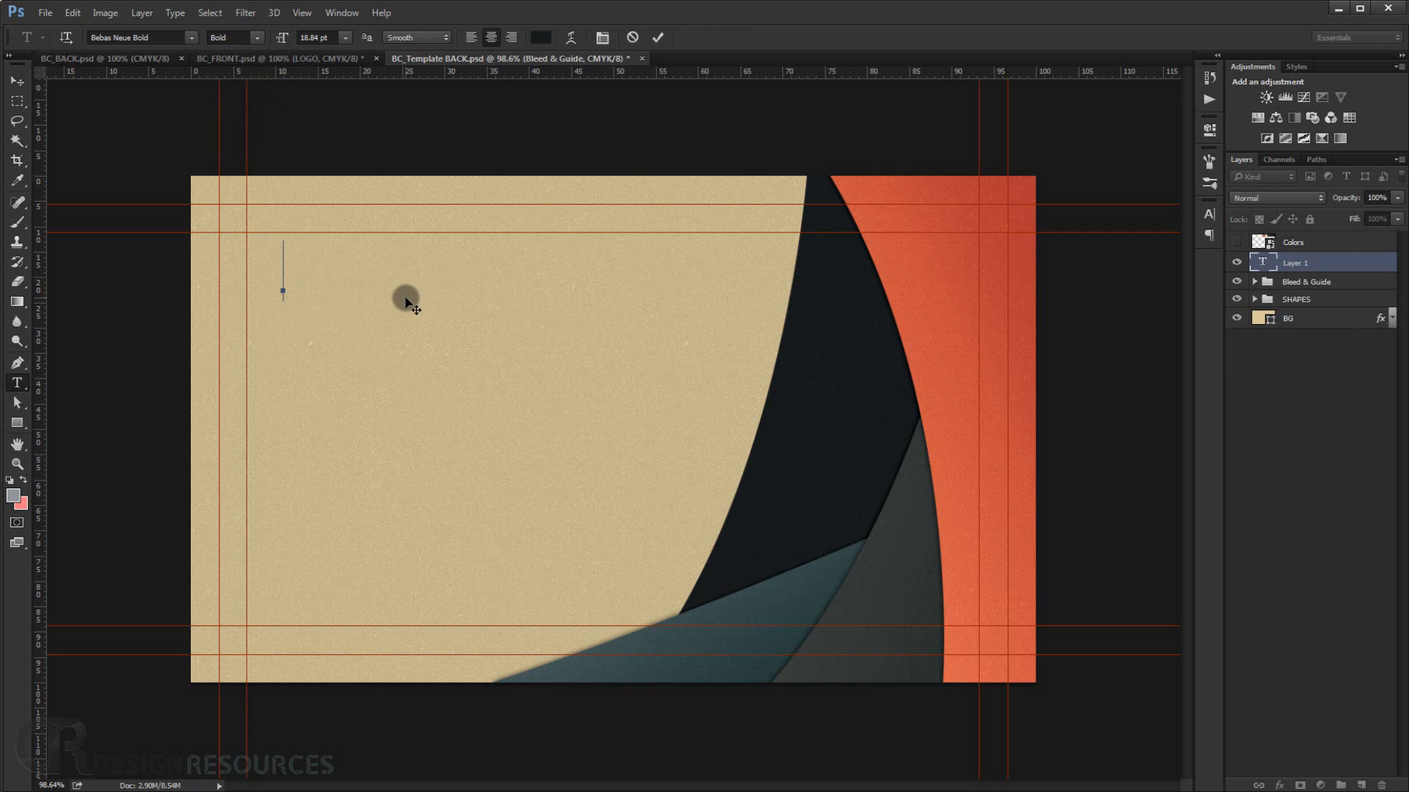
pyautogui.write('JOHN')
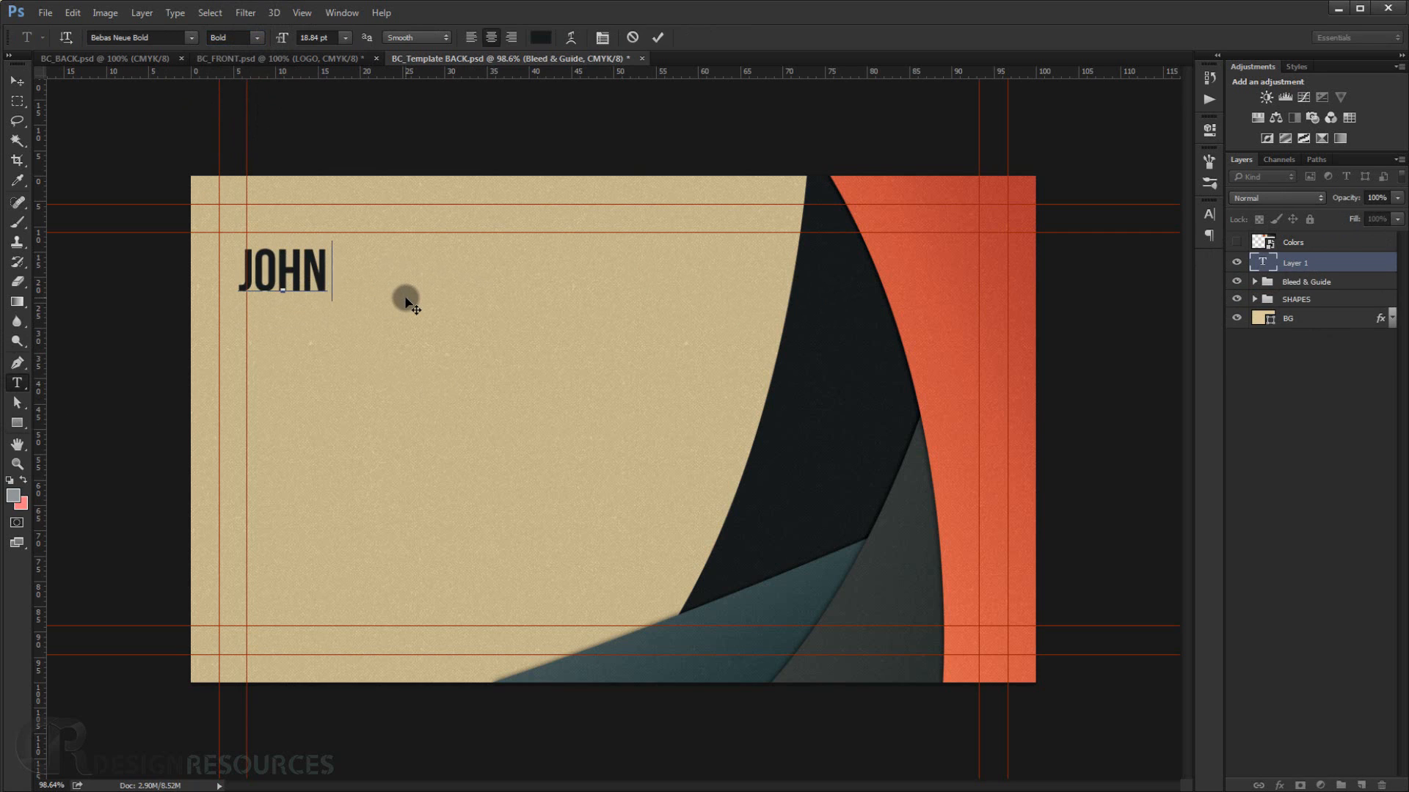
pyautogui.write(' DOE')
# Select the name text and set its size to 26.84 pt.
pyautogui.moveTo(229, 179); pyautogui.dragTo(346, 179)
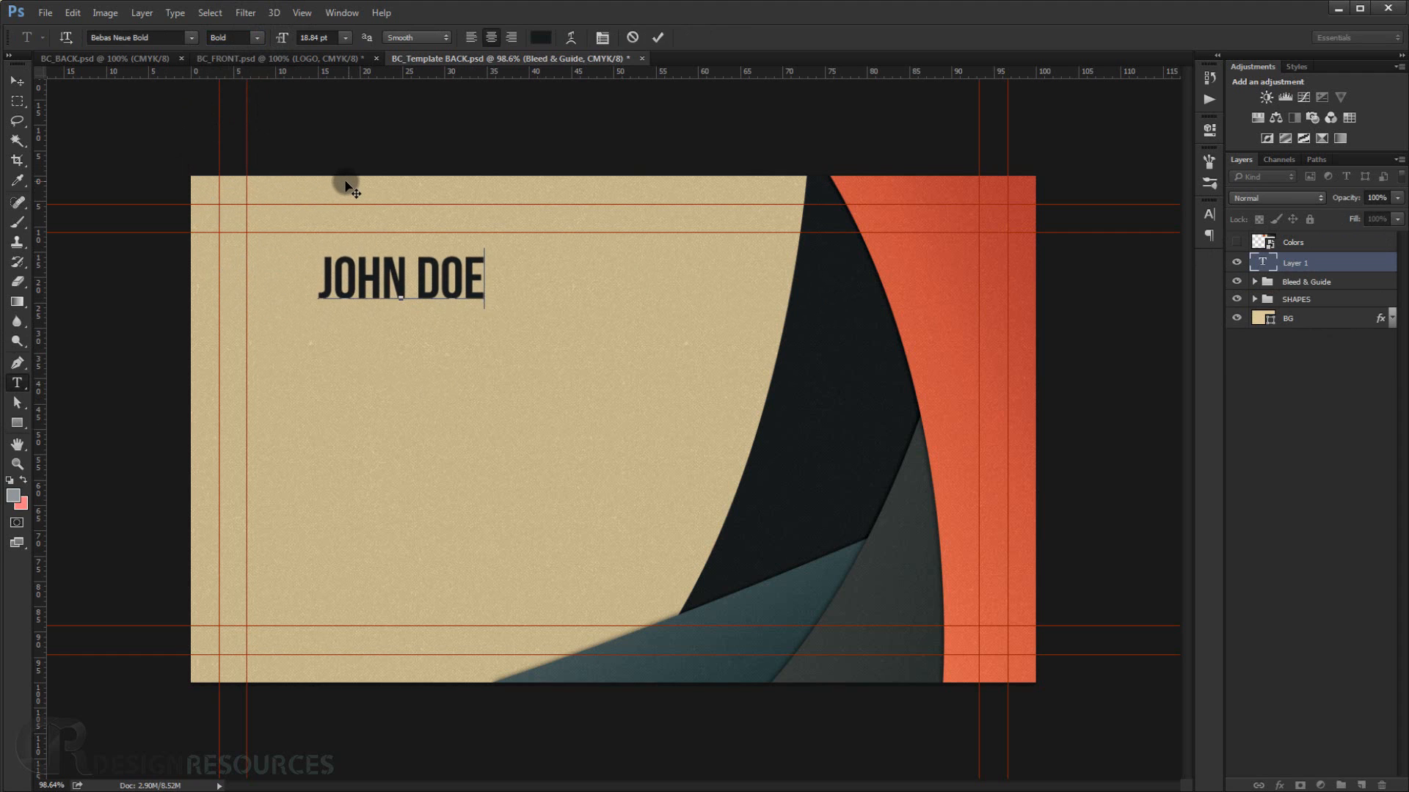
pyautogui.tripleClick(371, 279)
pyautogui.moveTo(283, 38); pyautogui.dragTo(294, 39)
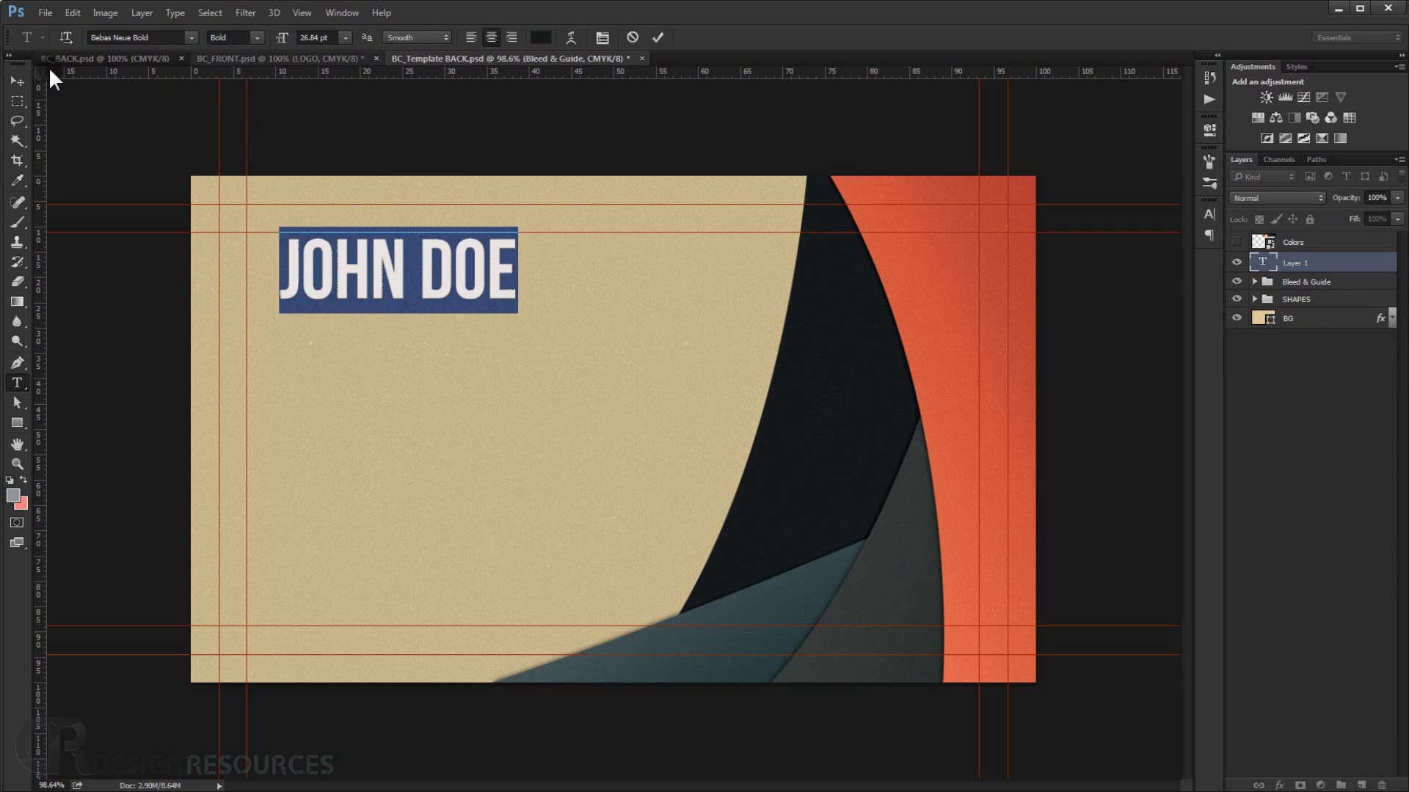
# Duplicate the name text layer below the original and retype the copy as GRAPHIC DESIGNER.
pyautogui.click(17, 79)
pyautogui.moveTo(372, 265); pyautogui.dragTo(354, 331)
pyautogui.doubleClick(1262, 261)
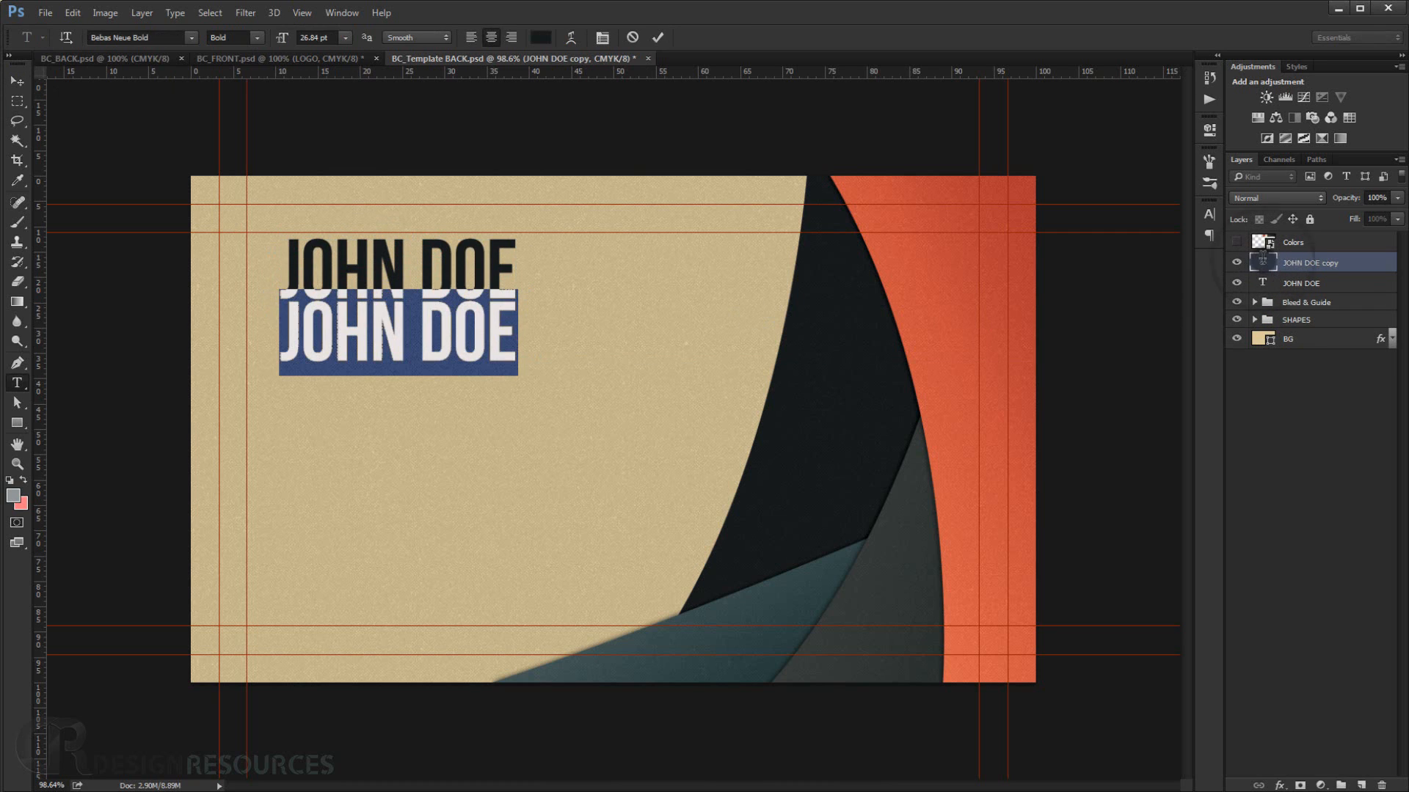
pyautogui.write('GR')
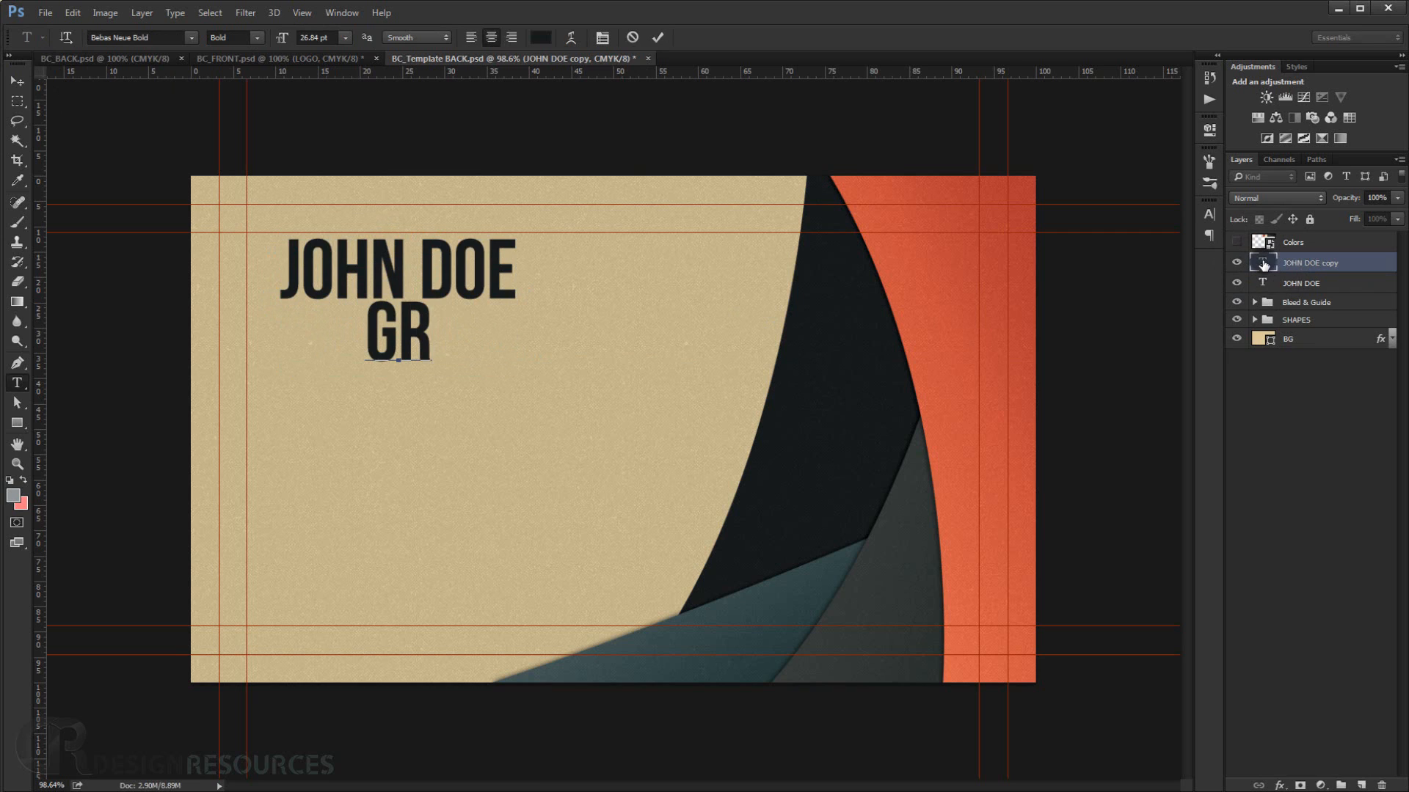
pyautogui.write('APHI')
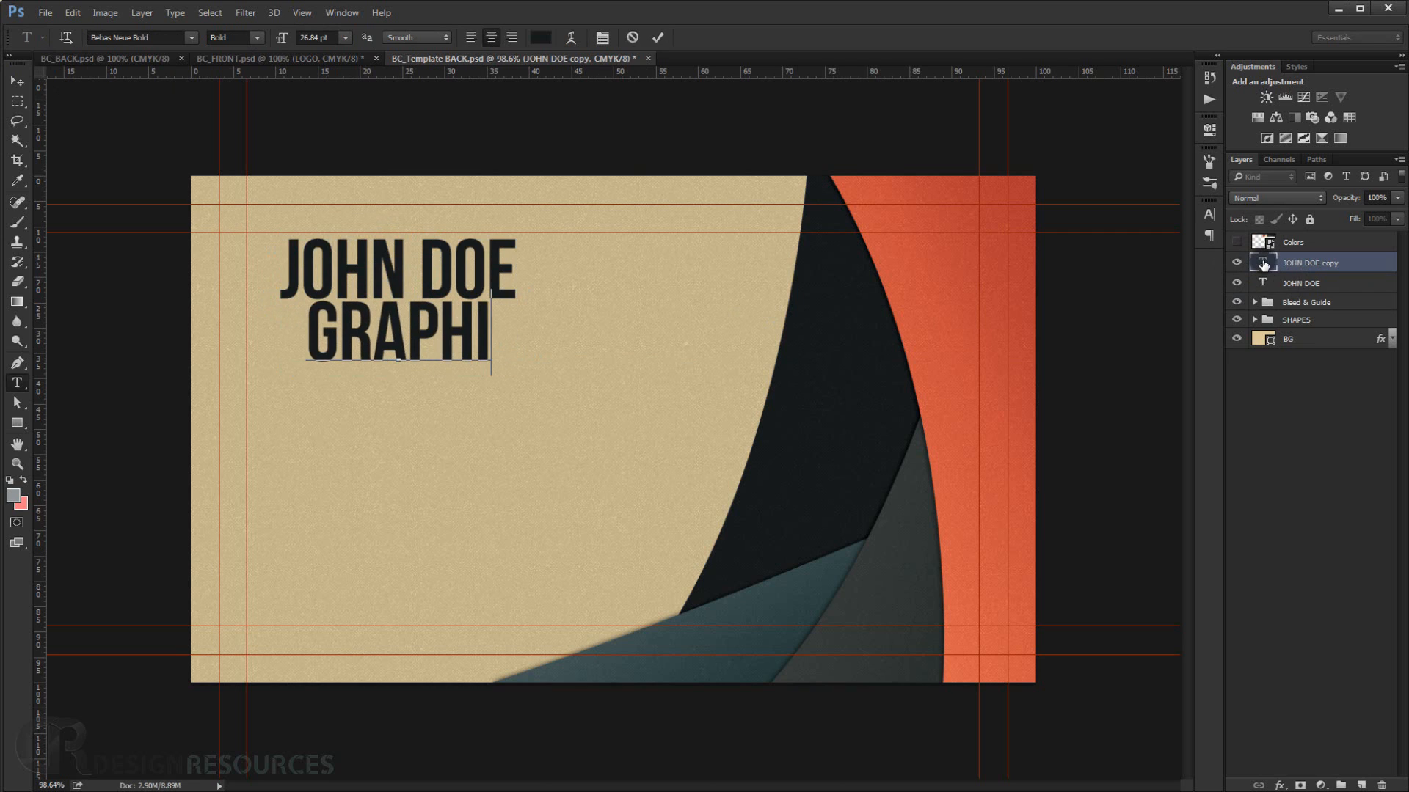
pyautogui.write('C DESIGNER')
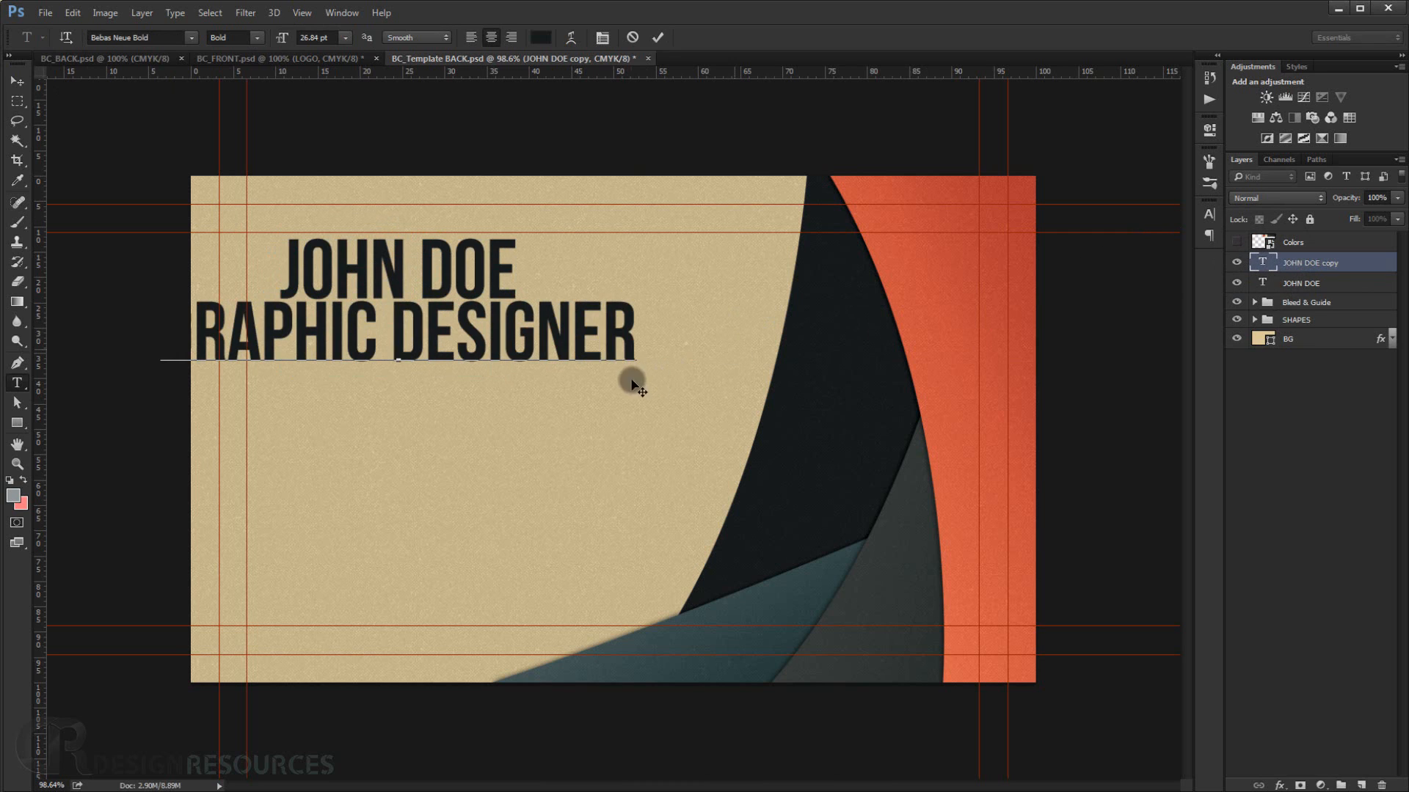
# Set the GRAPHIC DESIGNER text to Bebas Neue Book at 13.84 pt.
pyautogui.tripleClick(585, 345)
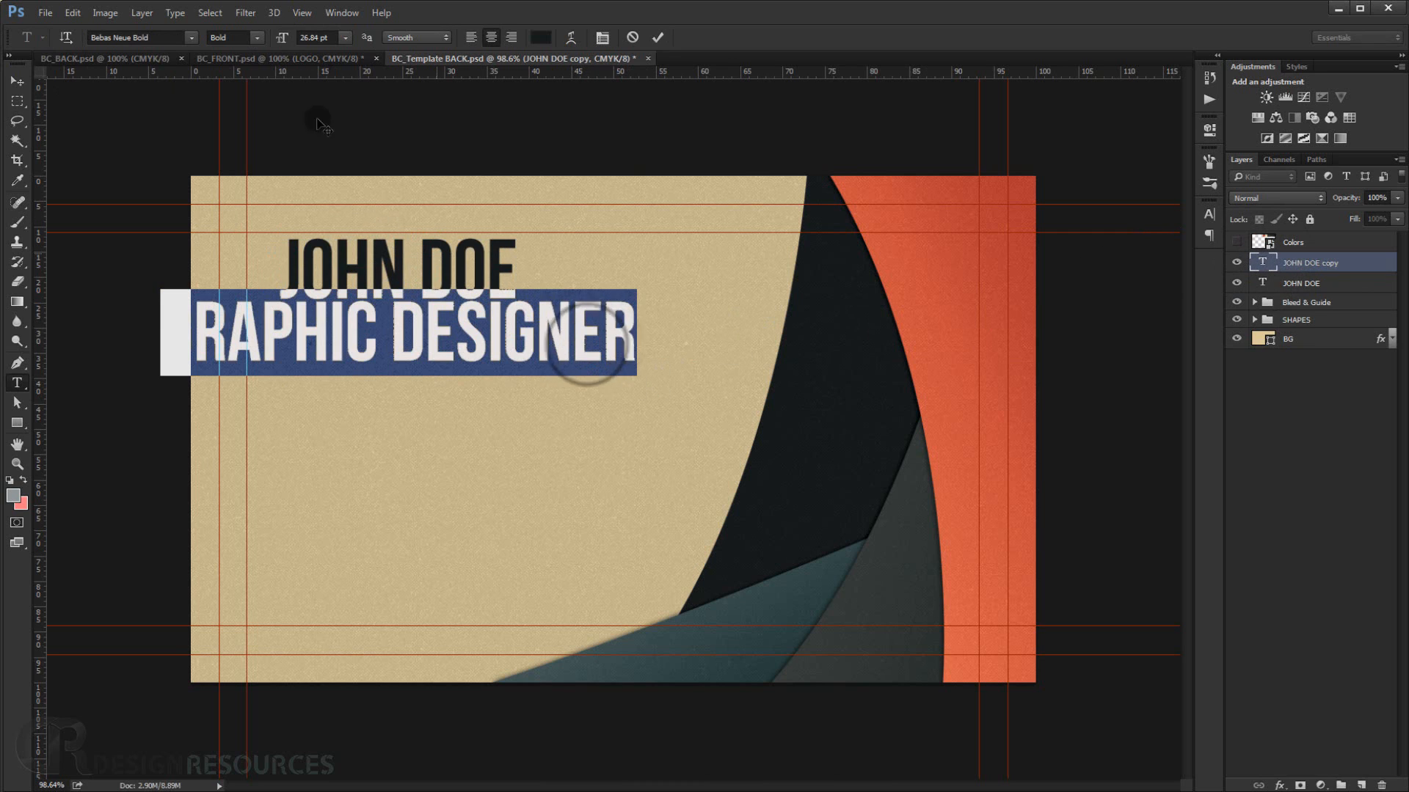
pyautogui.click(259, 37)
pyautogui.click(254, 72)
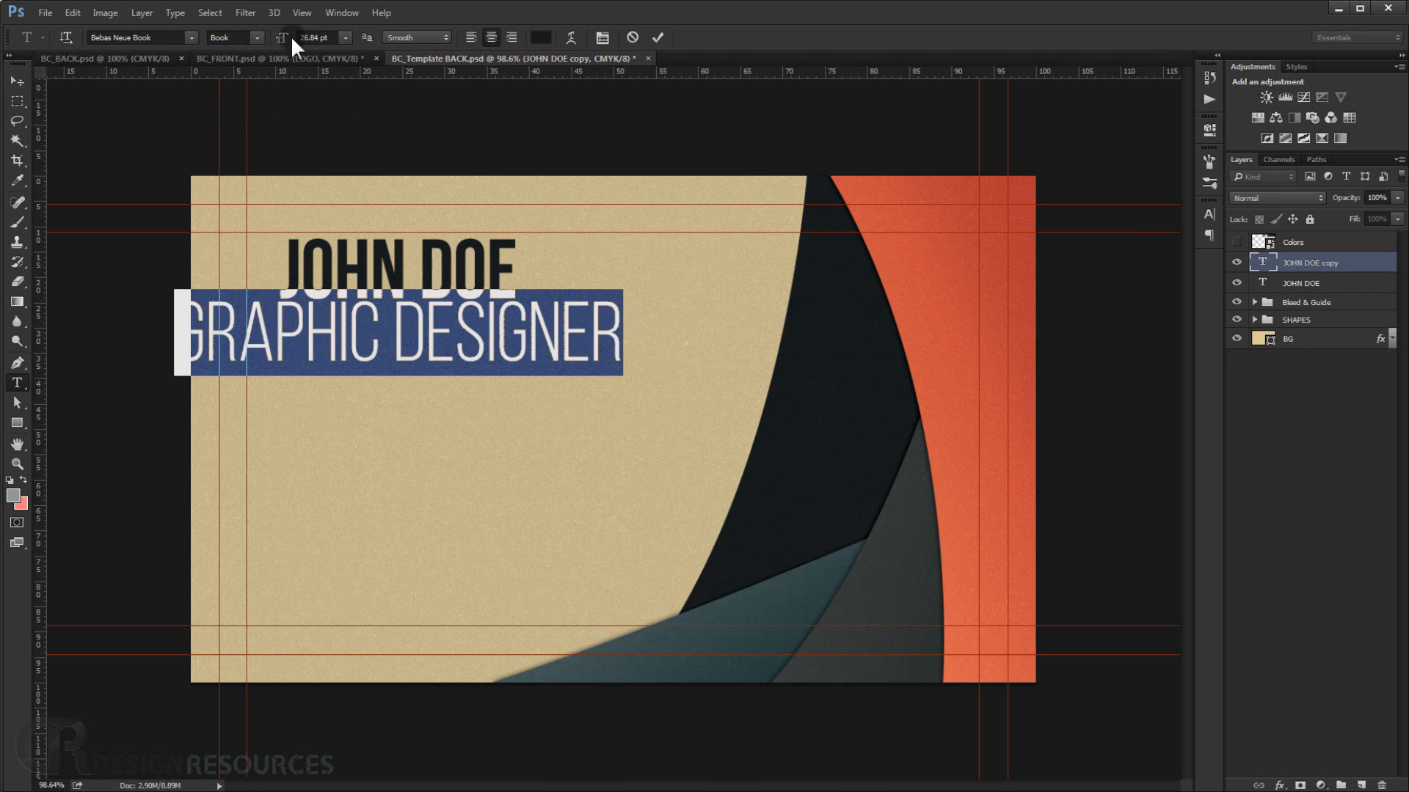
pyautogui.moveTo(292, 41); pyautogui.dragTo(280, 41)
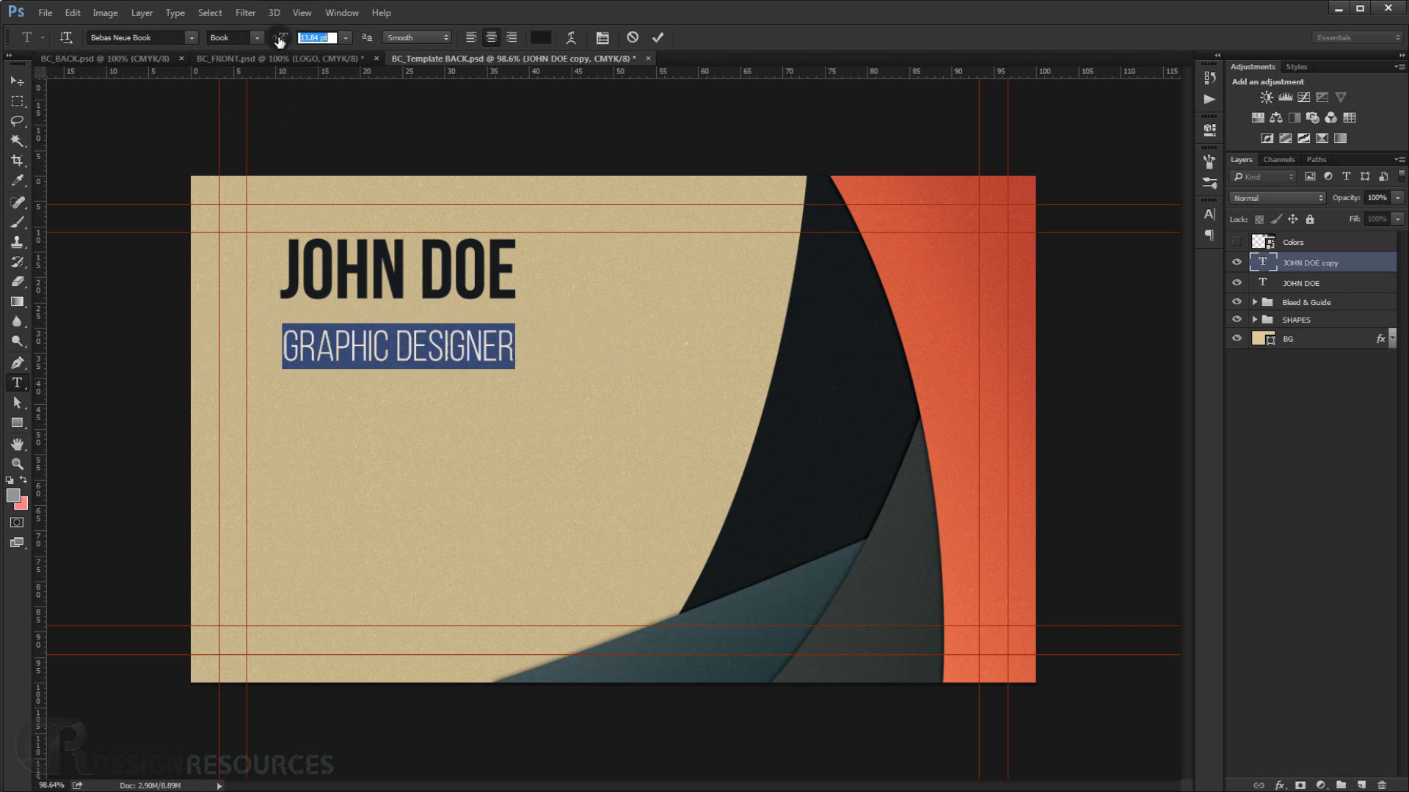
# Move the GRAPHIC DESIGNER line left so it sits under the name.
pyautogui.click(17, 80)
pyautogui.moveTo(351, 343); pyautogui.dragTo(299, 339)
pyautogui.hotkey('ctrl', 't')
pyautogui.press('Return')
pyautogui.scroll(-2, 440, 348)
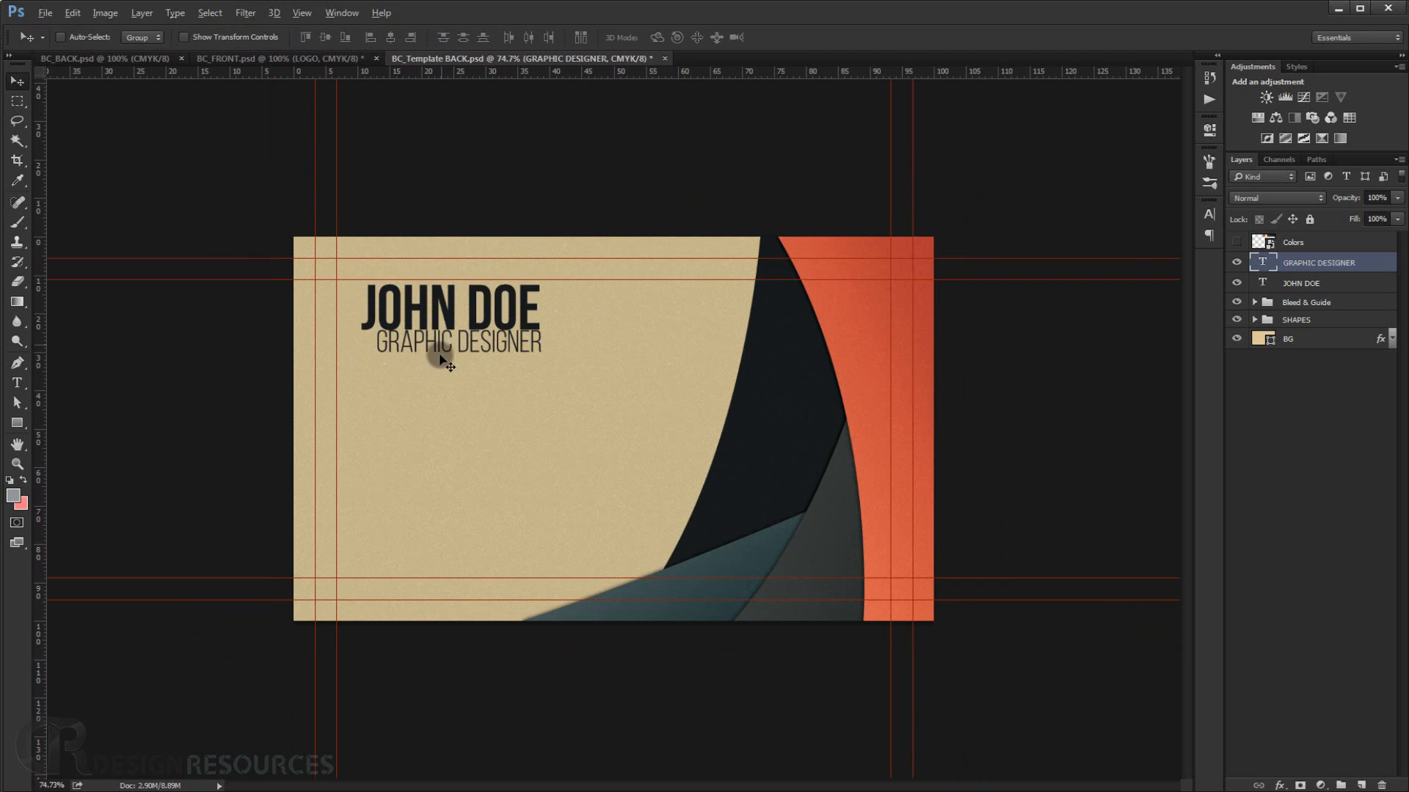
pyautogui.scroll(3, 412, 359)
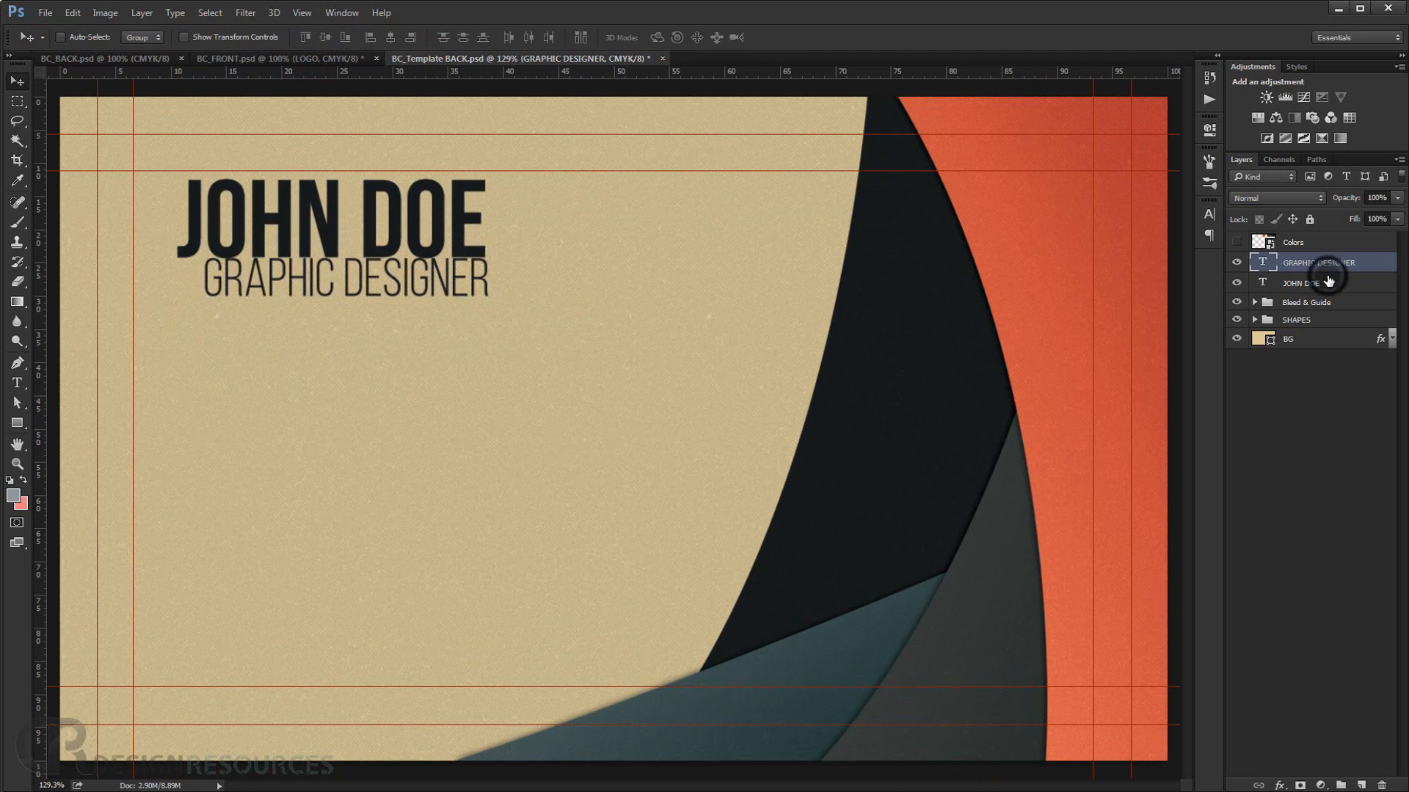
# Select both text layers, scale them to about 99.4% and shift them slightly up-left.
pyautogui.keyDown('shift'); pyautogui.click(1329, 281); pyautogui.keyUp('shift')
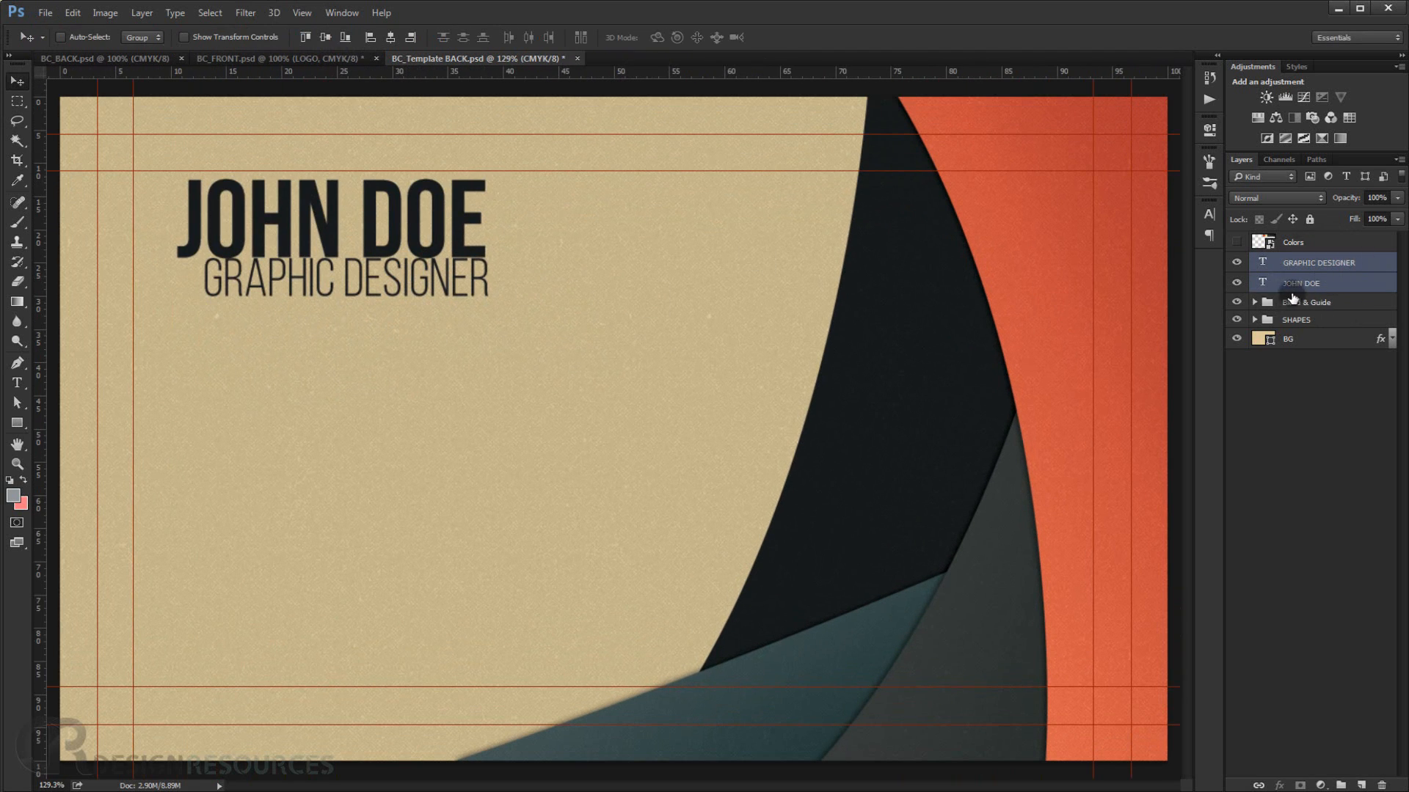
pyautogui.hotkey('ctrl', 't')
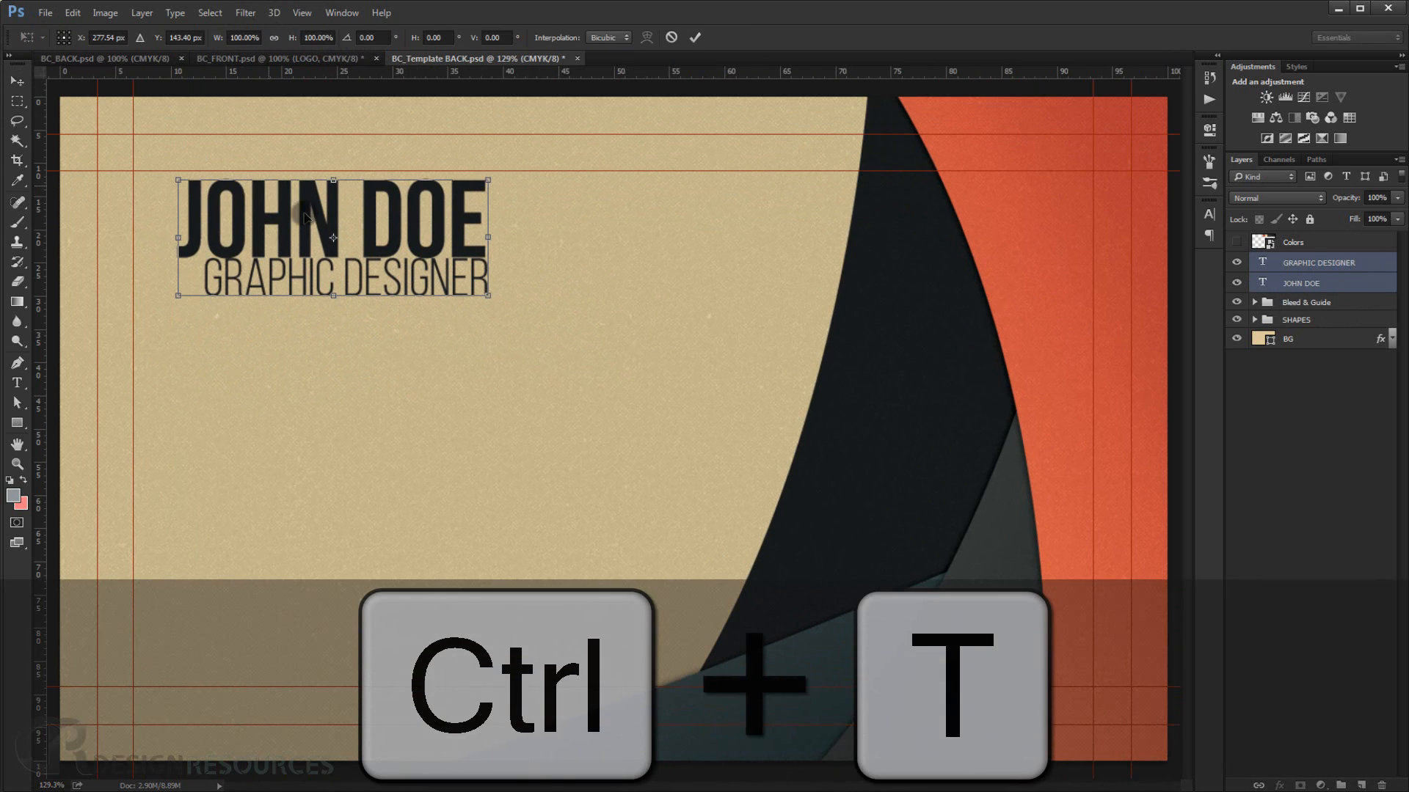
pyautogui.moveTo(389, 231); pyautogui.dragTo(399, 231)
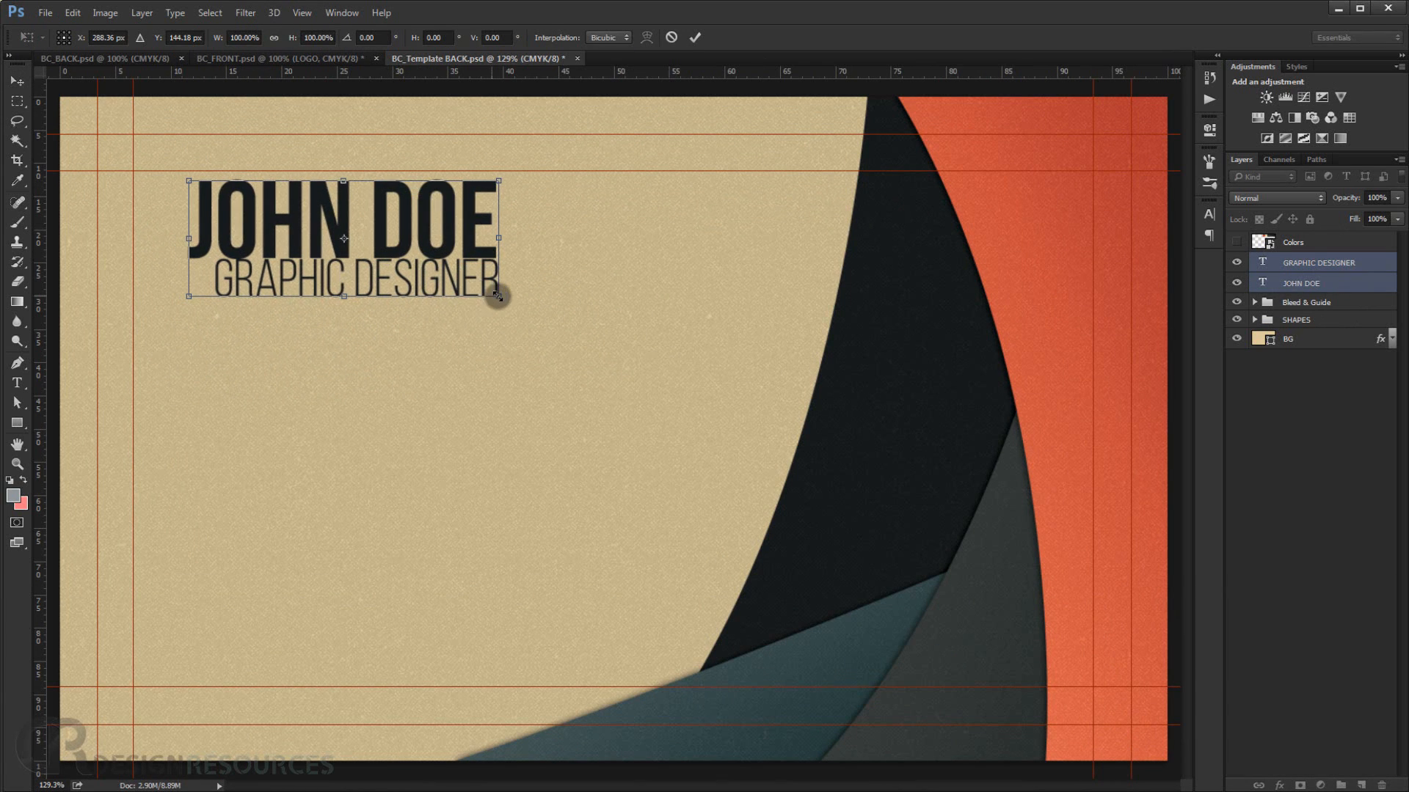
pyautogui.moveTo(499, 296); pyautogui.dragTo(501, 296)
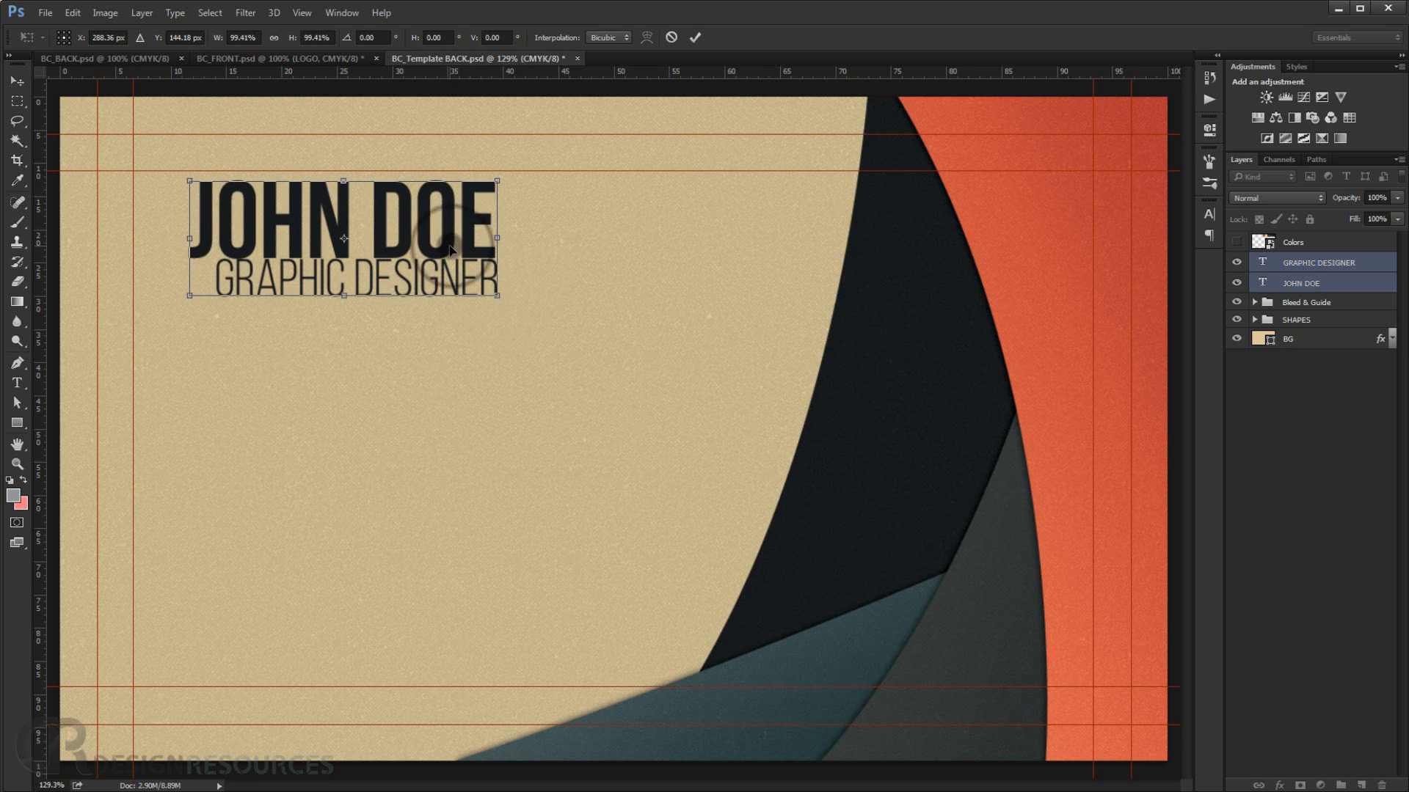
pyautogui.moveTo(453, 249); pyautogui.dragTo(448, 254)
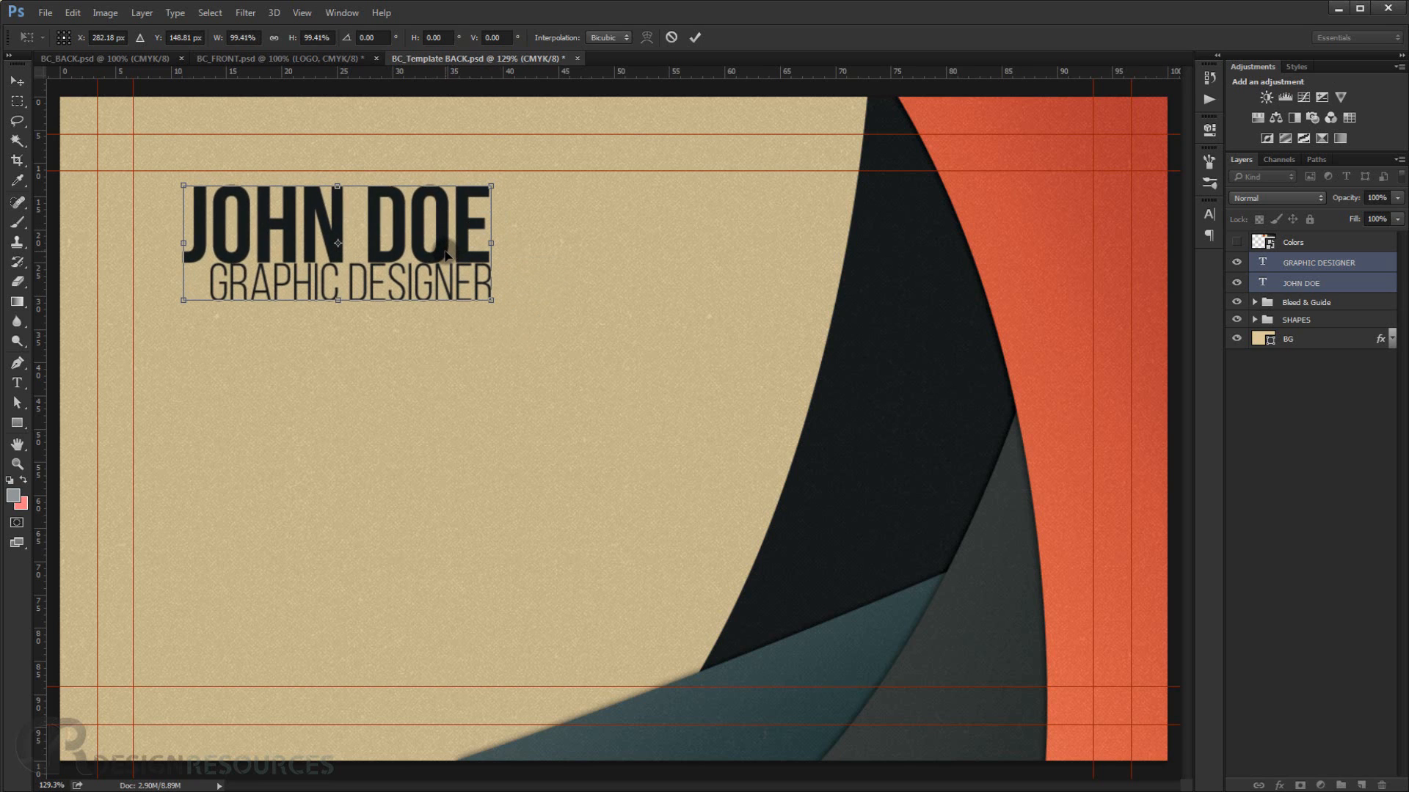
pyautogui.press('Return')
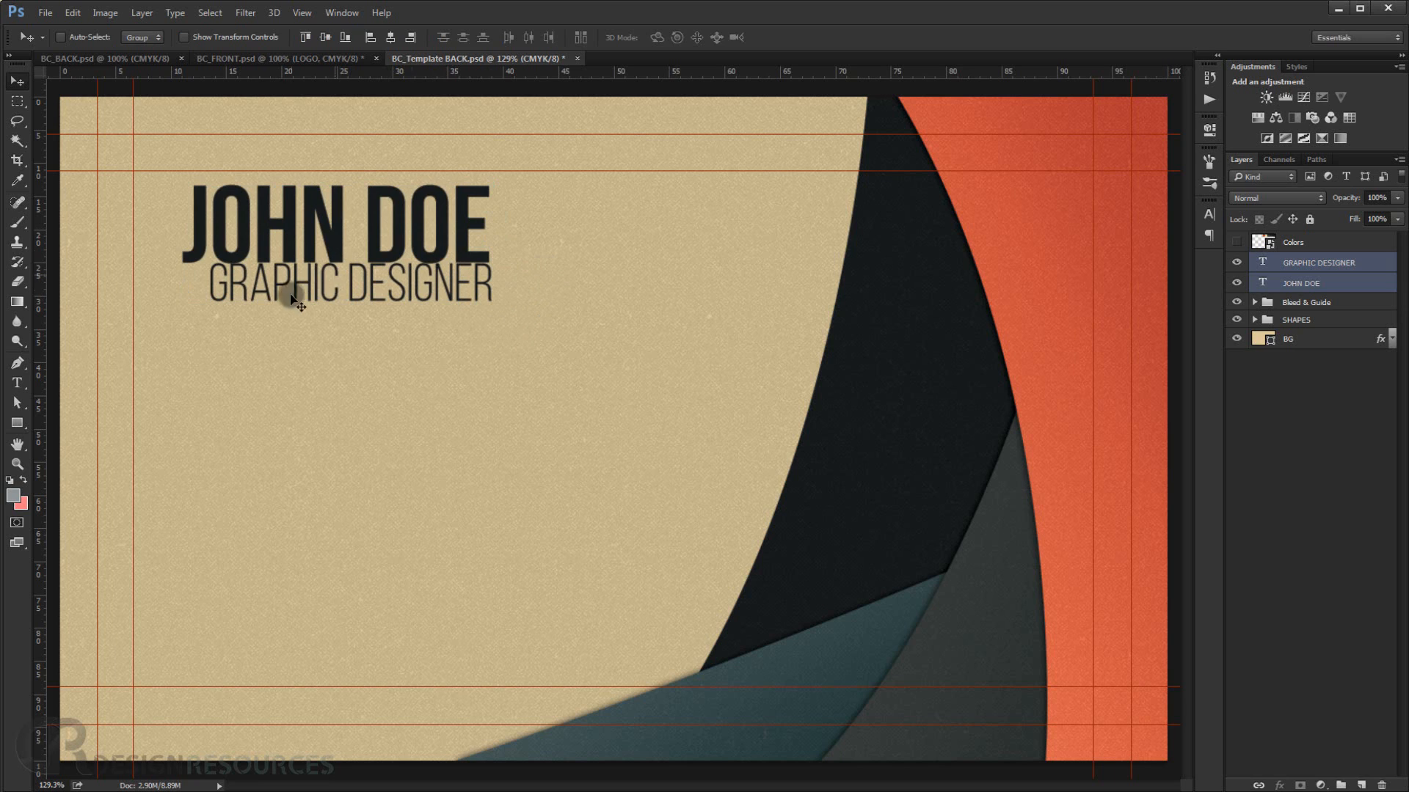
# Scale the GRAPHIC DESIGNER text to about 98.7% and nudge it to align under the name.
pyautogui.click(1319, 263)
pyautogui.hotkey('ctrl', 't')
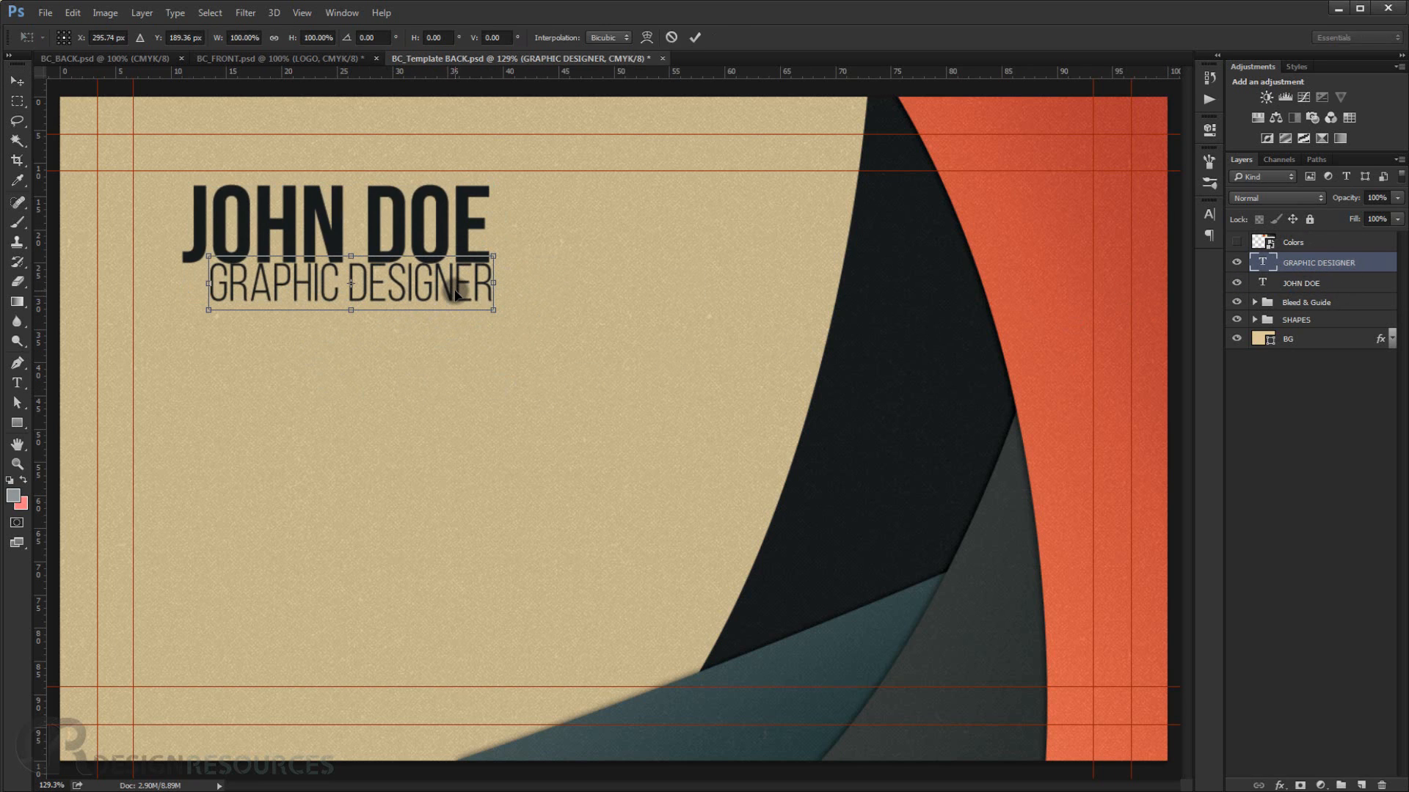
pyautogui.moveTo(455, 294); pyautogui.dragTo(455, 294)
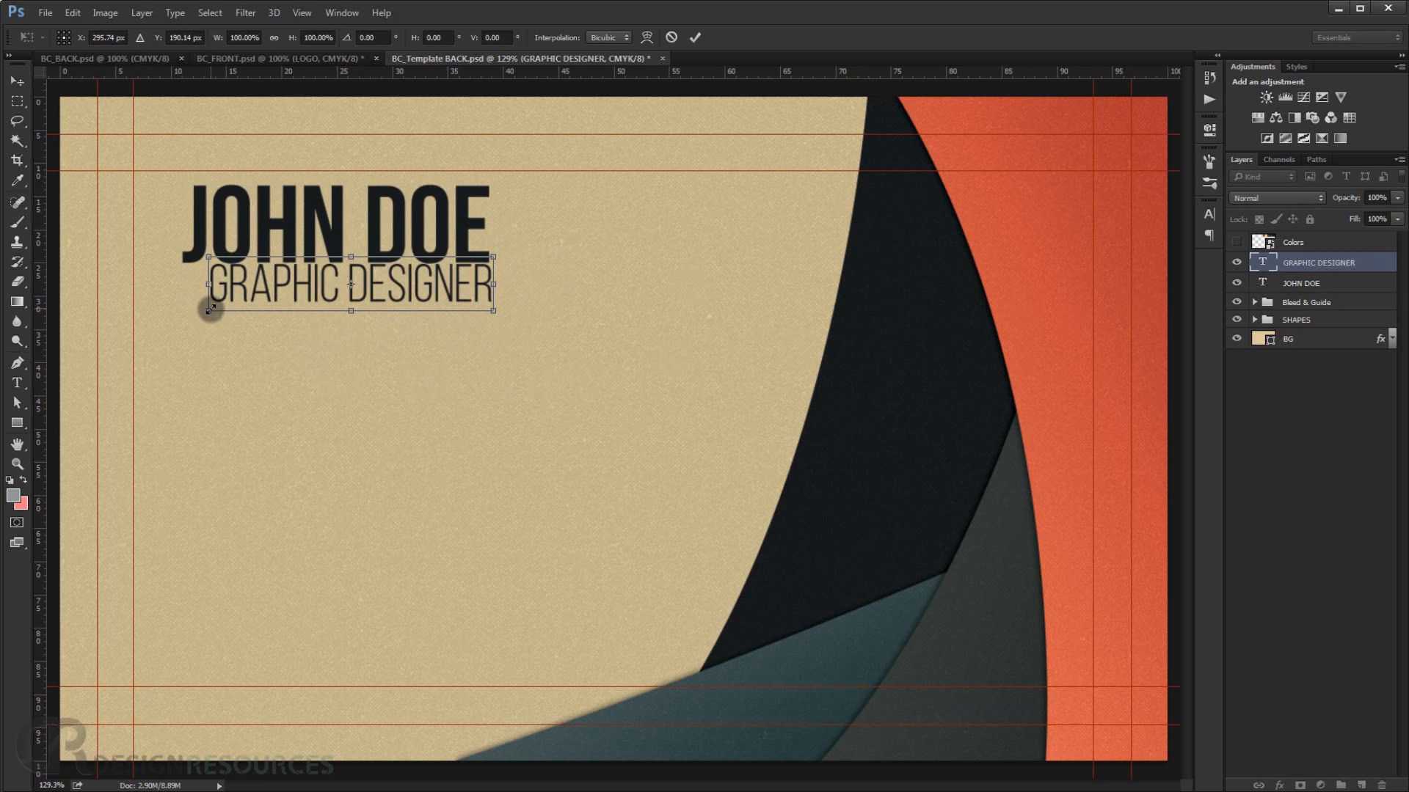
pyautogui.moveTo(210, 309)
pyautogui.mouseDown()
pyautogui.moveTo(208, 321)
pyautogui.moveTo(212, 310)
pyautogui.mouseUp()
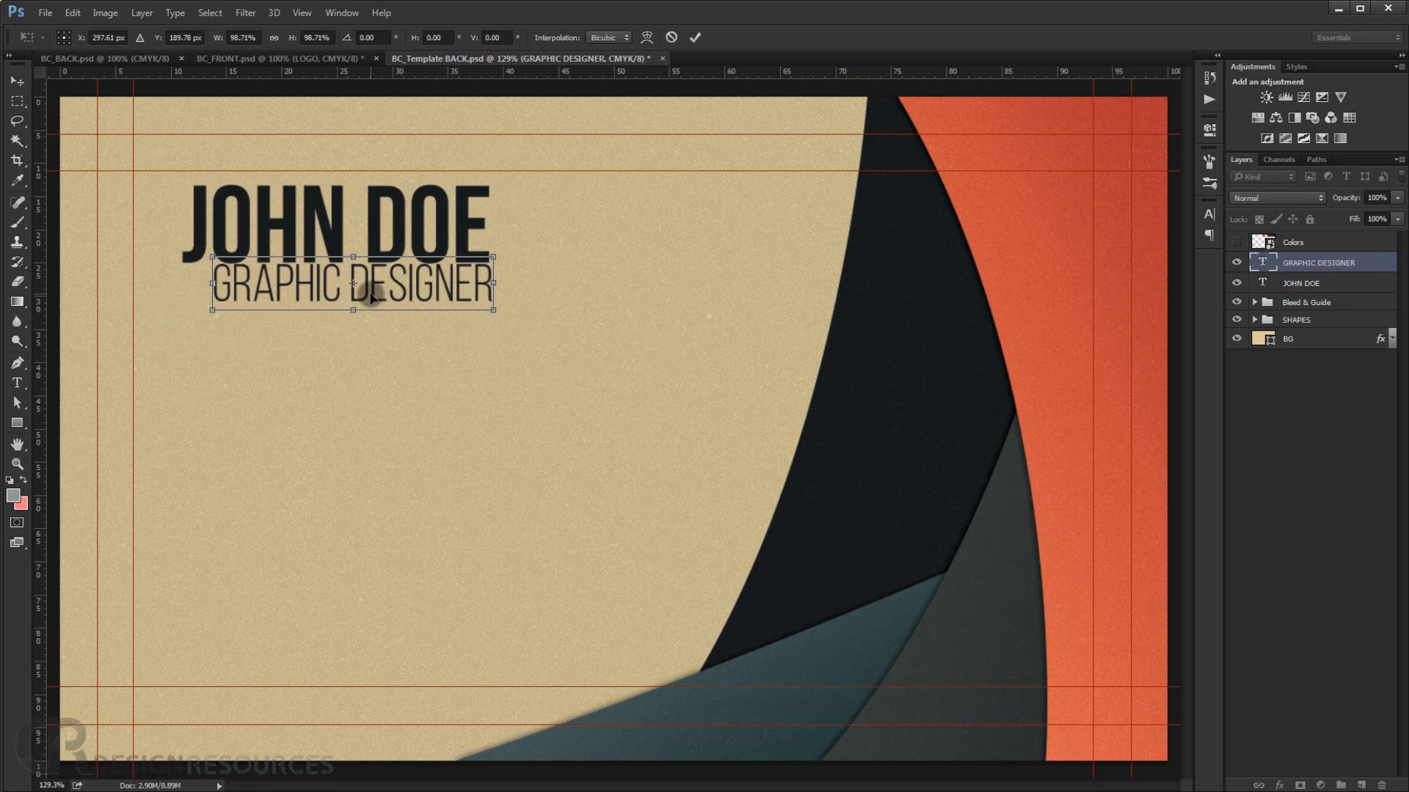
pyautogui.moveTo(369, 293); pyautogui.dragTo(369, 293)
pyautogui.press('Return')
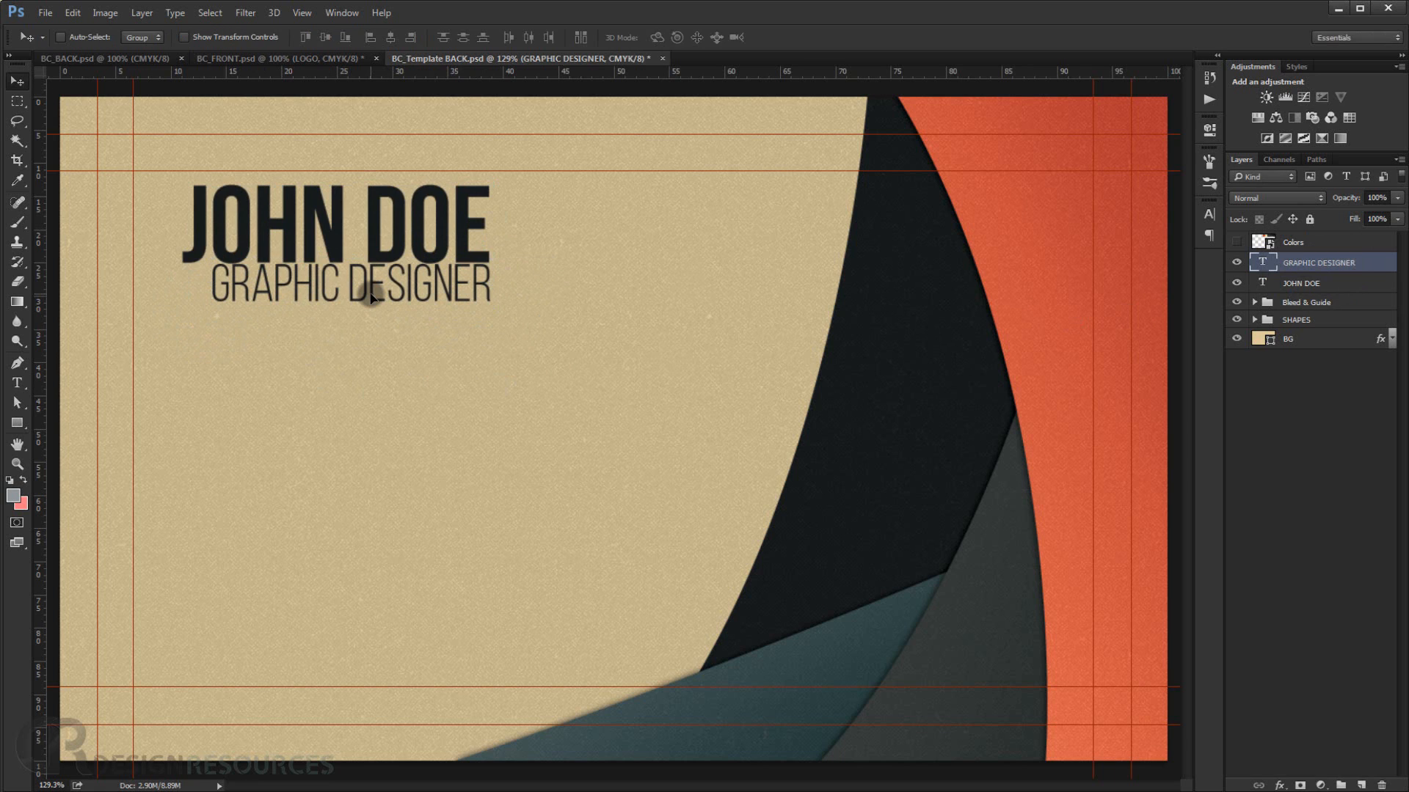
# Draw a location pin custom shape about 65 px wide below the title text.
pyautogui.scroll(-6, 370, 293)
pyautogui.scroll(4, 436, 397)
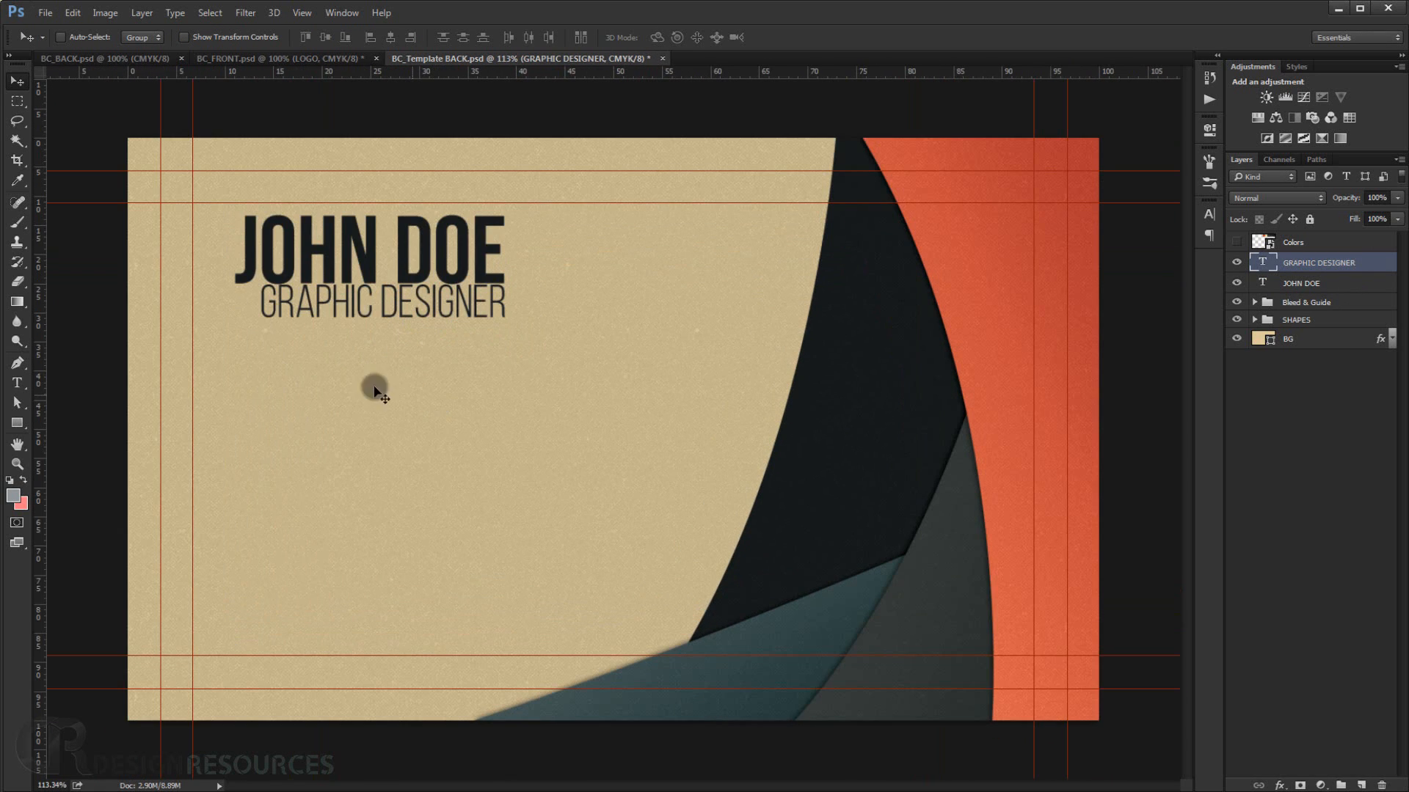
pyautogui.scroll(3, 371, 389)
pyautogui.scroll(-1, 352, 349)
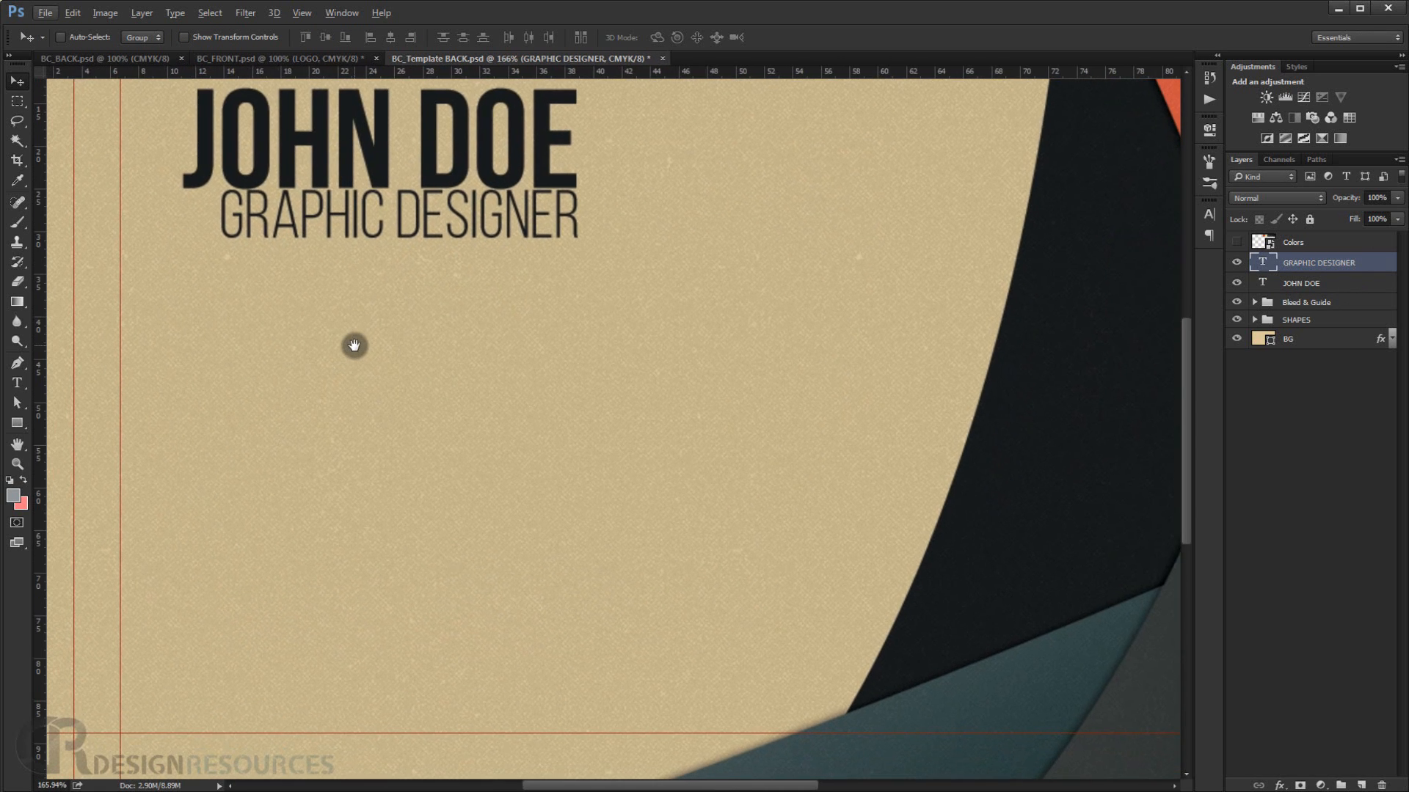
pyautogui.scroll(-1, 381, 391)
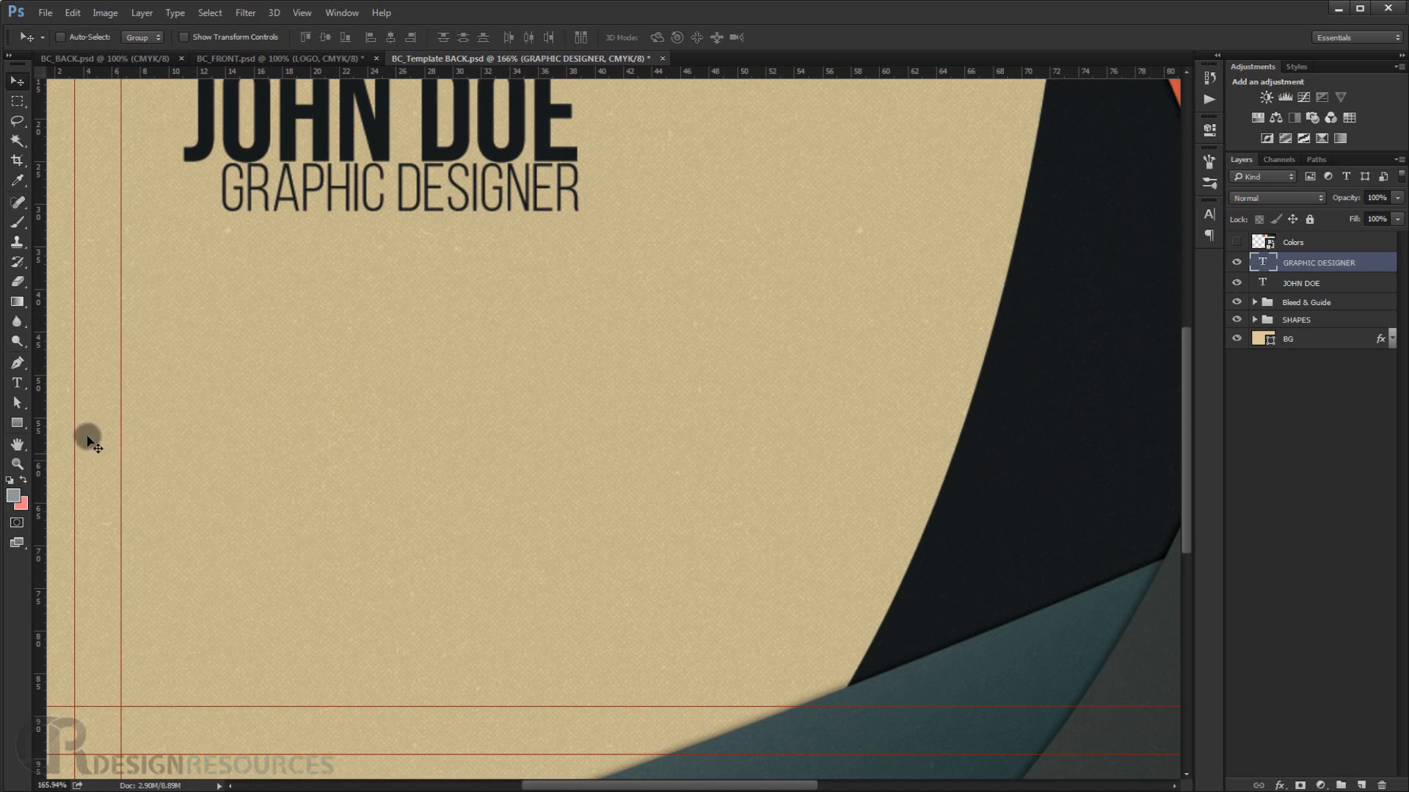
pyautogui.rightClick(18, 427)
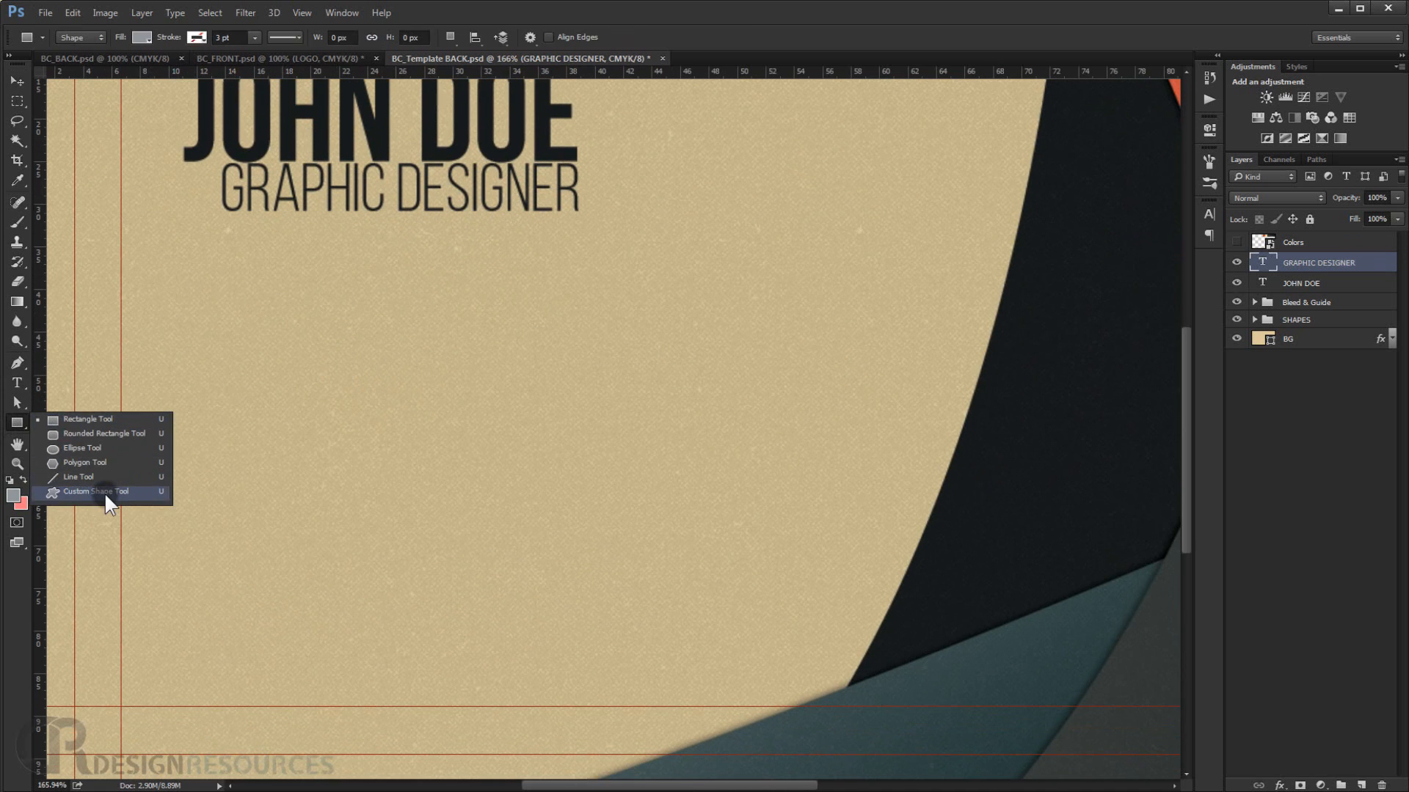
pyautogui.click(105, 491)
pyautogui.rightClick(230, 387)
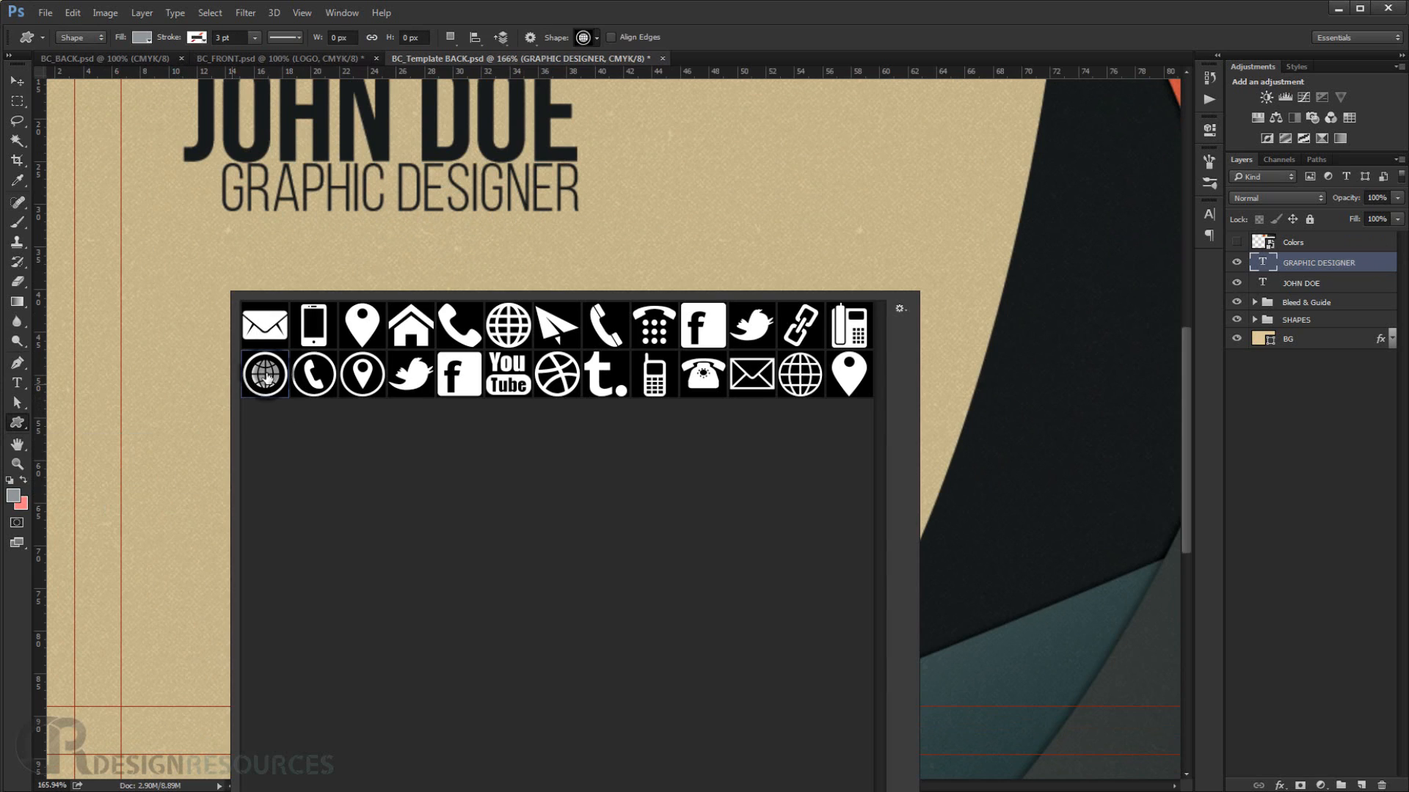
pyautogui.click(362, 374)
pyautogui.click(755, 26)
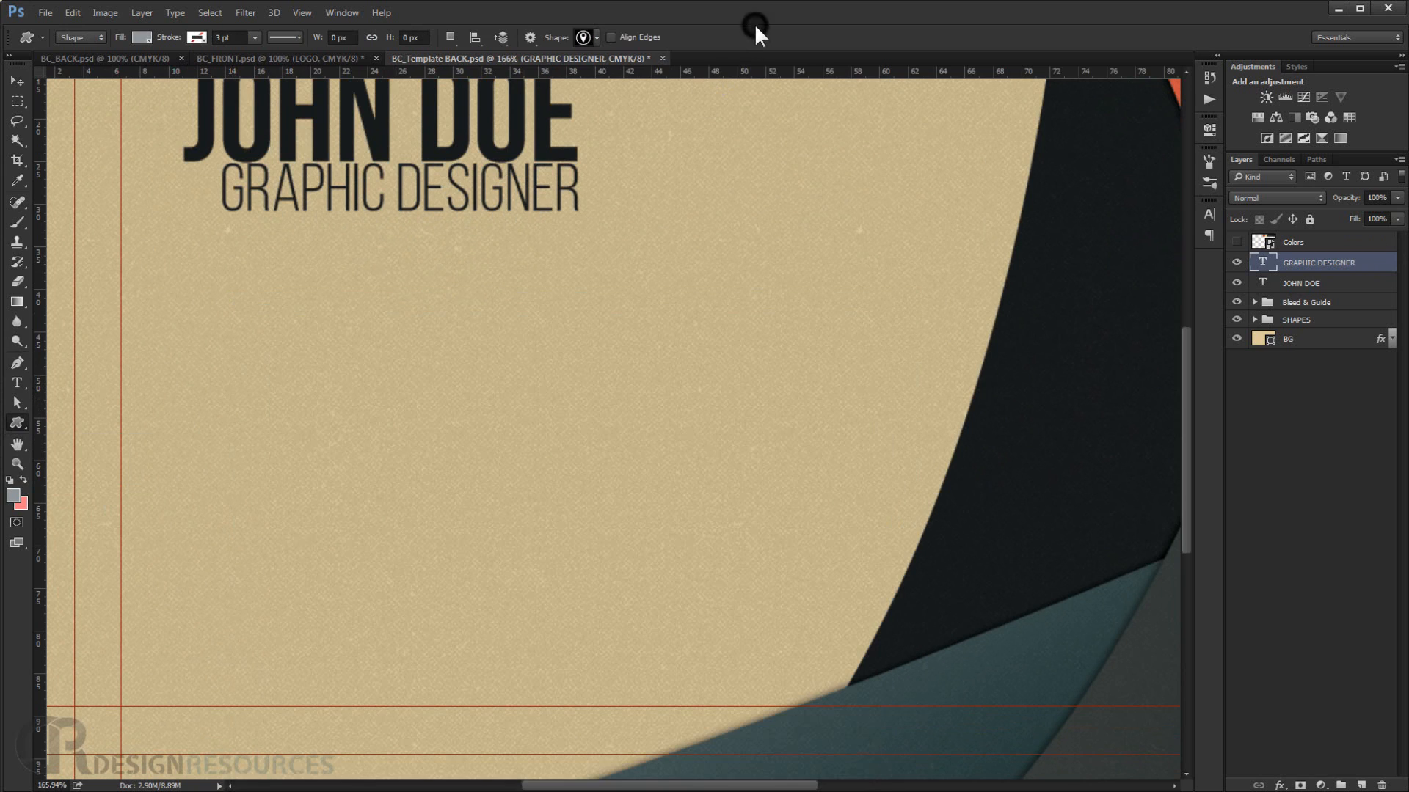
pyautogui.moveTo(205, 376); pyautogui.dragTo(244, 416)
pyautogui.press('space')
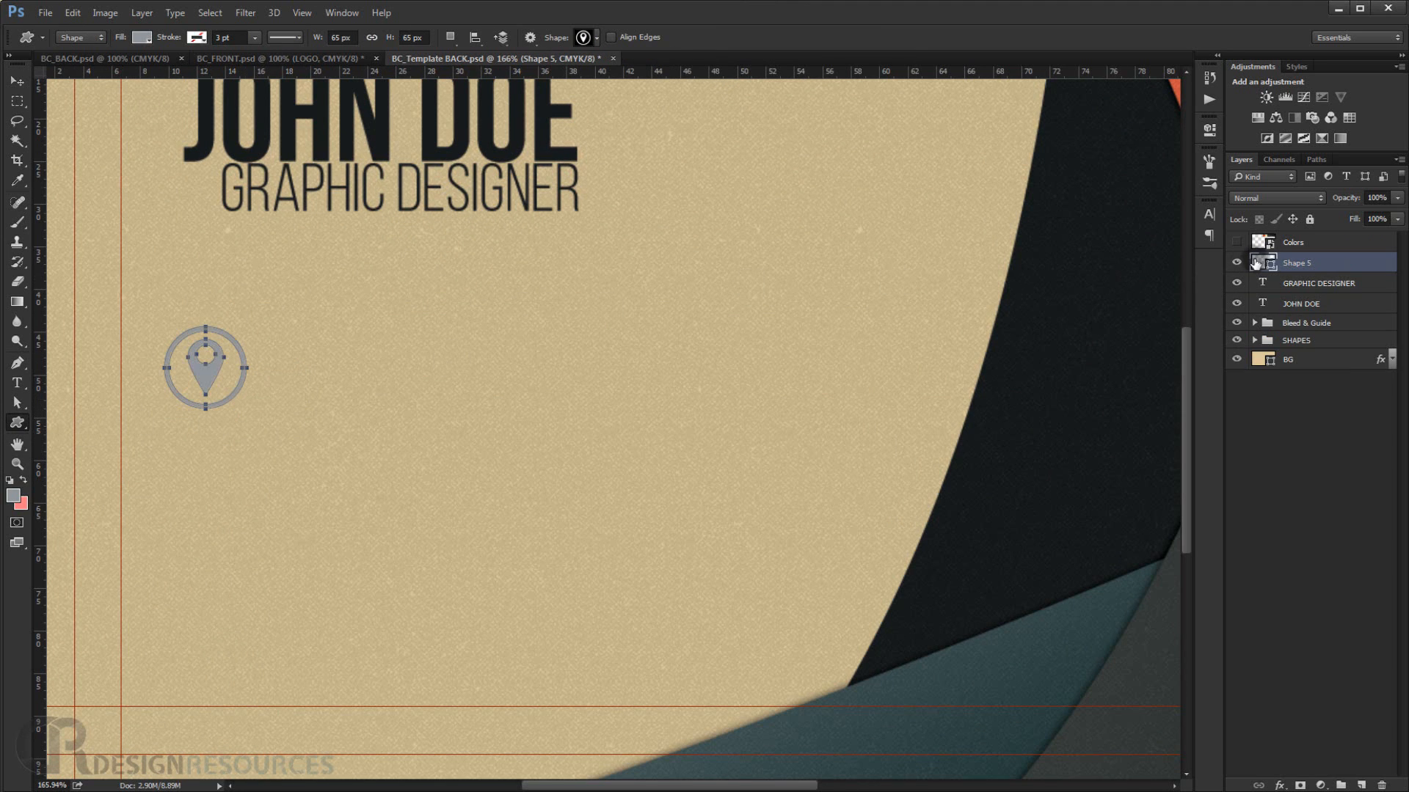
# Fill the pin shape with the dark colour sampled from the colour swatches strip.
pyautogui.scroll(-3, 1078, 257)
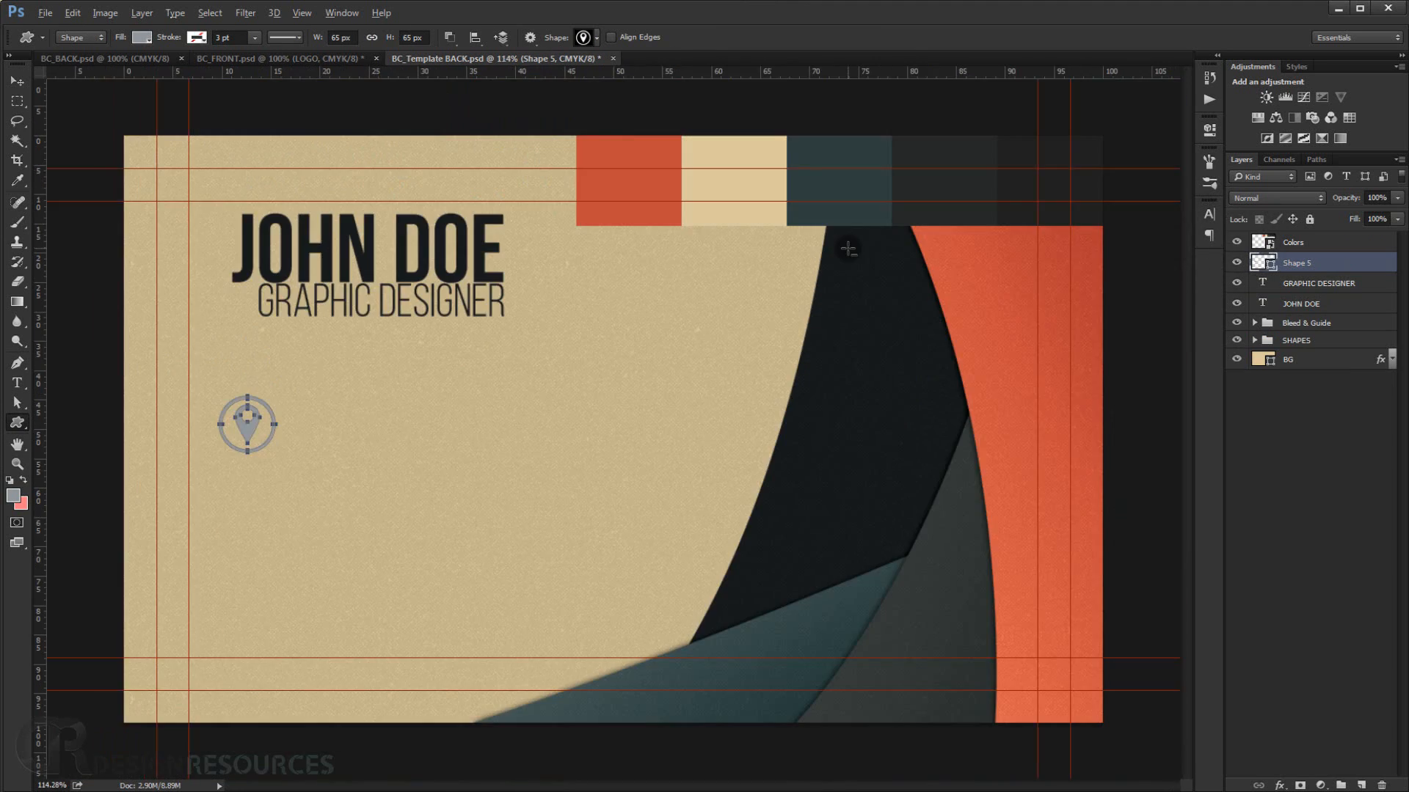
pyautogui.doubleClick(1264, 262)
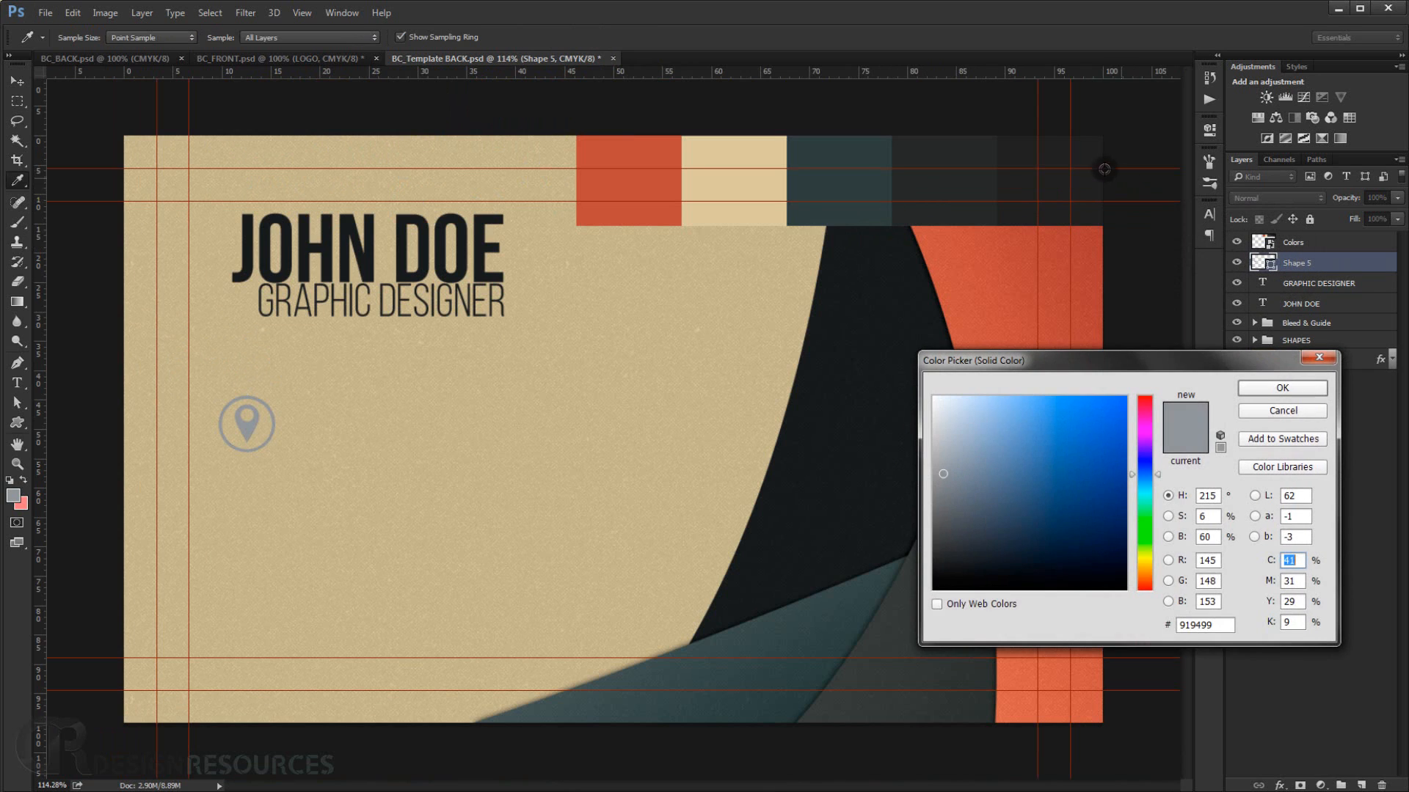
pyautogui.click(1090, 144)
pyautogui.click(1285, 387)
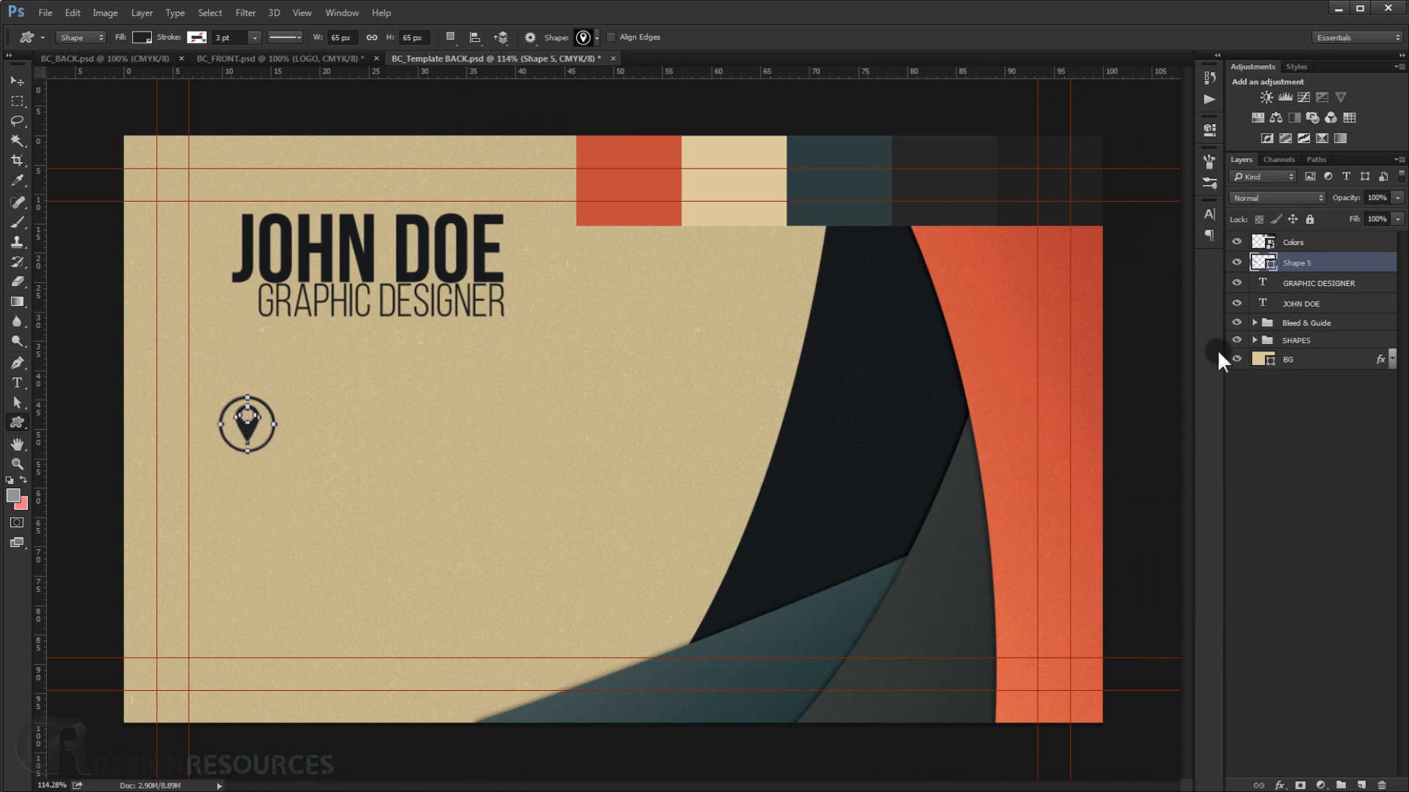
# Rename the pin shape layer Location.
pyautogui.doubleClick(1307, 261)
pyautogui.write('Location')
pyautogui.press('Return')
# Nudge the location icon slightly up and right, then fit the card in the window.
pyautogui.scroll(1, 460, 522)
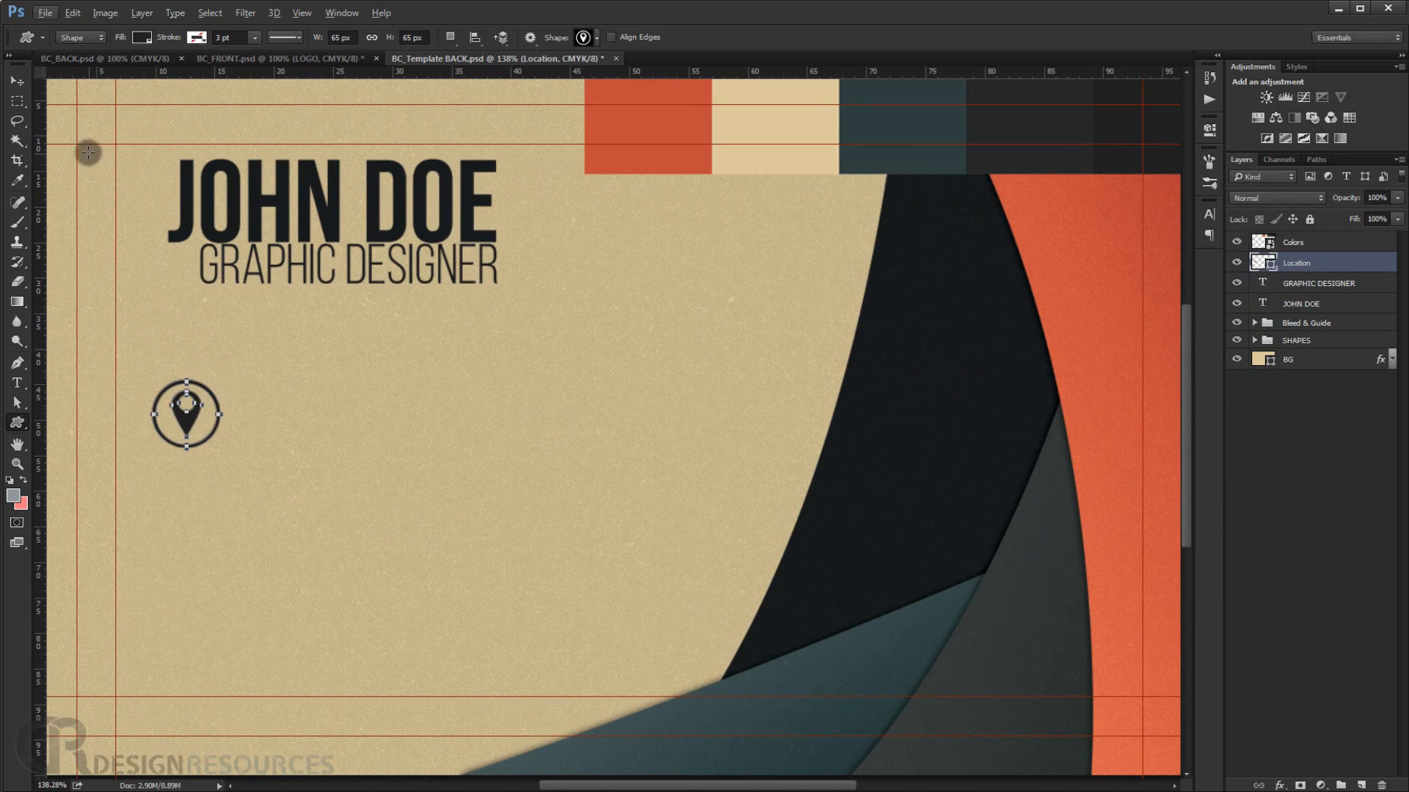
pyautogui.click(20, 86)
pyautogui.scroll(1, 229, 449)
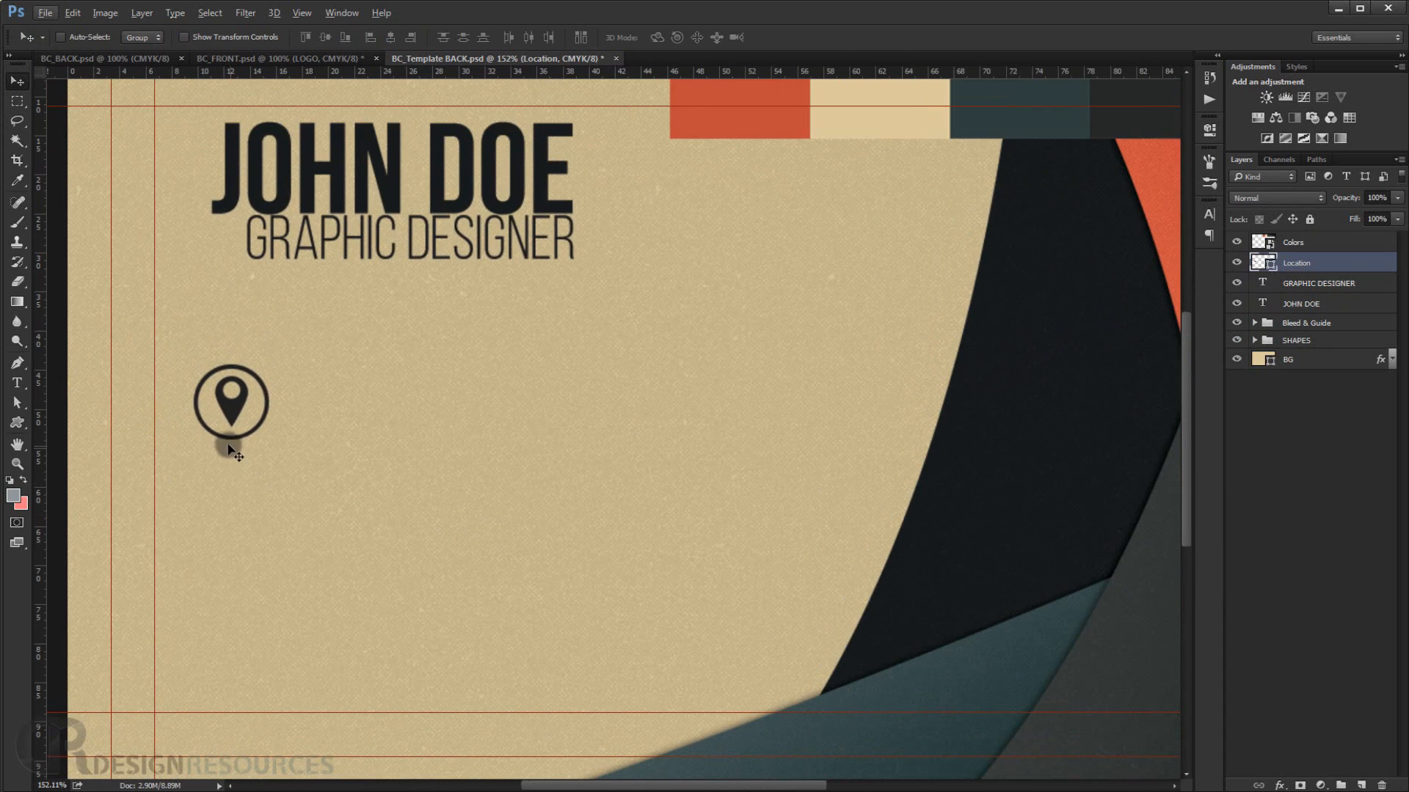
pyautogui.moveTo(231, 437)
pyautogui.mouseDown()
pyautogui.moveTo(270, 424)
pyautogui.moveTo(251, 426)
pyautogui.moveTo(253, 410)
pyautogui.moveTo(236, 433)
pyautogui.mouseUp()
pyautogui.hotkey('ctrl', '0')
# Draw a phone custom shape about 63 px wide below the location icon.
pyautogui.click(16, 423)
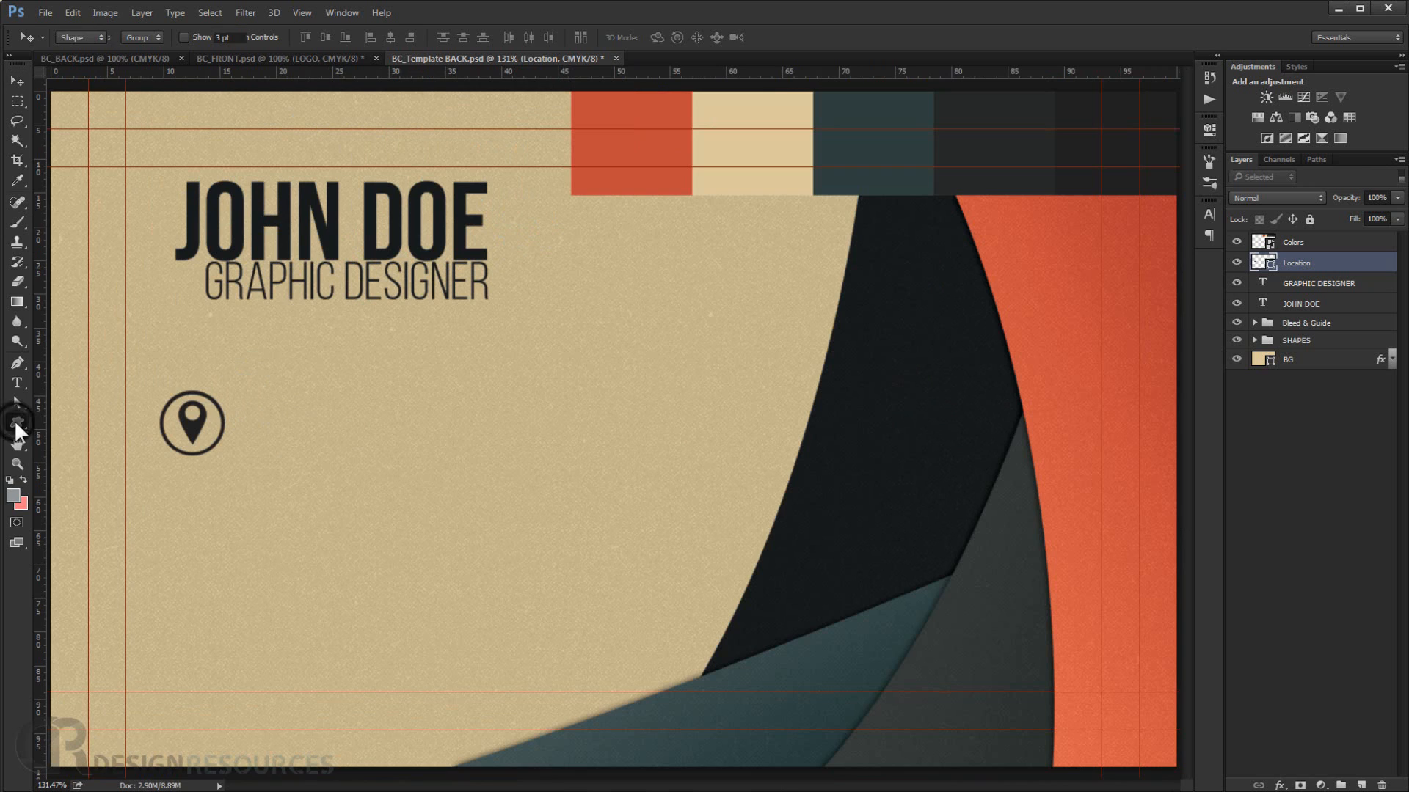
pyautogui.keyDown('ctrl'); pyautogui.click(312, 460); pyautogui.keyUp('ctrl')
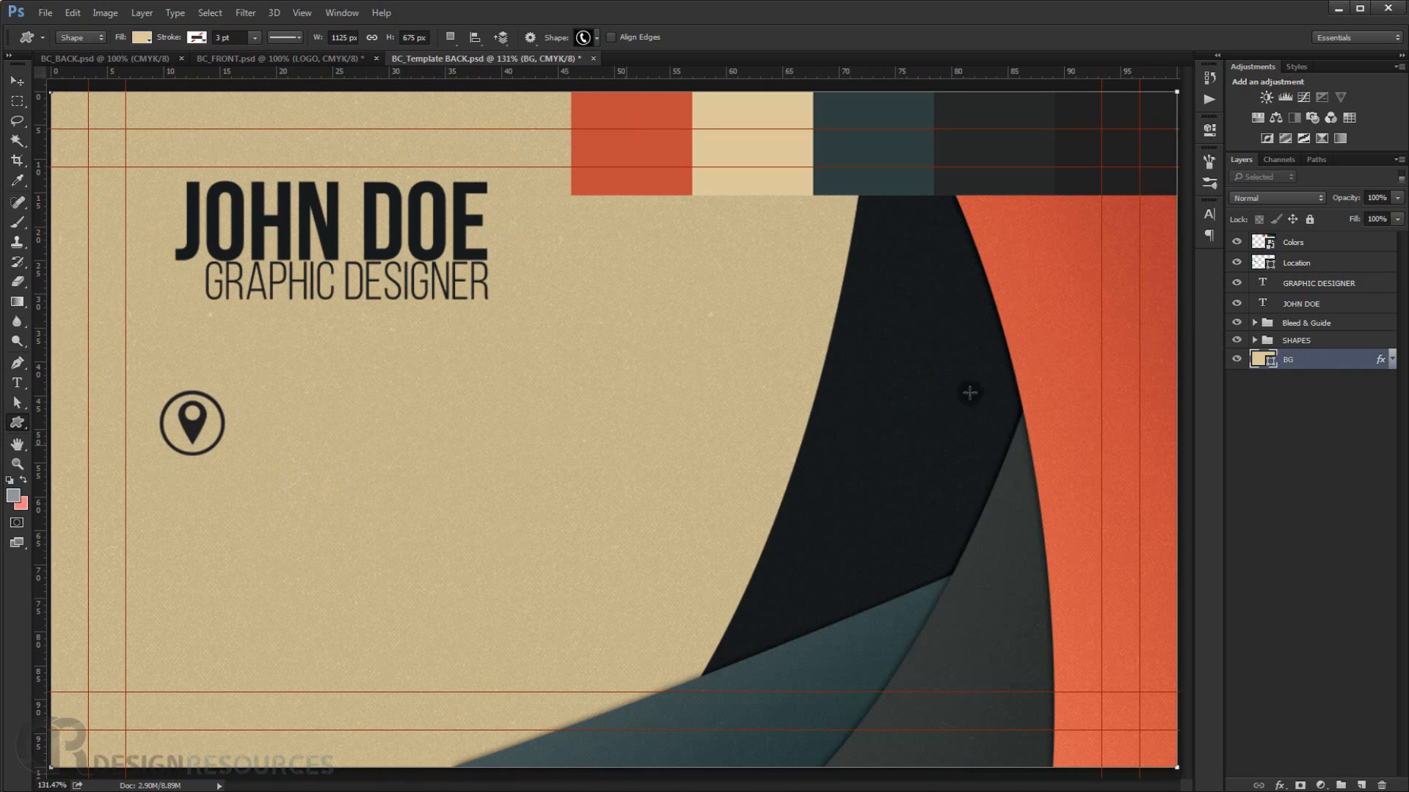
pyautogui.rightClick(191, 478)
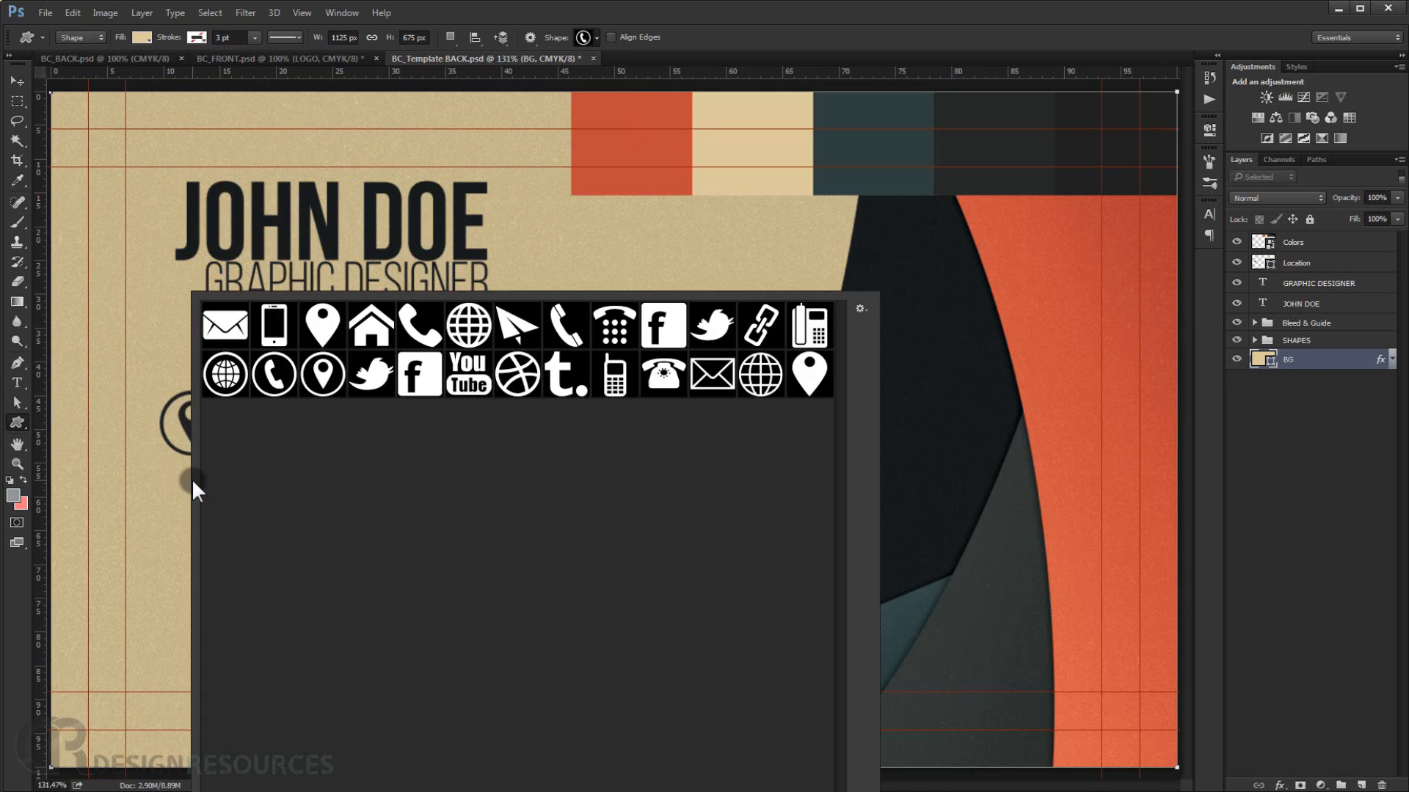
pyautogui.click(273, 379)
pyautogui.click(702, 11)
pyautogui.moveTo(161, 481); pyautogui.dragTo(221, 545)
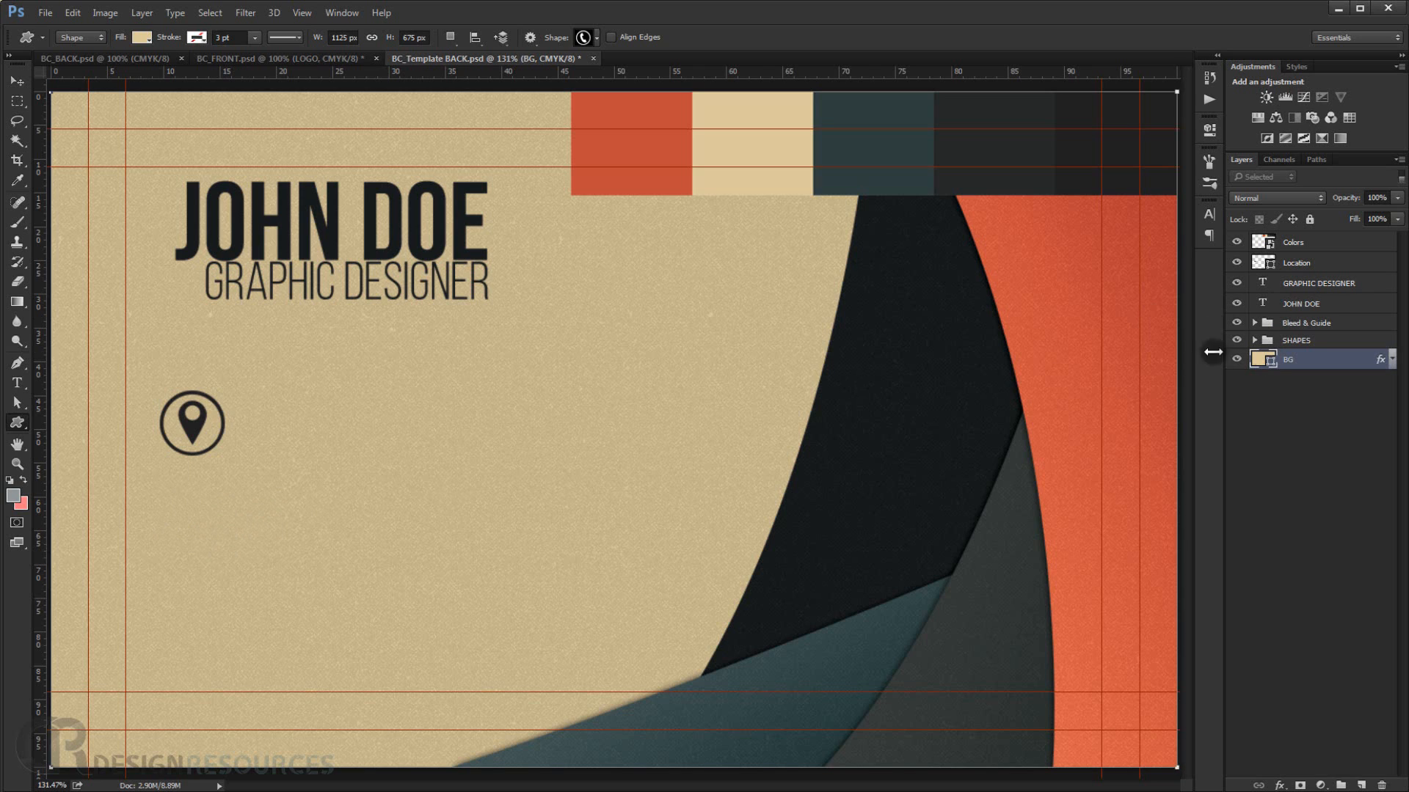
pyautogui.click(1296, 476)
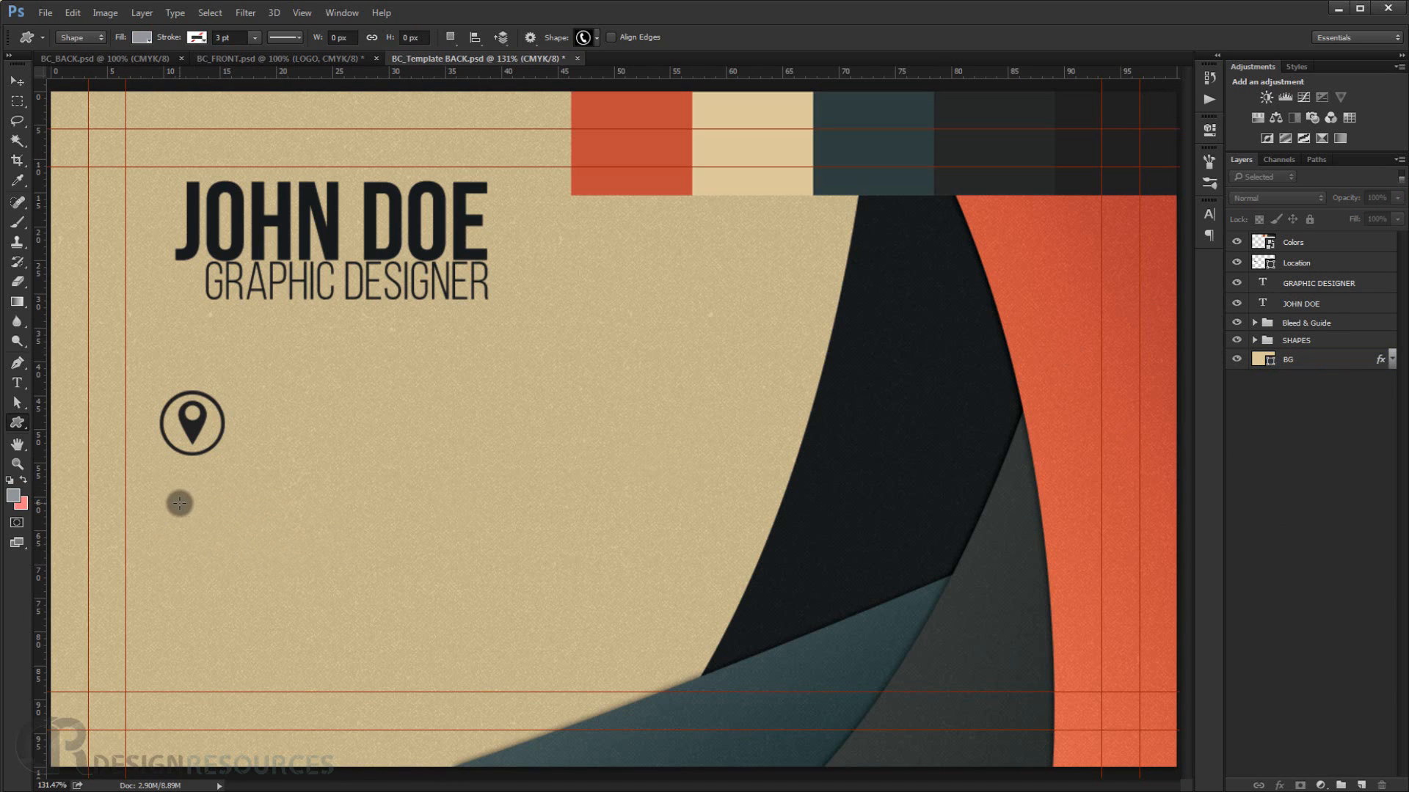
pyautogui.moveTo(181, 503); pyautogui.dragTo(247, 554)
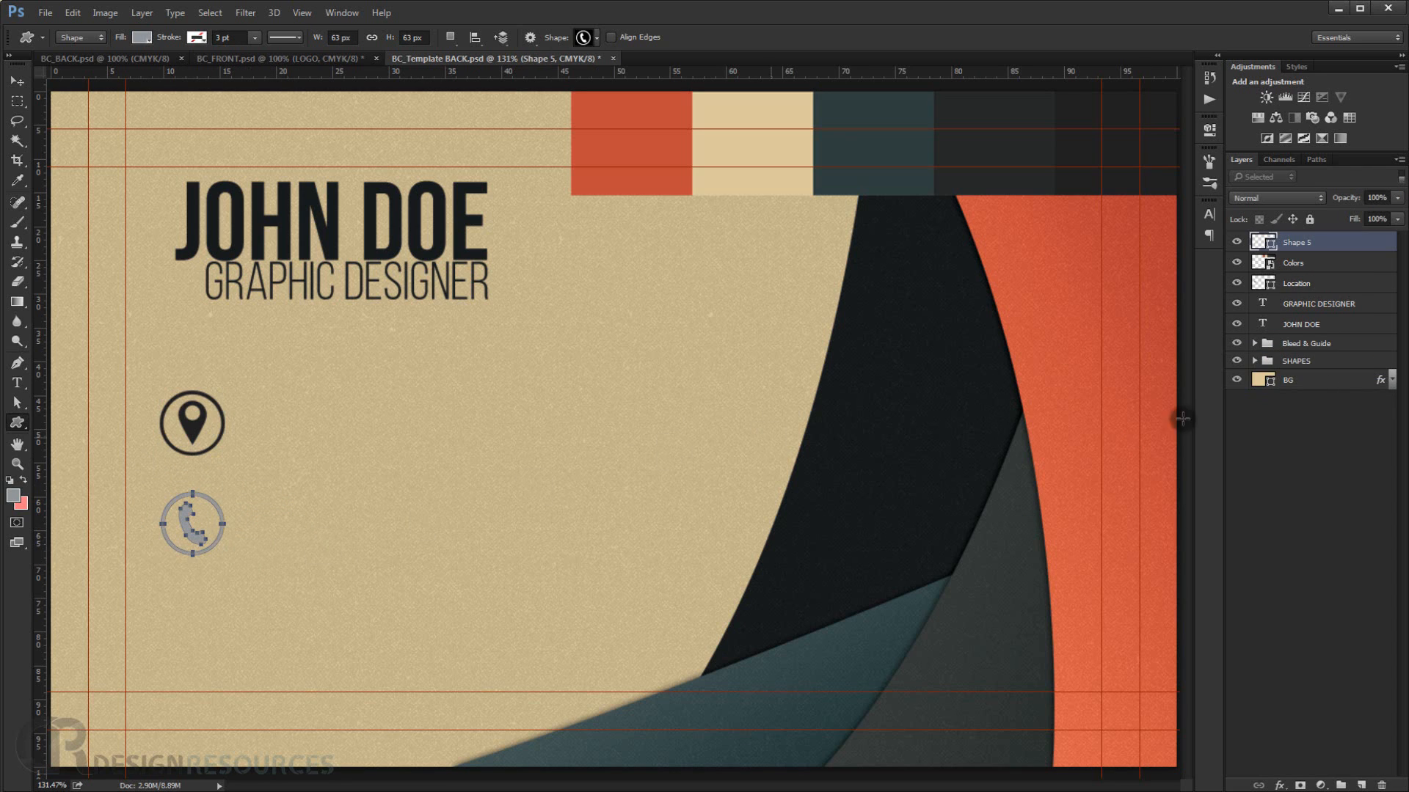
# Fill the phone shape with the same dark colour sampled from the swatches.
pyautogui.doubleClick(1267, 243)
pyautogui.click(1149, 103)
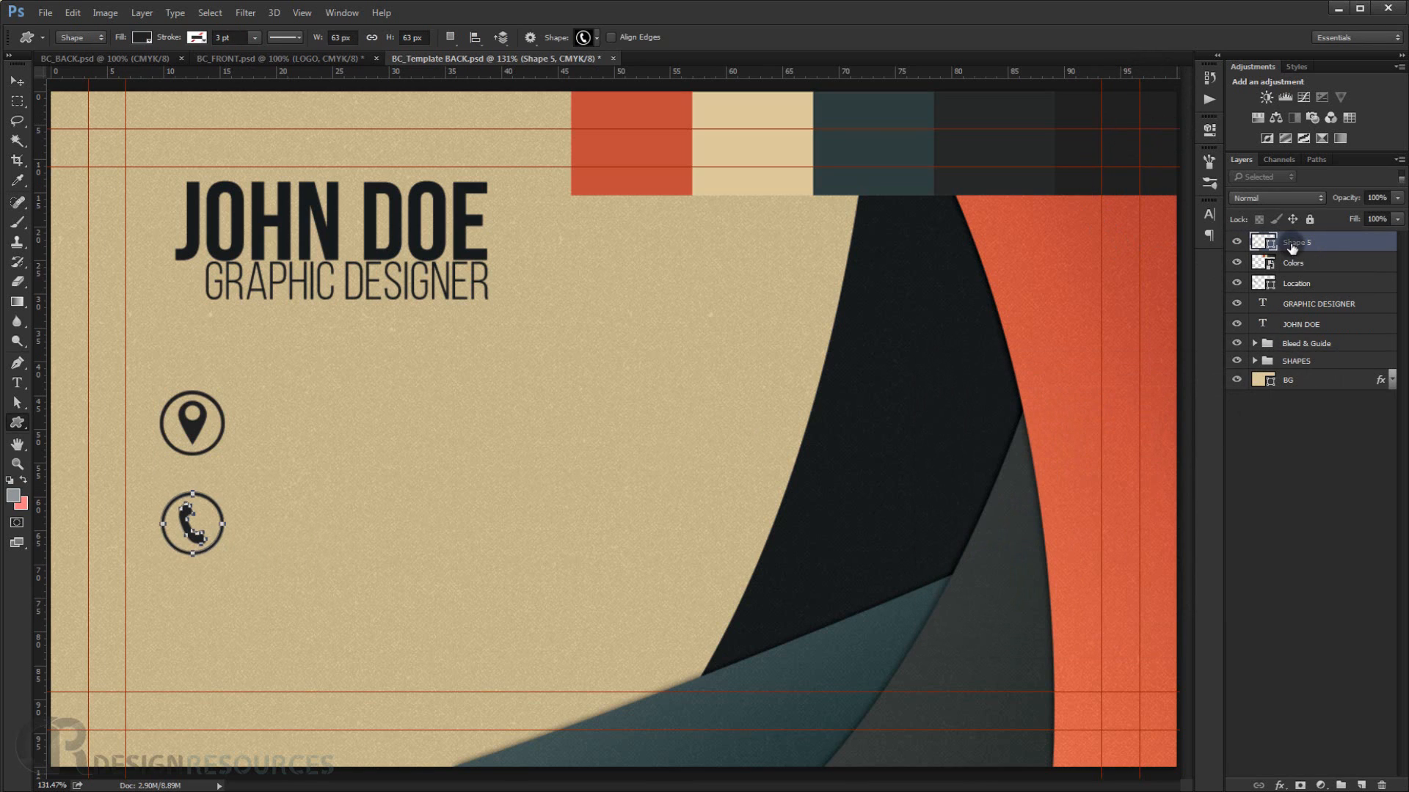
# Rename the phone layer PHONE and move it below the Location layer.
pyautogui.doubleClick(1294, 242)
pyautogui.press('Return')
pyautogui.moveTo(1295, 242); pyautogui.dragTo(1304, 293)
pyautogui.click(1312, 523)
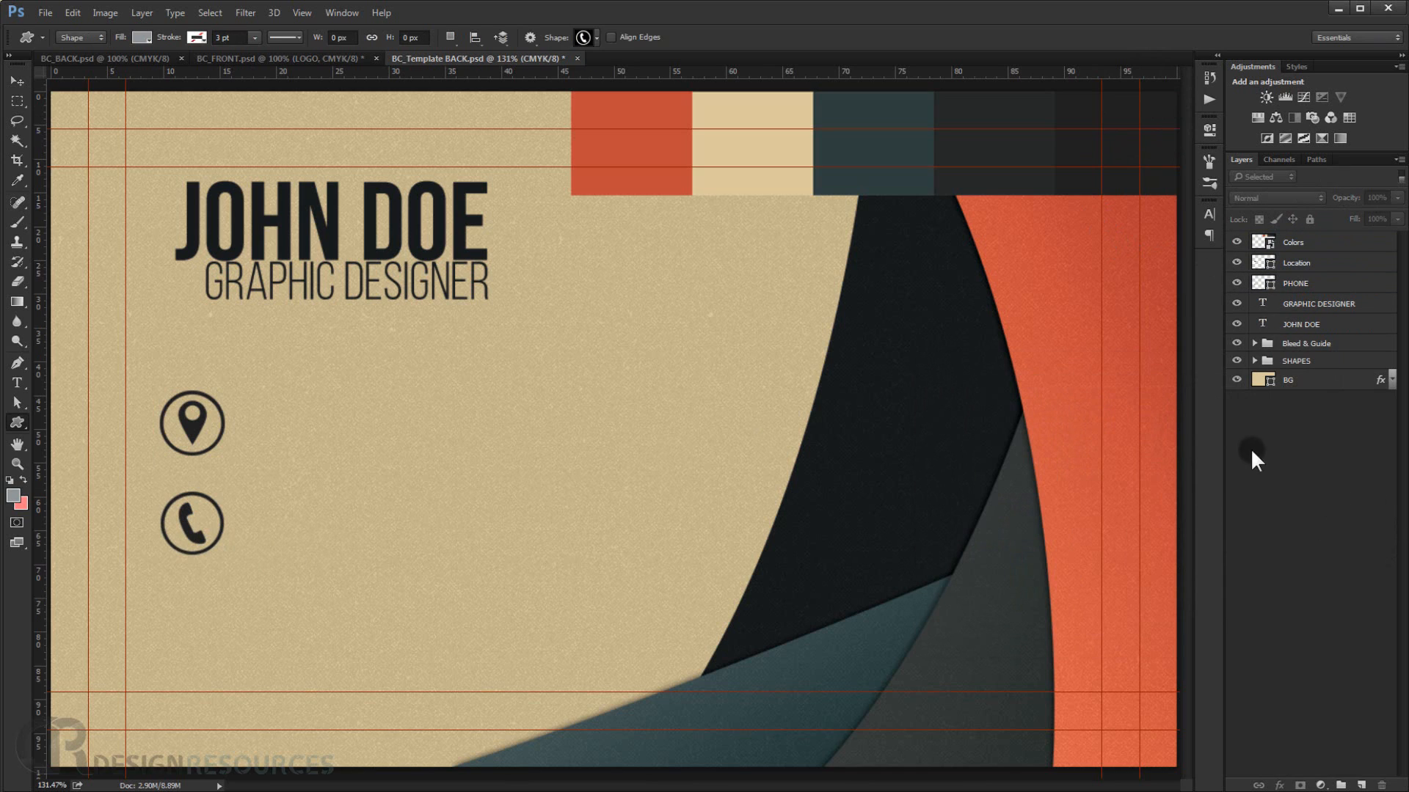
# Draw a globe custom shape about 63 px wide below the phone icon.
pyautogui.click(14, 416)
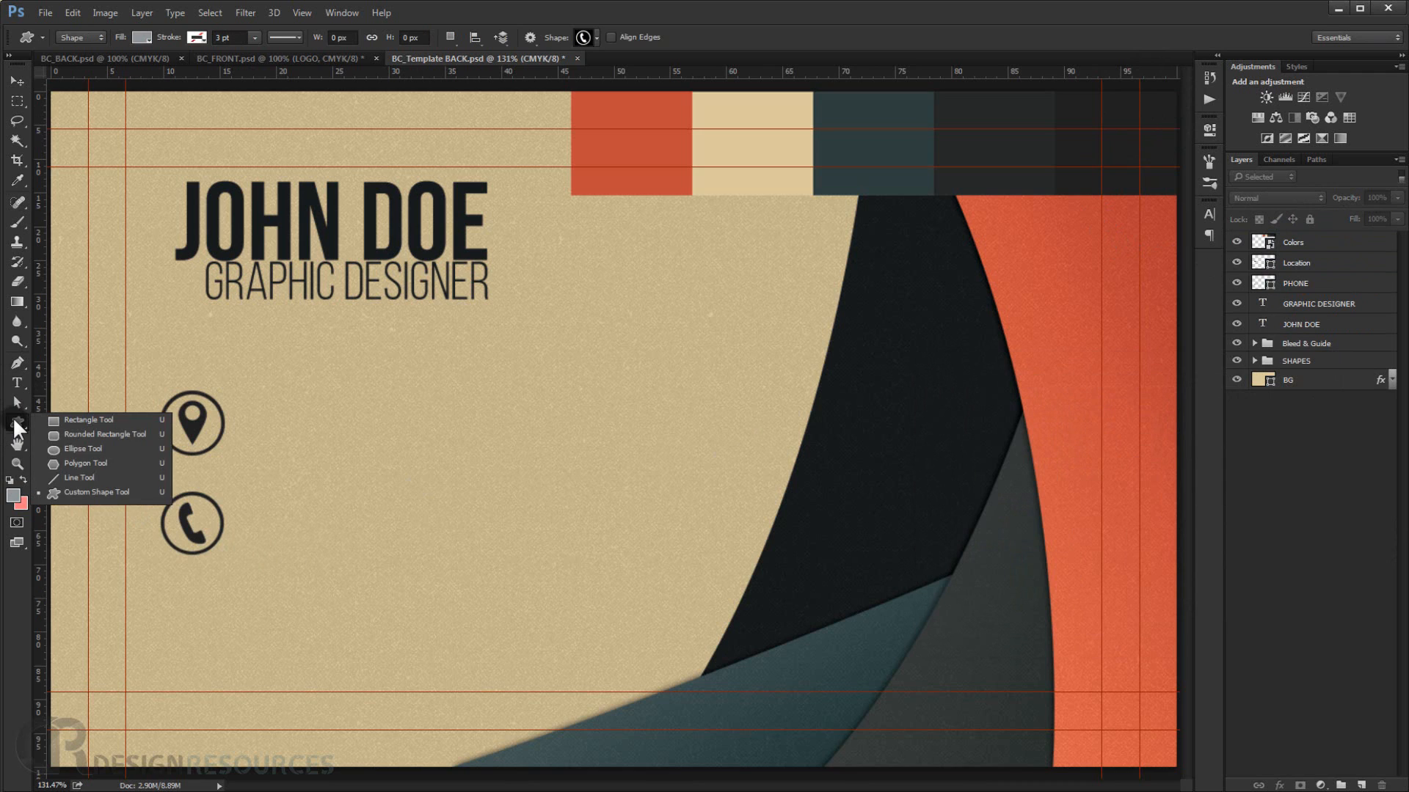
pyautogui.rightClick(492, 359)
pyautogui.click(535, 375)
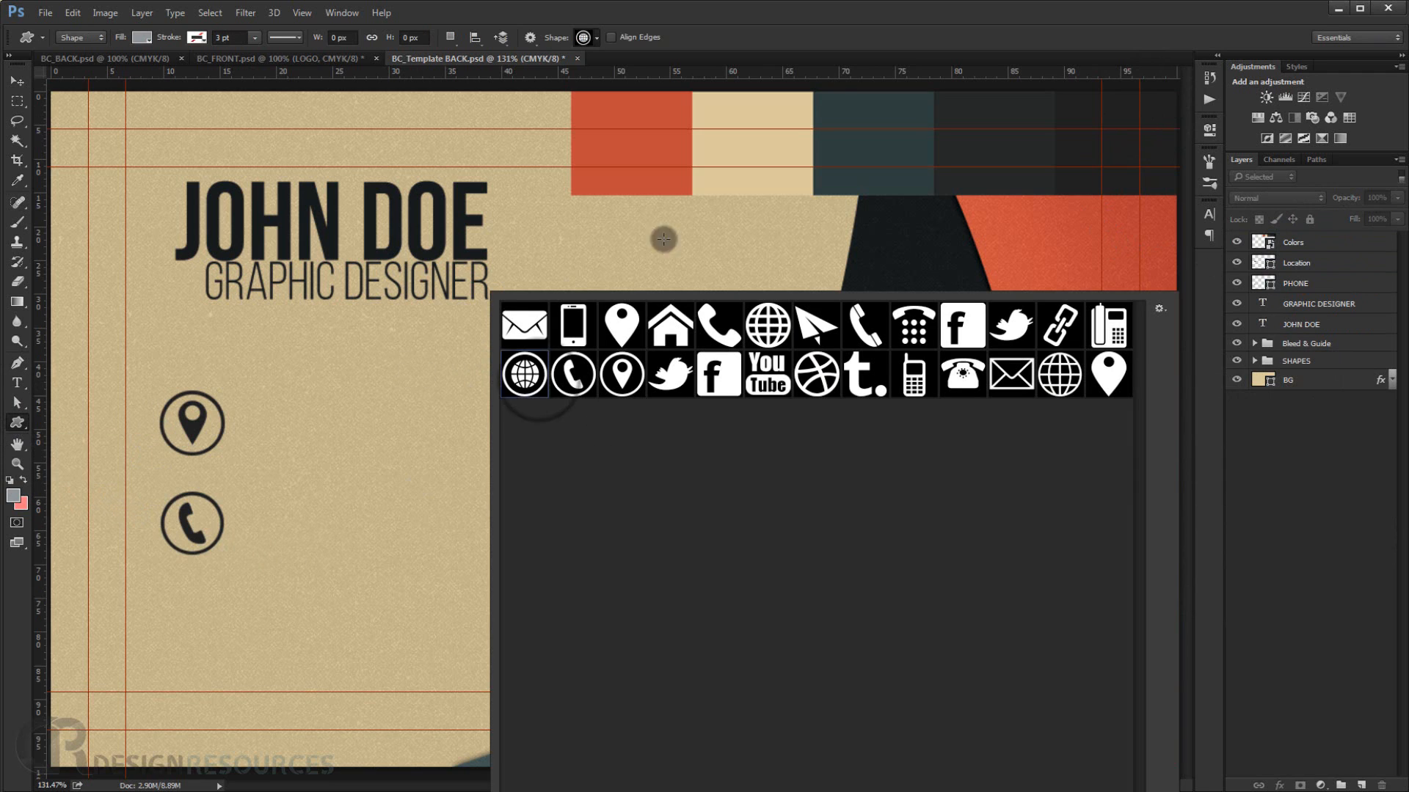
pyautogui.click(837, 45)
pyautogui.moveTo(155, 606); pyautogui.dragTo(225, 672)
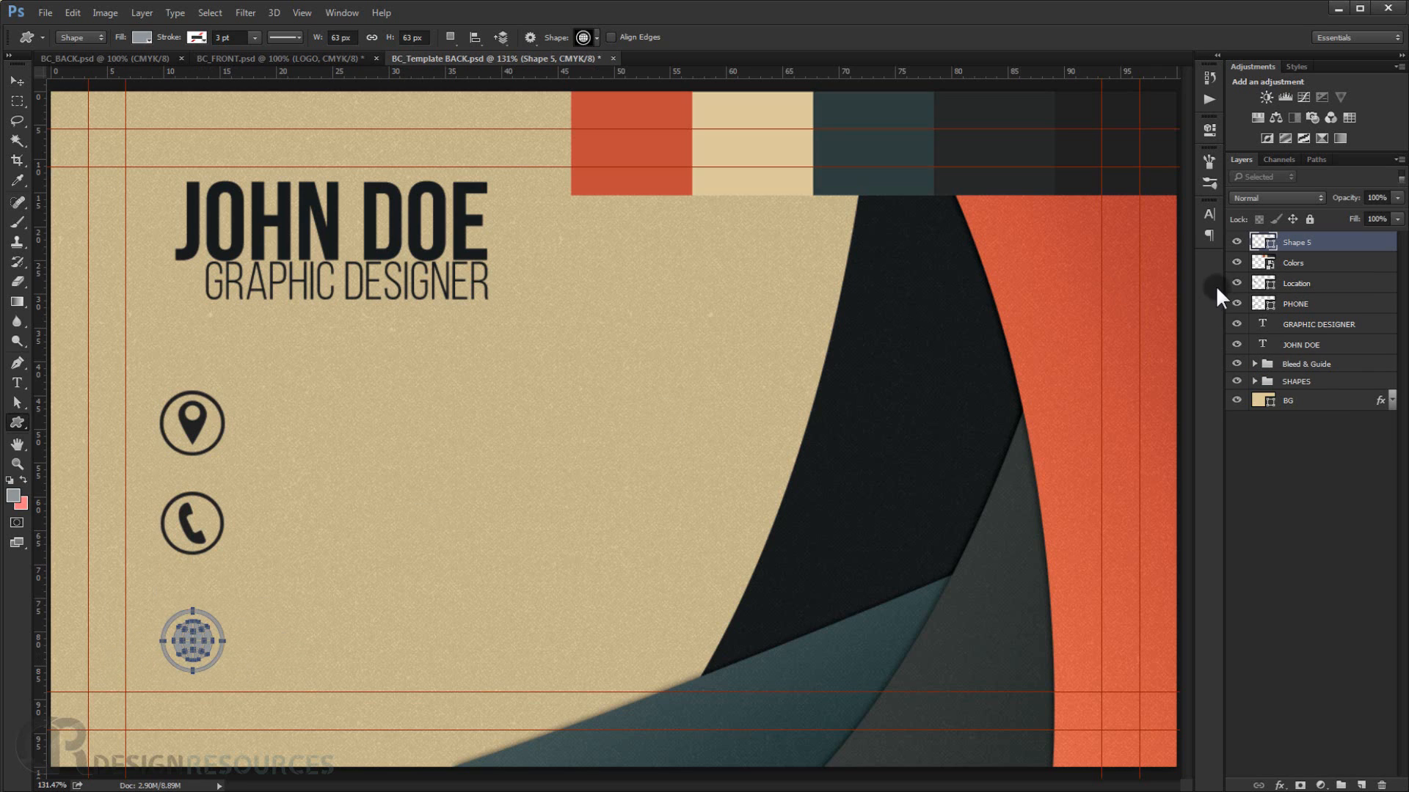
# Fill the globe shape with dark colour 252525 sampled from the swatches.
pyautogui.doubleClick(1263, 240)
pyautogui.click(1162, 114)
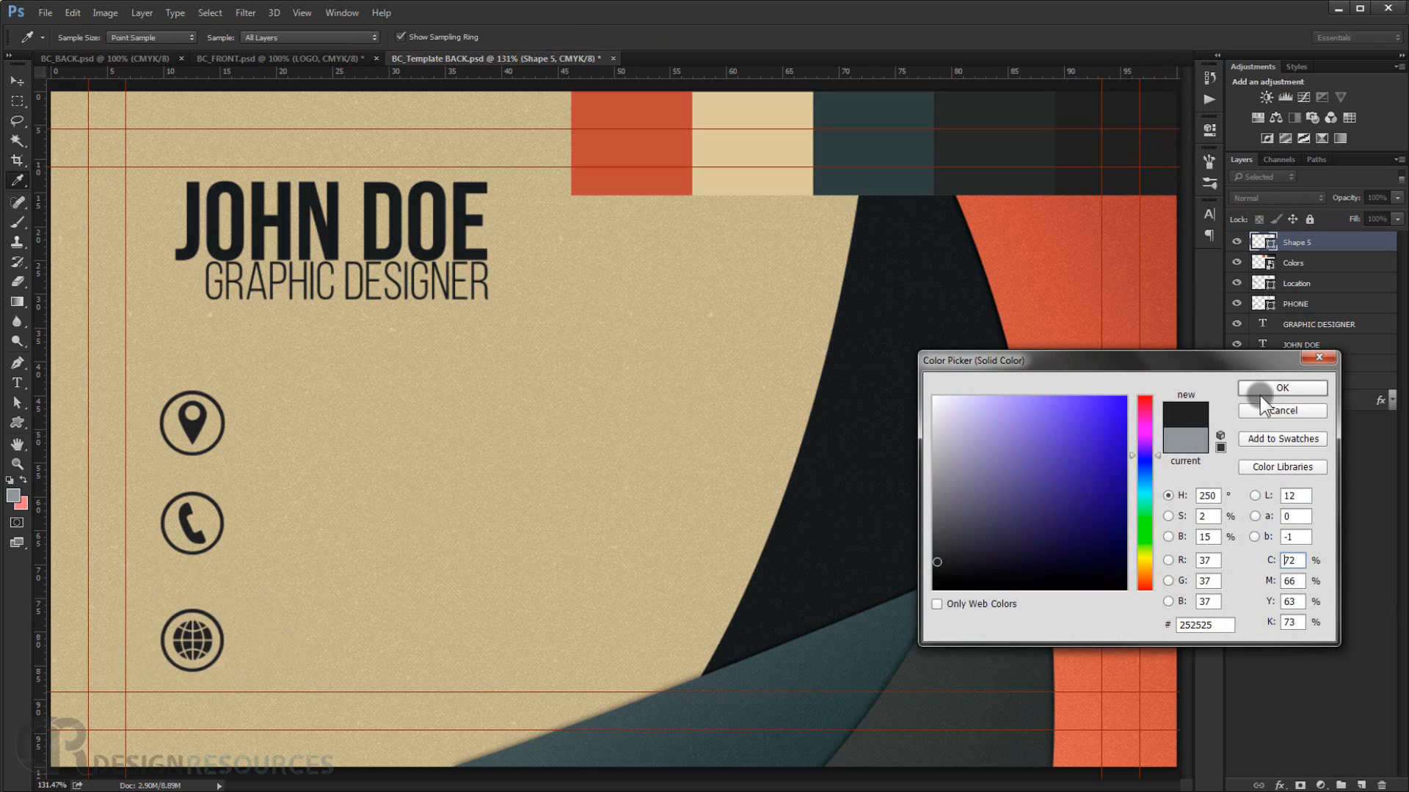
pyautogui.click(1270, 386)
pyautogui.click(1345, 500)
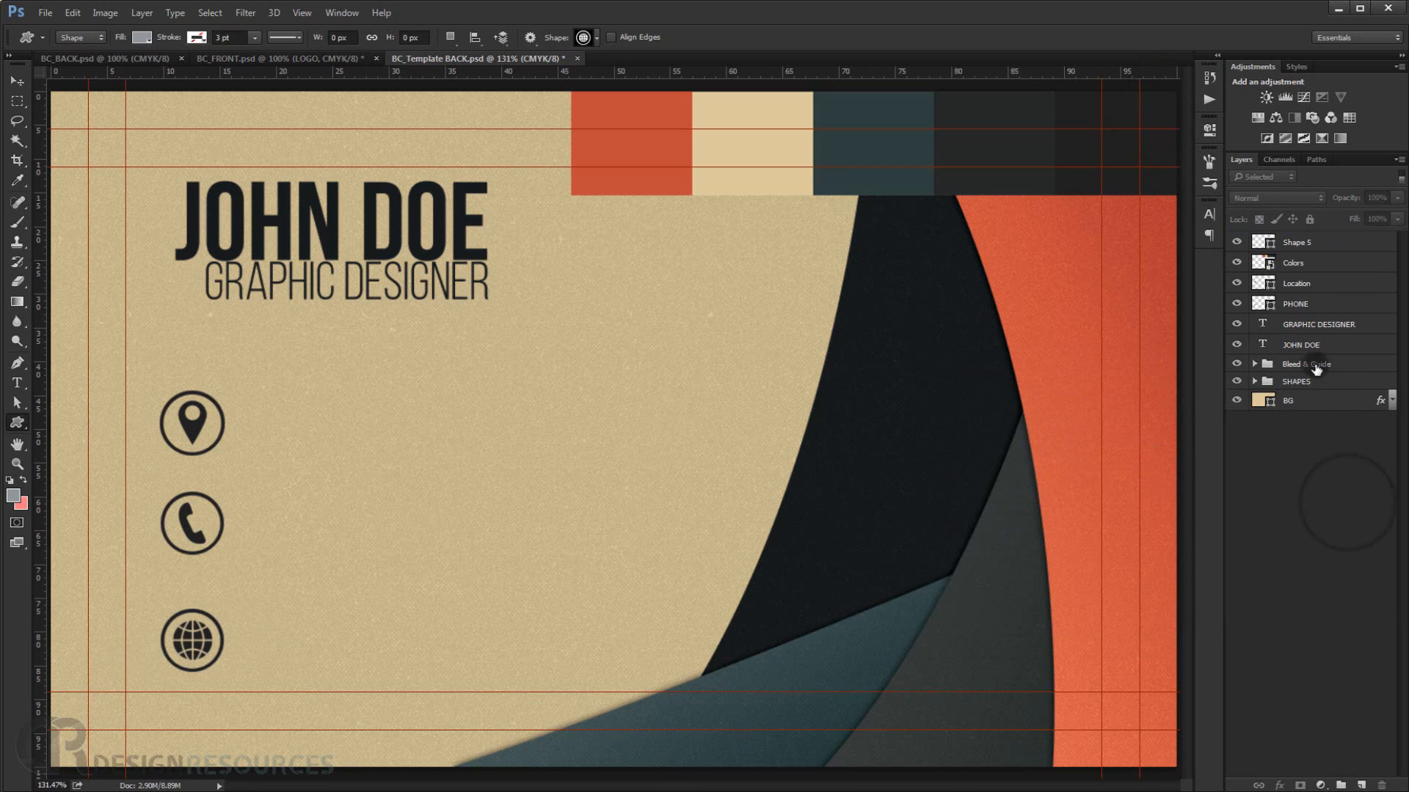
# Move the globe layer below PHONE and rename it Web.
pyautogui.moveTo(1314, 240); pyautogui.dragTo(1303, 308)
pyautogui.doubleClick(1300, 304)
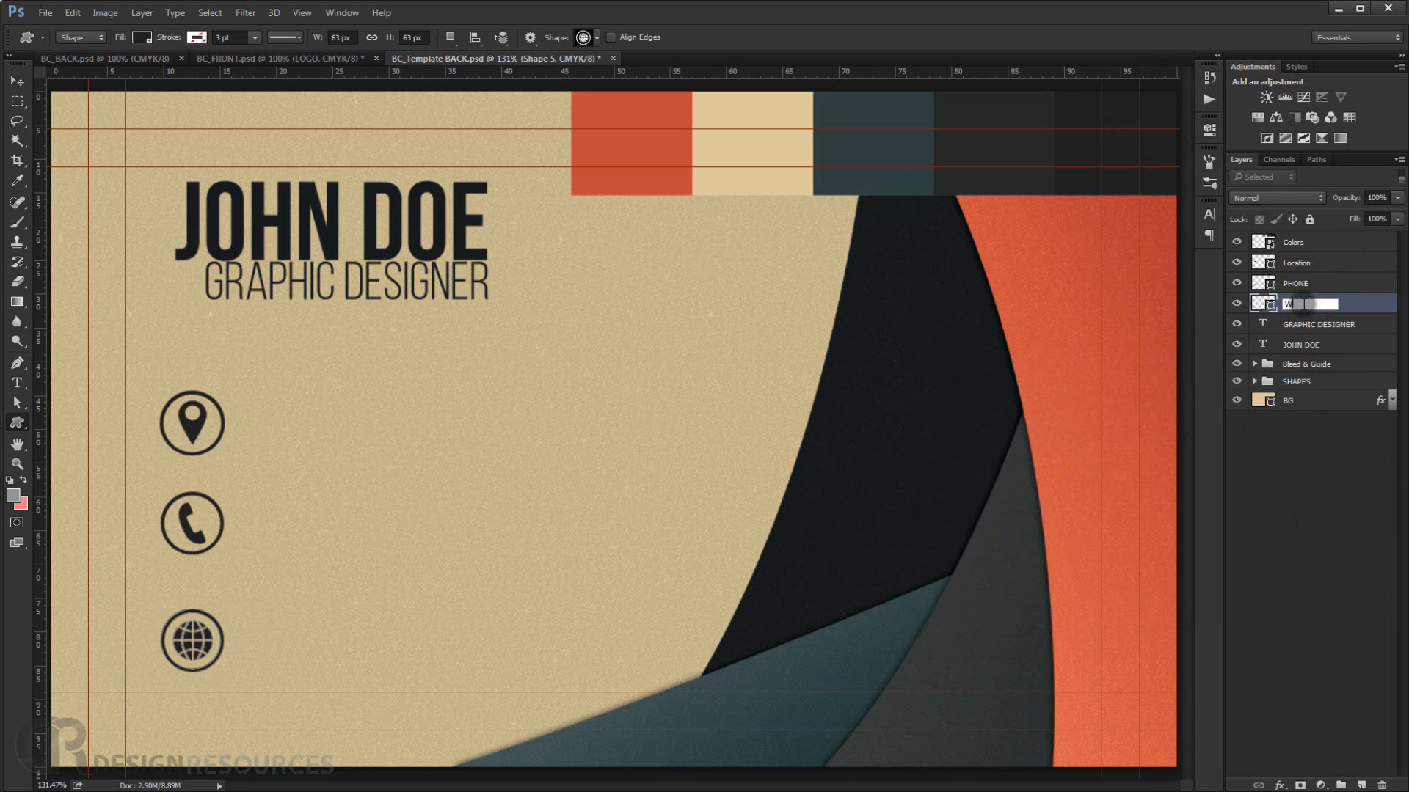
pyautogui.press('Return')
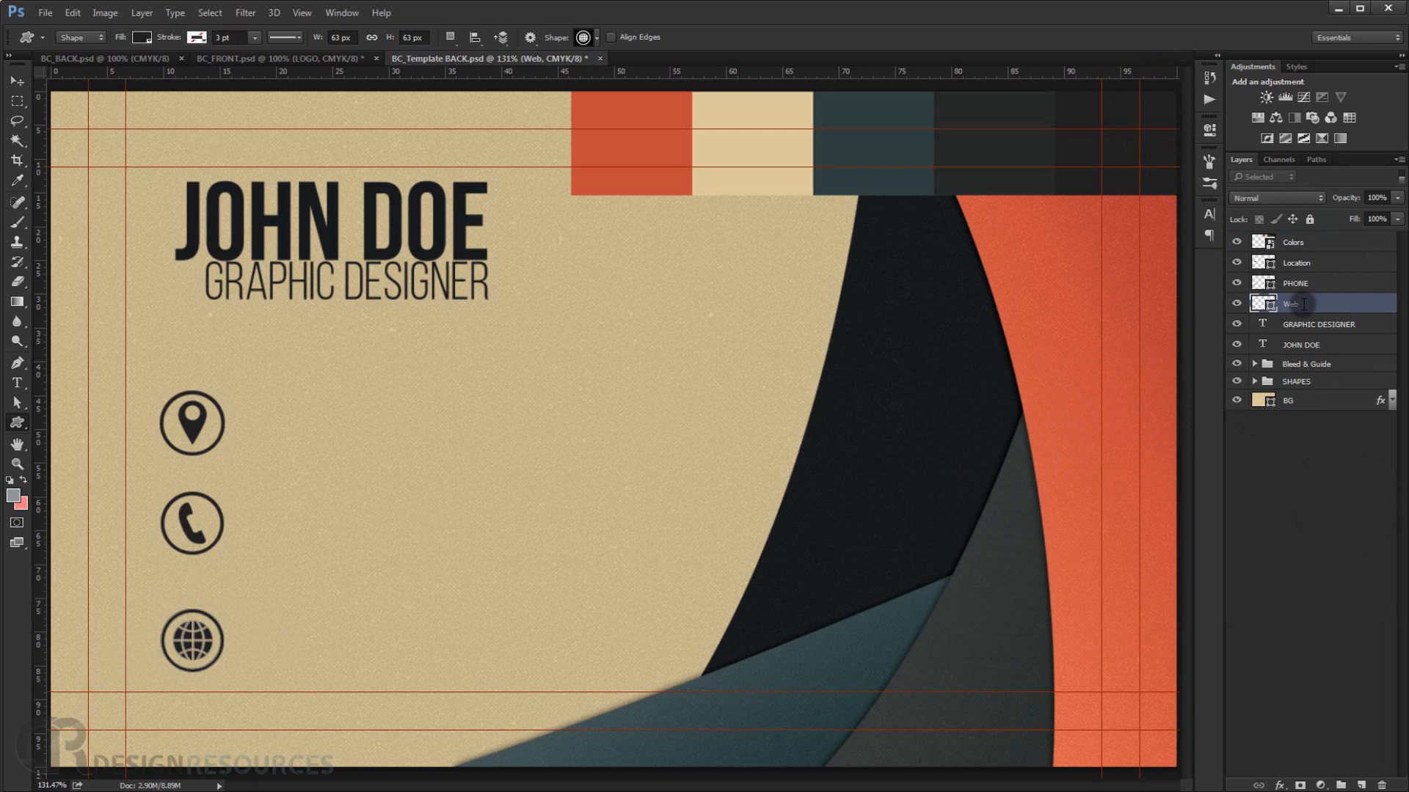
# Move the globe icon up slightly to even the spacing between the three icons.
pyautogui.keyDown('ctrl'); pyautogui.click(1297, 264); pyautogui.keyUp('ctrl')
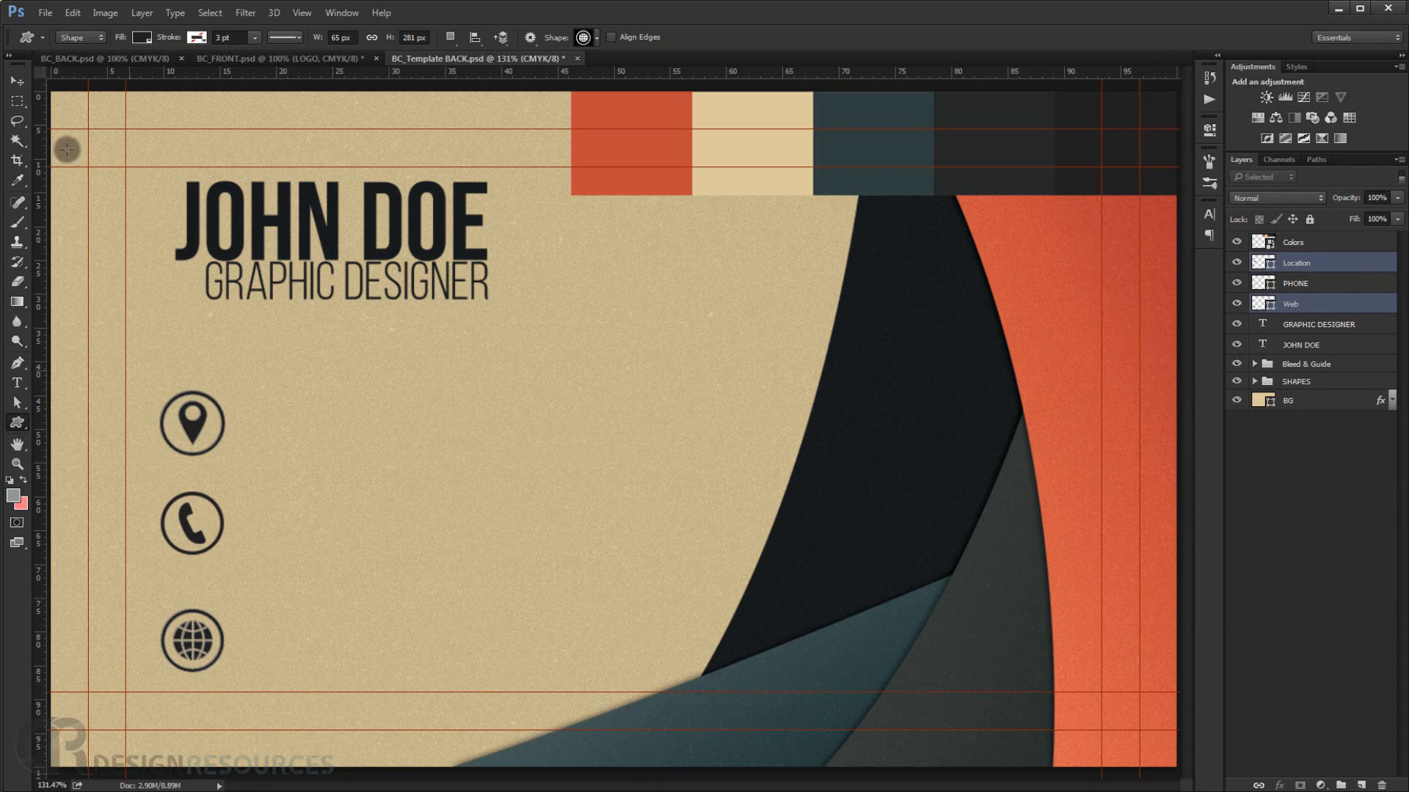
pyautogui.click(18, 78)
pyautogui.moveTo(207, 634); pyautogui.dragTo(206, 619)
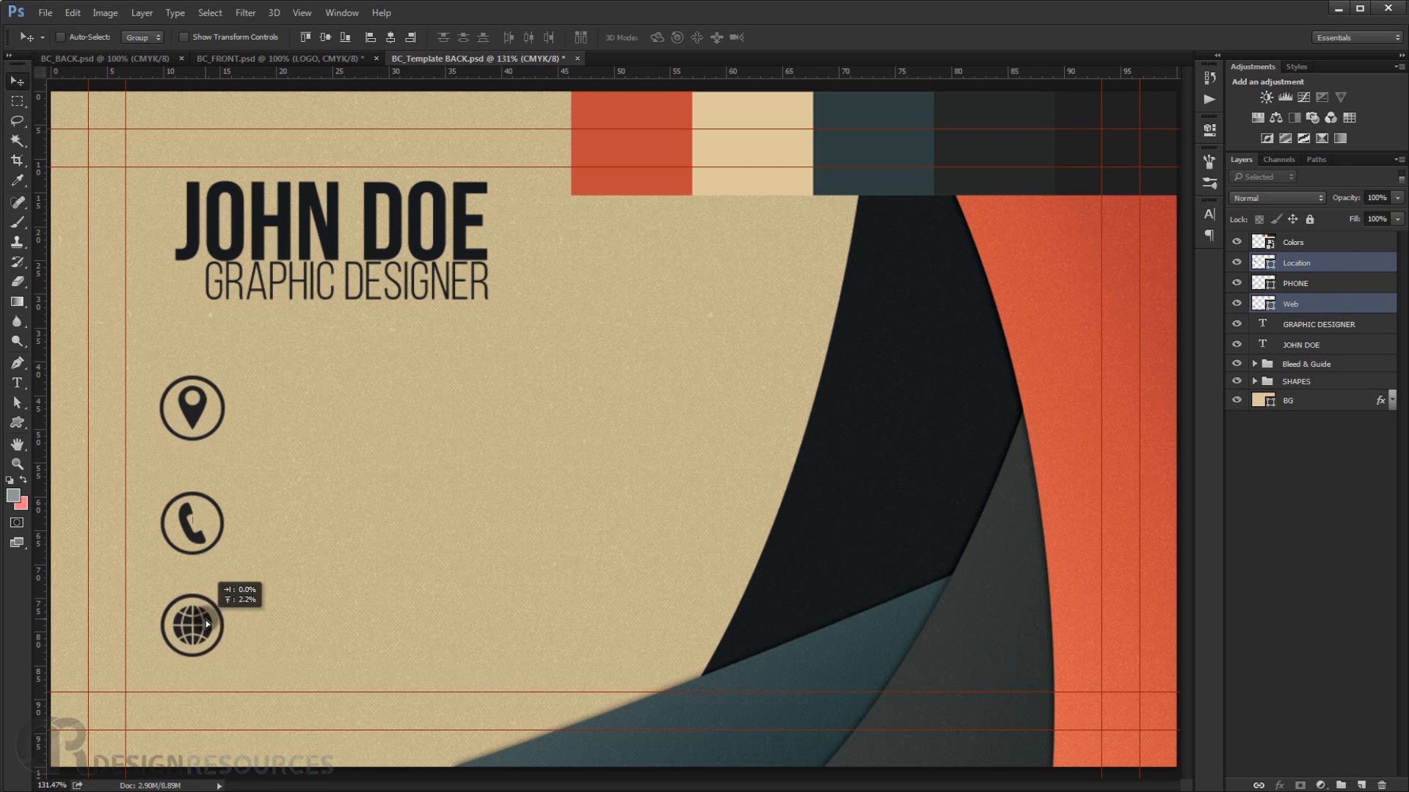
pyautogui.hotkey('ctrl', 'z')
pyautogui.click(1337, 308)
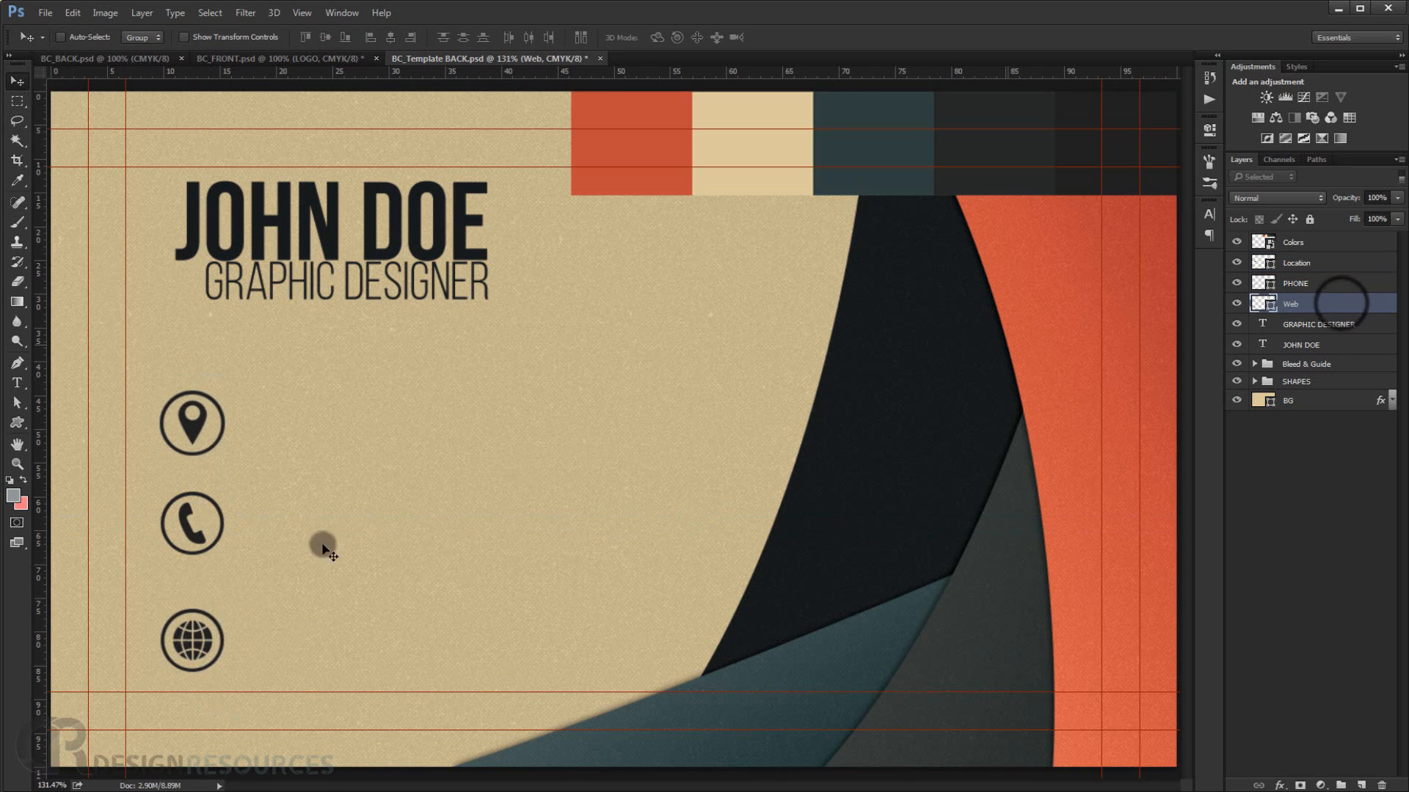
pyautogui.moveTo(201, 640); pyautogui.dragTo(203, 619)
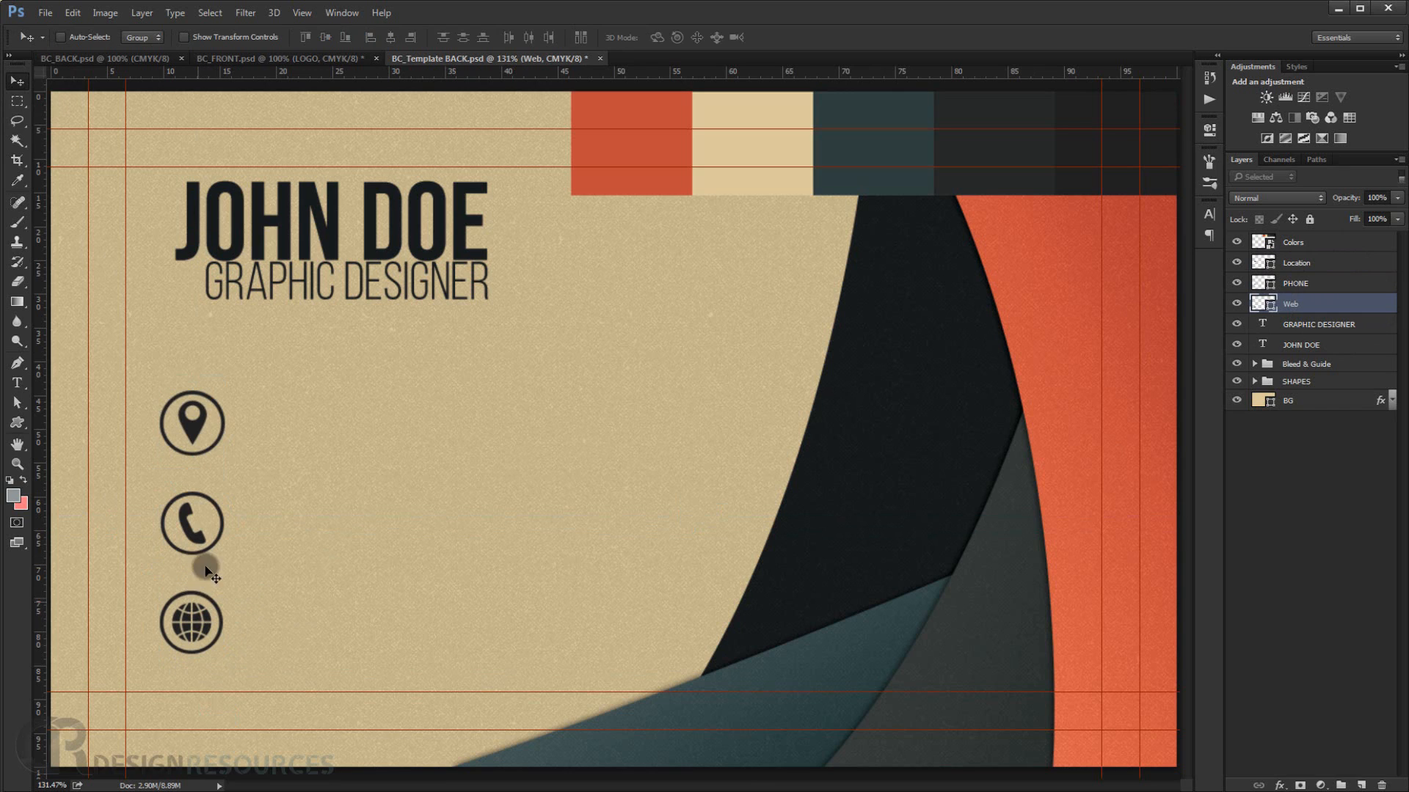
# Nudge the location, phone and globe icons vertically to even out the spacing between them.
pyautogui.keyDown('ctrl'); pyautogui.click(195, 420); pyautogui.keyUp('ctrl')
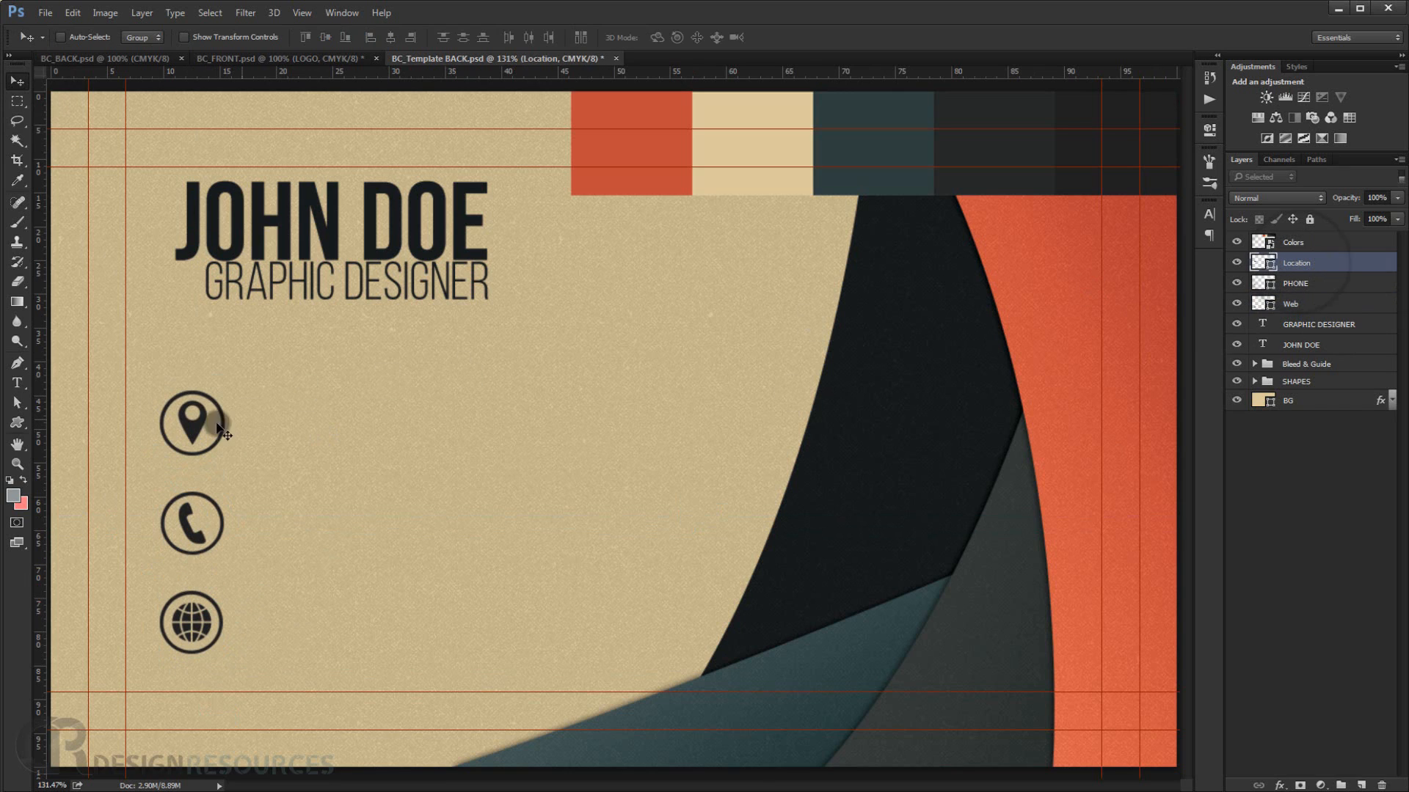
pyautogui.moveTo(196, 415); pyautogui.dragTo(195, 401)
pyautogui.click(1295, 283)
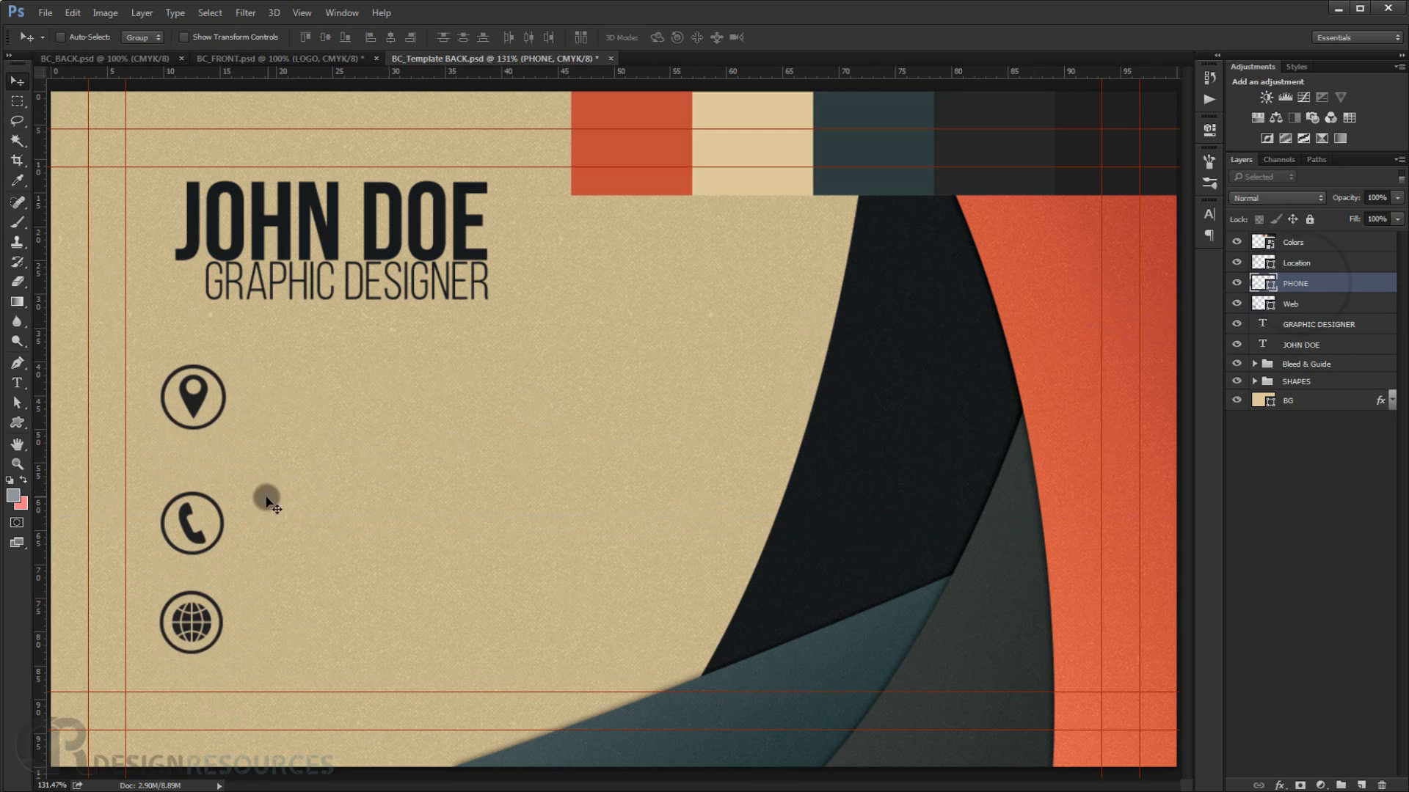
pyautogui.moveTo(185, 520); pyautogui.dragTo(185, 518)
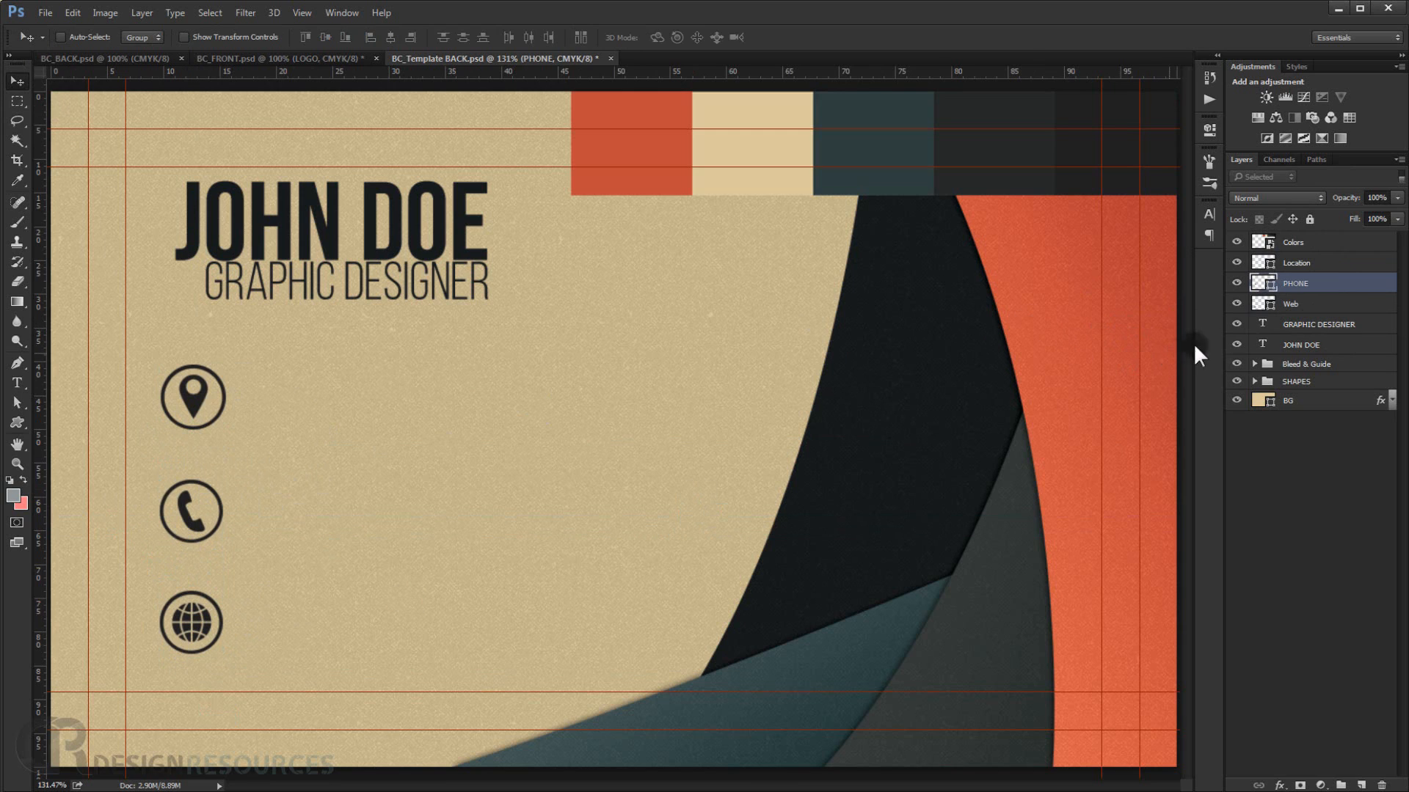
pyautogui.click(1296, 303)
pyautogui.moveTo(198, 613); pyautogui.dragTo(200, 617)
pyautogui.click(269, 584)
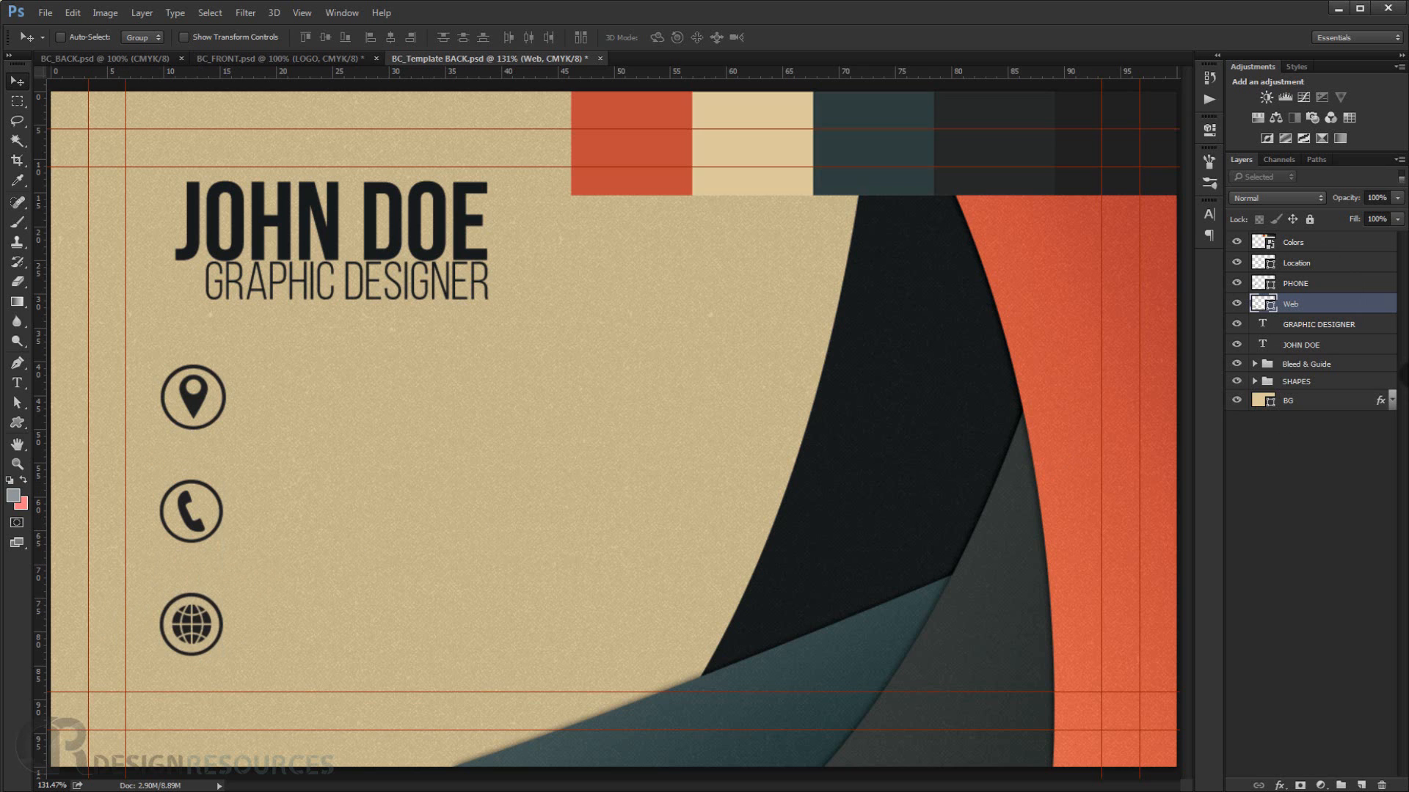
# Draw a vertical 1 px line about 54 px tall connecting the location icon to the phone icon.
pyautogui.scroll(4, 234, 543)
pyautogui.moveTo(223, 531); pyautogui.dragTo(275, 493)
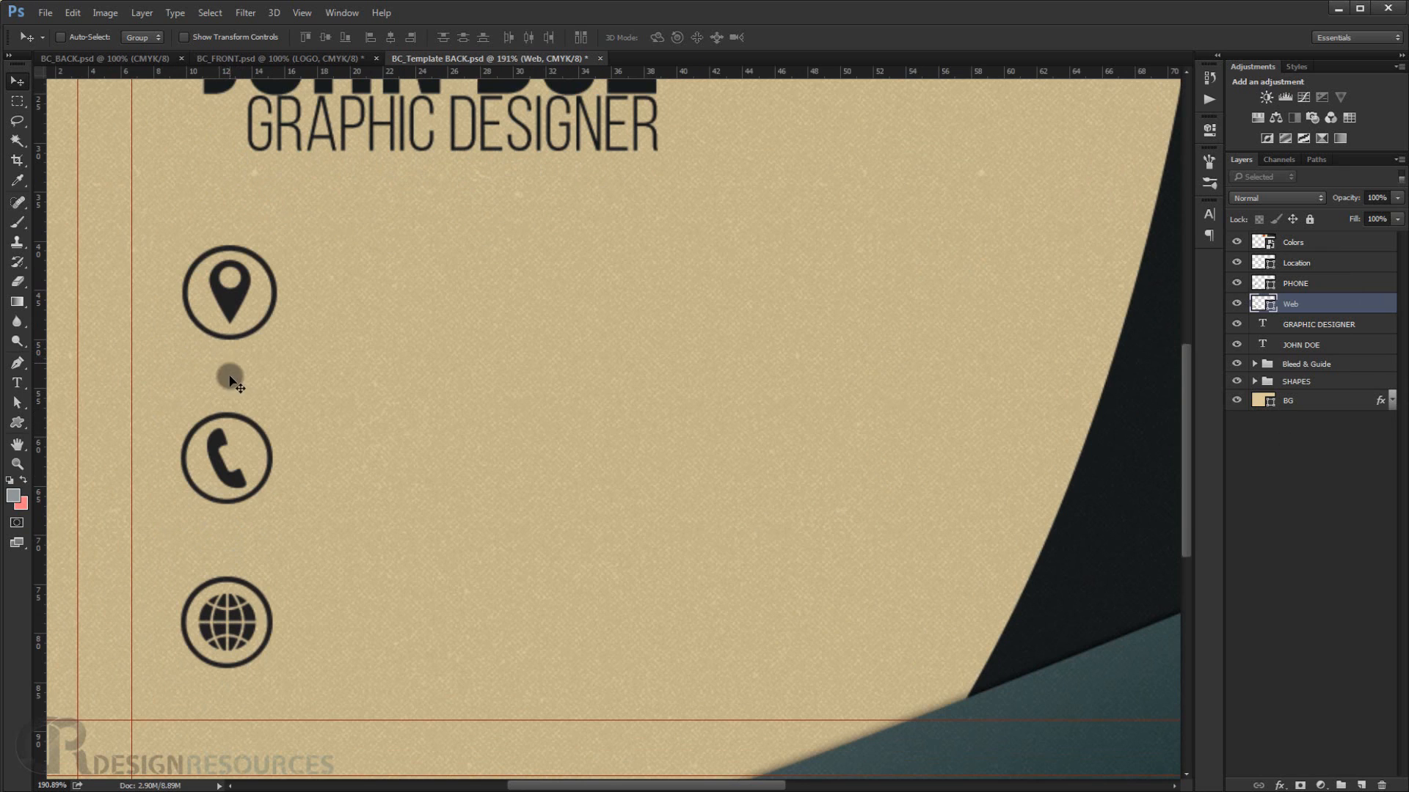
pyautogui.click(23, 428)
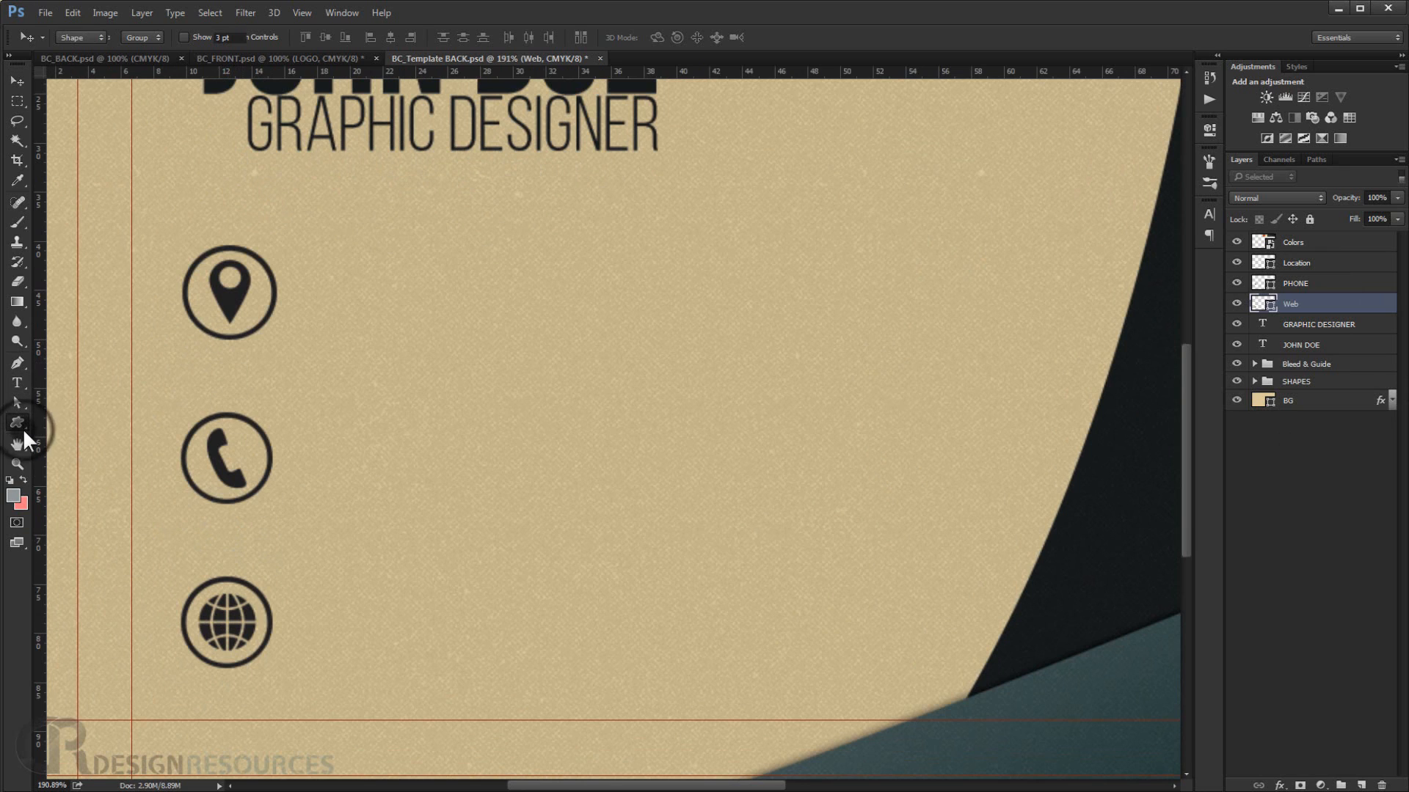
pyautogui.click(86, 477)
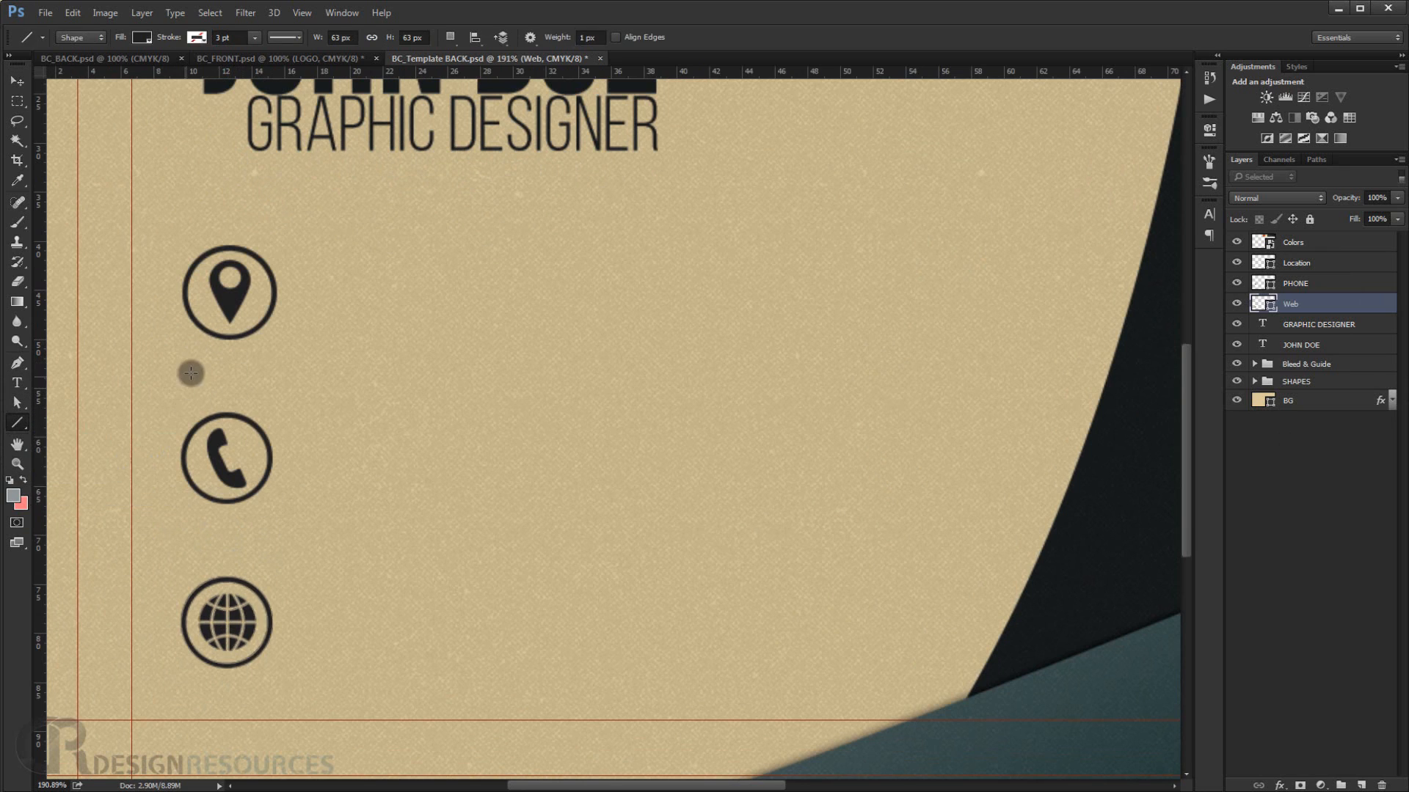
pyautogui.moveTo(226, 339); pyautogui.dragTo(225, 416)
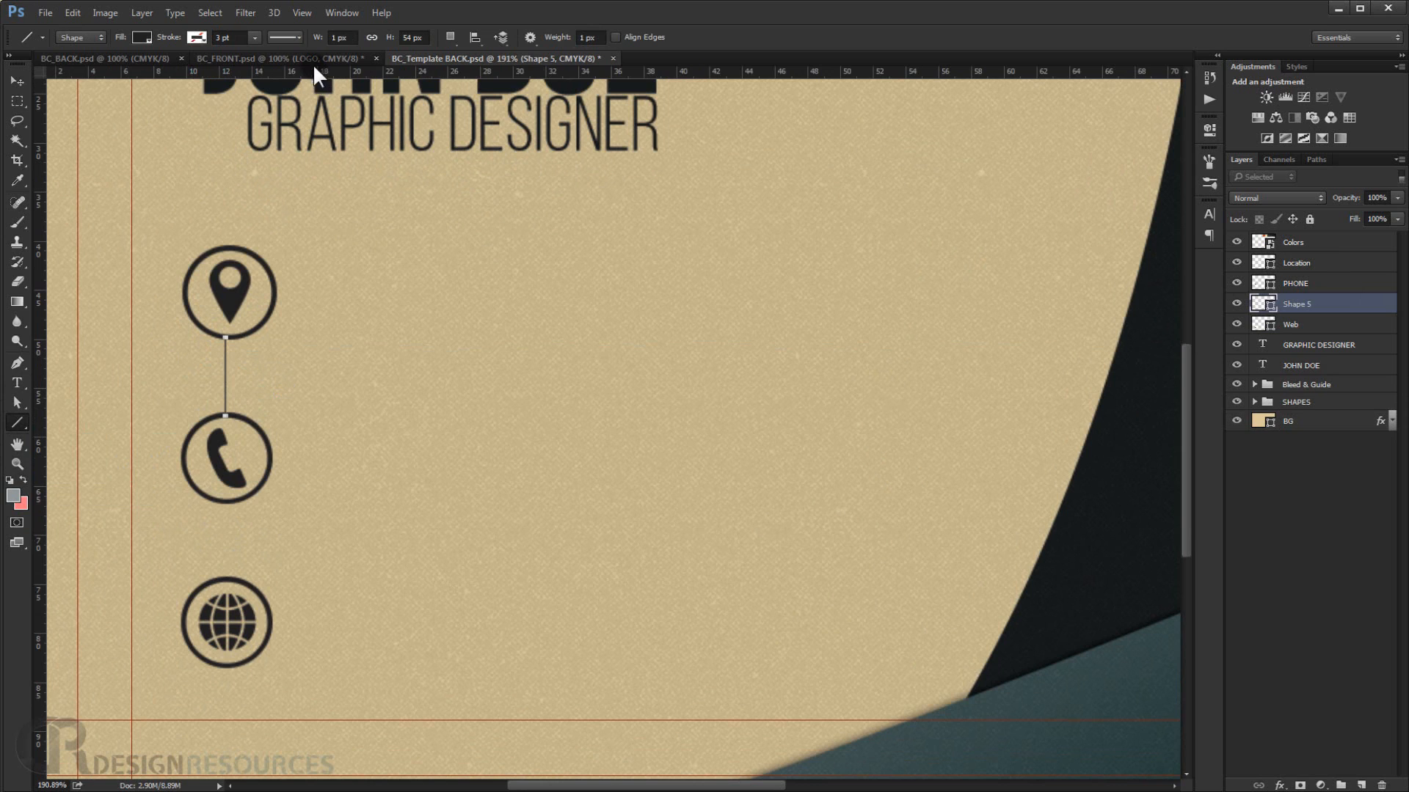
pyautogui.moveTo(317, 42); pyautogui.dragTo(320, 42)
pyautogui.press('Return')
pyautogui.click(338, 37)
pyautogui.press('Return')
pyautogui.click(18, 80)
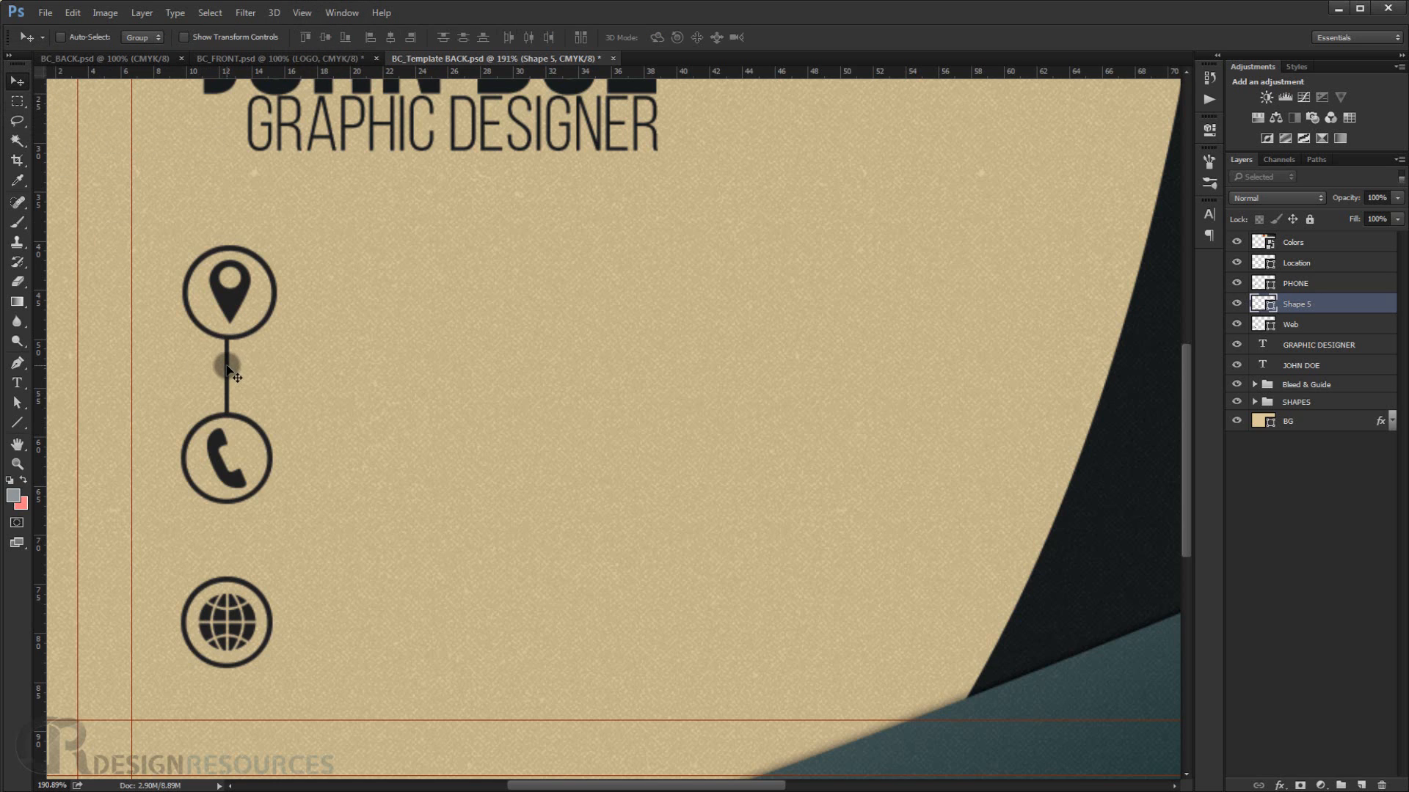
# Move the line layer up in the layer stack, just below Colors.
pyautogui.click(1316, 304)
pyautogui.moveTo(1310, 309); pyautogui.dragTo(1300, 253)
pyautogui.click(1298, 266)
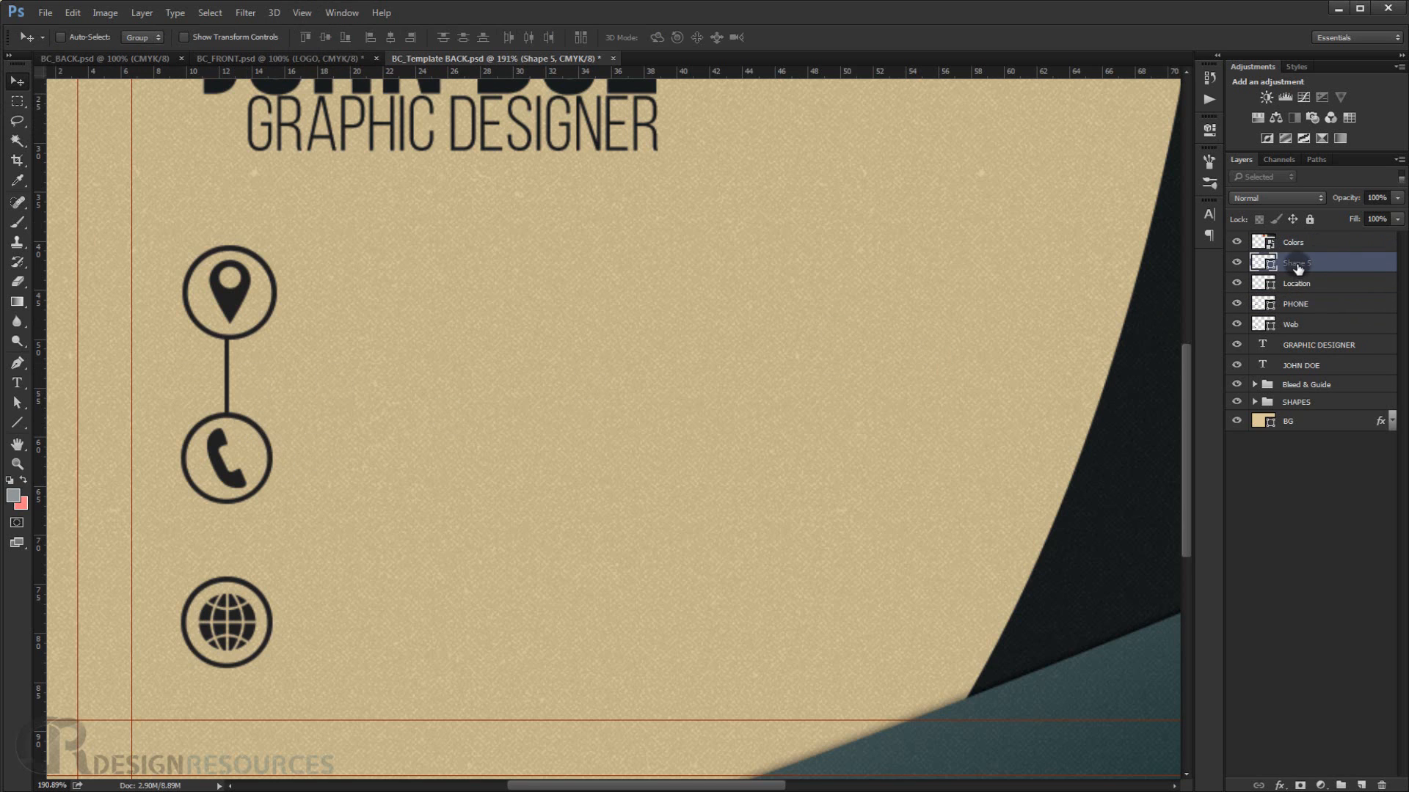
# Duplicate the line and place the copy between the phone and globe icons, aligning it with the circles.
pyautogui.moveTo(228, 385); pyautogui.dragTo(222, 544)
pyautogui.press('alt')
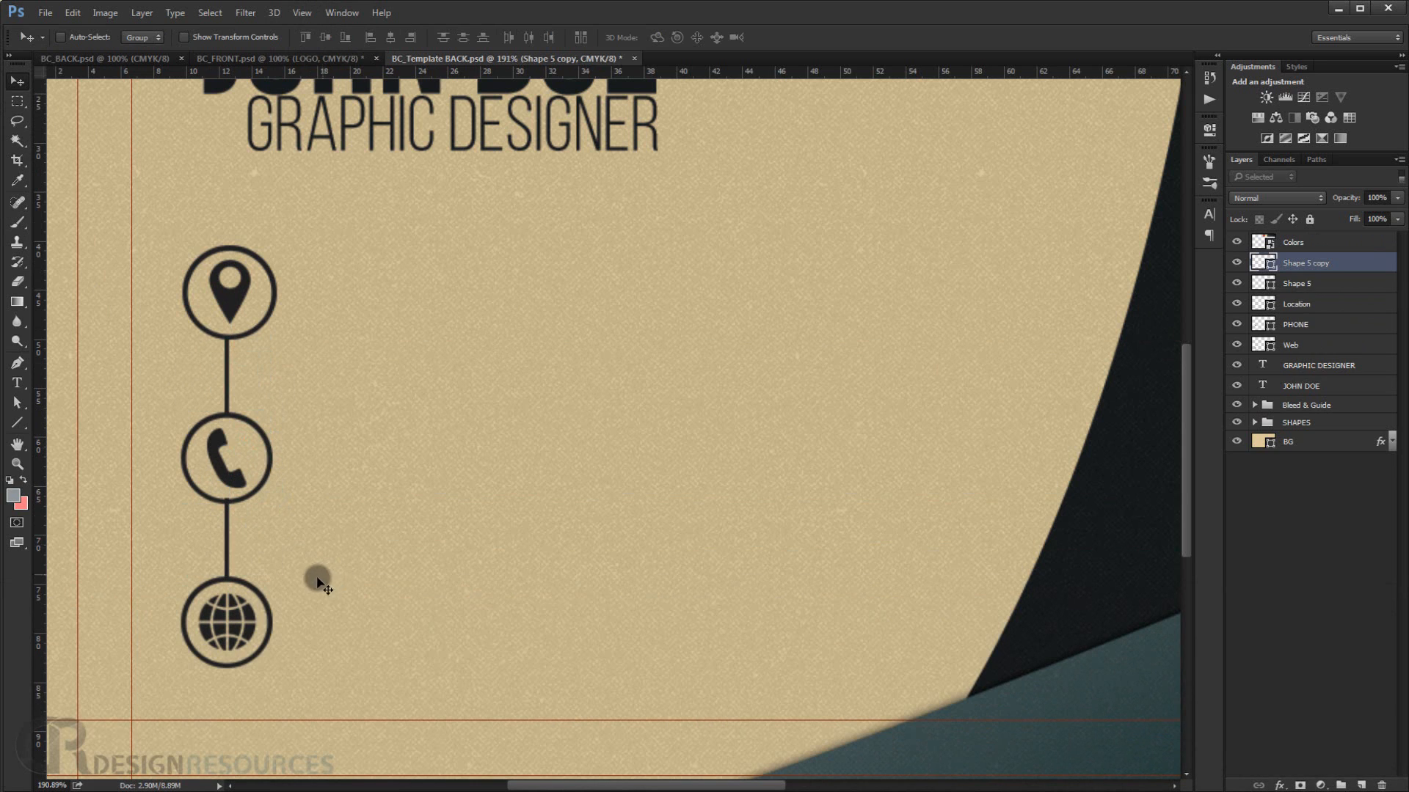
pyautogui.scroll(3, 240, 543)
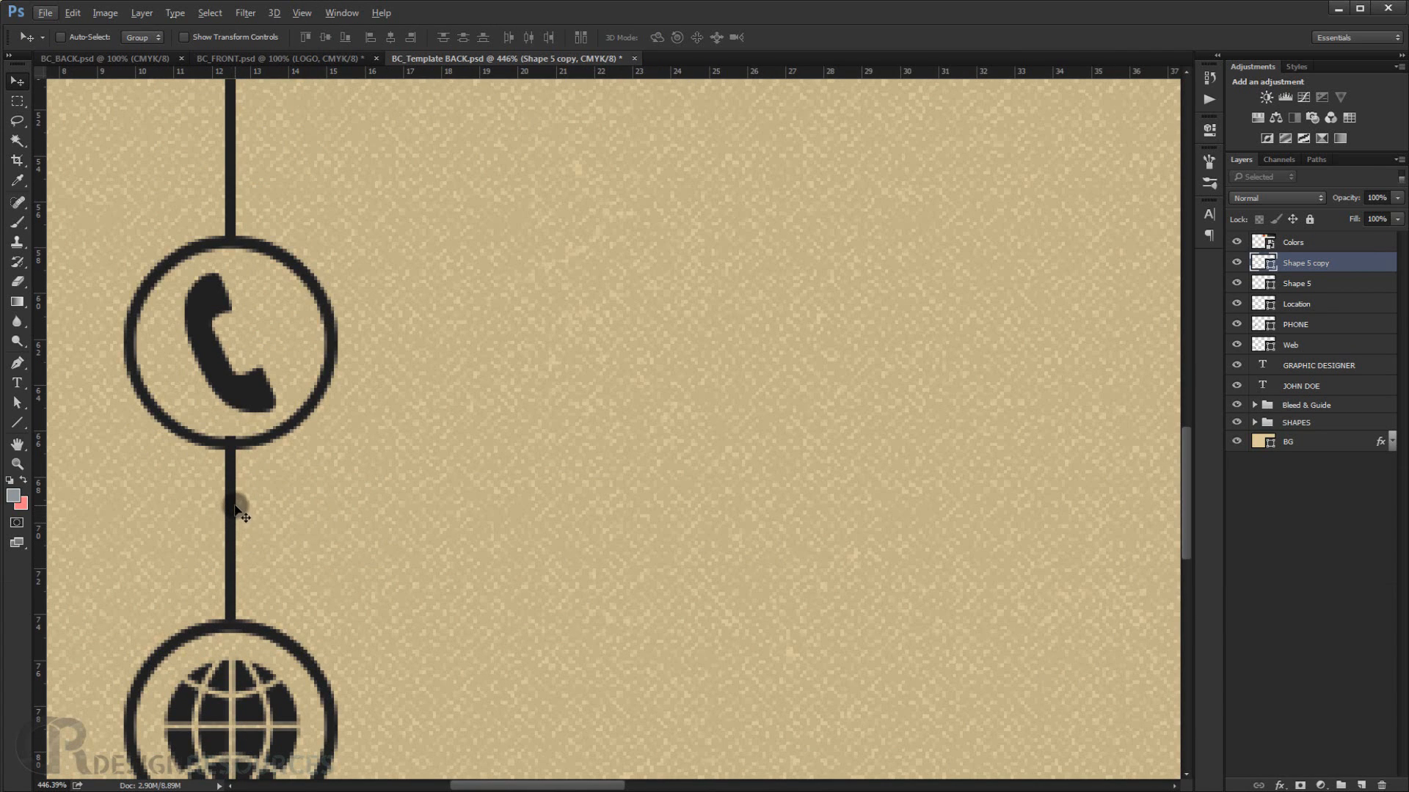
pyautogui.moveTo(230, 510); pyautogui.dragTo(228, 515)
pyautogui.scroll(-1, 282, 601)
pyautogui.scroll(1, 282, 600)
pyautogui.scroll(-5, 281, 601)
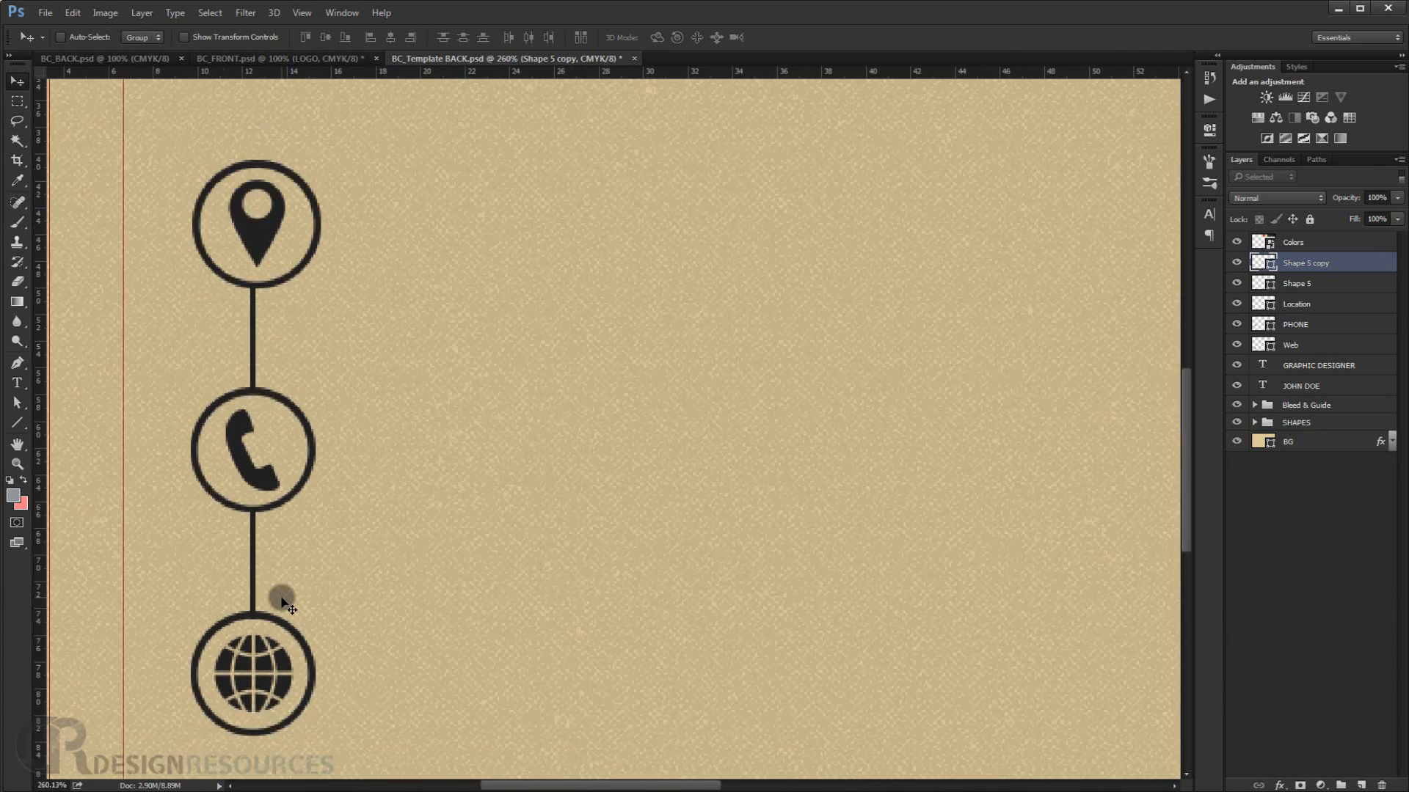
pyautogui.scroll(-1, 401, 575)
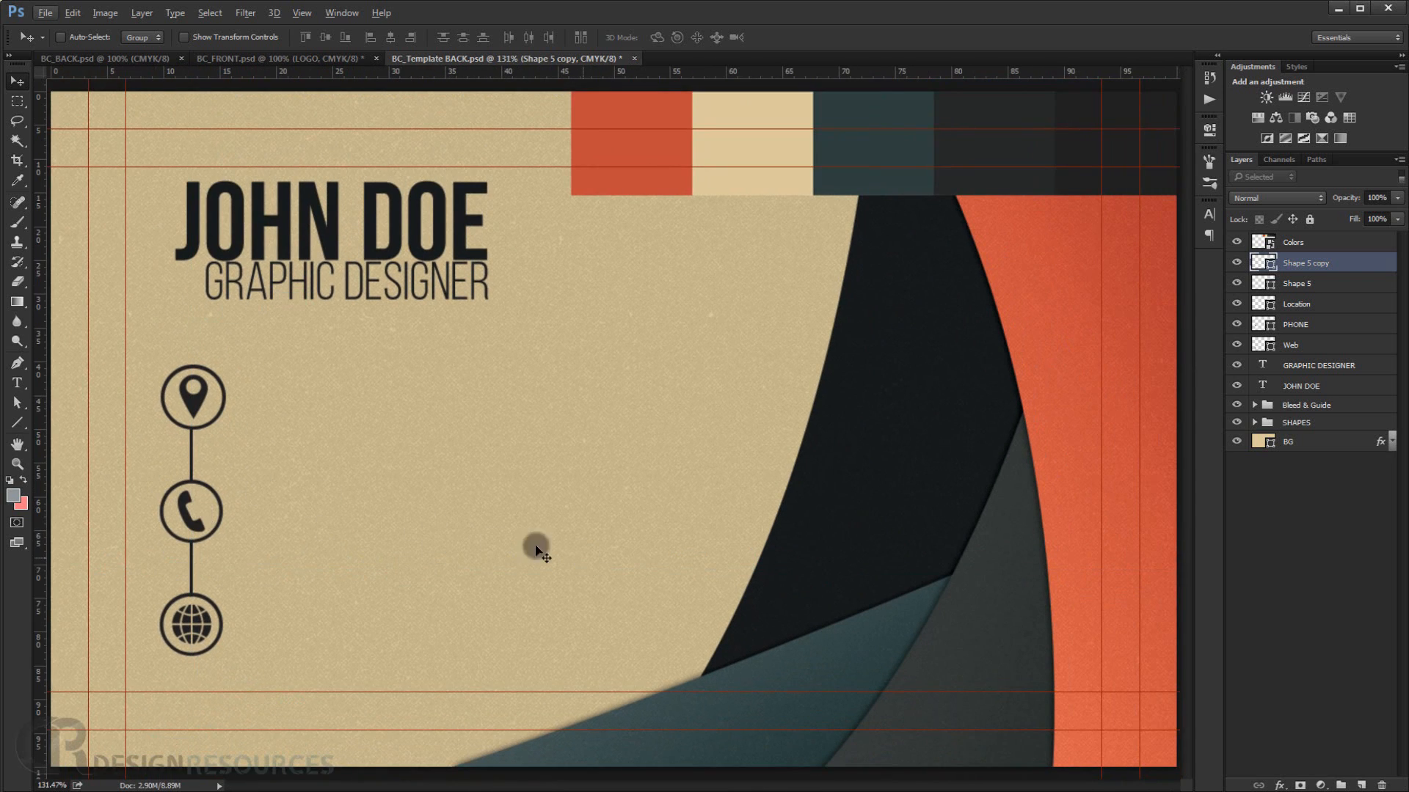
pyautogui.scroll(1, 139, 523)
pyautogui.scroll(-1, 301, 416)
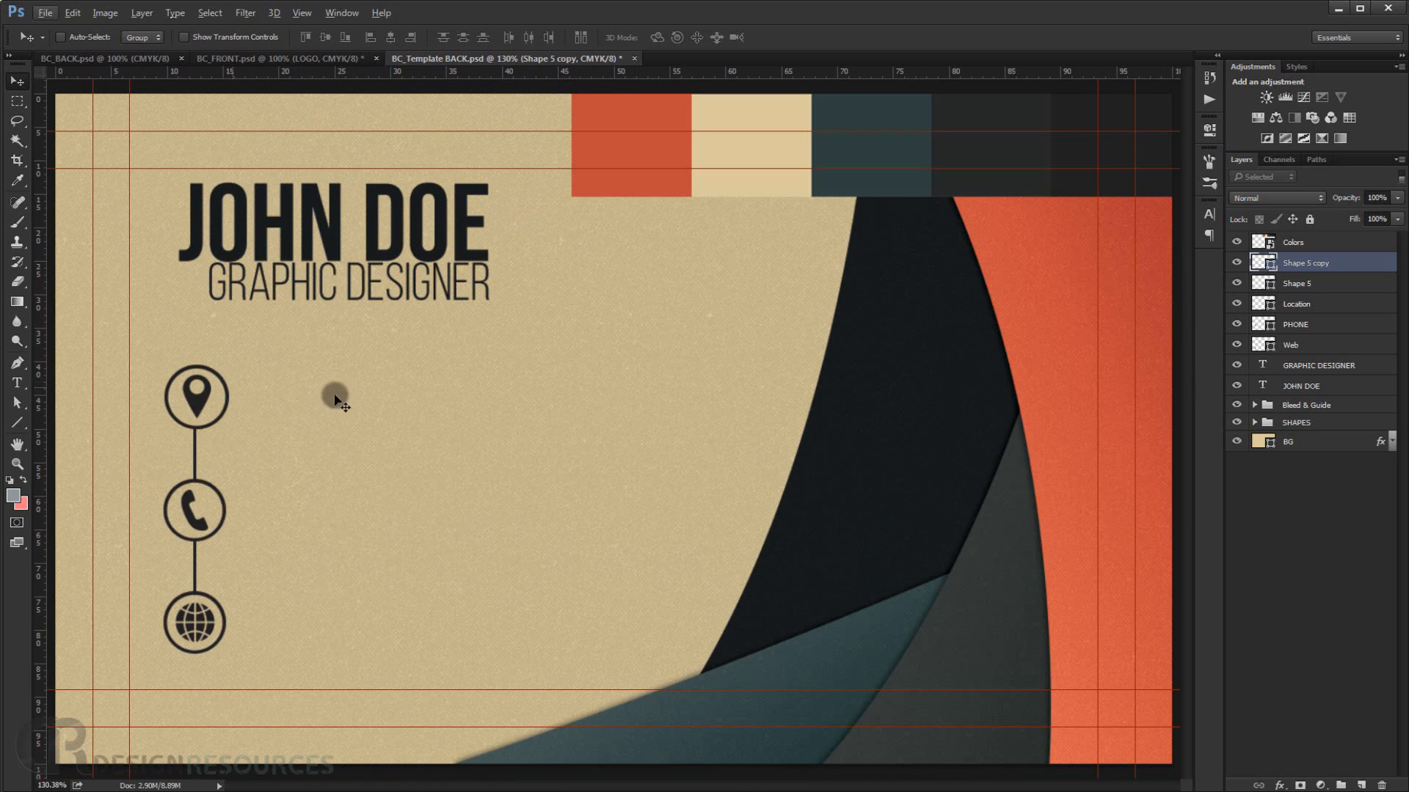
# Add a text line STREET ADRESS, 50505 in Bebas Neue Book beside the location icon.
pyautogui.click(19, 383)
pyautogui.scroll(3, 314, 409)
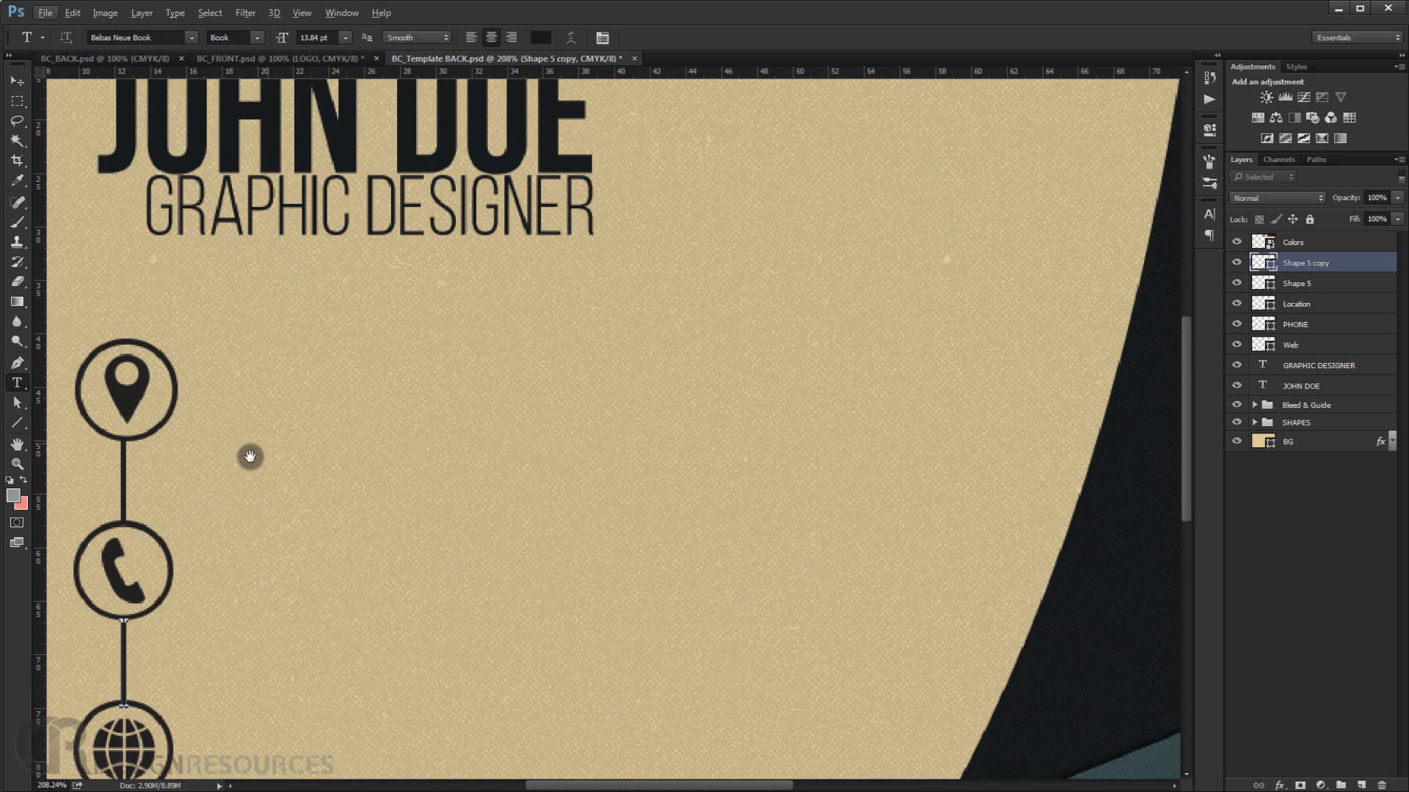
pyautogui.moveTo(248, 455); pyautogui.dragTo(301, 399)
pyautogui.click(334, 351)
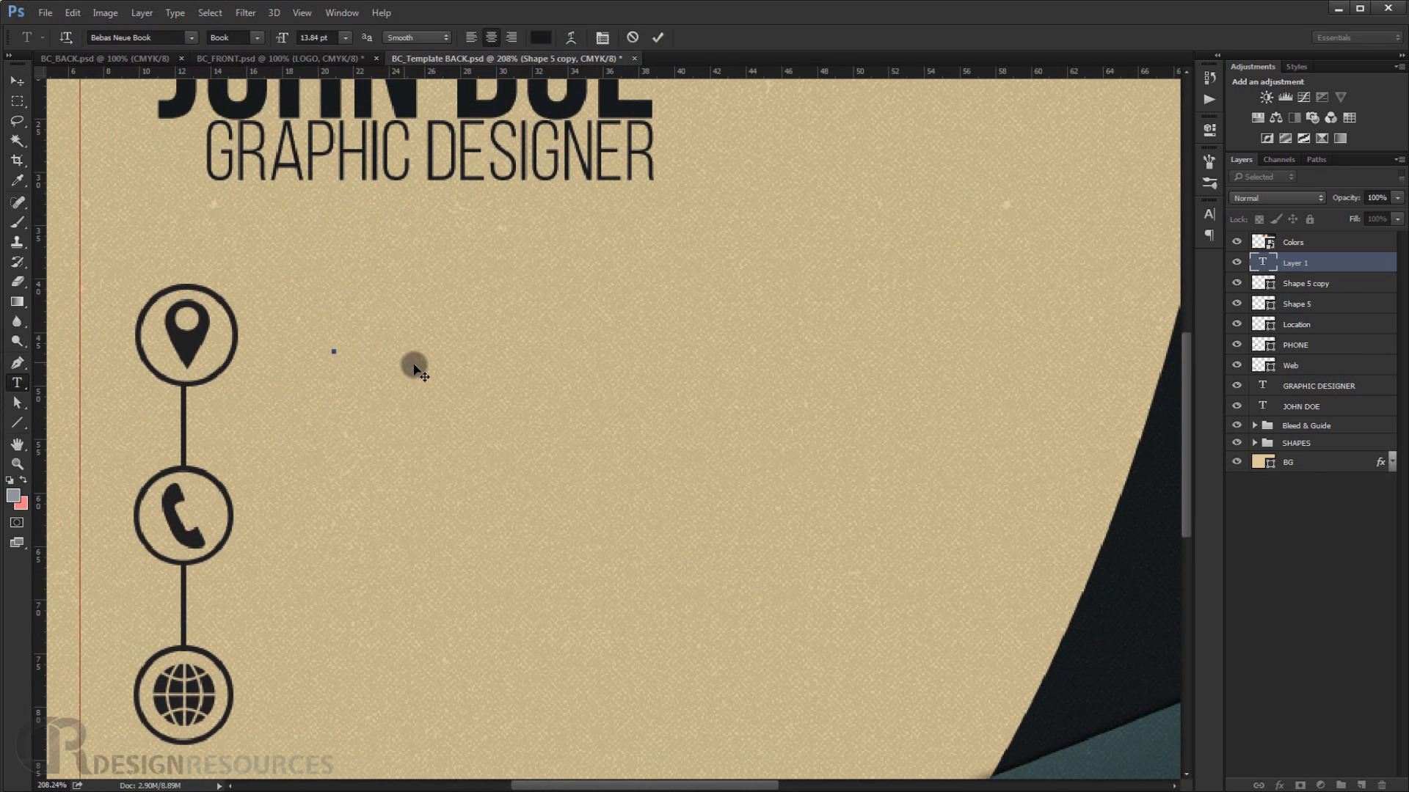
pyautogui.write('STRE')
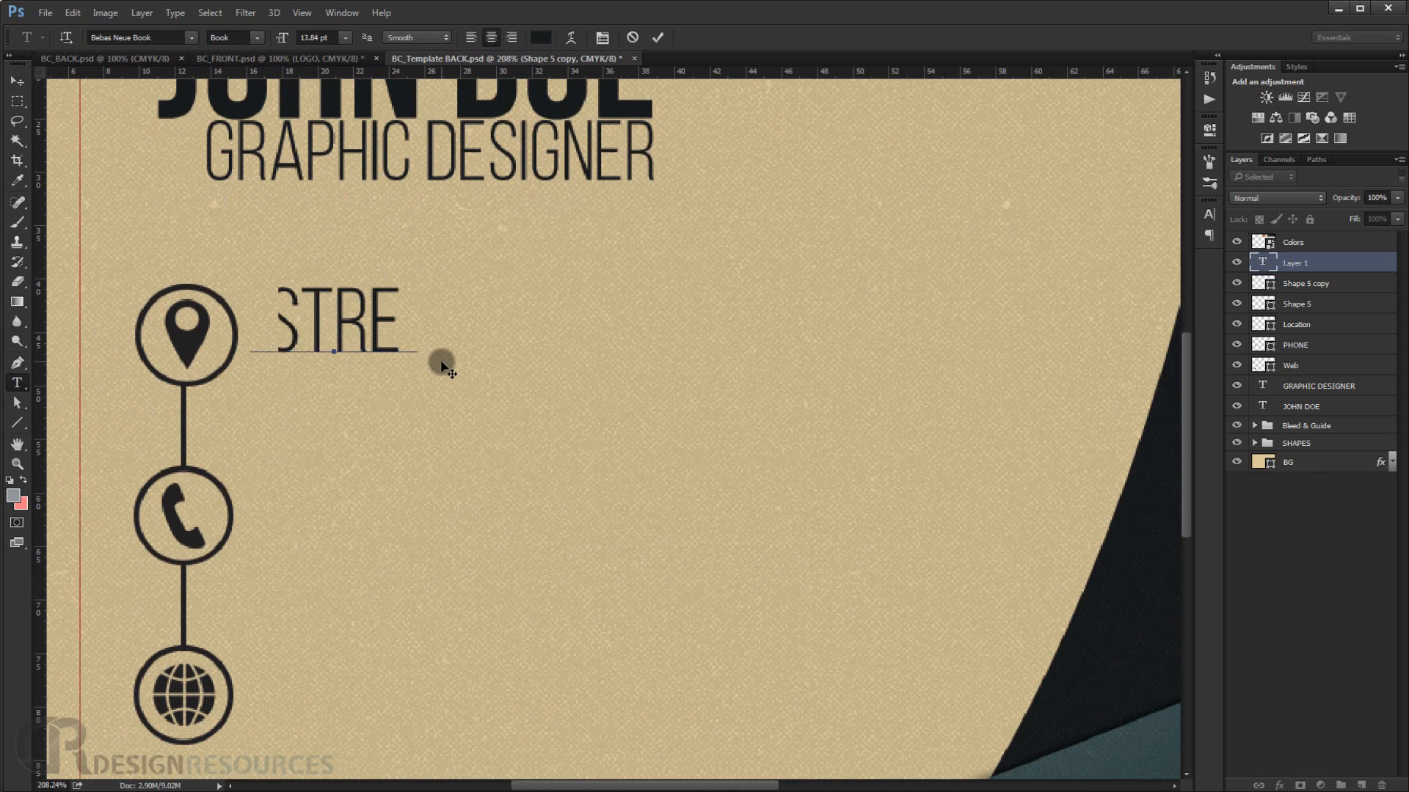
pyautogui.write('ET ADRESS')
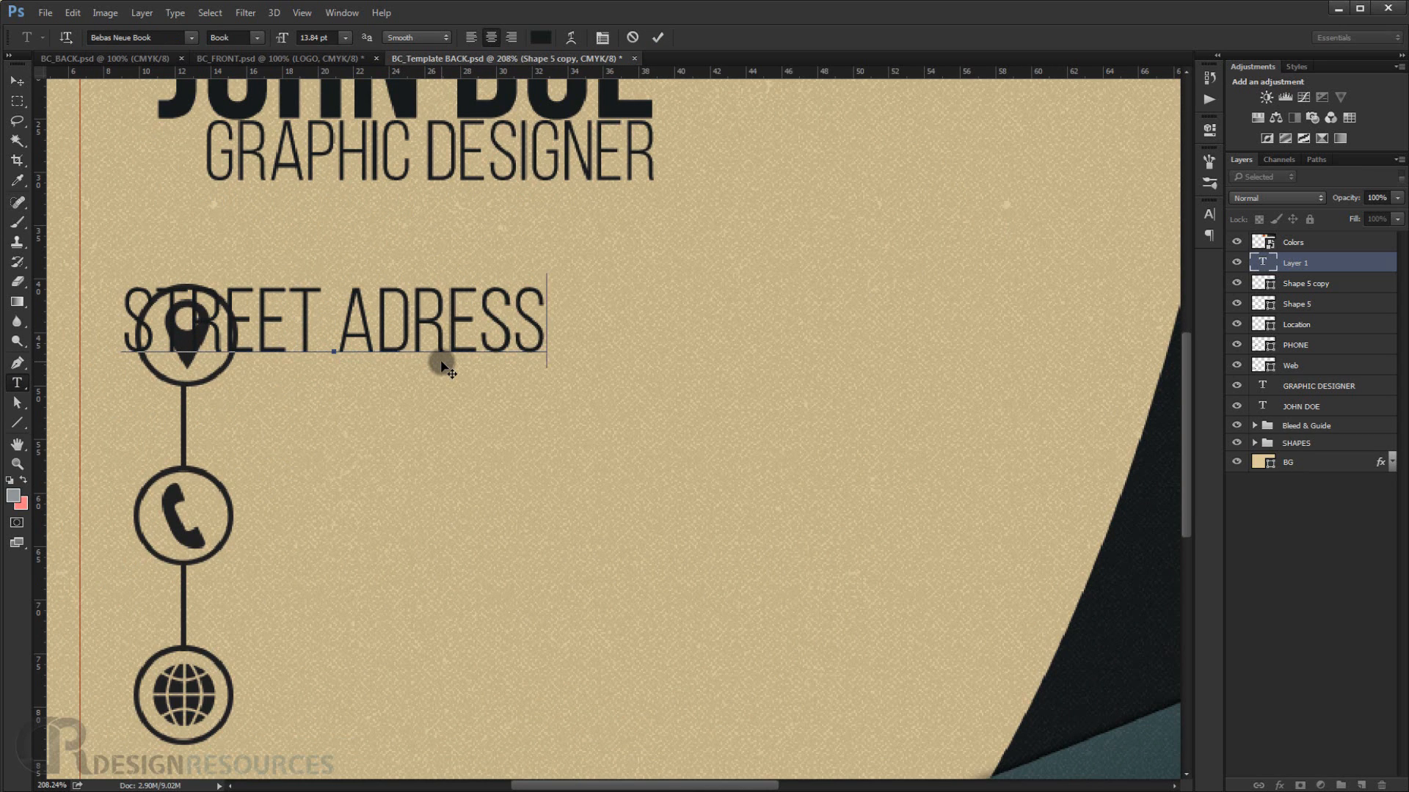
pyautogui.write(',')
pyautogui.press('Return')
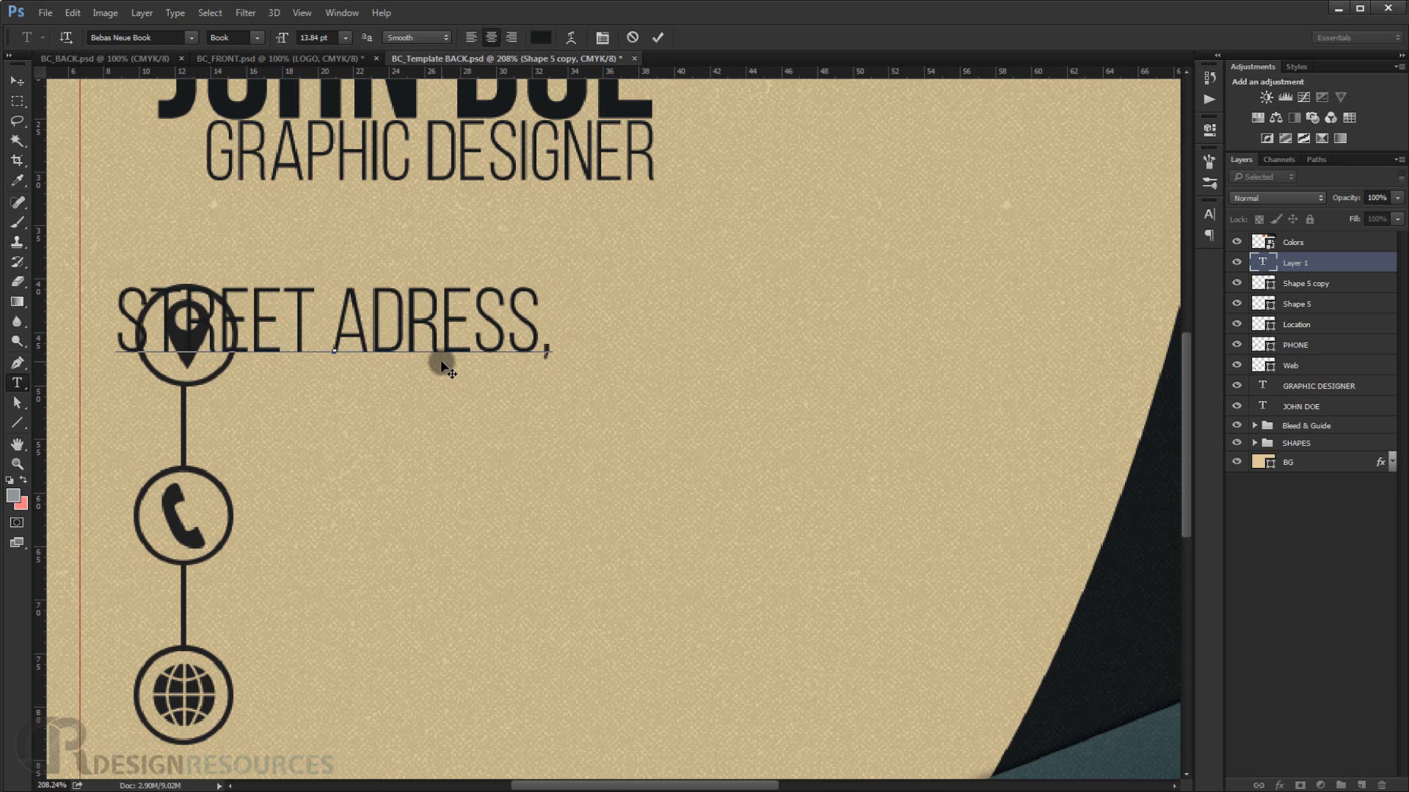
pyautogui.write('5007')
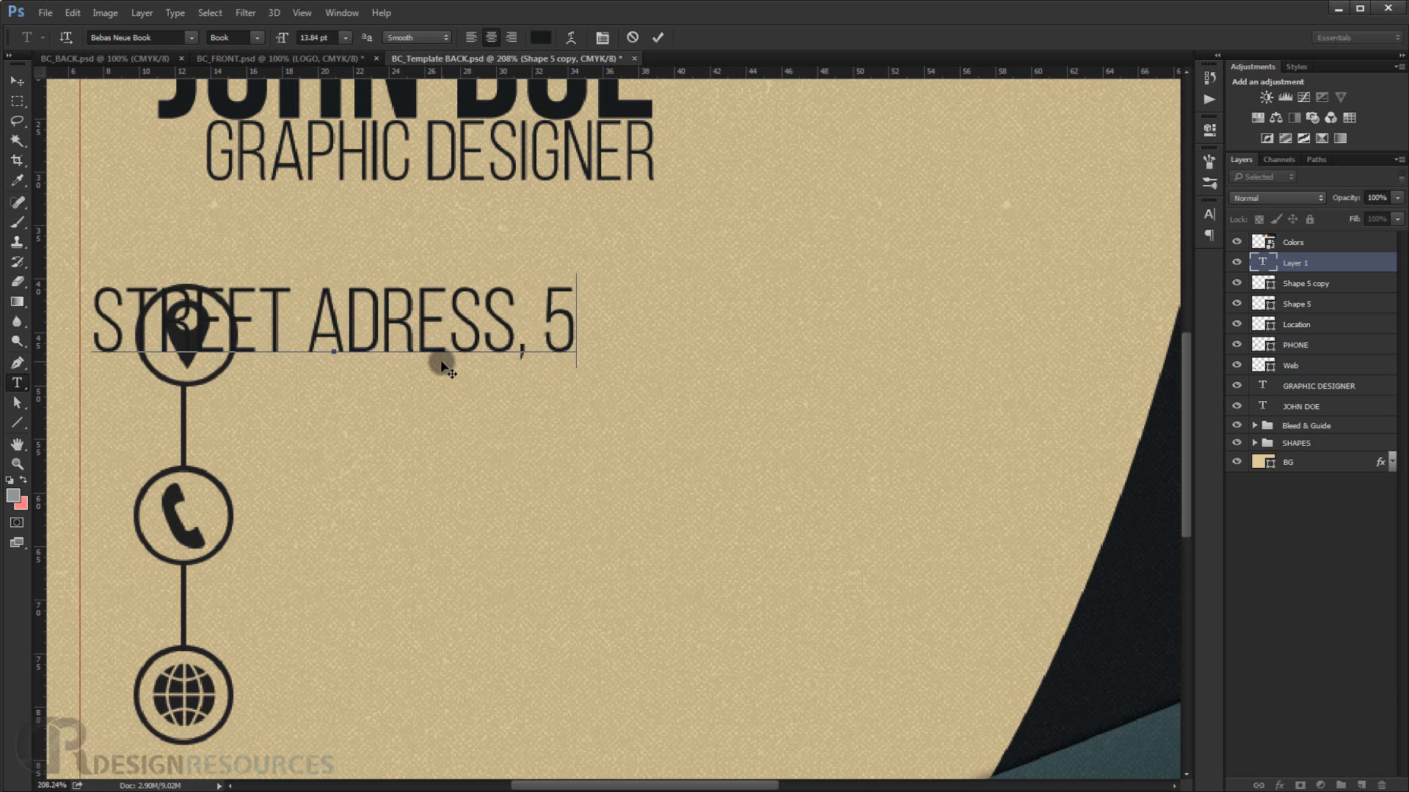
pyautogui.press('BackSpace')
pyautogui.press('BackSpace')
pyautogui.write('5')
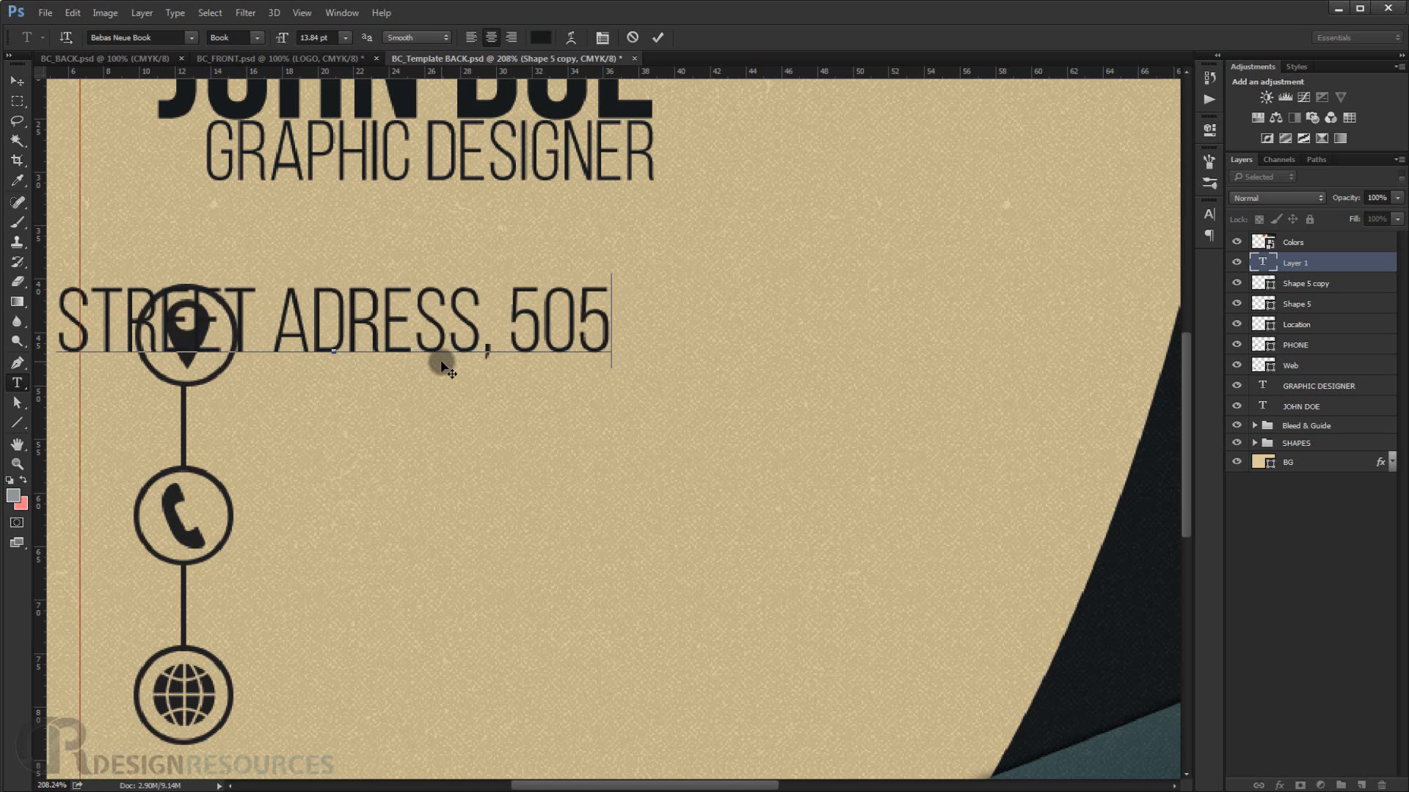
pyautogui.write('05')
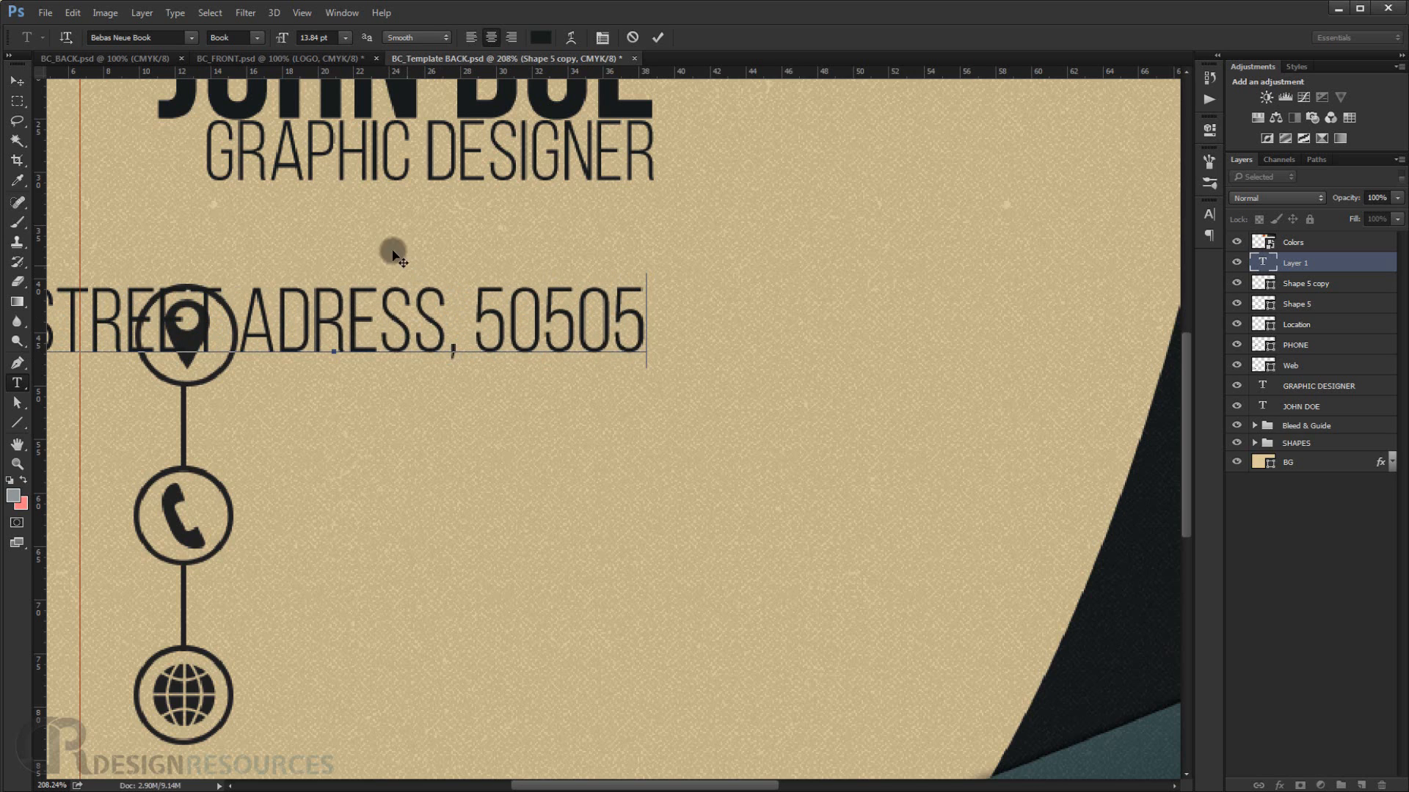
# Shift the address text right of the location icon and add a second line CITY, COUNTRY.
pyautogui.click(309, 243)
pyautogui.moveTo(508, 251); pyautogui.dragTo(558, 251)
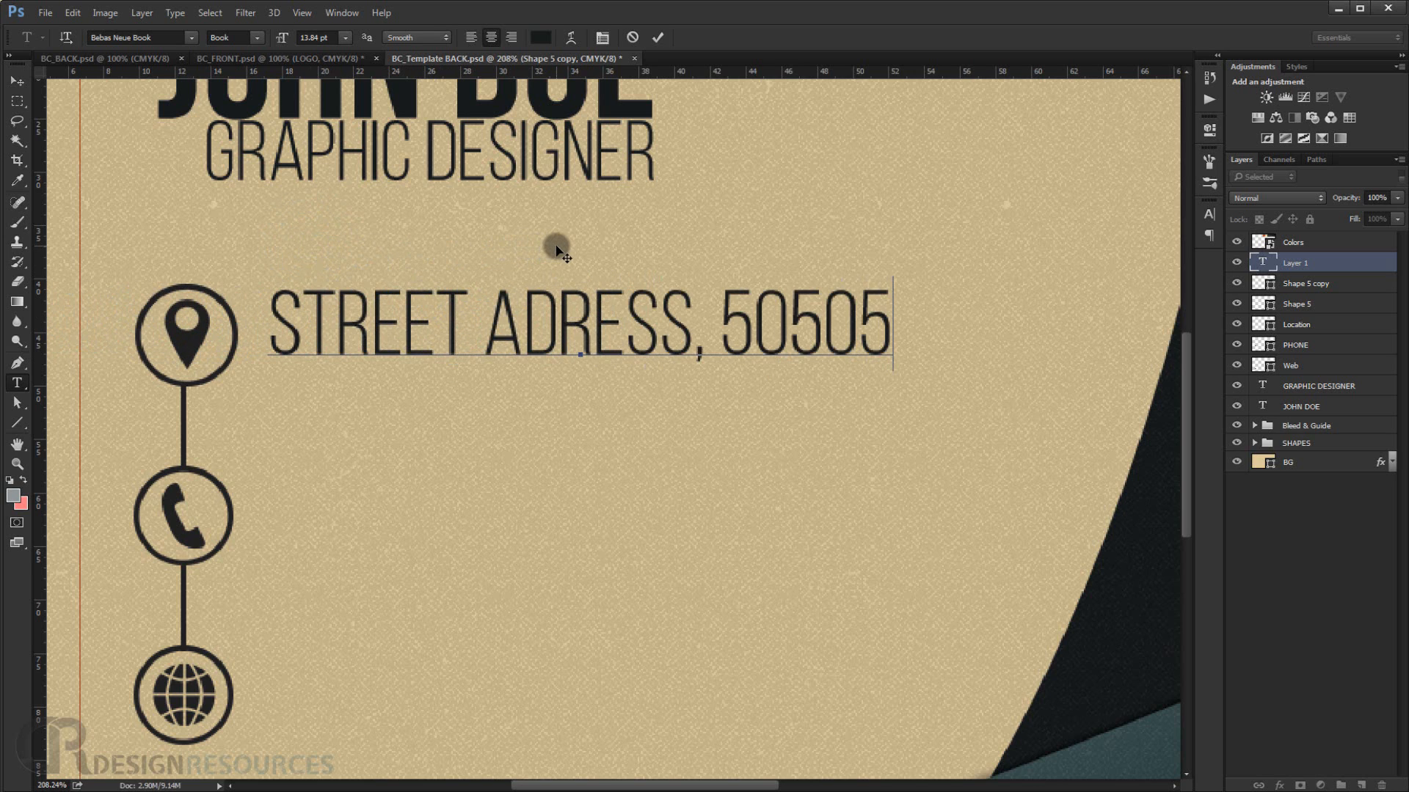
pyautogui.write('Ci')
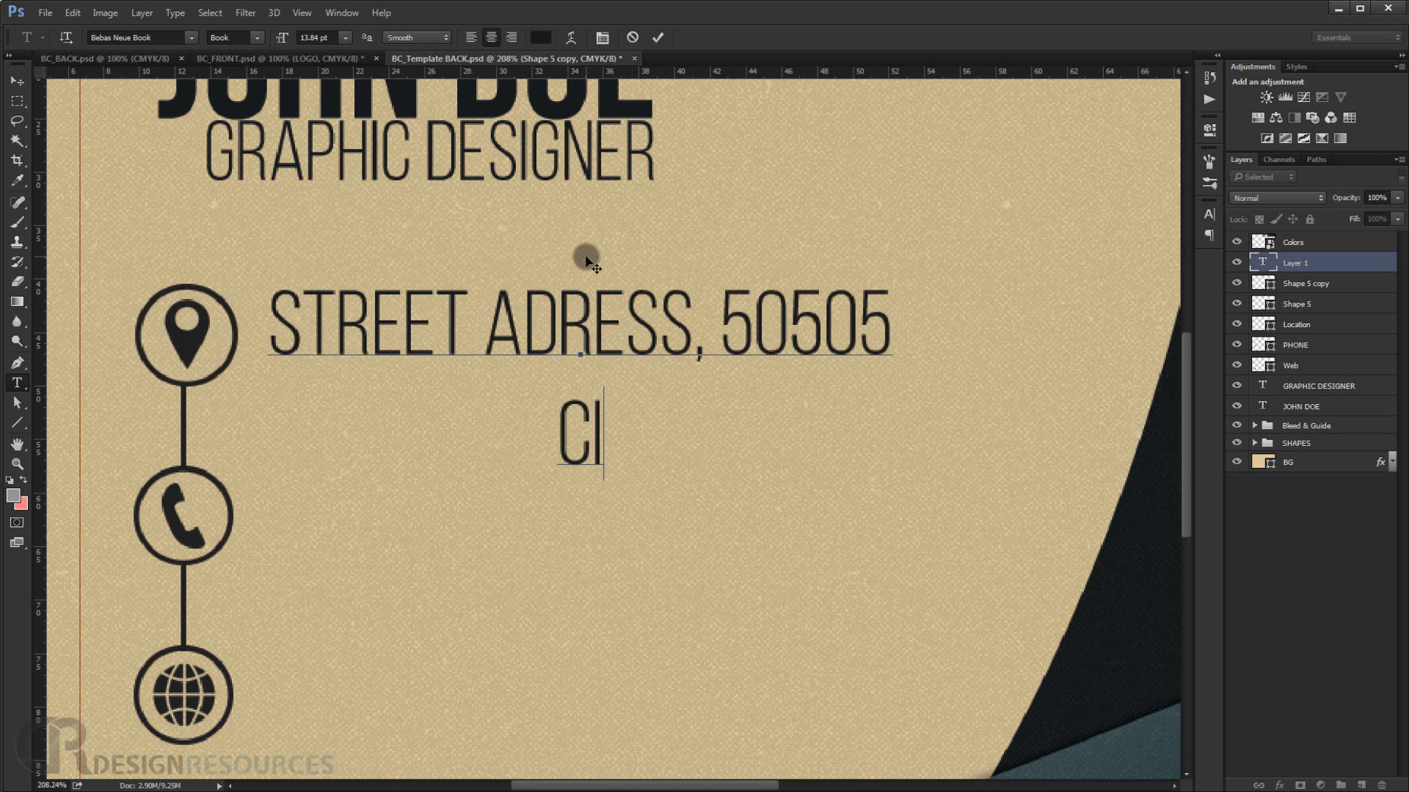
pyautogui.write('ty')
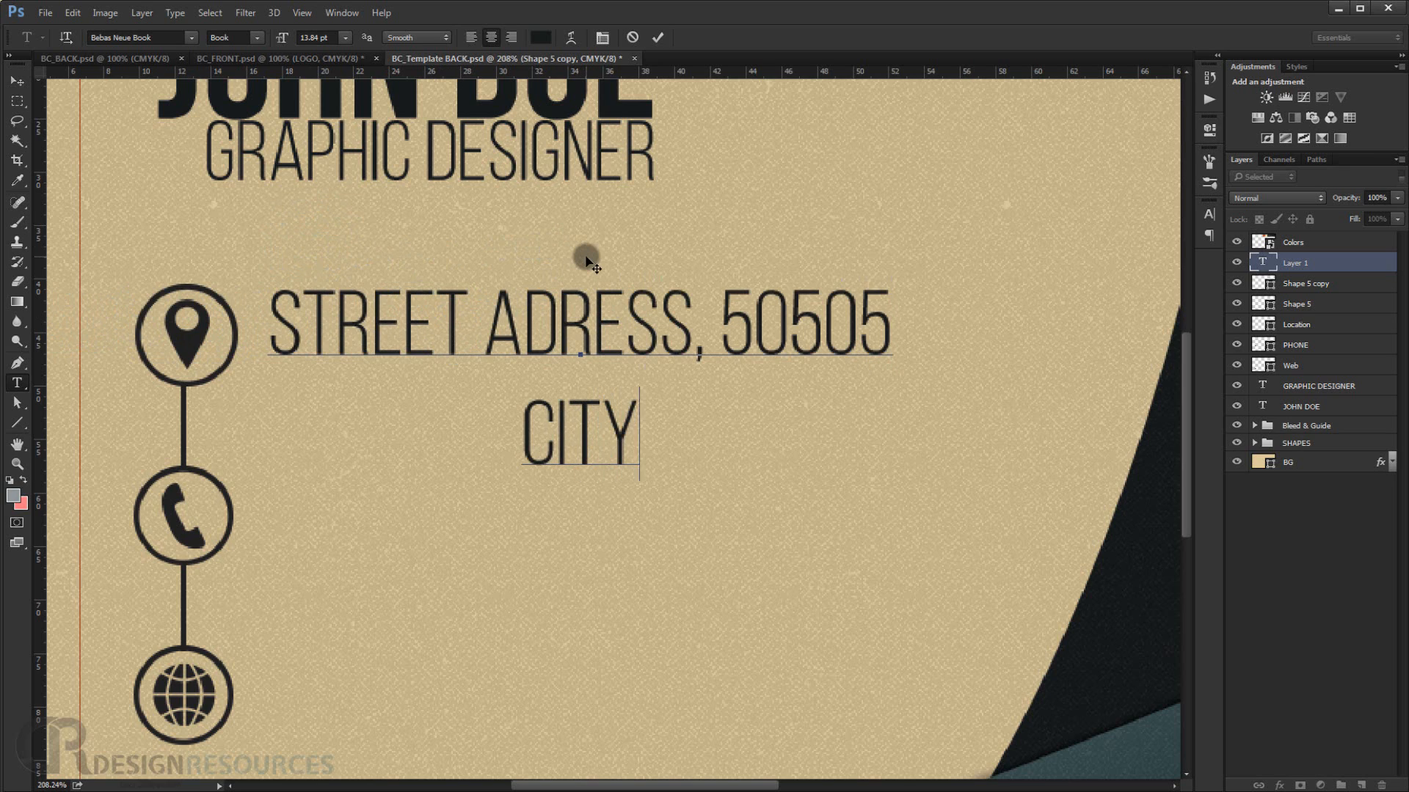
pyautogui.write(', Coun')
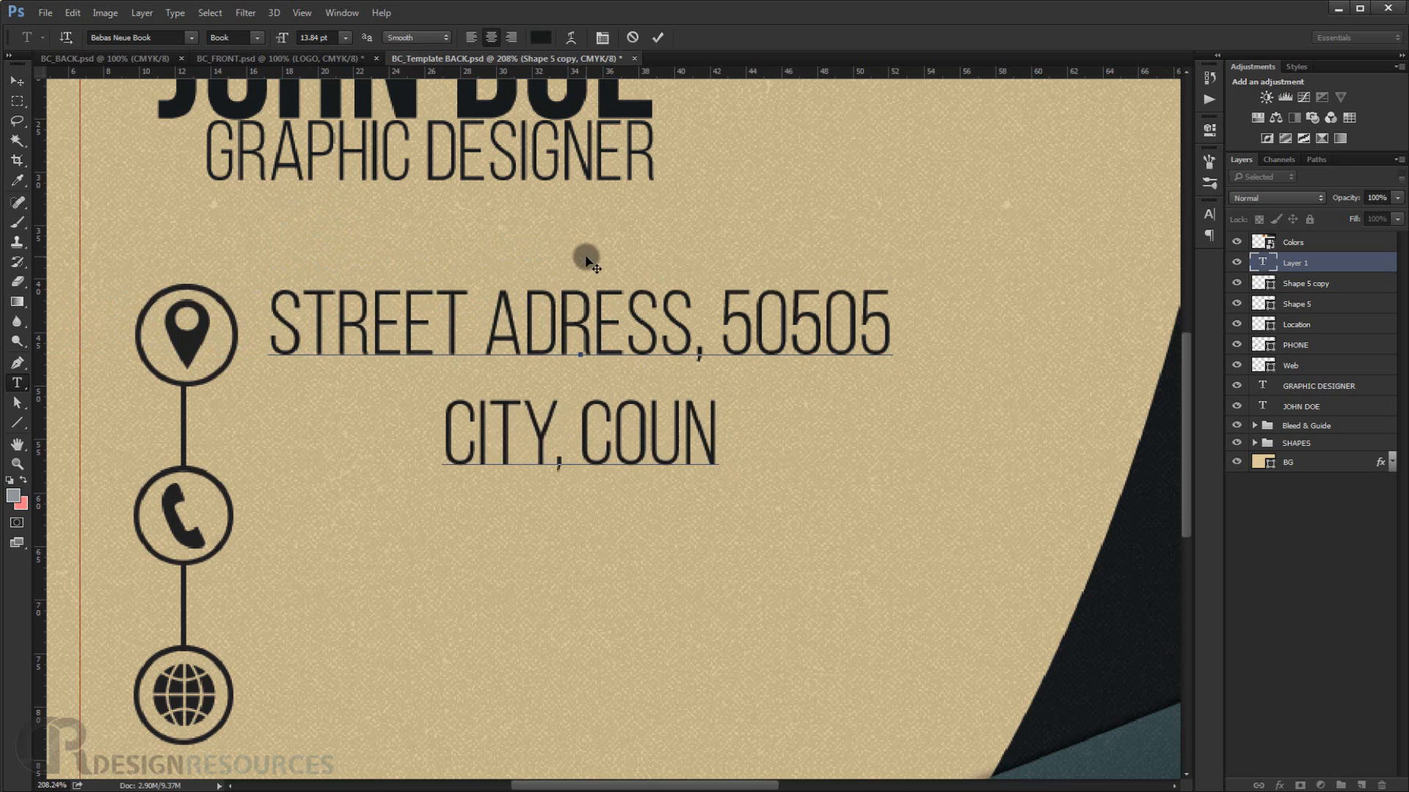
pyautogui.write('try')
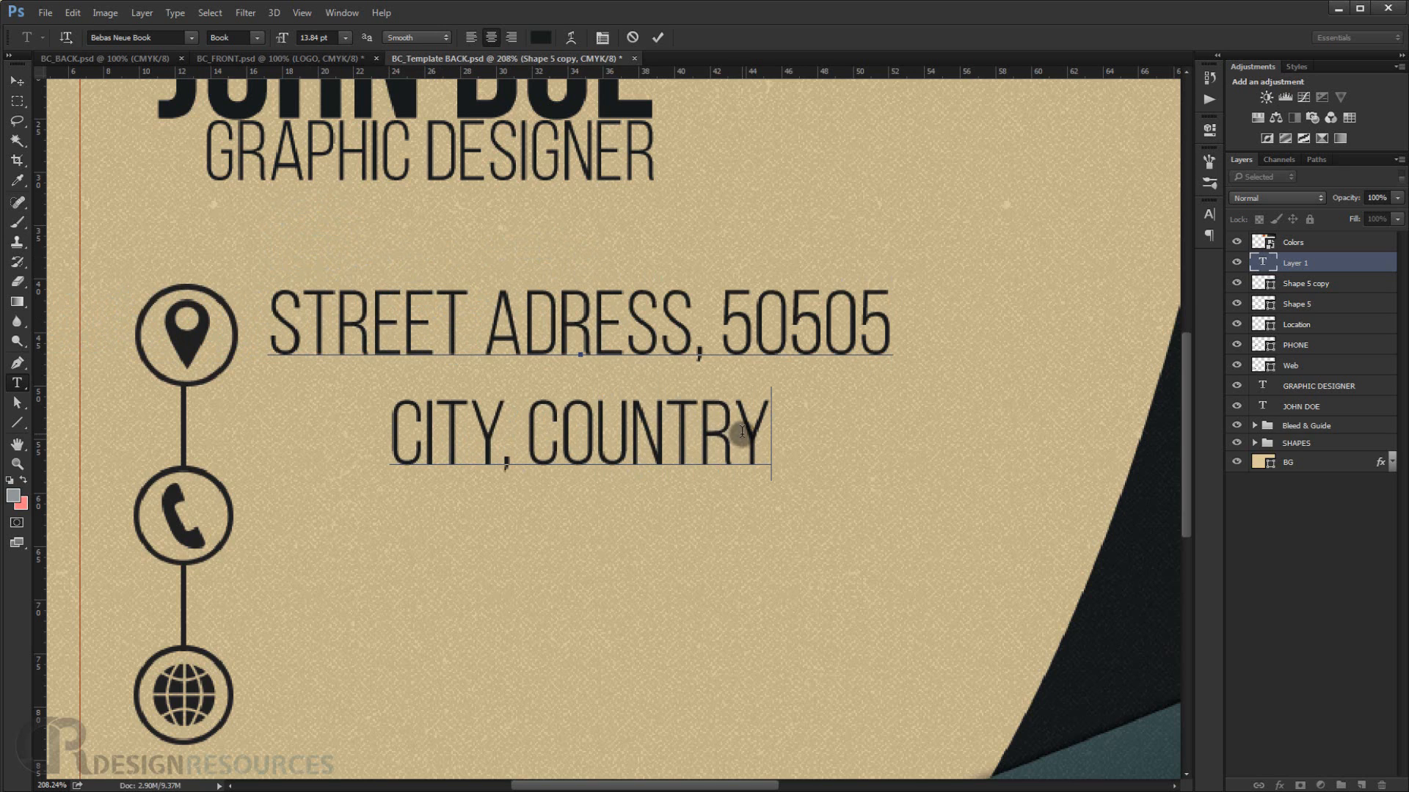
# Select all the address text and set its paragraph alignment to left.
pyautogui.moveTo(769, 433); pyautogui.dragTo(246, 298)
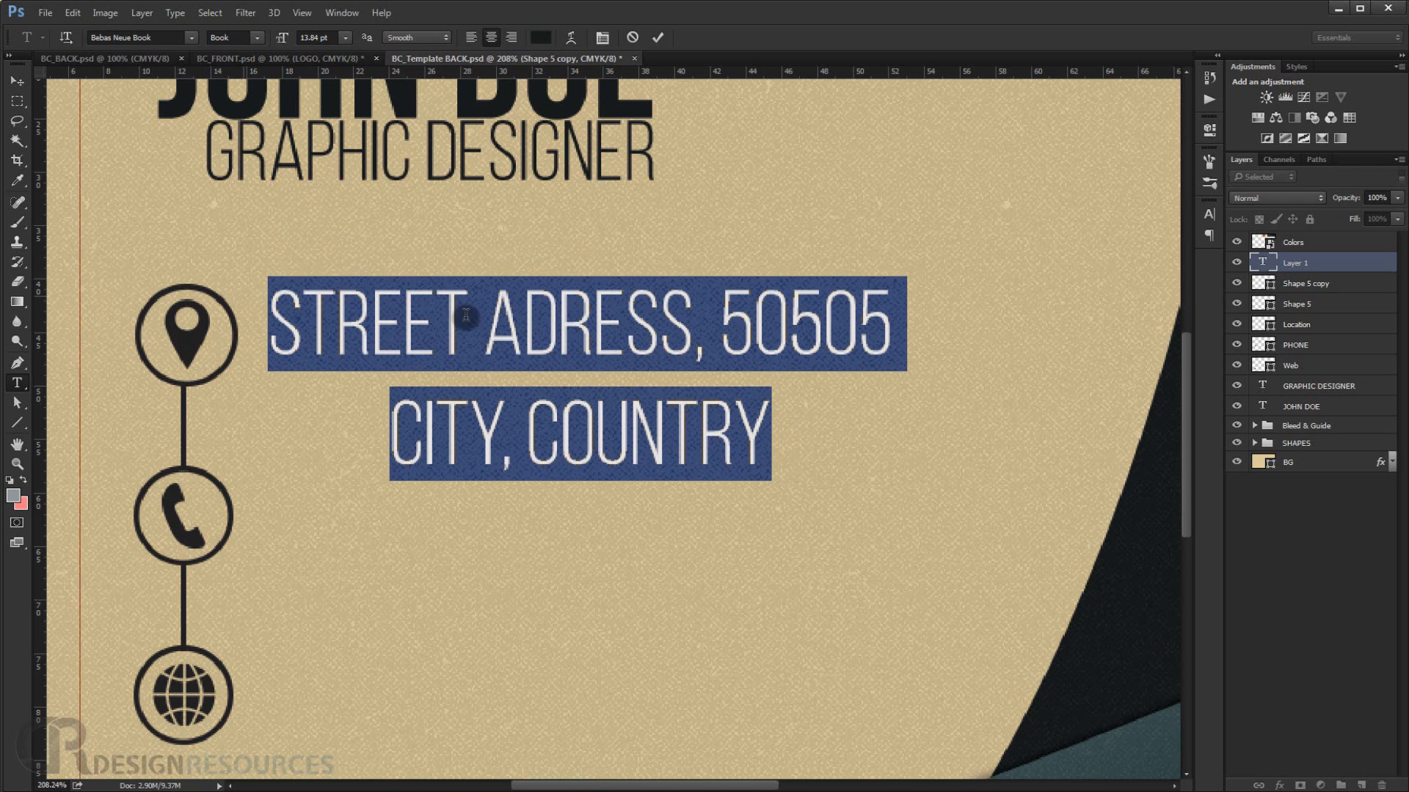
pyautogui.click(1209, 214)
pyautogui.click(1110, 202)
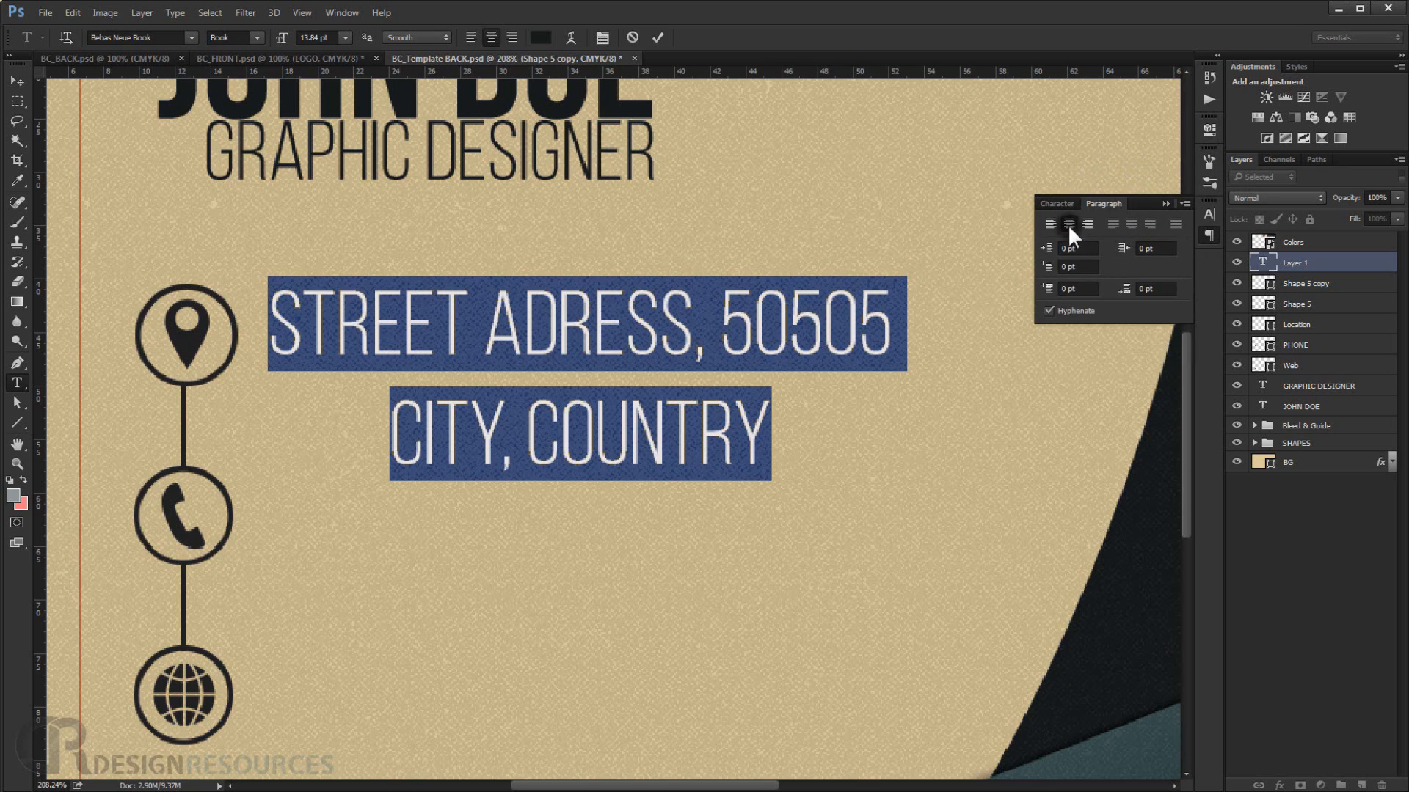
pyautogui.click(1054, 220)
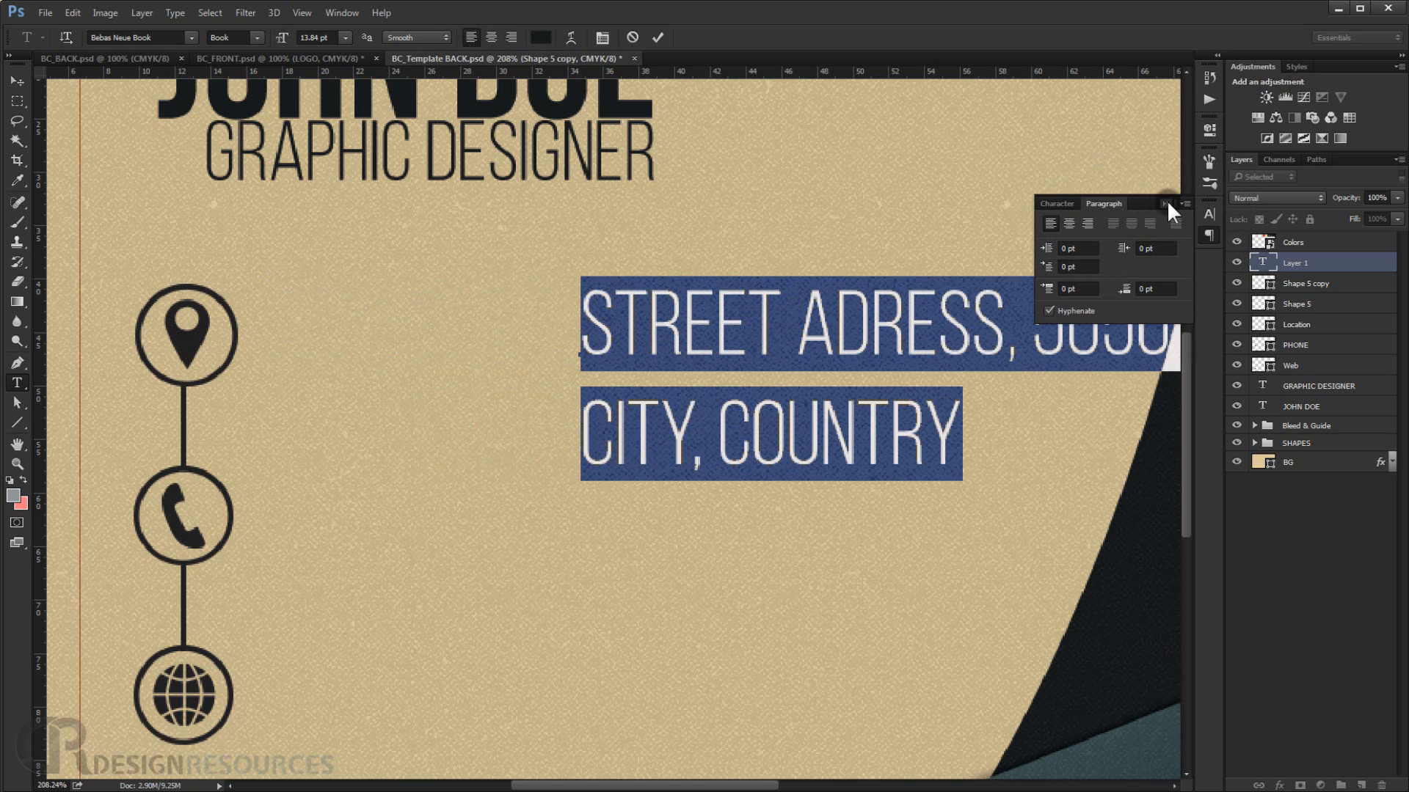
# Set the address text's leading to 9 pt.
pyautogui.click(1059, 203)
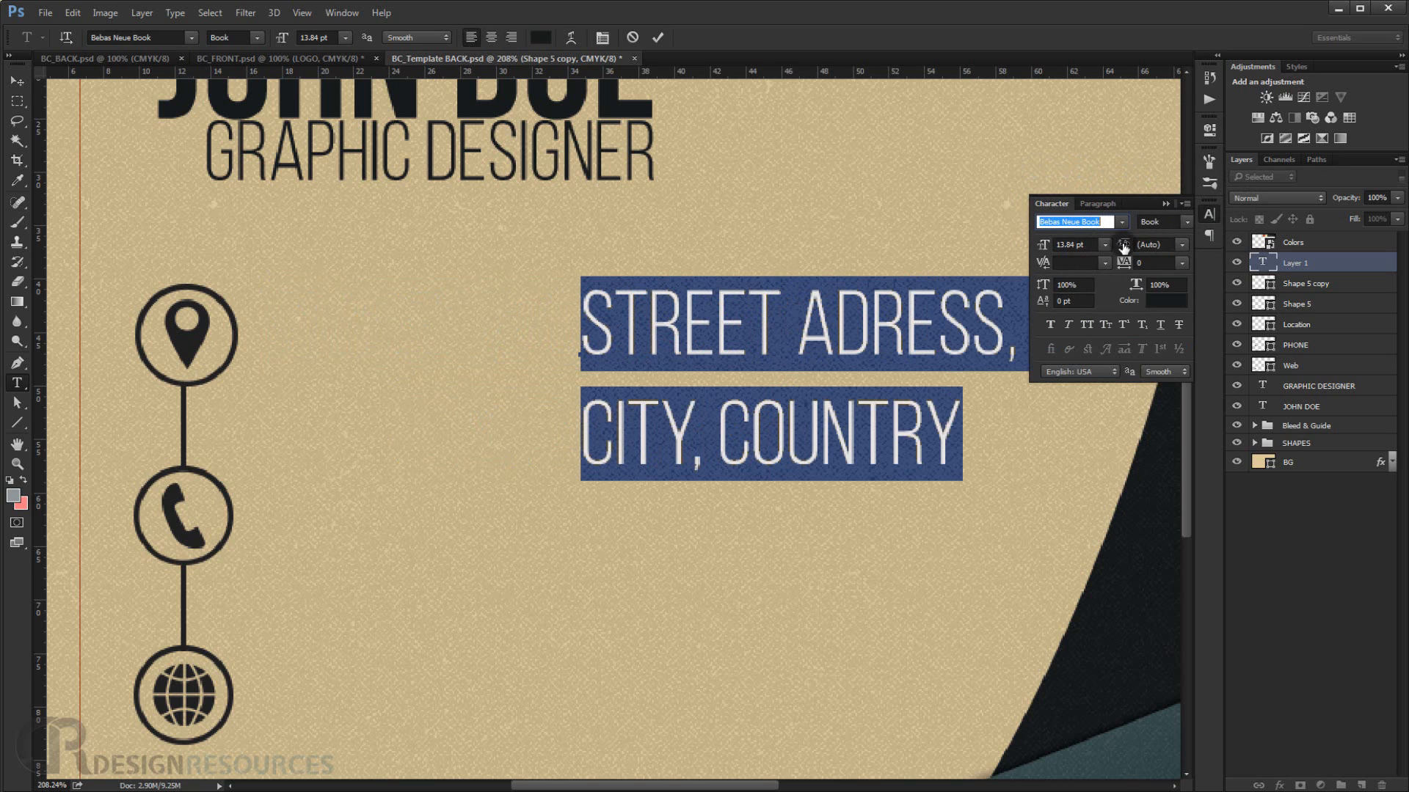
pyautogui.moveTo(1124, 247); pyautogui.dragTo(1133, 245)
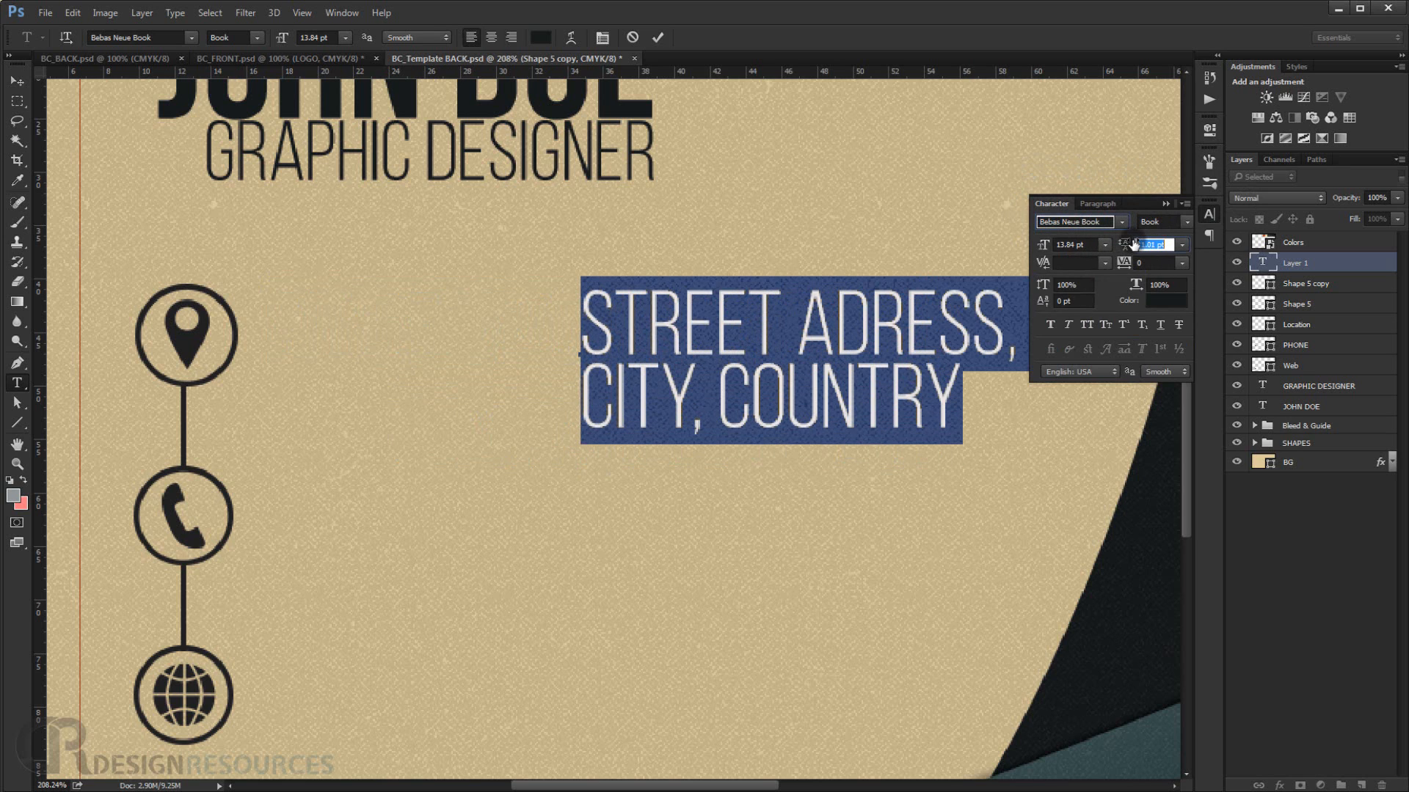
pyautogui.click(1163, 244)
pyautogui.write('9')
pyautogui.press('Return')
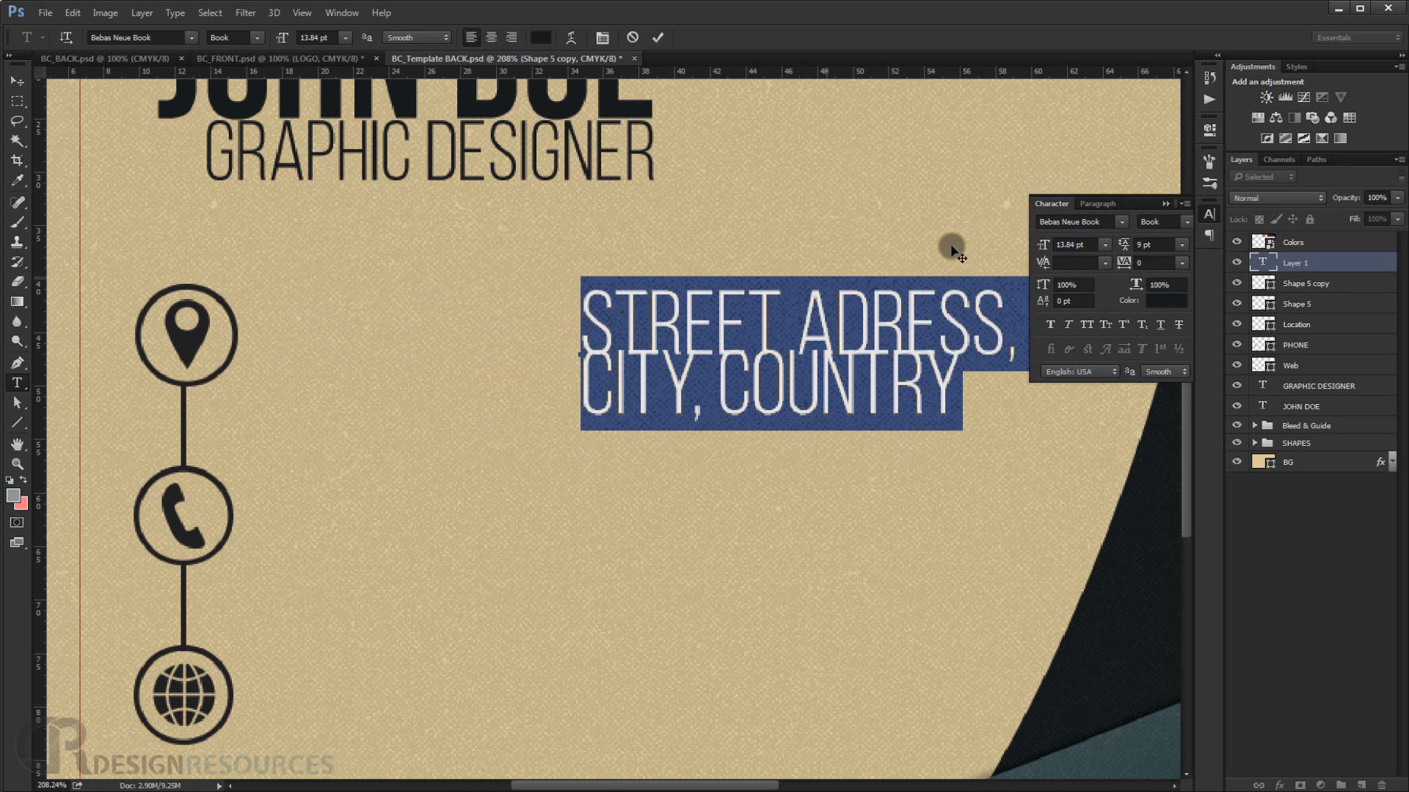
# Set the selected address text to 10 pt and the Regular font style.
pyautogui.click(1101, 244)
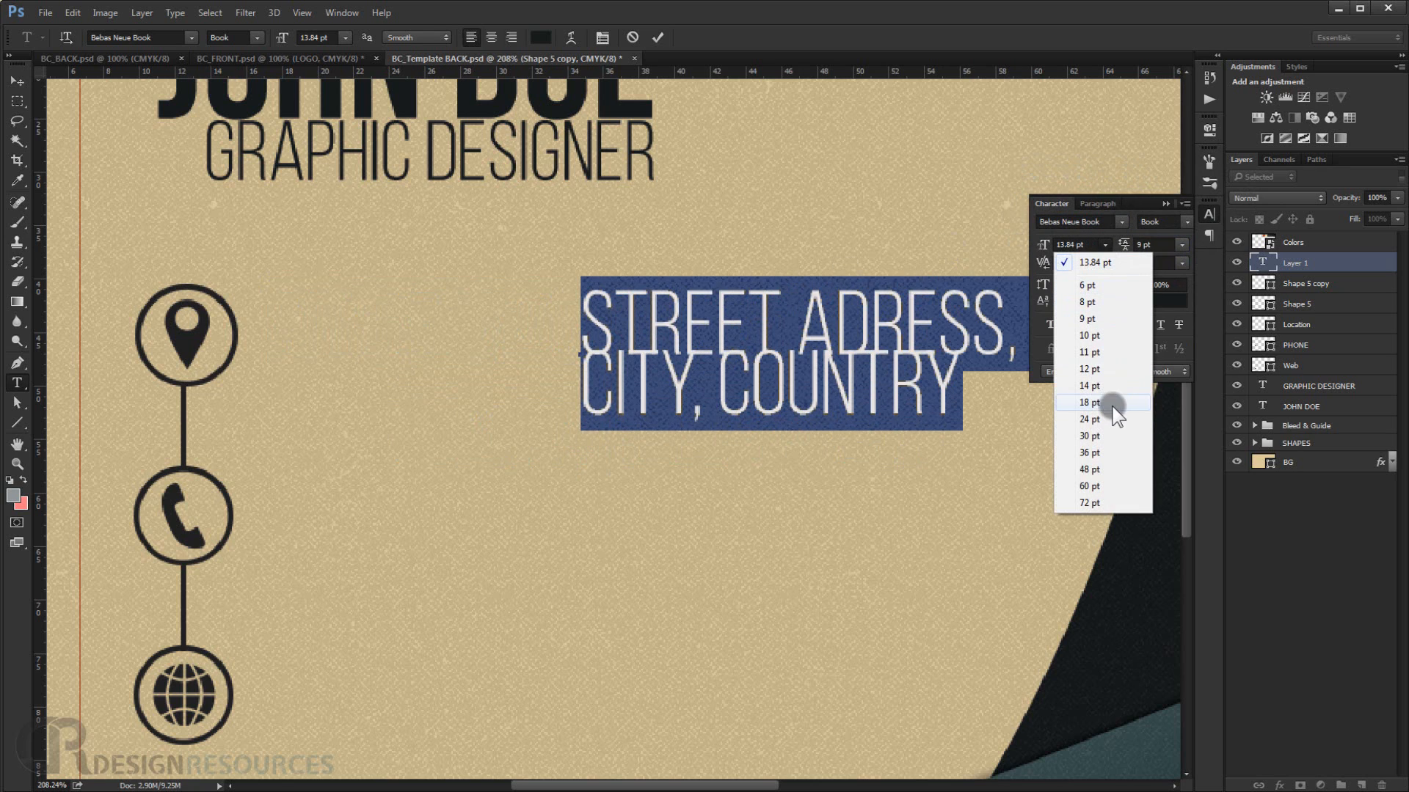
pyautogui.click(1100, 334)
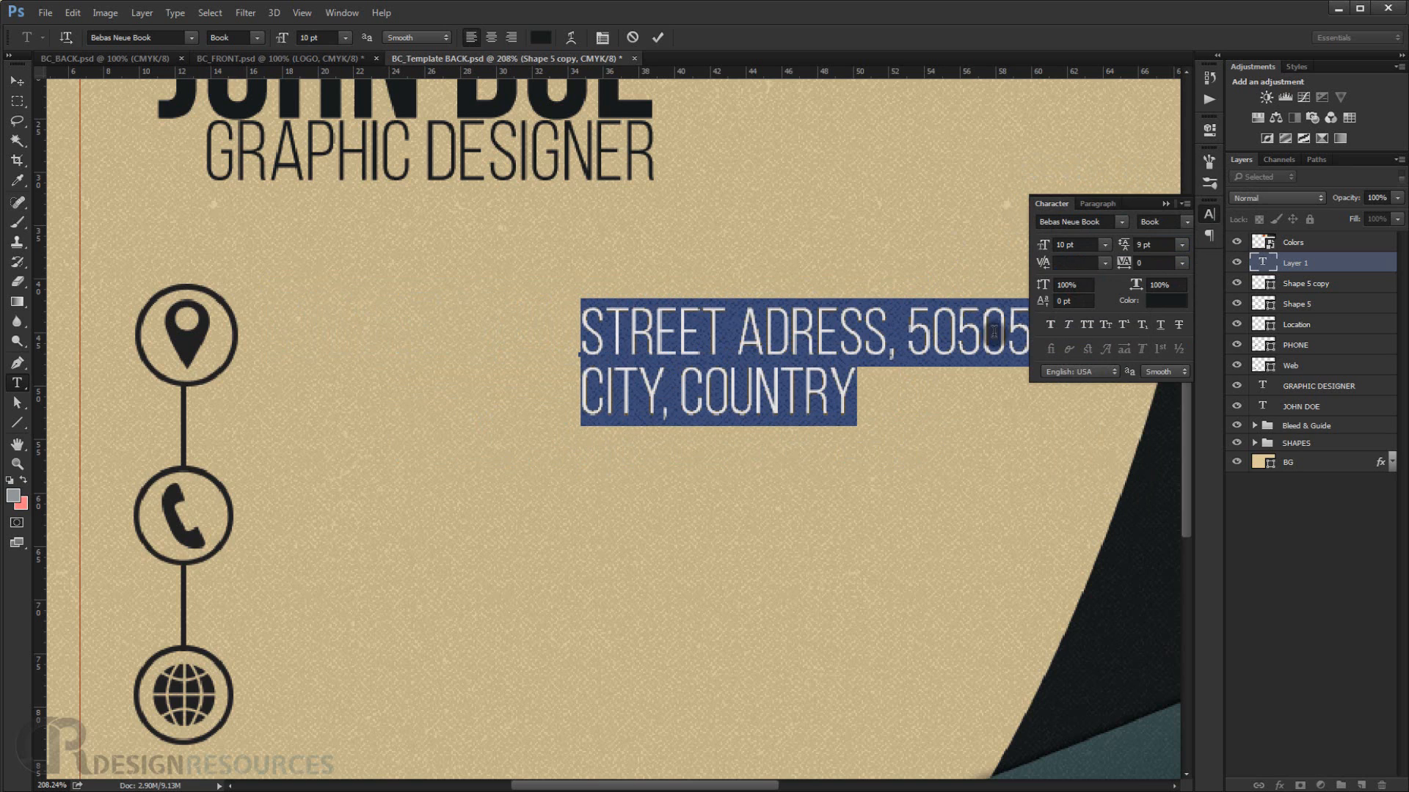
pyautogui.click(257, 37)
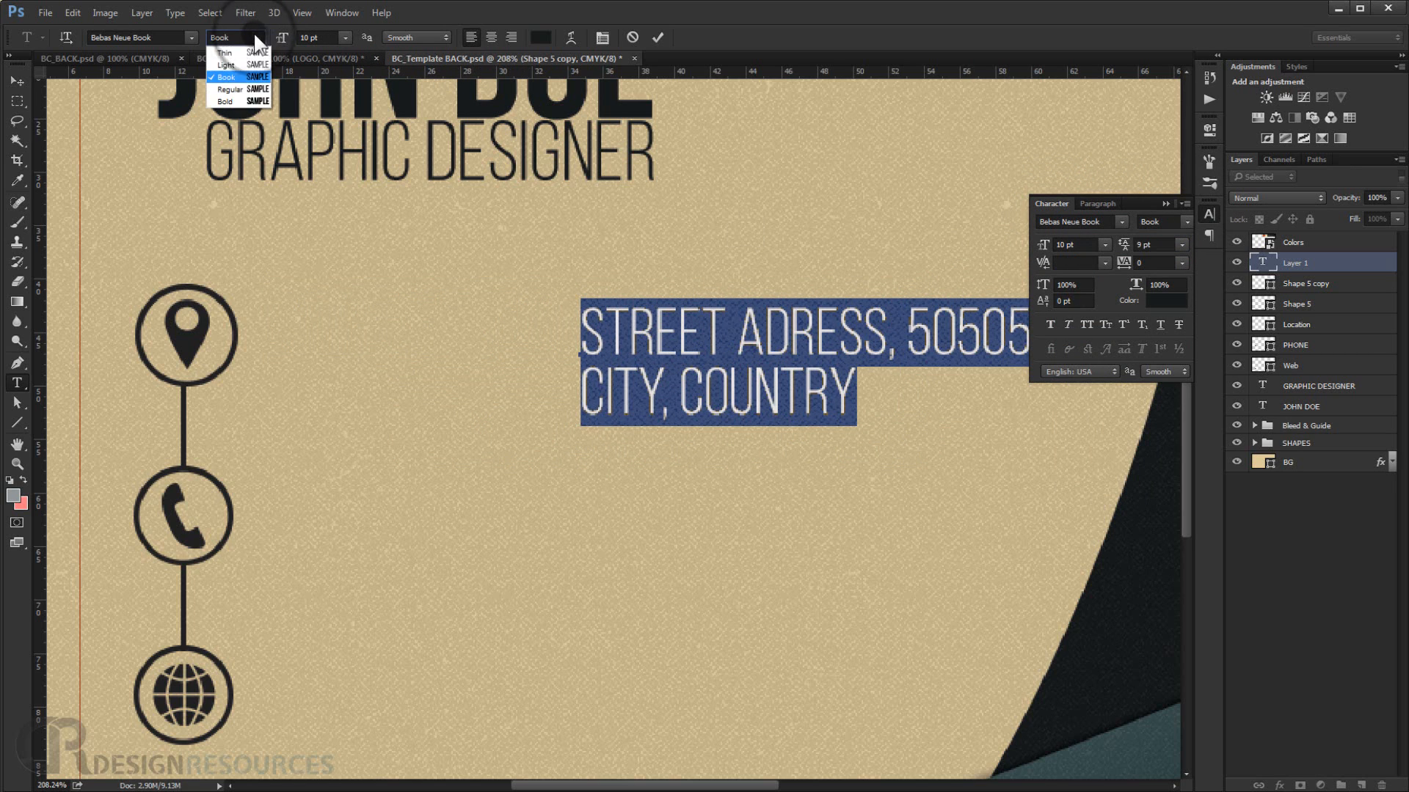
pyautogui.click(245, 83)
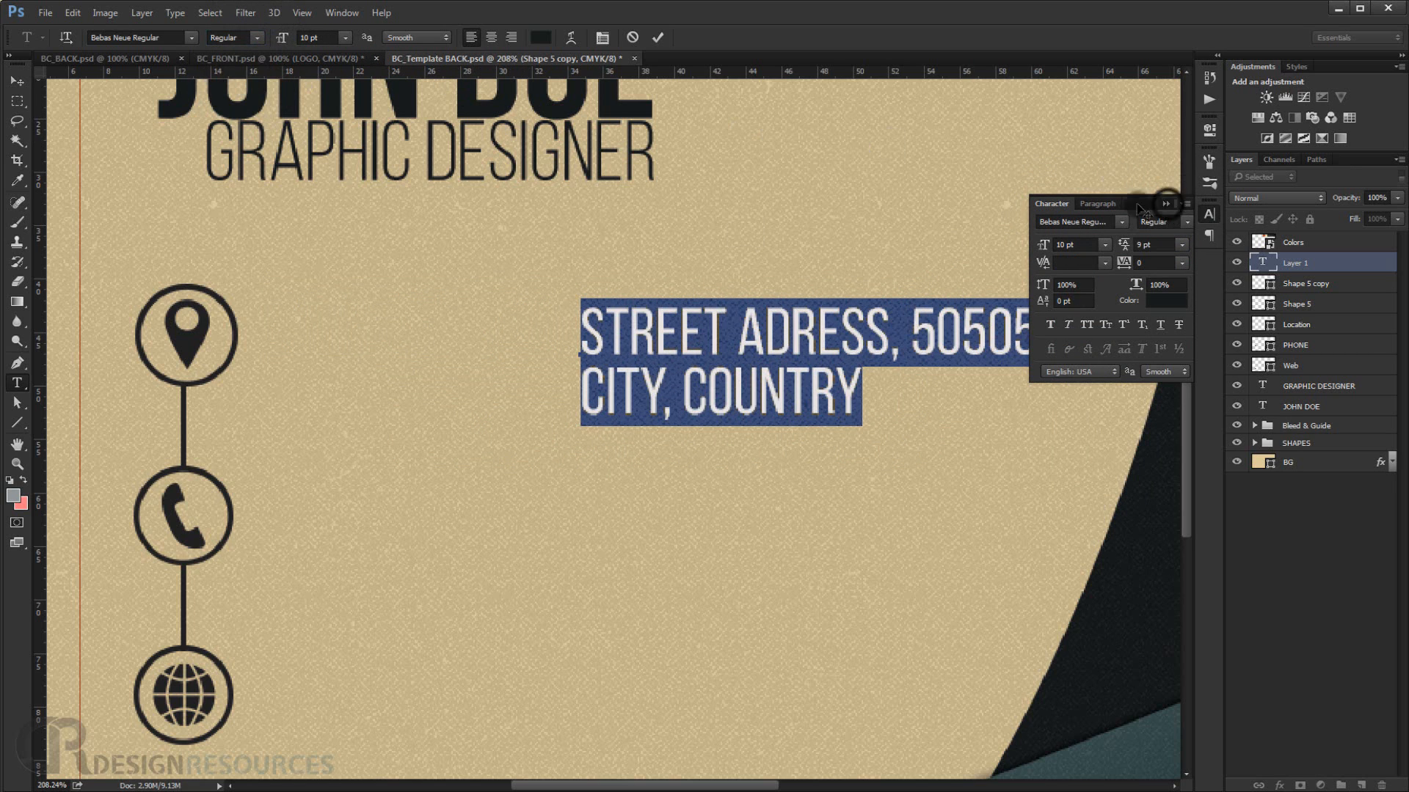
pyautogui.click(1166, 203)
# Move the address text block closer to the location icon.
pyautogui.click(17, 80)
pyautogui.moveTo(679, 349); pyautogui.dragTo(382, 320)
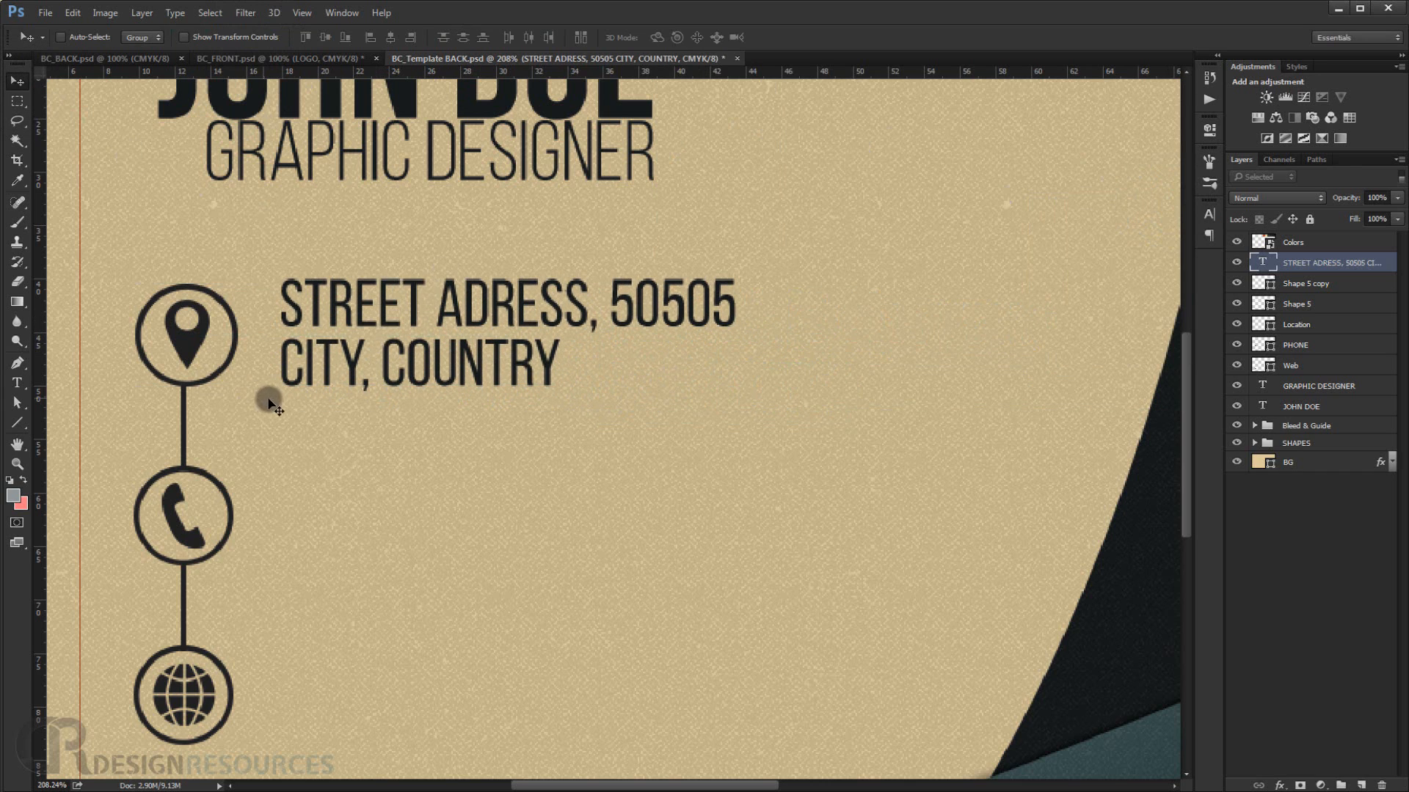
pyautogui.scroll(-5, 268, 396)
pyautogui.scroll(4, 389, 477)
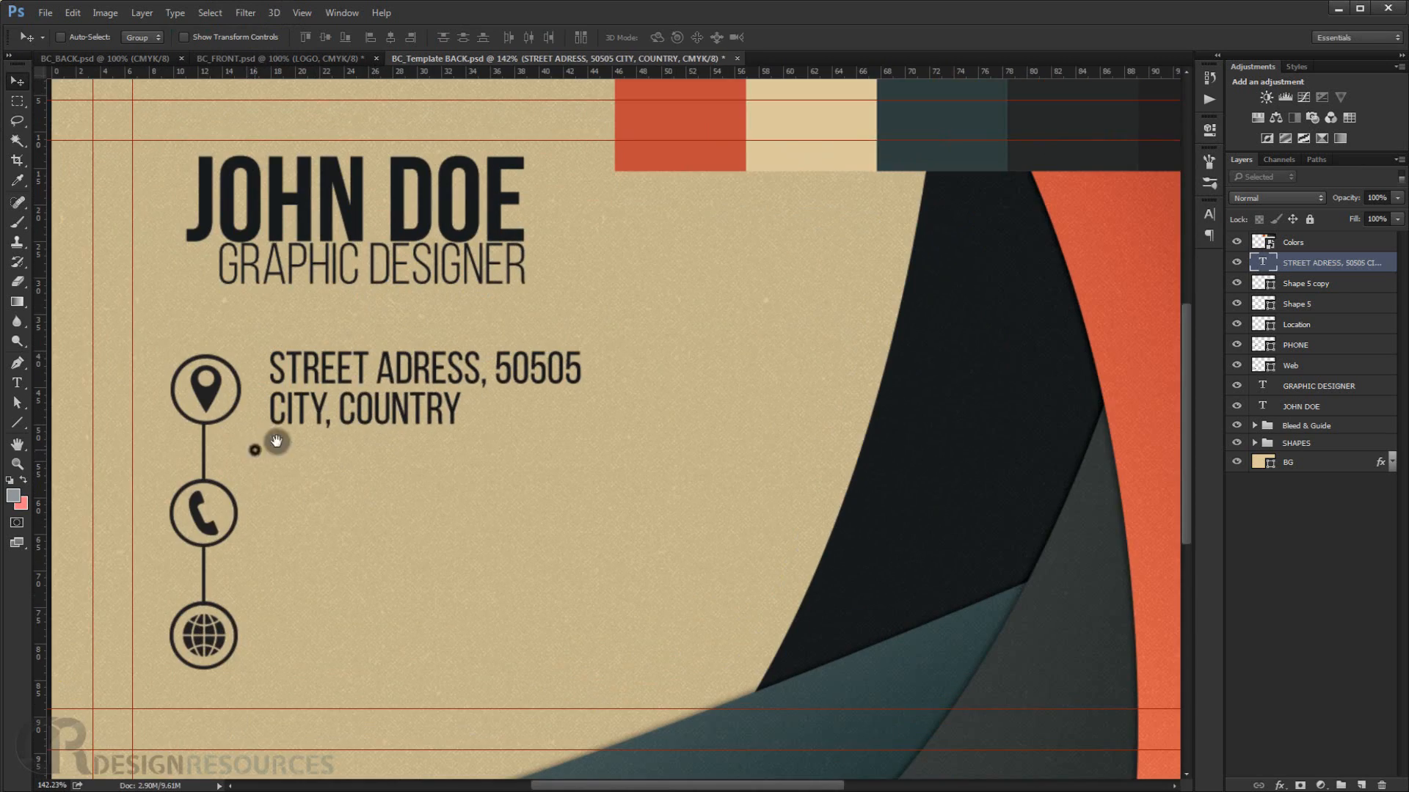
pyautogui.moveTo(274, 440); pyautogui.dragTo(366, 384)
pyautogui.scroll(2, 367, 383)
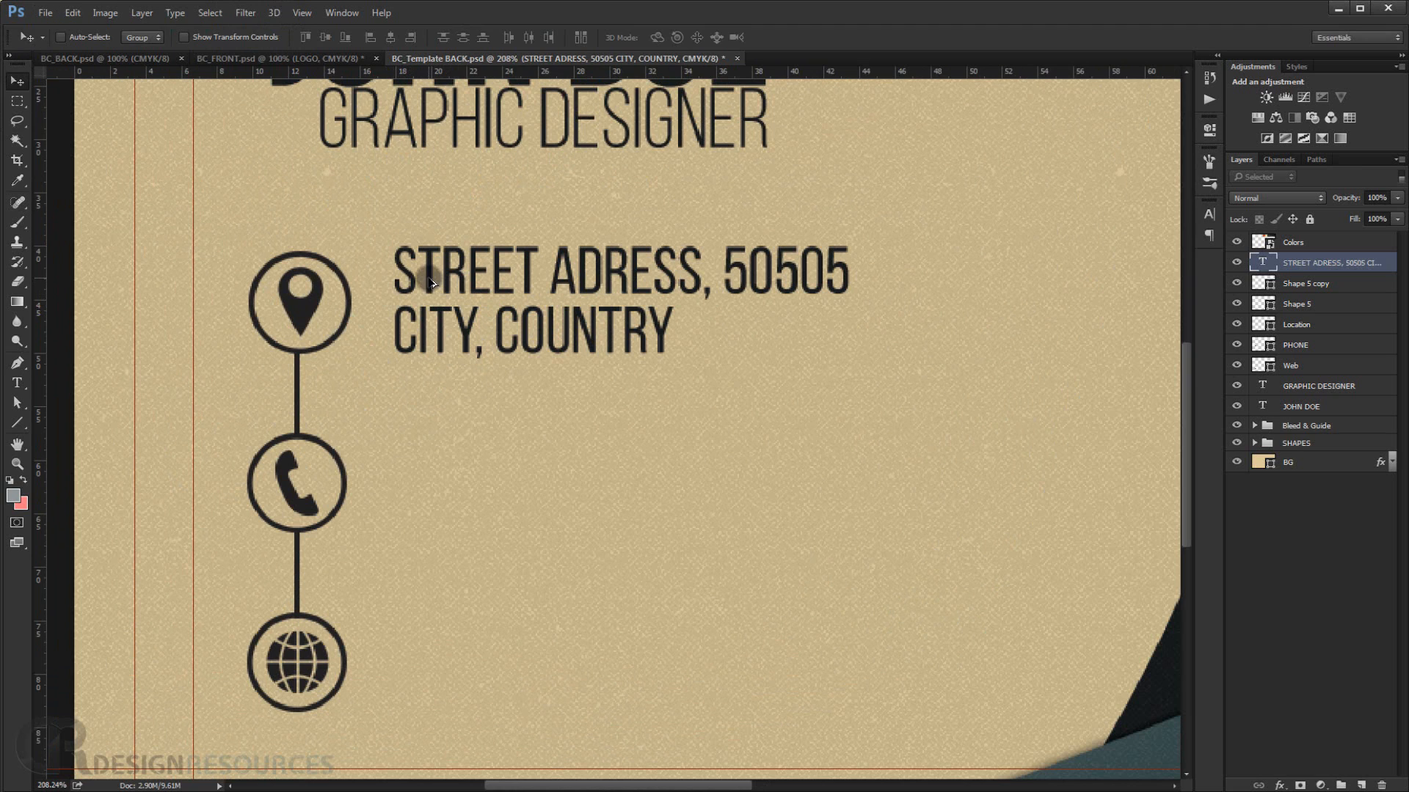
pyautogui.moveTo(434, 278); pyautogui.dragTo(434, 456)
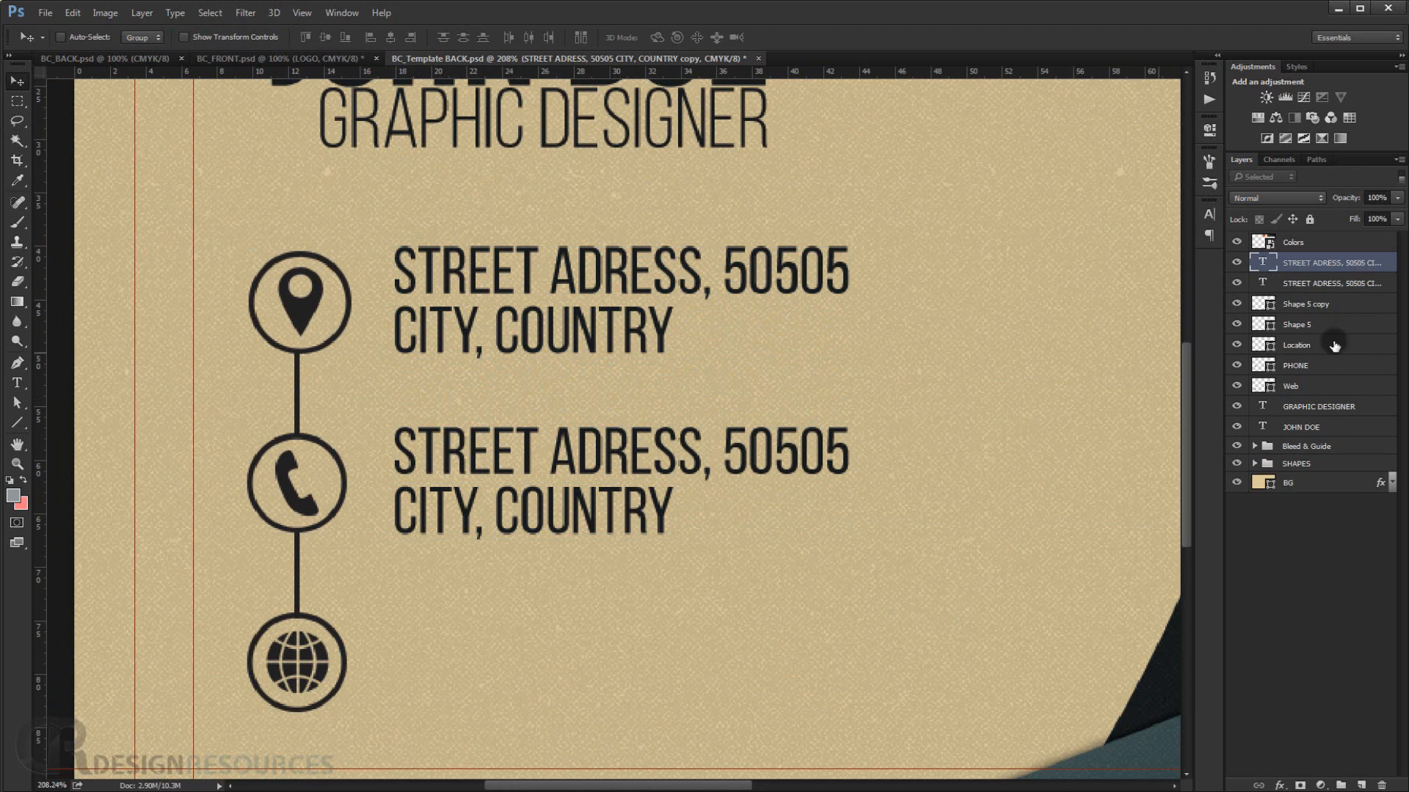
pyautogui.doubleClick(1262, 262)
pyautogui.moveTo(851, 451); pyautogui.dragTo(387, 462)
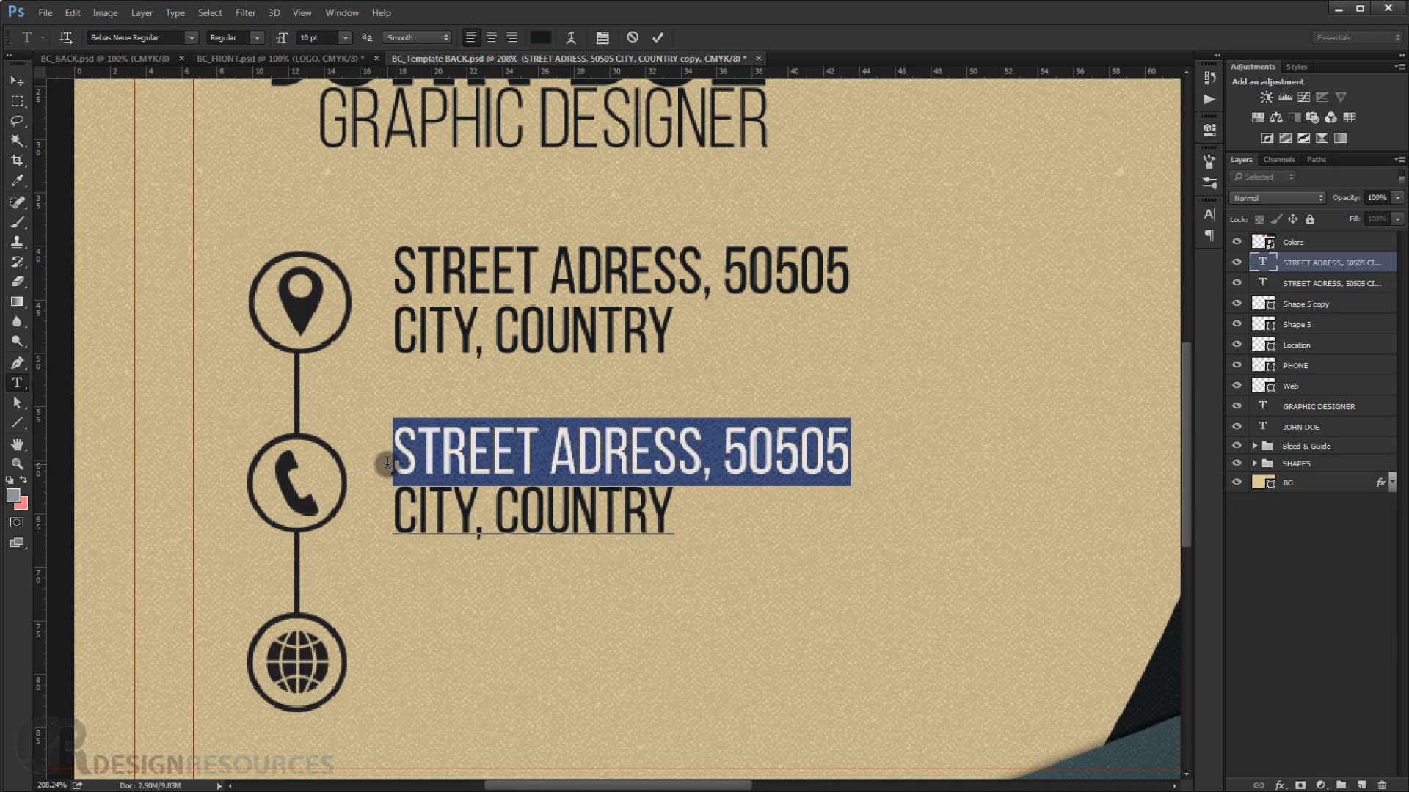
pyautogui.press('BackSpace')
pyautogui.write('+')
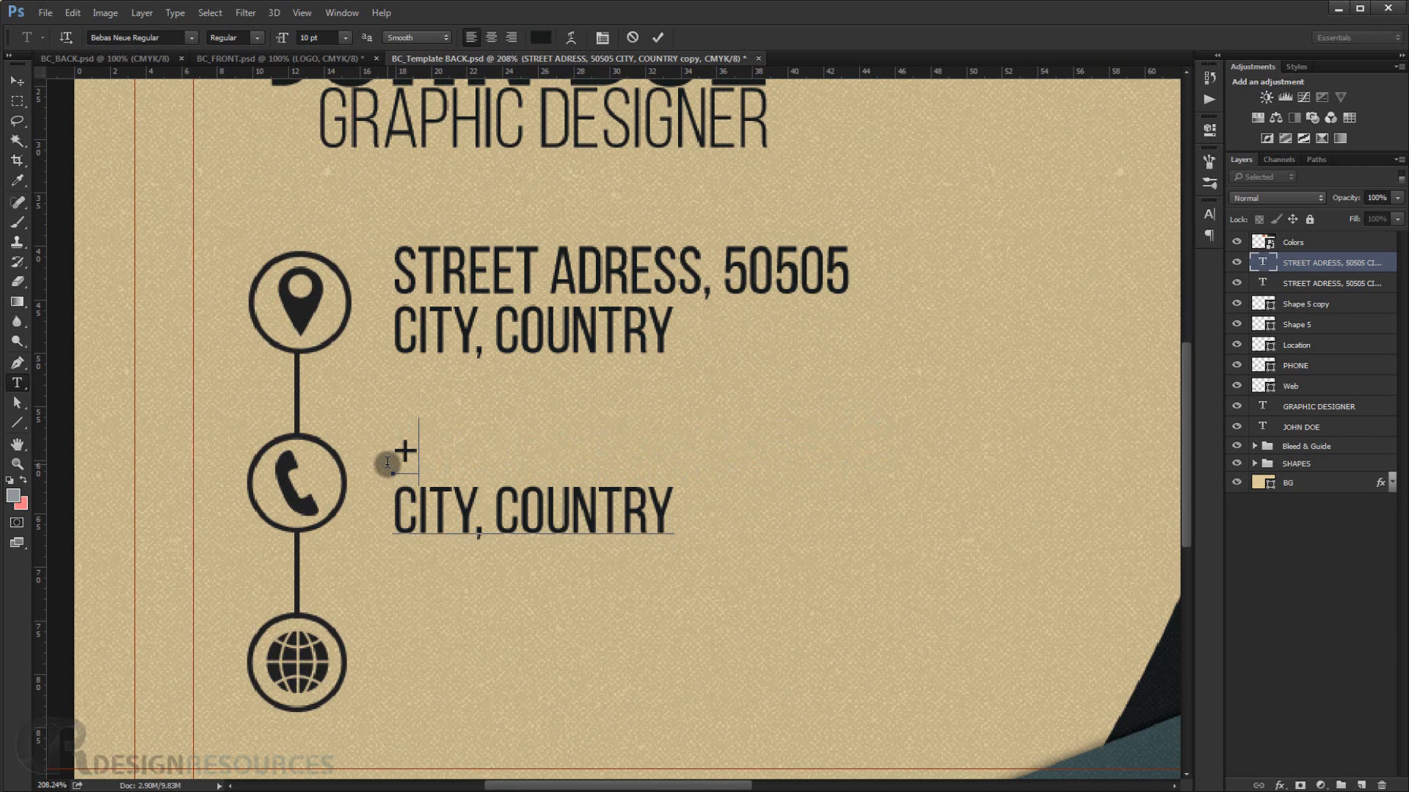
pyautogui.write('00 123')
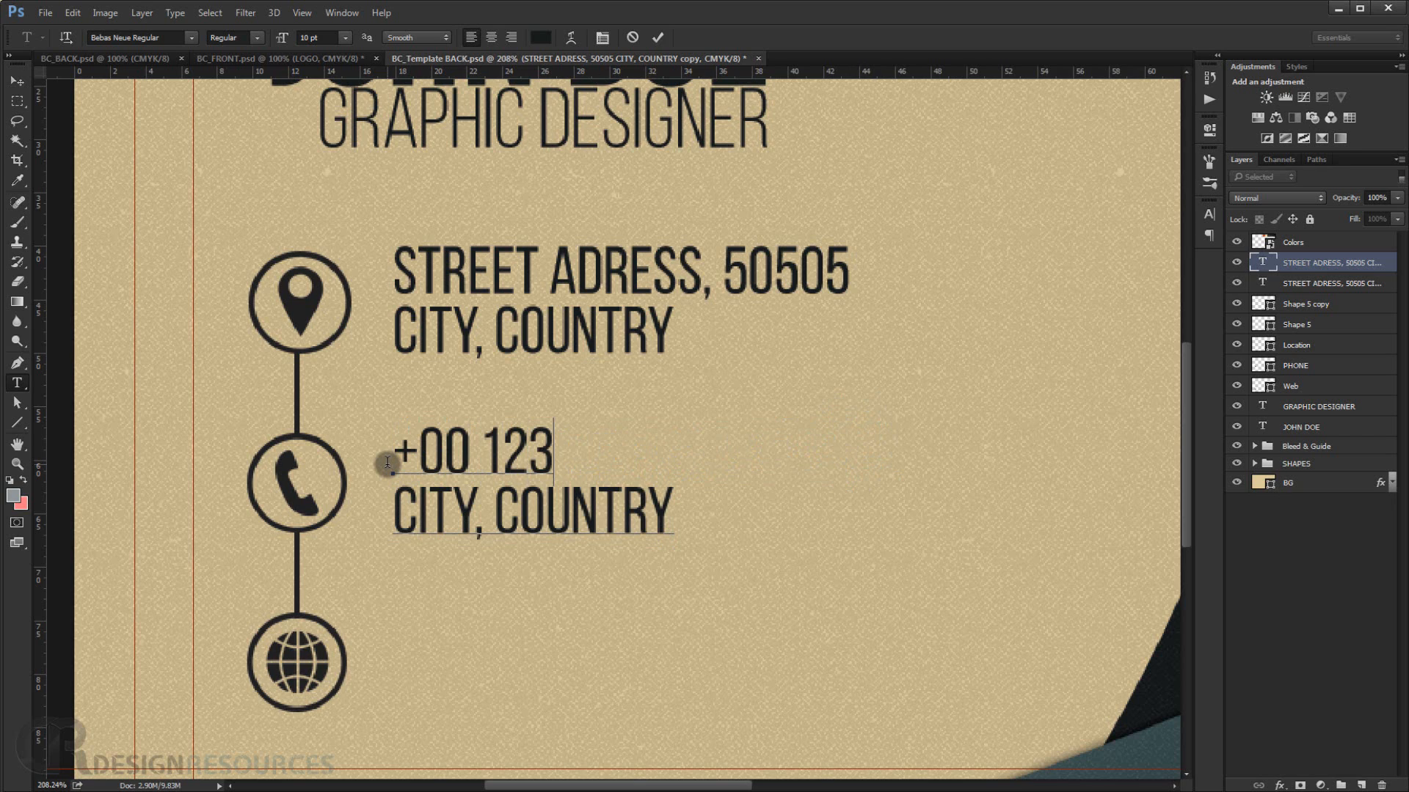
pyautogui.write(' 456')
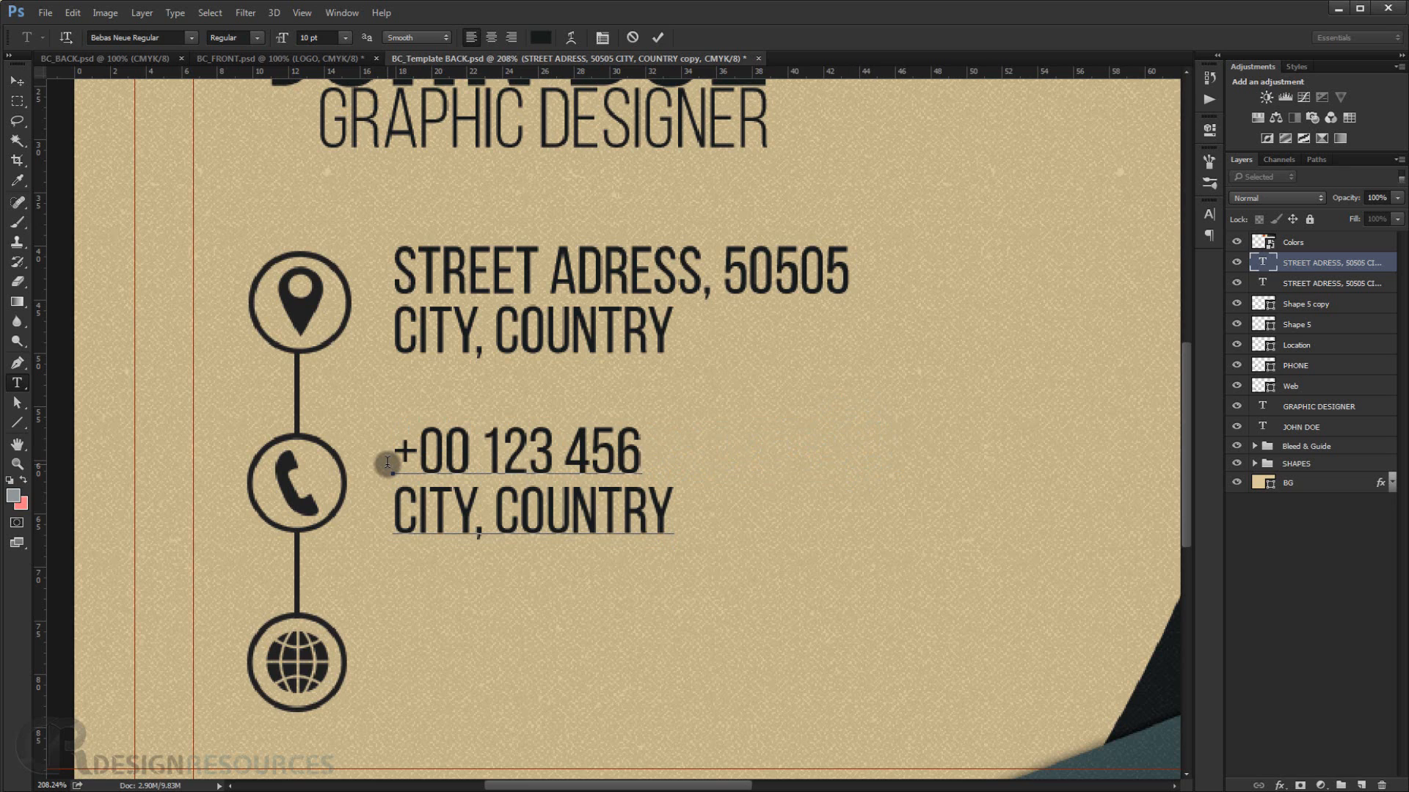
pyautogui.write(' 789')
pyautogui.doubleClick(670, 514)
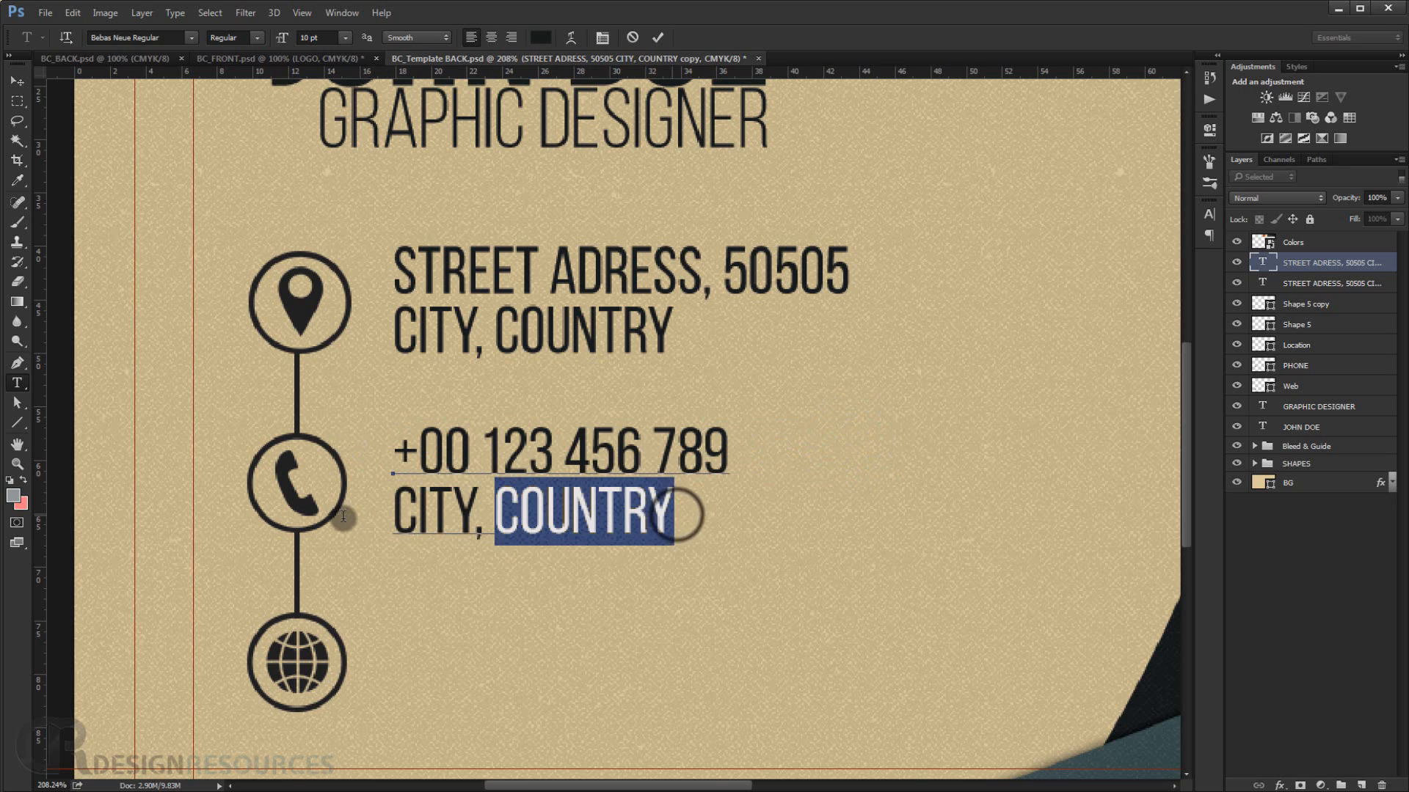
pyautogui.keyDown('shift'); pyautogui.click(340, 516); pyautogui.keyUp('shift')
pyautogui.write('+')
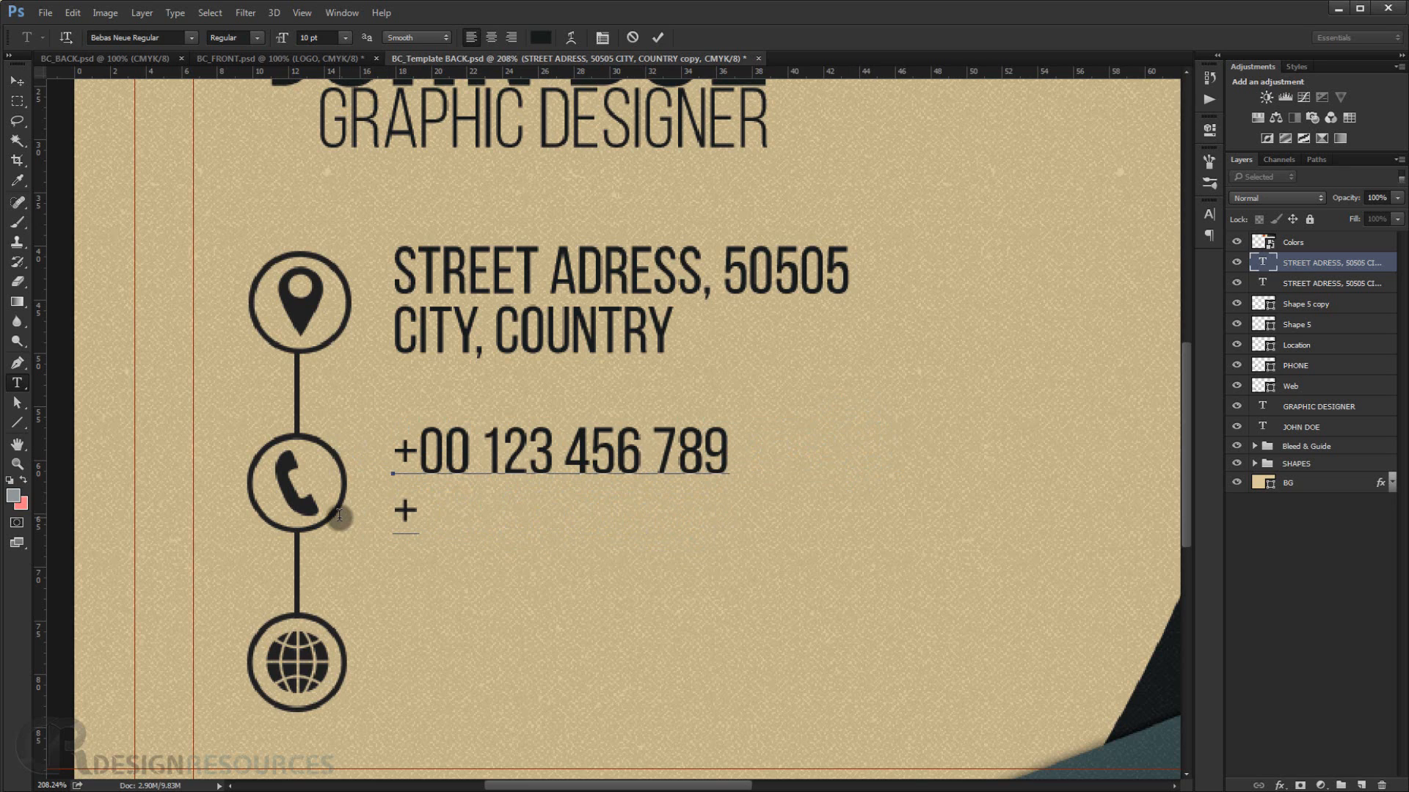
pyautogui.write('00')
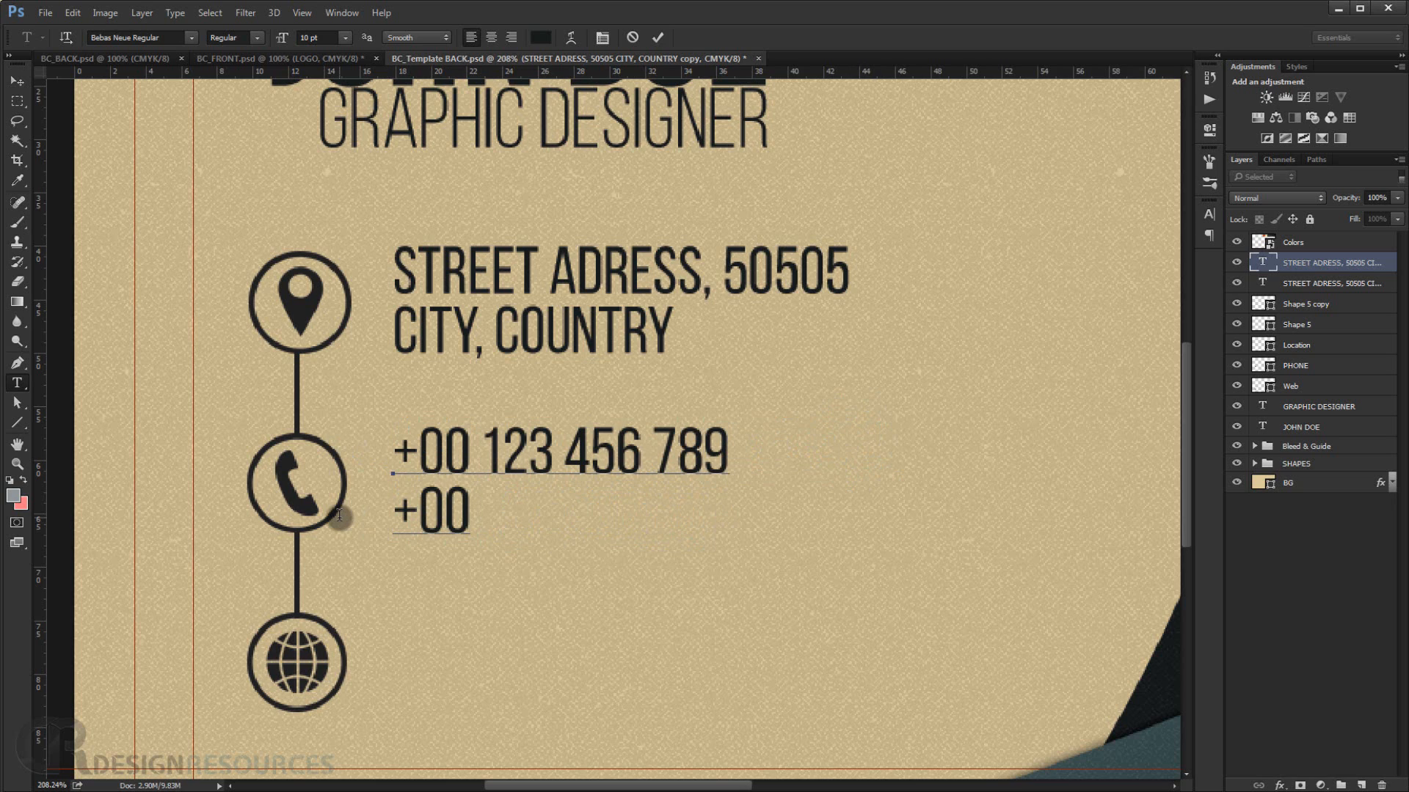
pyautogui.write(' 987')
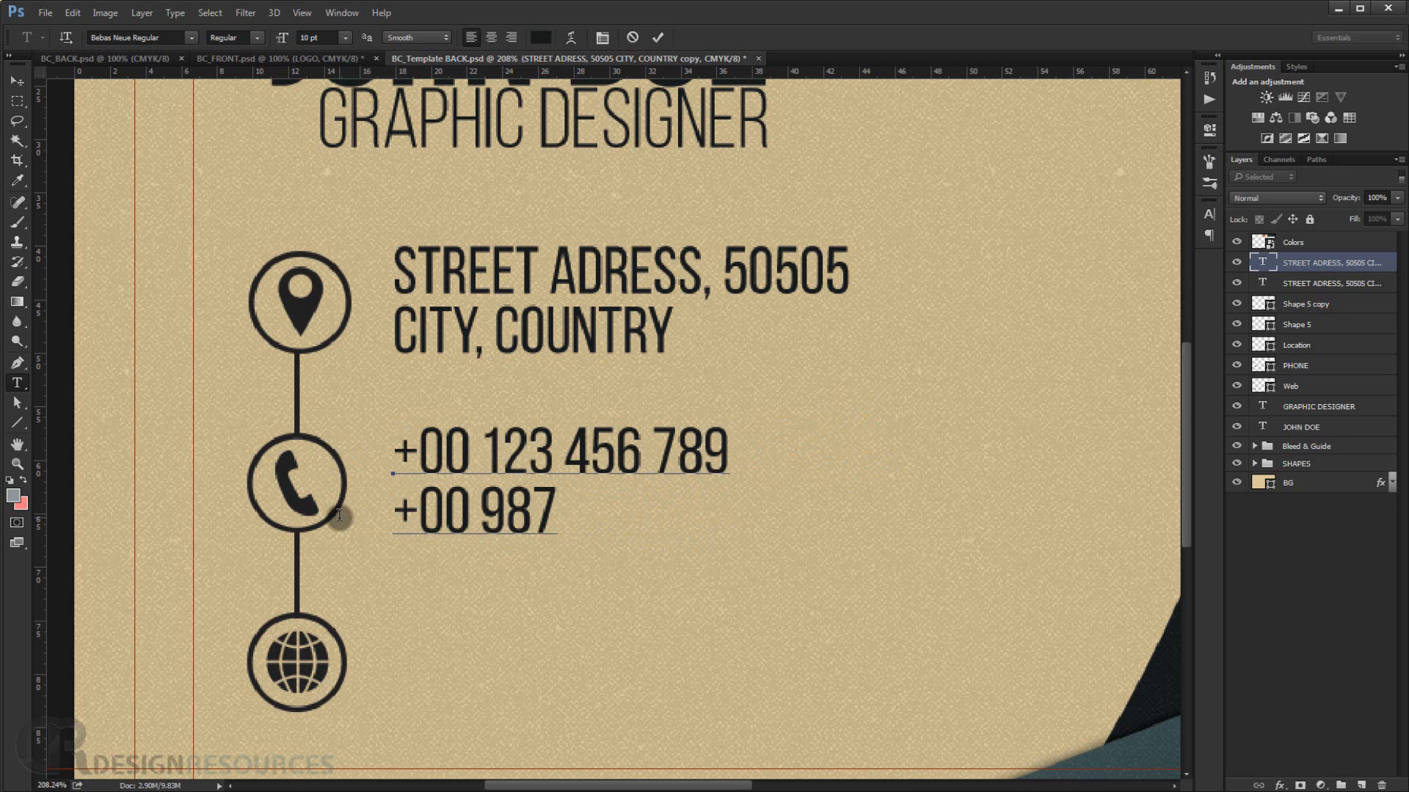
pyautogui.write('0456')
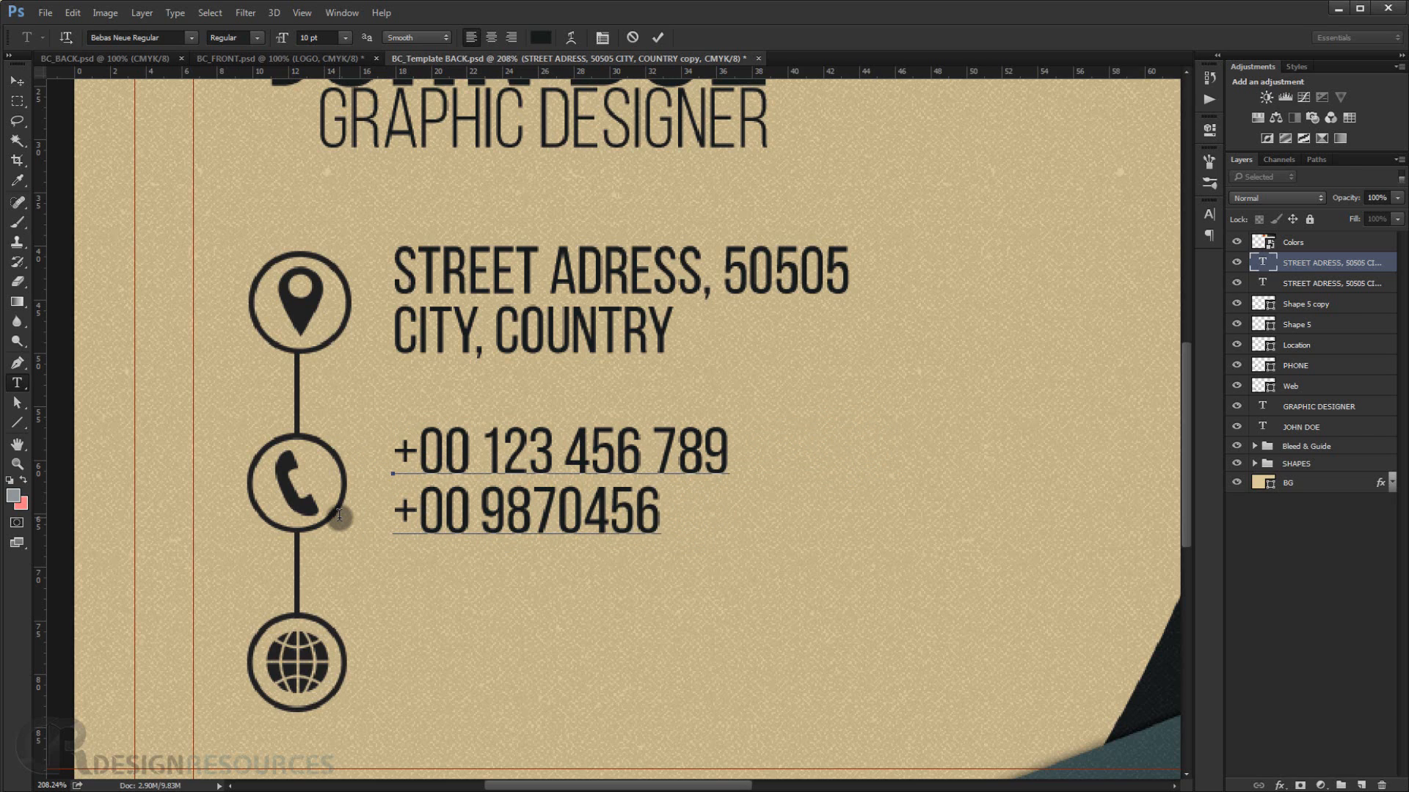
pyautogui.write('321')
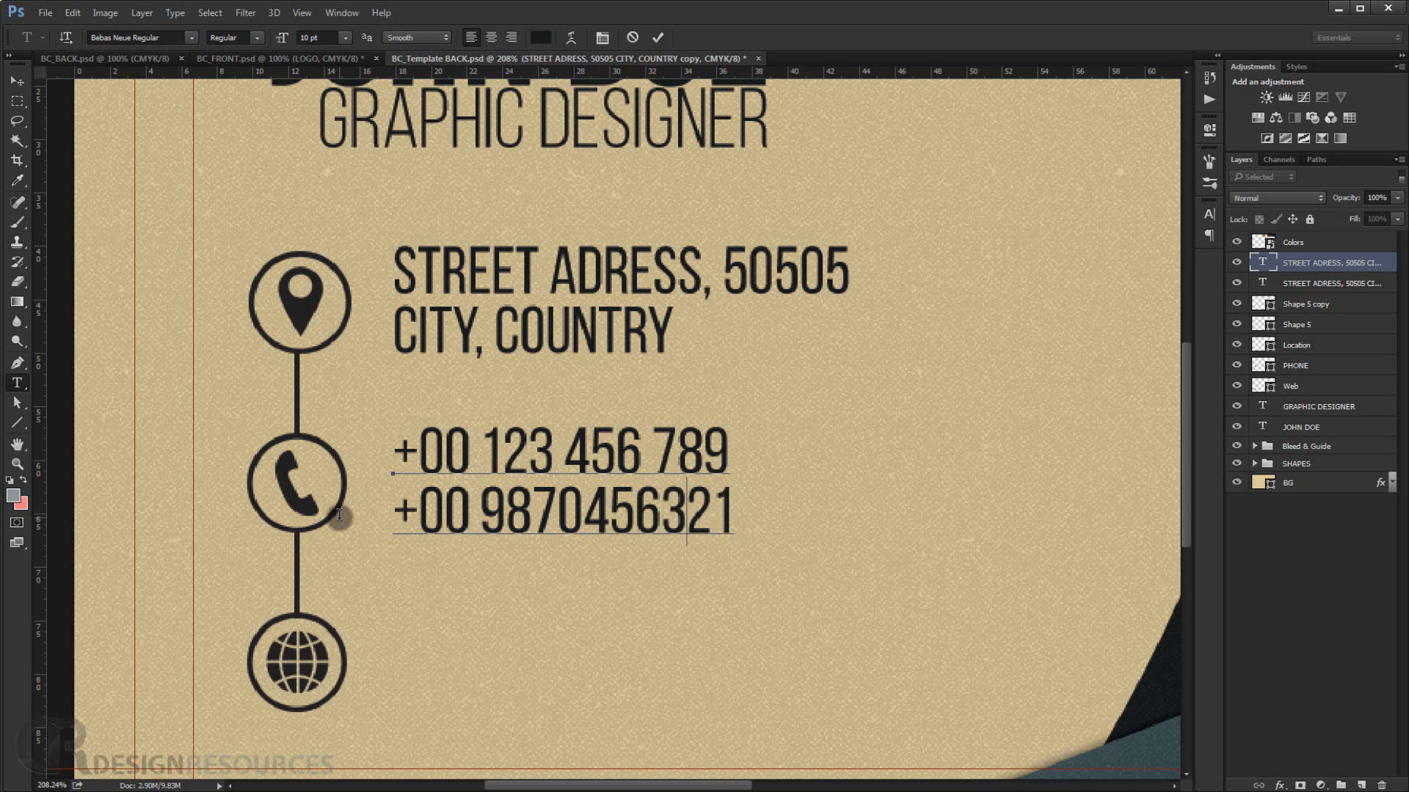
pyautogui.press('Left')
pyautogui.press('Left')
pyautogui.press('Left')
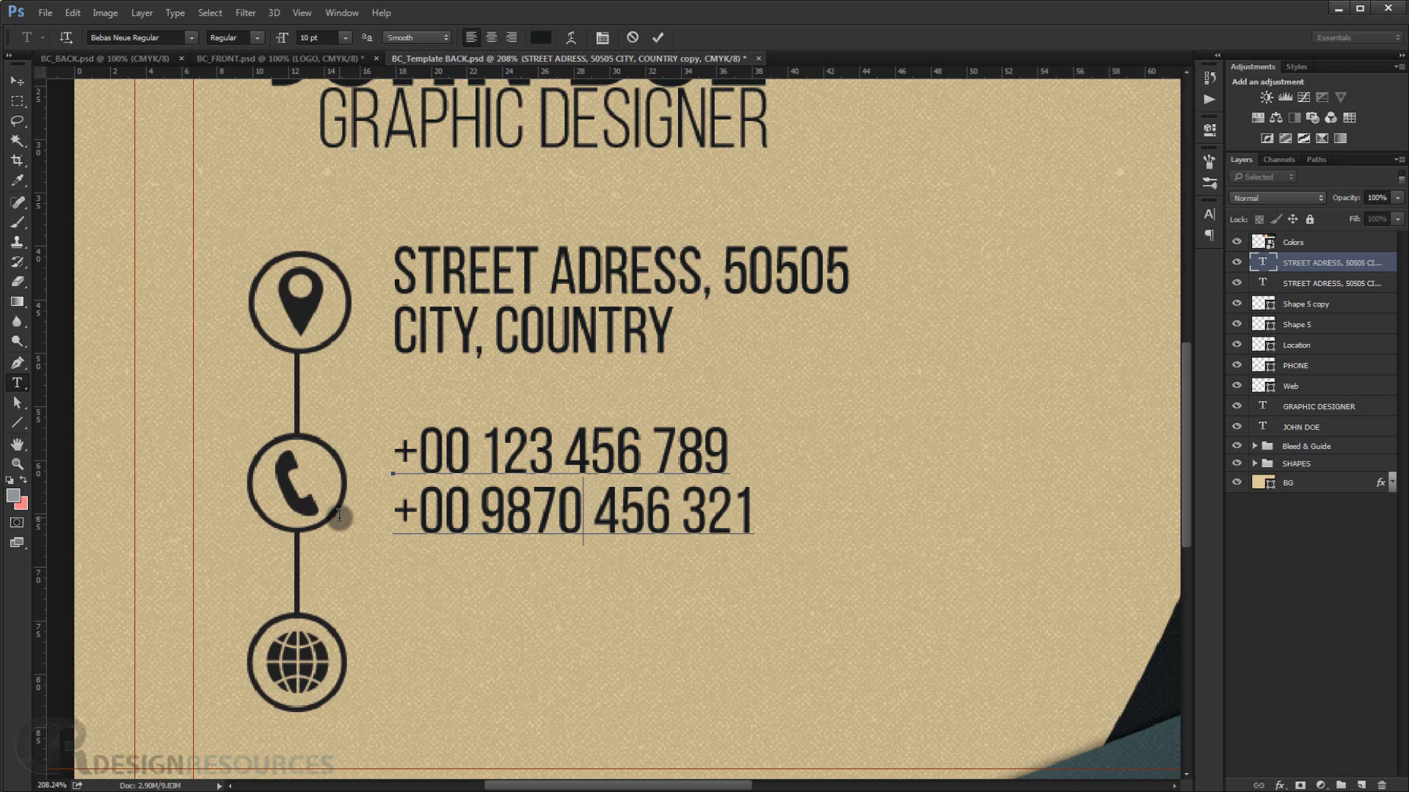
pyautogui.press('BackSpace')
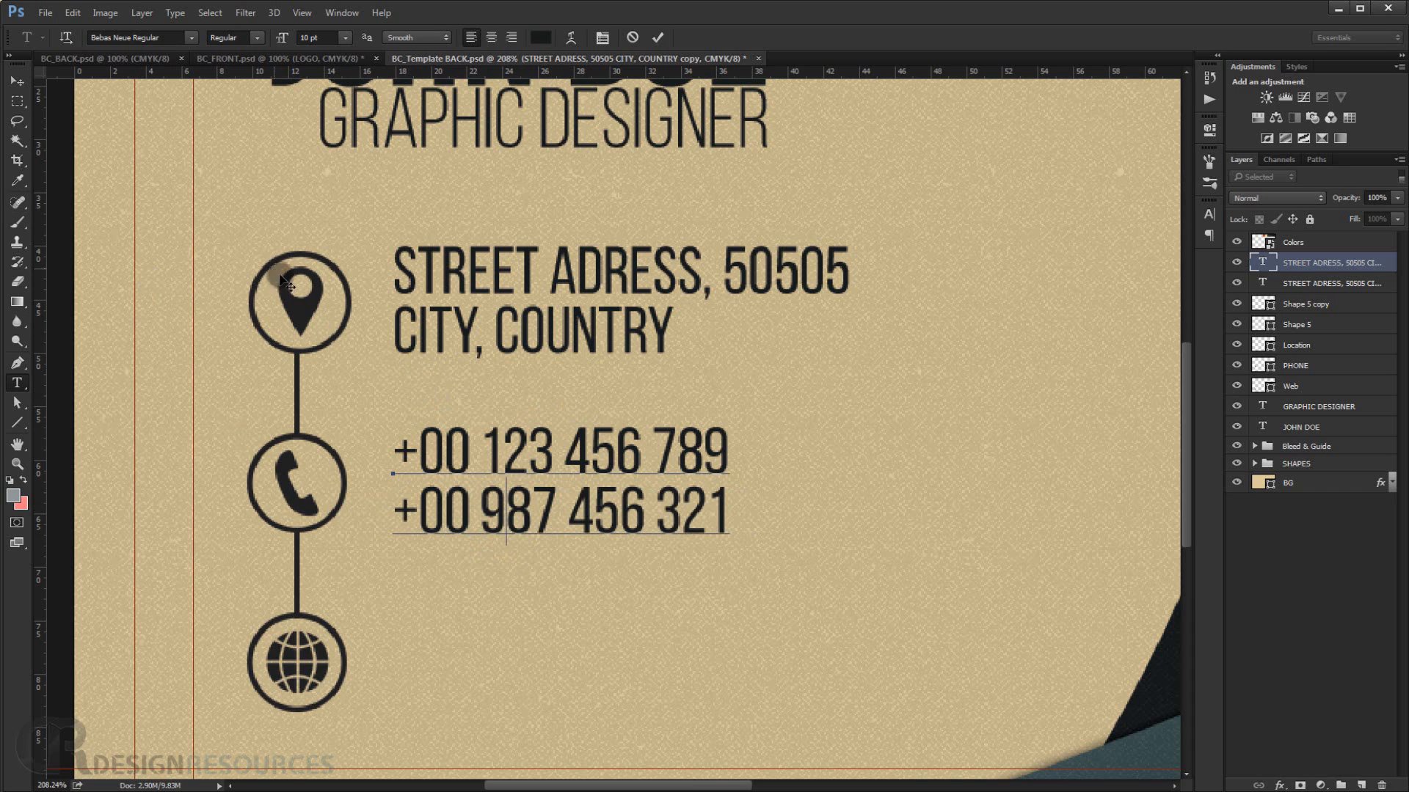
# Commit the phone number text and adjust its position beside the phone icon.
pyautogui.click(20, 75)
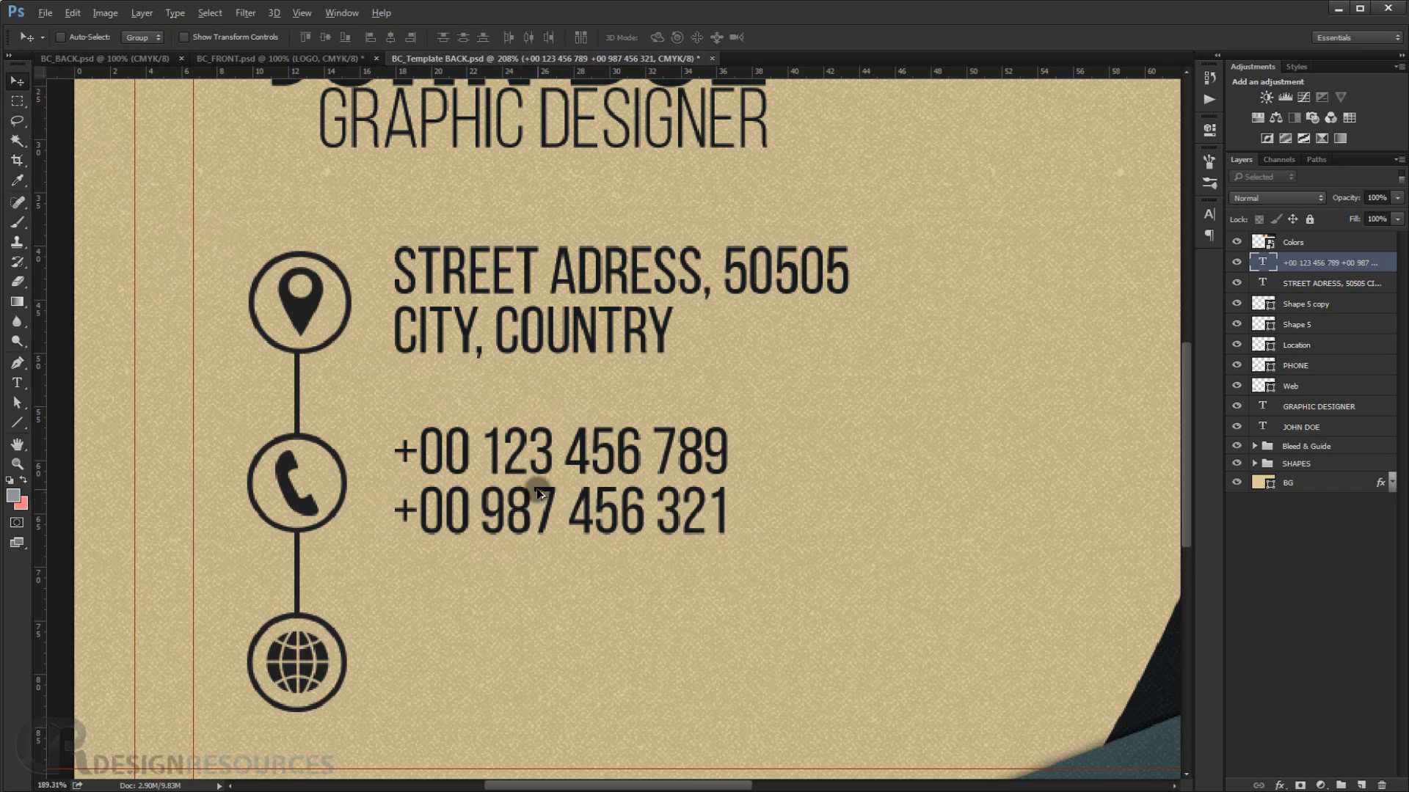
pyautogui.scroll(-9, 538, 492)
pyautogui.scroll(10, 431, 532)
pyautogui.moveTo(334, 504); pyautogui.dragTo(403, 464)
pyautogui.scroll(-4, 401, 464)
pyautogui.scroll(3, 342, 525)
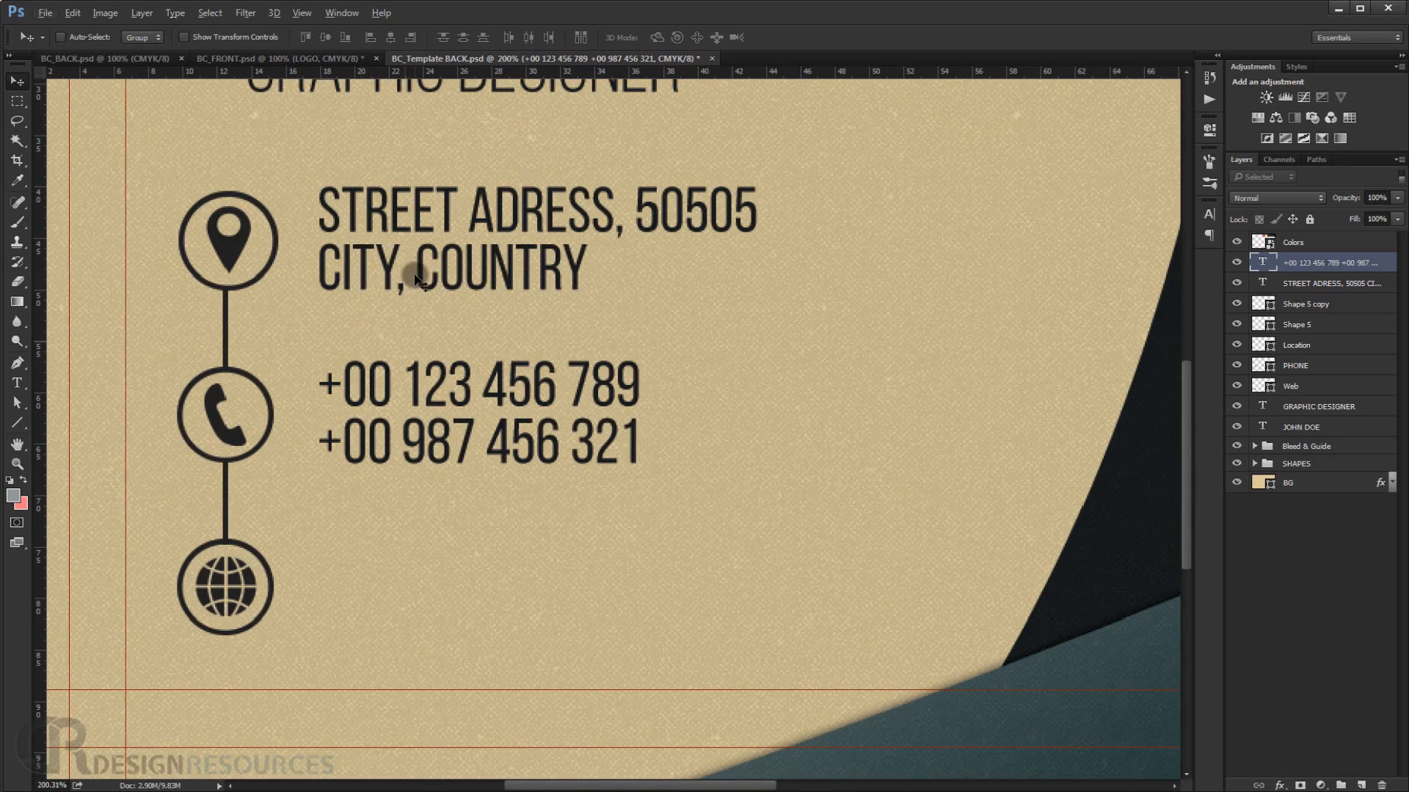
pyautogui.click(1356, 283)
pyautogui.moveTo(480, 266); pyautogui.dragTo(462, 609)
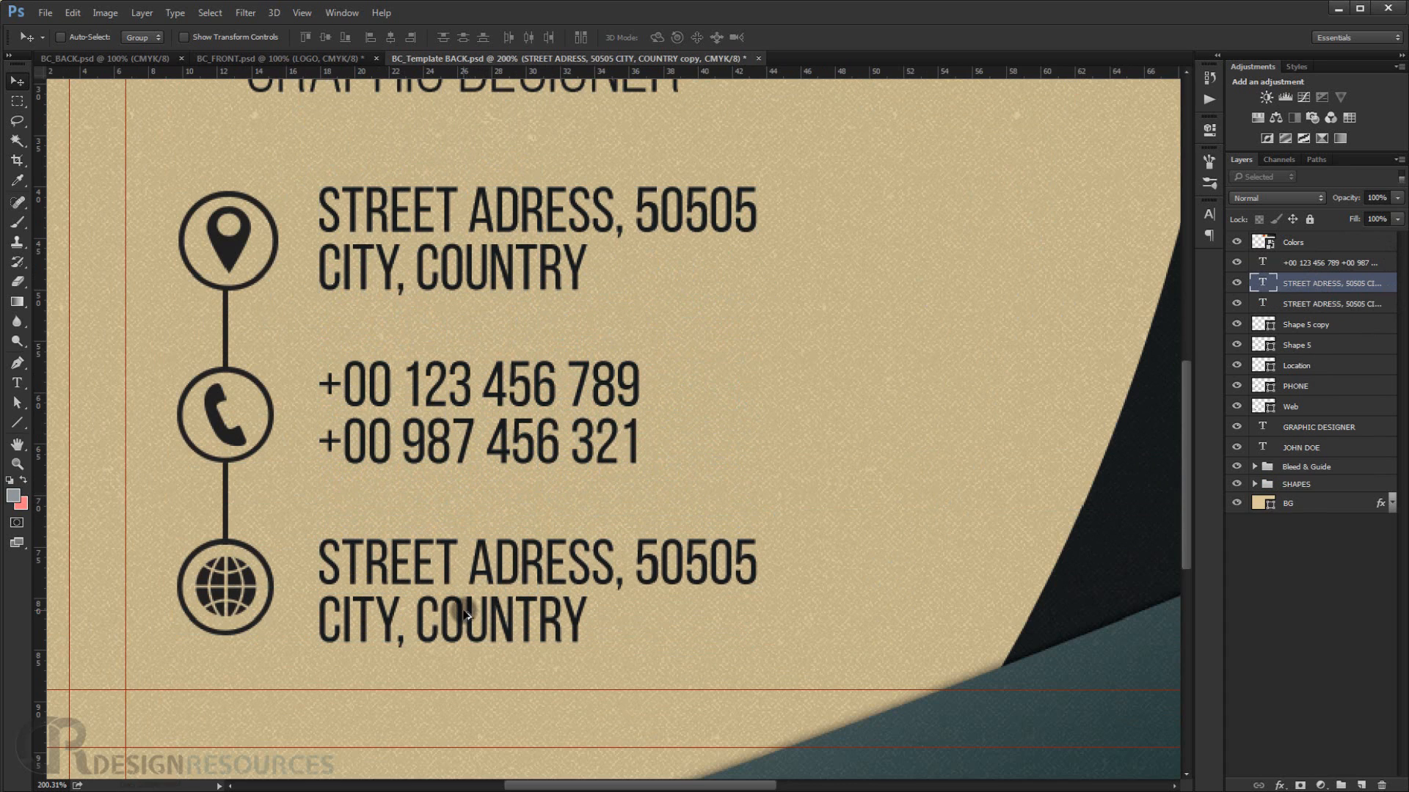
pyautogui.doubleClick(1258, 291)
pyautogui.moveTo(763, 559); pyautogui.dragTo(233, 572)
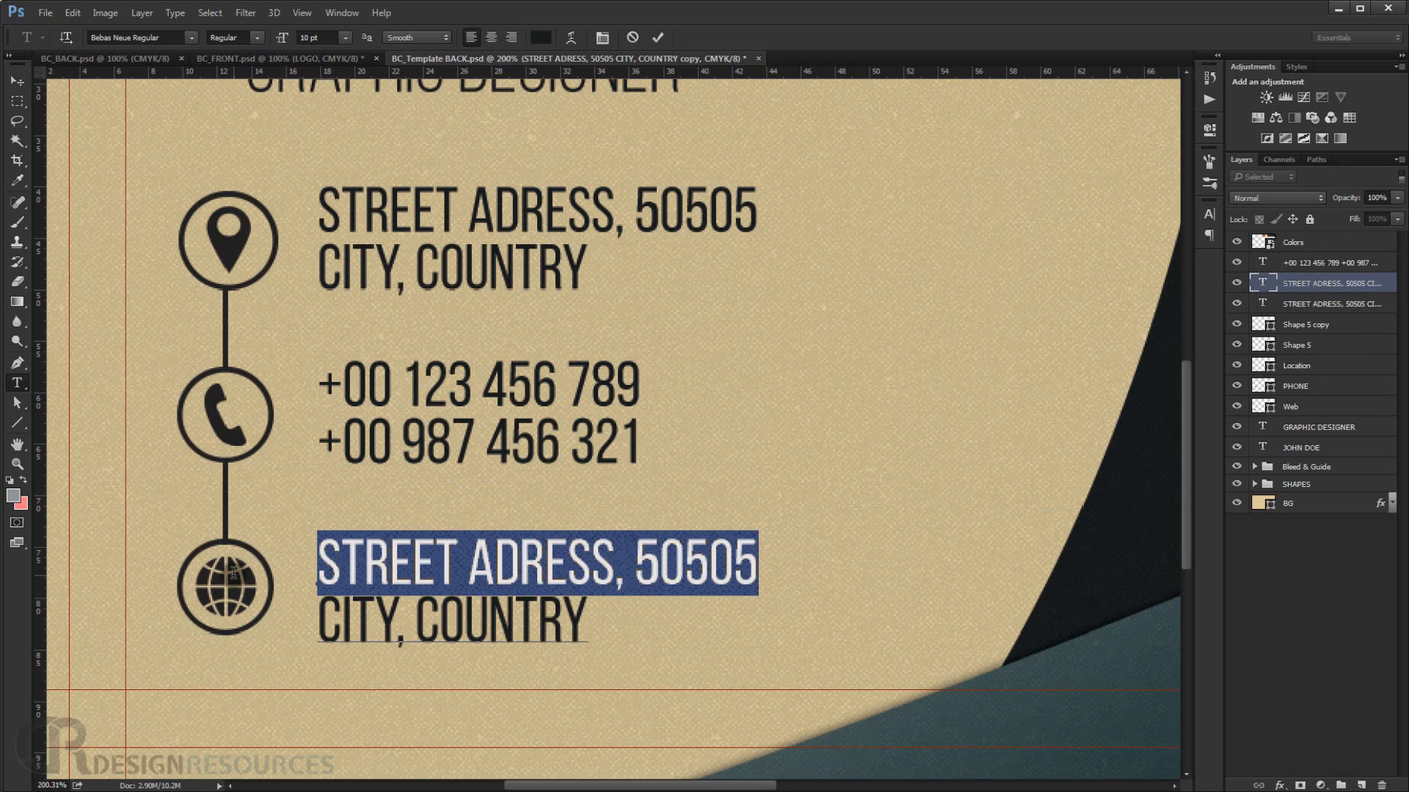
pyautogui.write('YOUR')
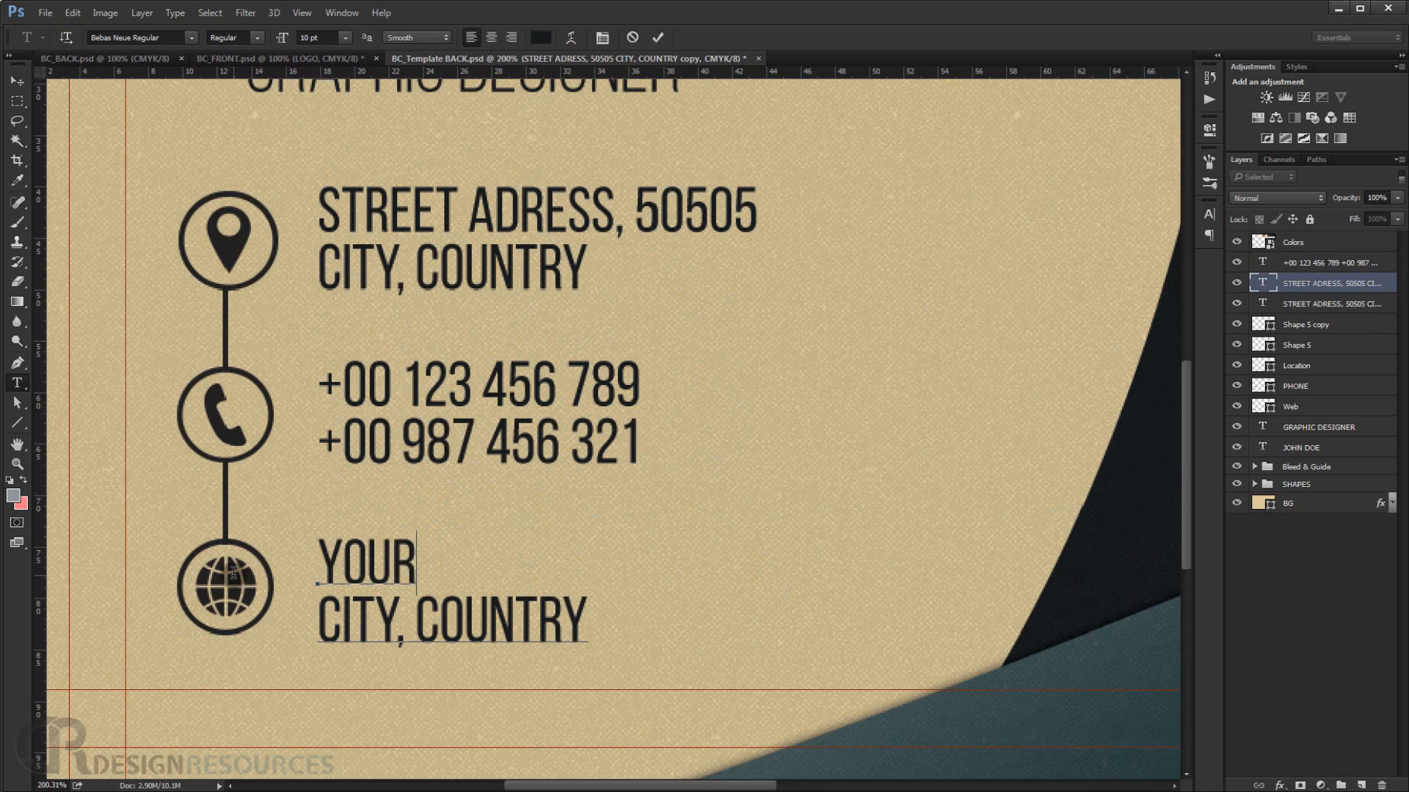
pyautogui.write('@')
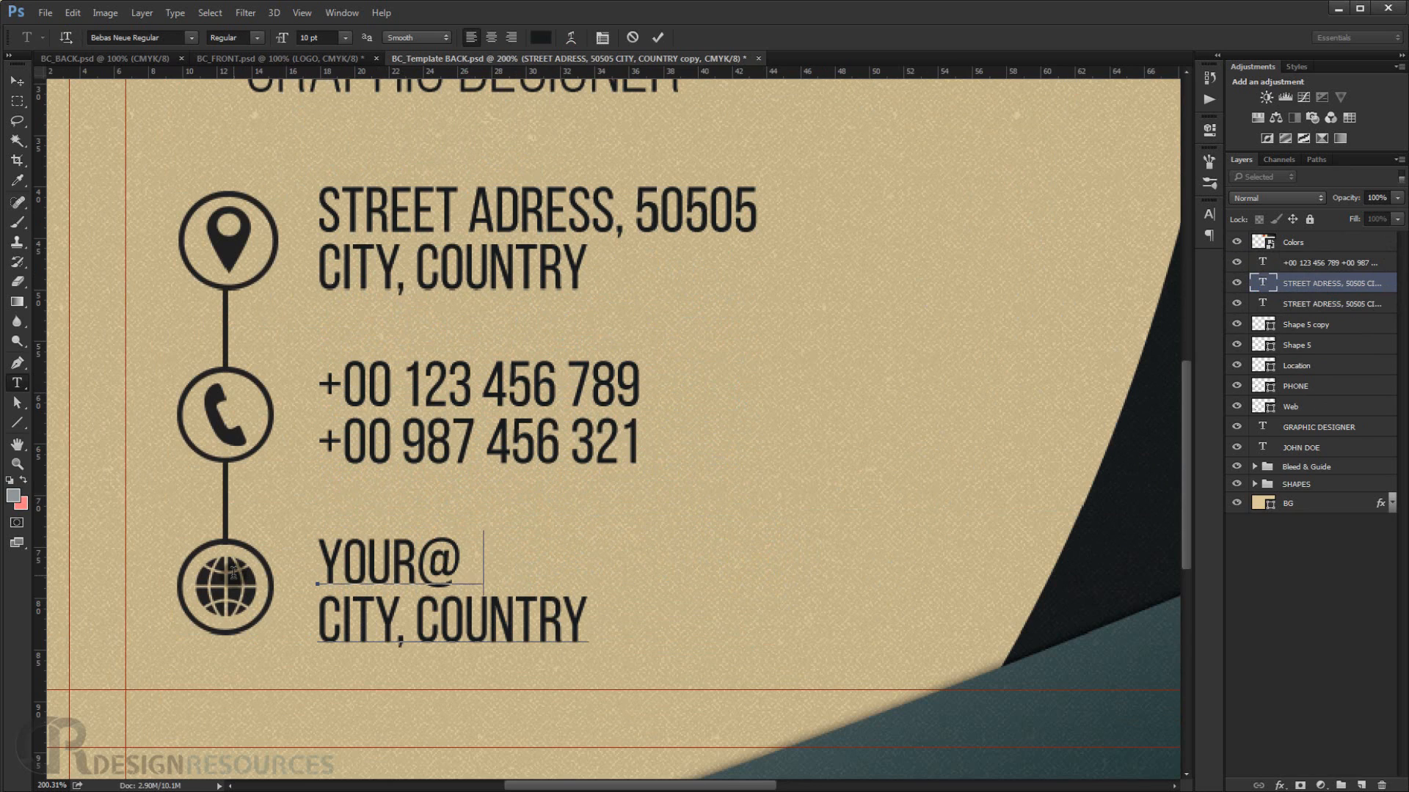
pyautogui.write('EMAI')
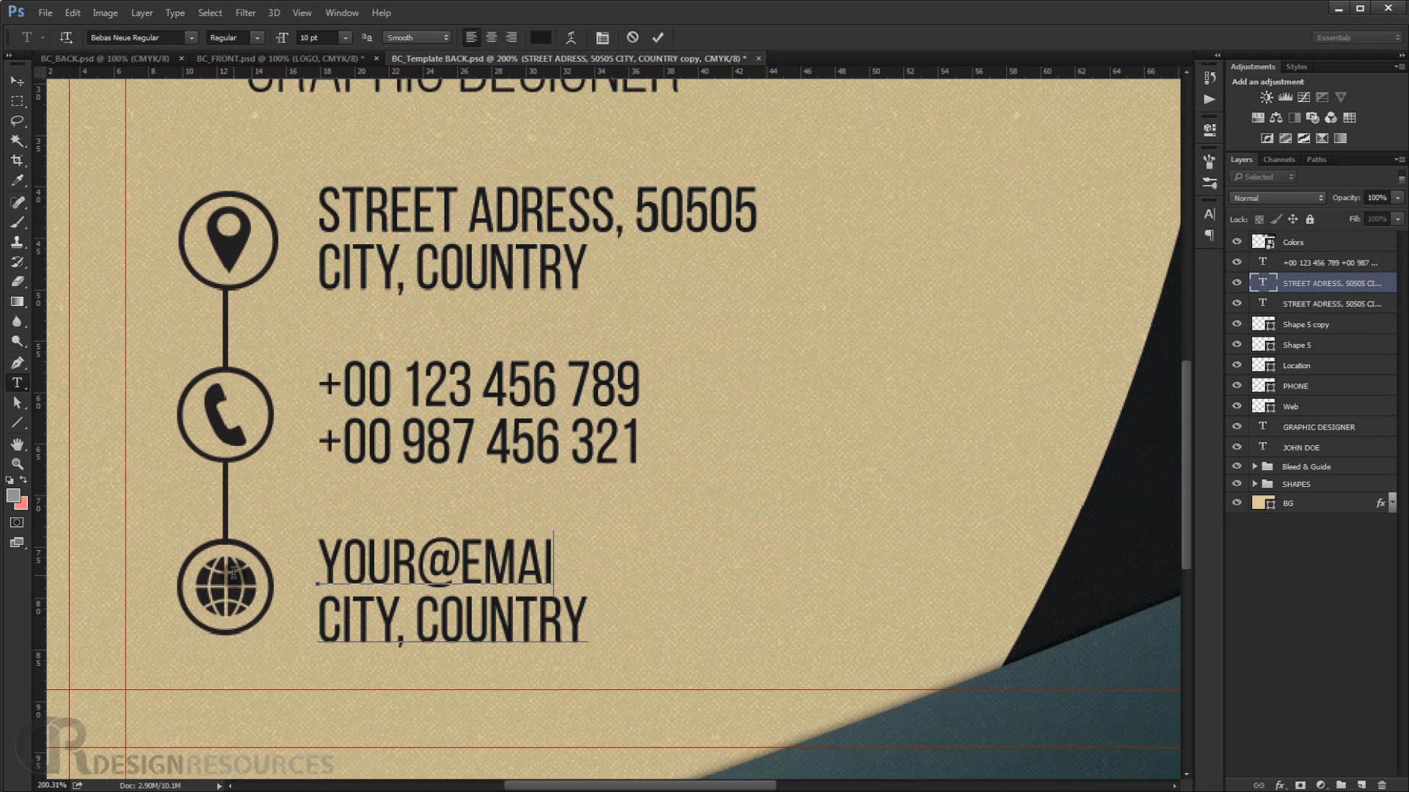
pyautogui.write('L.COM')
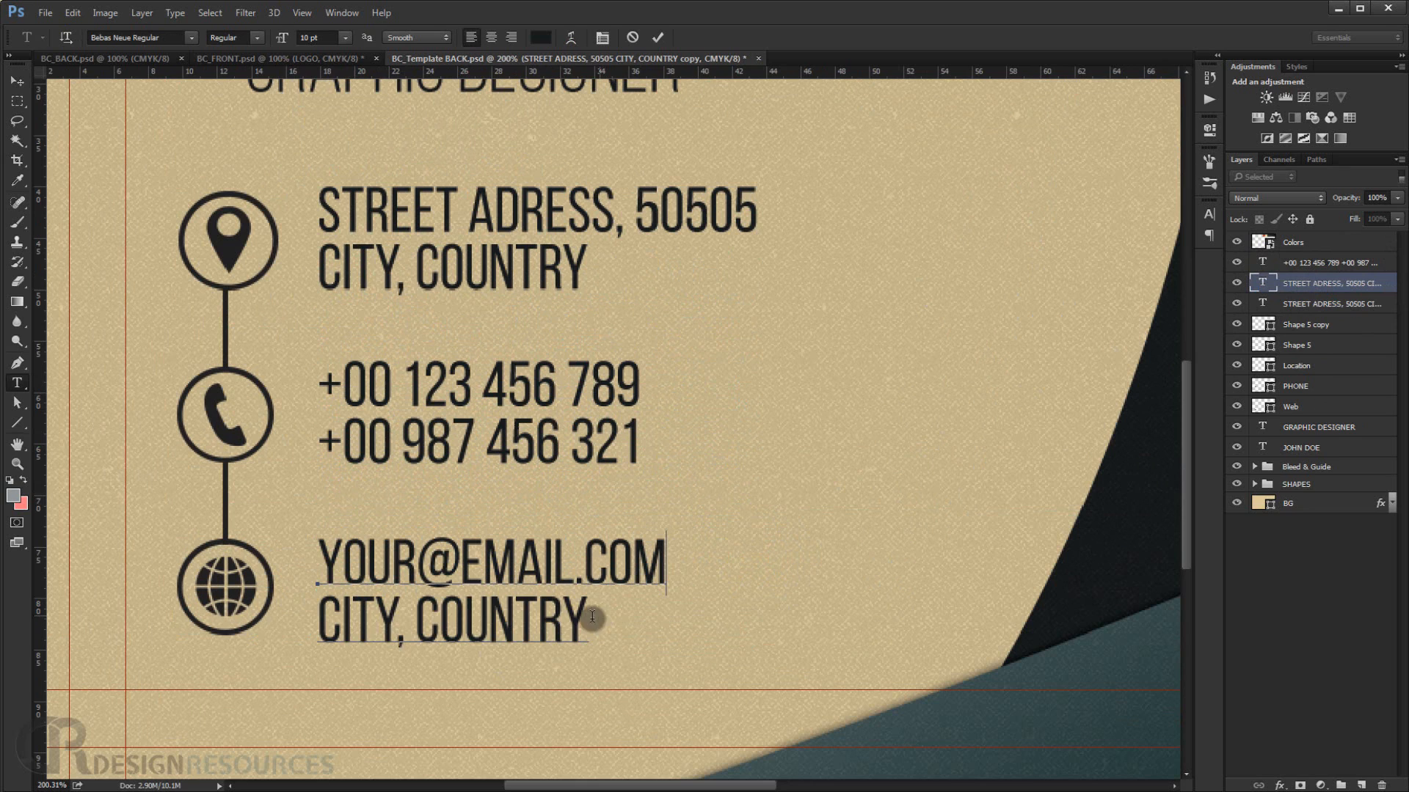
pyautogui.moveTo(593, 616); pyautogui.dragTo(280, 614)
pyautogui.write('WWW')
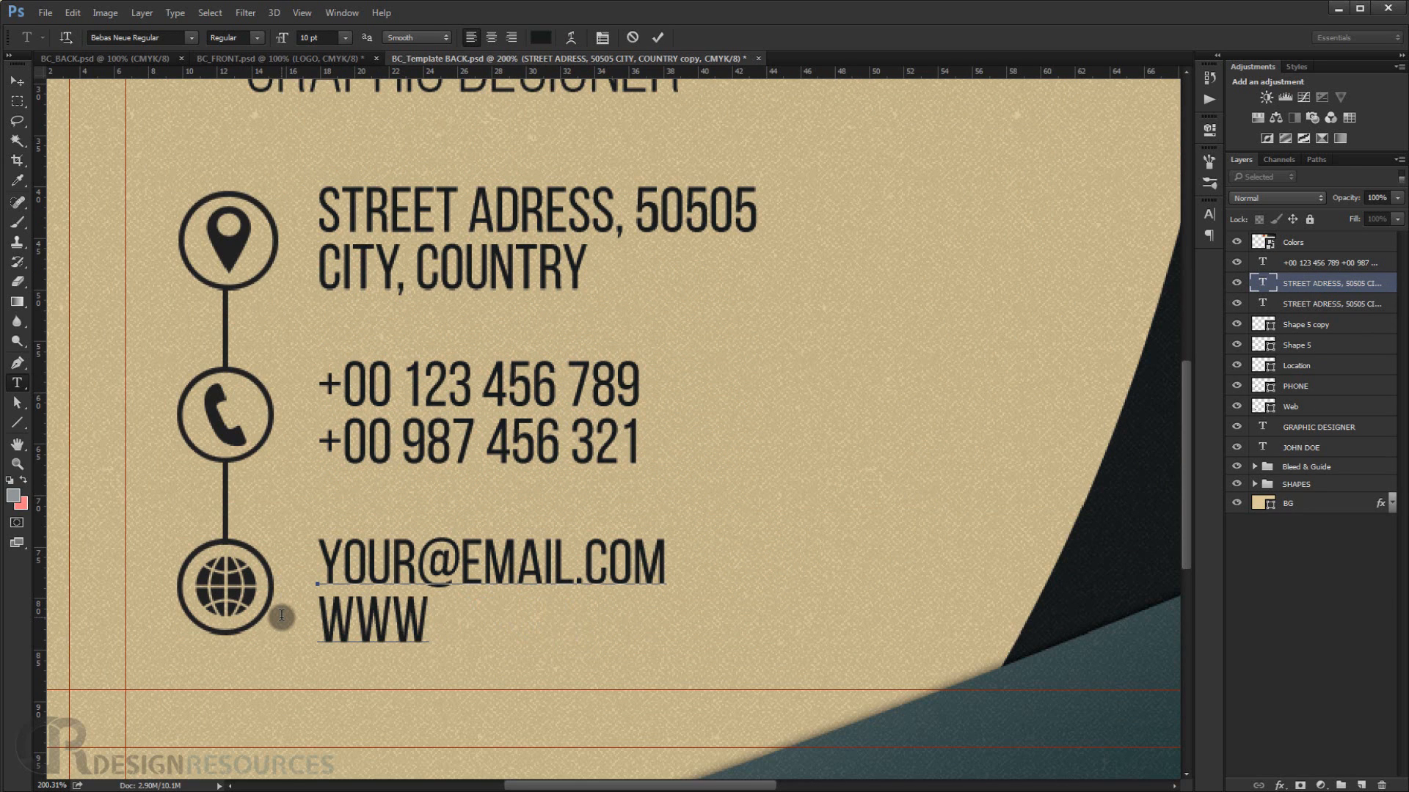
pyautogui.write('.YO')
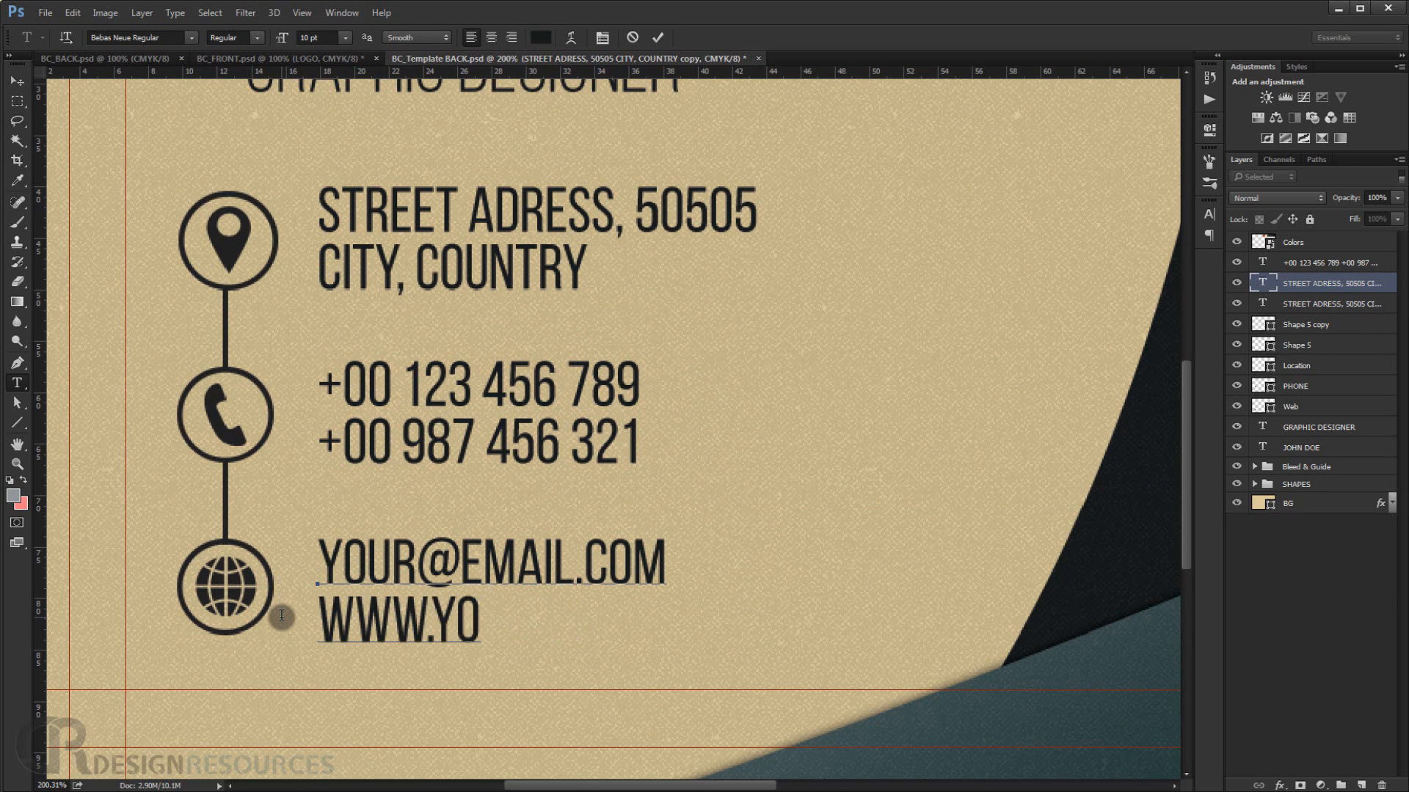
pyautogui.write('UE')
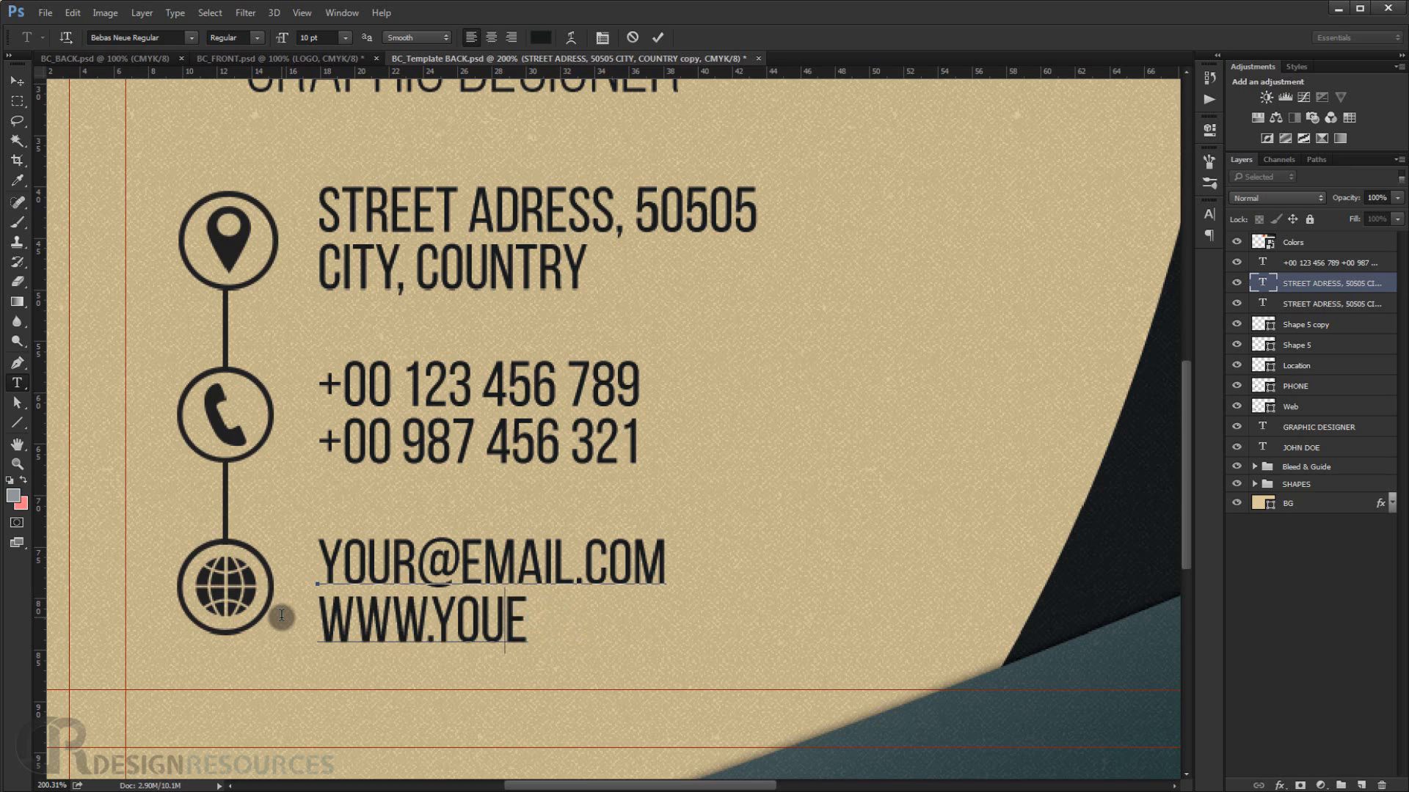
pyautogui.press('BackSpace')
pyautogui.write('RWEBSI')
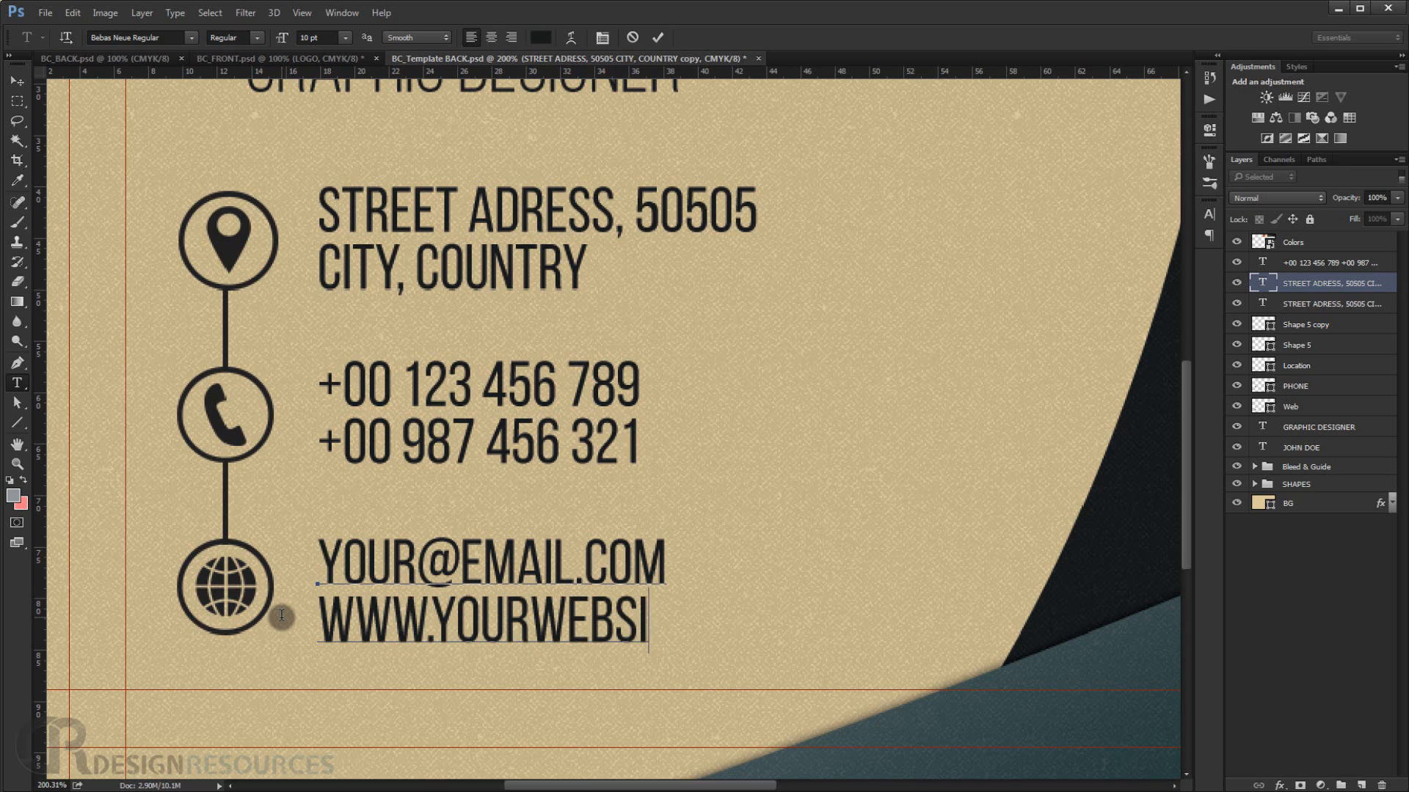
pyautogui.write('TE.COM')
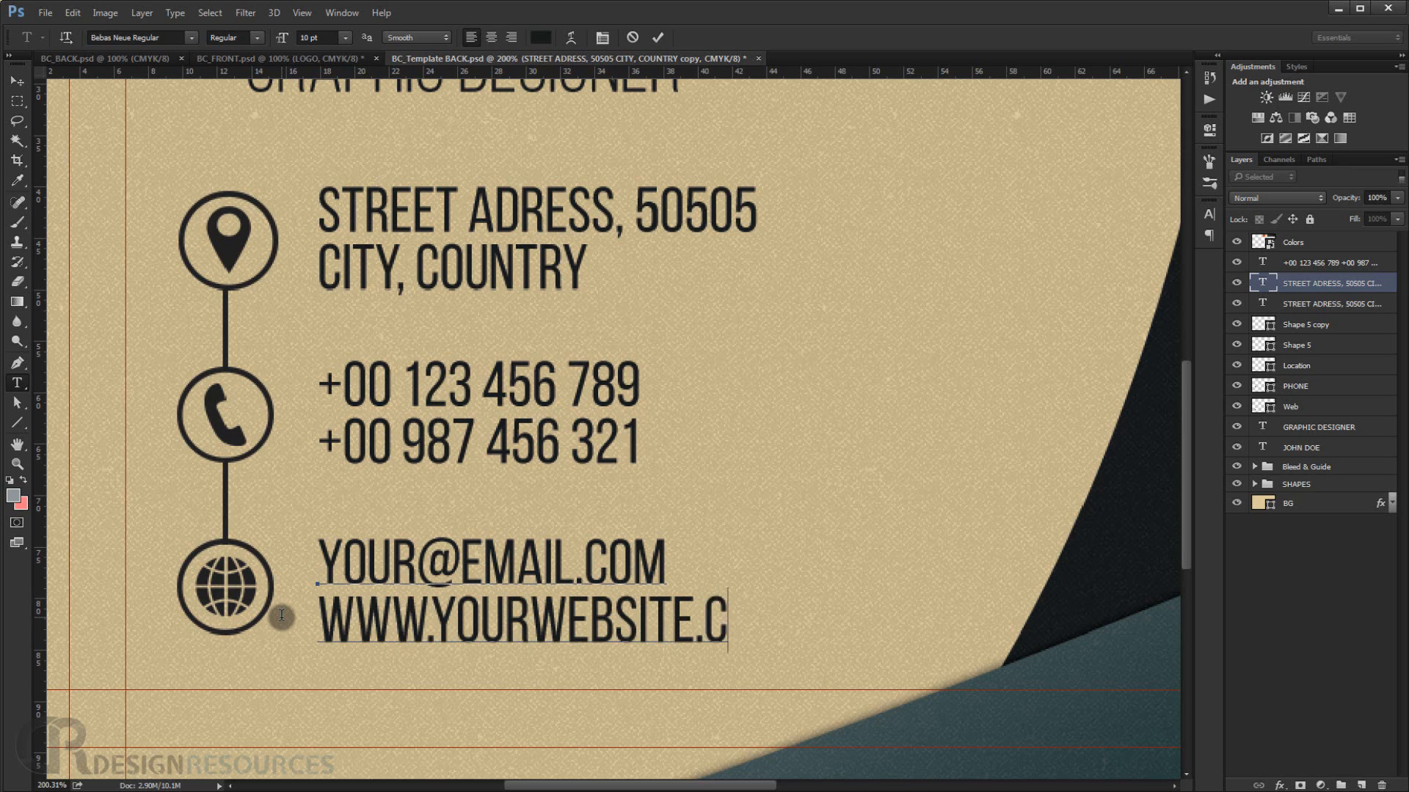
pyautogui.click(17, 82)
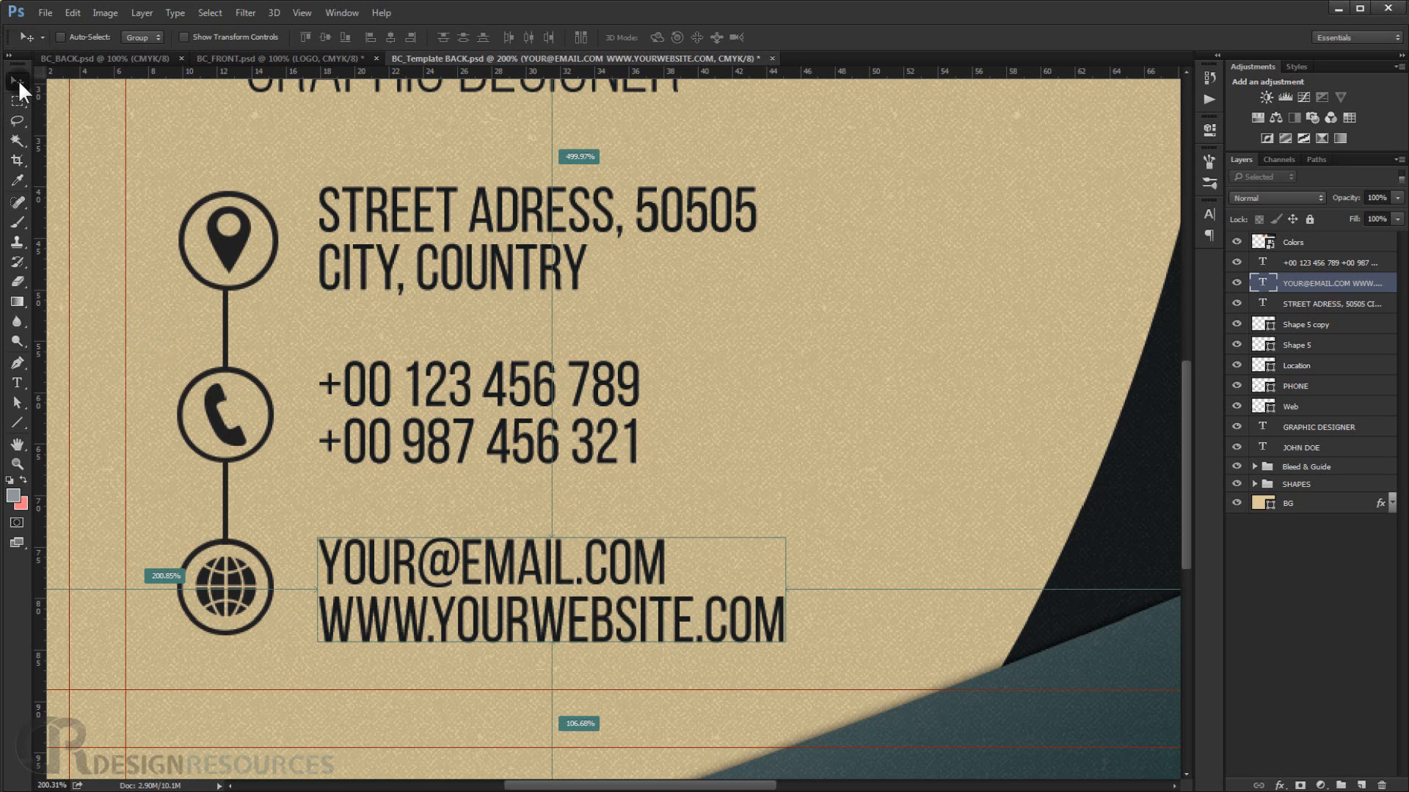
pyautogui.hotkey('ctrl', '0')
pyautogui.scroll(-3, 563, 253)
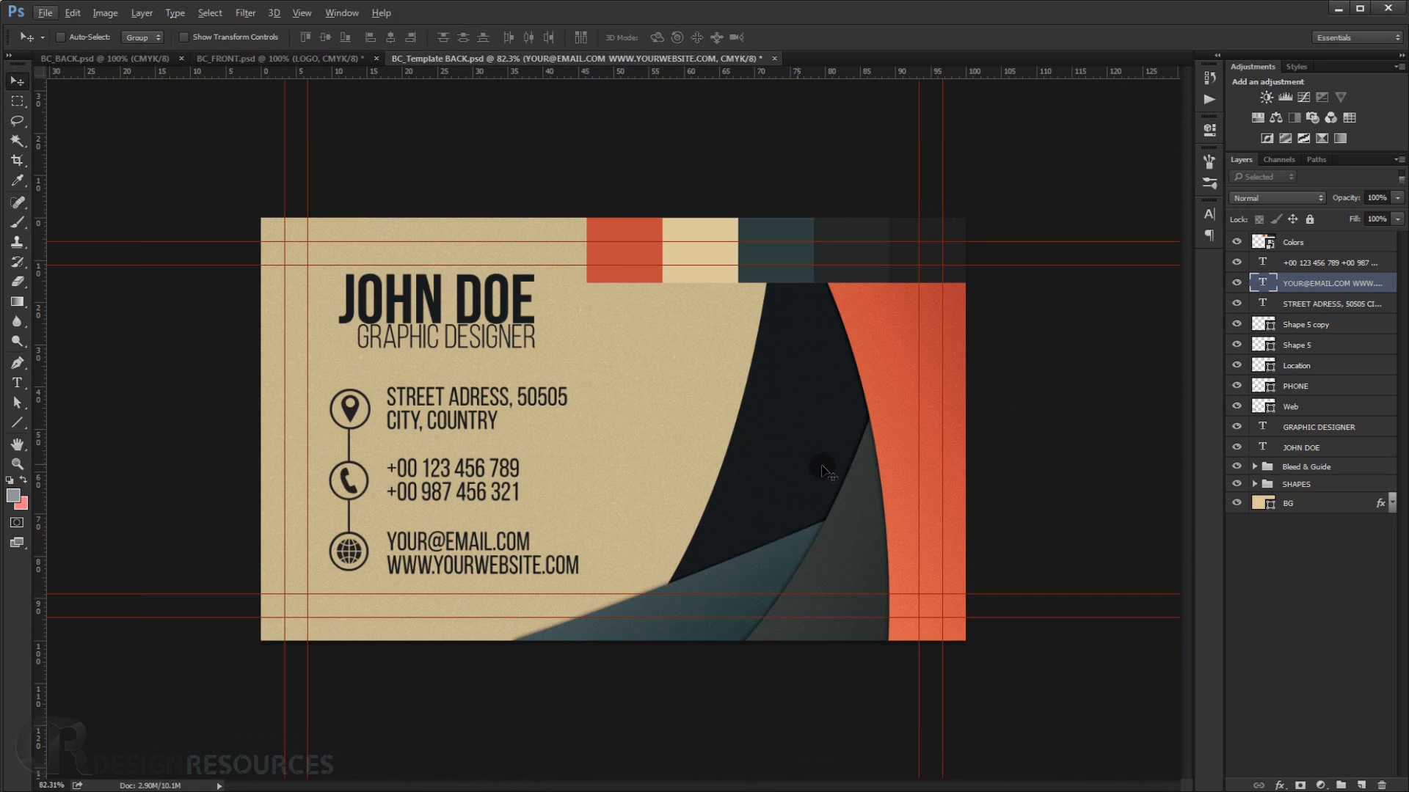
# Hide the Colors swatch layer.
pyautogui.hotkey('ctrl', '0')
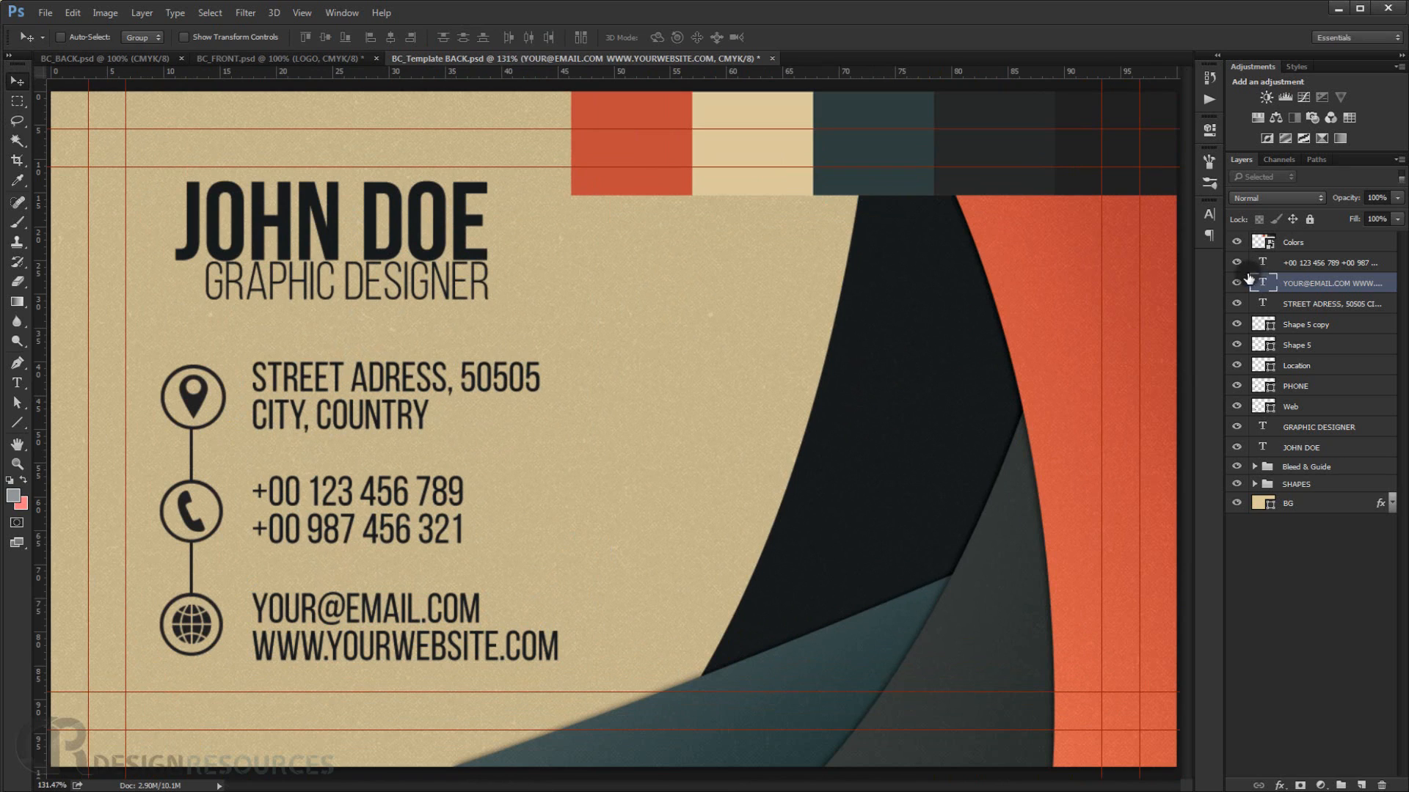
pyautogui.click(1236, 242)
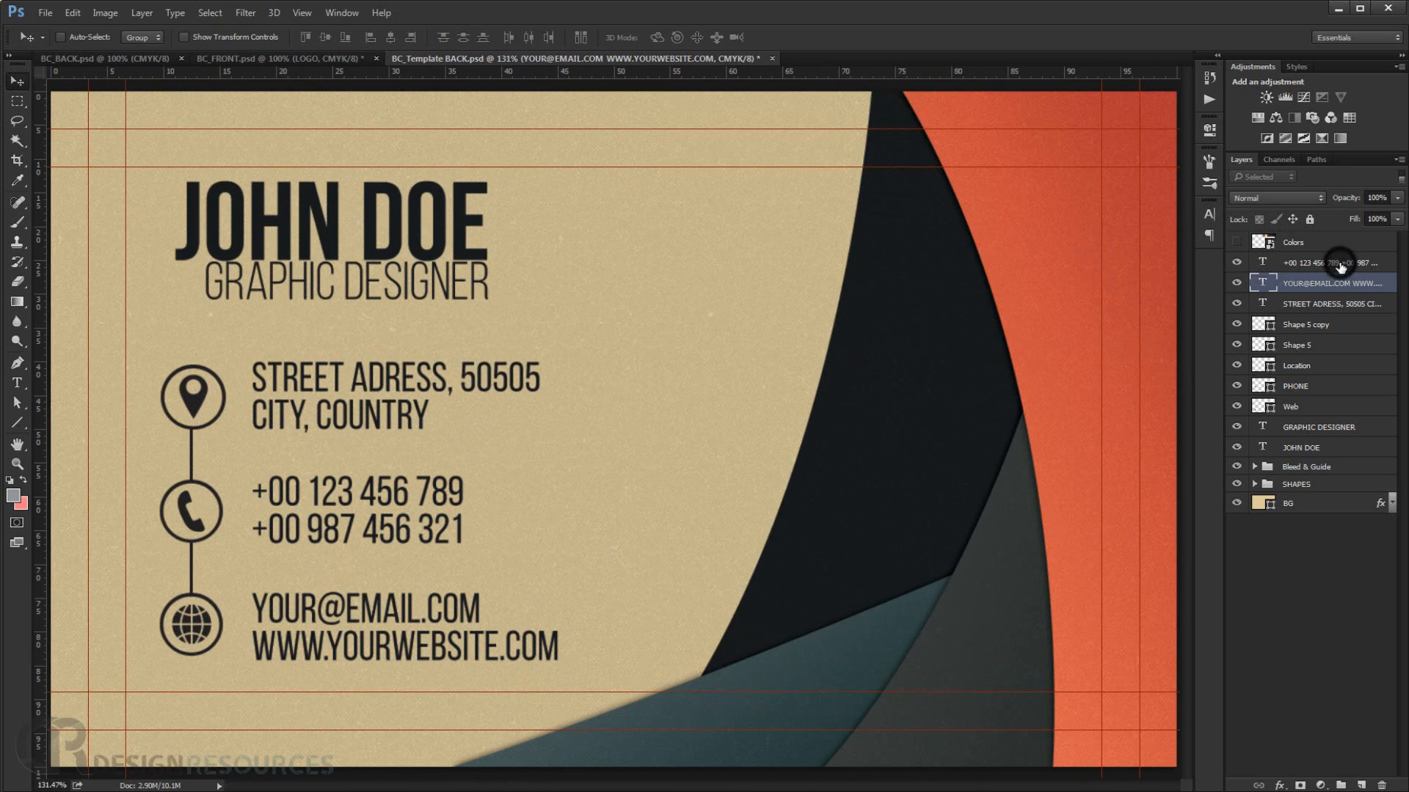
# Group the icon and connecting-line shape layers, name the group icons, and move it below the name text layers.
pyautogui.click(1333, 263)
pyautogui.click(1332, 324)
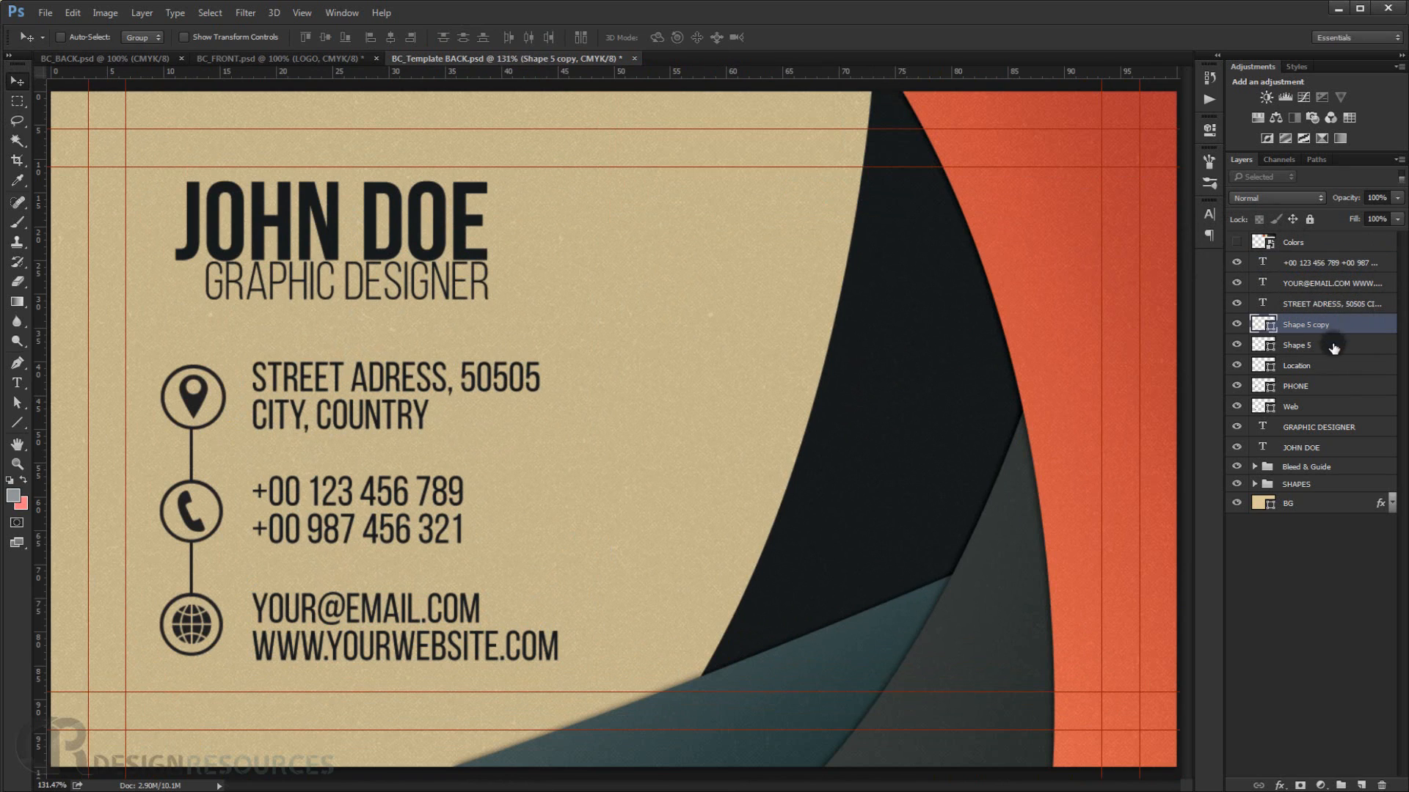
pyautogui.keyDown('shift'); pyautogui.click(1331, 406); pyautogui.keyUp('shift')
pyautogui.hotkey('ctrl', 'g')
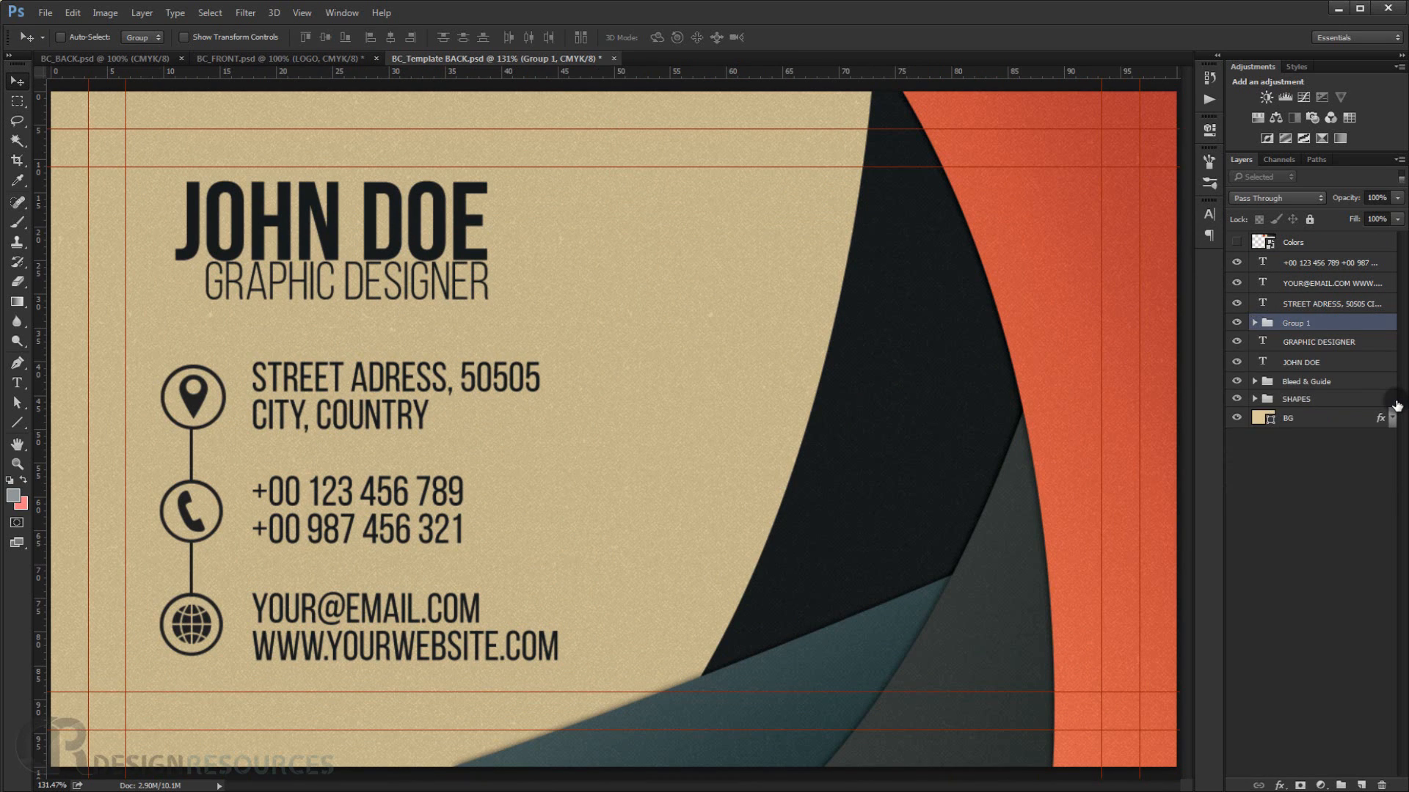
pyautogui.doubleClick(1295, 321)
pyautogui.write('icons')
pyautogui.press('Return')
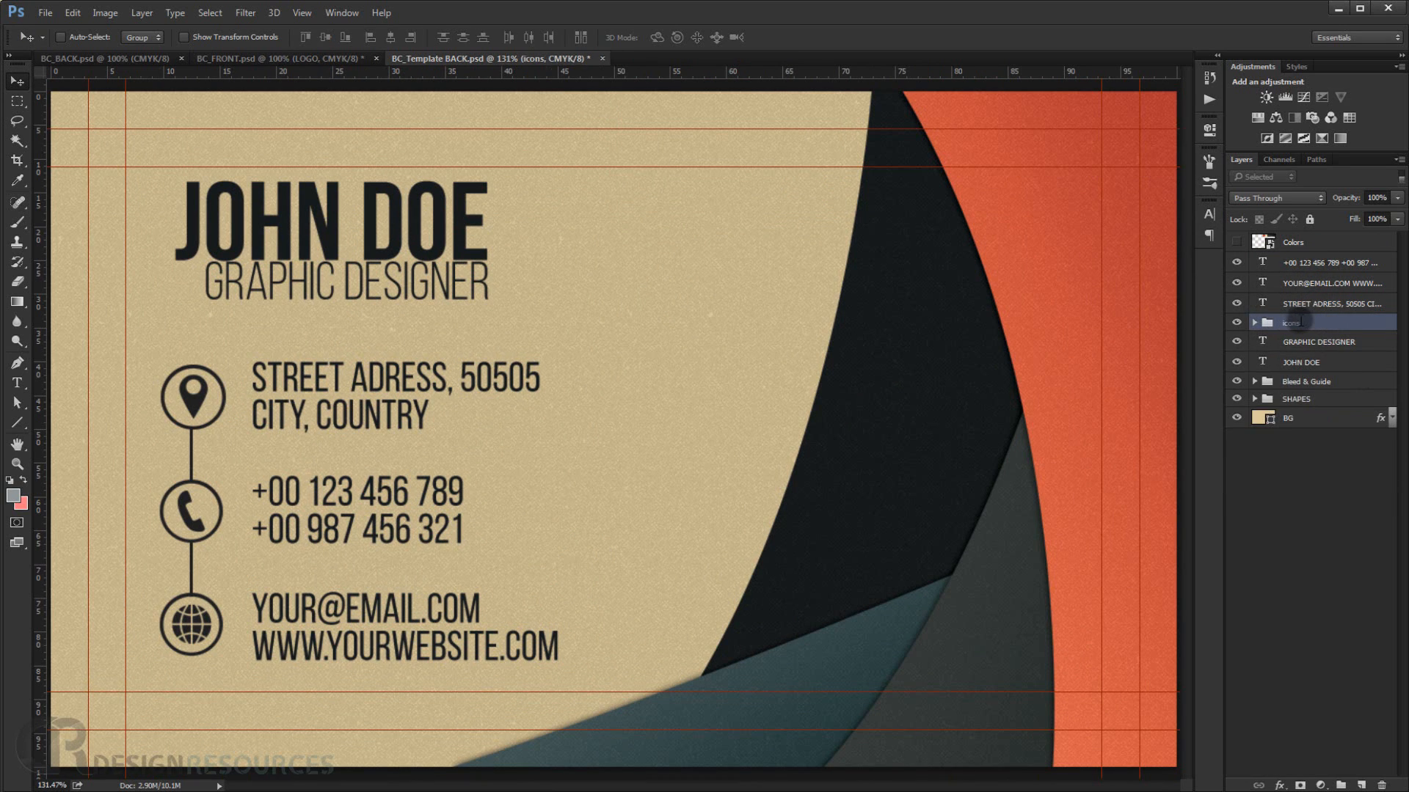
pyautogui.moveTo(1292, 322); pyautogui.dragTo(1289, 367)
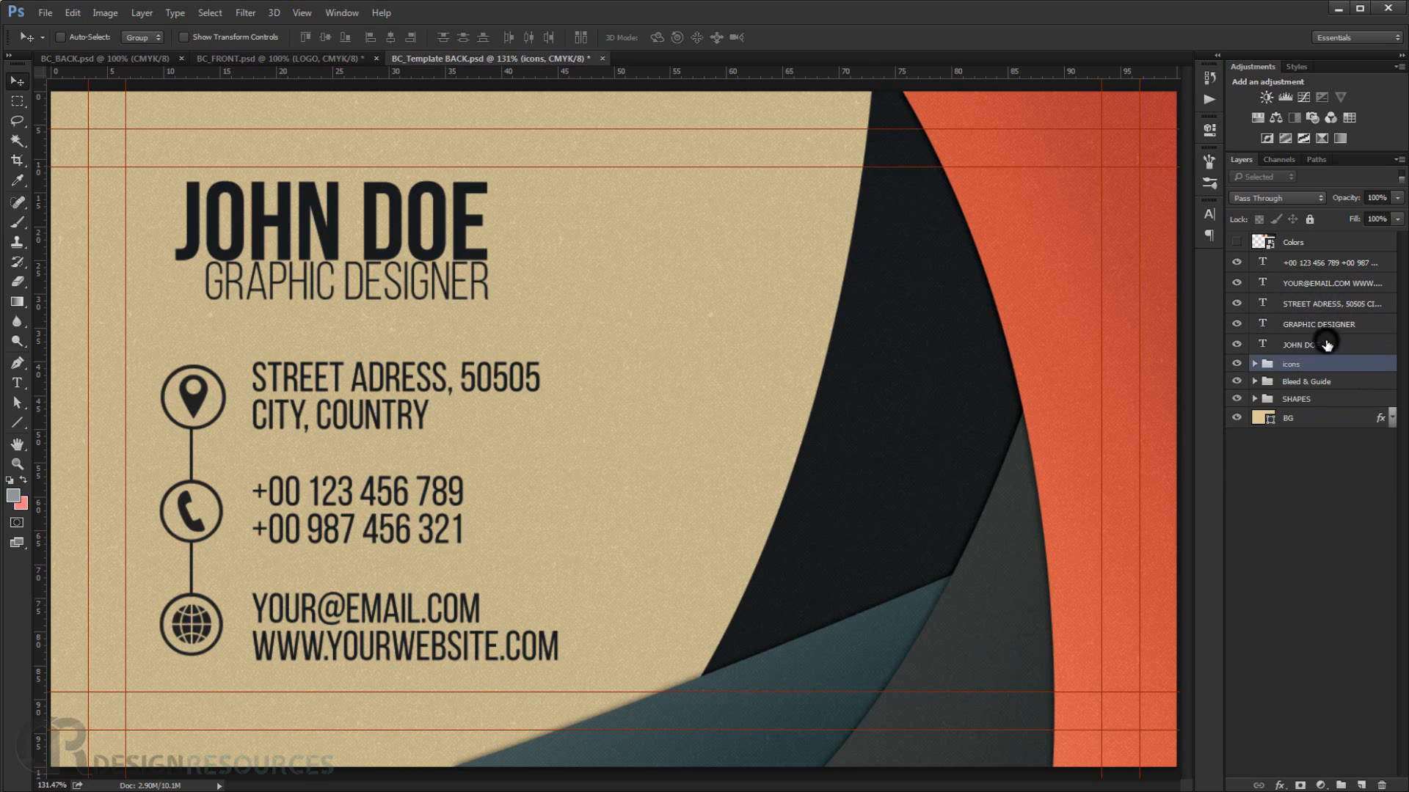
# Group all the text layers into a group named TEXT.
pyautogui.click(1325, 345)
pyautogui.keyDown('shift'); pyautogui.click(1326, 264); pyautogui.keyUp('shift')
pyautogui.hotkey('ctrl', 'g')
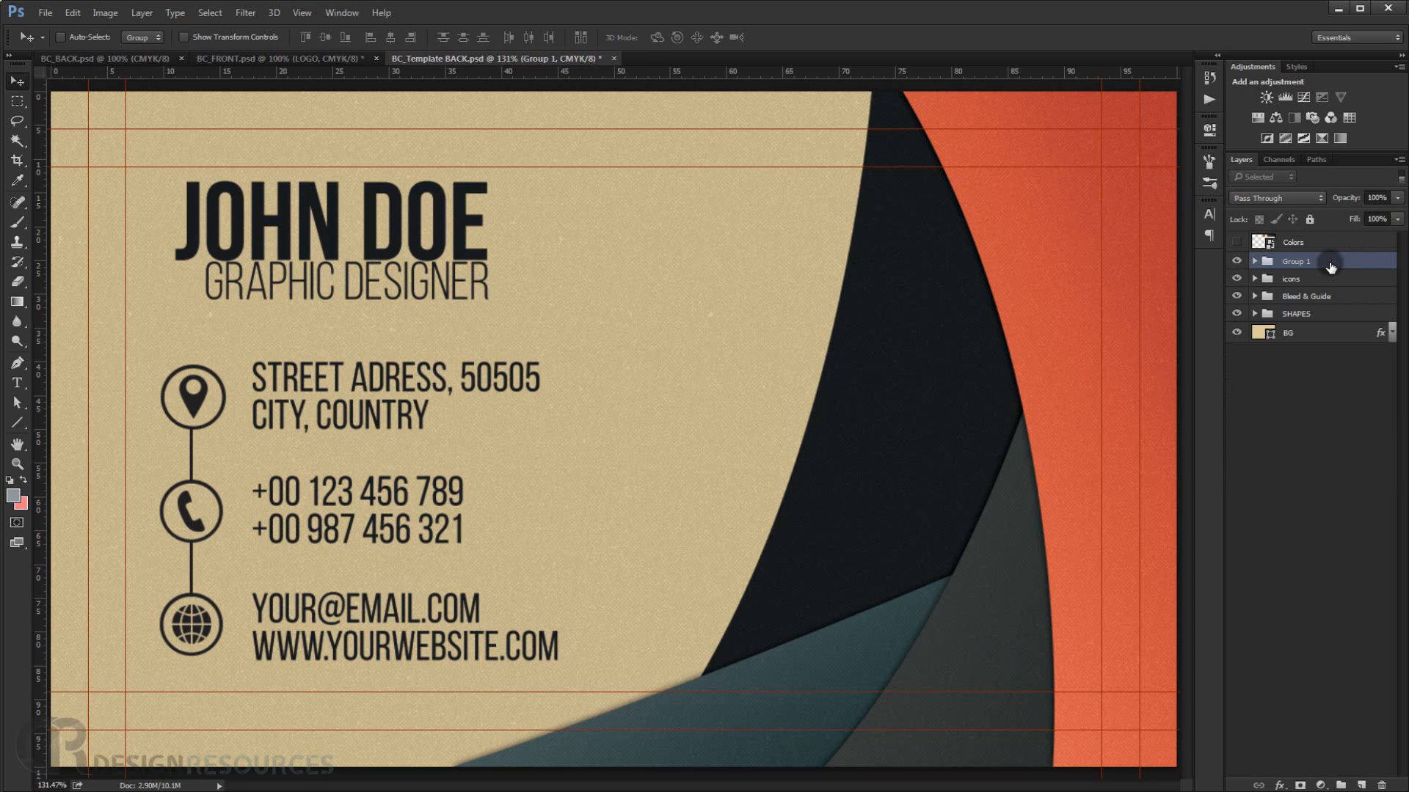
pyautogui.doubleClick(1297, 262)
pyautogui.press('Return')
# Preview the whole back card with guides and extras hidden, then show the guides again.
pyautogui.scroll(-3, 607, 401)
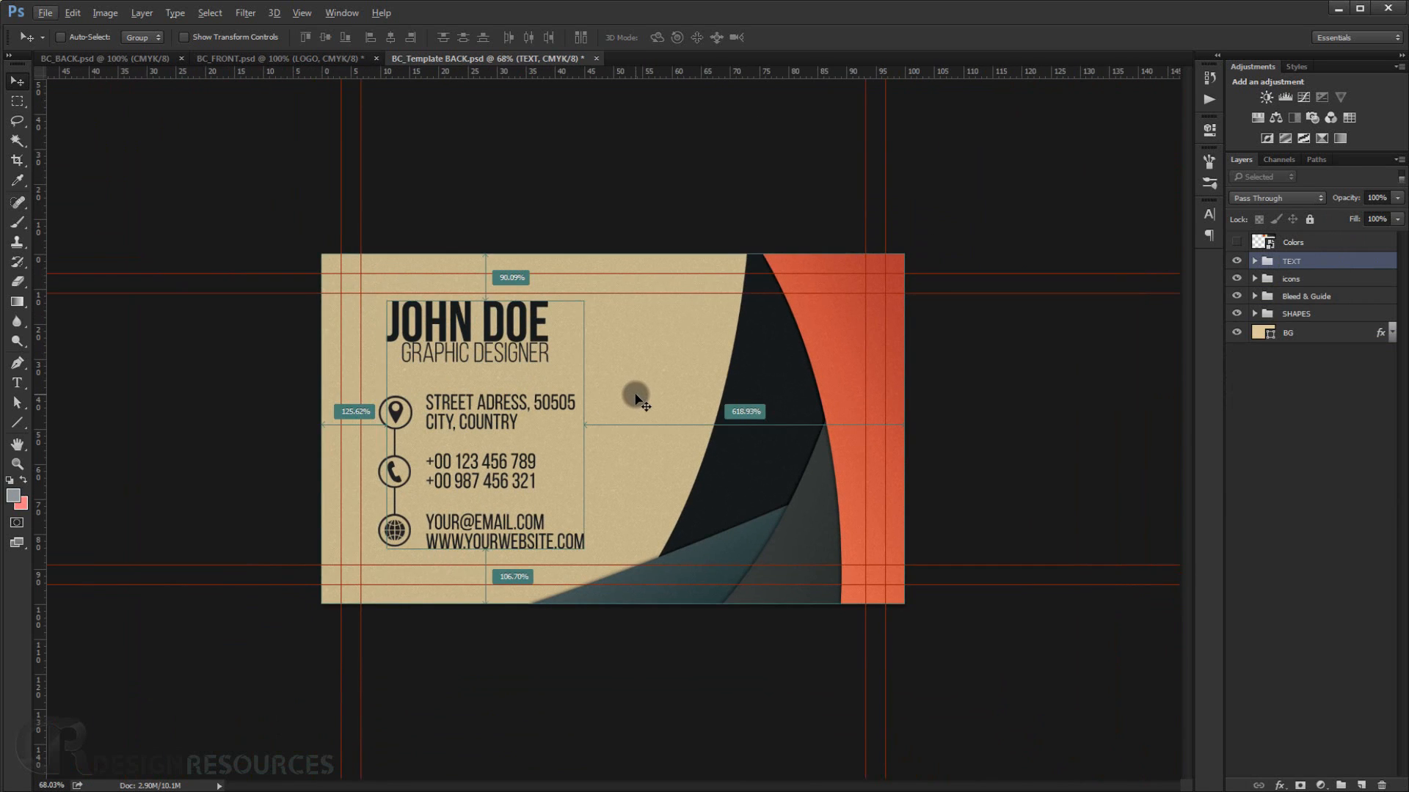
pyautogui.scroll(3, 608, 401)
pyautogui.hotkey('ctrl', 'h')
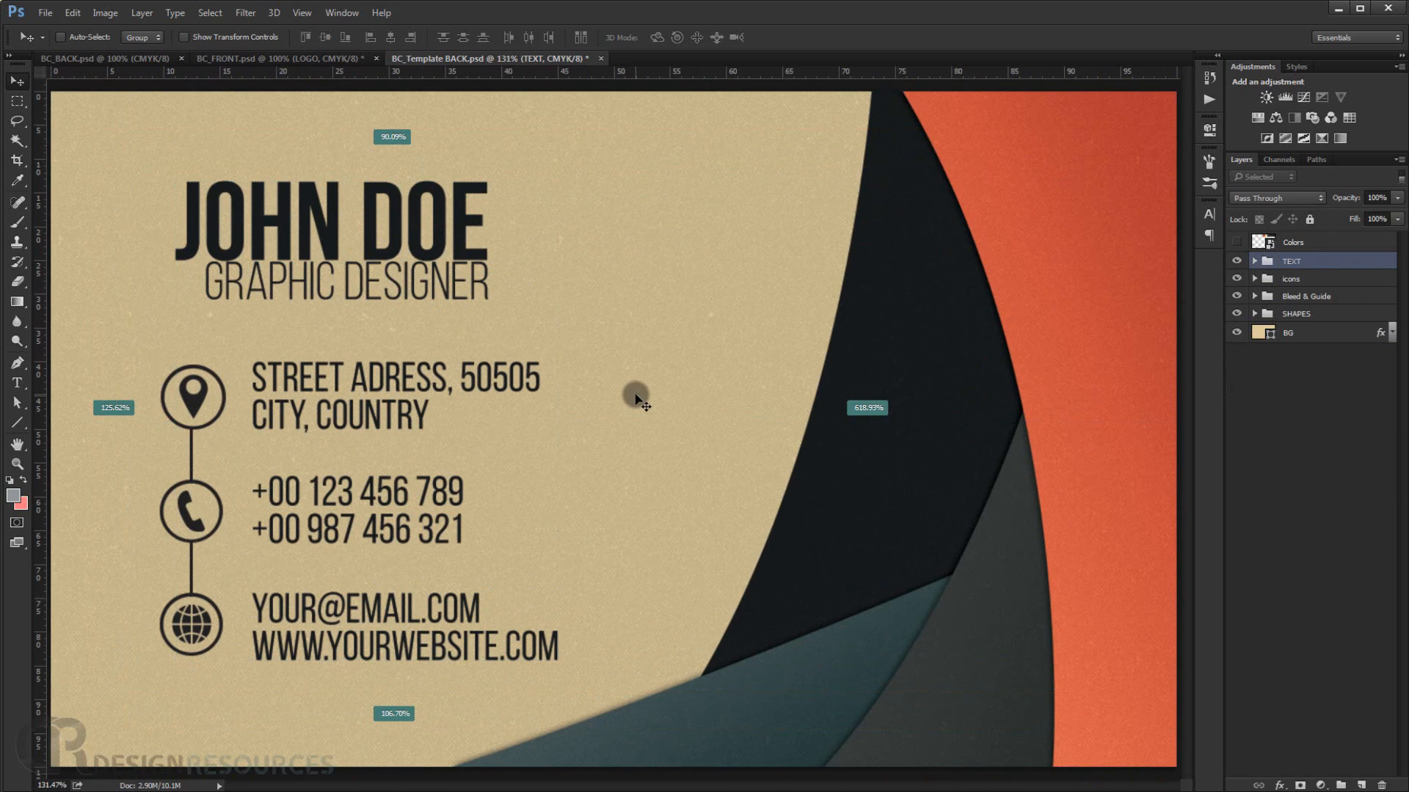
pyautogui.scroll(-2, 636, 400)
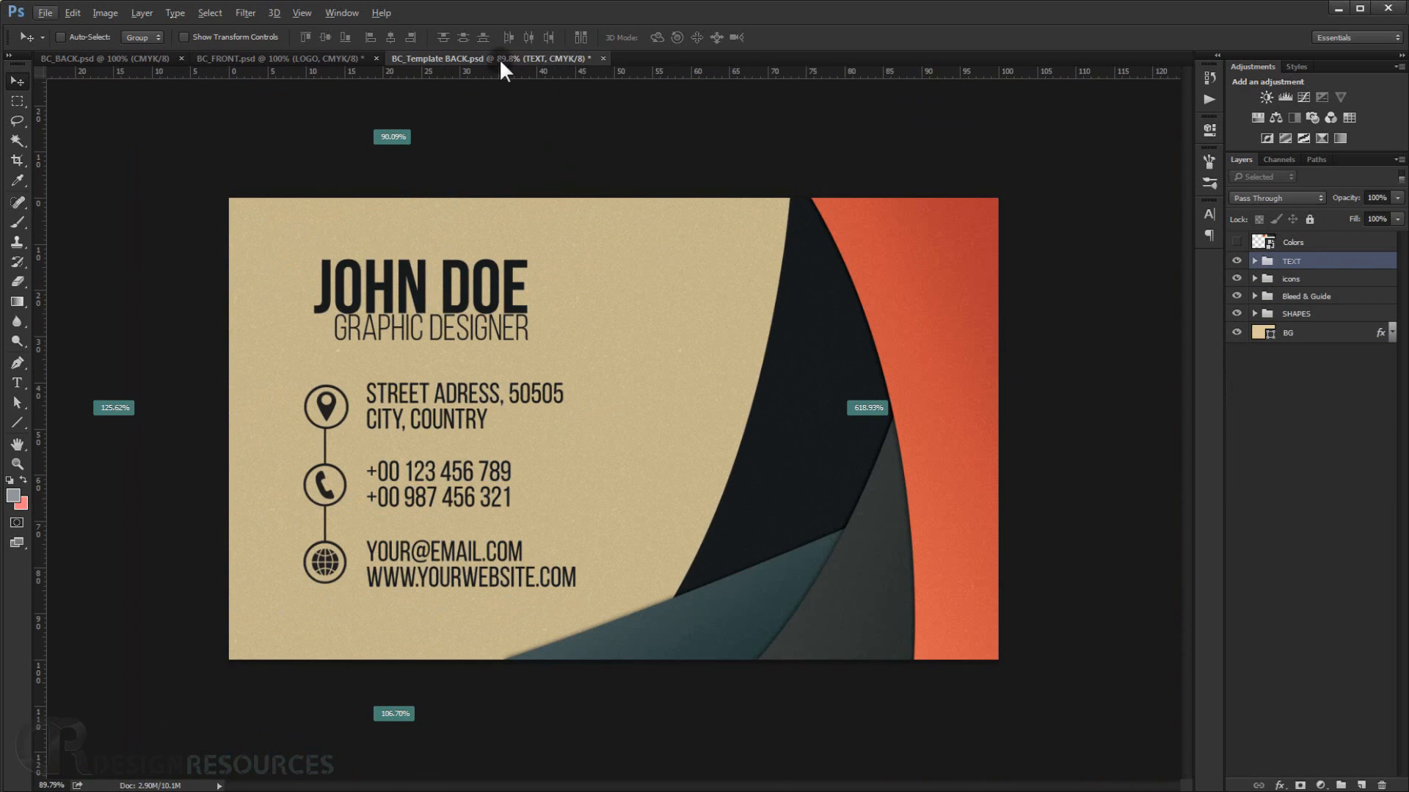
pyautogui.click(661, 375)
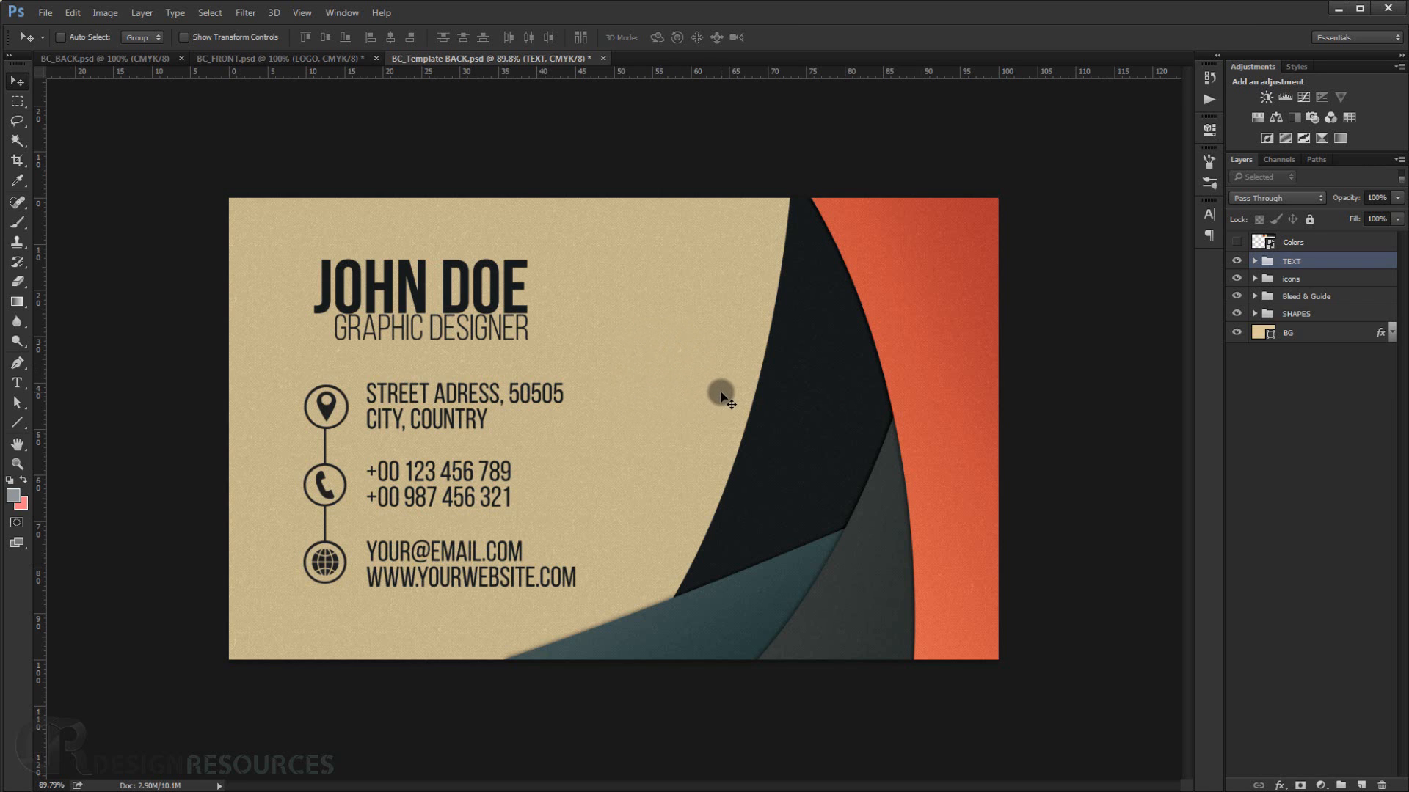
pyautogui.scroll(1, 390, 360)
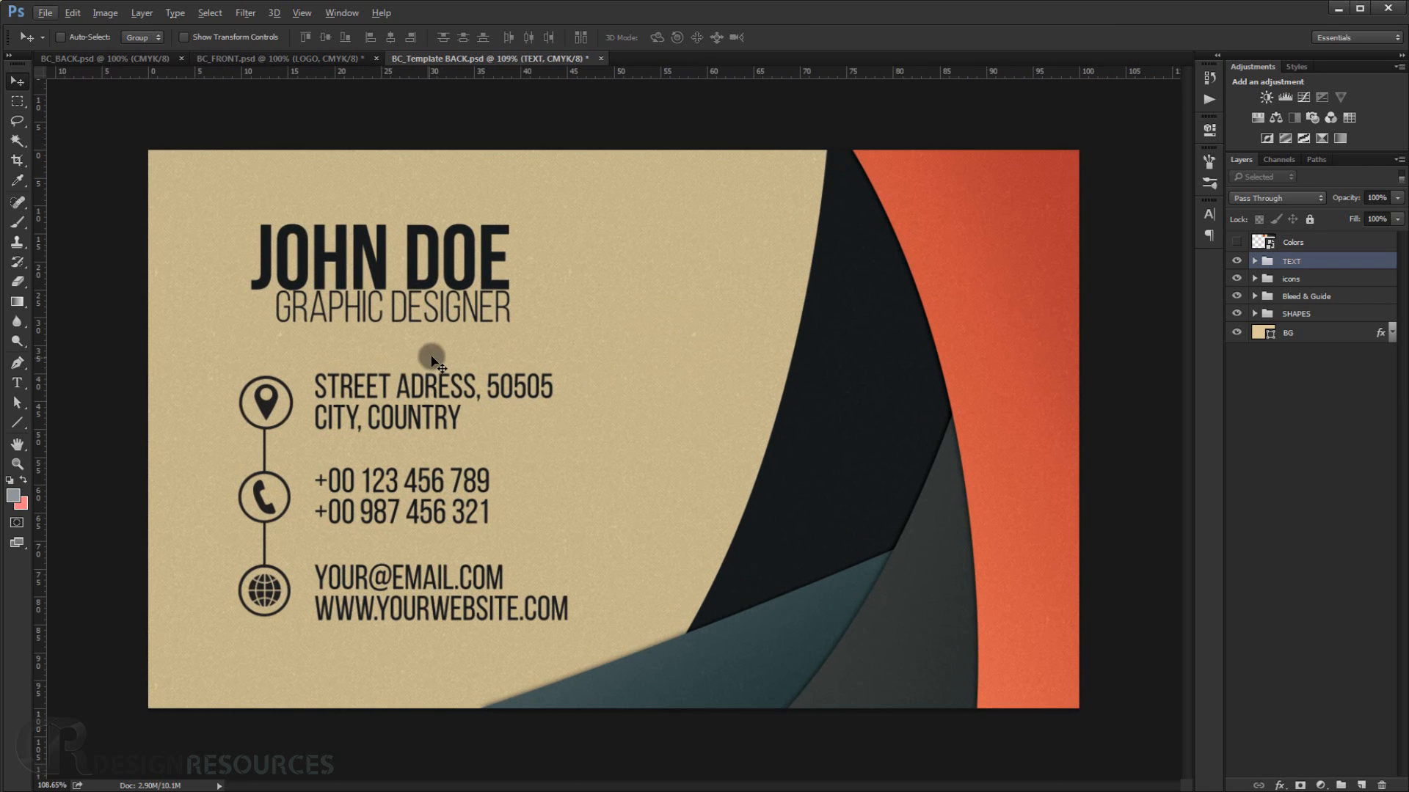
pyautogui.hotkey('ctrl', ';')
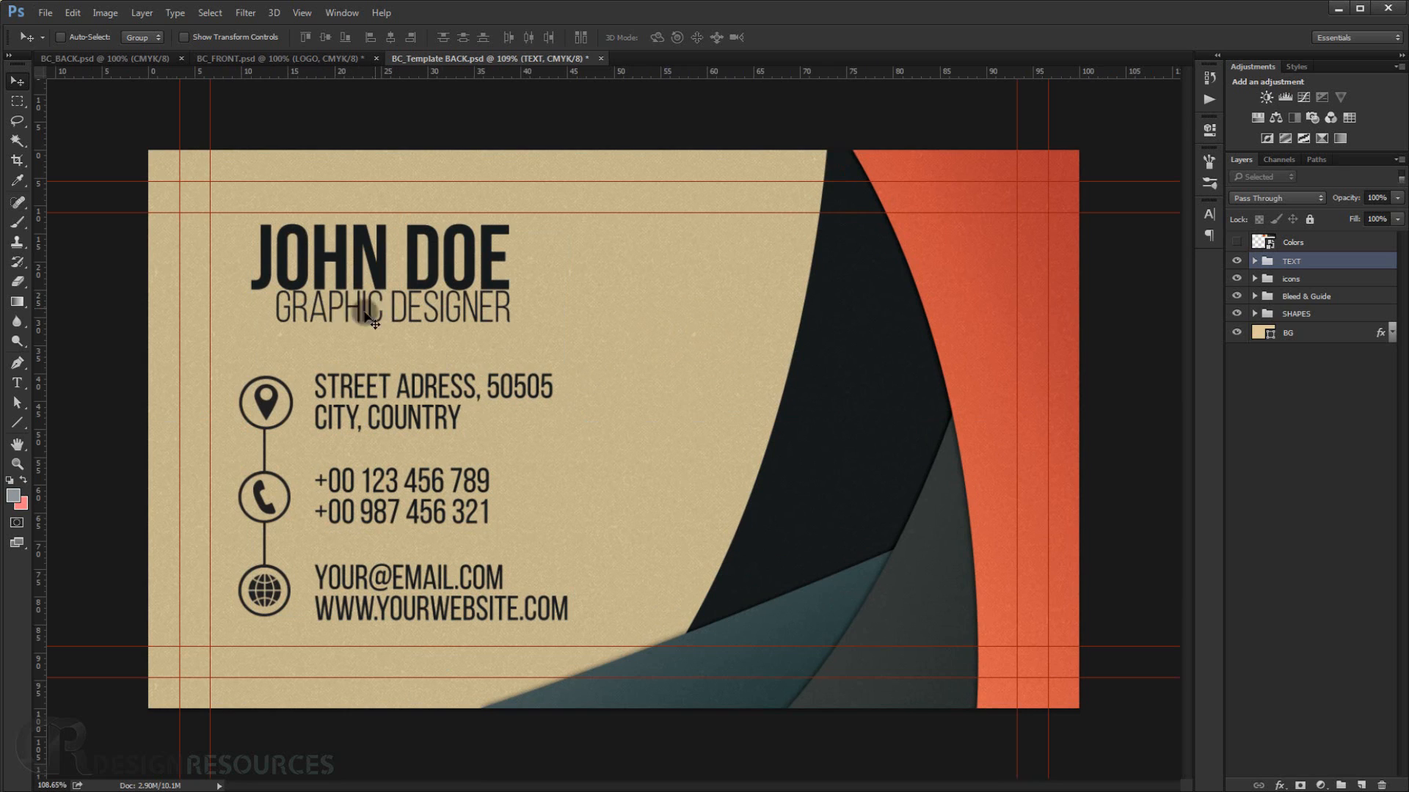
# Move the name and job title slightly left and scale them up to about 103%.
pyautogui.click(1256, 261)
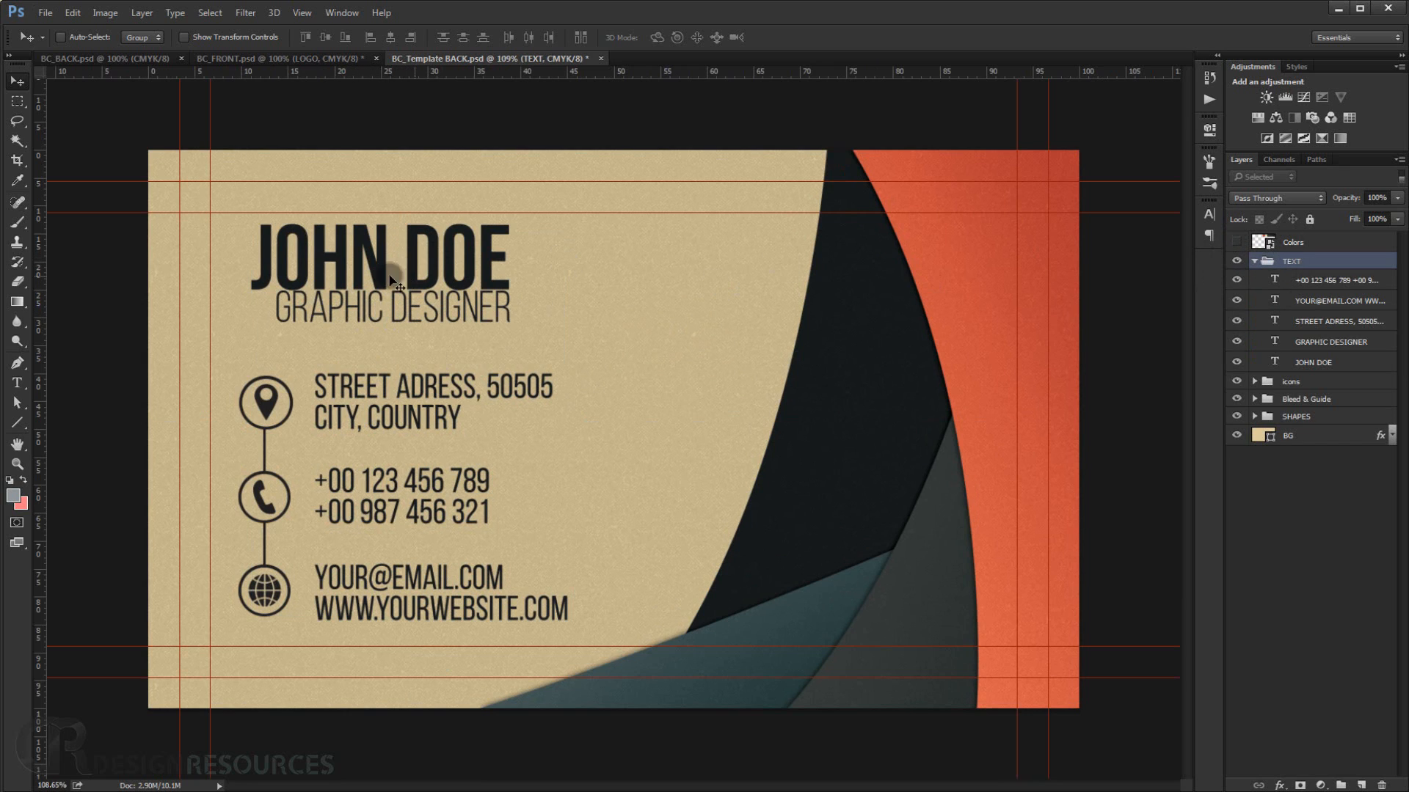
pyautogui.click(1313, 361)
pyautogui.keyDown('shift'); pyautogui.click(1333, 343); pyautogui.keyUp('shift')
pyautogui.hotkey('ctrl', 't')
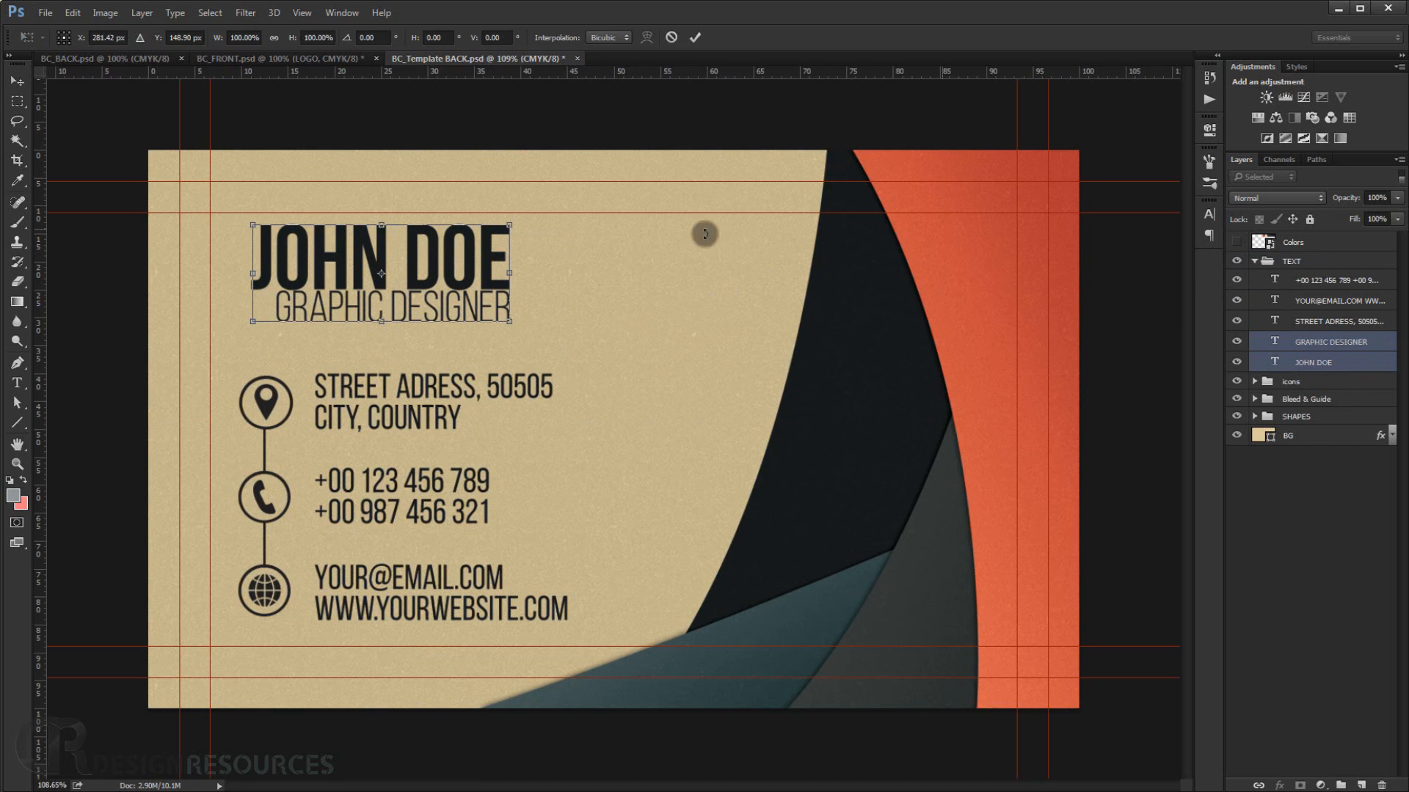
pyautogui.moveTo(438, 284); pyautogui.dragTo(418, 284)
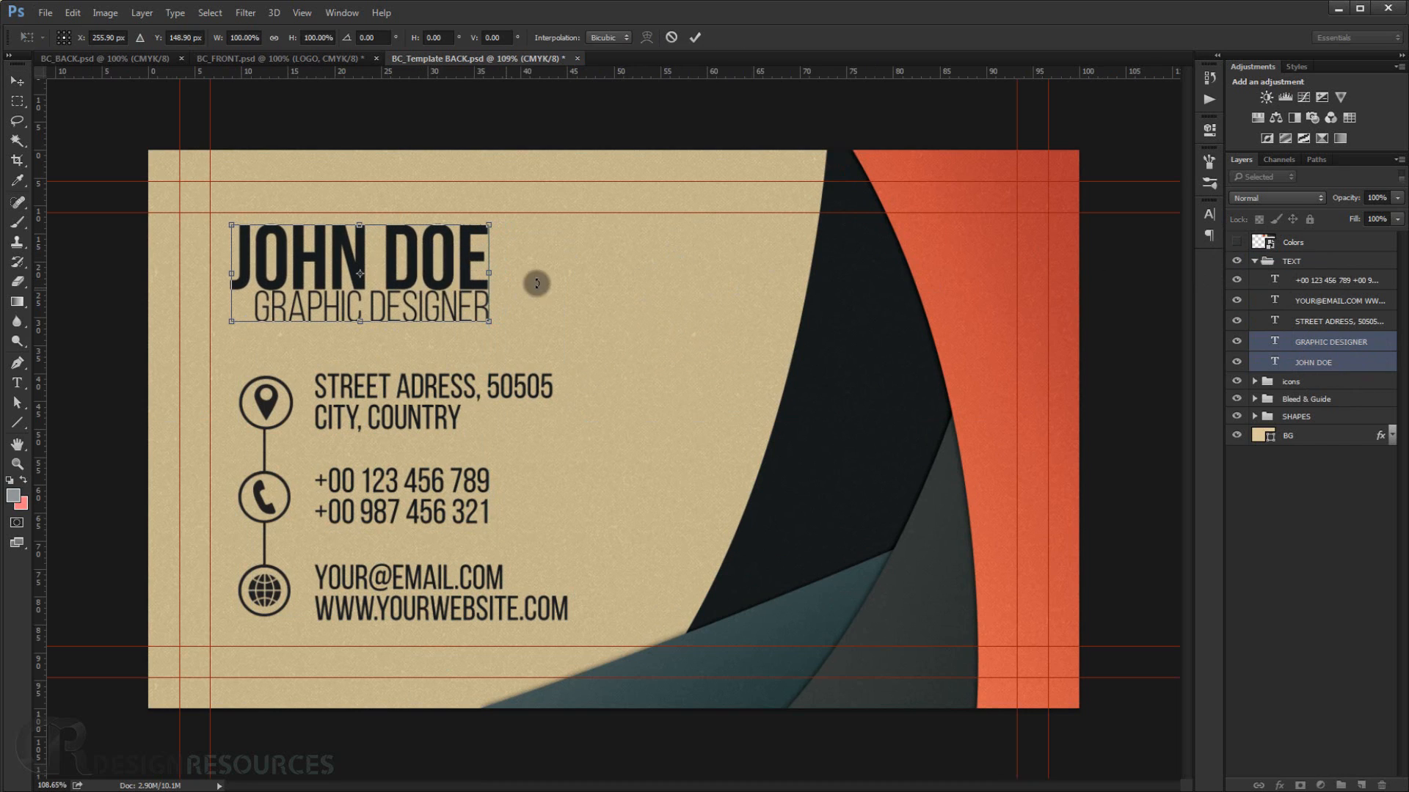
pyautogui.hotkey('shift', 'Left')
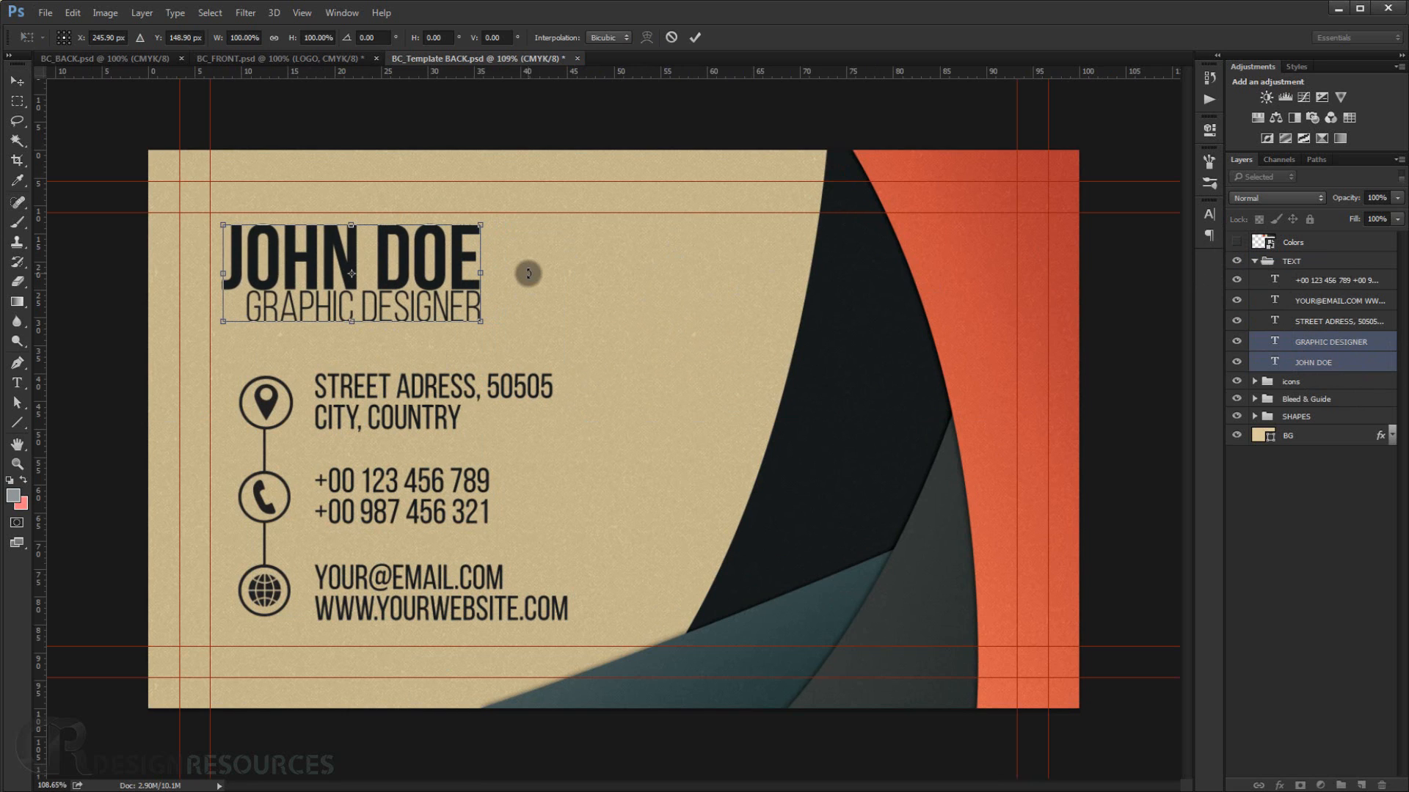
pyautogui.hotkey('shift', 'Left')
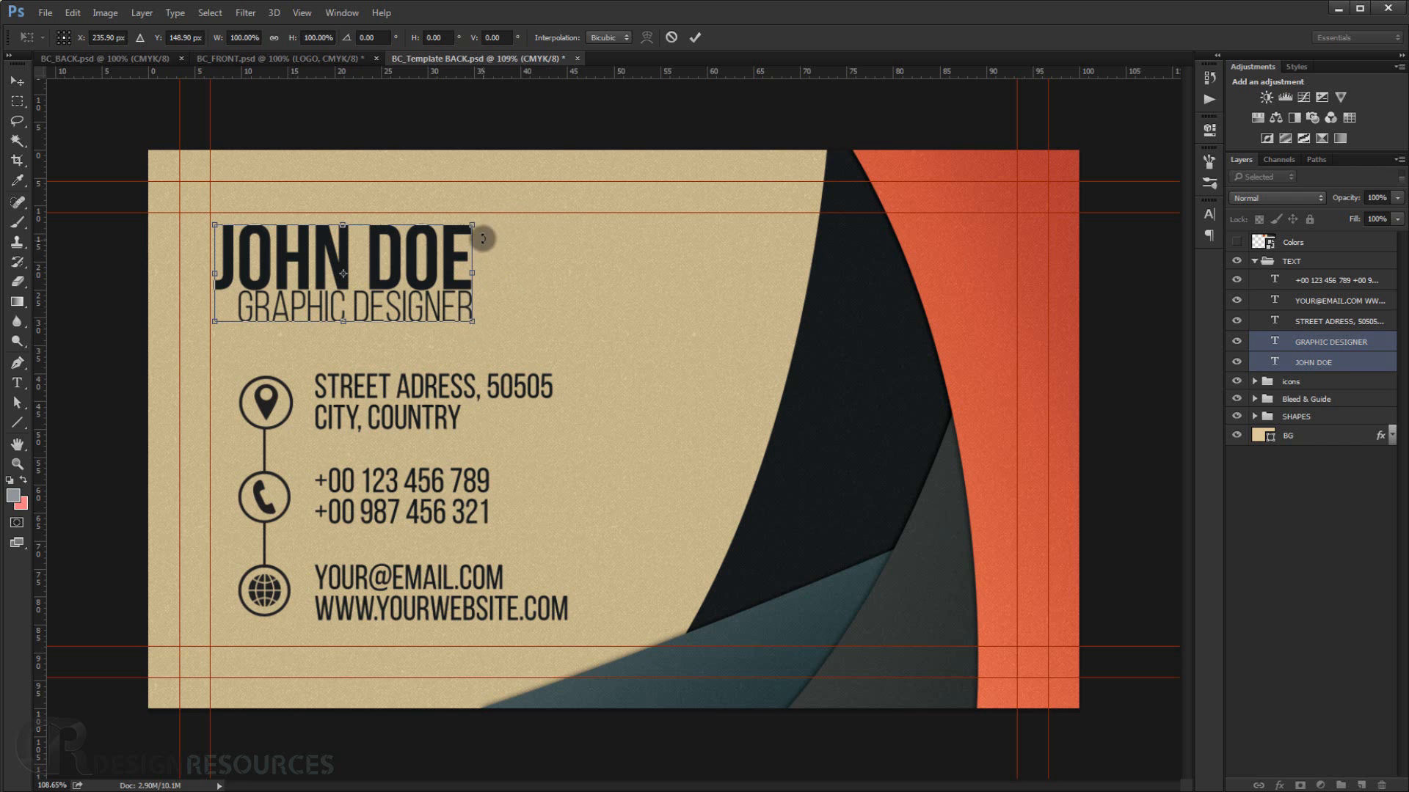
pyautogui.moveTo(474, 223); pyautogui.dragTo(484, 221)
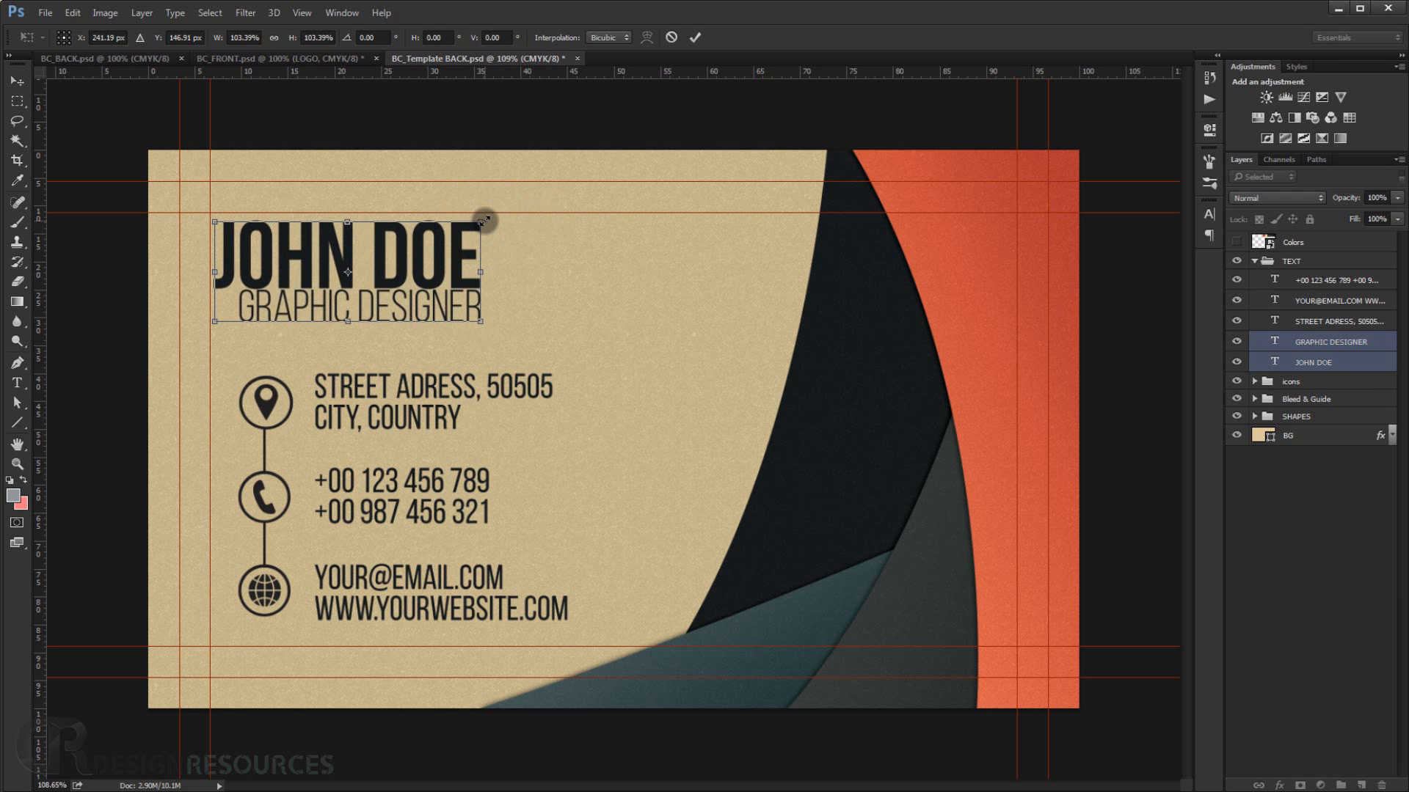
pyautogui.press('Return')
# Check the adjusted name placement across the whole card and collapse the TEXT group.
pyautogui.hotkey('ctrl', '0')
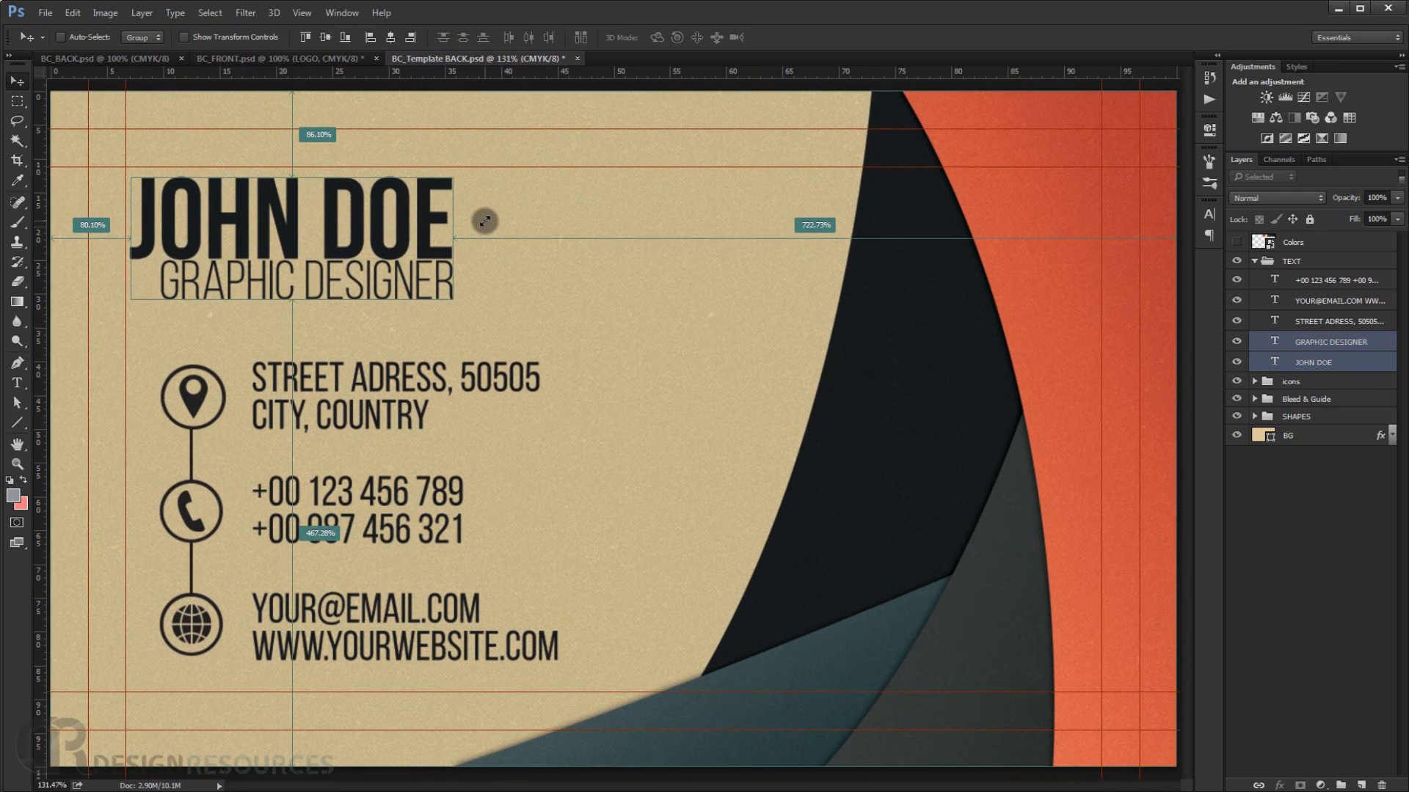
pyautogui.hotkey('ctrl', '-')
pyautogui.hotkey('ctrl', 'h')
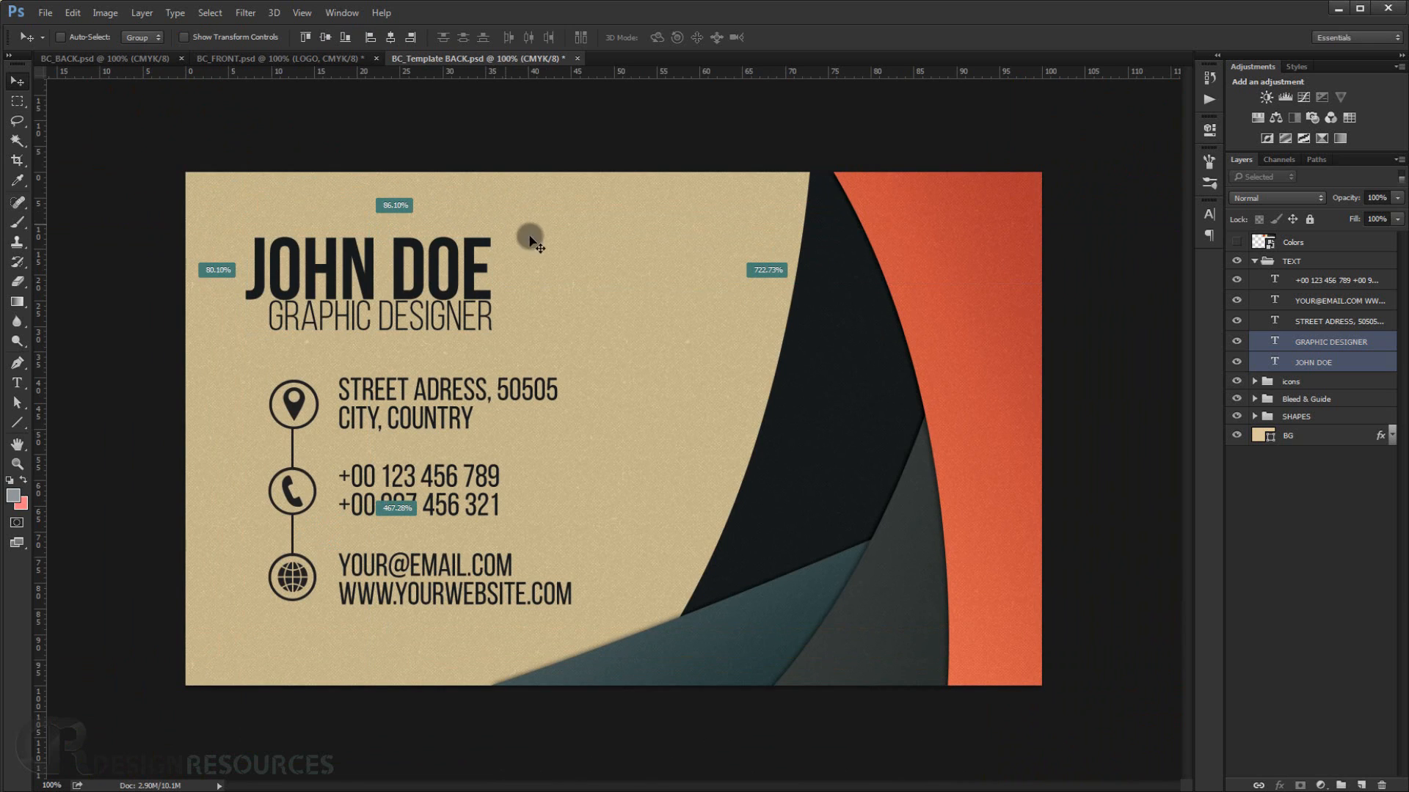
pyautogui.click(553, 242)
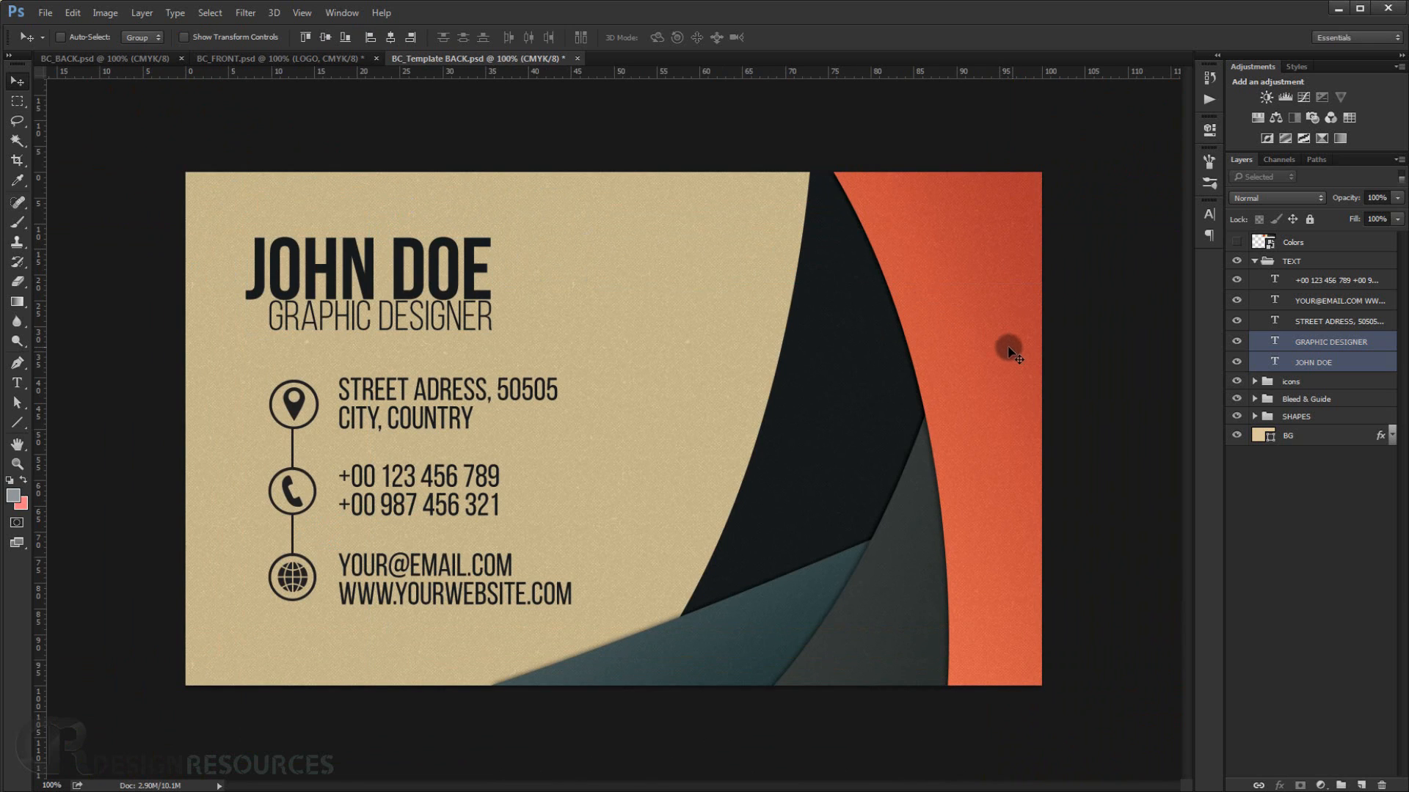
pyautogui.scroll(-4, 727, 411)
pyautogui.scroll(-1, 727, 431)
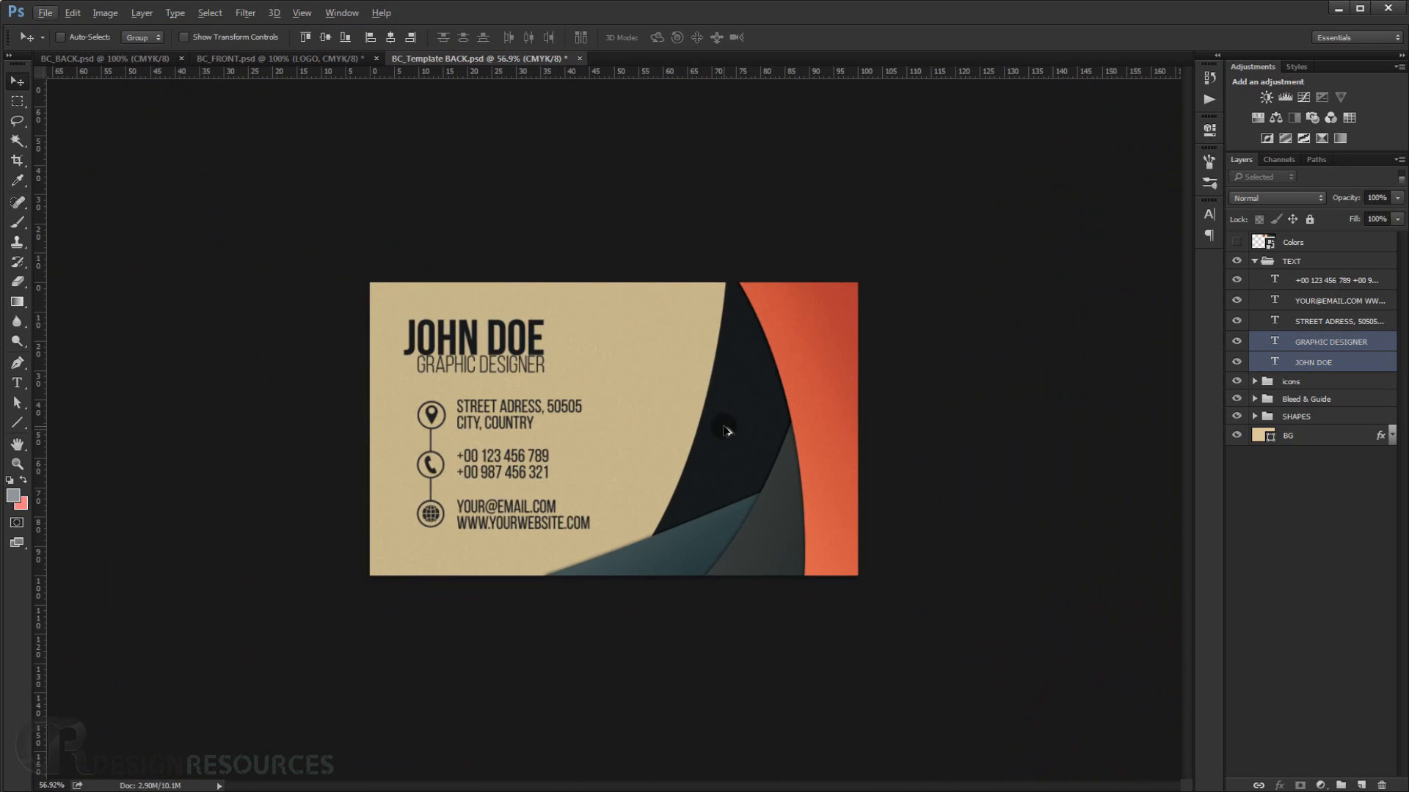
pyautogui.scroll(9, 724, 428)
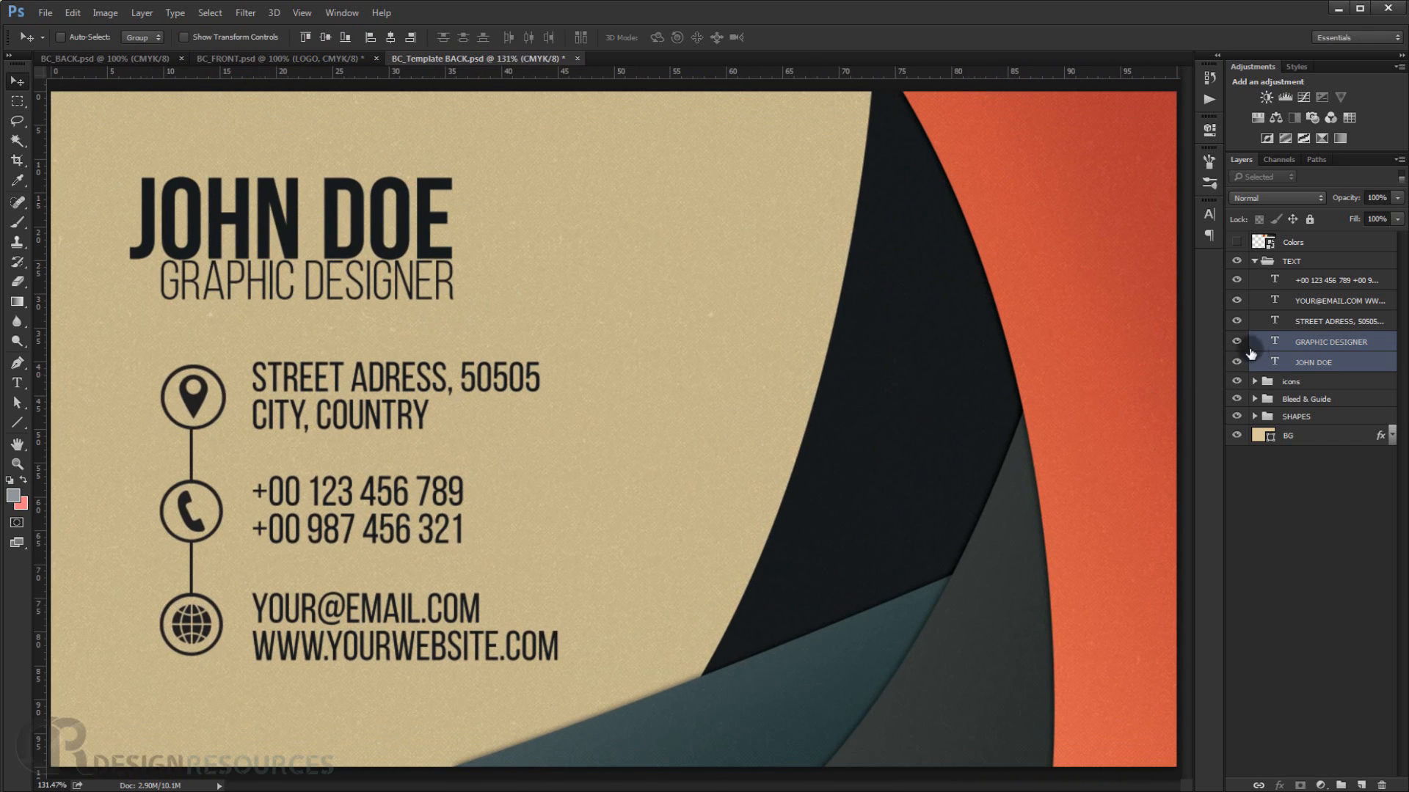
pyautogui.click(1253, 262)
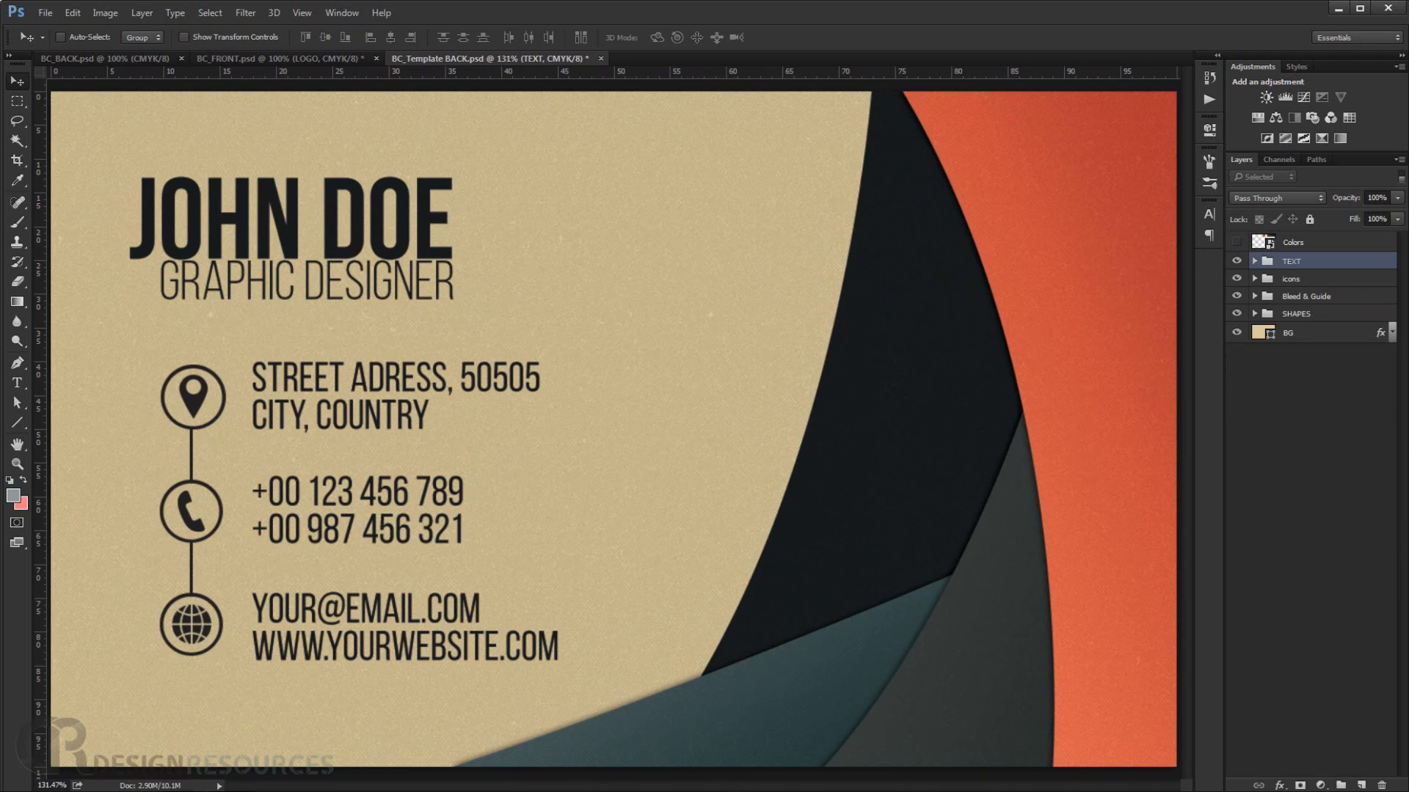
# Open BC_Template FRONT.psd from the project folder and return to the back card document.
pyautogui.hotkey('alt', 'Tab')
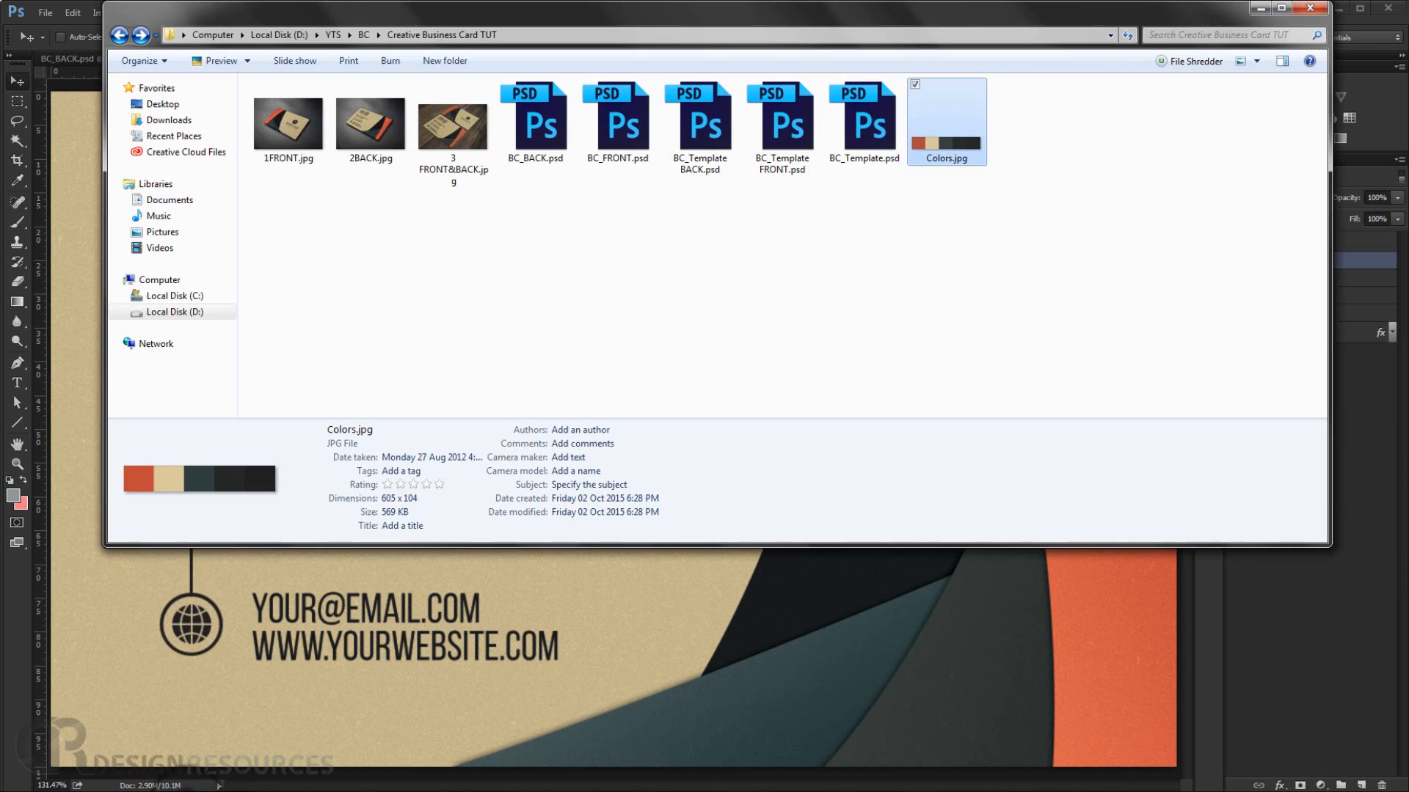
pyautogui.click(802, 149)
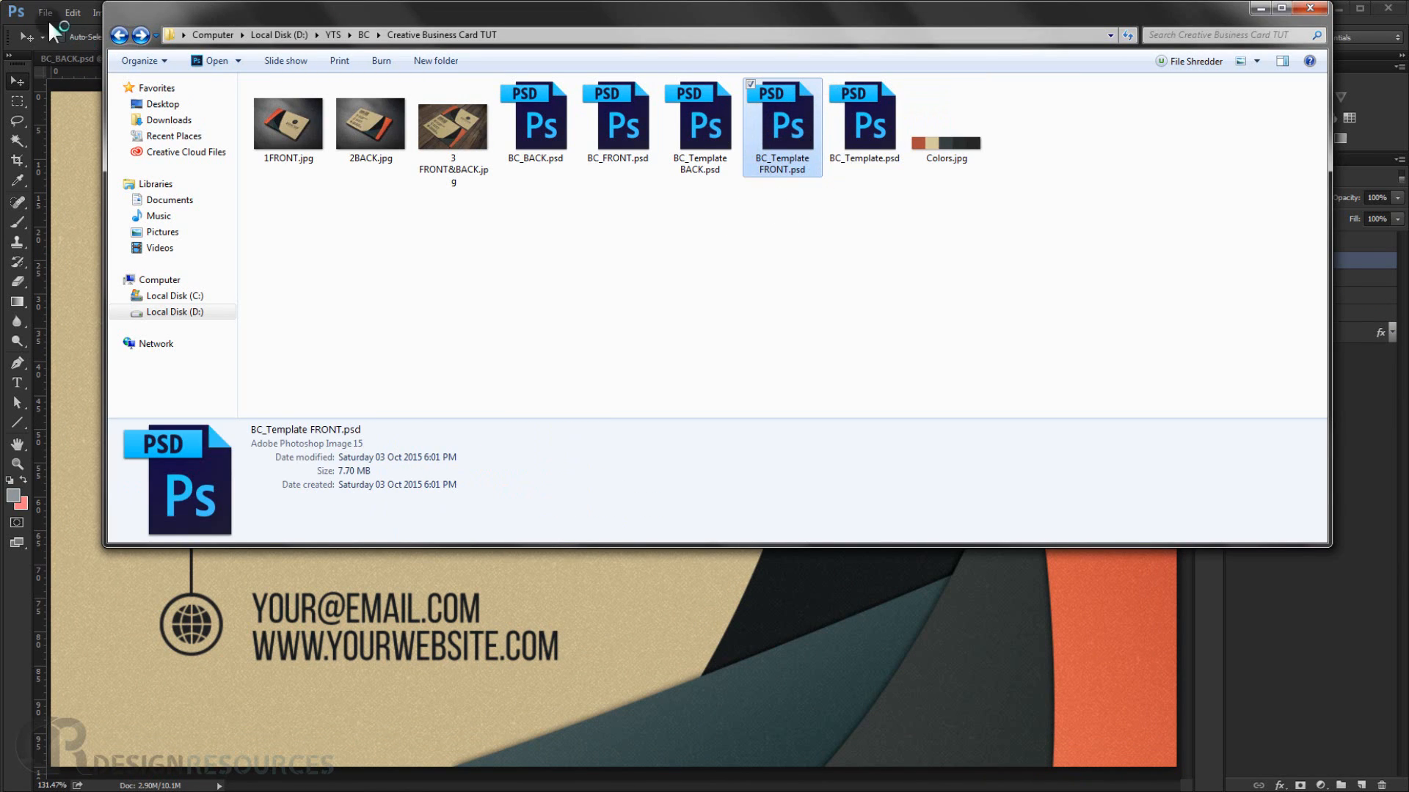
pyautogui.doubleClick(801, 149)
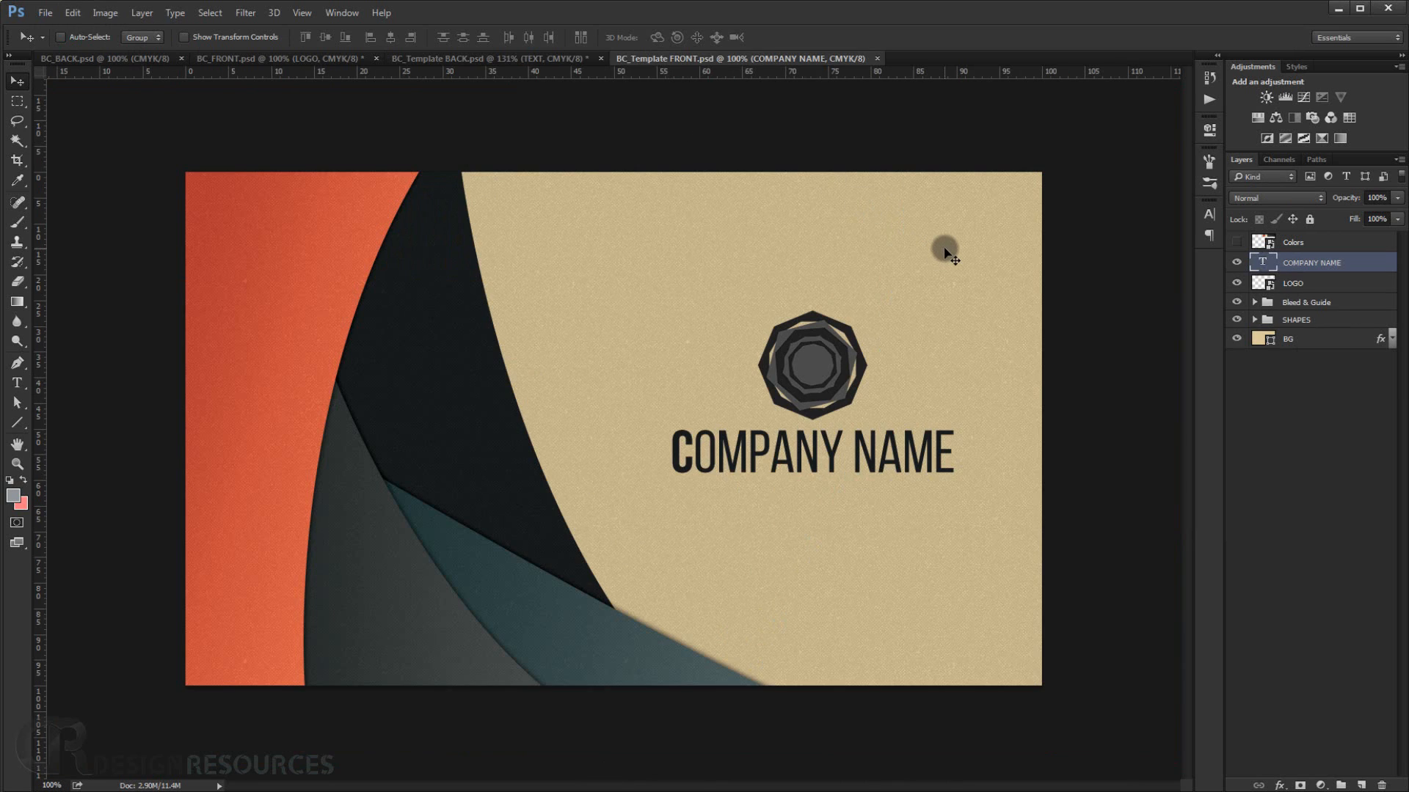
pyautogui.hotkey('ctrl', '0')
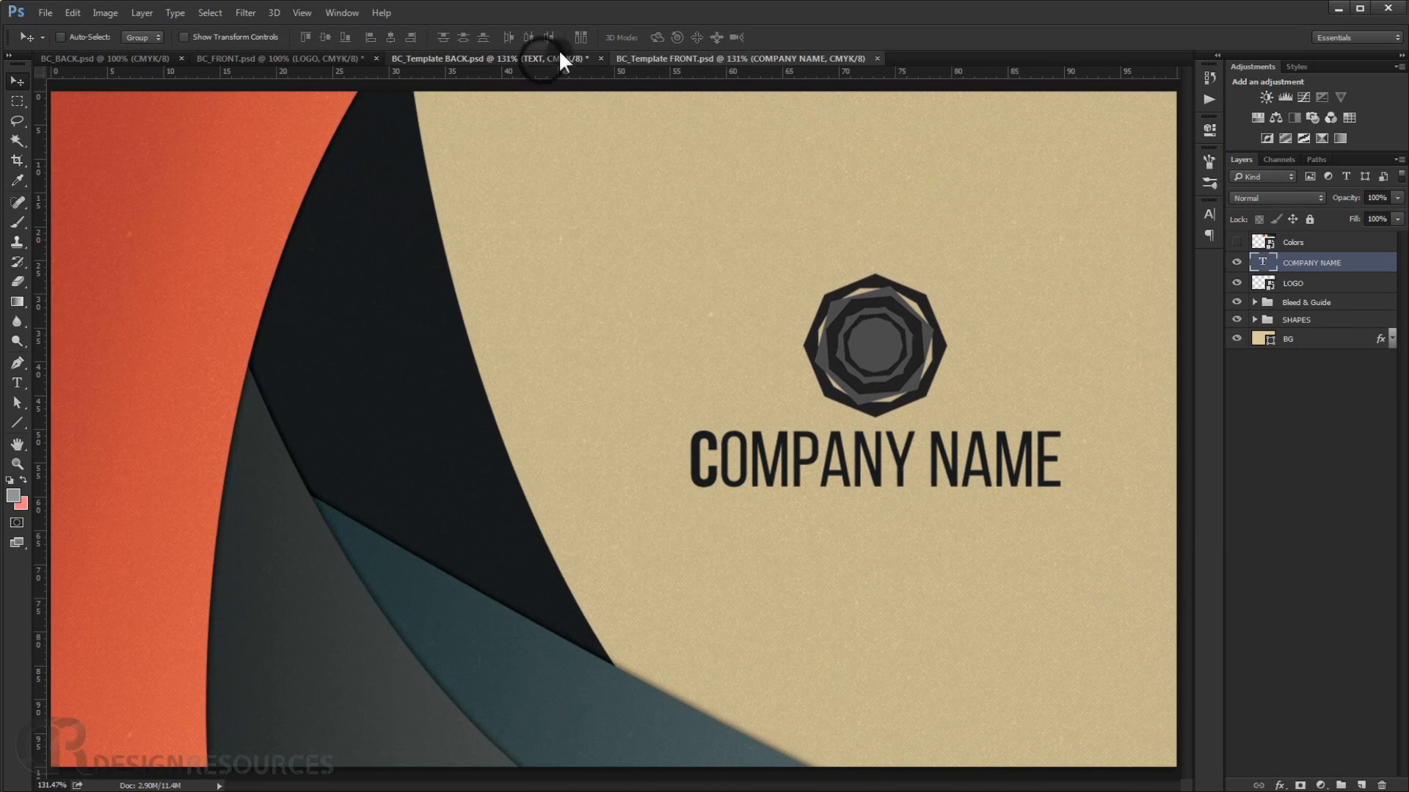
pyautogui.click(559, 56)
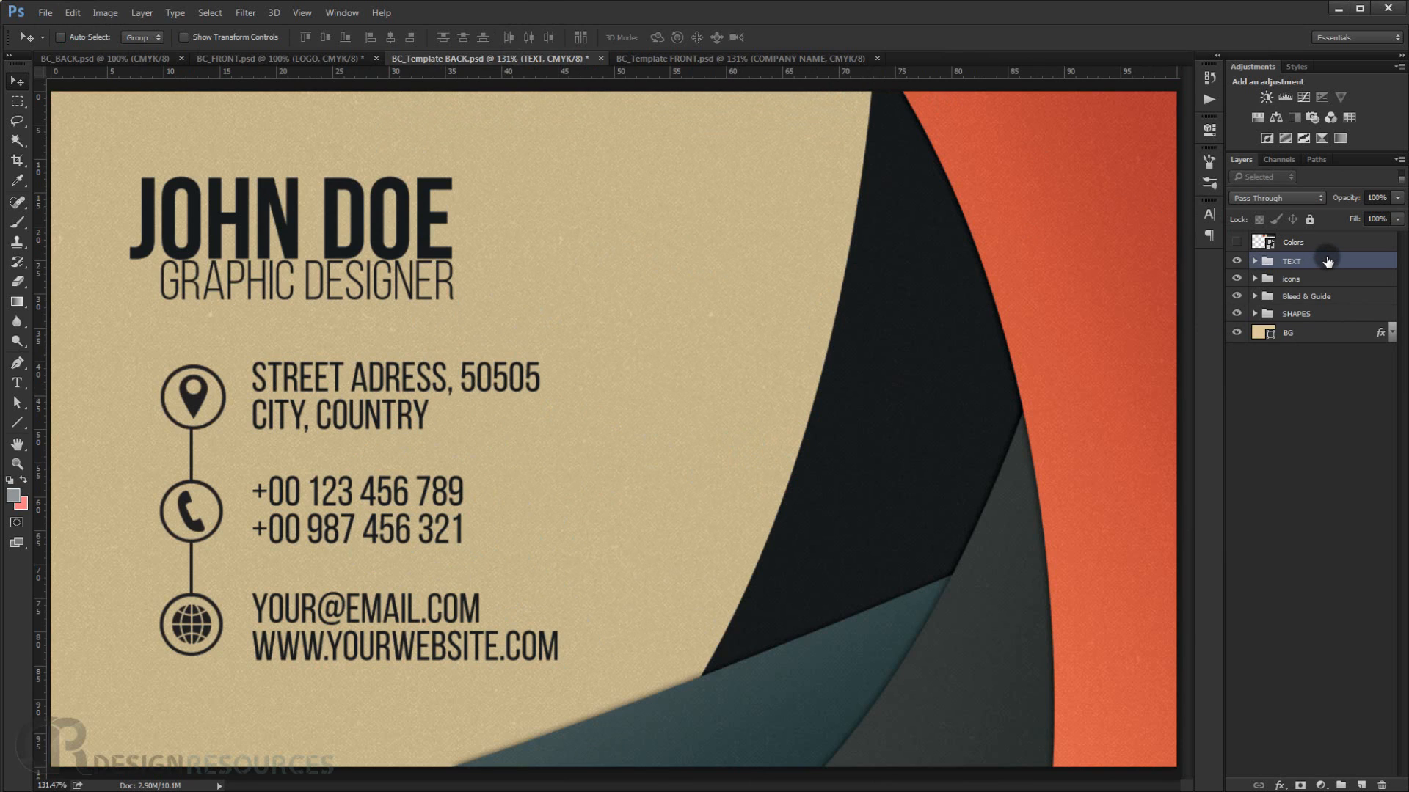
# Stamp all visible layers into a new layer and delete it.
pyautogui.hotkey('ctrl', 'shift', 'alt', 'e')
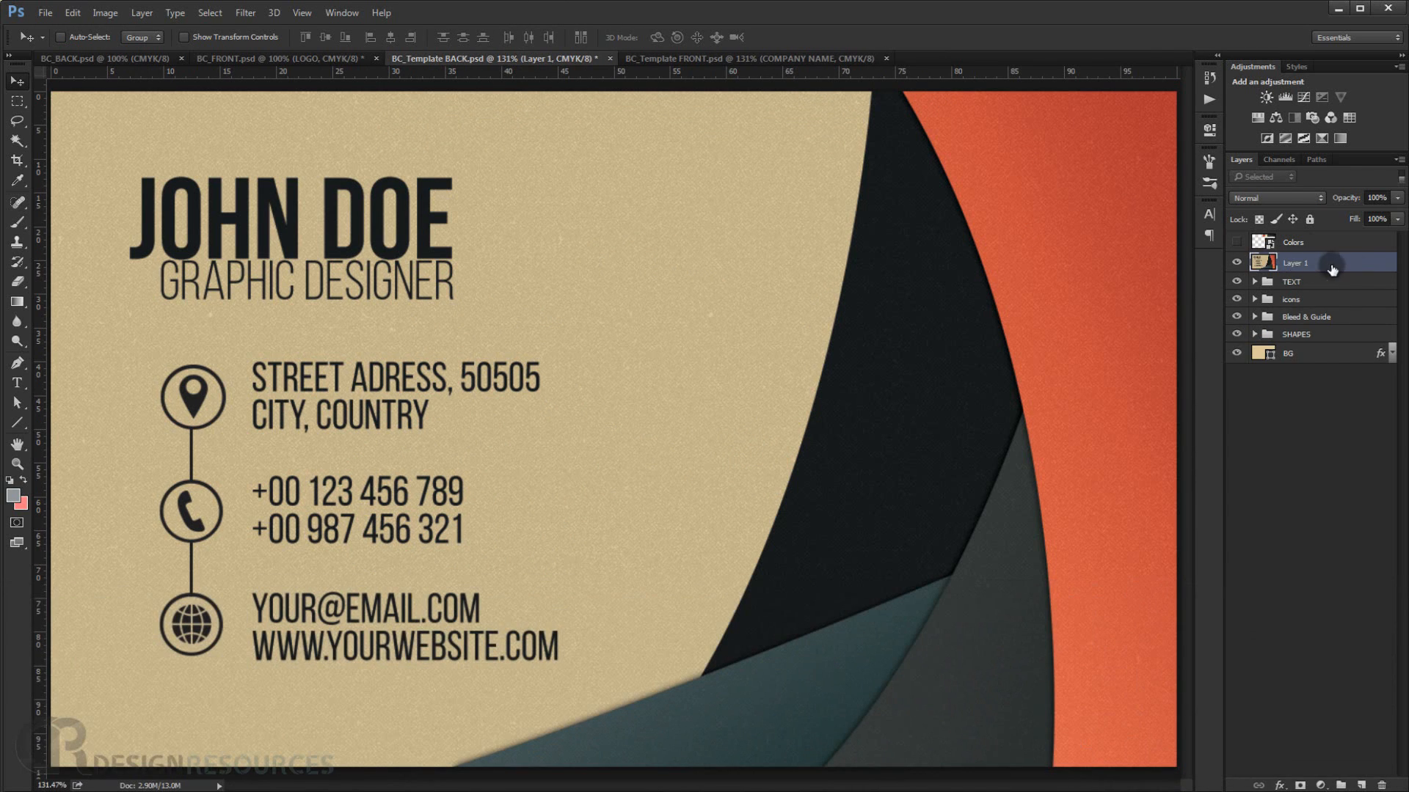
pyautogui.press('Delete')
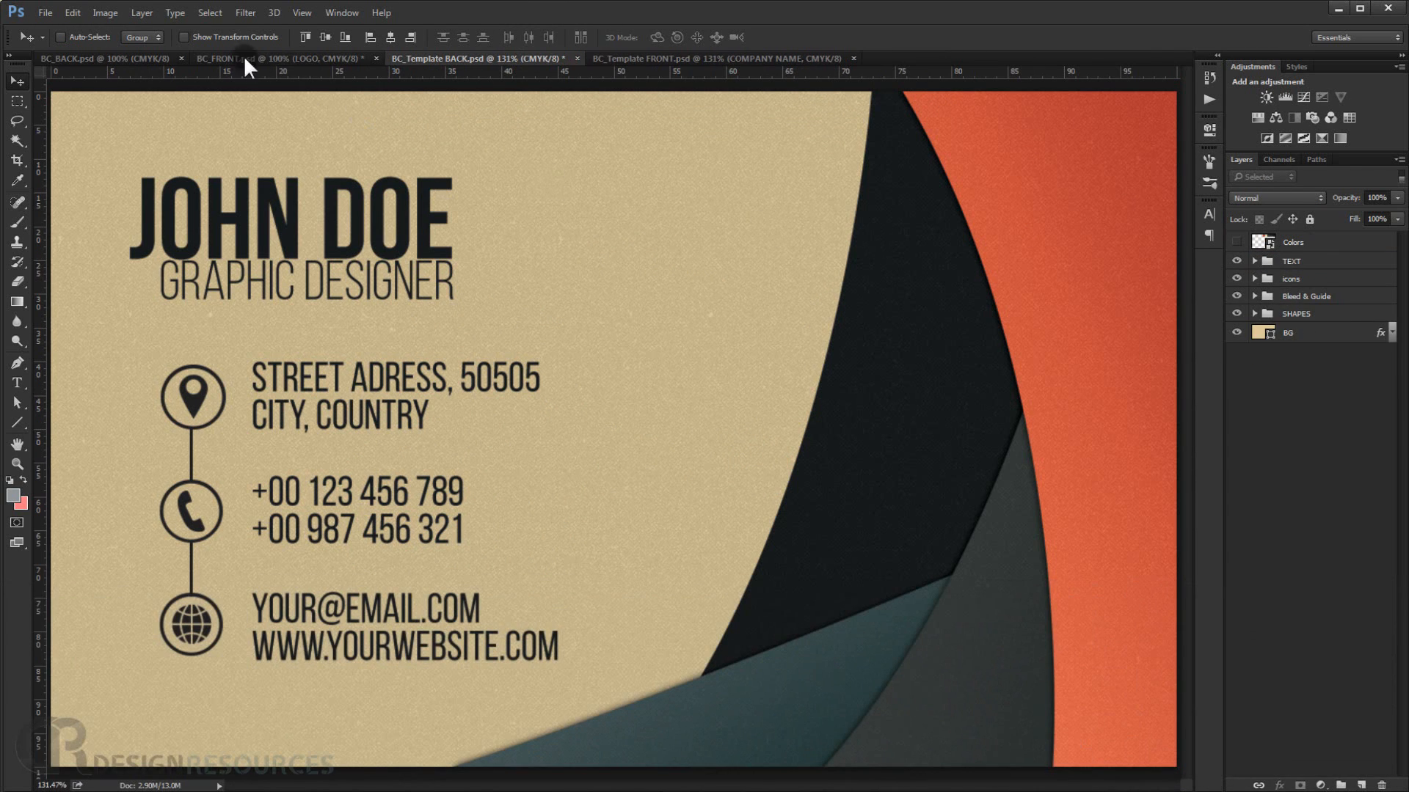
# Merge all visible layers of the back card into one layer.
pyautogui.click(104, 12)
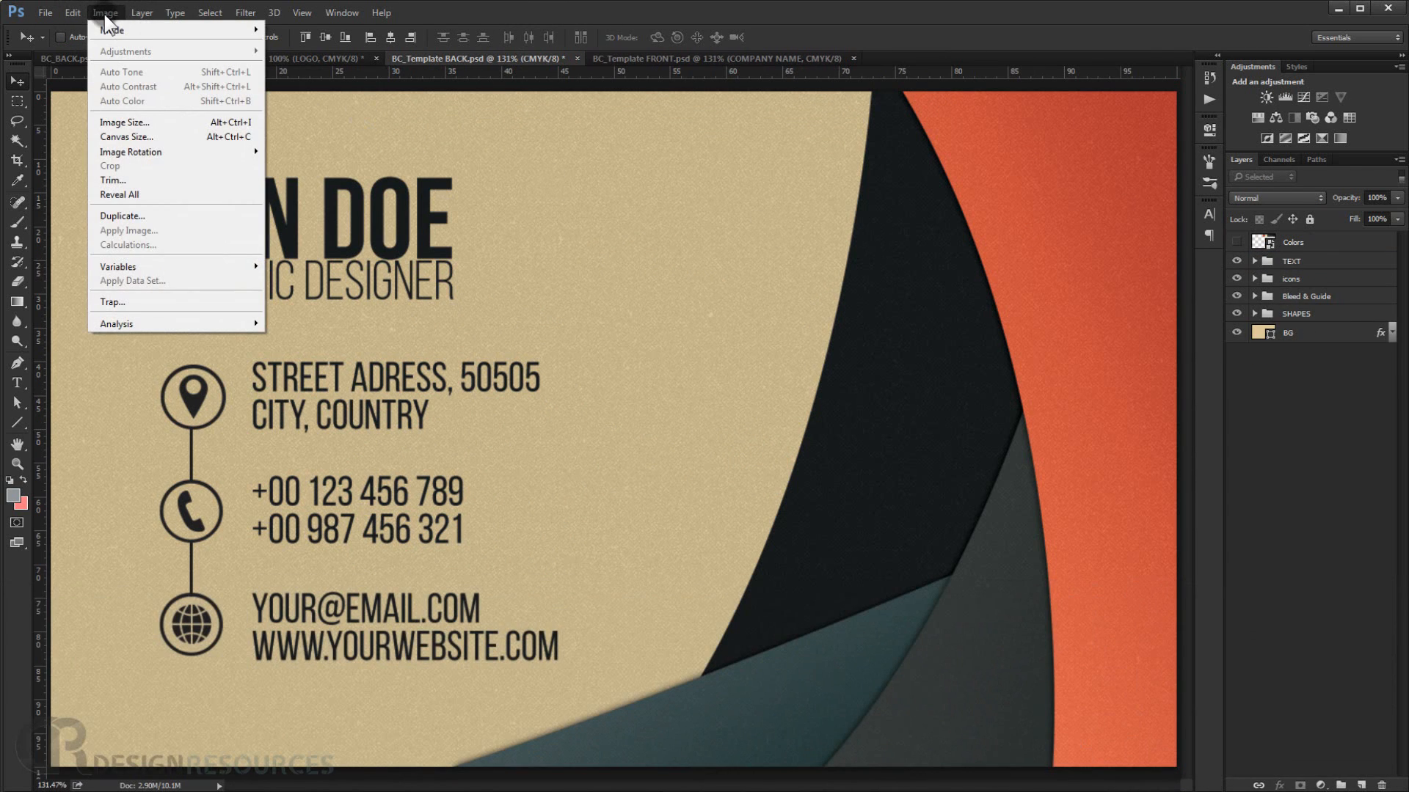
pyautogui.moveTo(71, 14)
pyautogui.moveTo(141, 12)
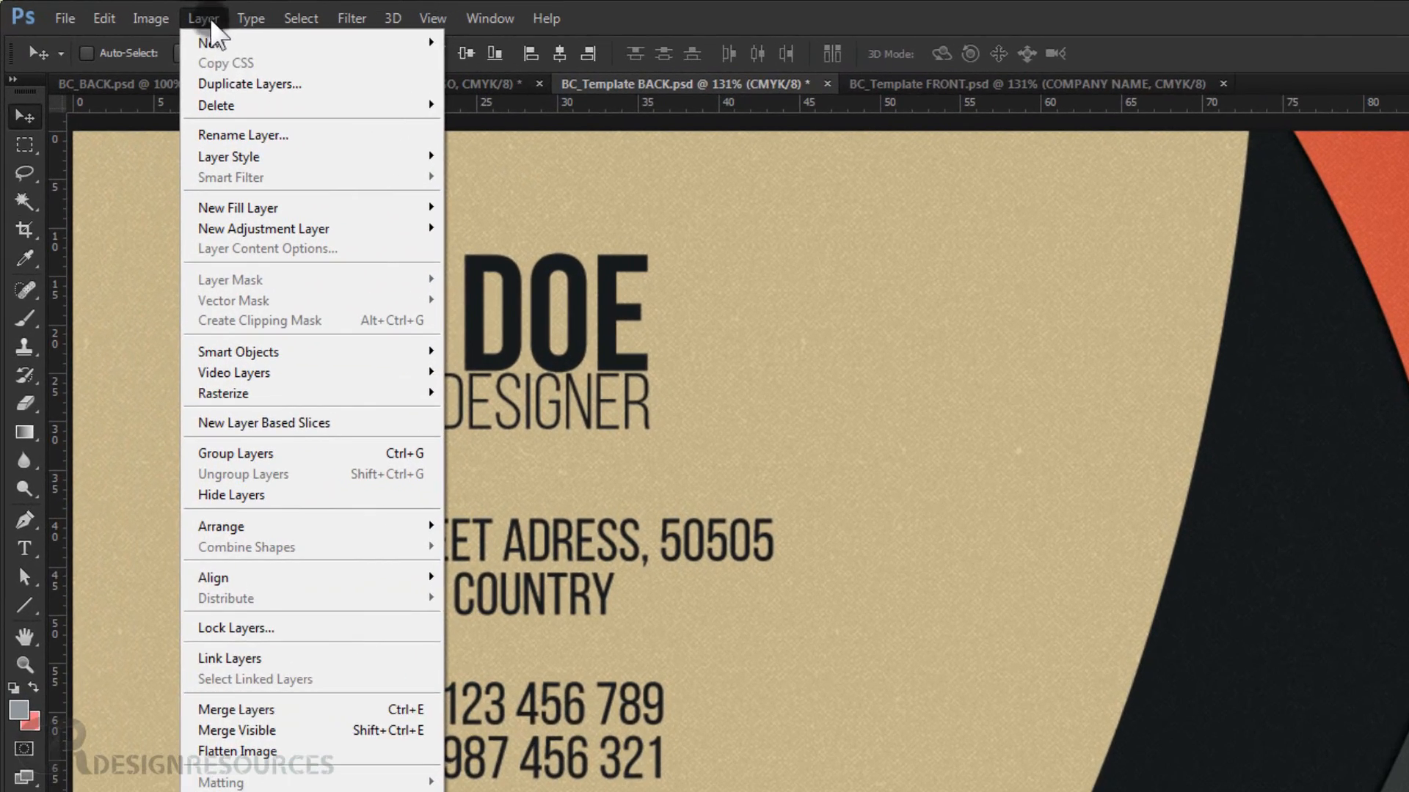
pyautogui.click(304, 730)
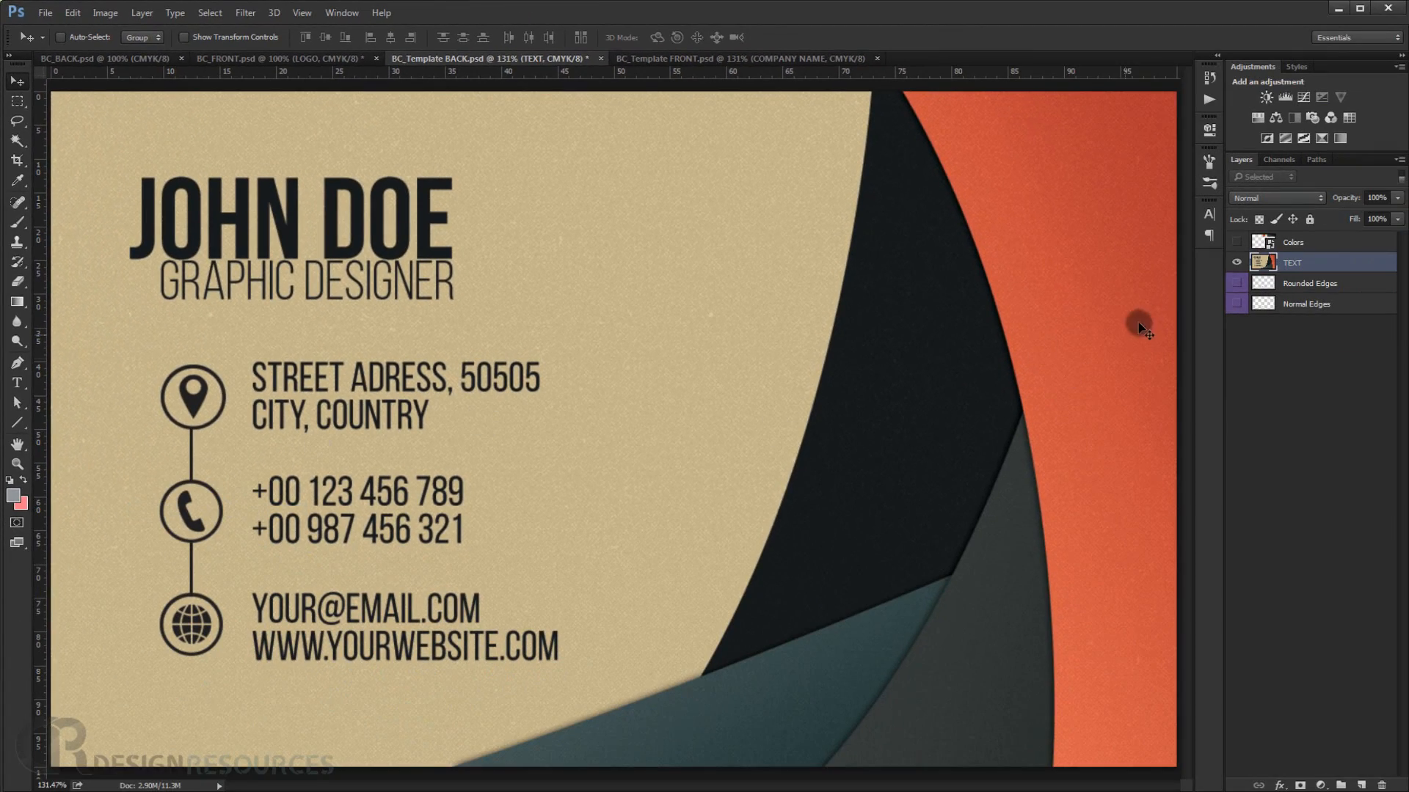
# Save the back card as a TIFF file named BC_Template BACK.tif in the project folder, keeping layers and no image compression.
pyautogui.click(1237, 263)
pyautogui.click(1236, 263)
pyautogui.click(51, 14)
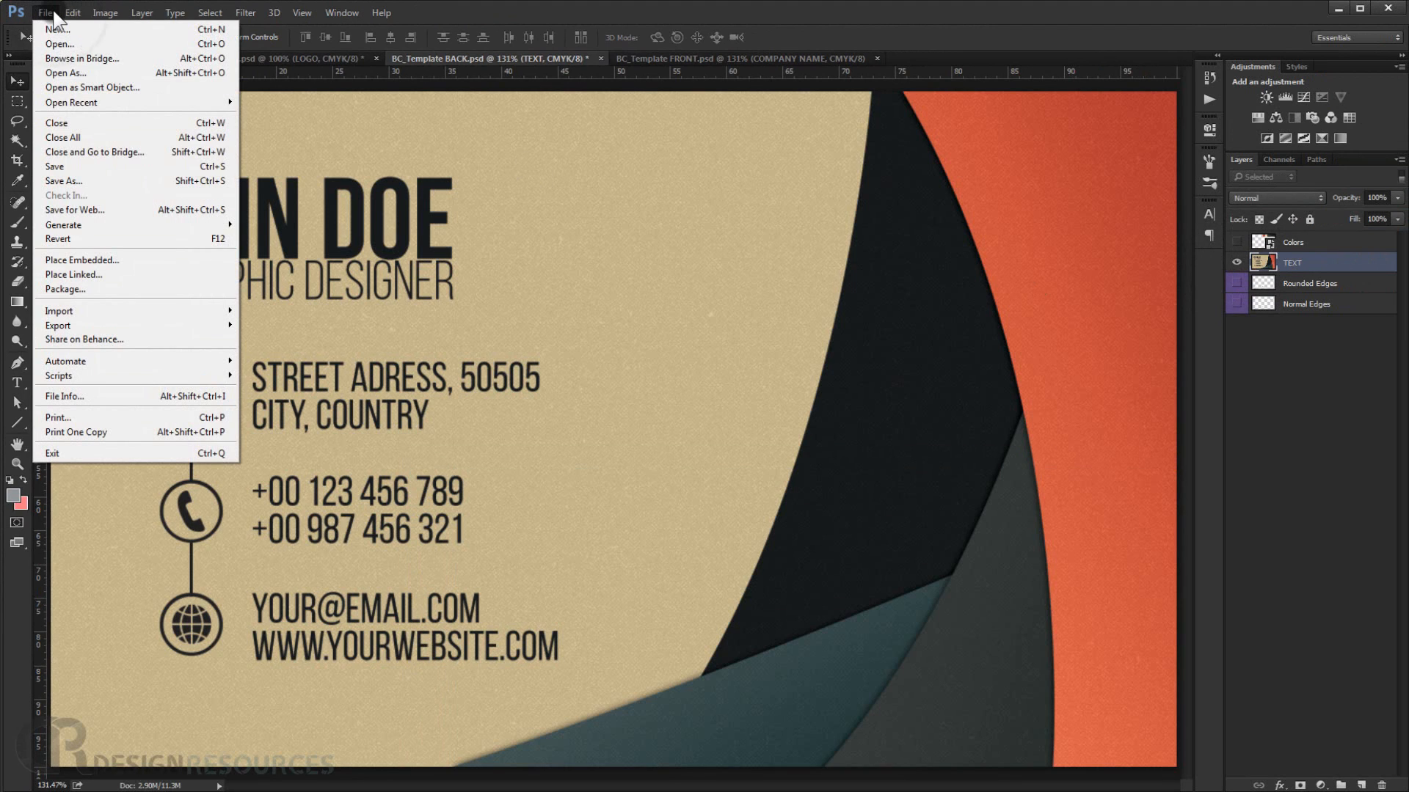
pyautogui.click(94, 180)
pyautogui.click(322, 350)
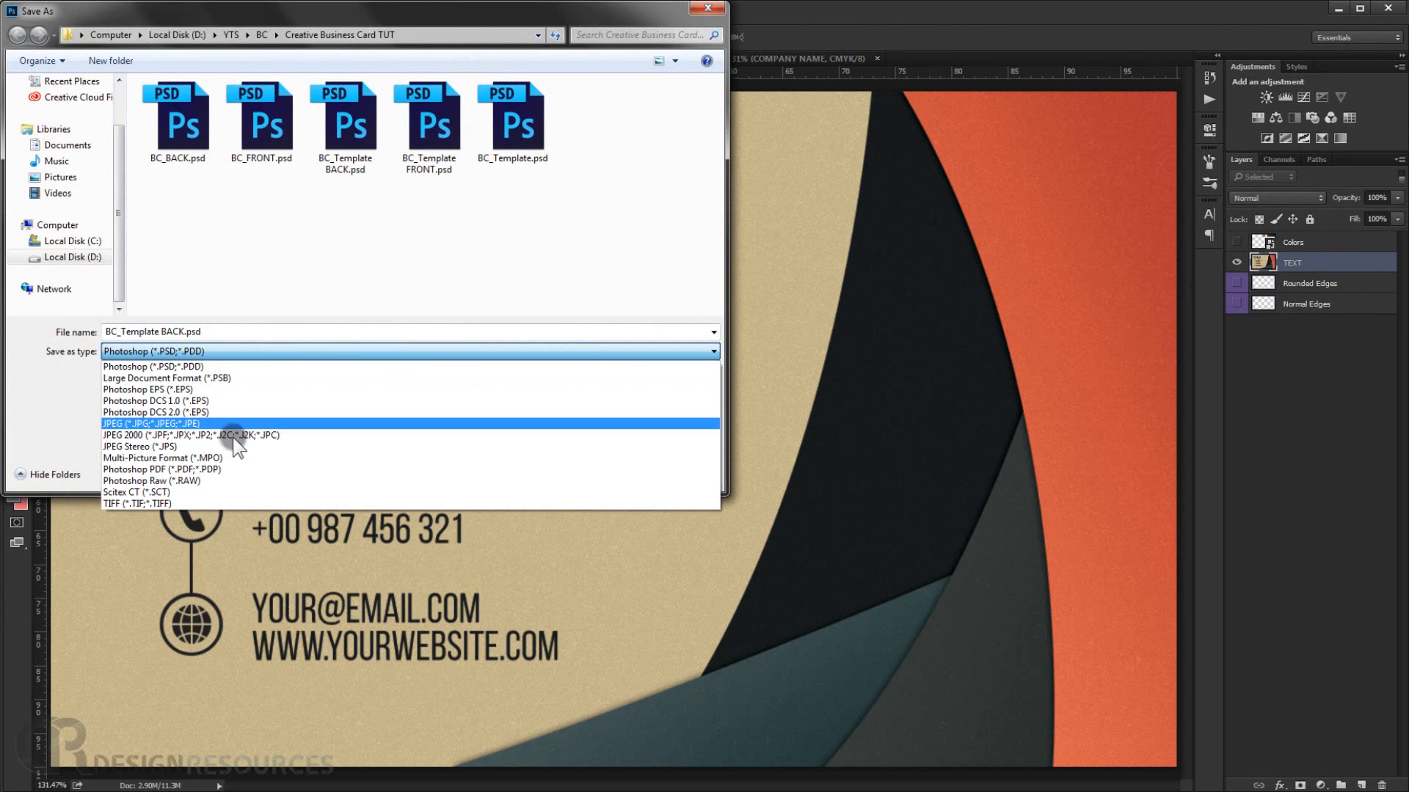
pyautogui.click(163, 504)
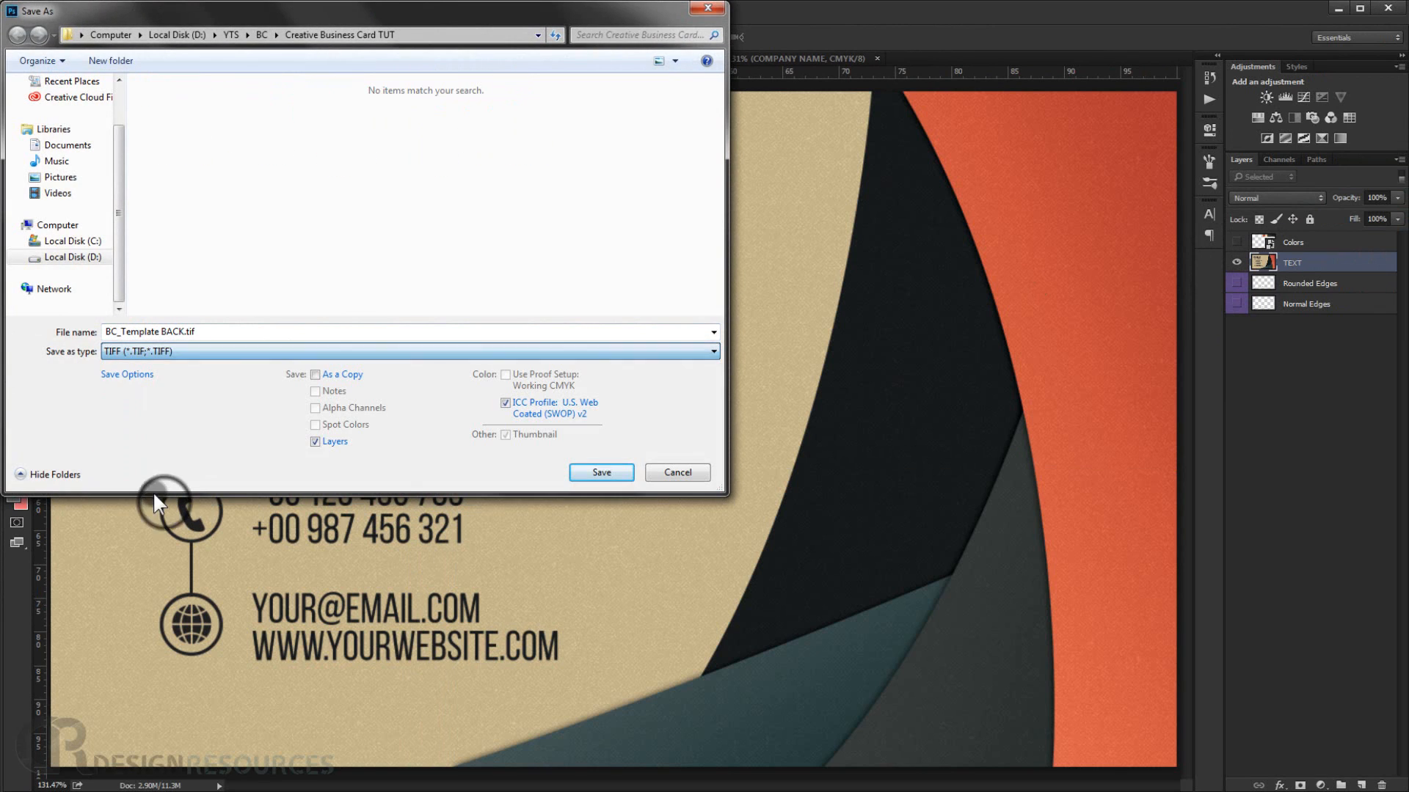
pyautogui.click(602, 471)
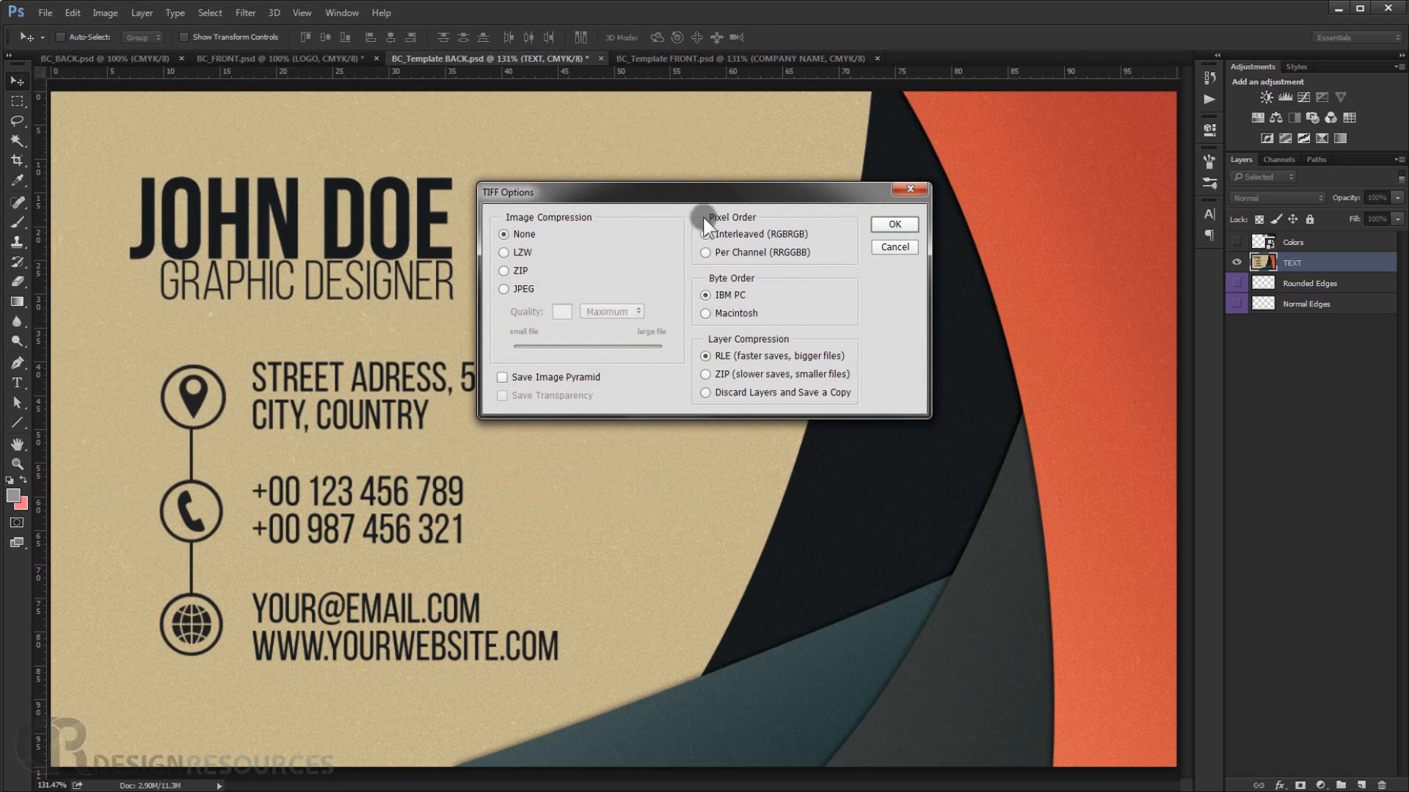
pyautogui.click(895, 224)
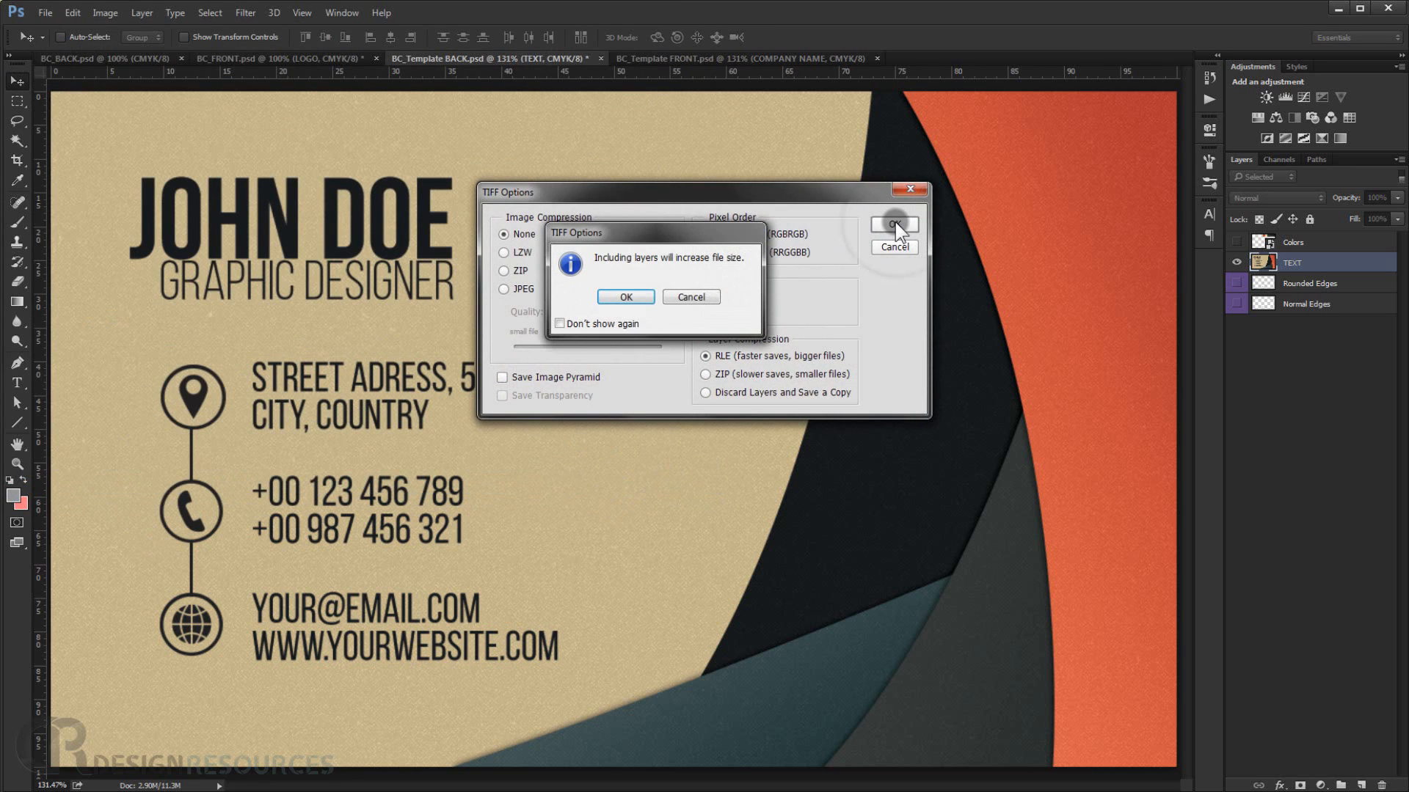
pyautogui.click(622, 298)
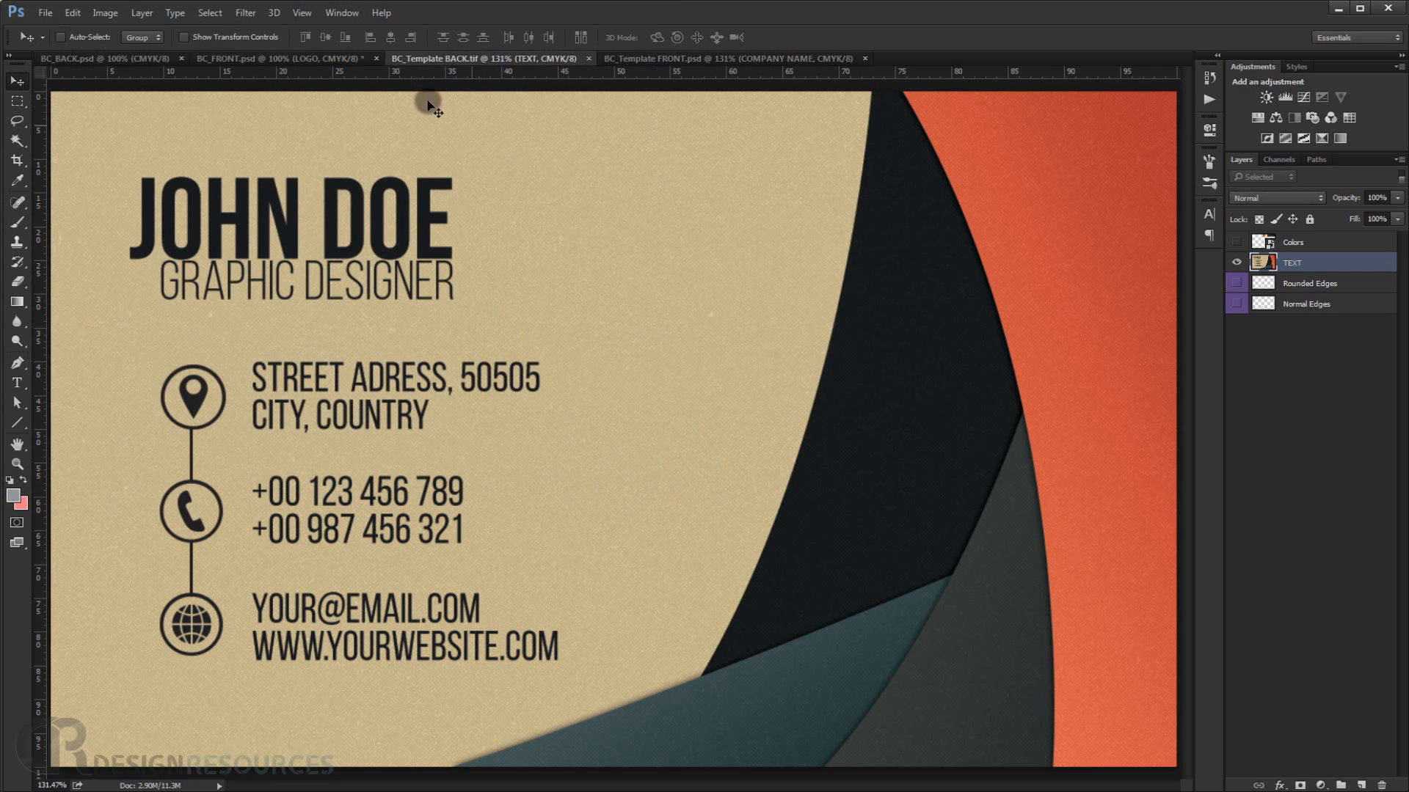
# Preview the saved BC_Template BACK.tif in the project folder, then close the folder window.
pyautogui.click(220, 791)
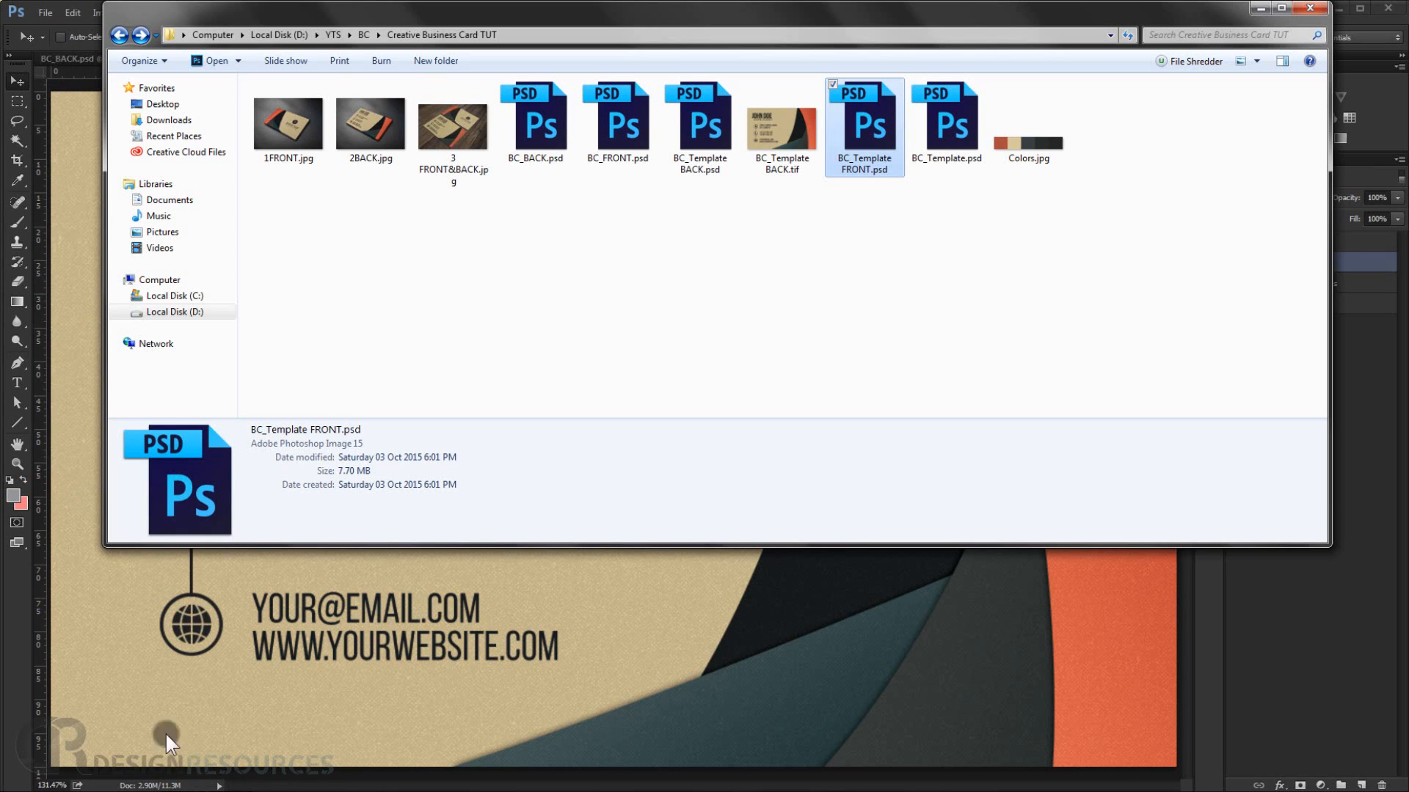
pyautogui.click(779, 148)
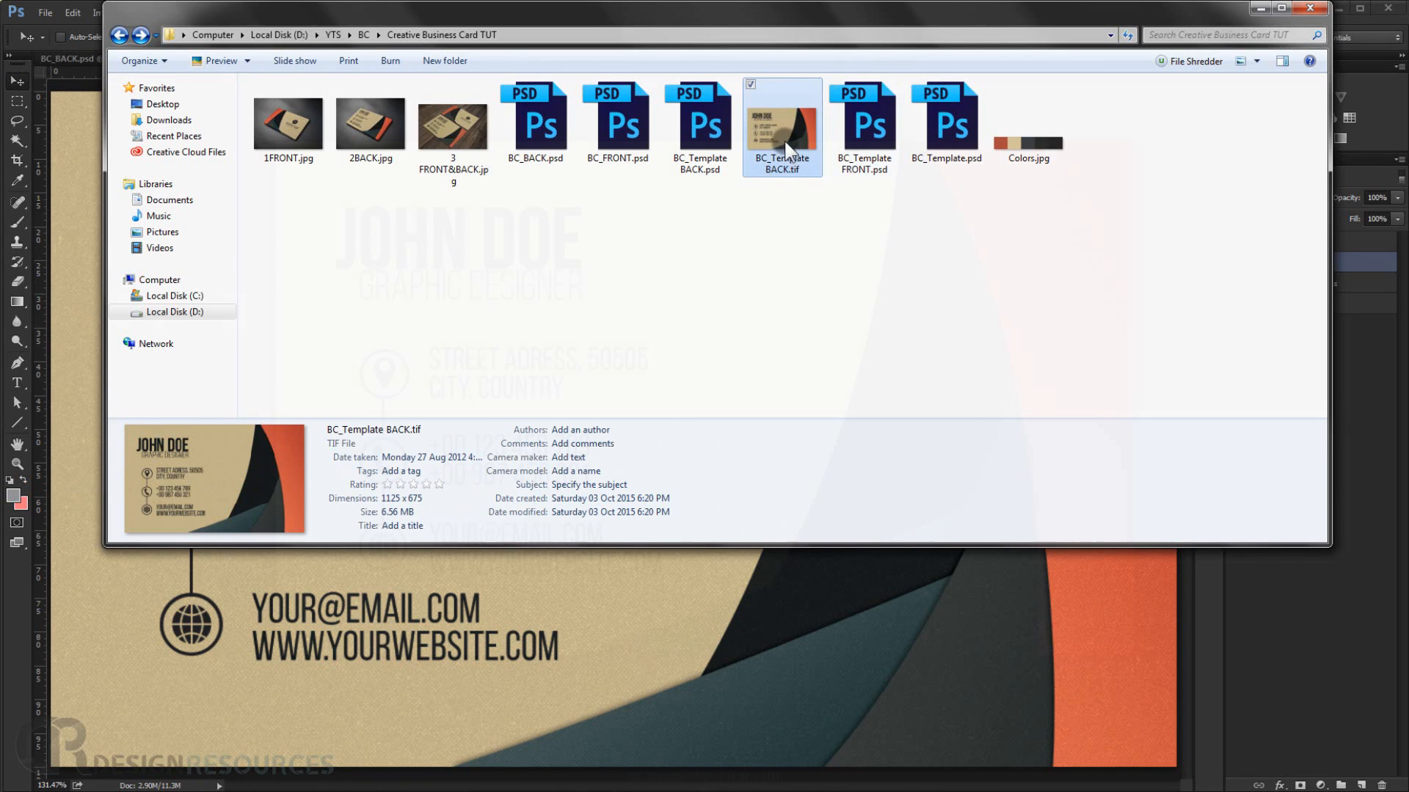
pyautogui.click(1260, 8)
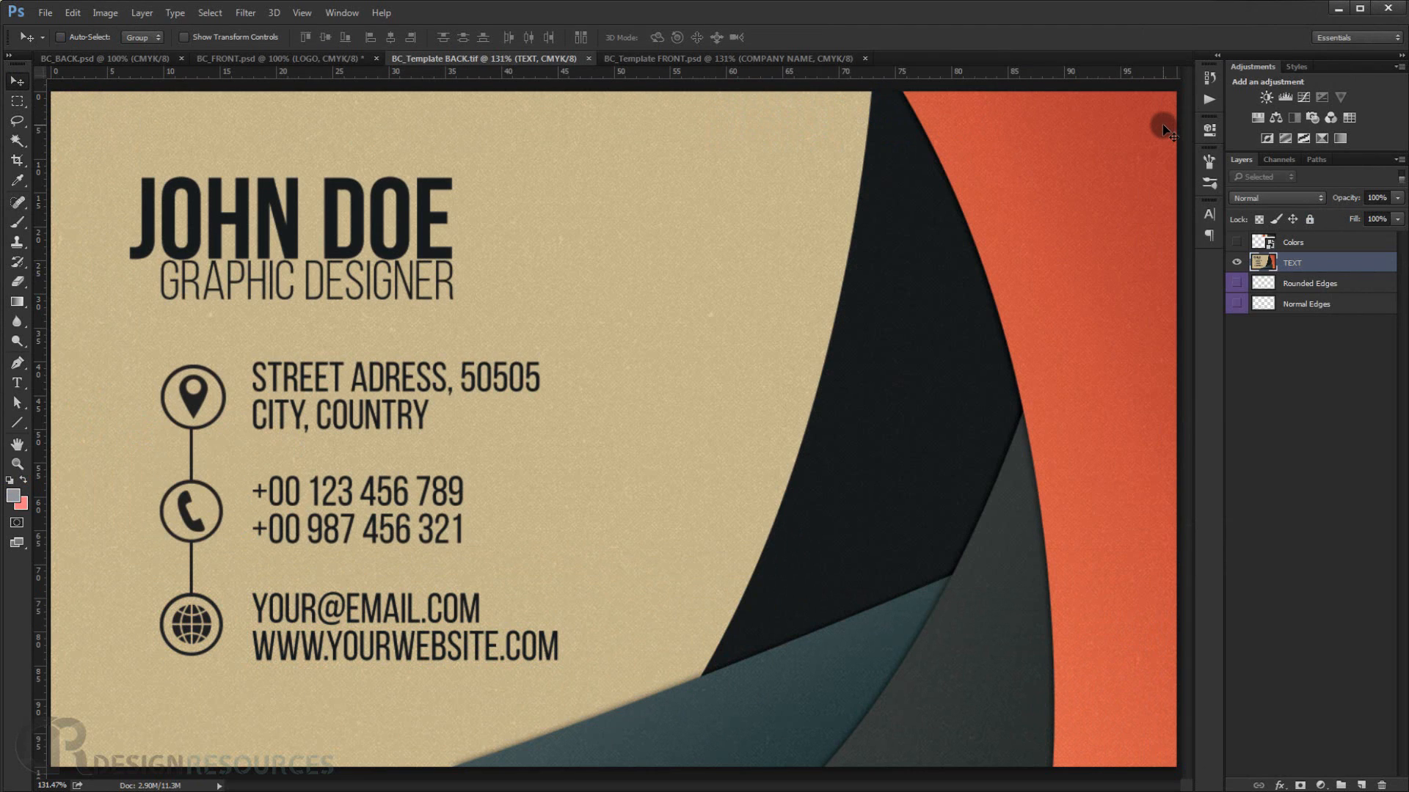